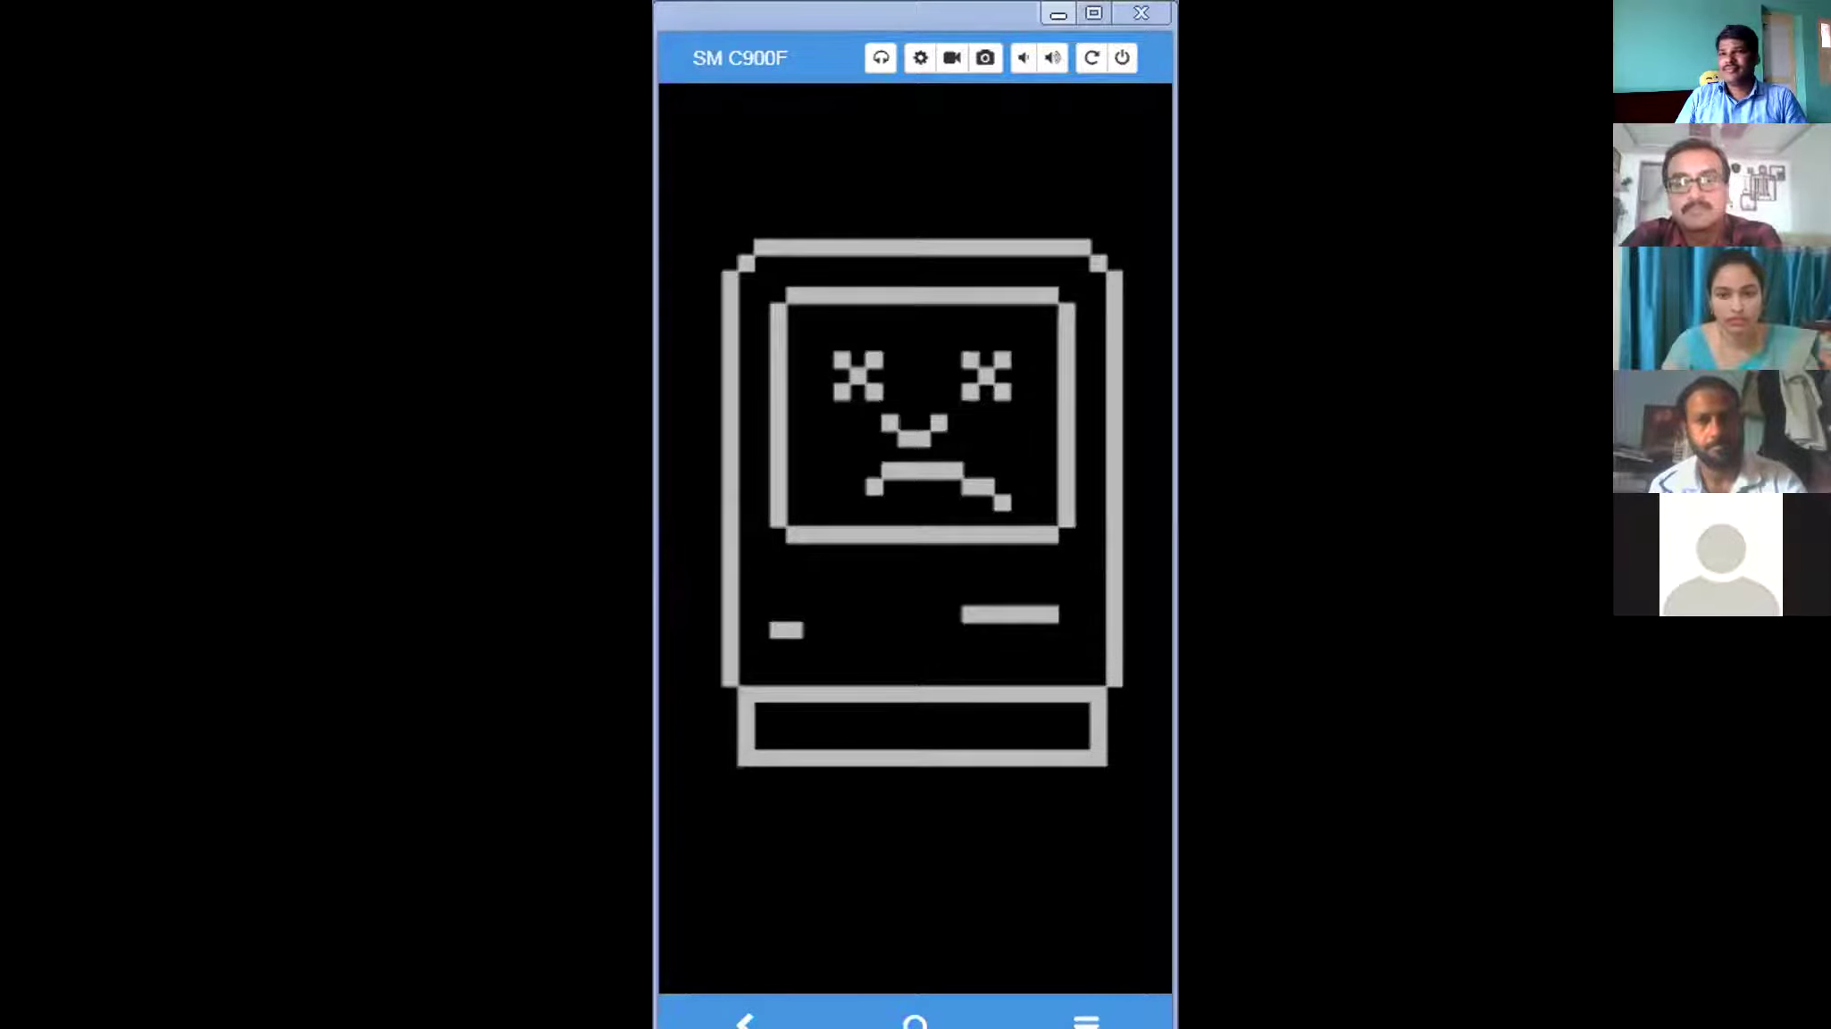
- Switch to the web browser, close the open Renderforest tab, and load google.com in the remaining tab
key("alt+Tab")
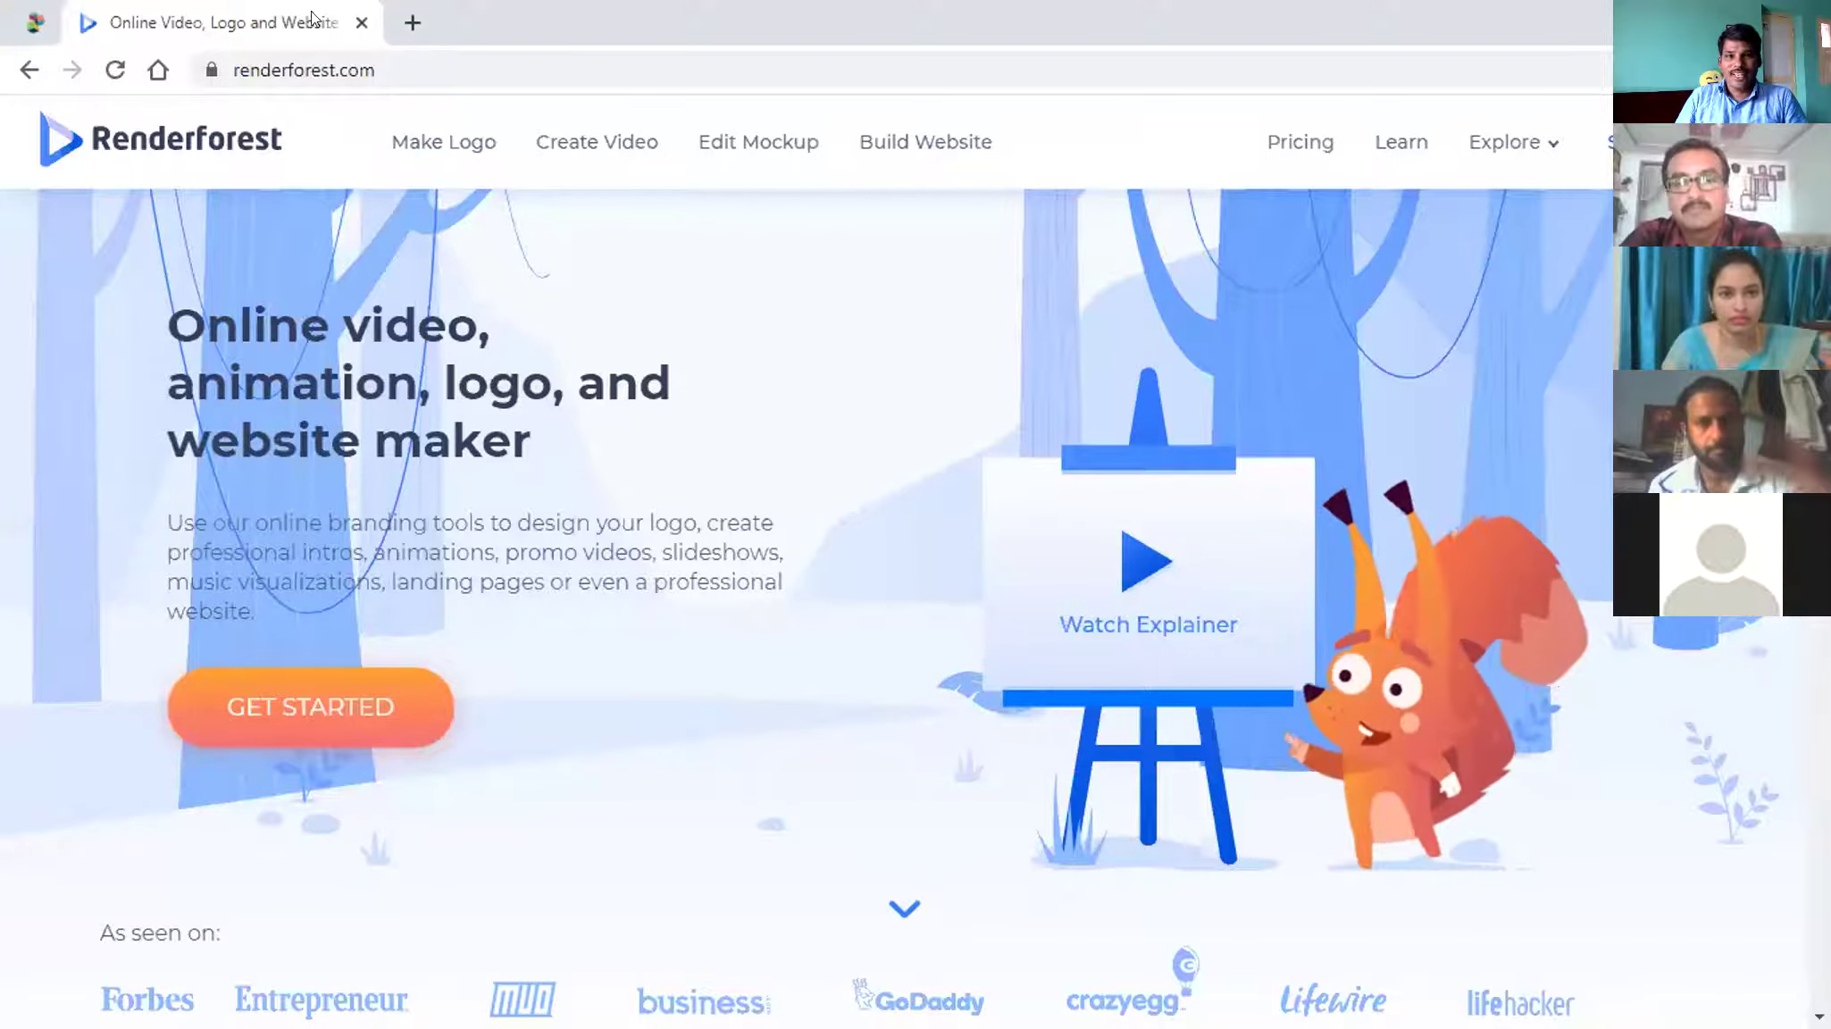
left_click(360, 24)
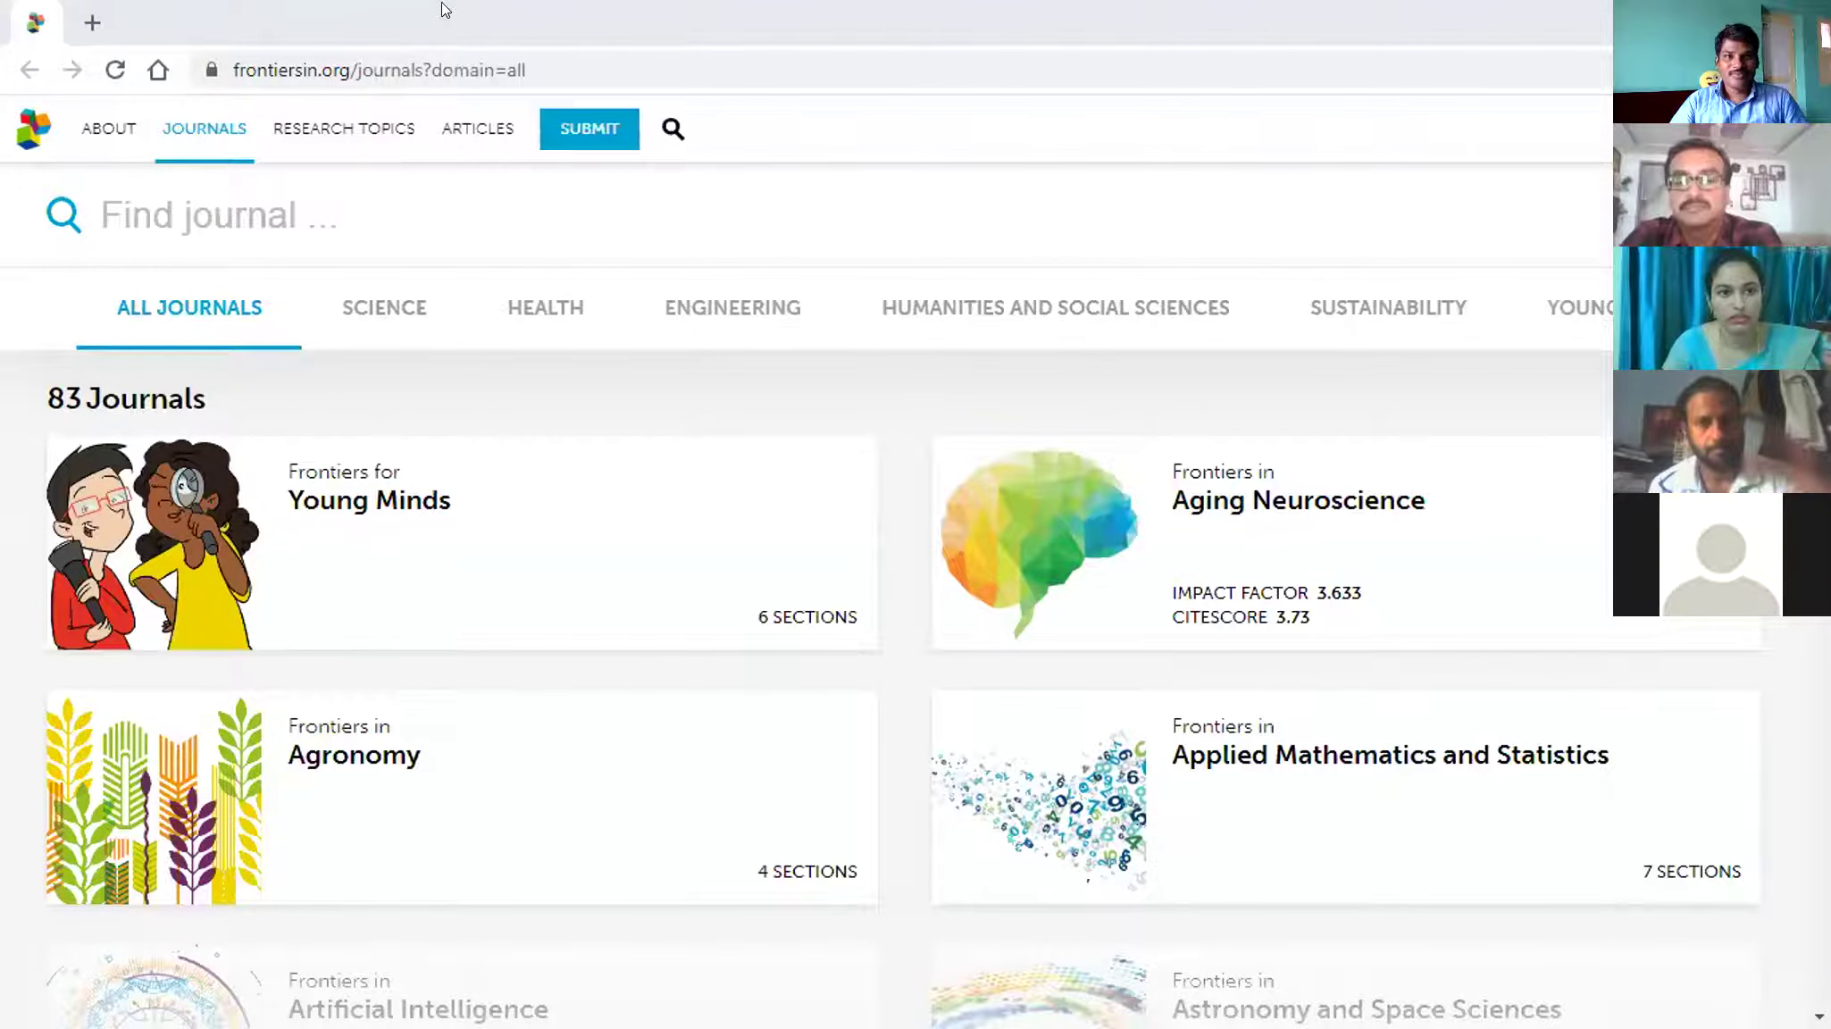
left_click(438, 63)
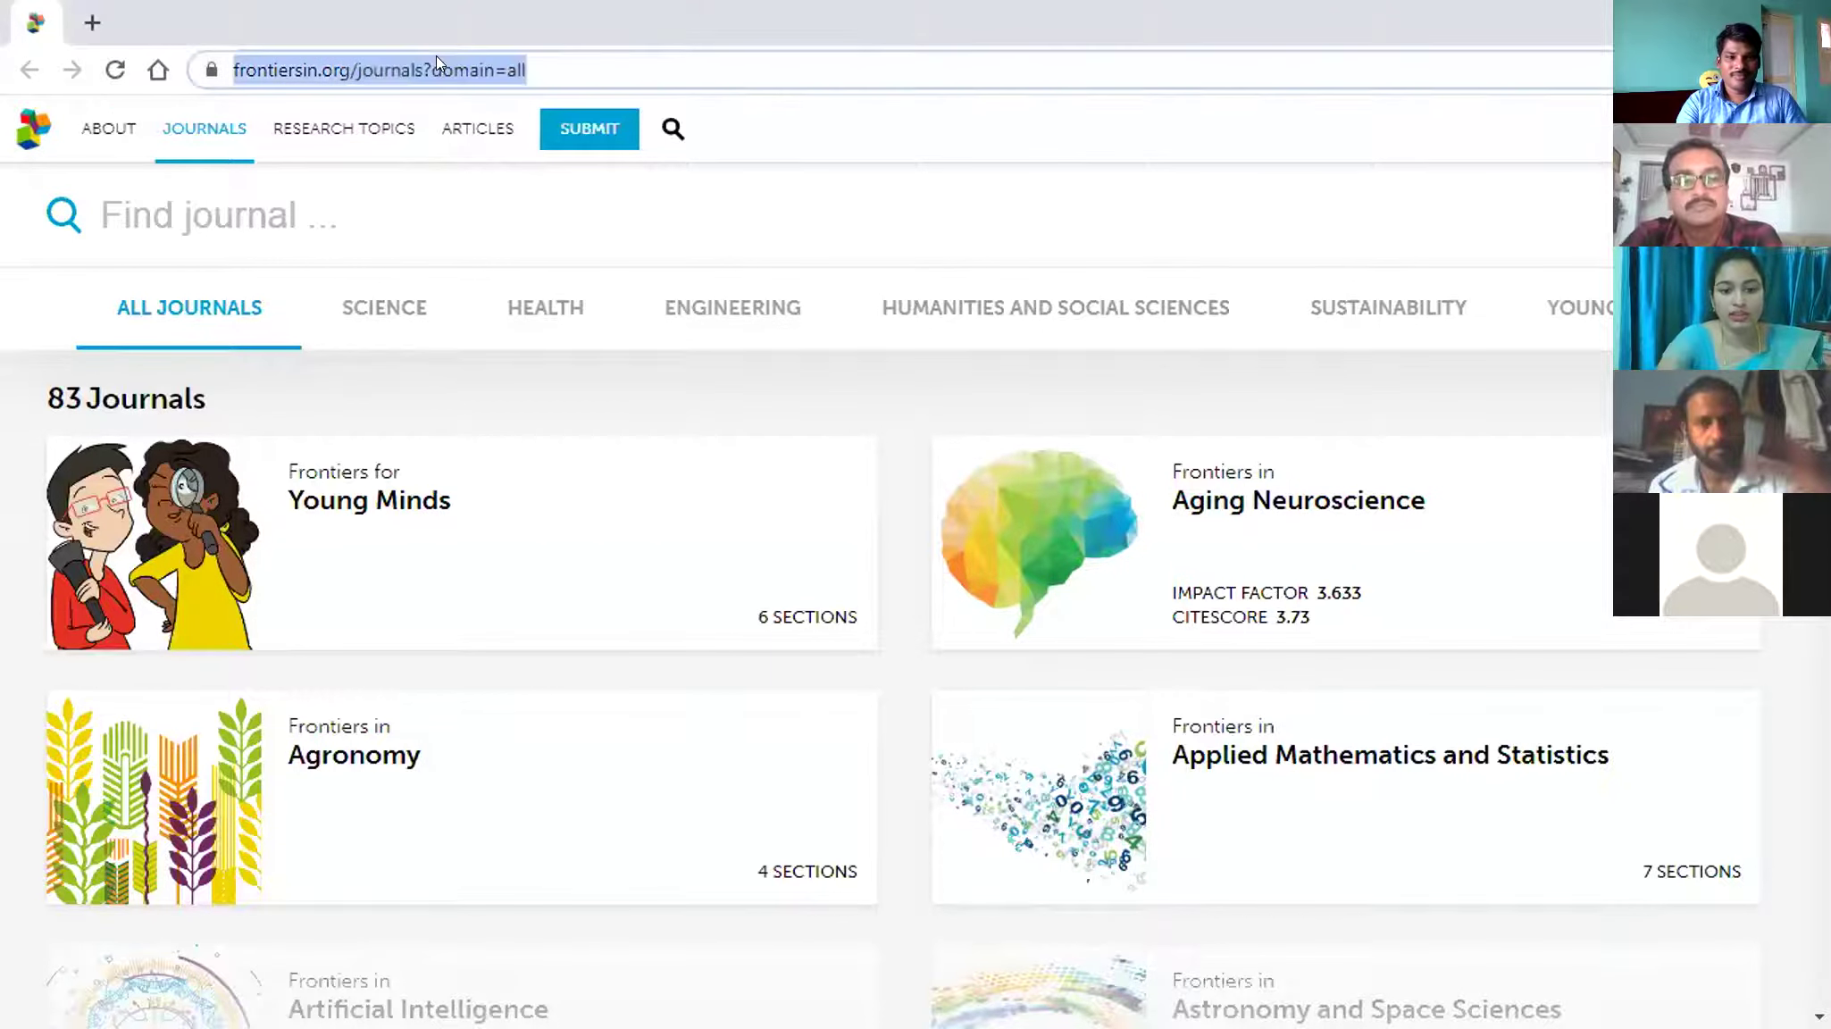
type("g")
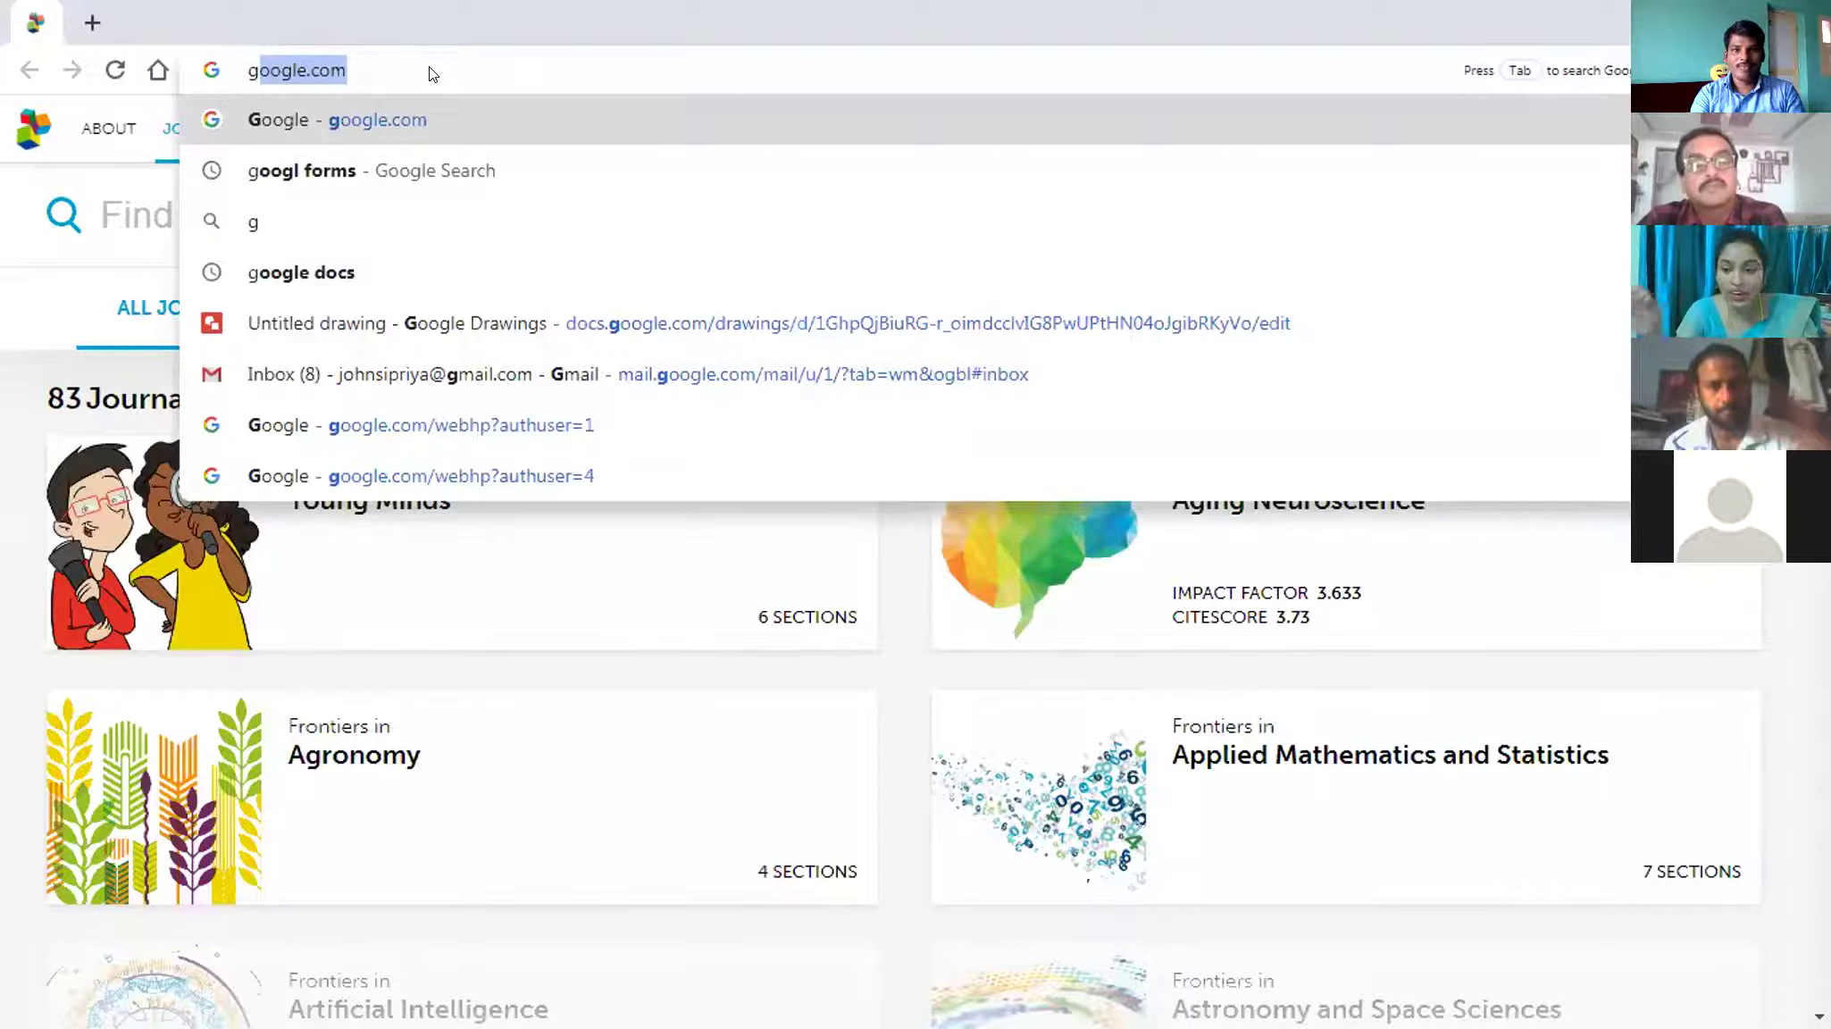
left_click(395, 119)
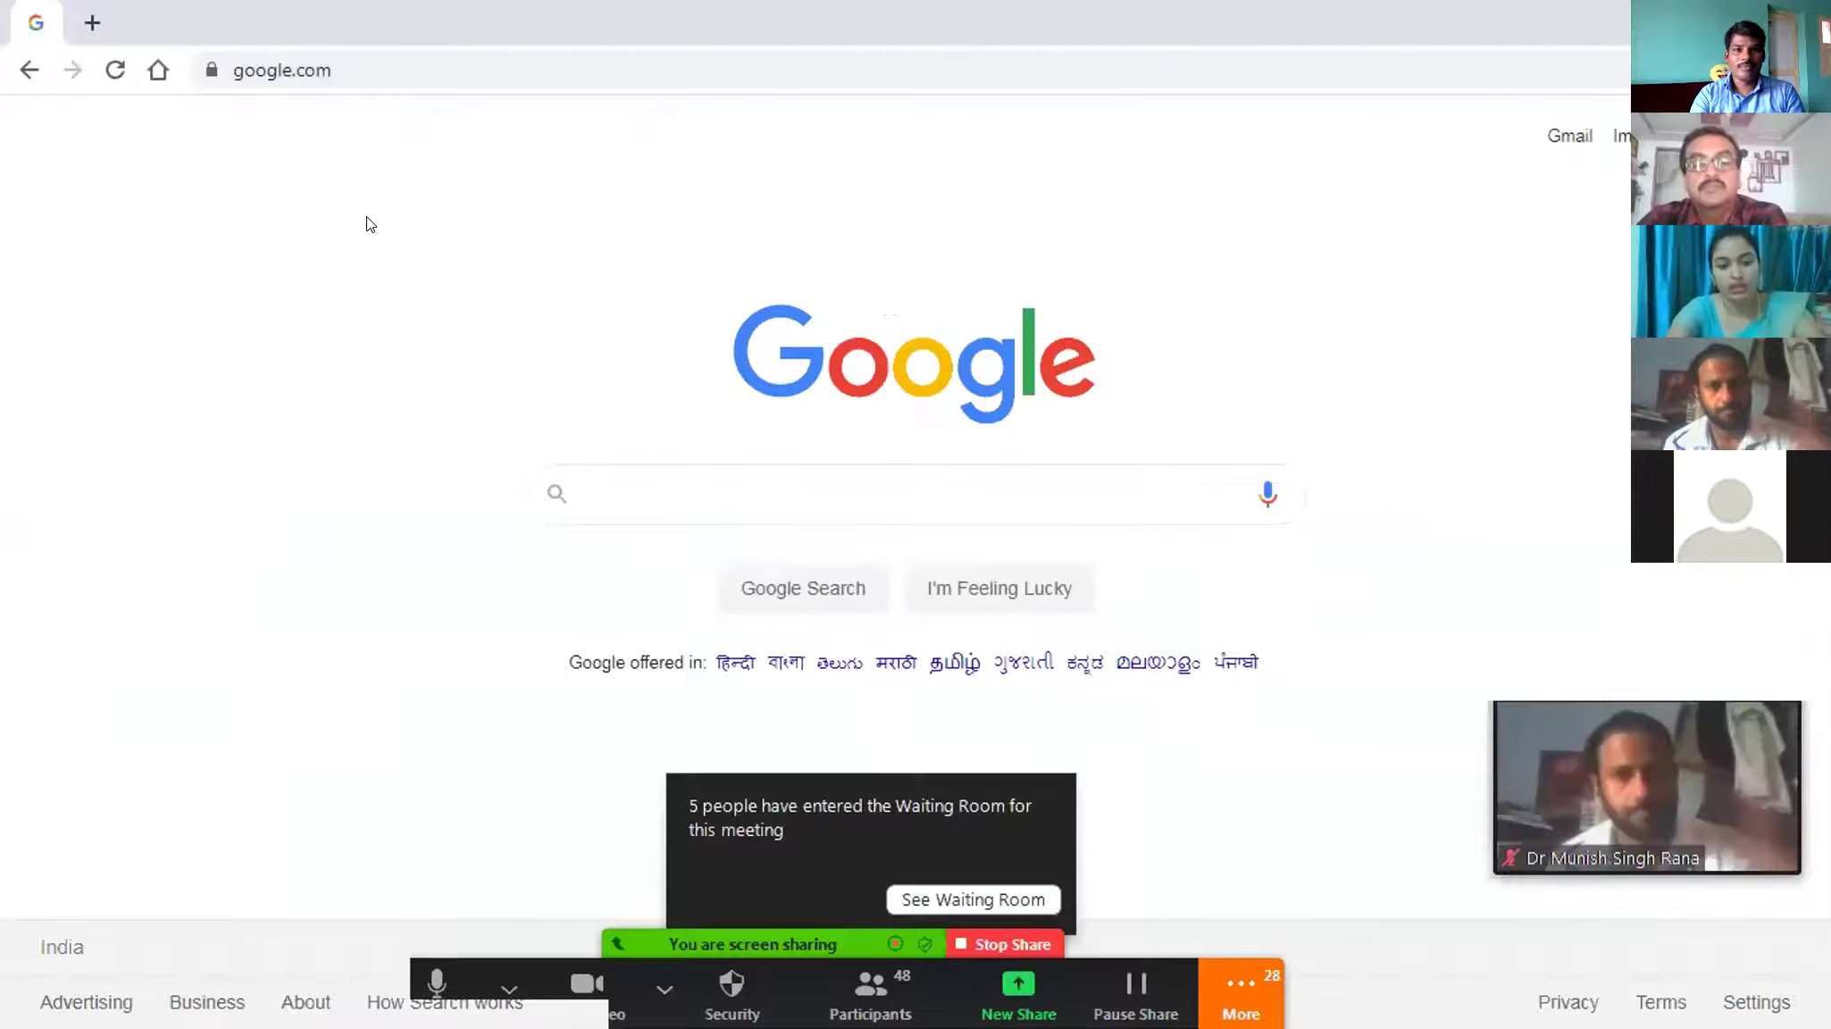
- Search Google for renderforest and open the official Renderforest website from the results
type("Ren")
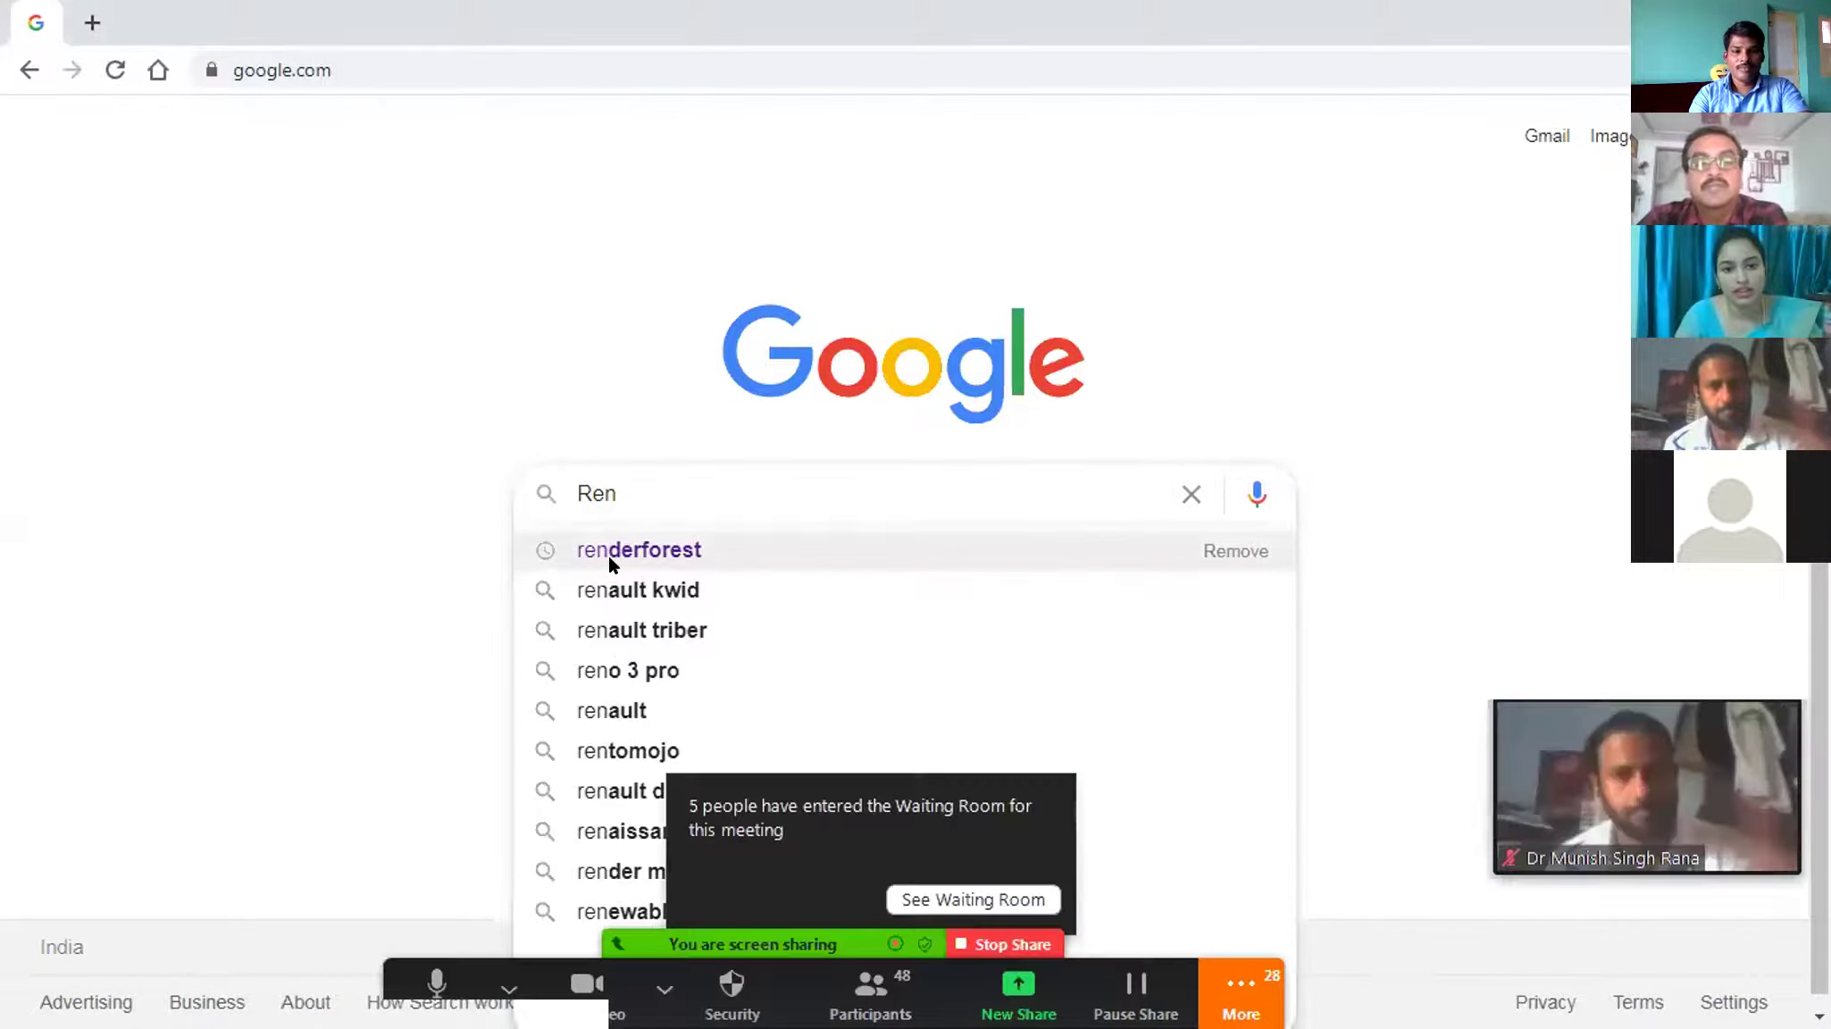
left_click(609, 555)
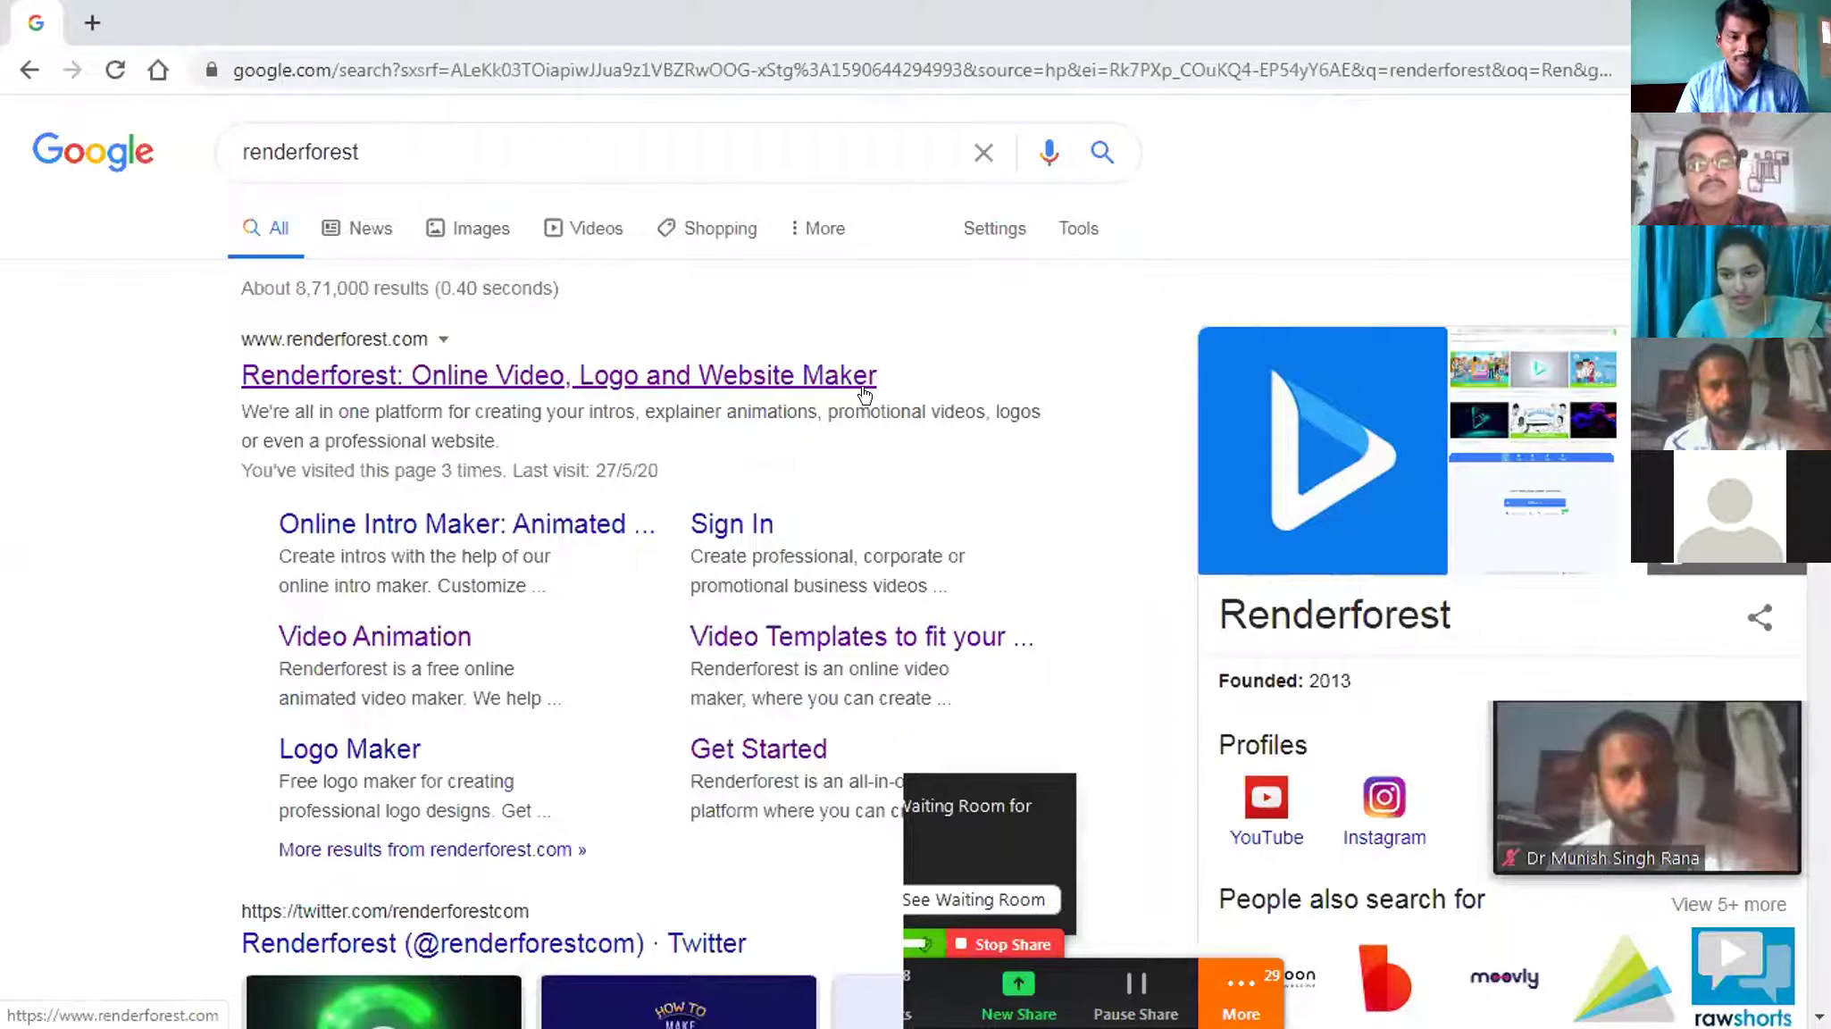
left_click(575, 371)
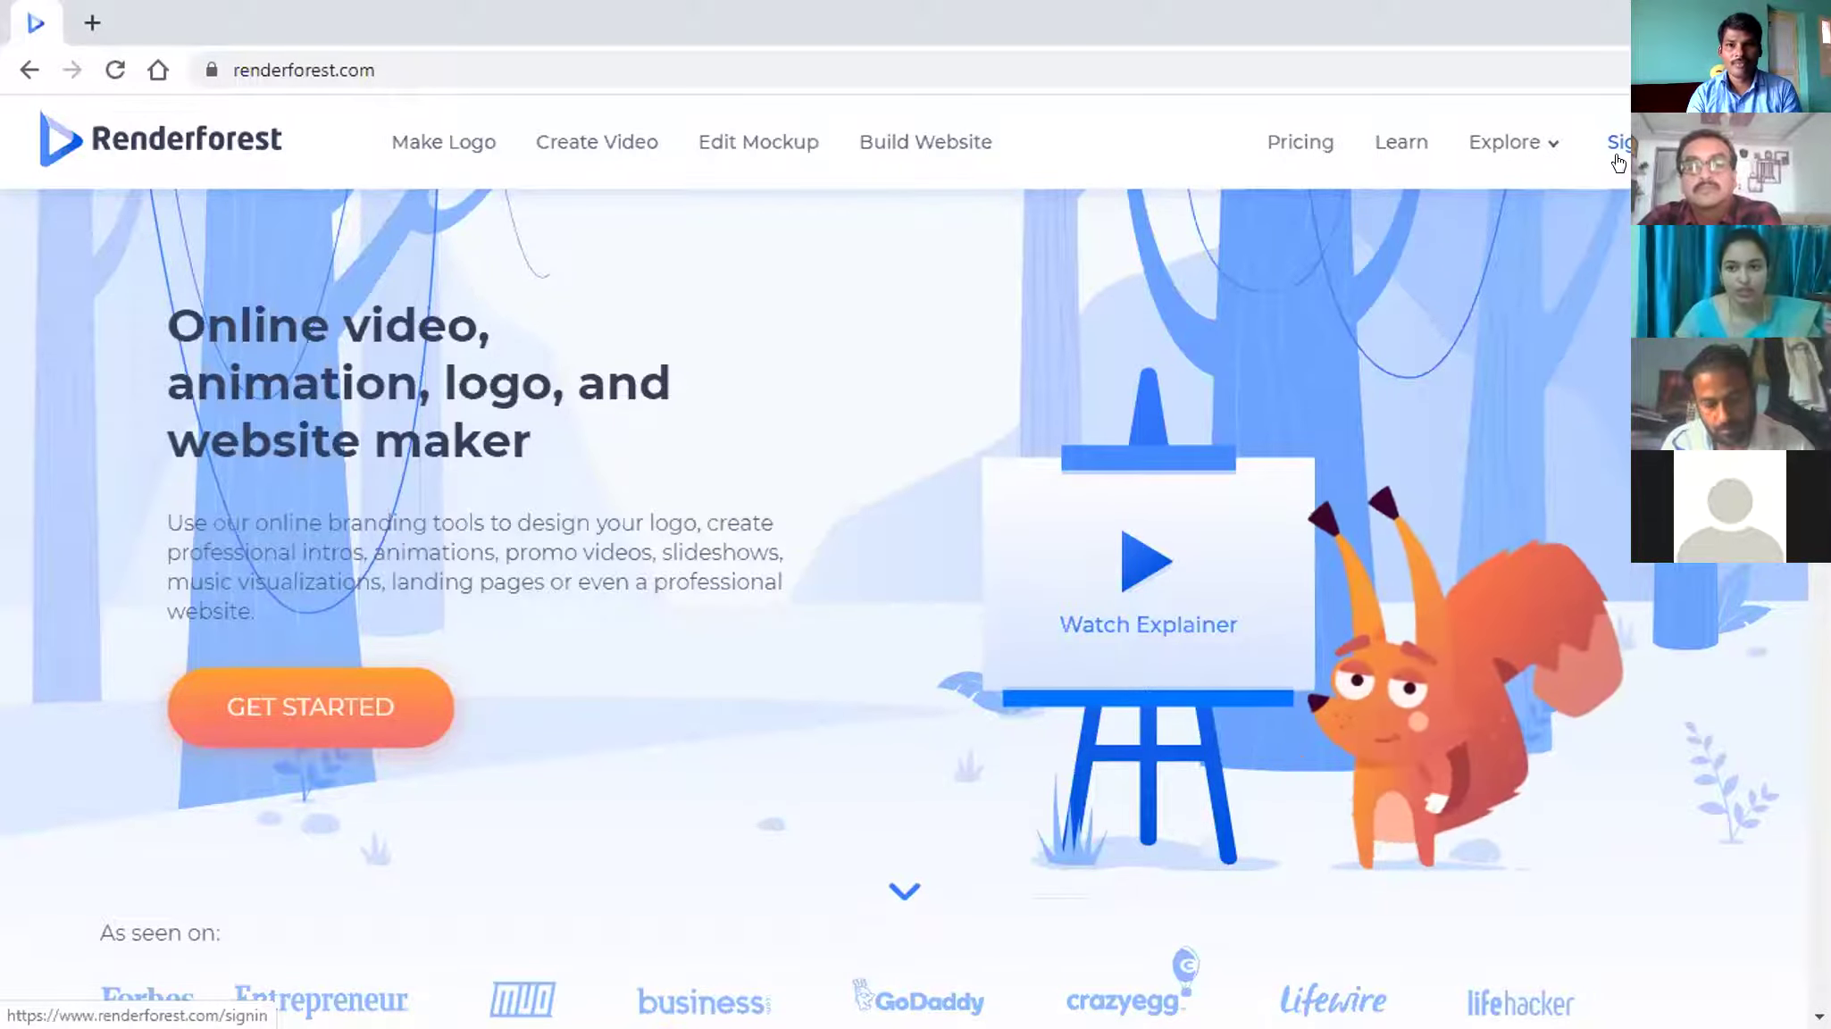
- Sign in to Renderforest with the first listed Google account
left_click(1621, 146)
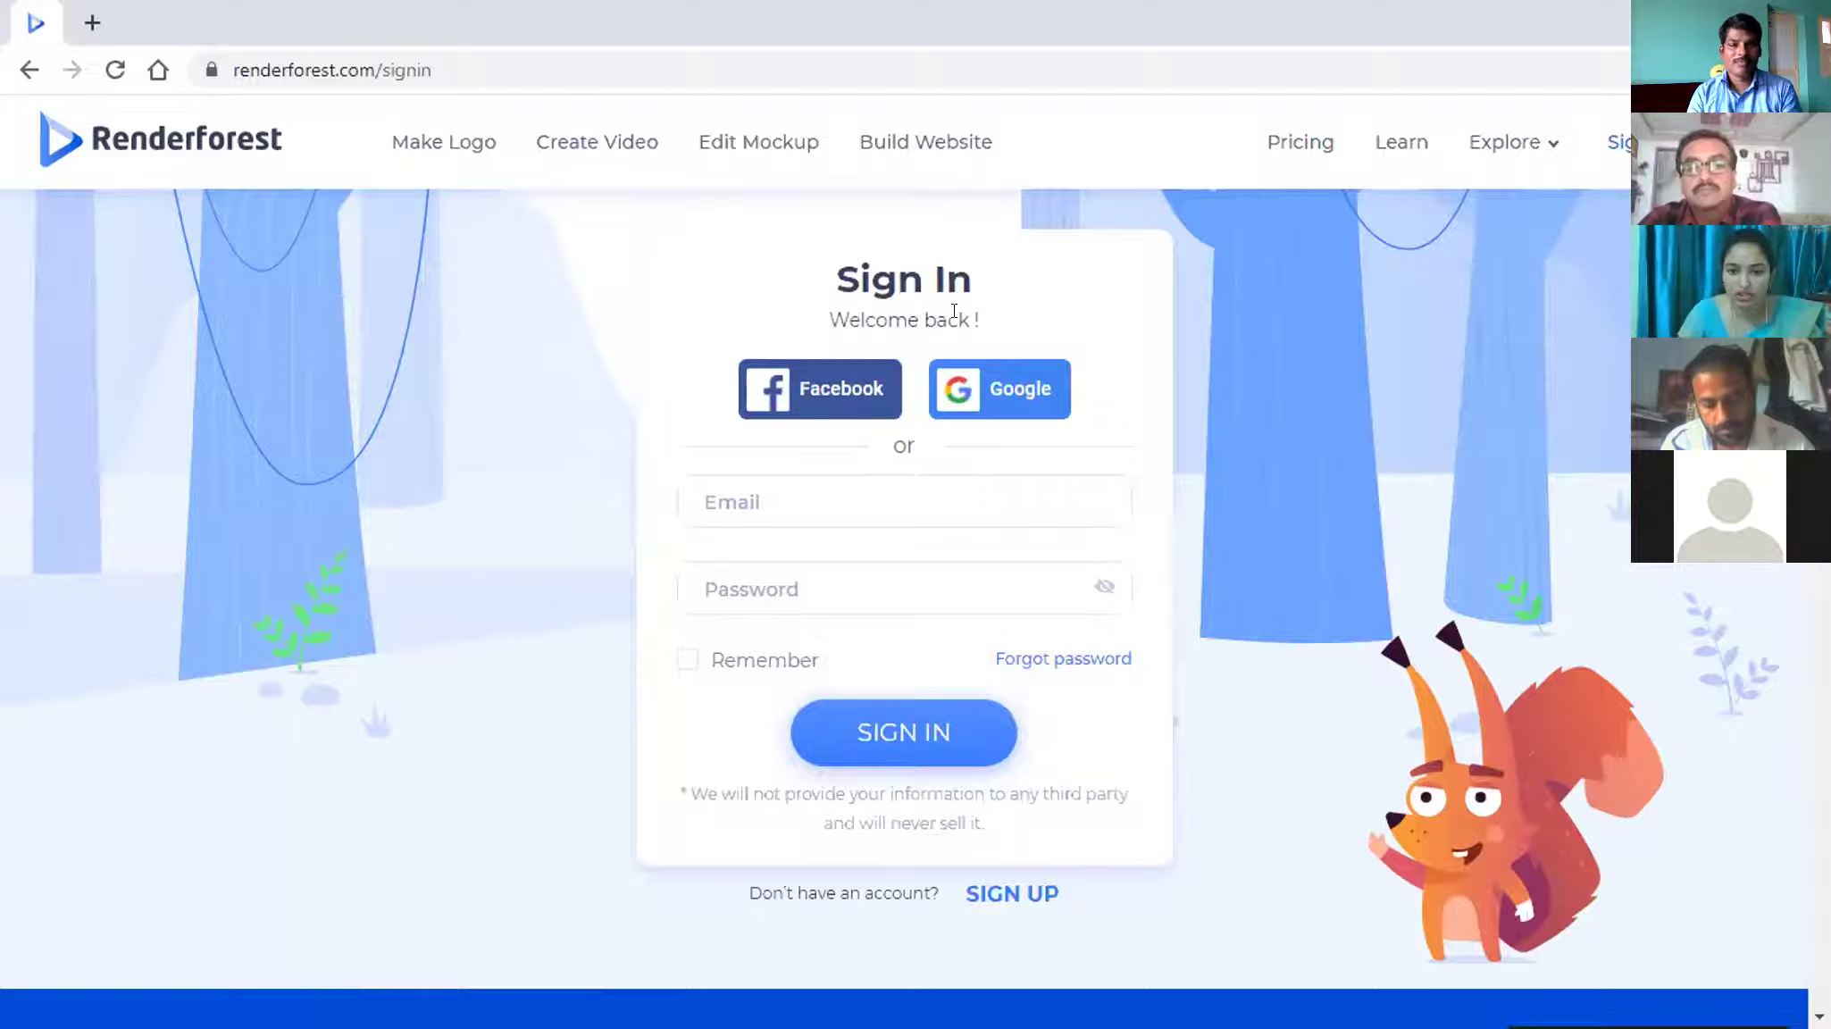
left_click(980, 382)
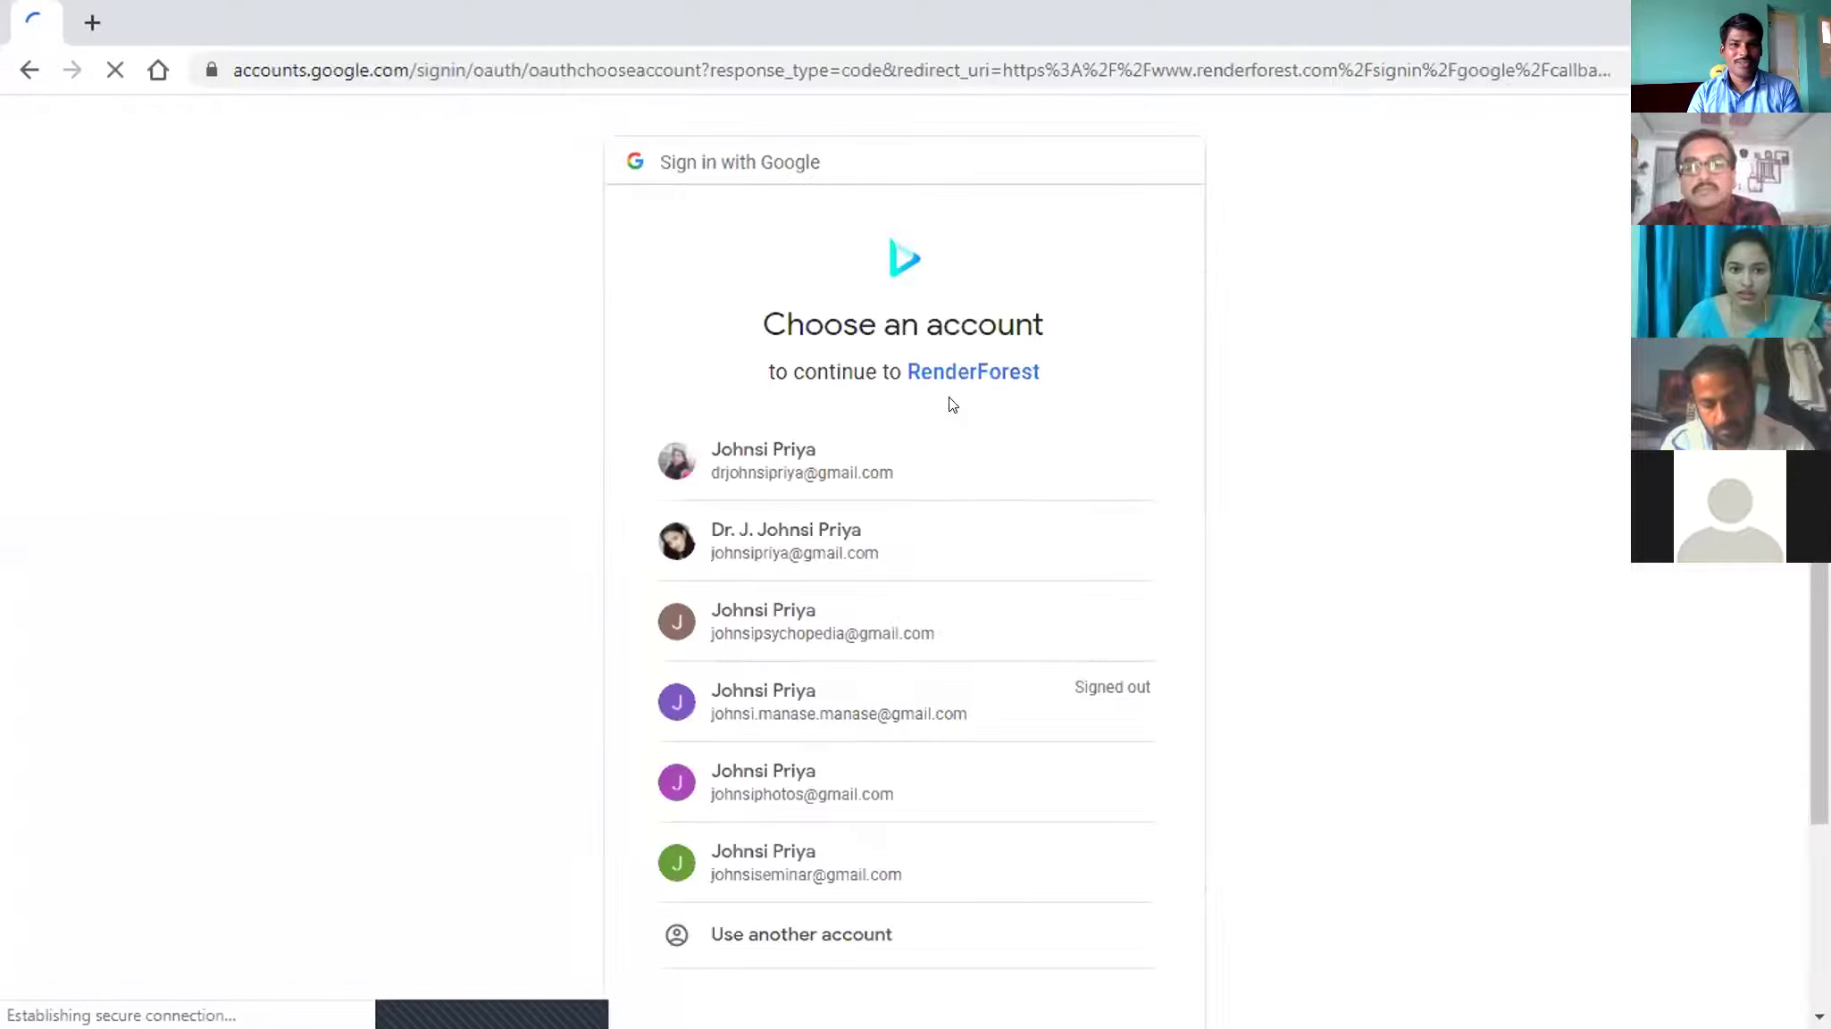
left_click(790, 460)
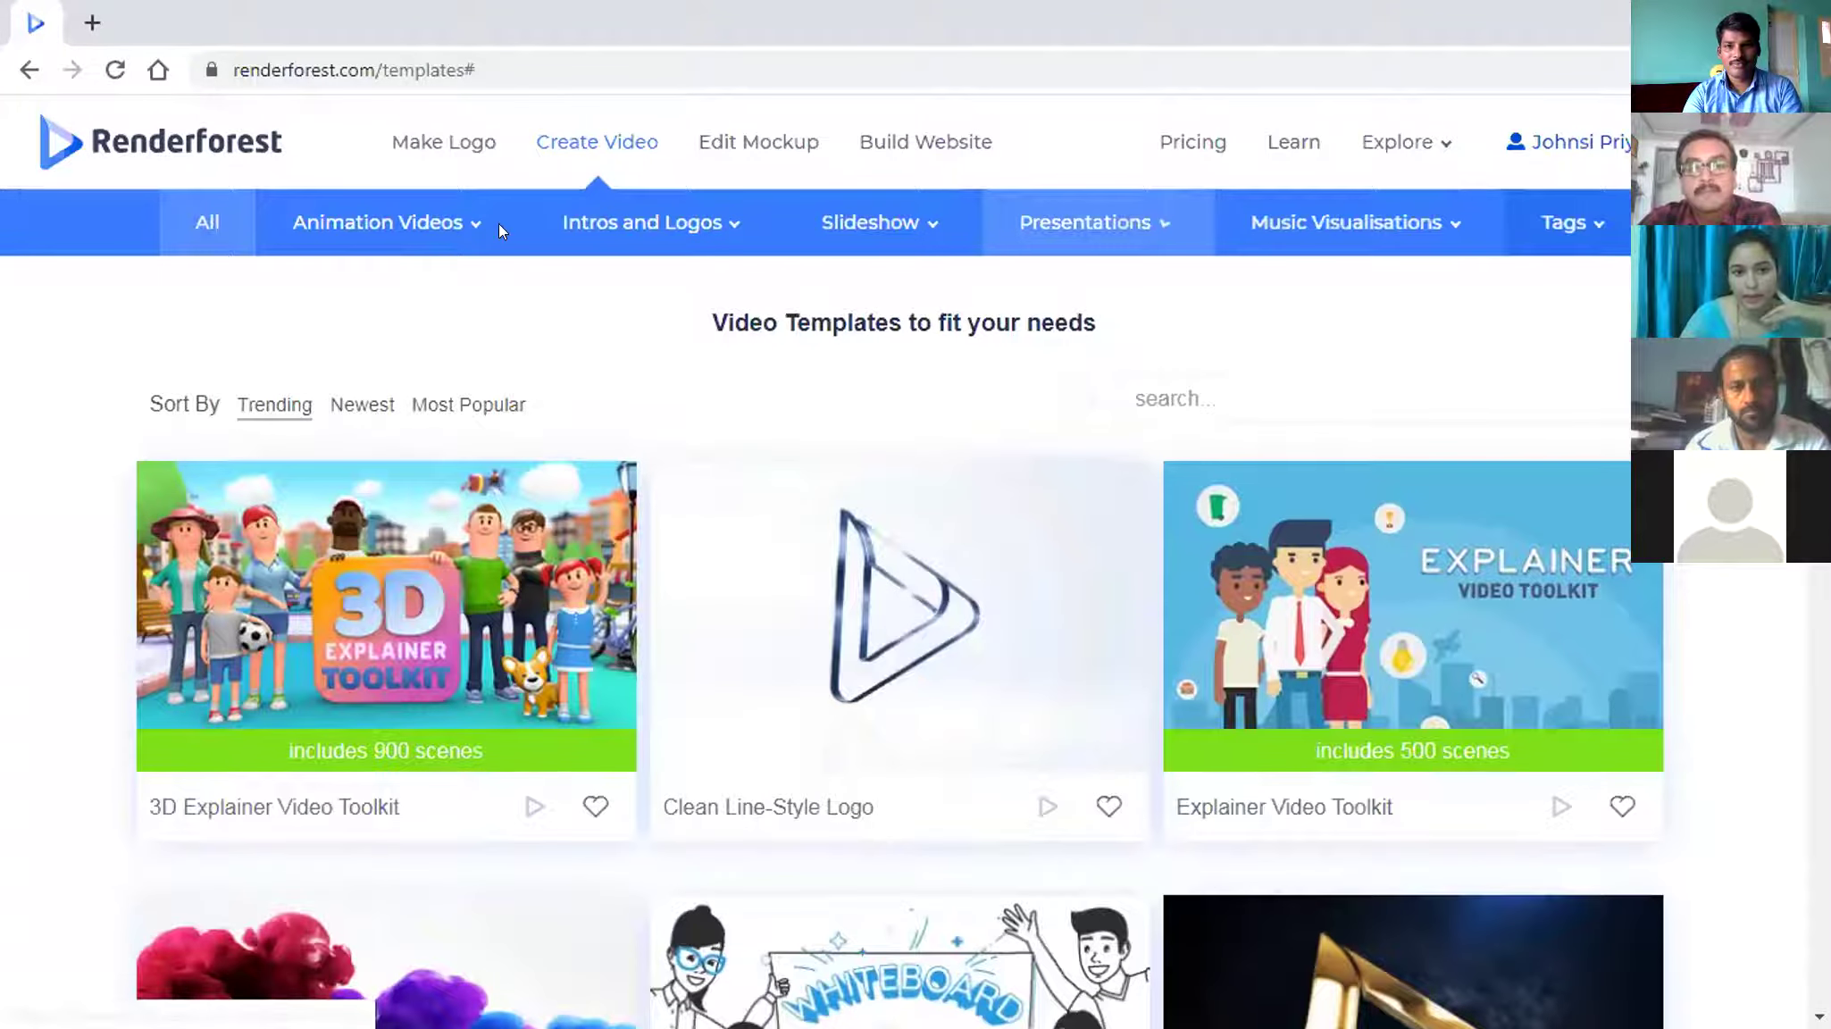
- Look through the trending video templates, including the explainer toolkits, logo animations and the Whiteboard Animation Toolkit
scroll(1141, 300, "down", 3)
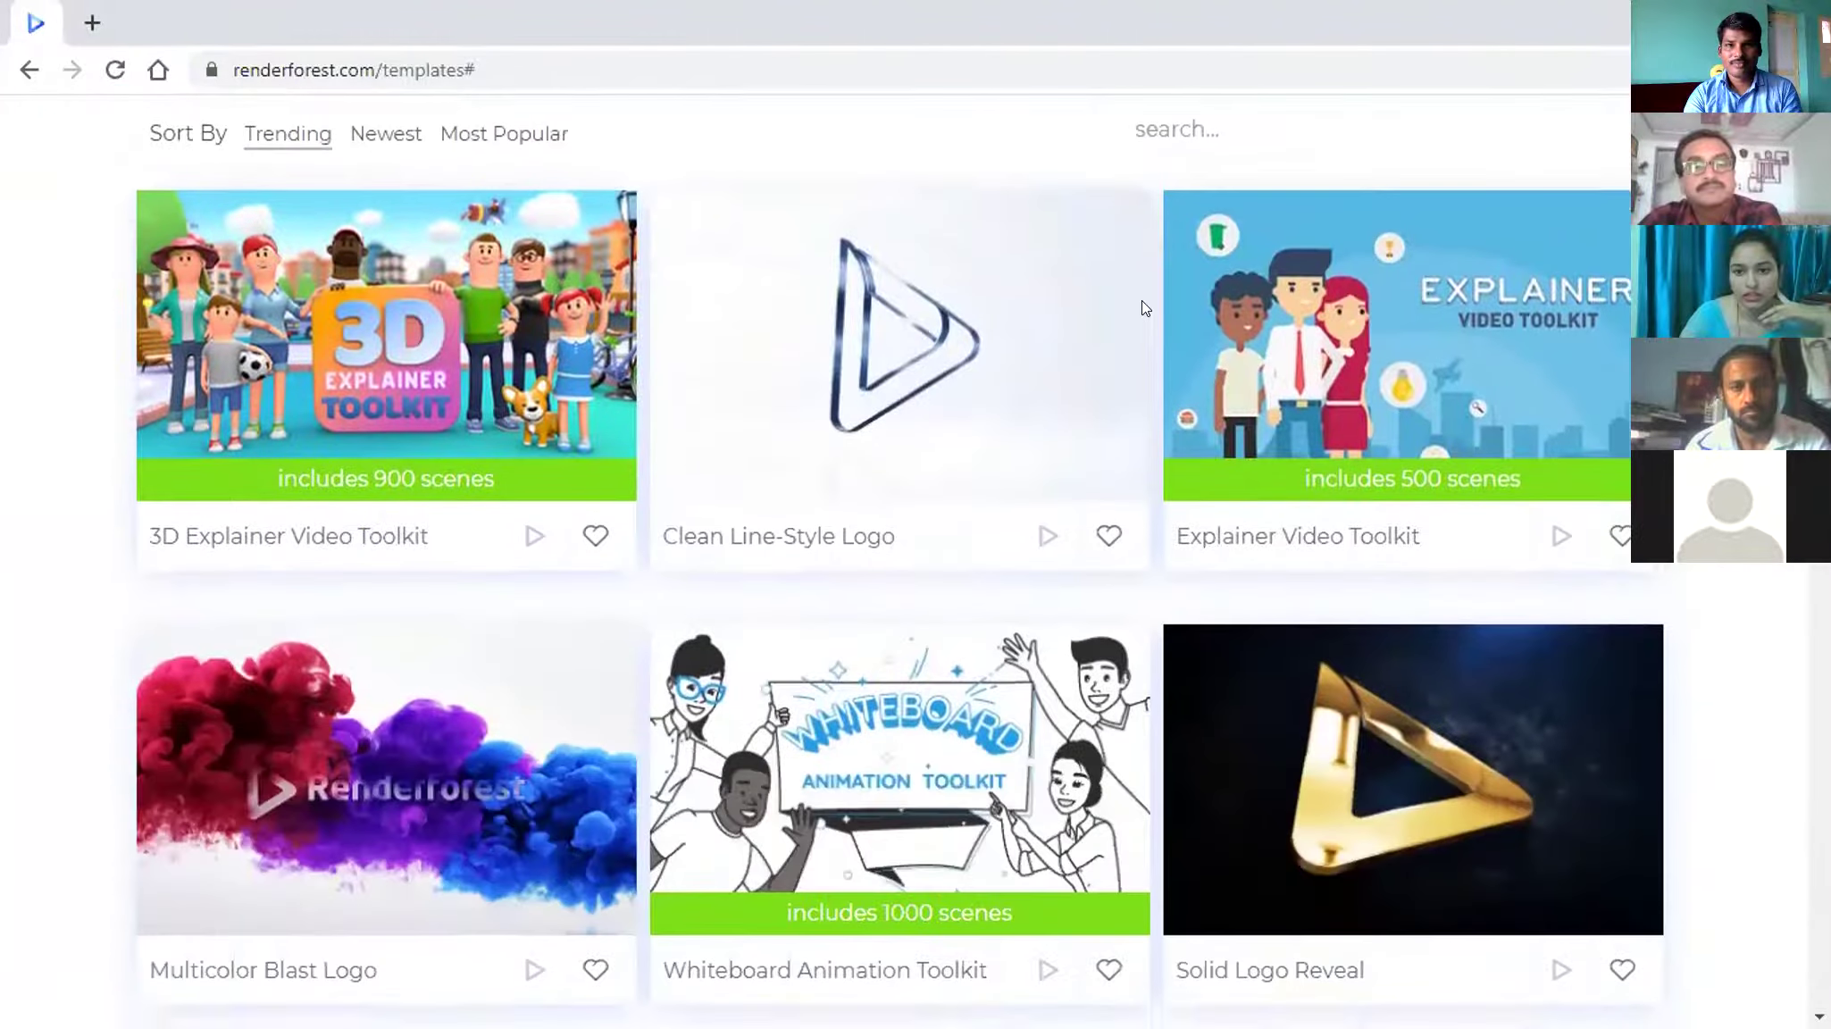
scroll(1141, 300, "up", 3)
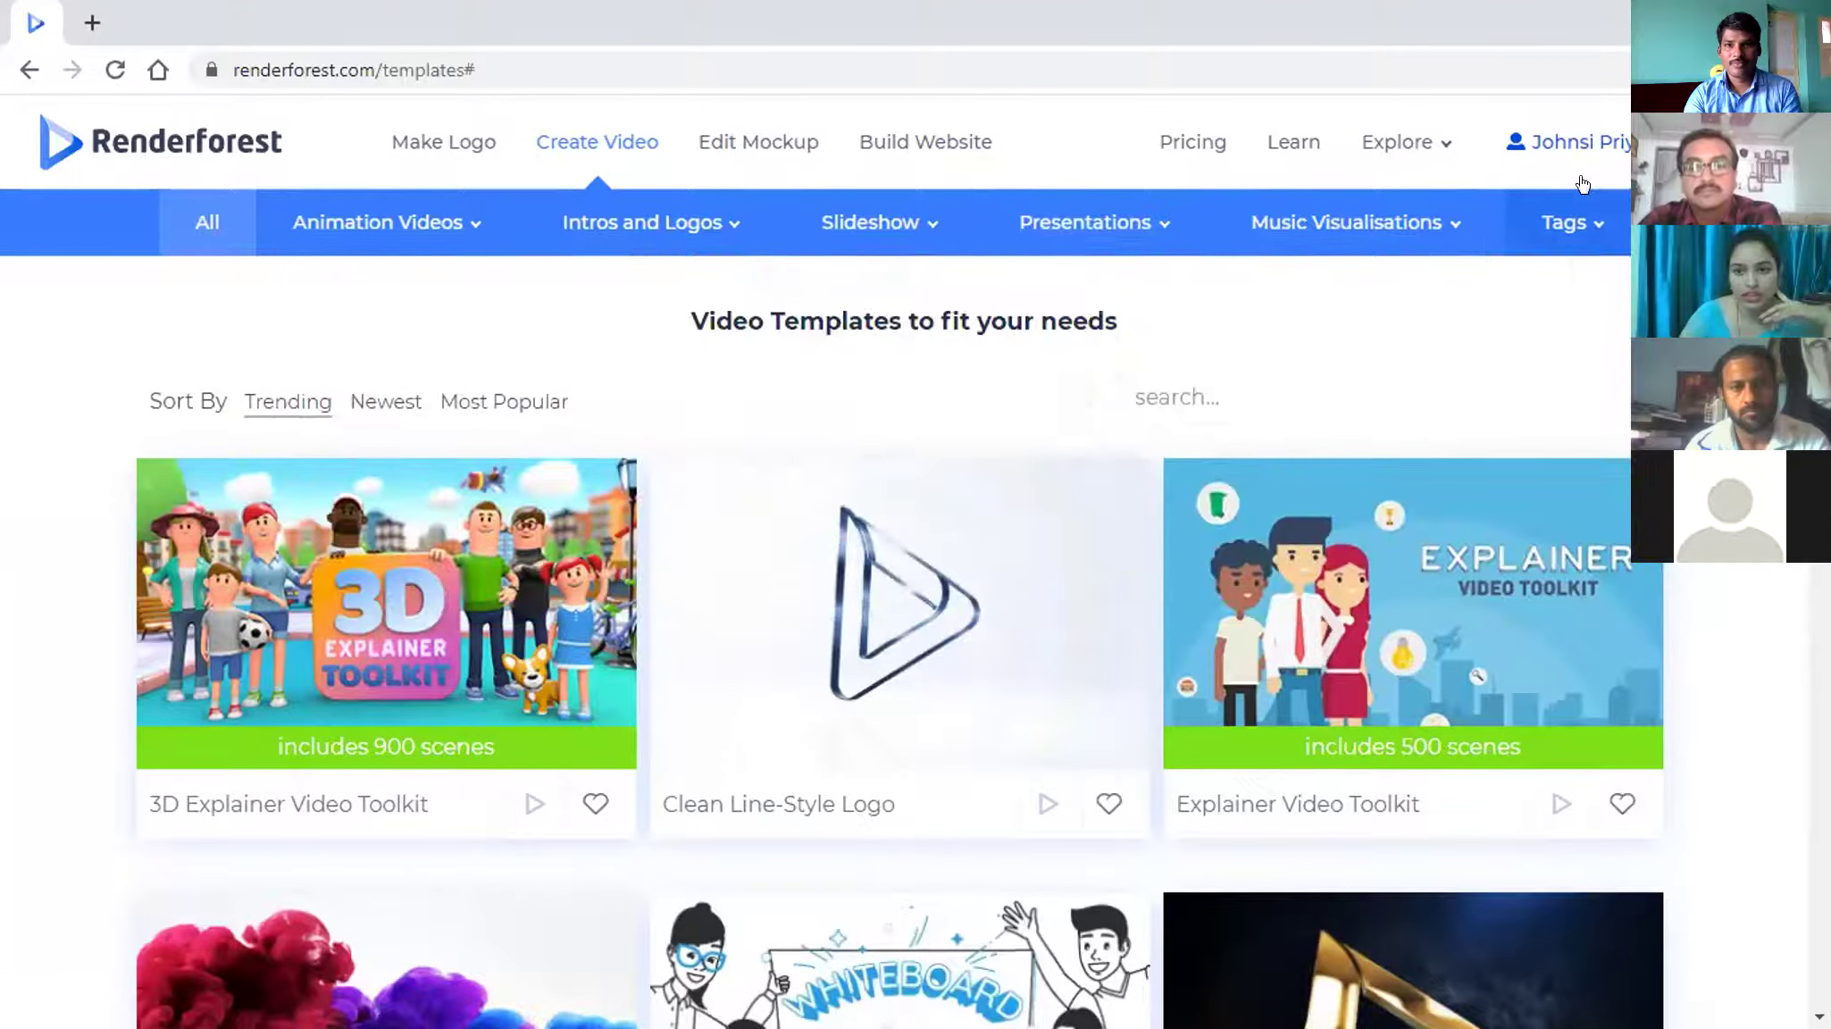
scroll(897, 562, "down", 6)
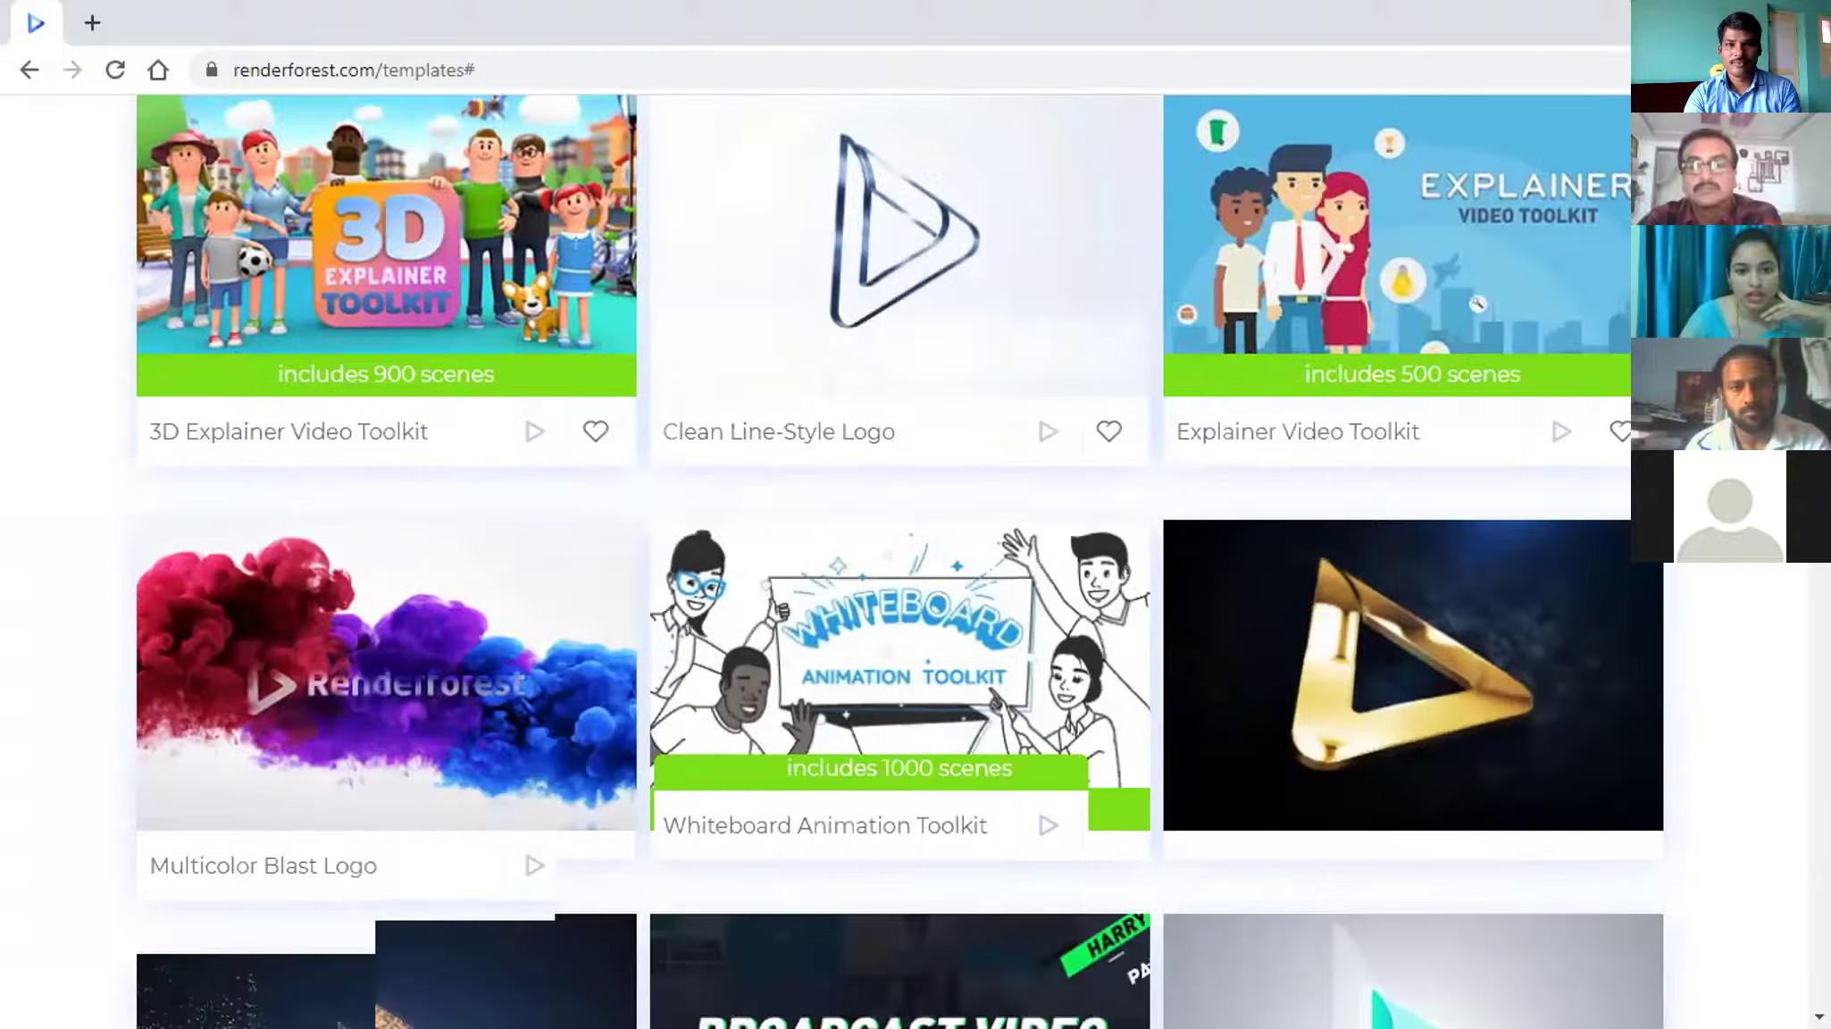
scroll(898, 563, "down", 5)
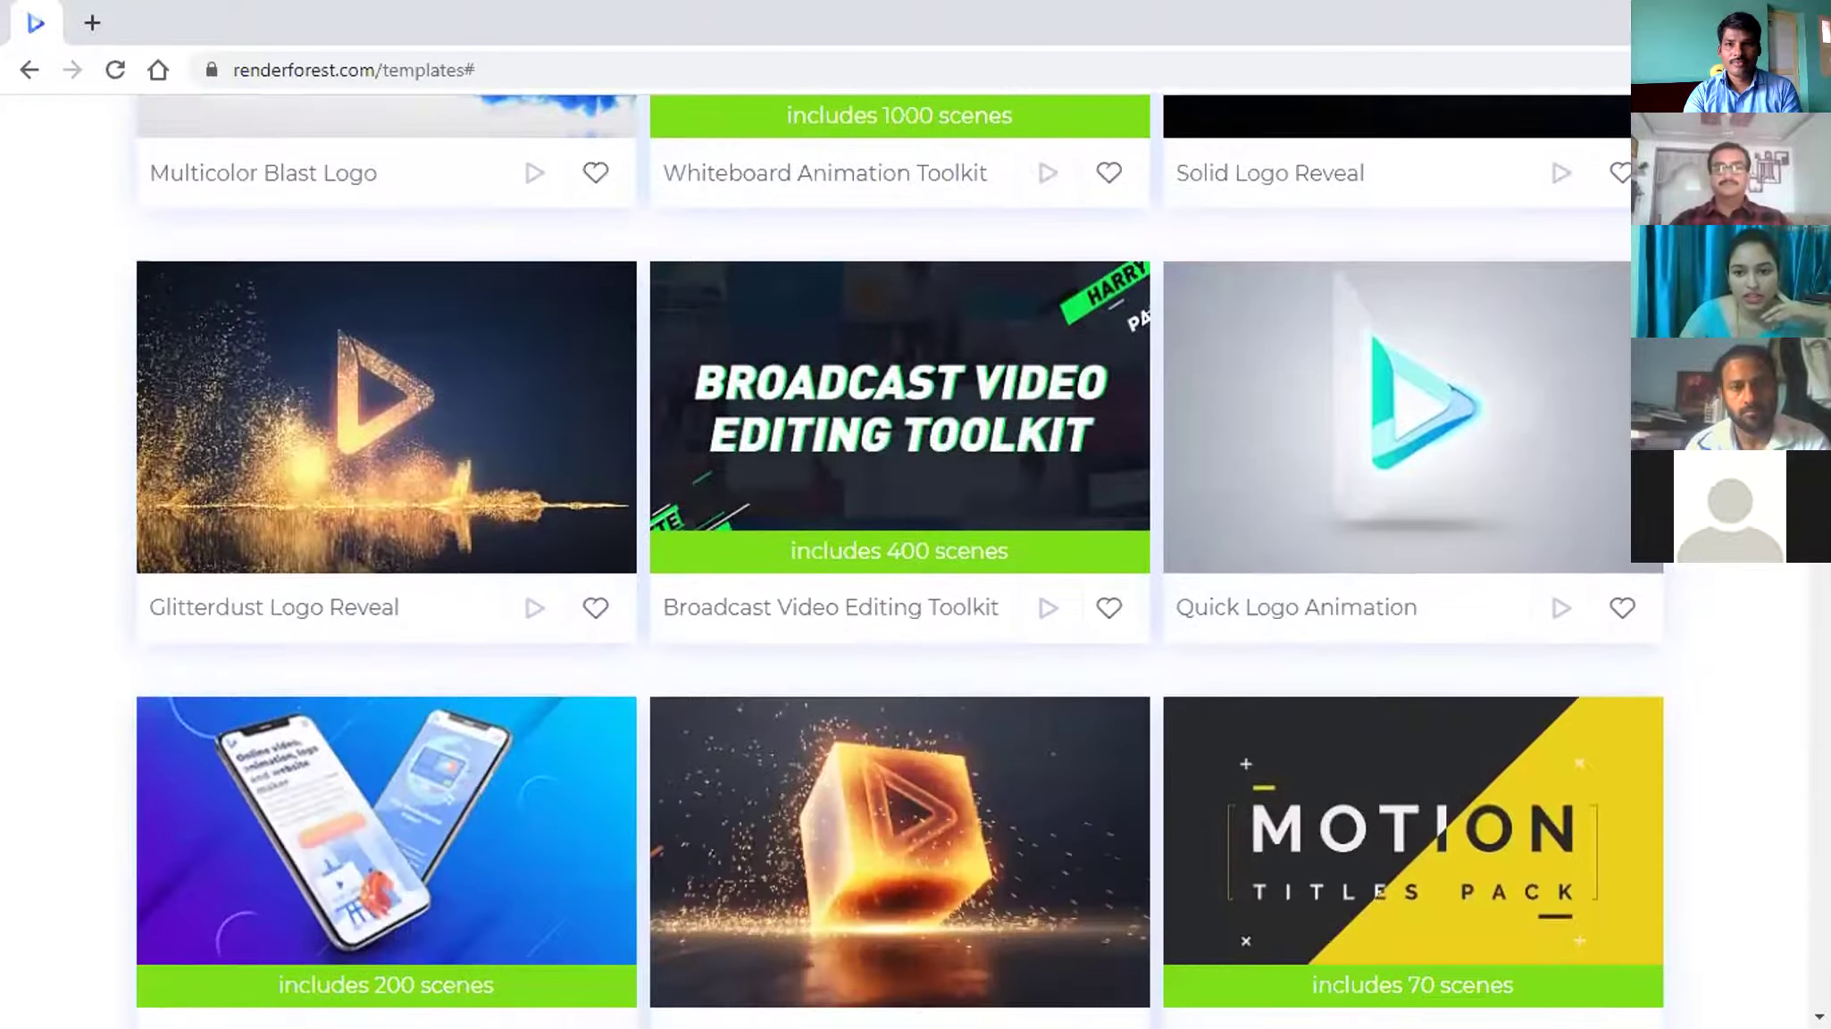
scroll(897, 563, "up", 3)
scroll(897, 563, "up", 7)
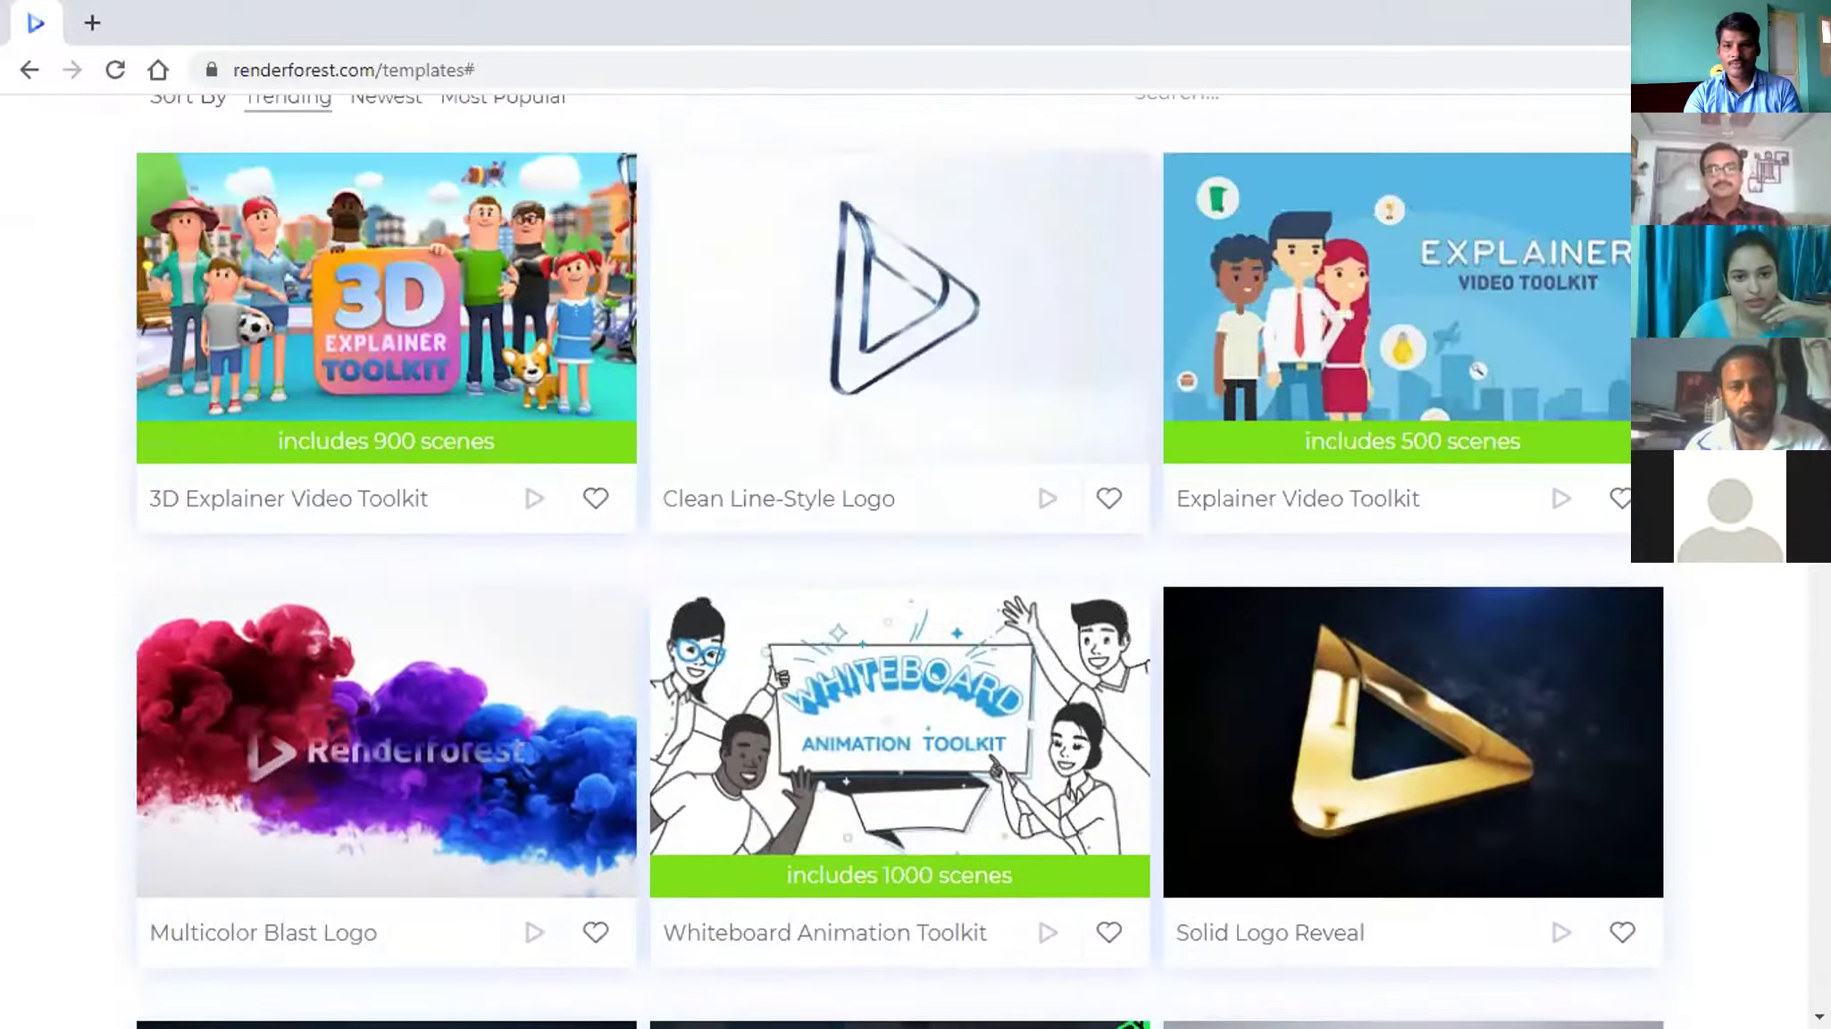
scroll(898, 563, "down", 7)
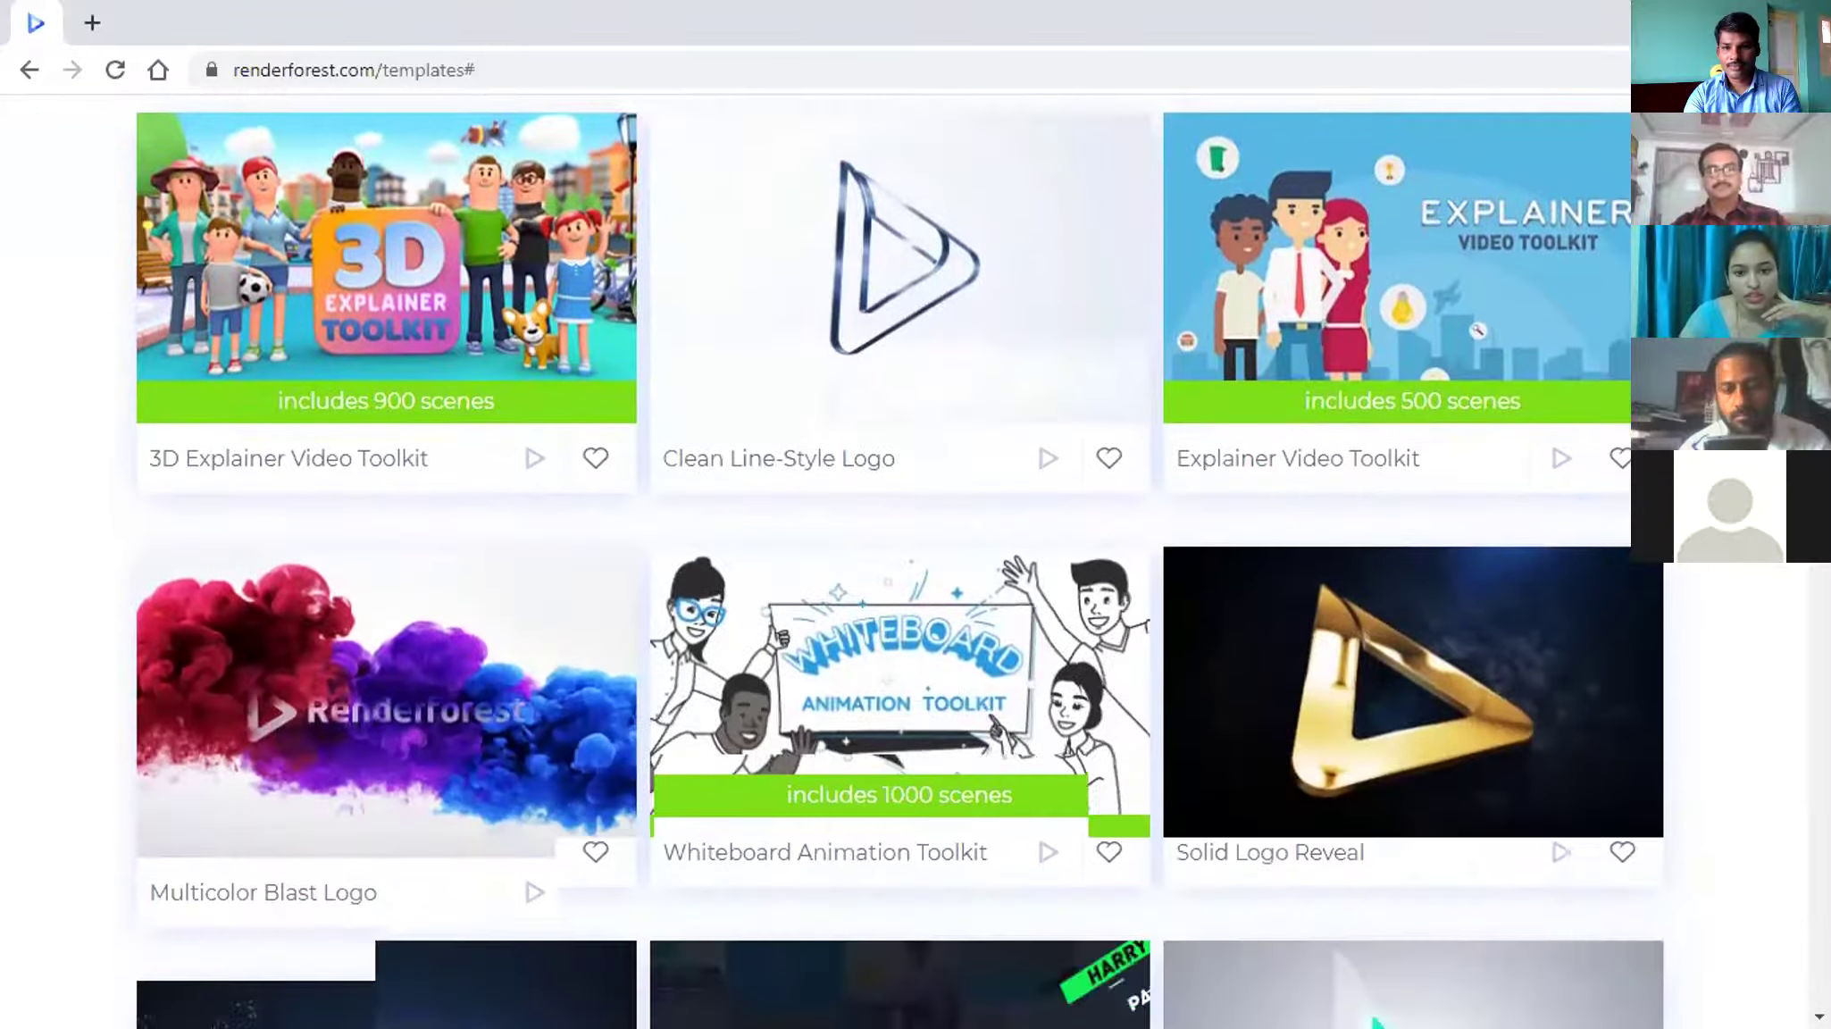
scroll(897, 562, "down", 4)
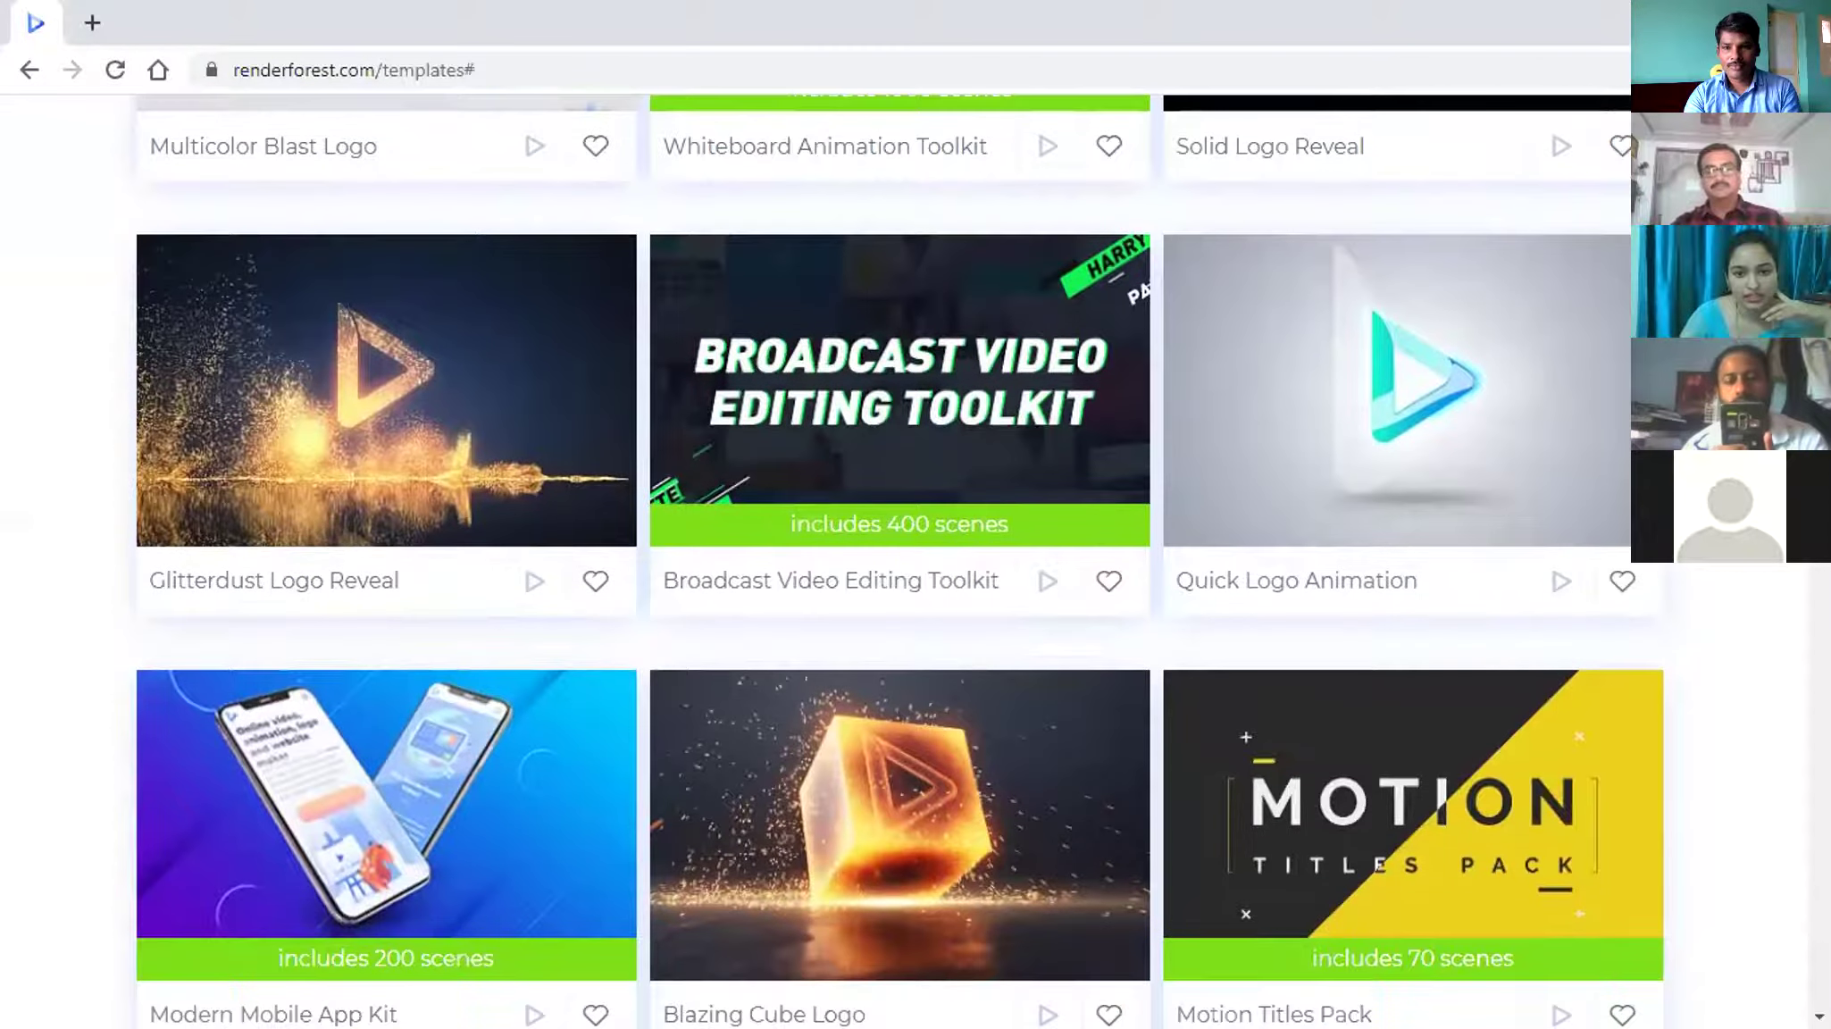
scroll(898, 563, "up", 4)
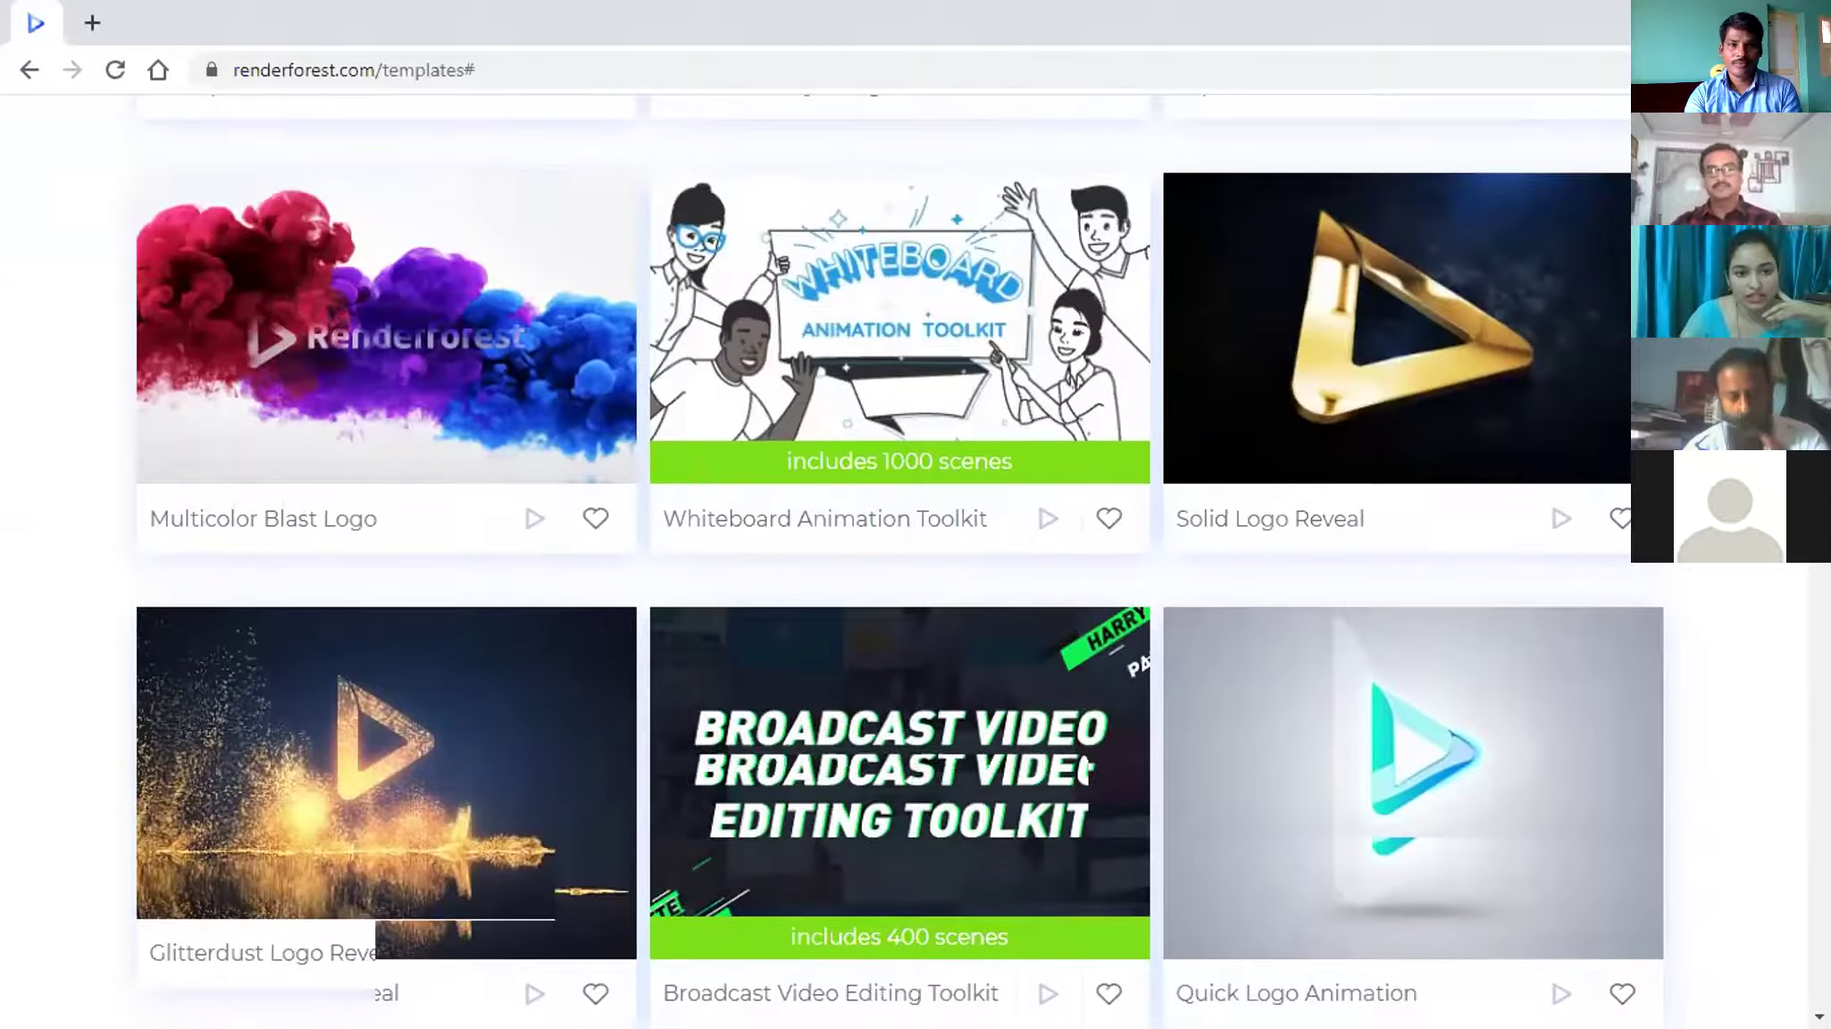
scroll(900, 369, "up", 5)
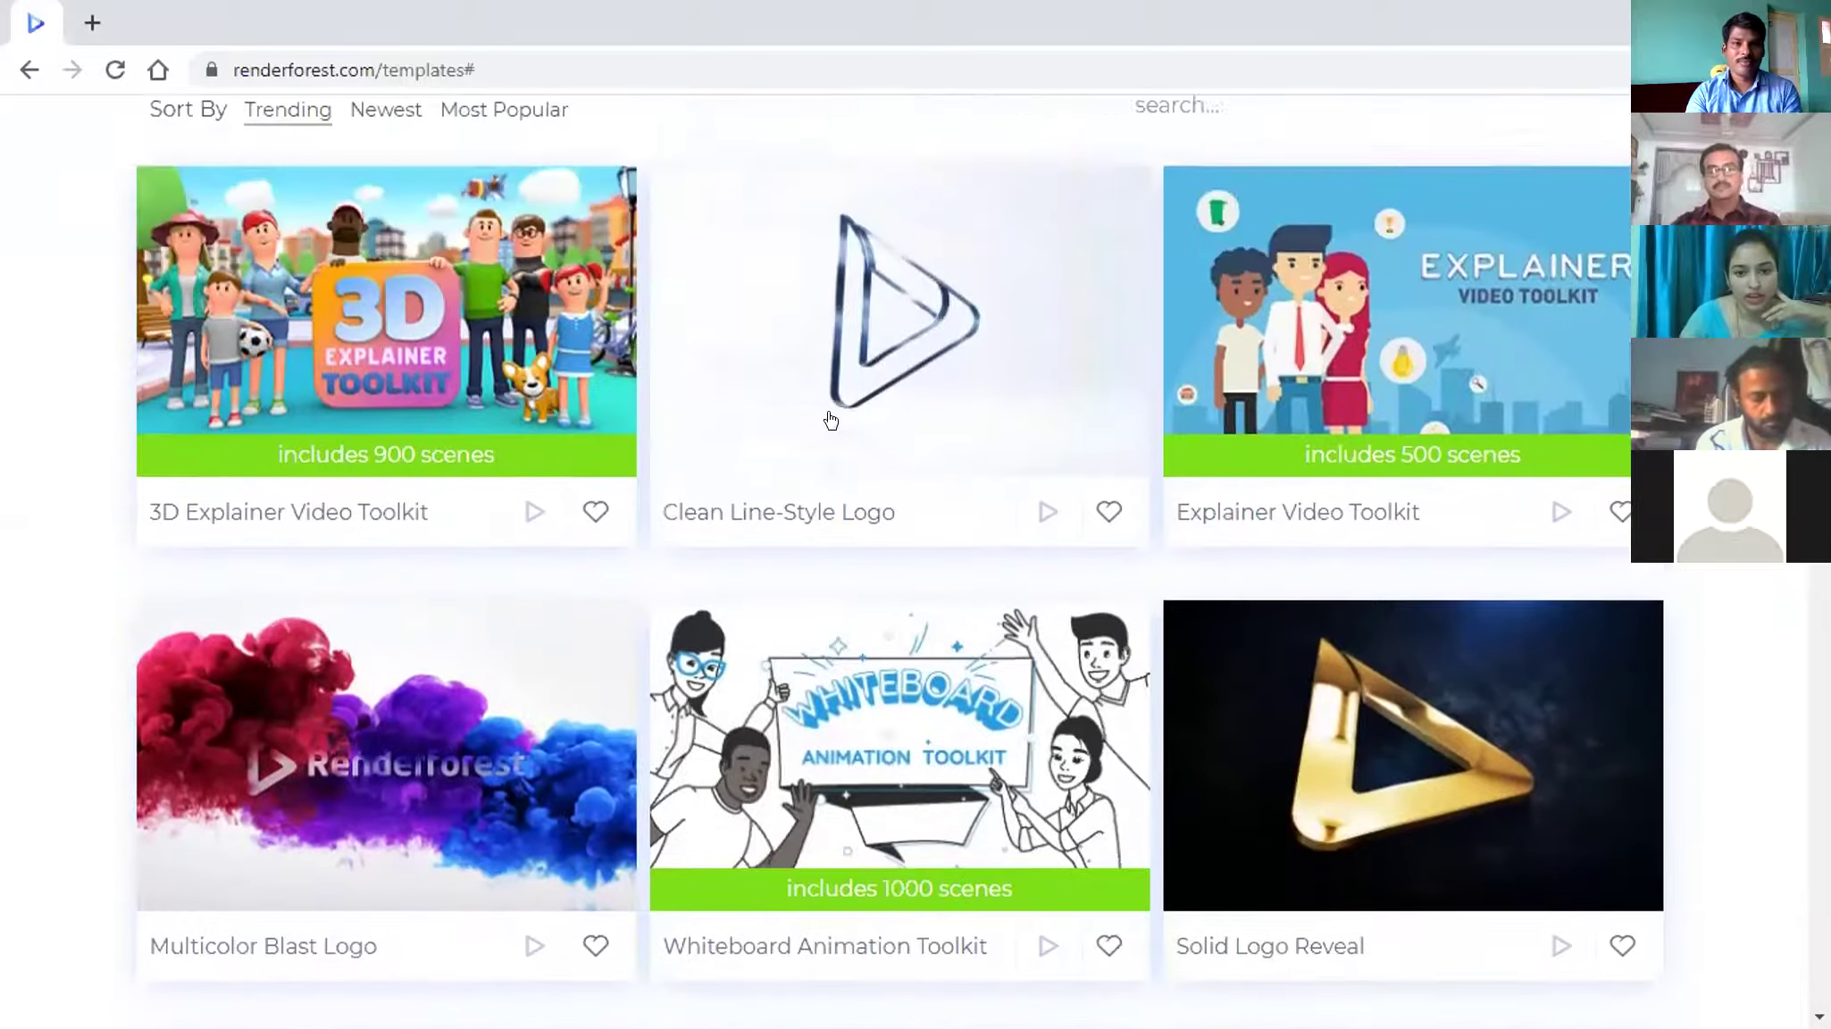
scroll(900, 374, "down", 2)
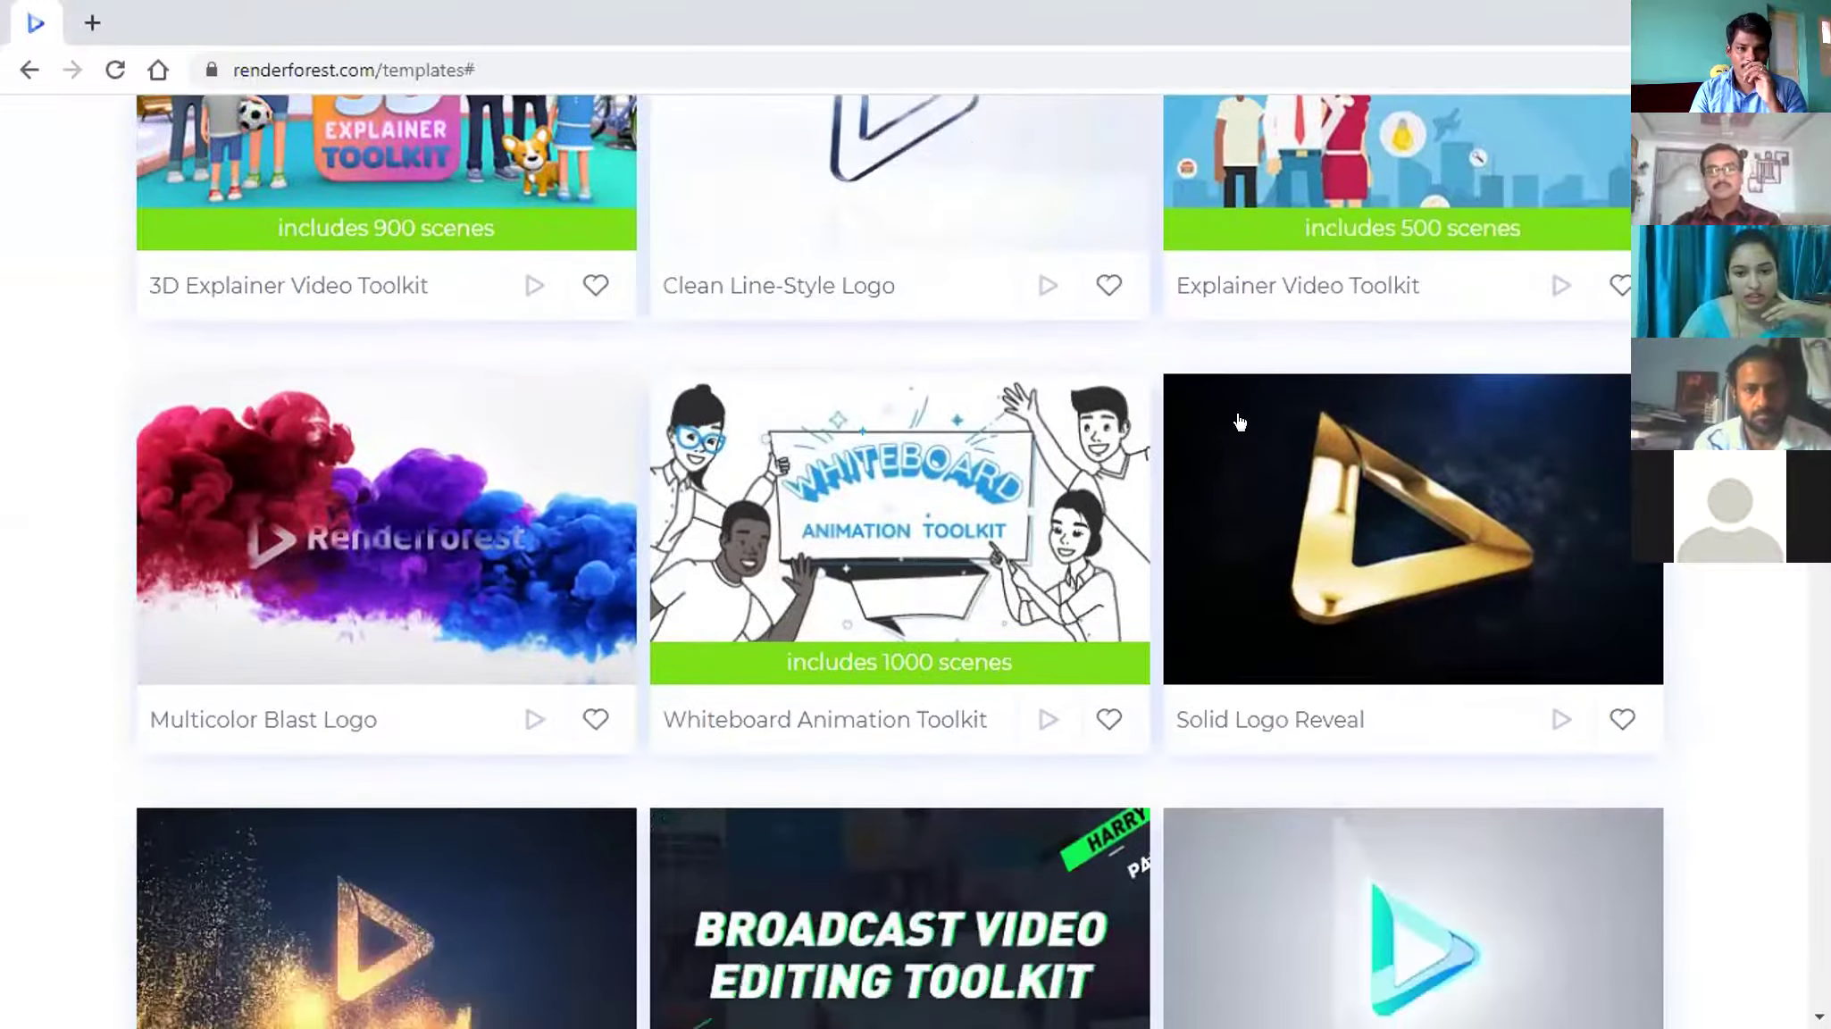
- Create a new video from the Whiteboard Animation Toolkit template, choosing to build it with Add scene
mouse_move(1128, 680)
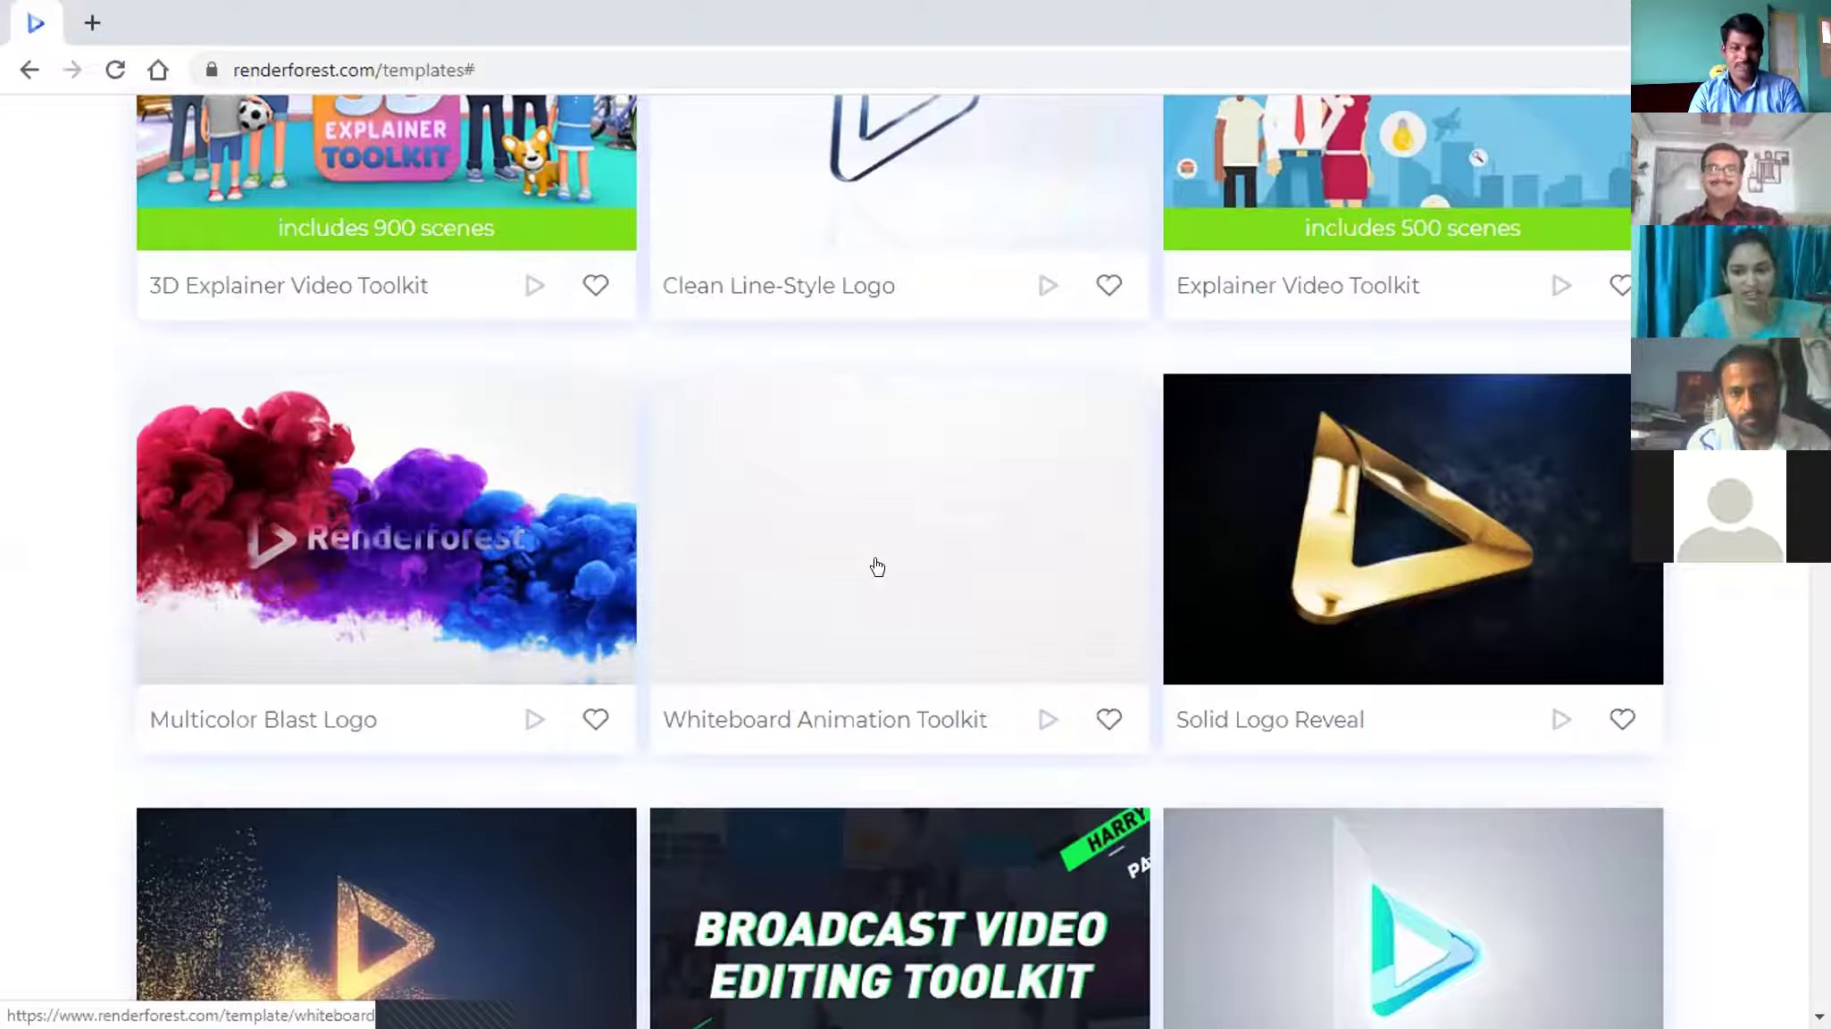
left_click(864, 555)
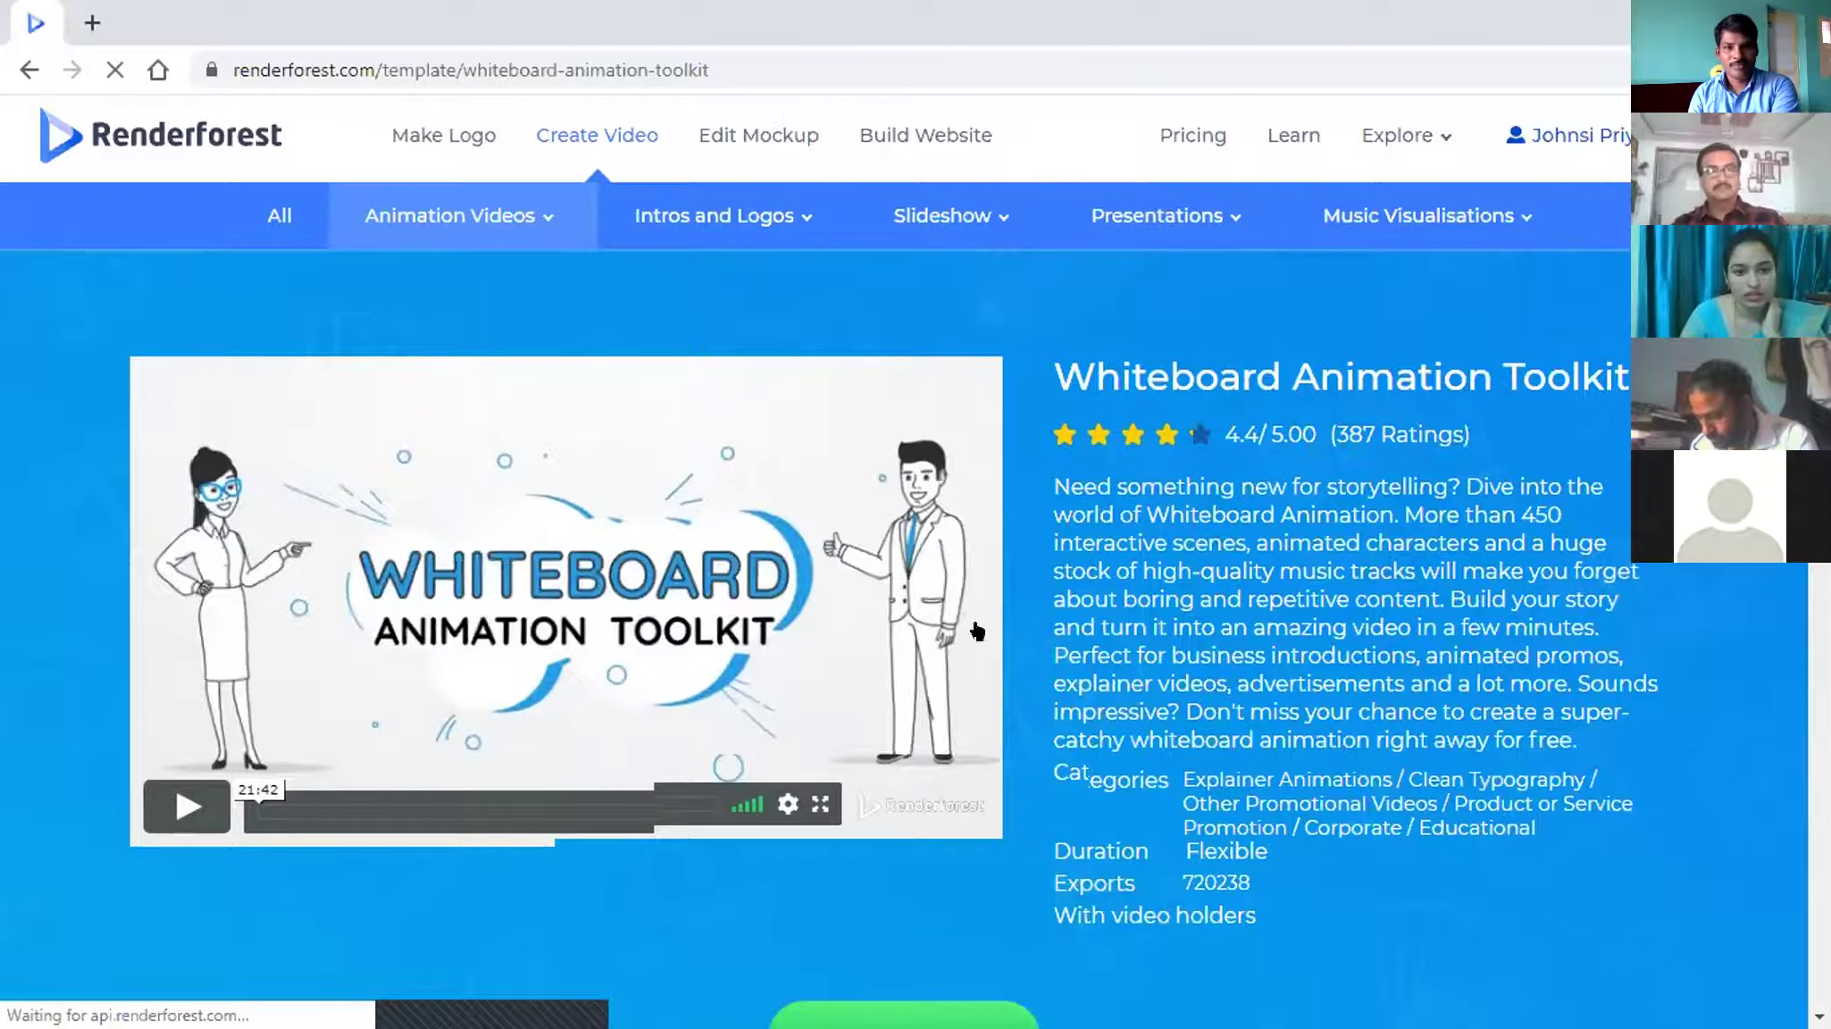
scroll(977, 631, "down", 4)
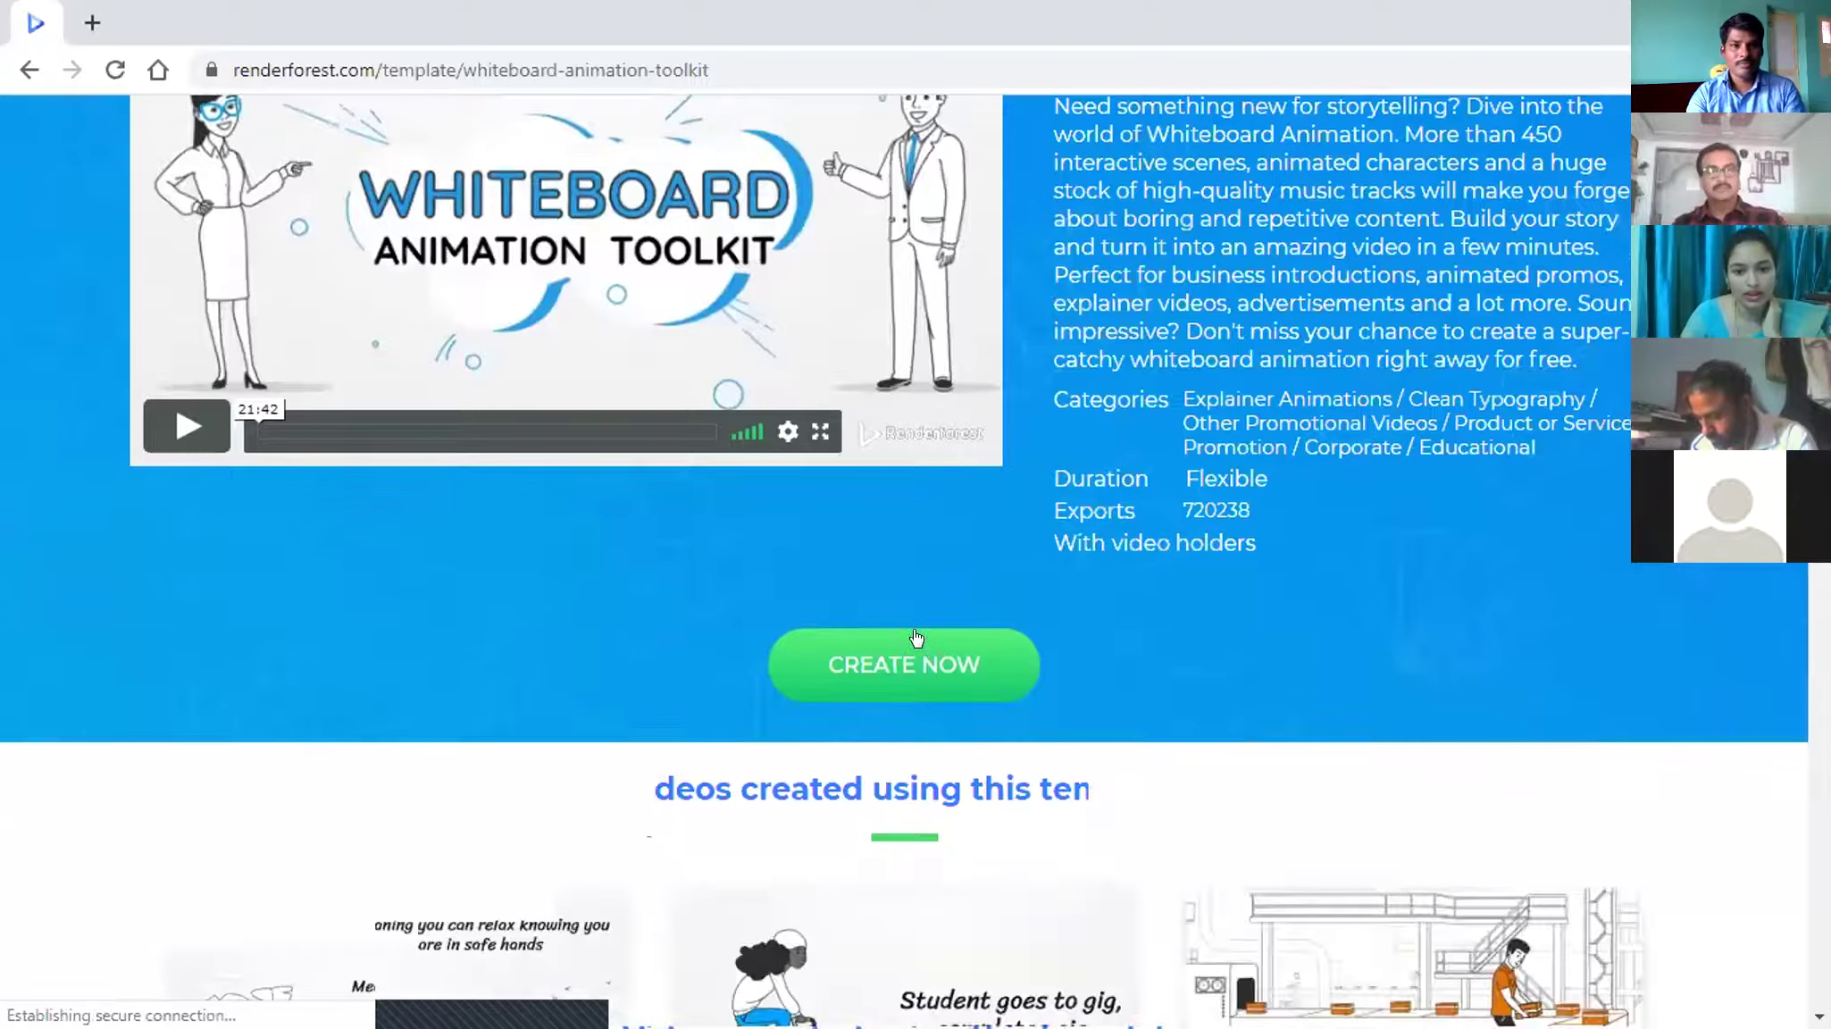
scroll(916, 637, "down", 1)
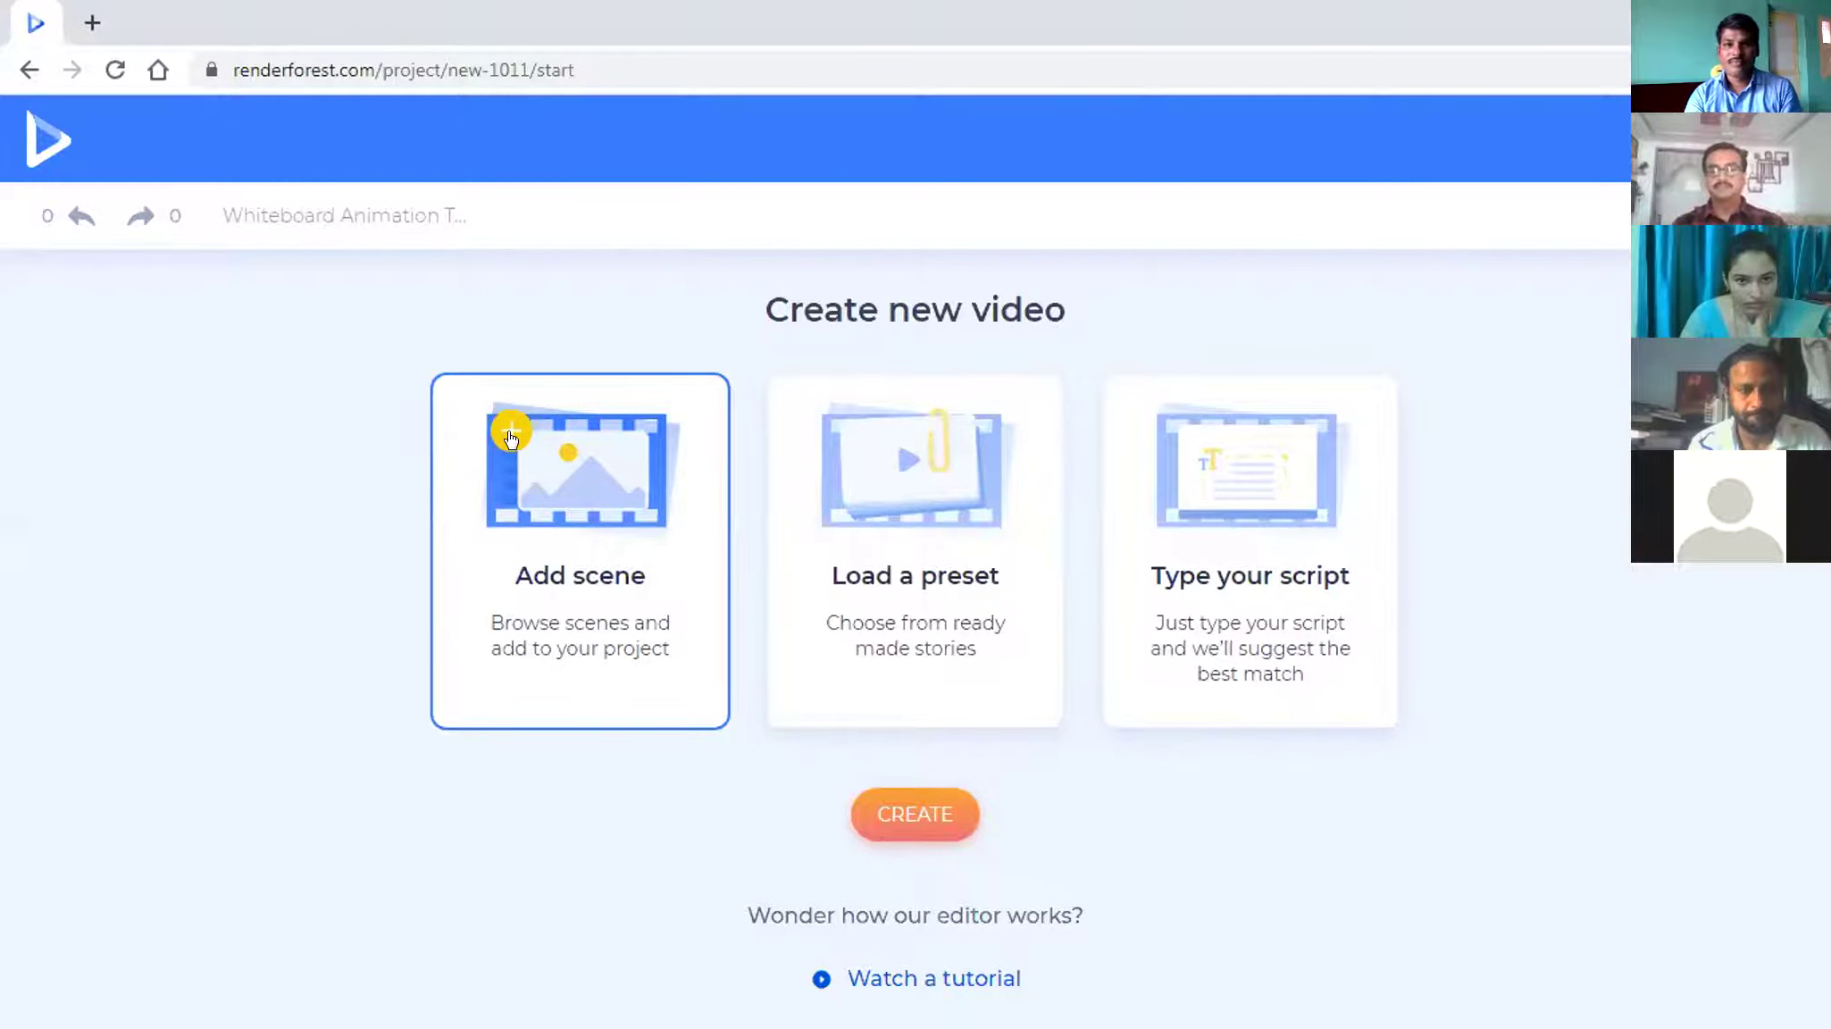
left_click(589, 551)
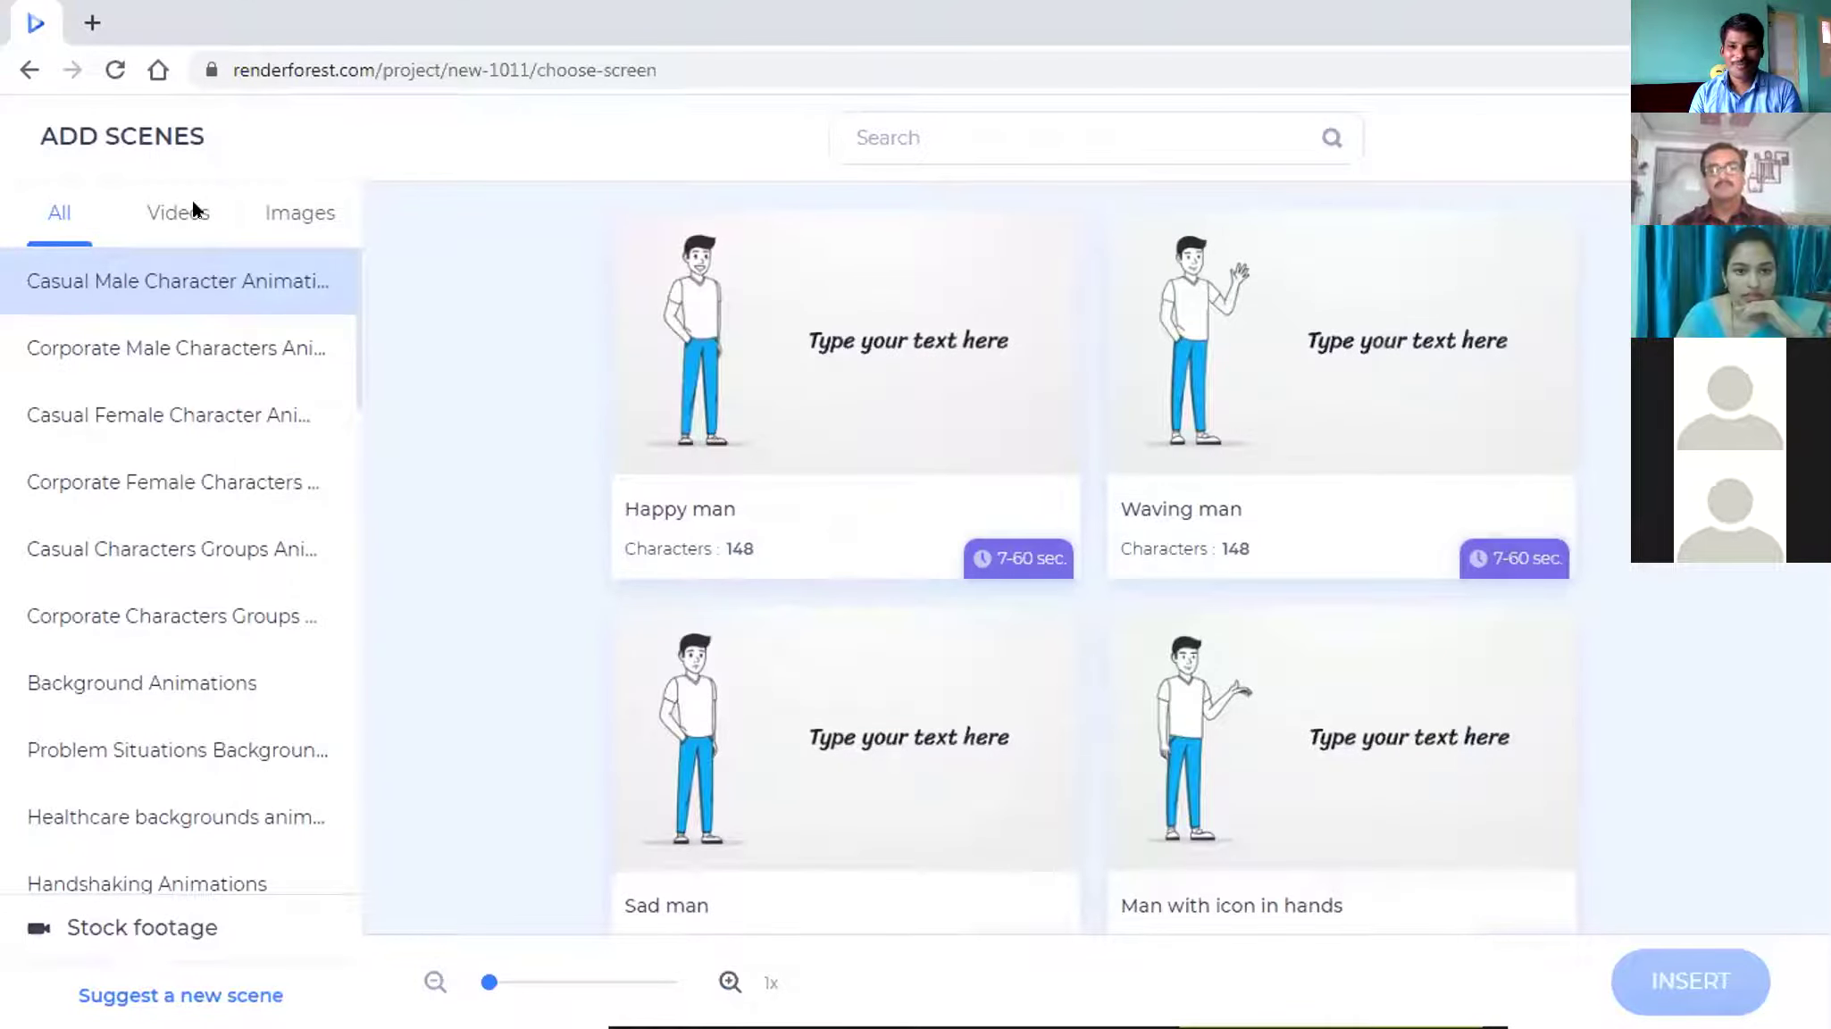
- Examine the Casual Male Character scenes and preview the Happy man and Sad man animations
mouse_move(725, 698)
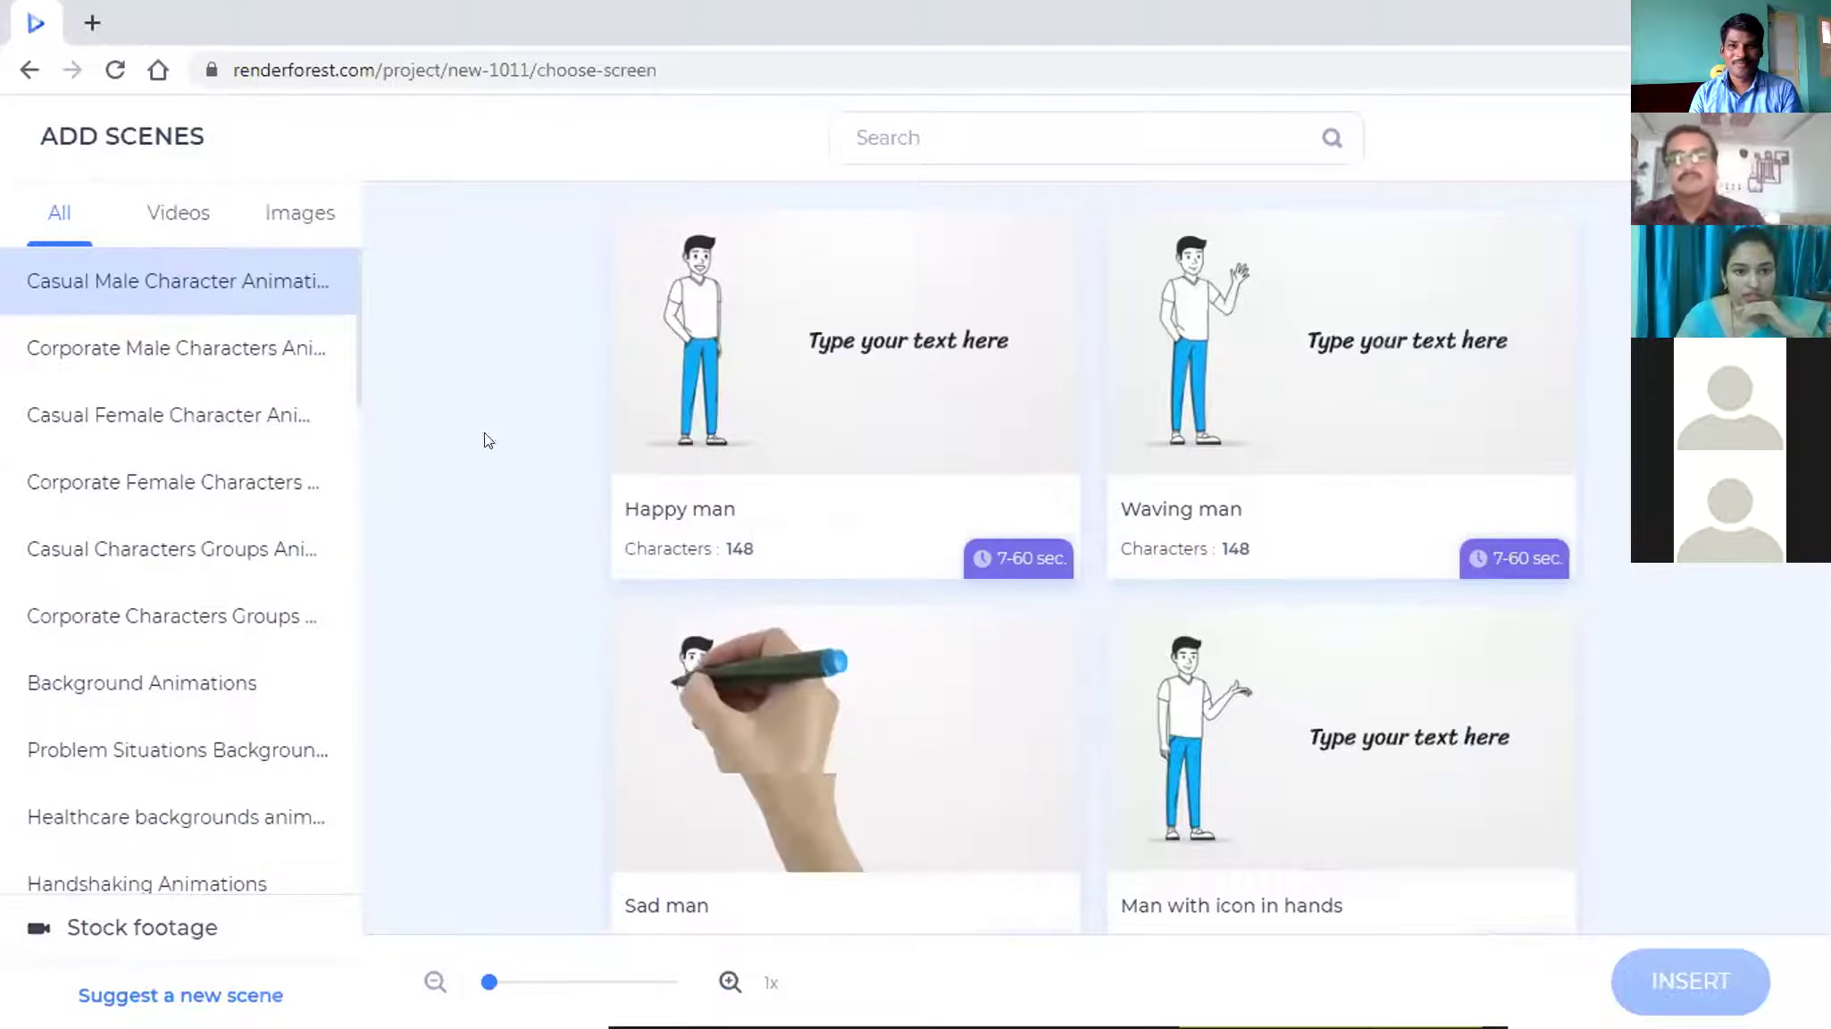
mouse_move(634, 356)
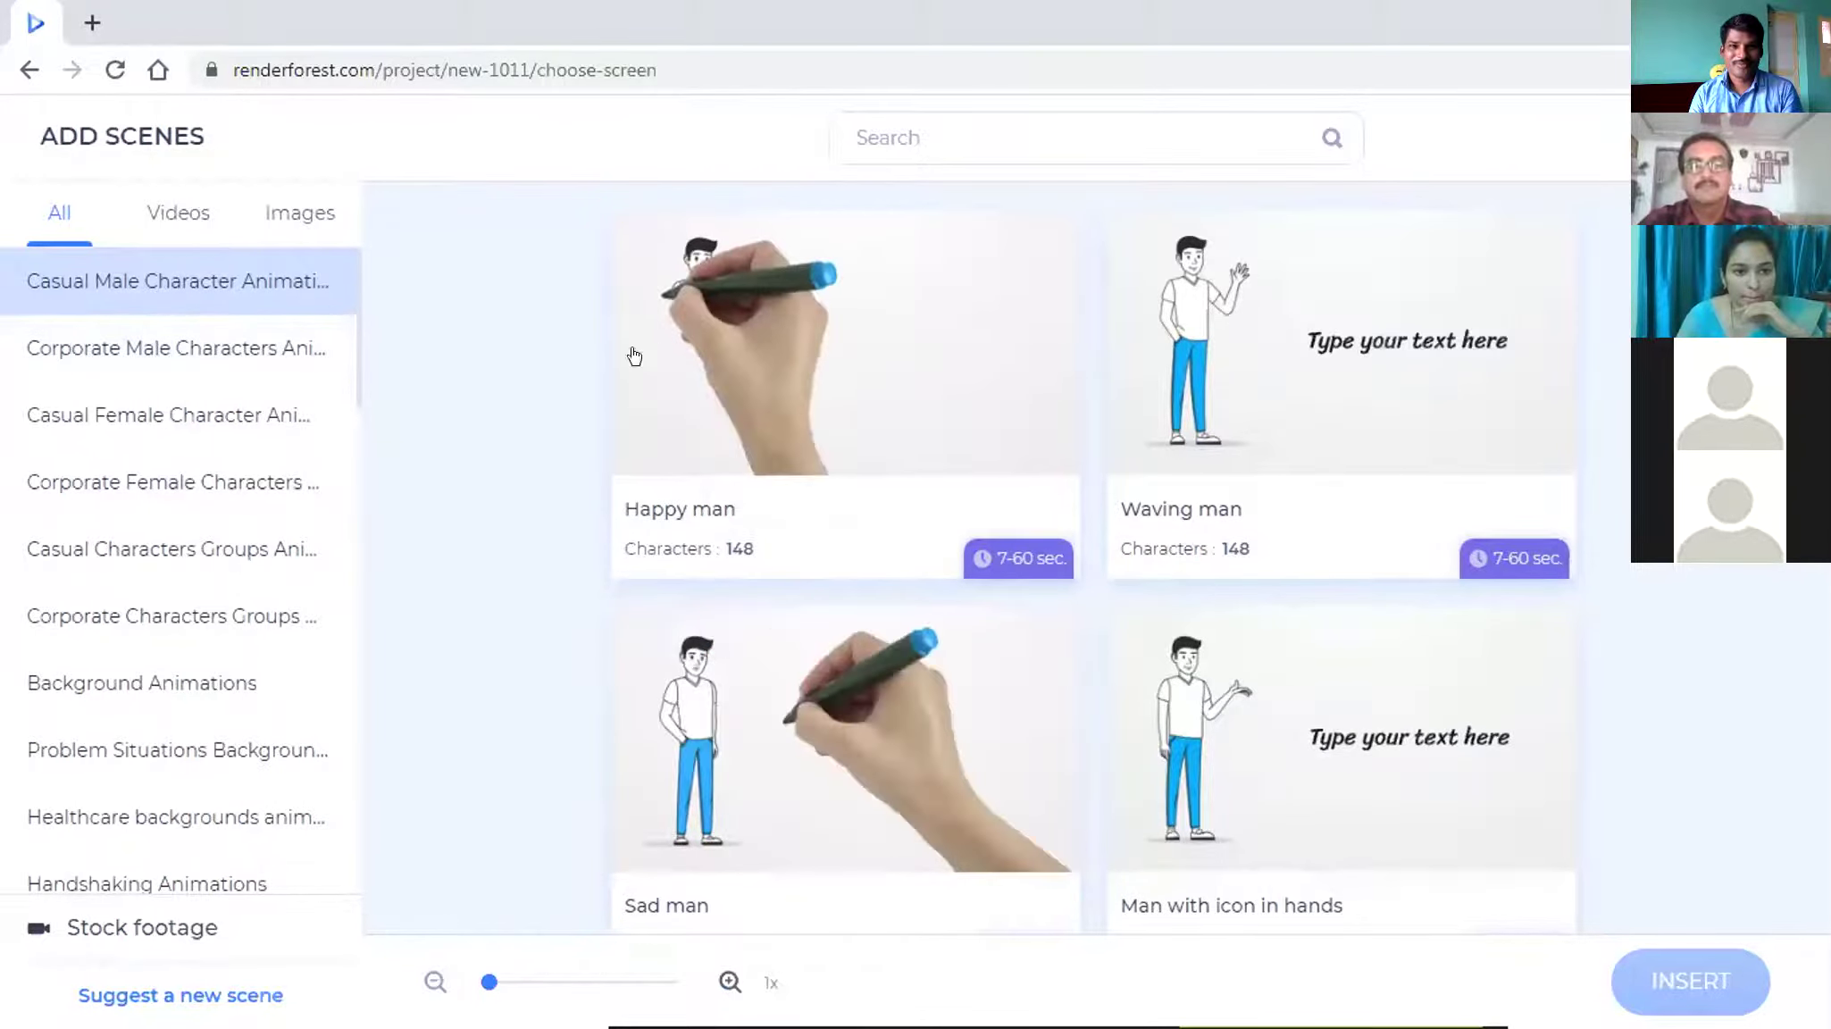
scroll(1057, 373, "down", 1)
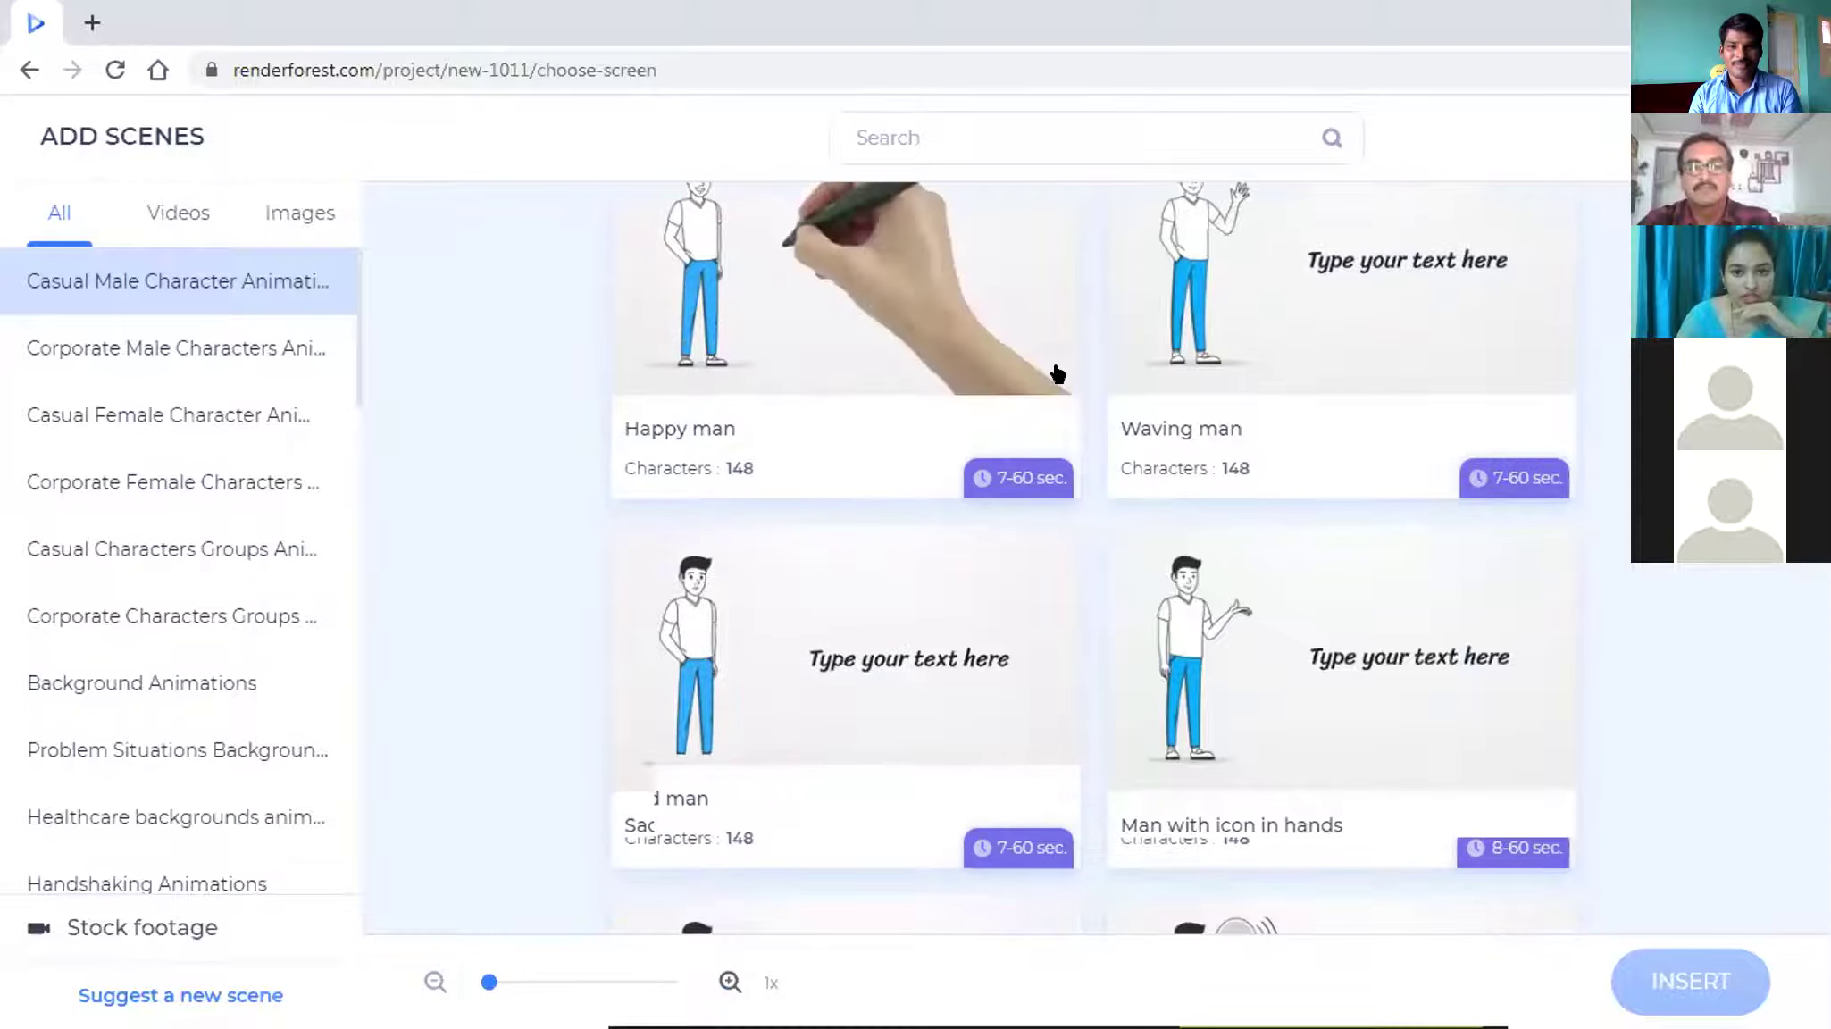
scroll(1057, 373, "down", 3)
scroll(1058, 373, "down", 3)
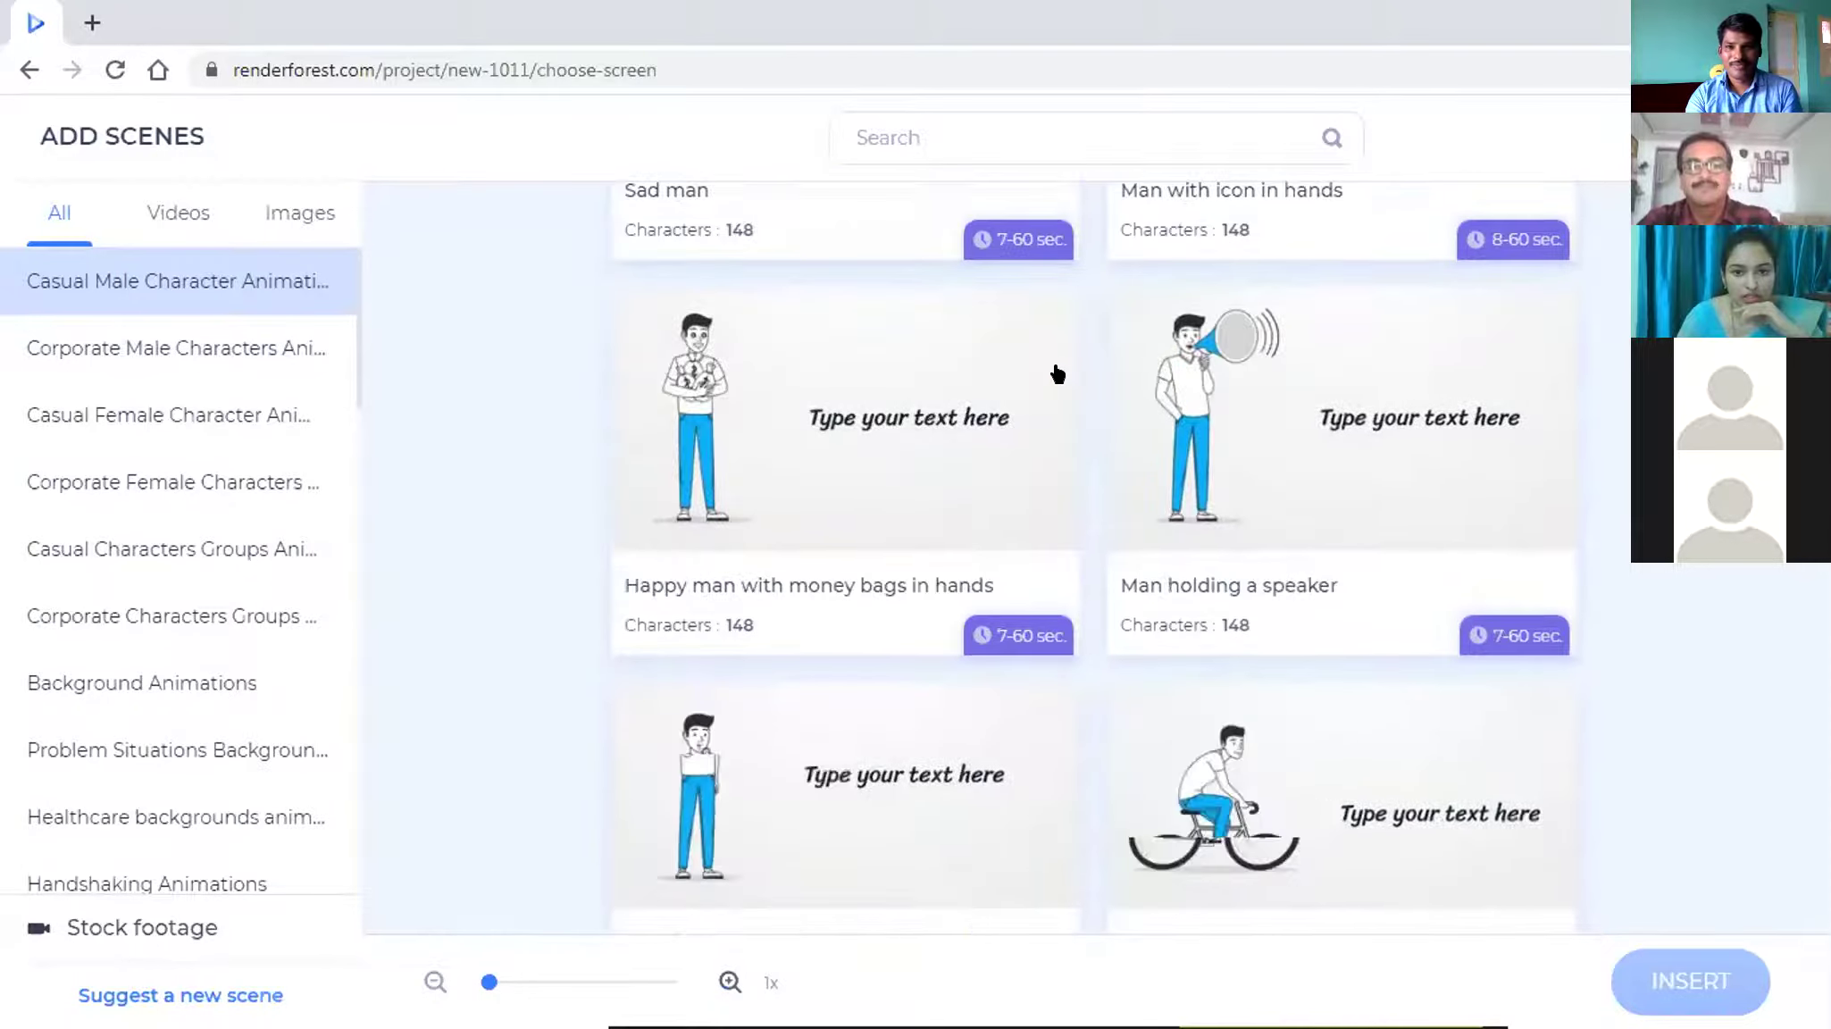
scroll(1058, 373, "up", 4)
scroll(759, 532, "up", 3)
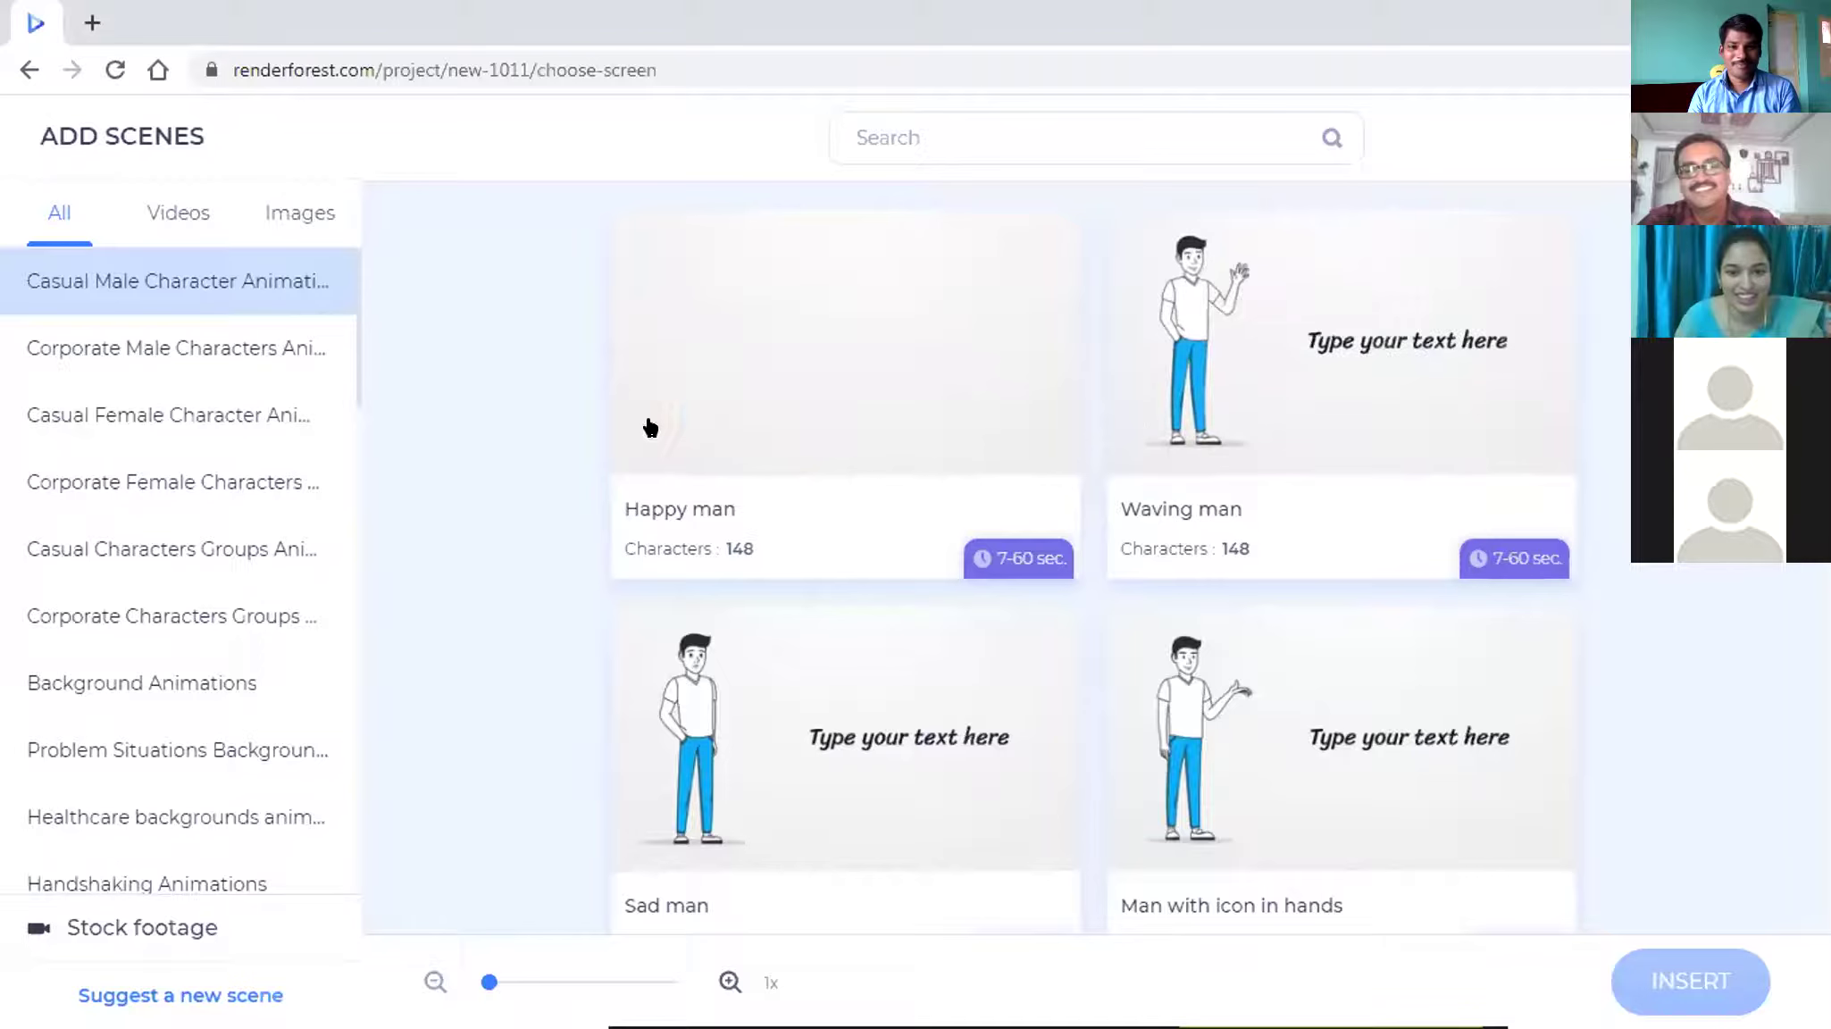
scroll(1467, 295, "down", 2)
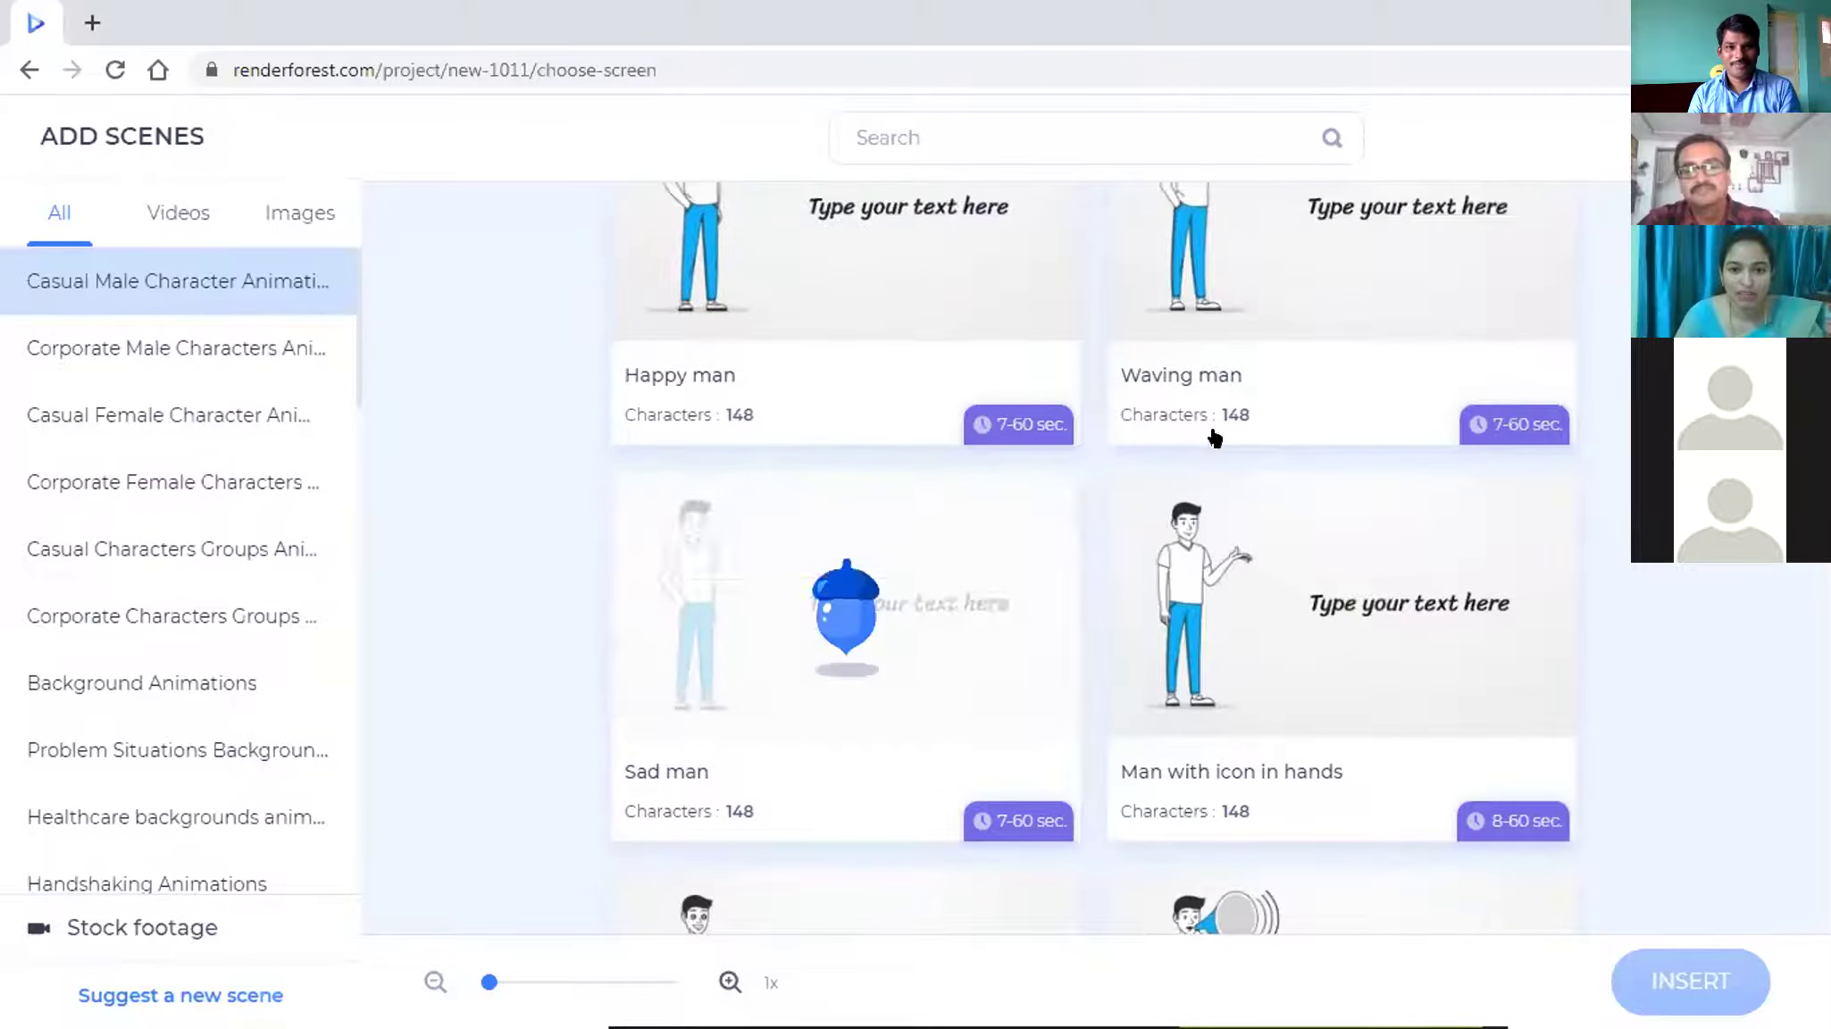
scroll(1027, 464, "down", 2)
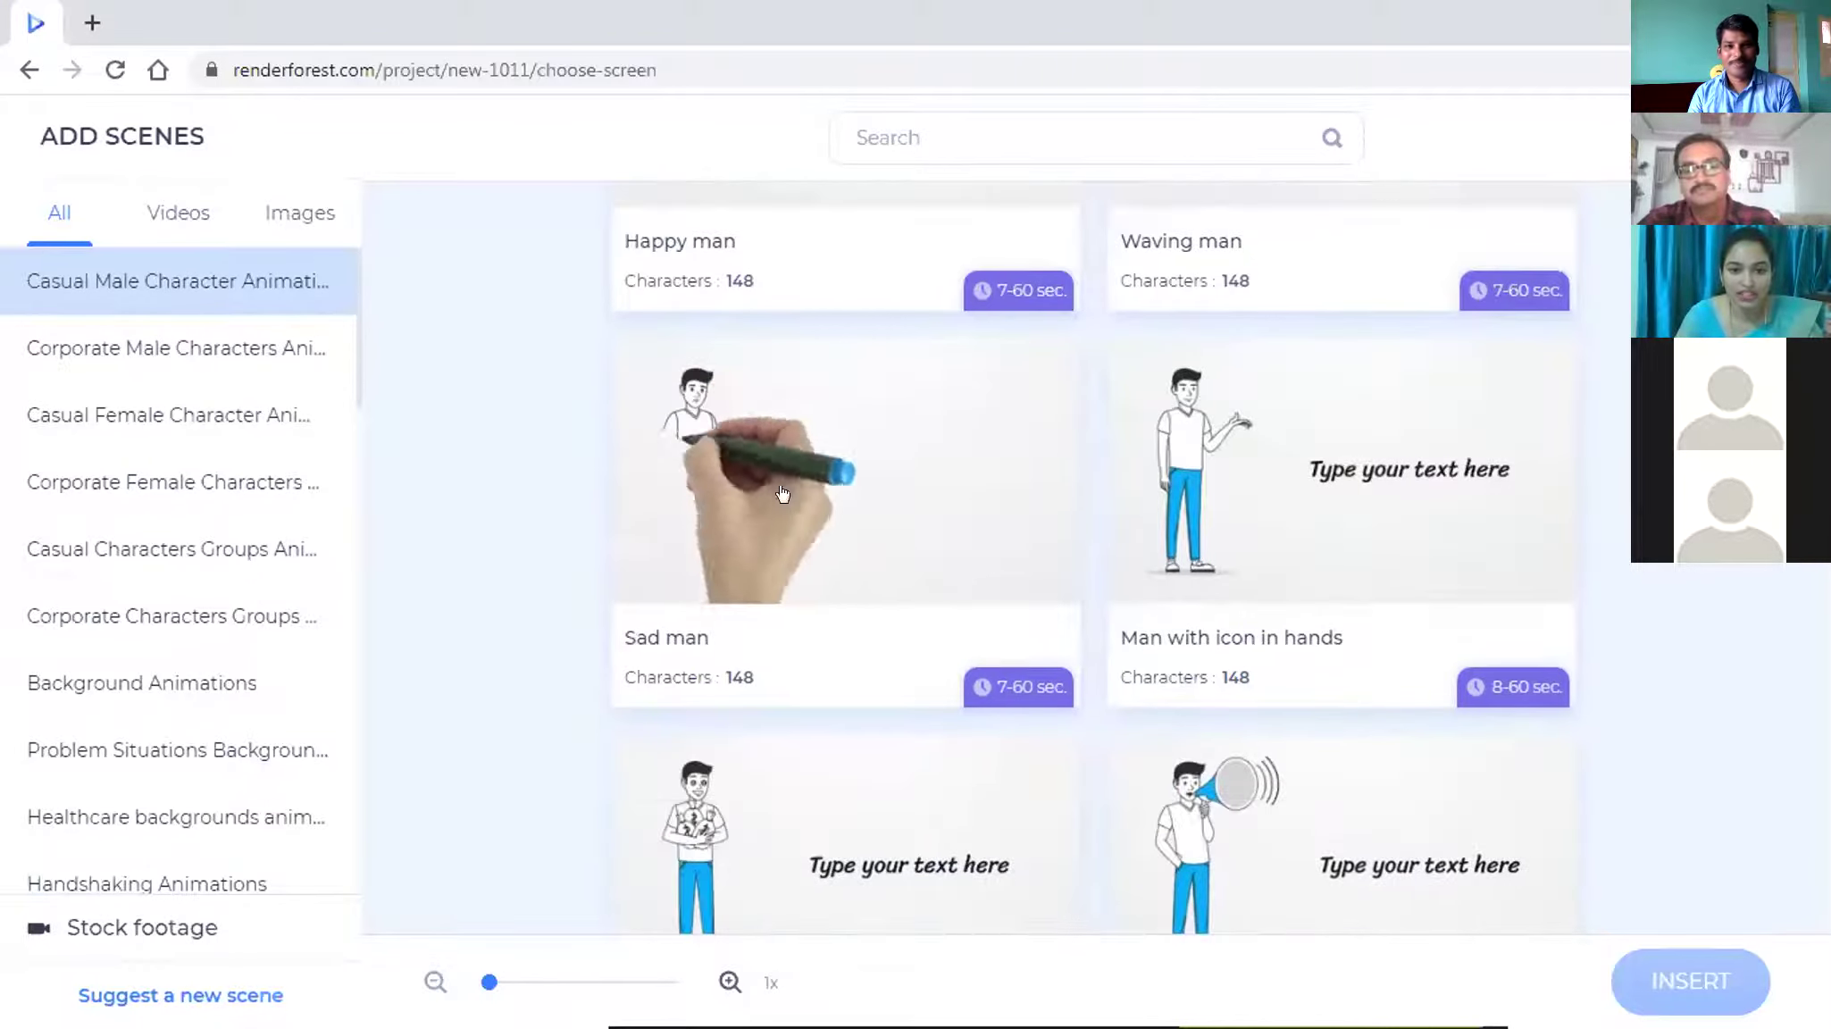
- Display the scenes for corporate male characters and for casual female characters
left_click(141, 356)
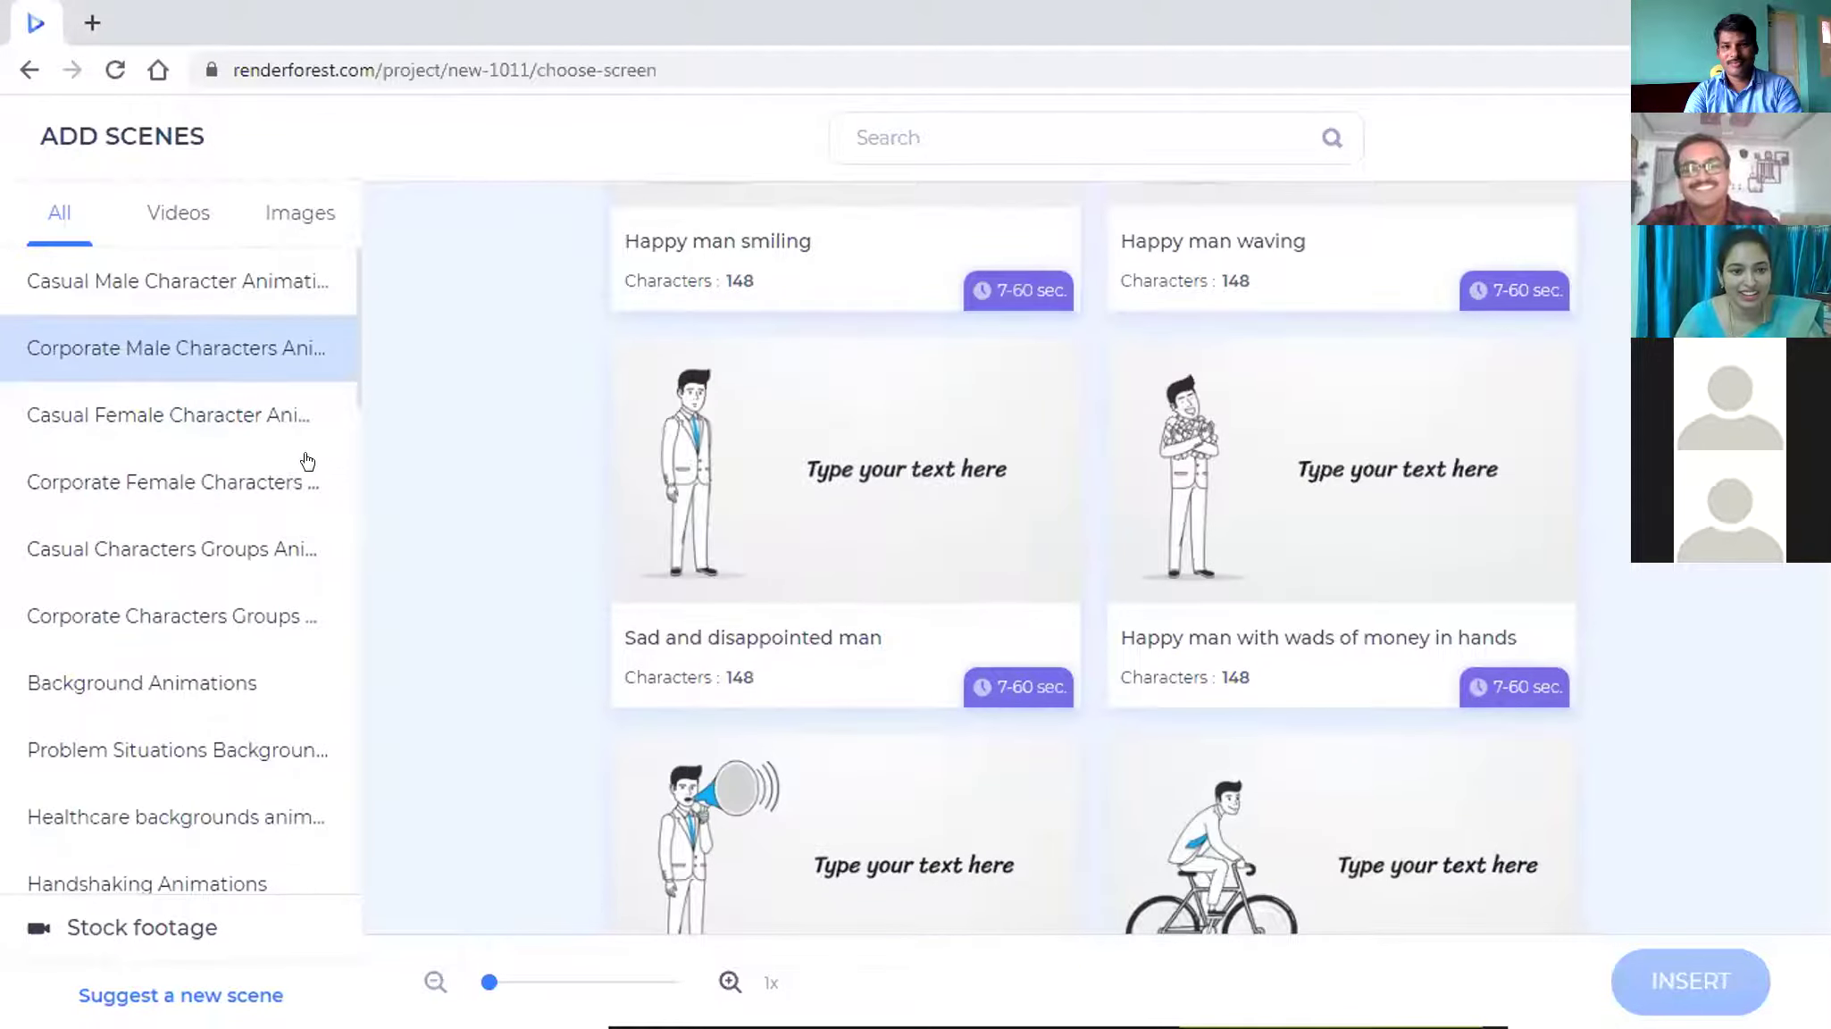
left_click(225, 423)
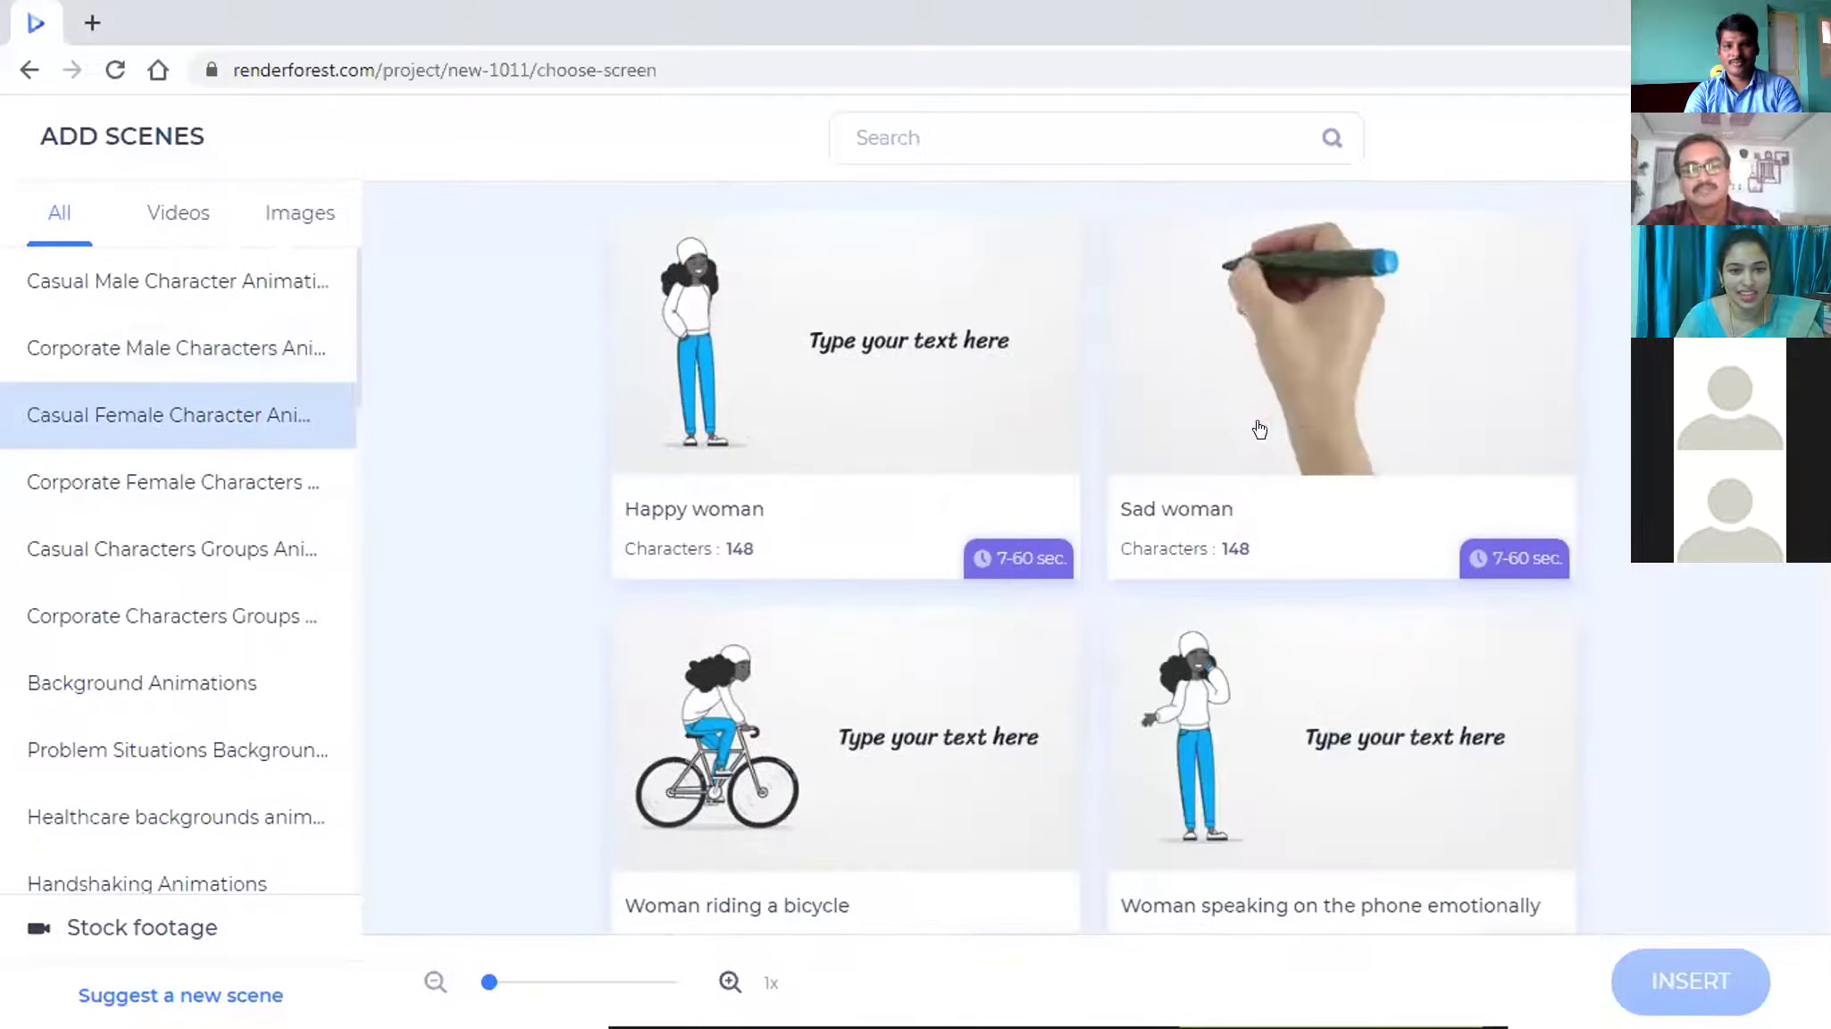
- Browse the scene categories for corporate female characters, casual character groups and background animations
left_click(211, 492)
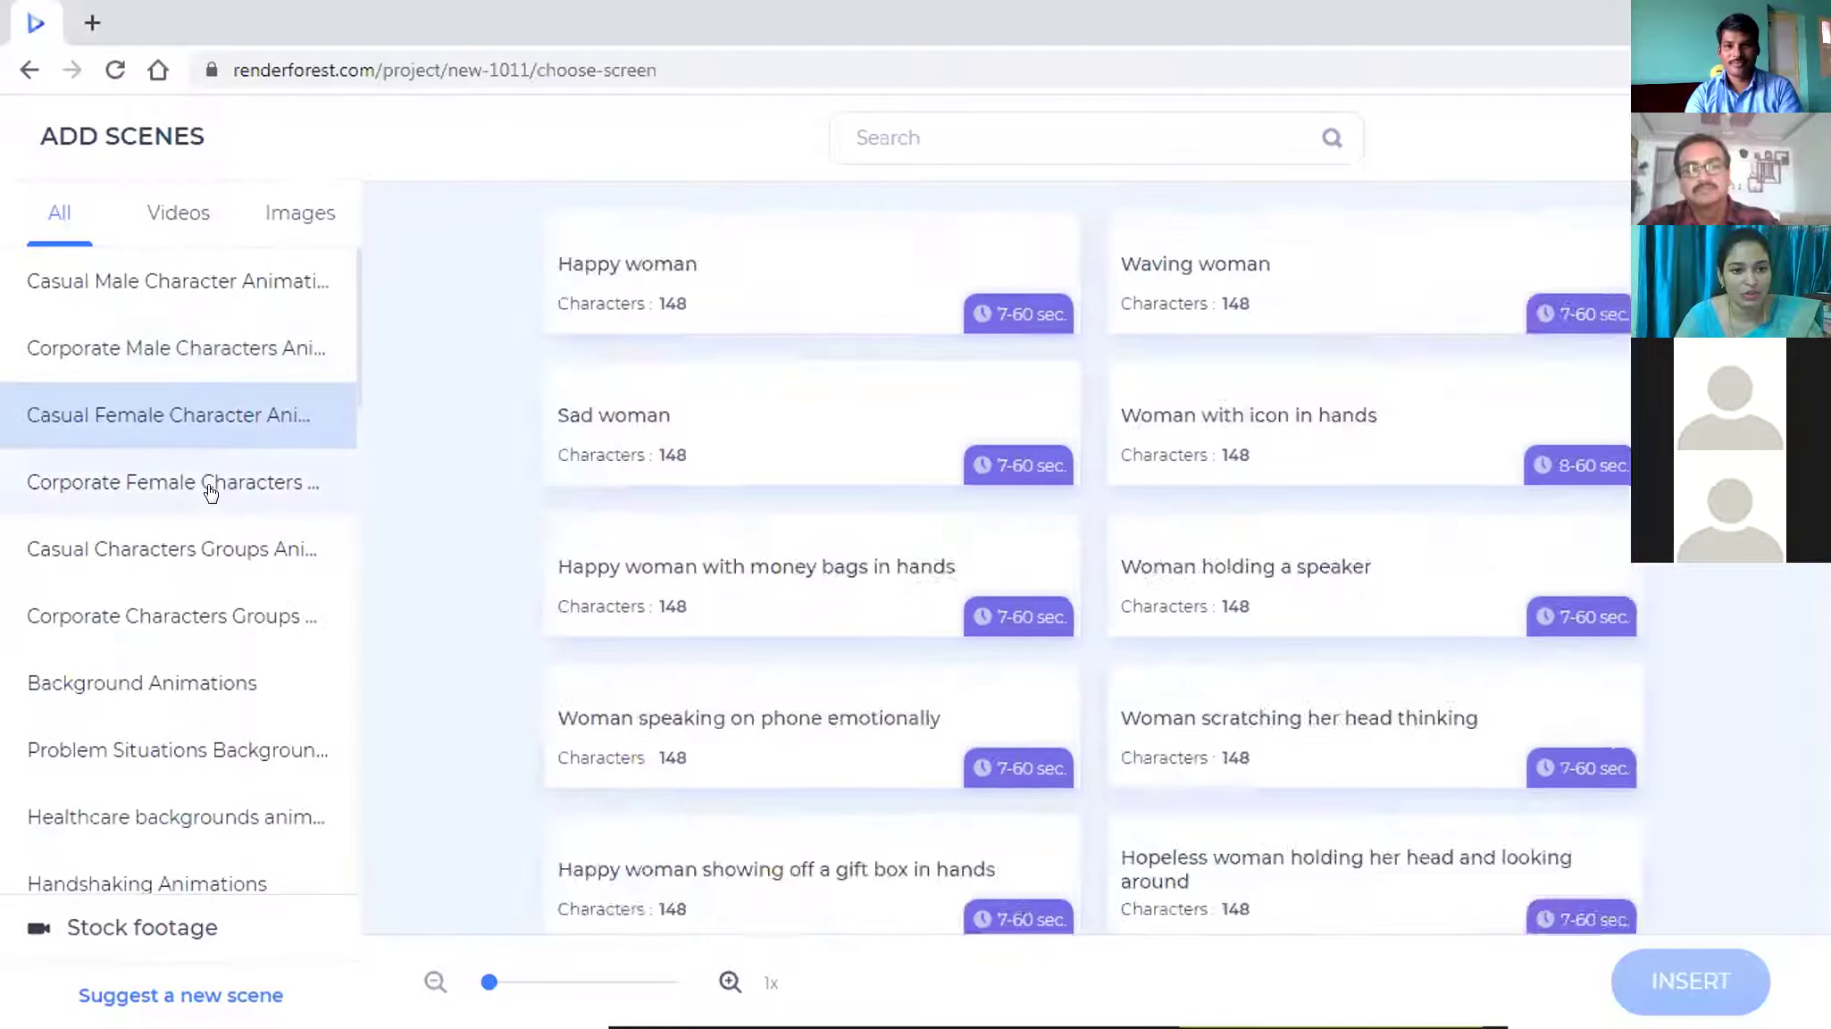
left_click(170, 564)
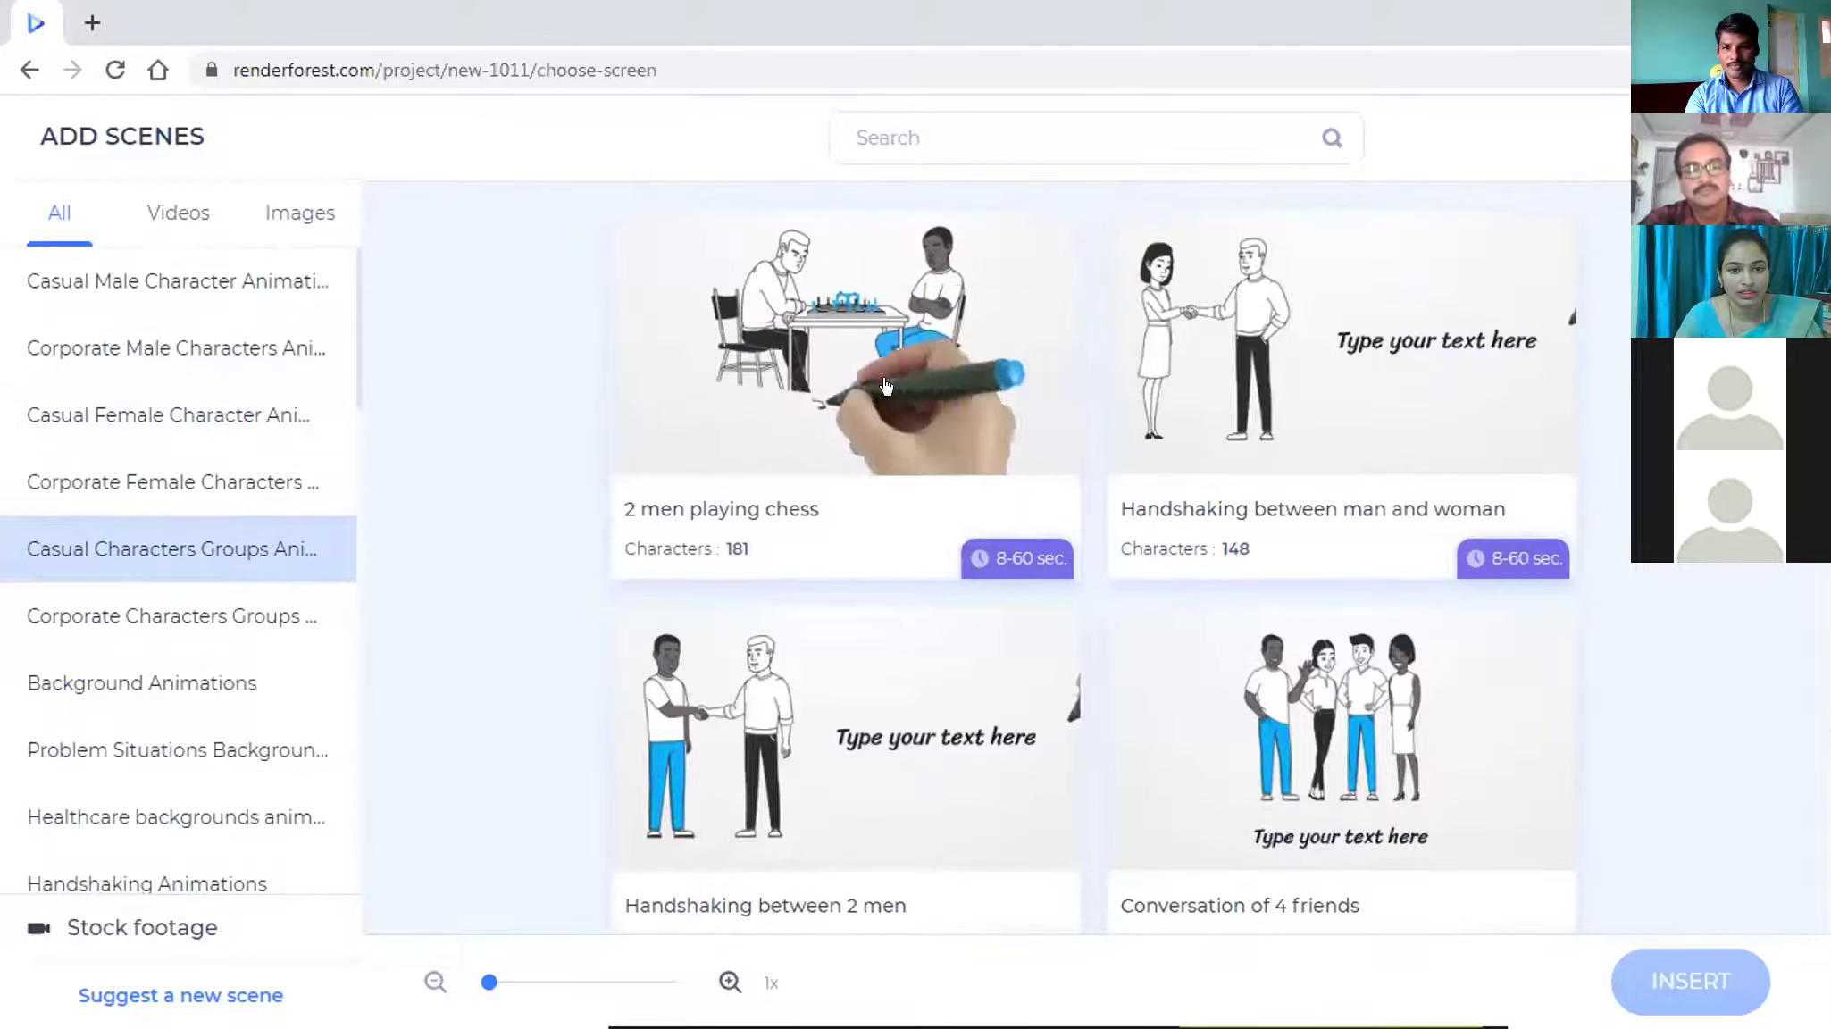
left_click(209, 685)
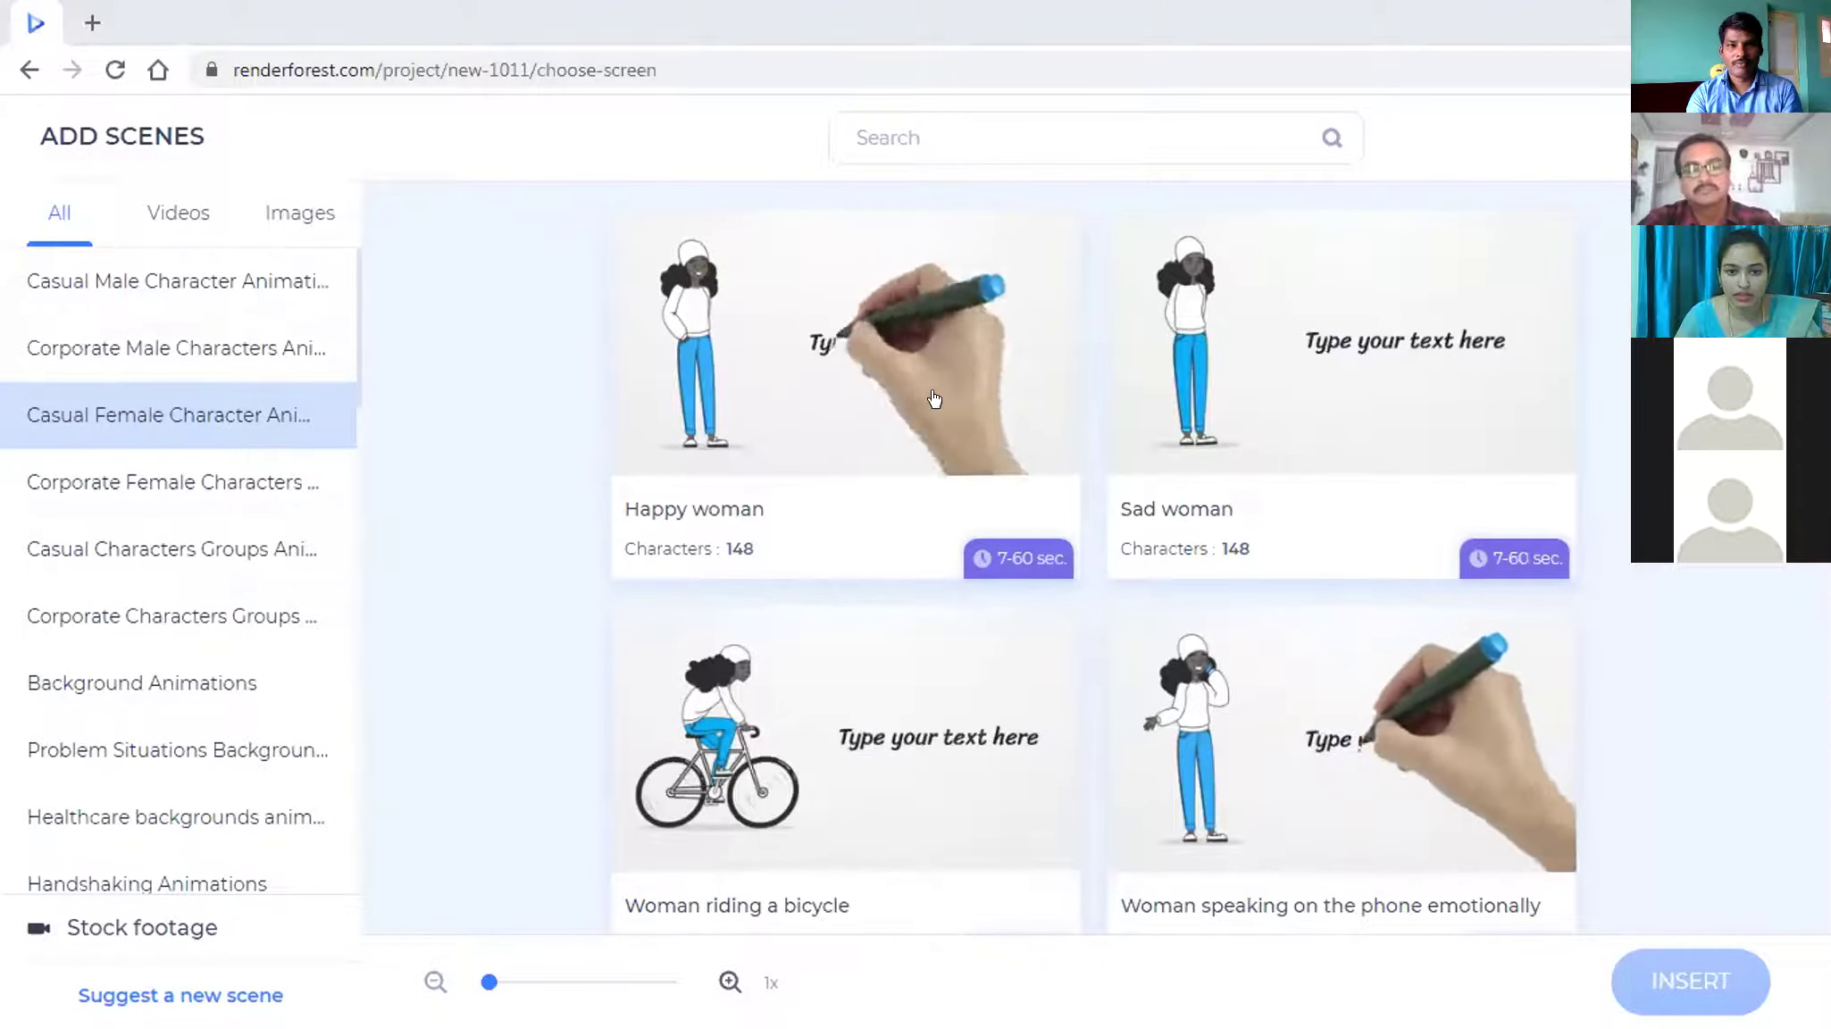
- Insert the Happy woman scene from the casual female characters as the video's first scene
left_click(934, 400)
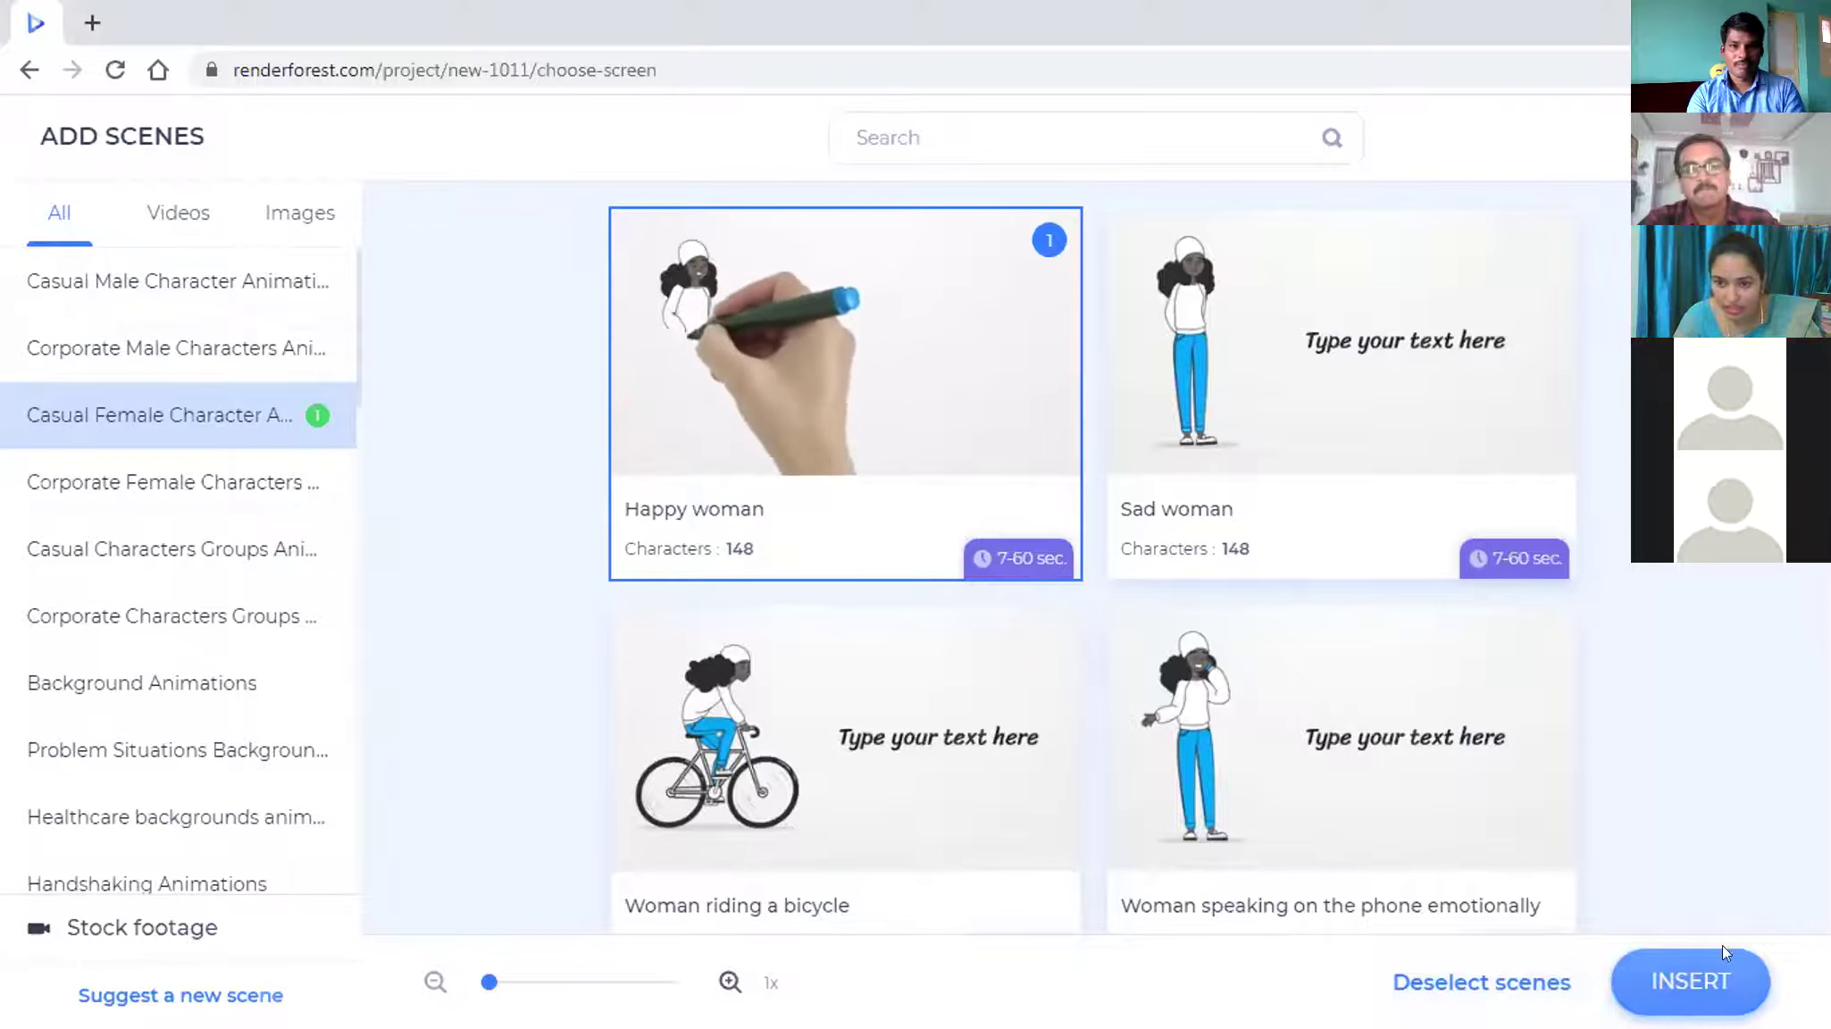
left_click(1671, 982)
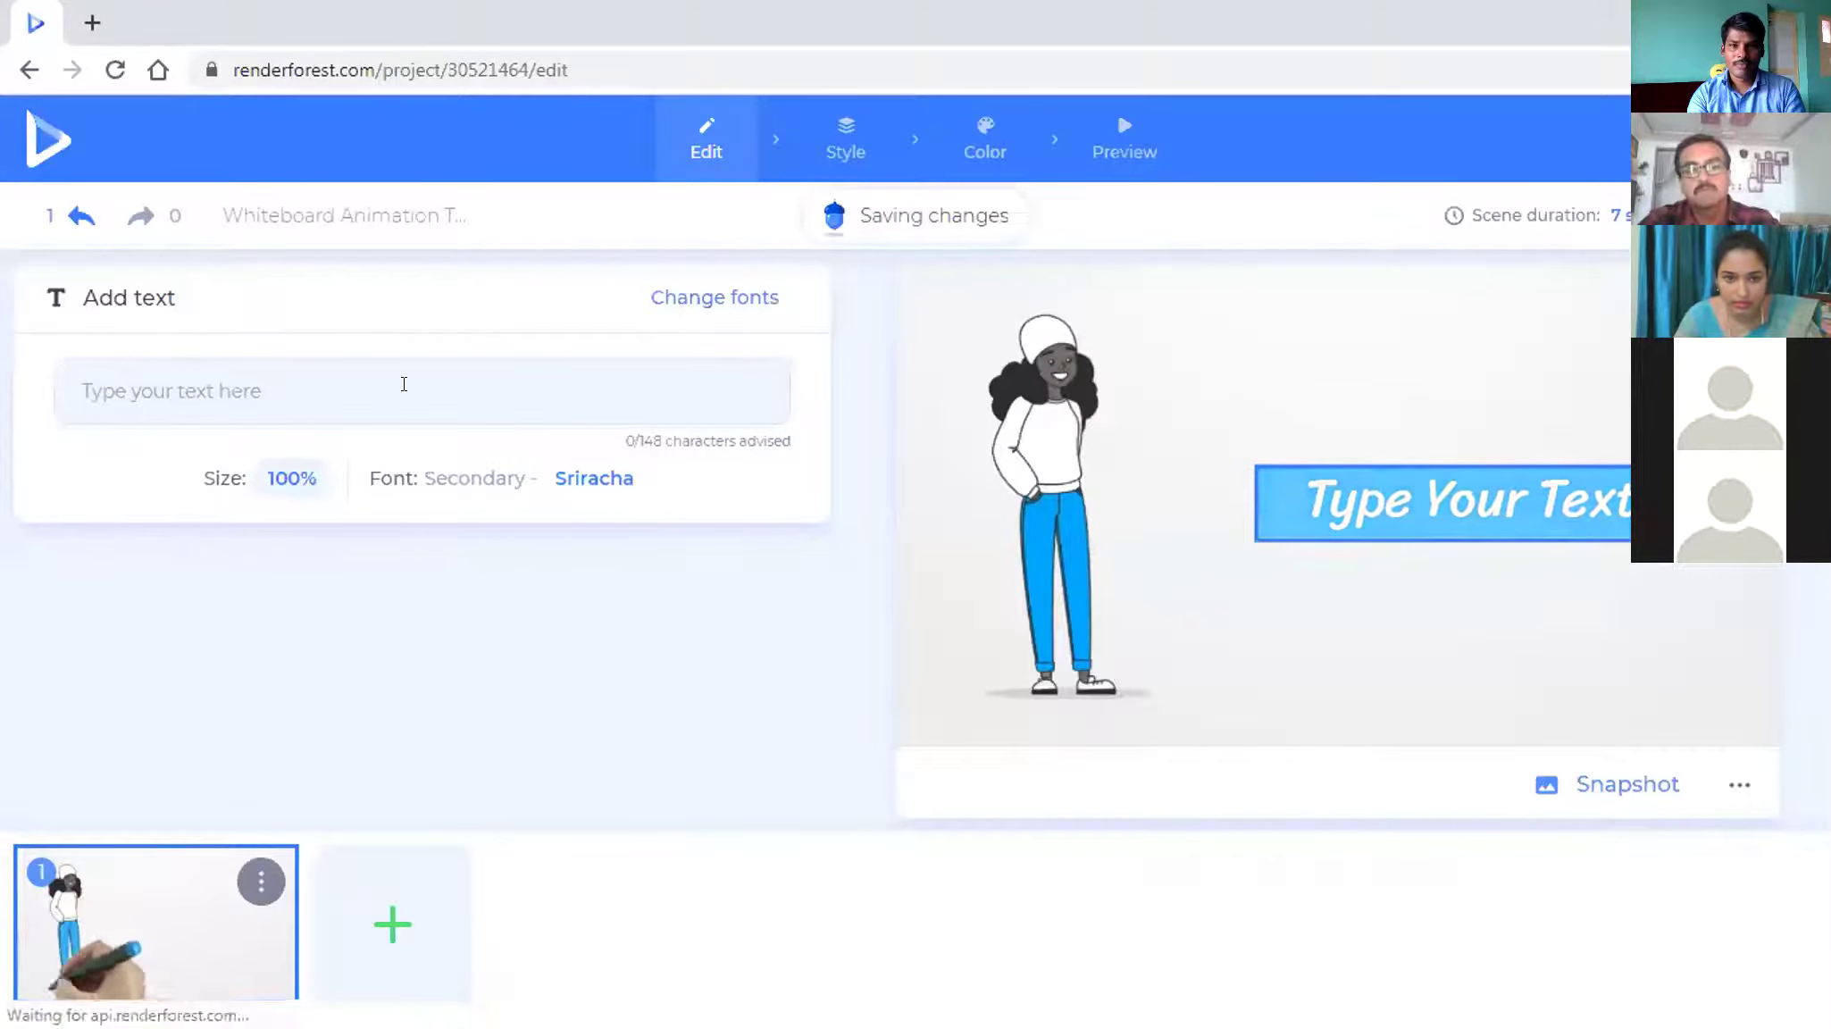
- Enter "Hi Everyone" as the text of the Happy woman scene
left_click(186, 386)
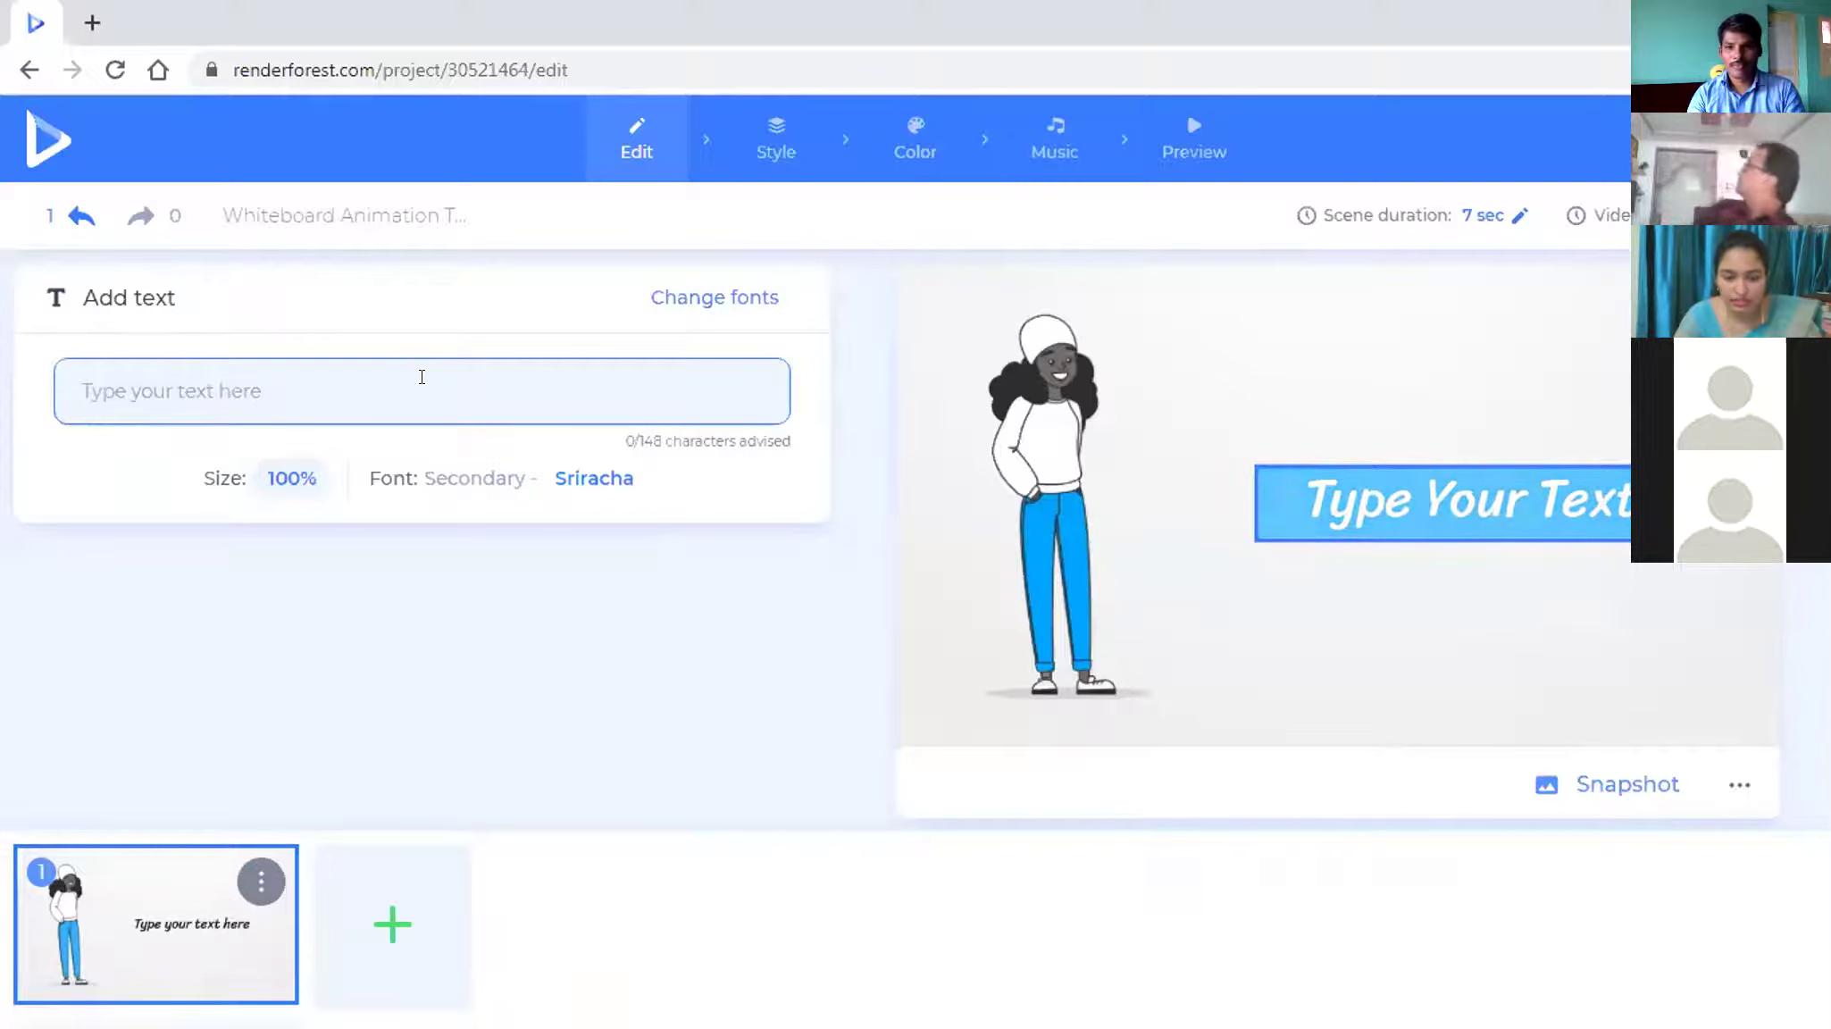
type("Hi")
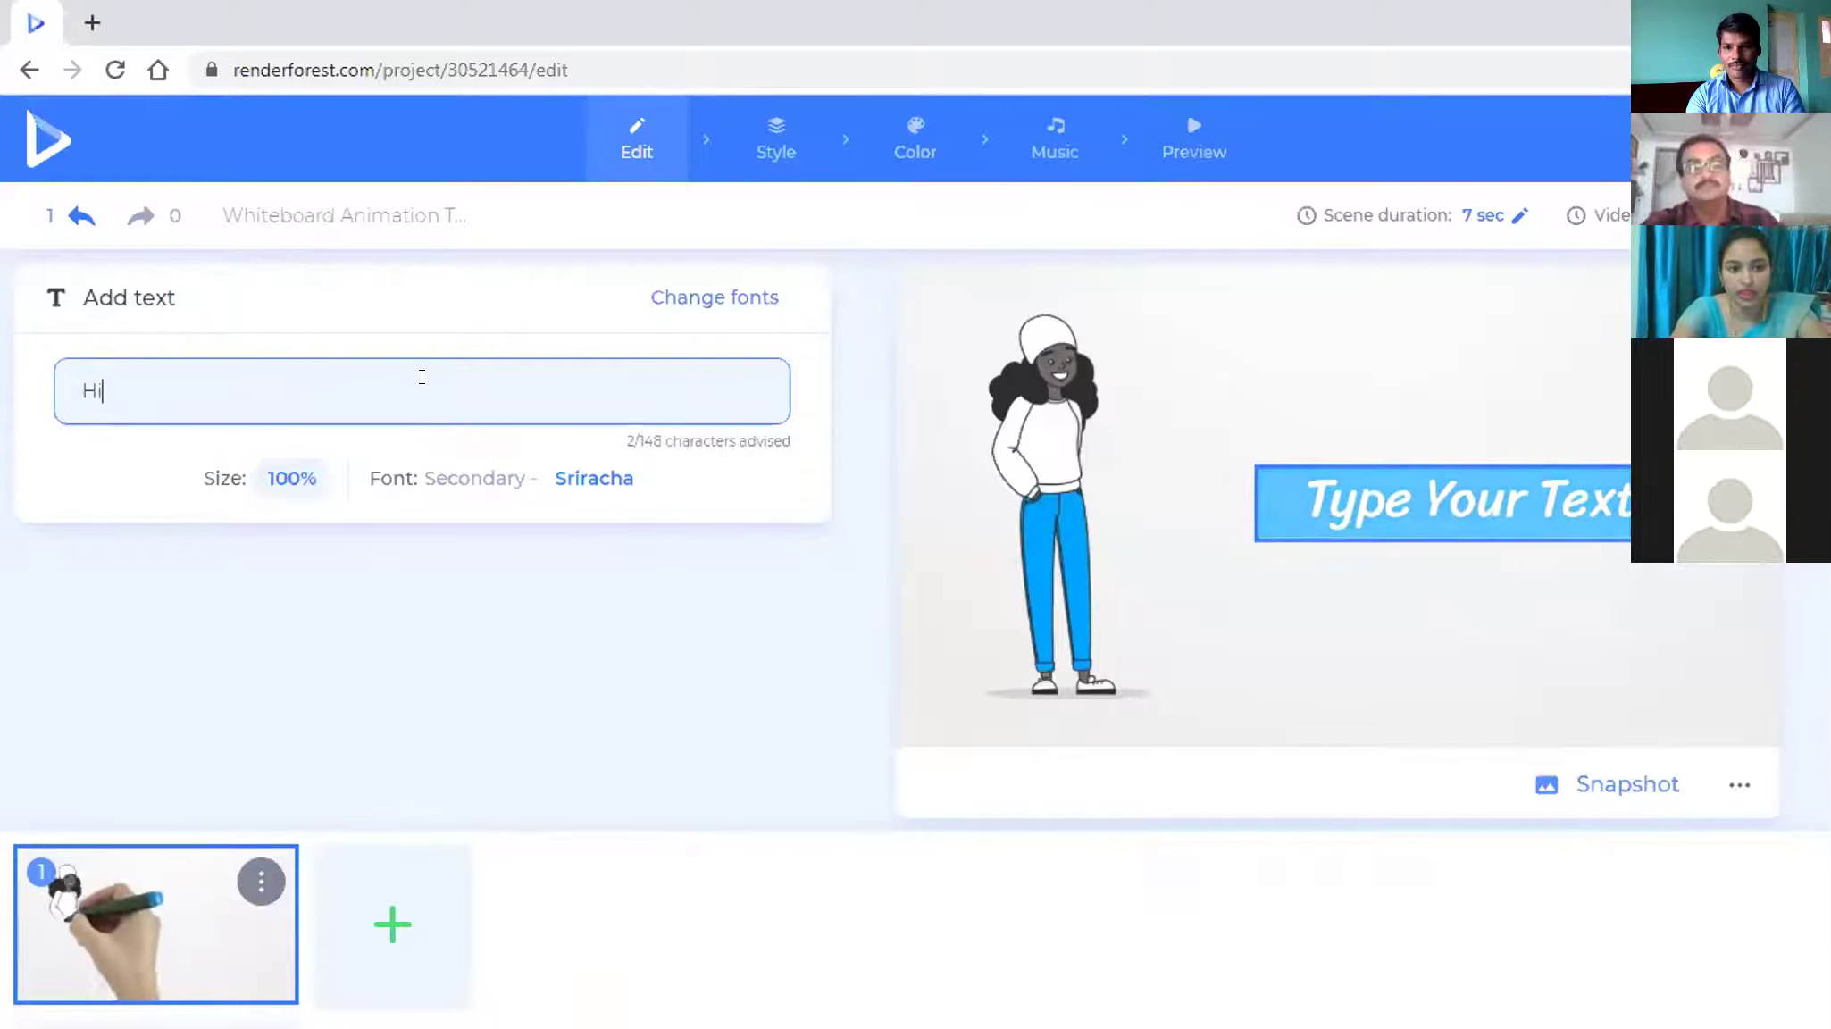
type(" Everyone")
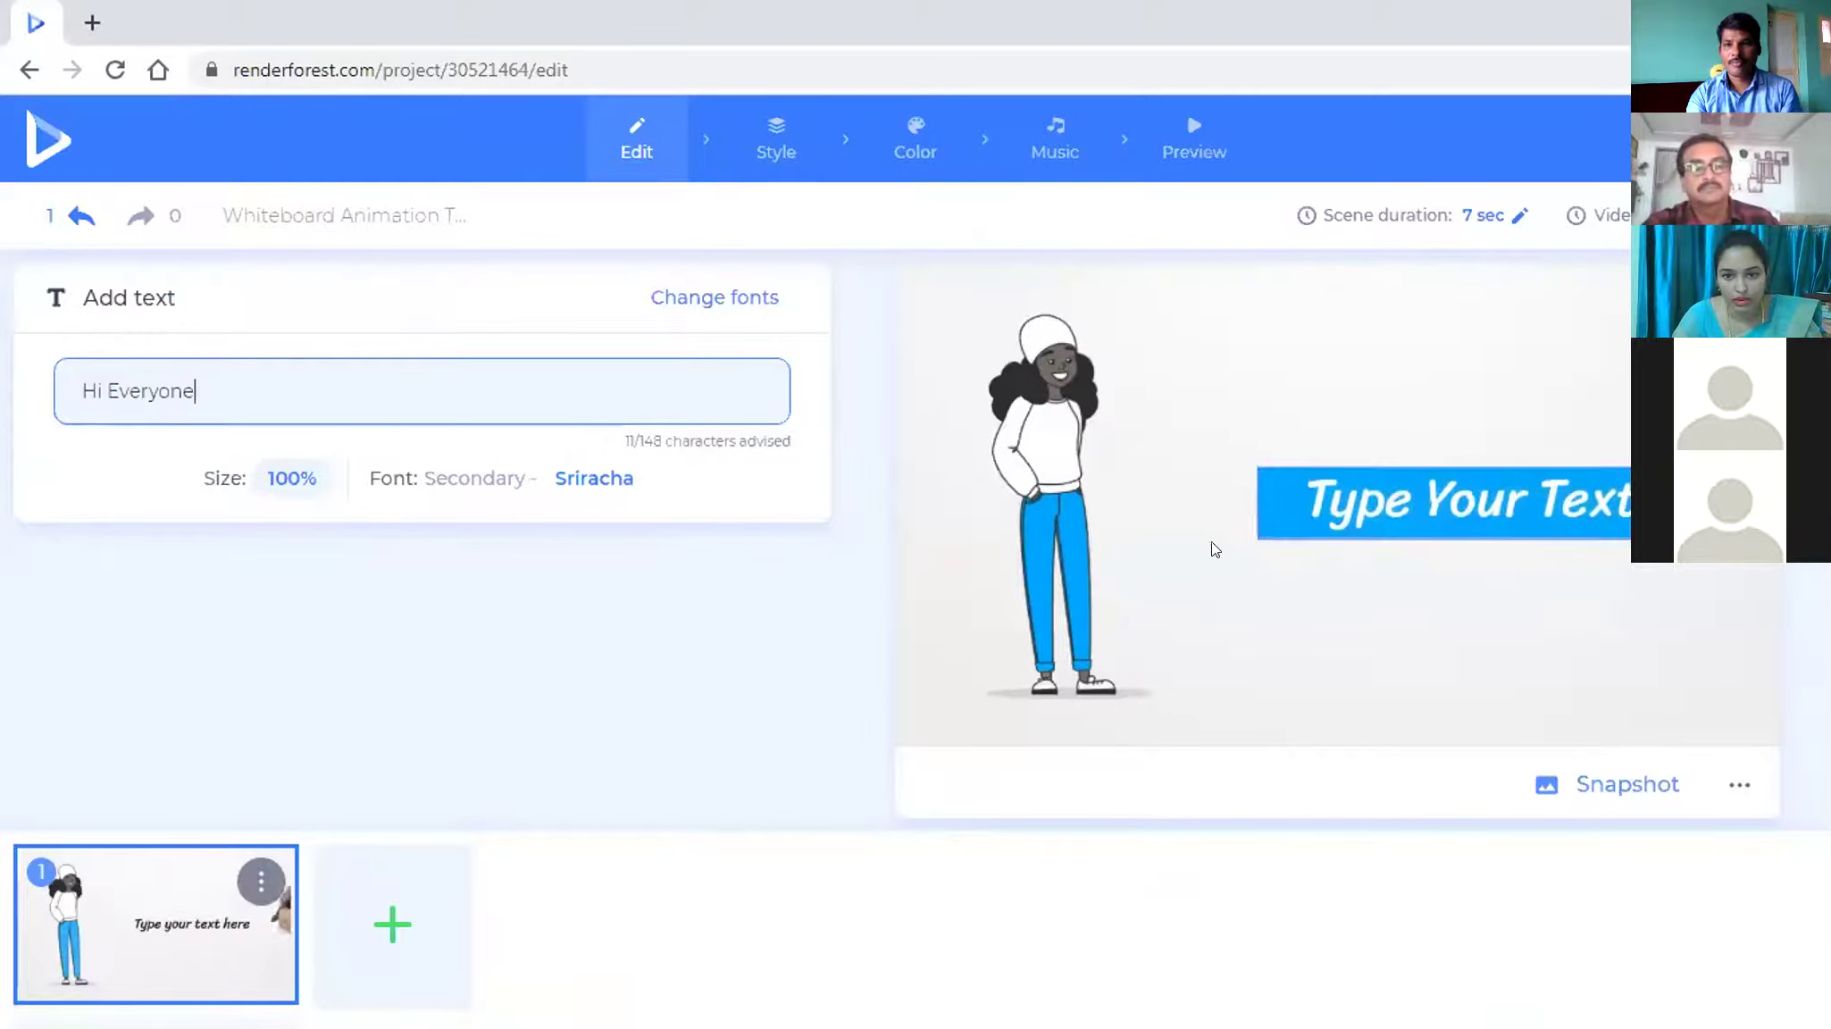
left_click(1336, 598)
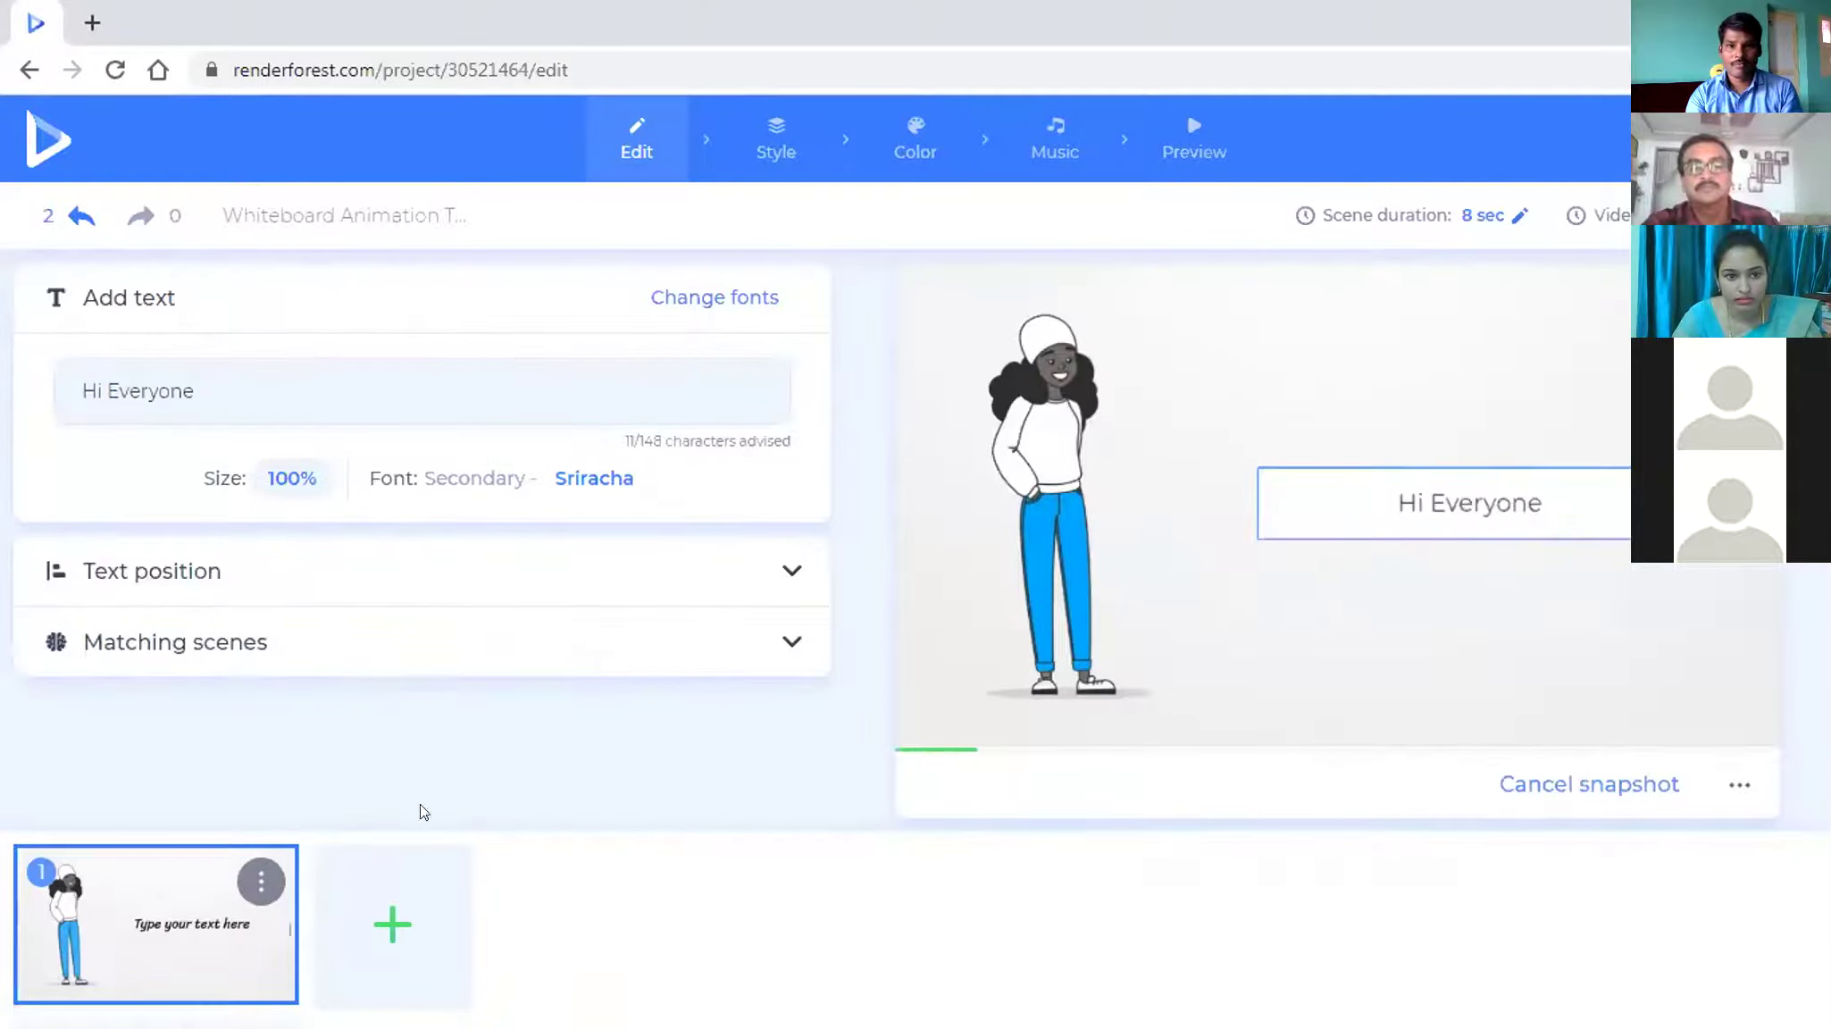
- Check the fonts available for the template and undo the last text entry
left_click(690, 297)
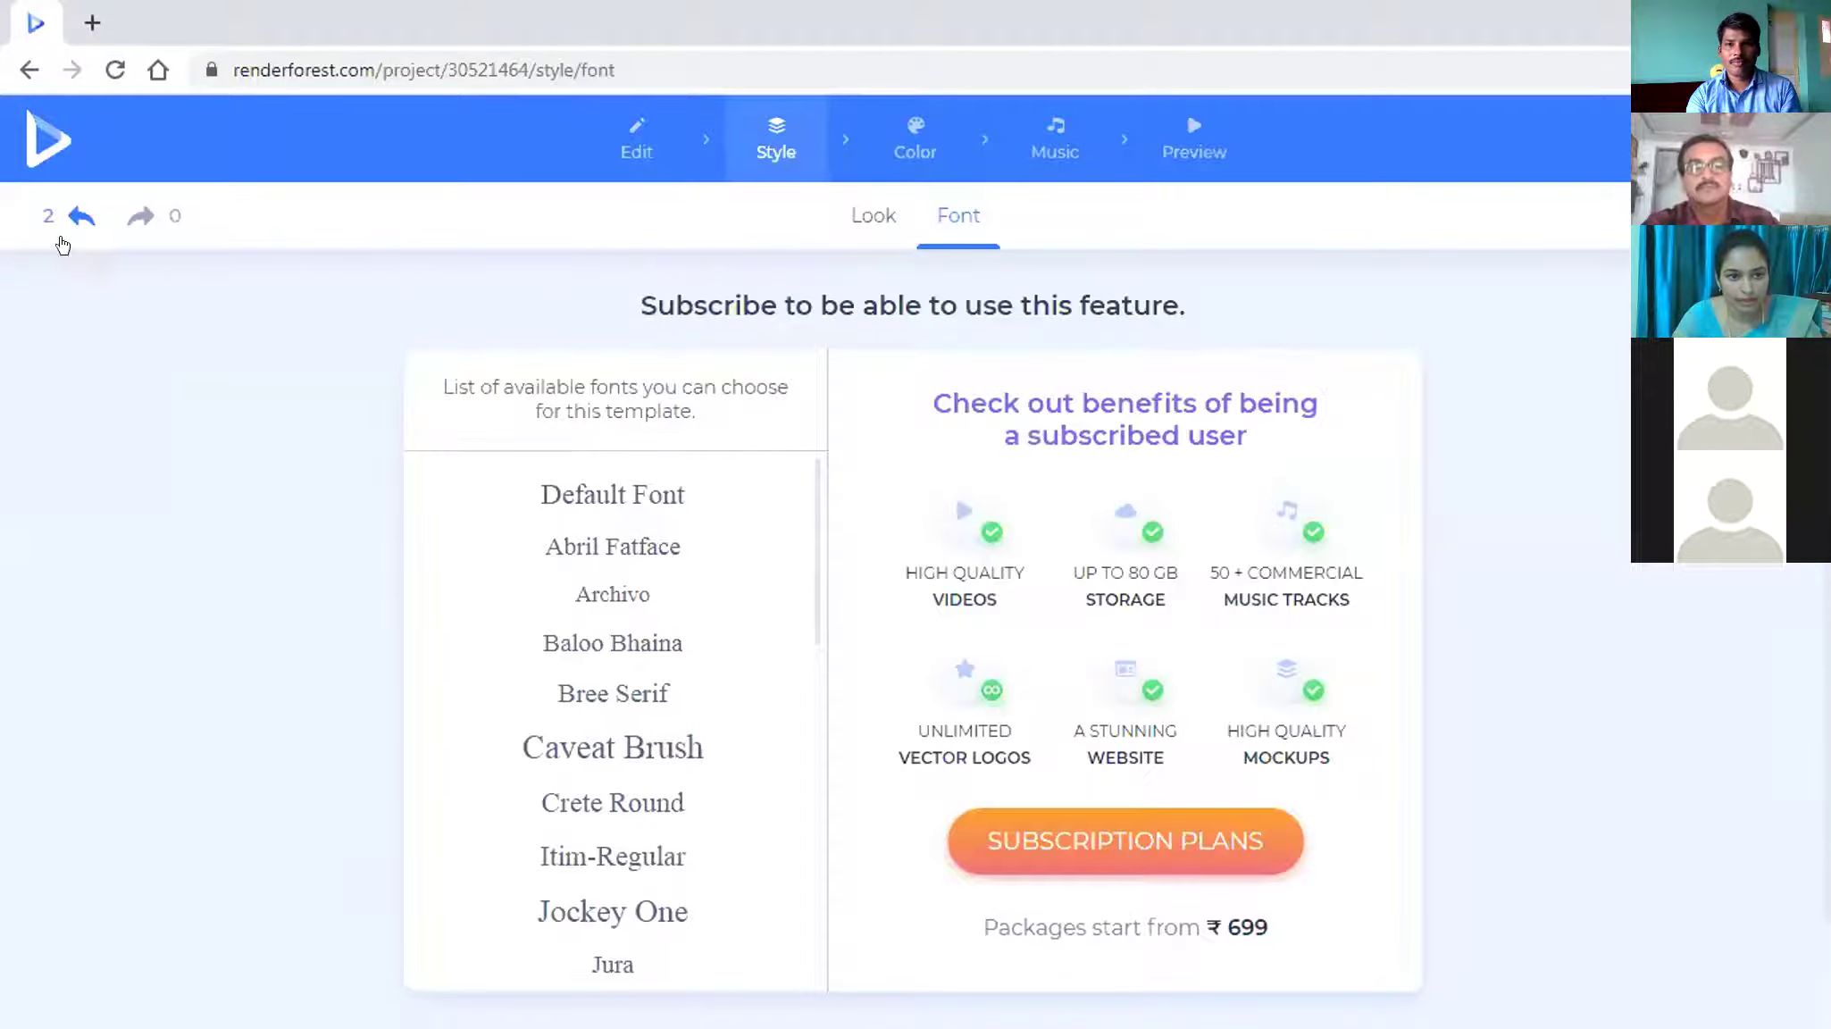
left_click(72, 213)
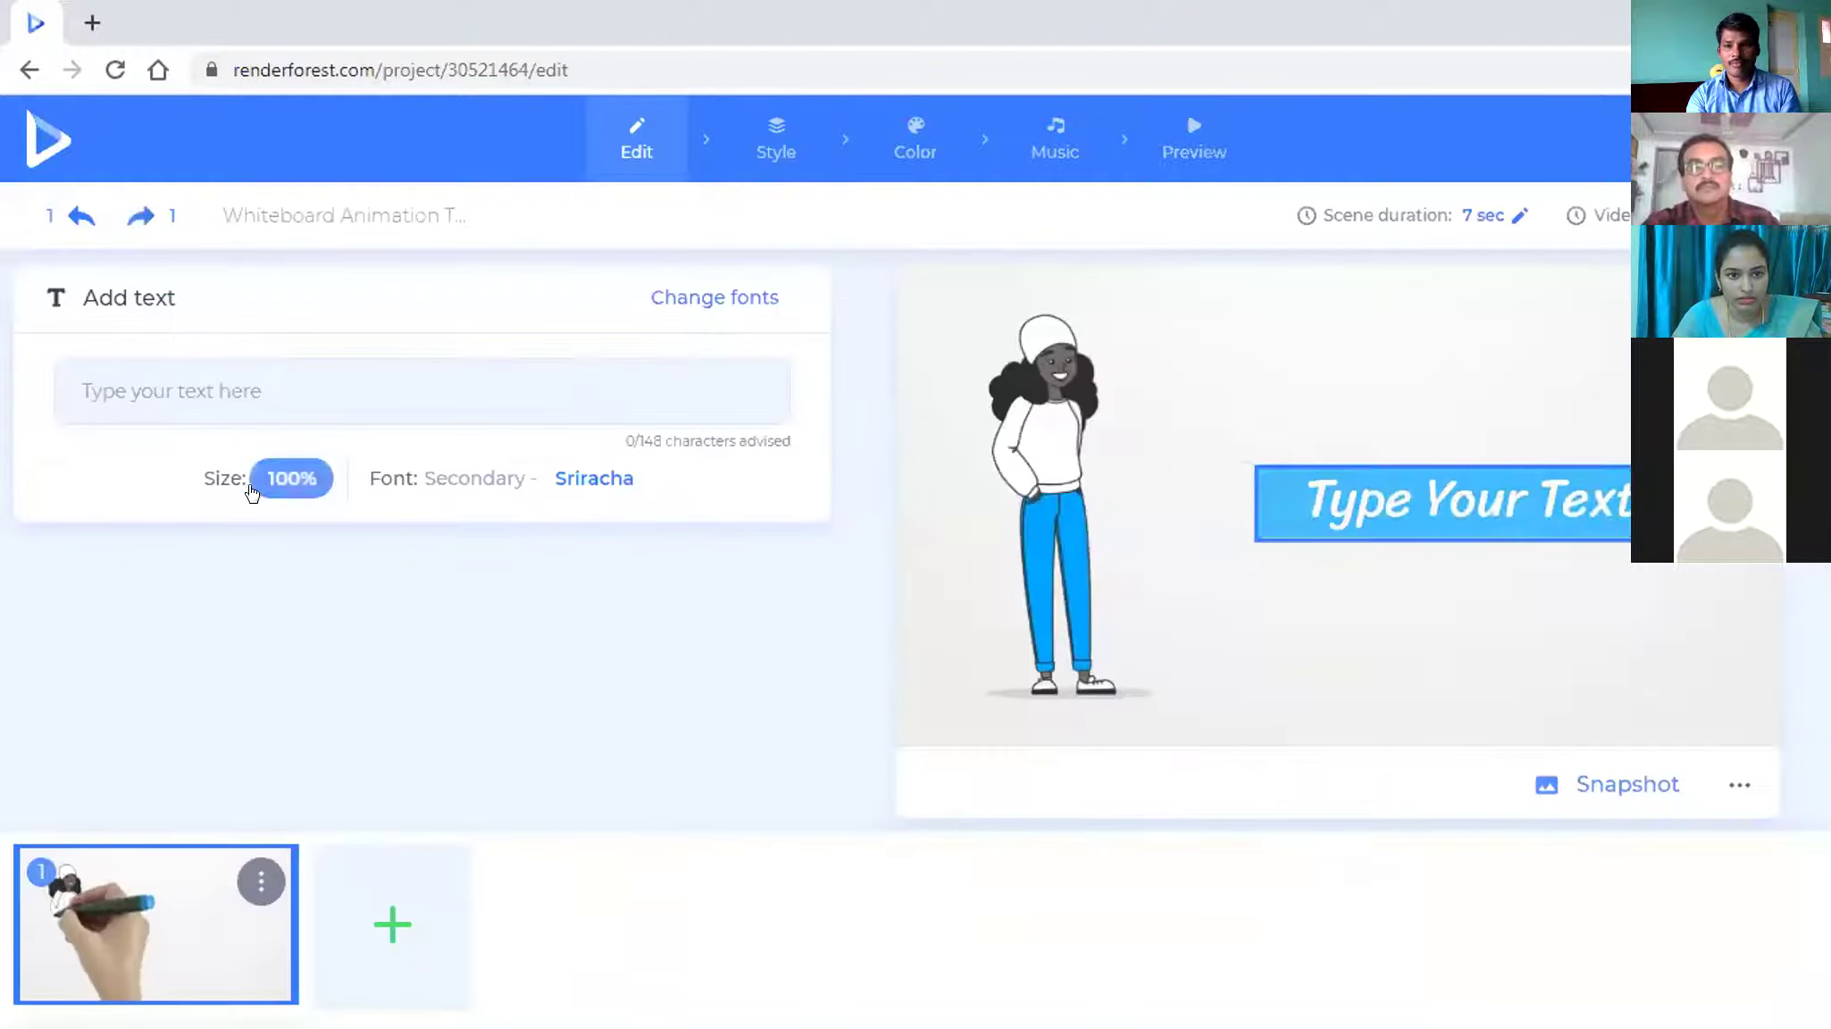
- Set the Happy woman scene's text to "HI Everyone" and save it
left_click(103, 385)
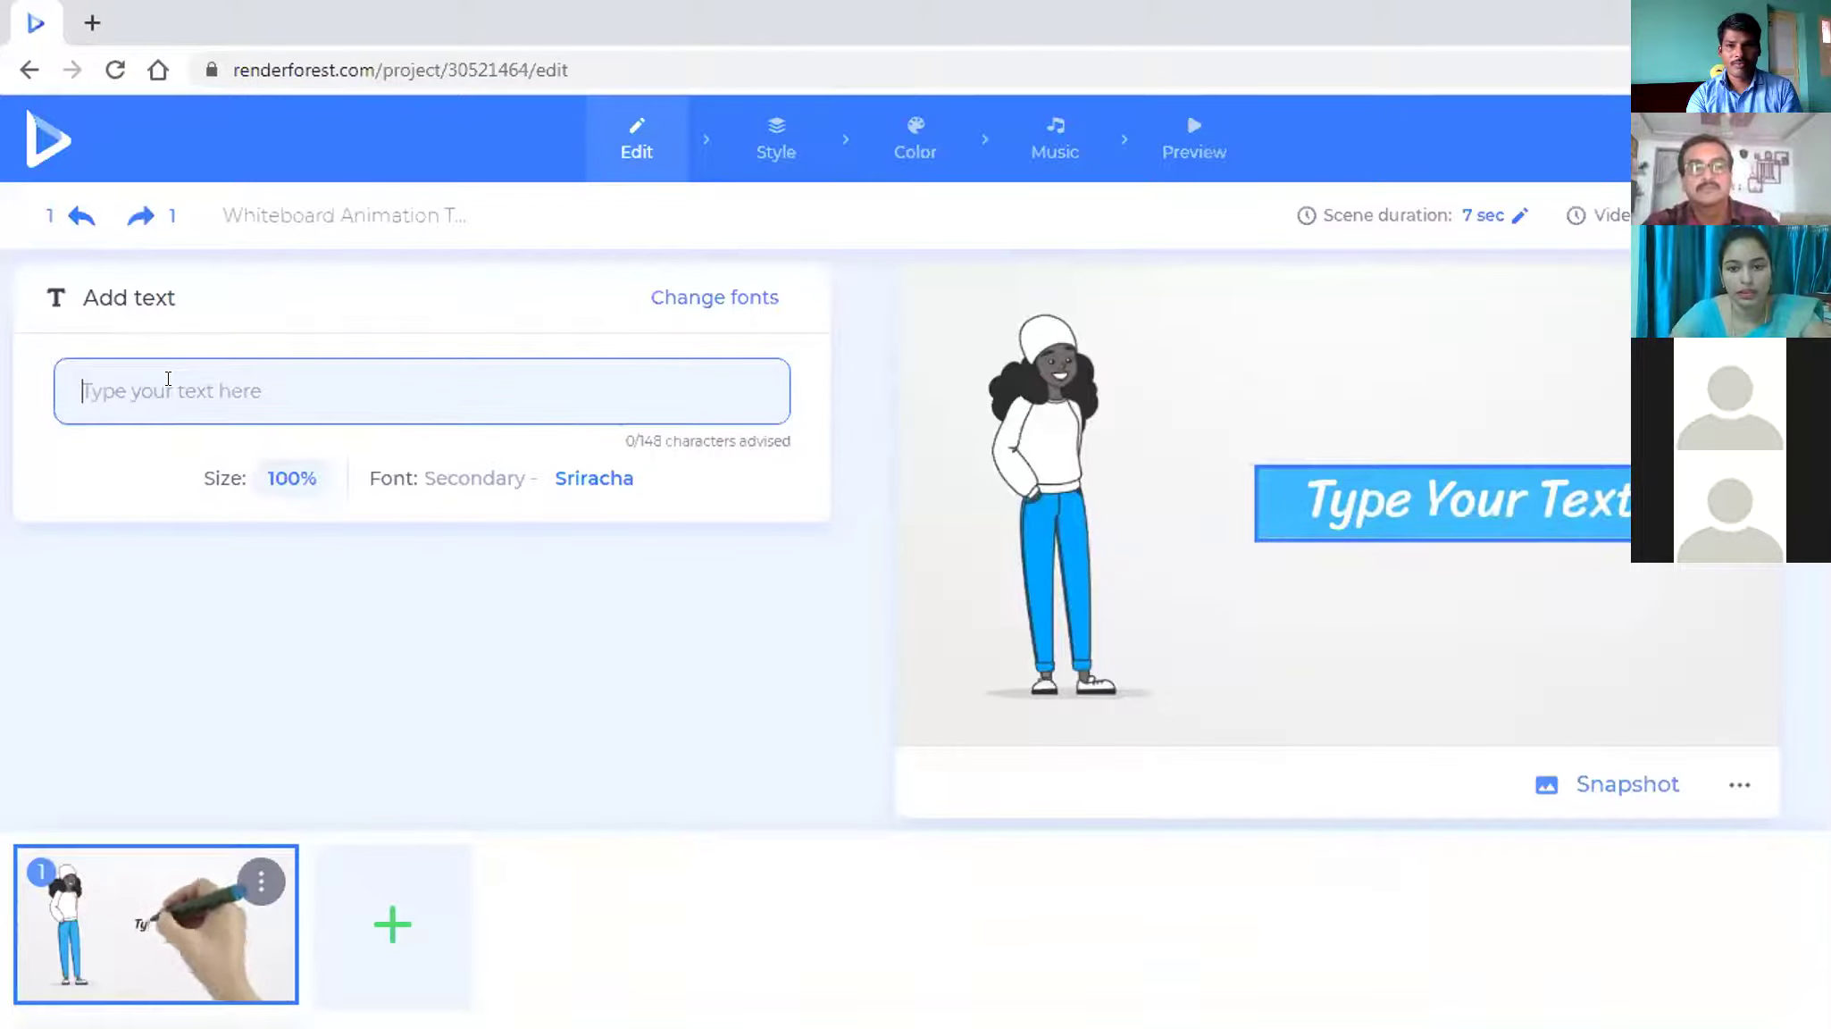
left_click(1554, 507)
left_click(909, 503)
type("HI")
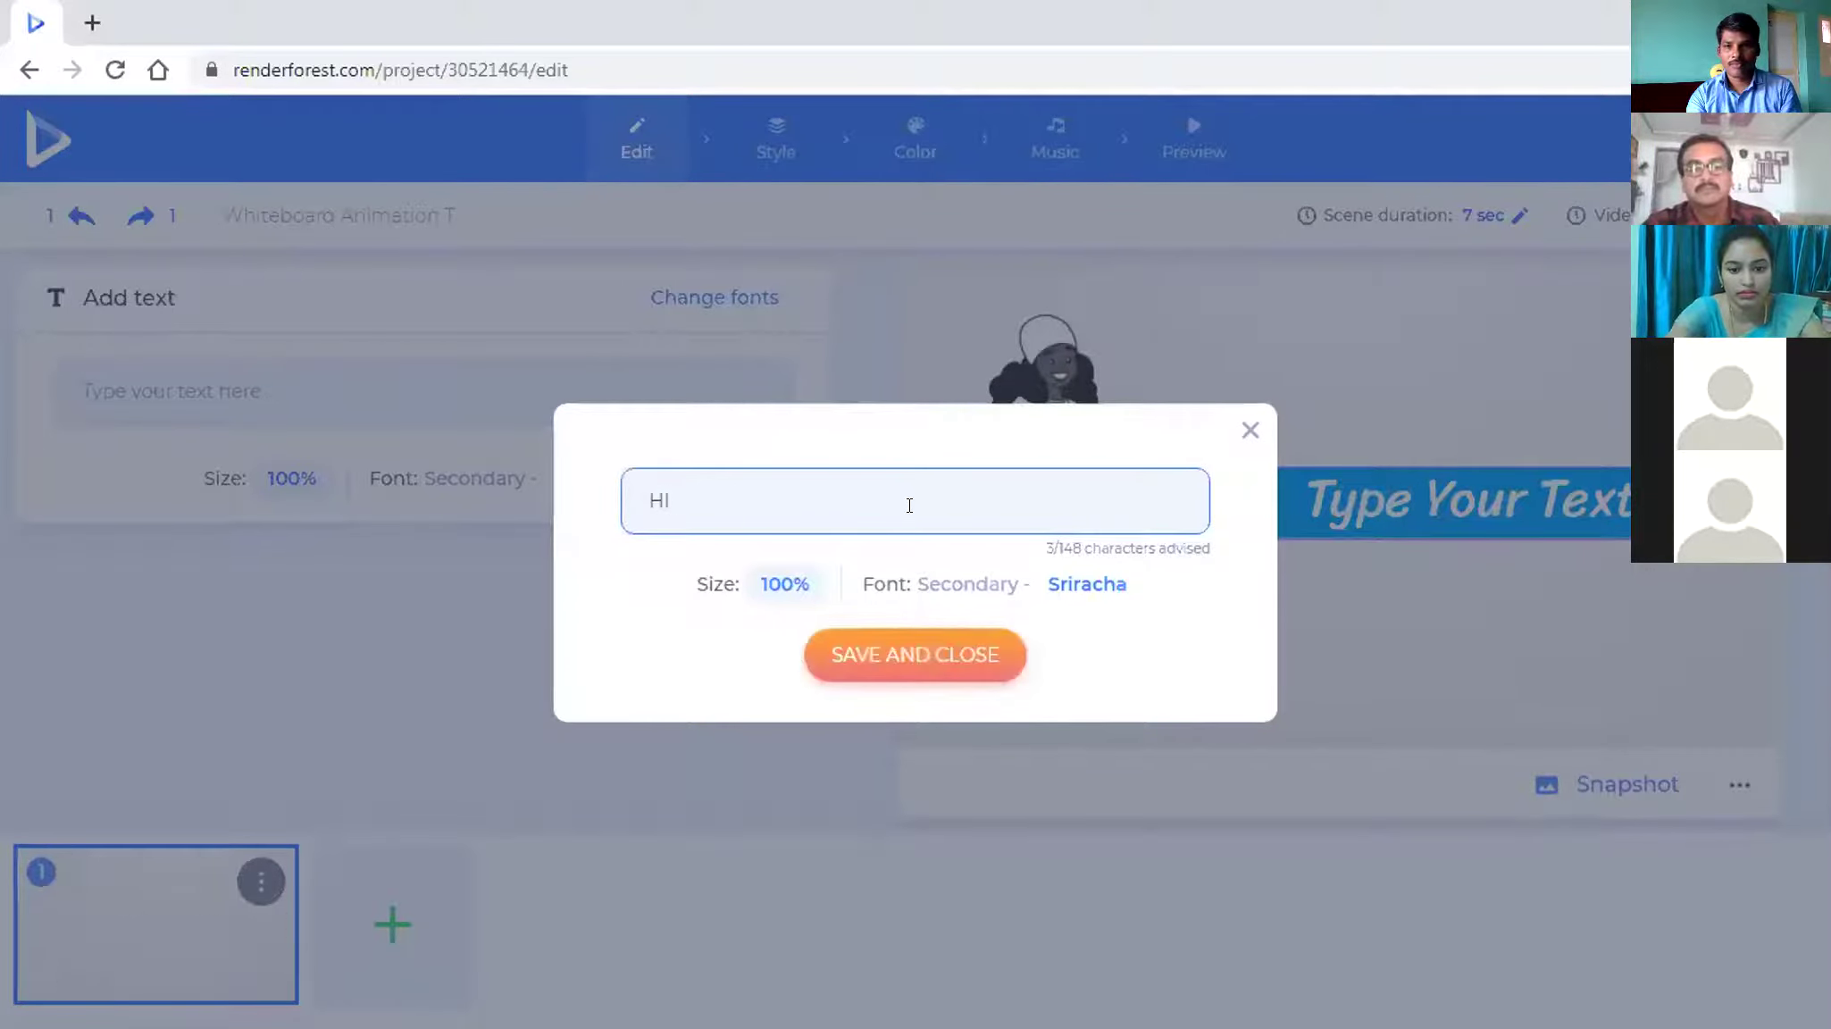
type(" Every")
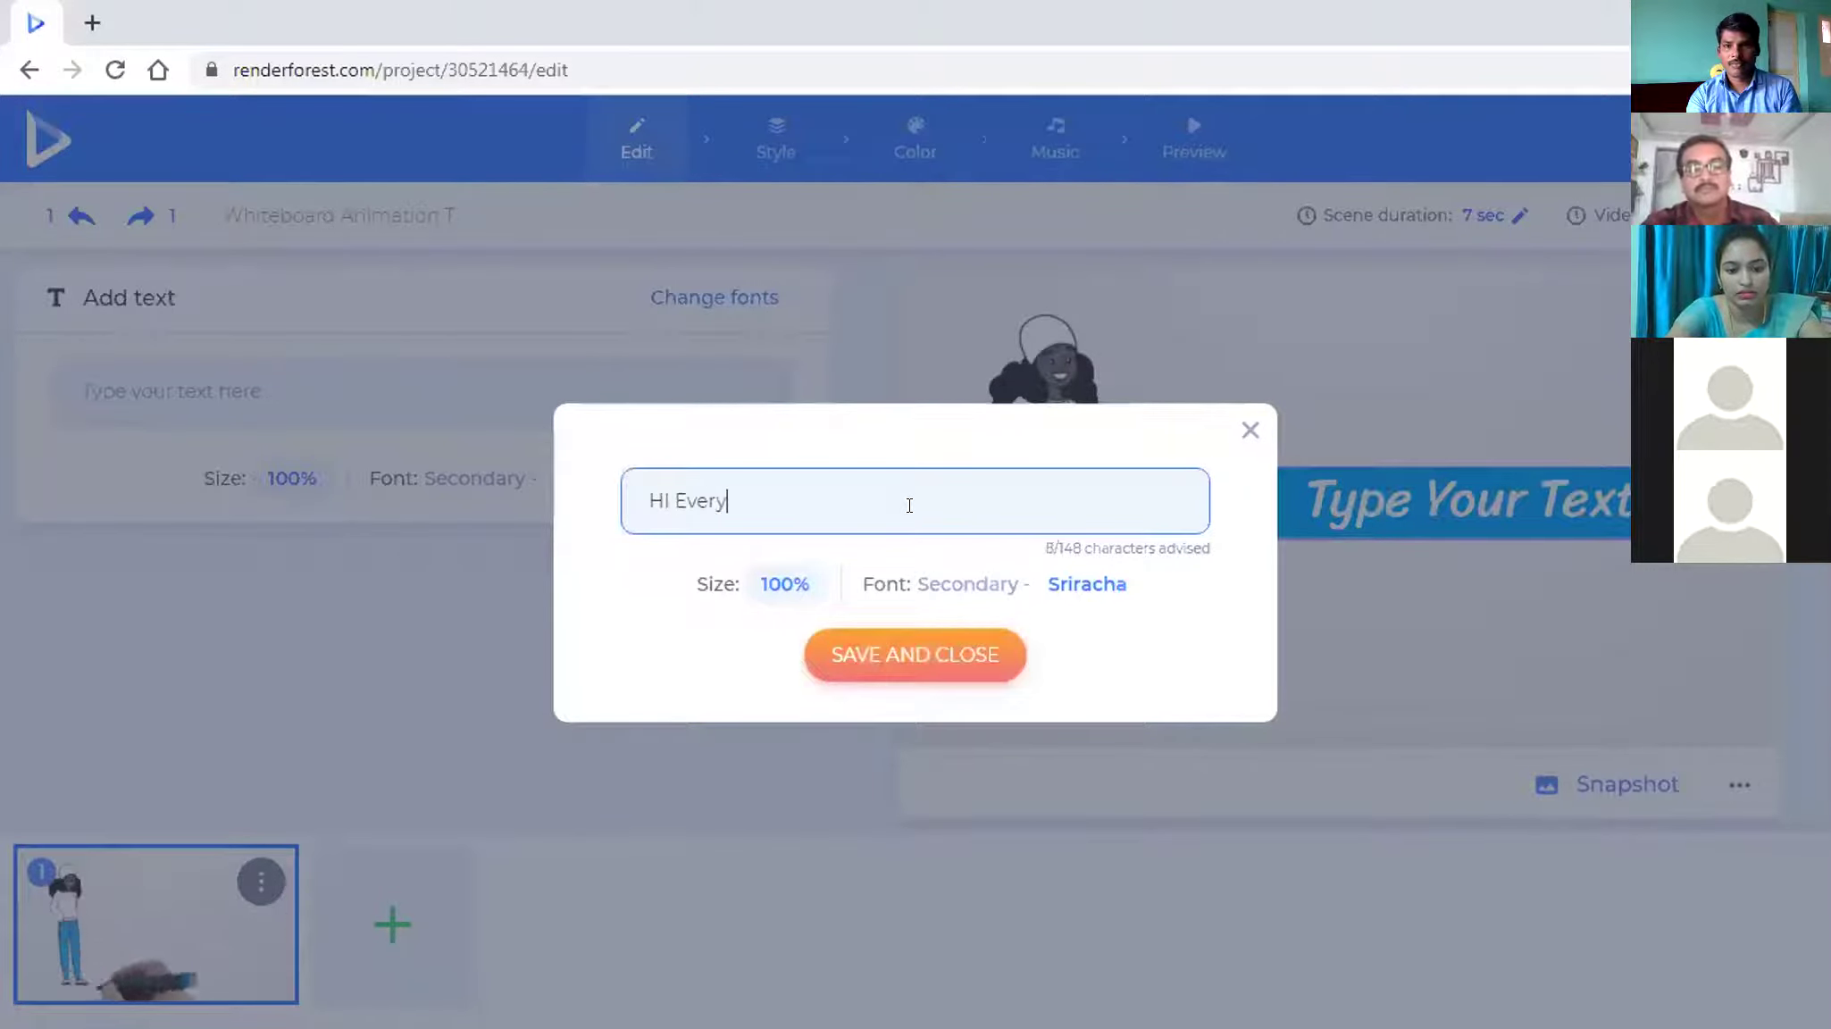
type("one")
left_click(890, 656)
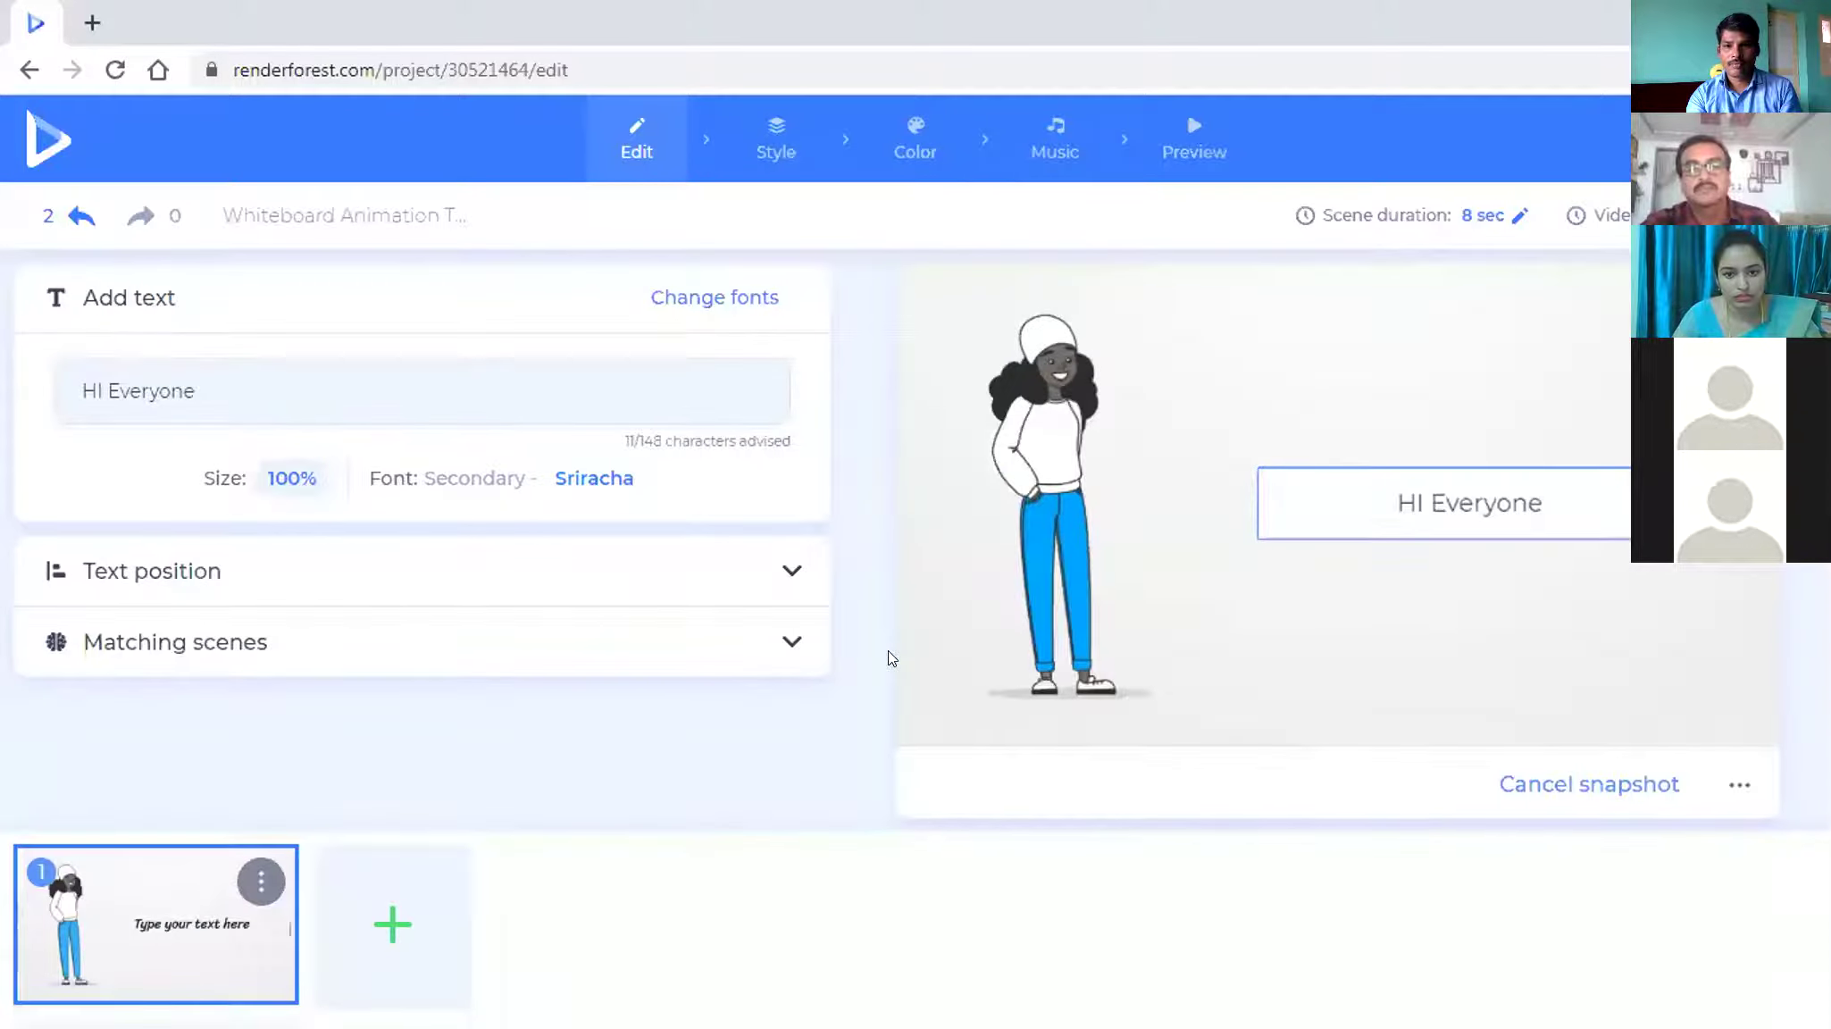
- Add the Woman riding a bicycle scene from the casual female characters as the second scene
left_click(392, 926)
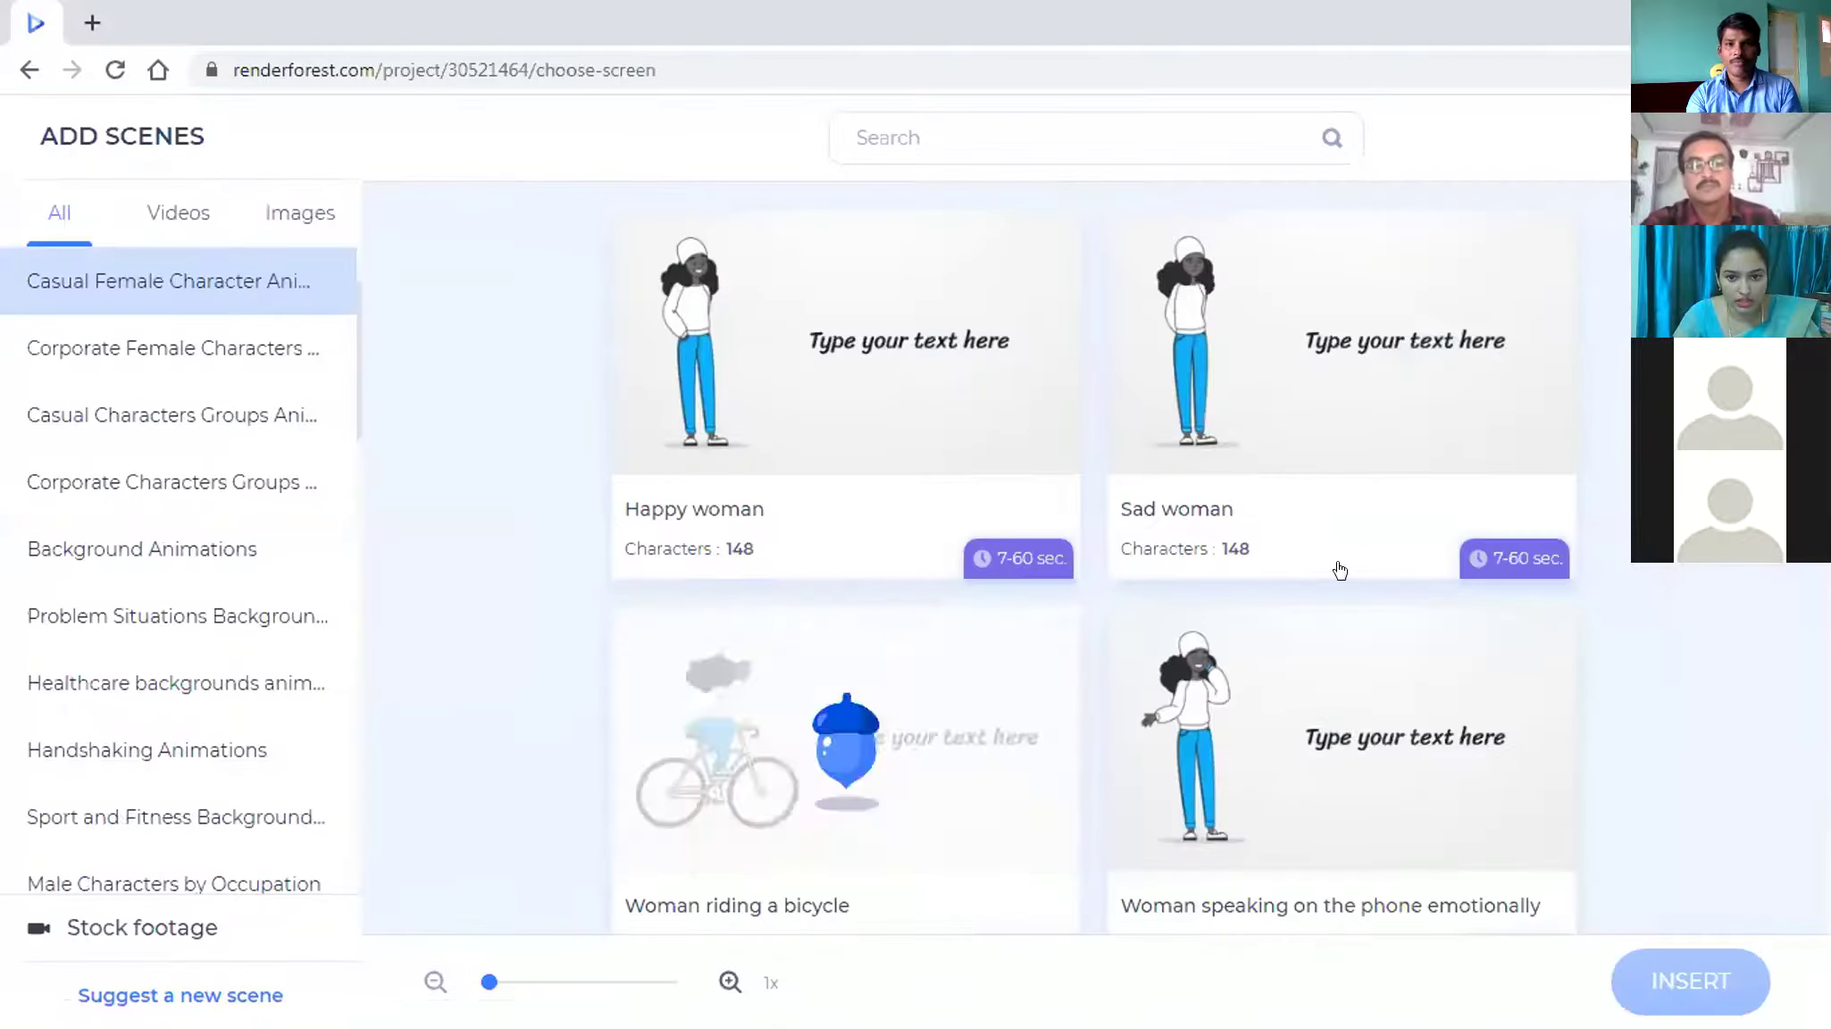
scroll(1339, 569, "down", 3)
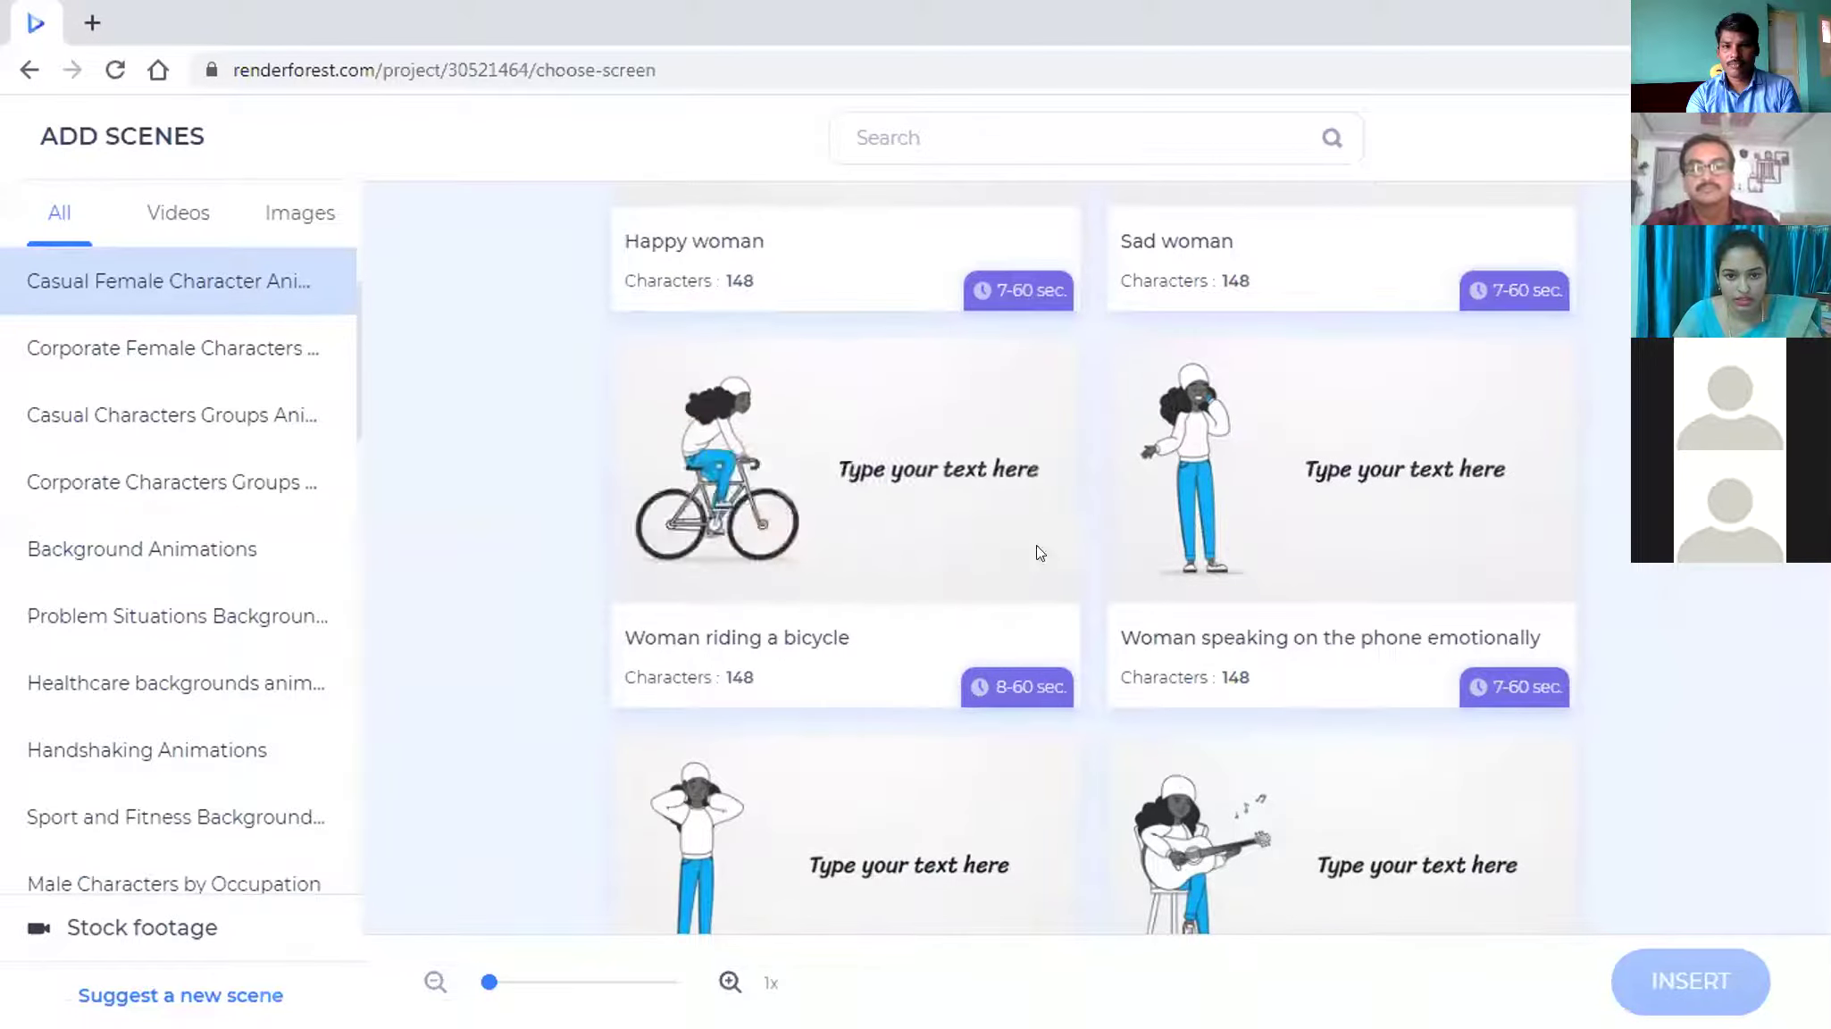
left_click(866, 509)
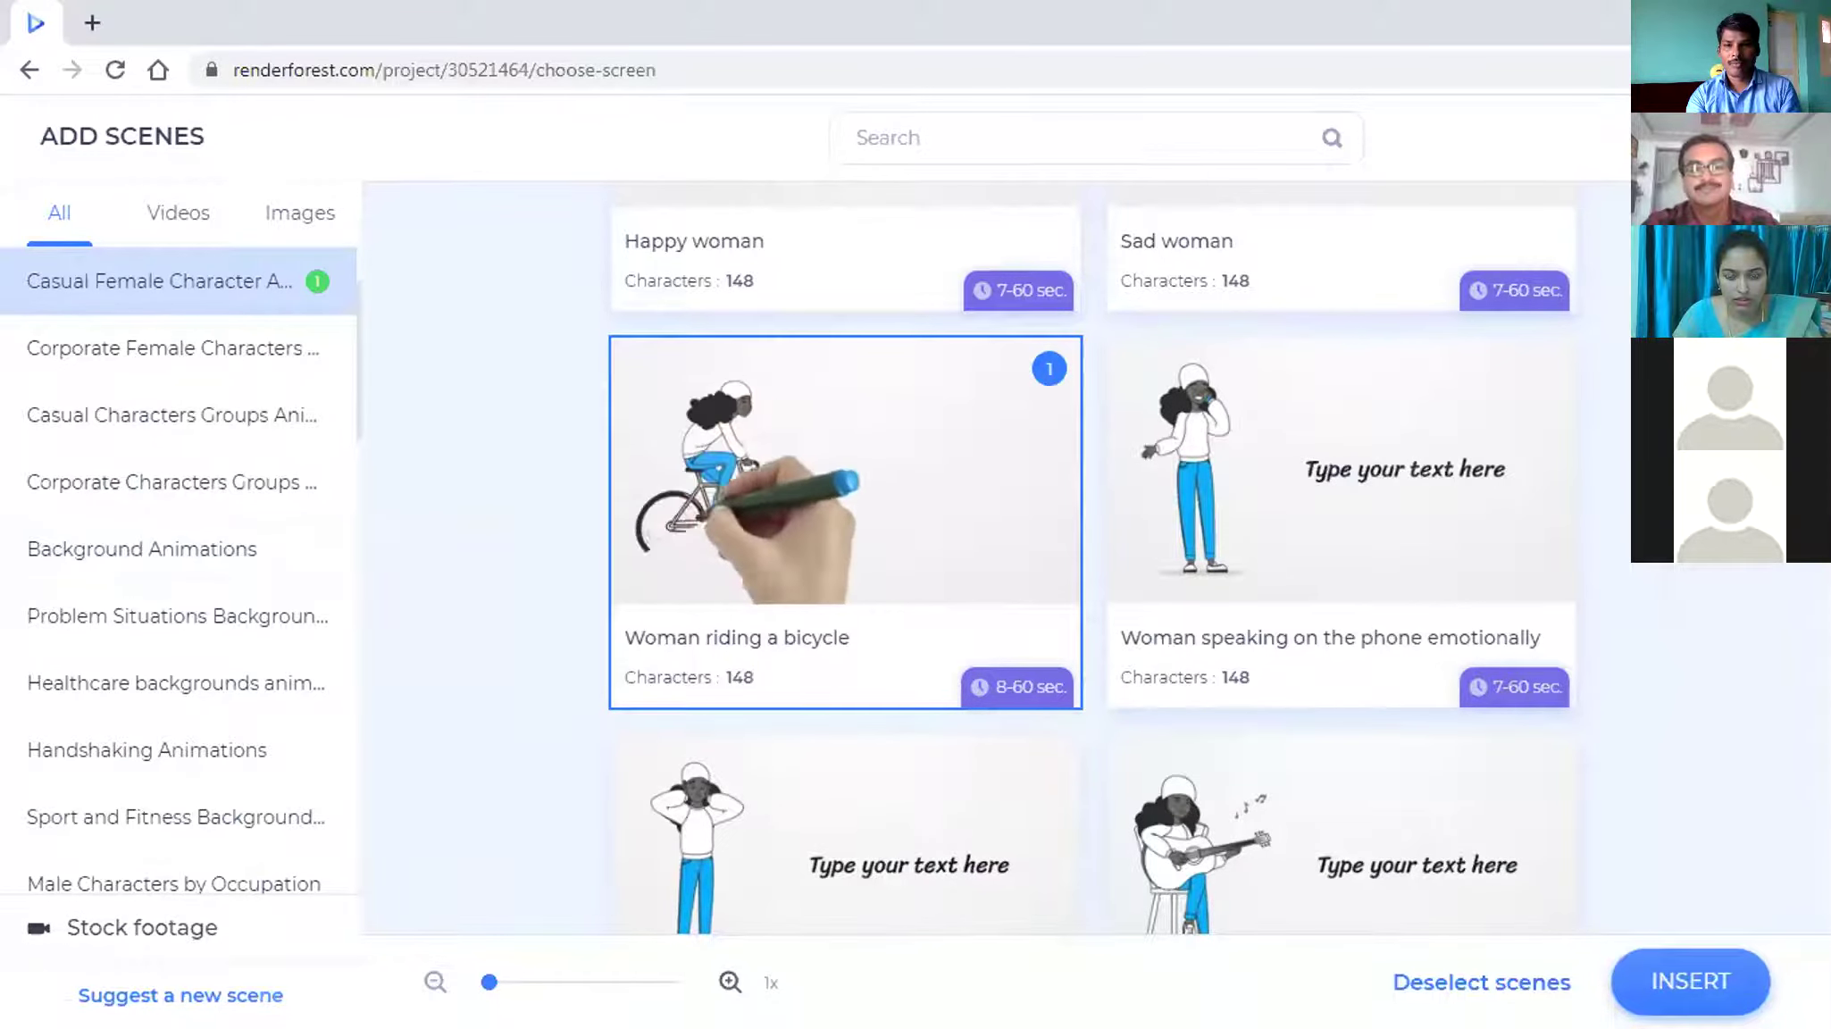
left_click(1687, 980)
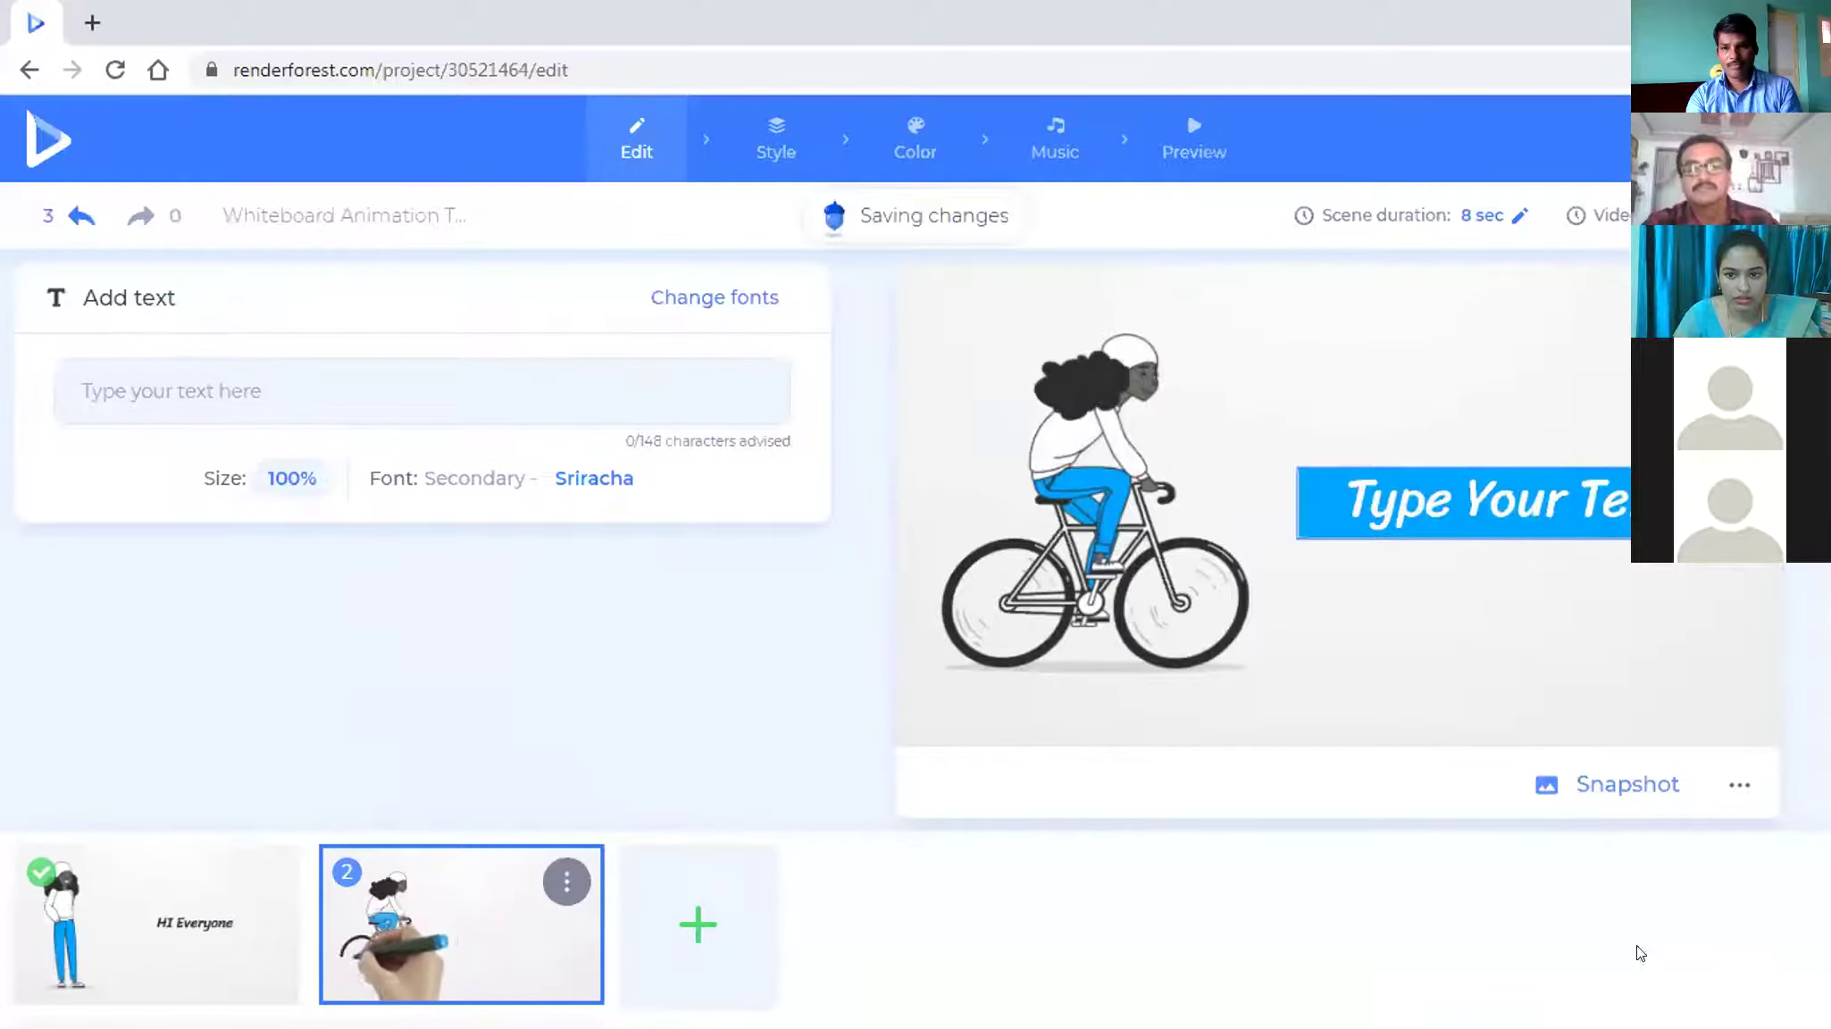
- Set the bicycle scene's text to "i went for Cycling yesterday" and save it
left_click(1469, 506)
left_click(916, 510)
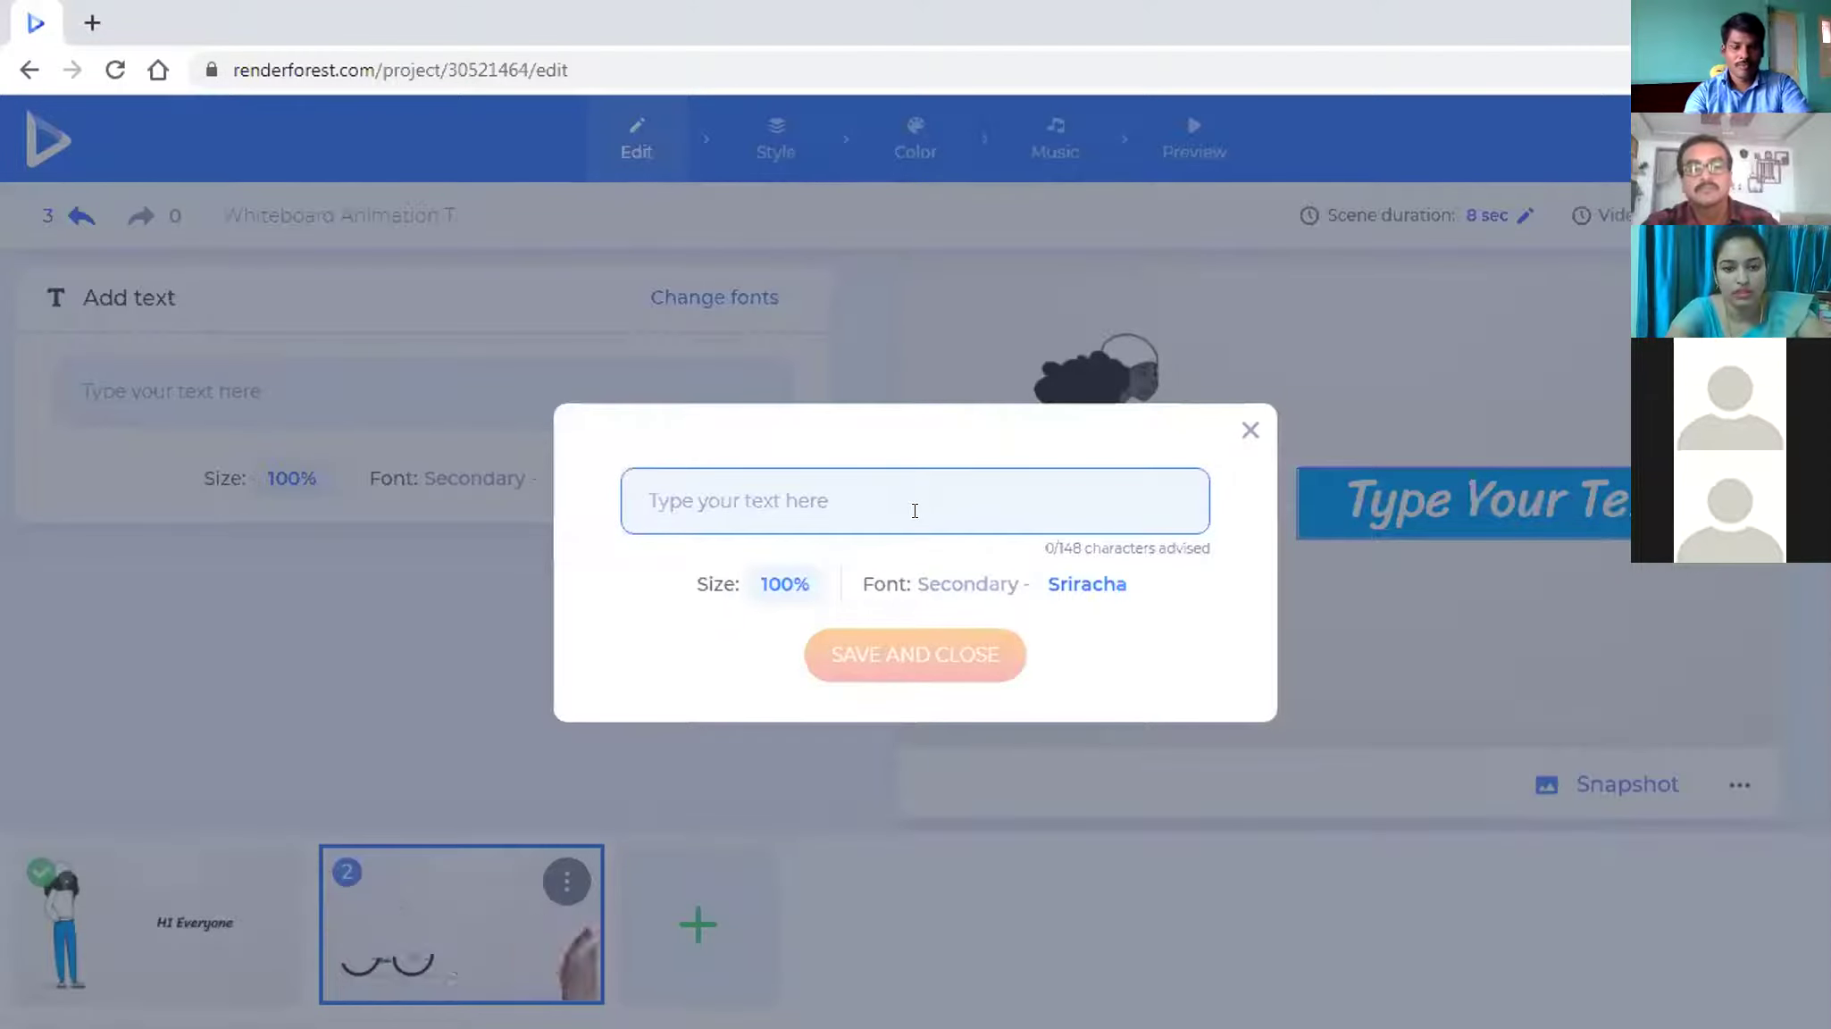
type("i ")
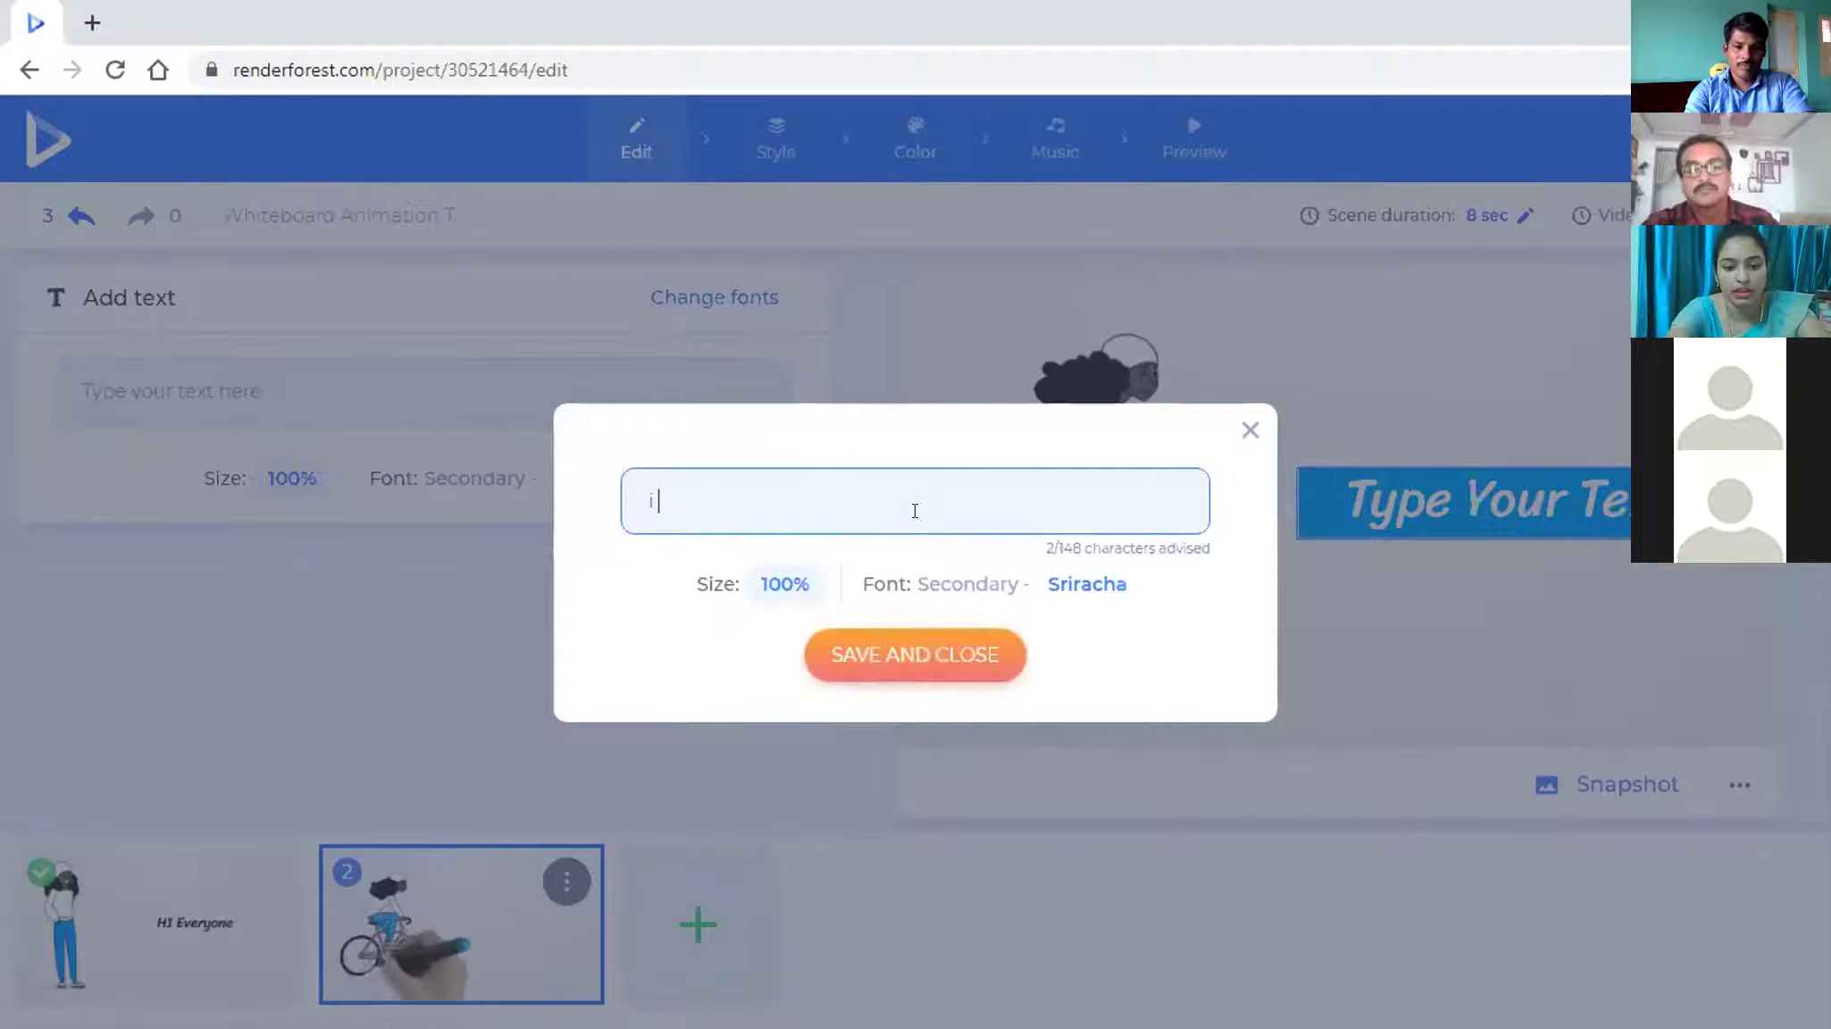
type("wis")
key("BackSpace")
key("BackSpace")
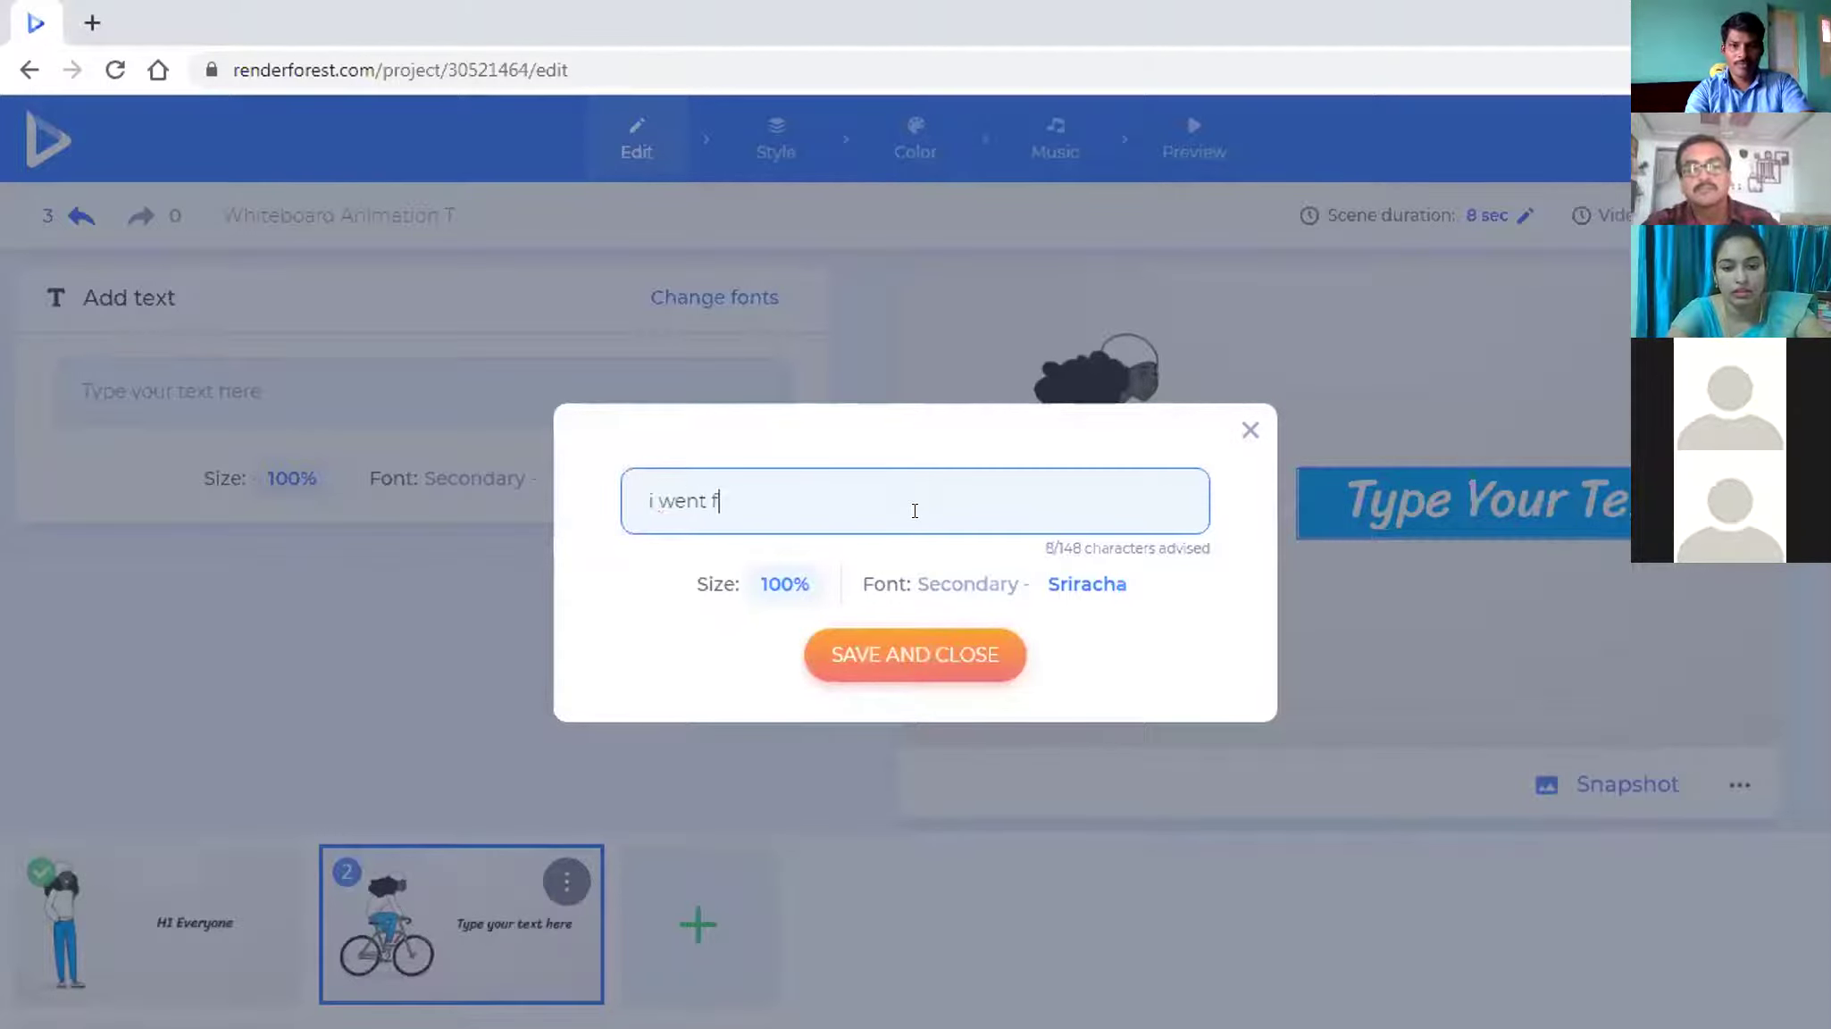
type("ent for Cyc")
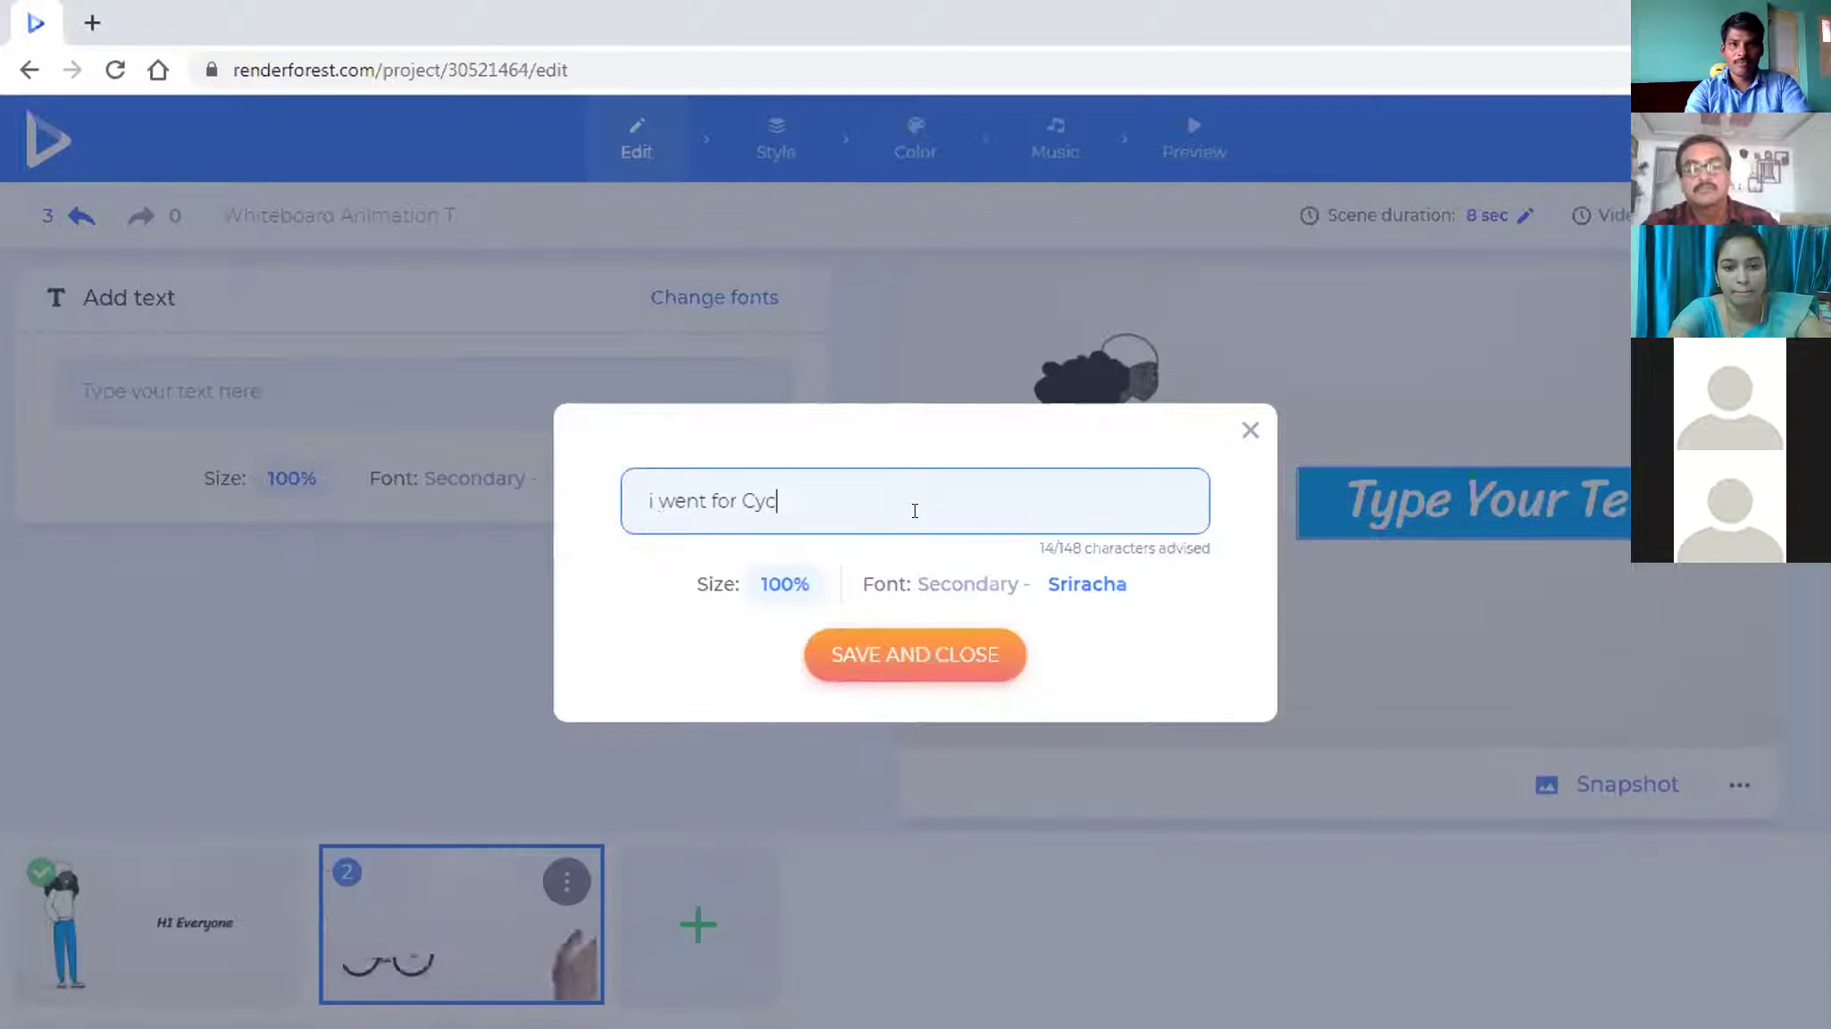
type("ling ")
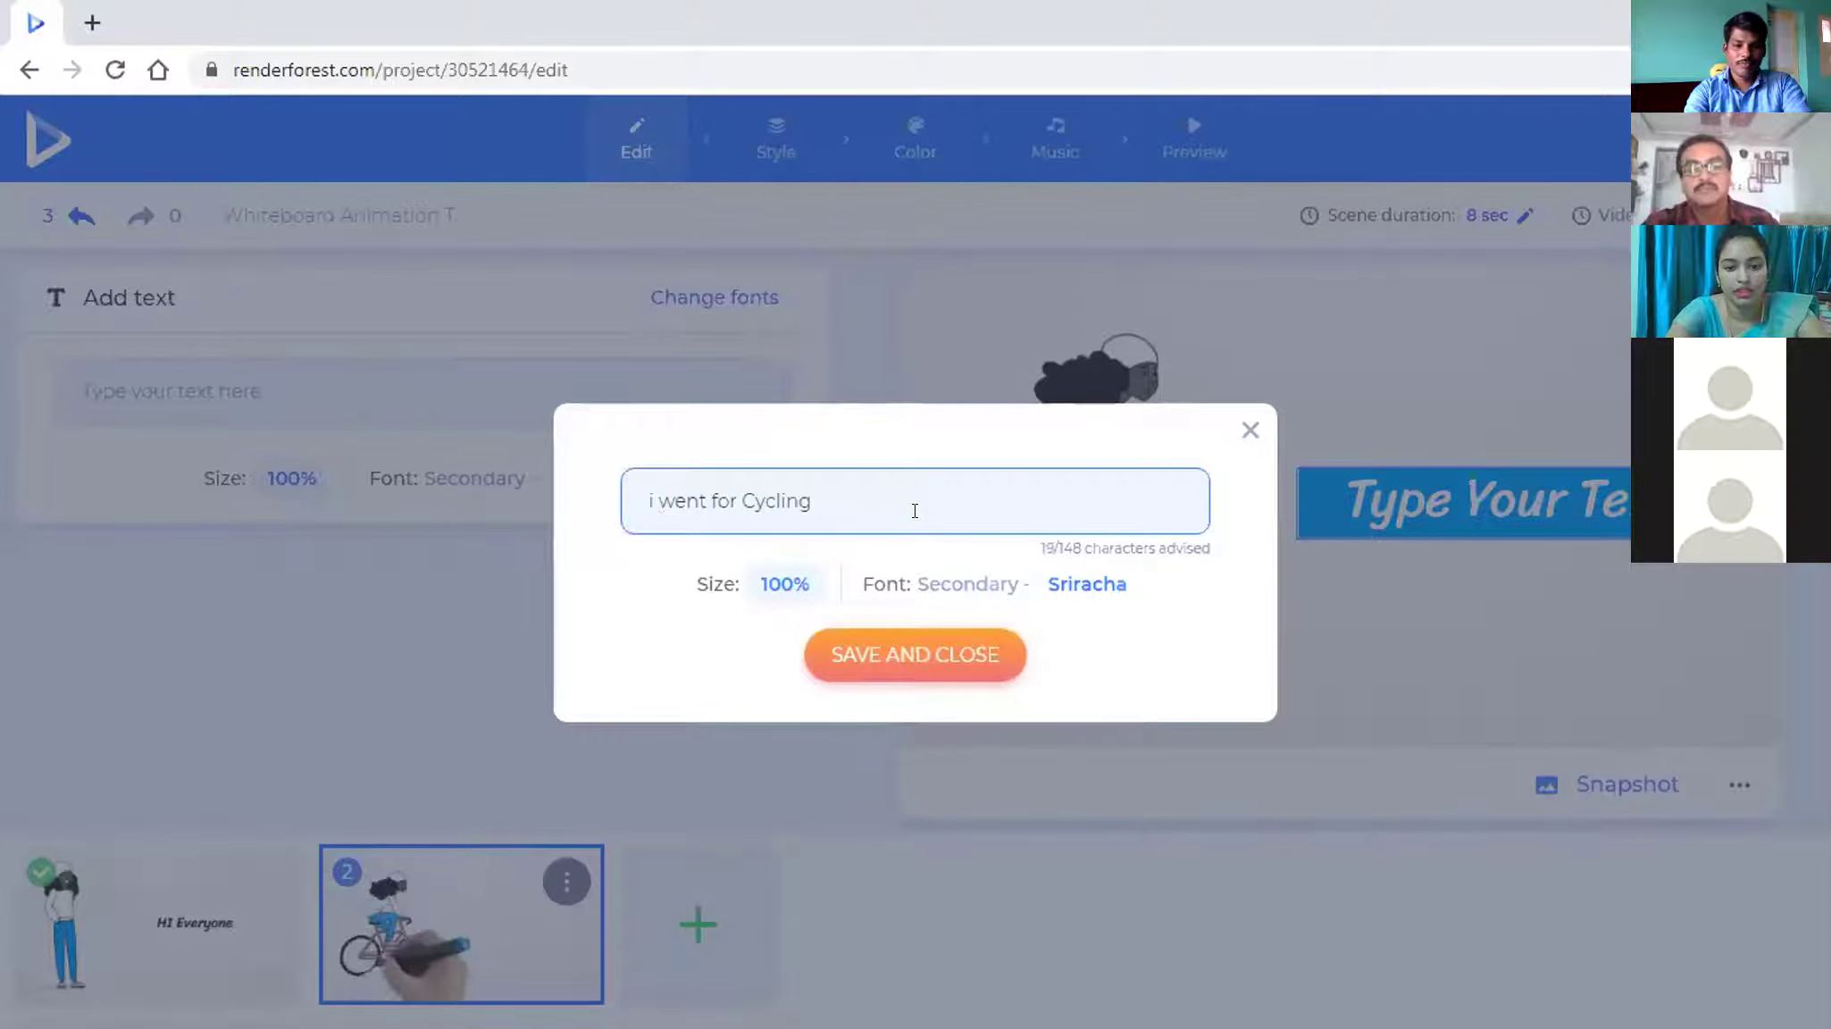
type("yesterday")
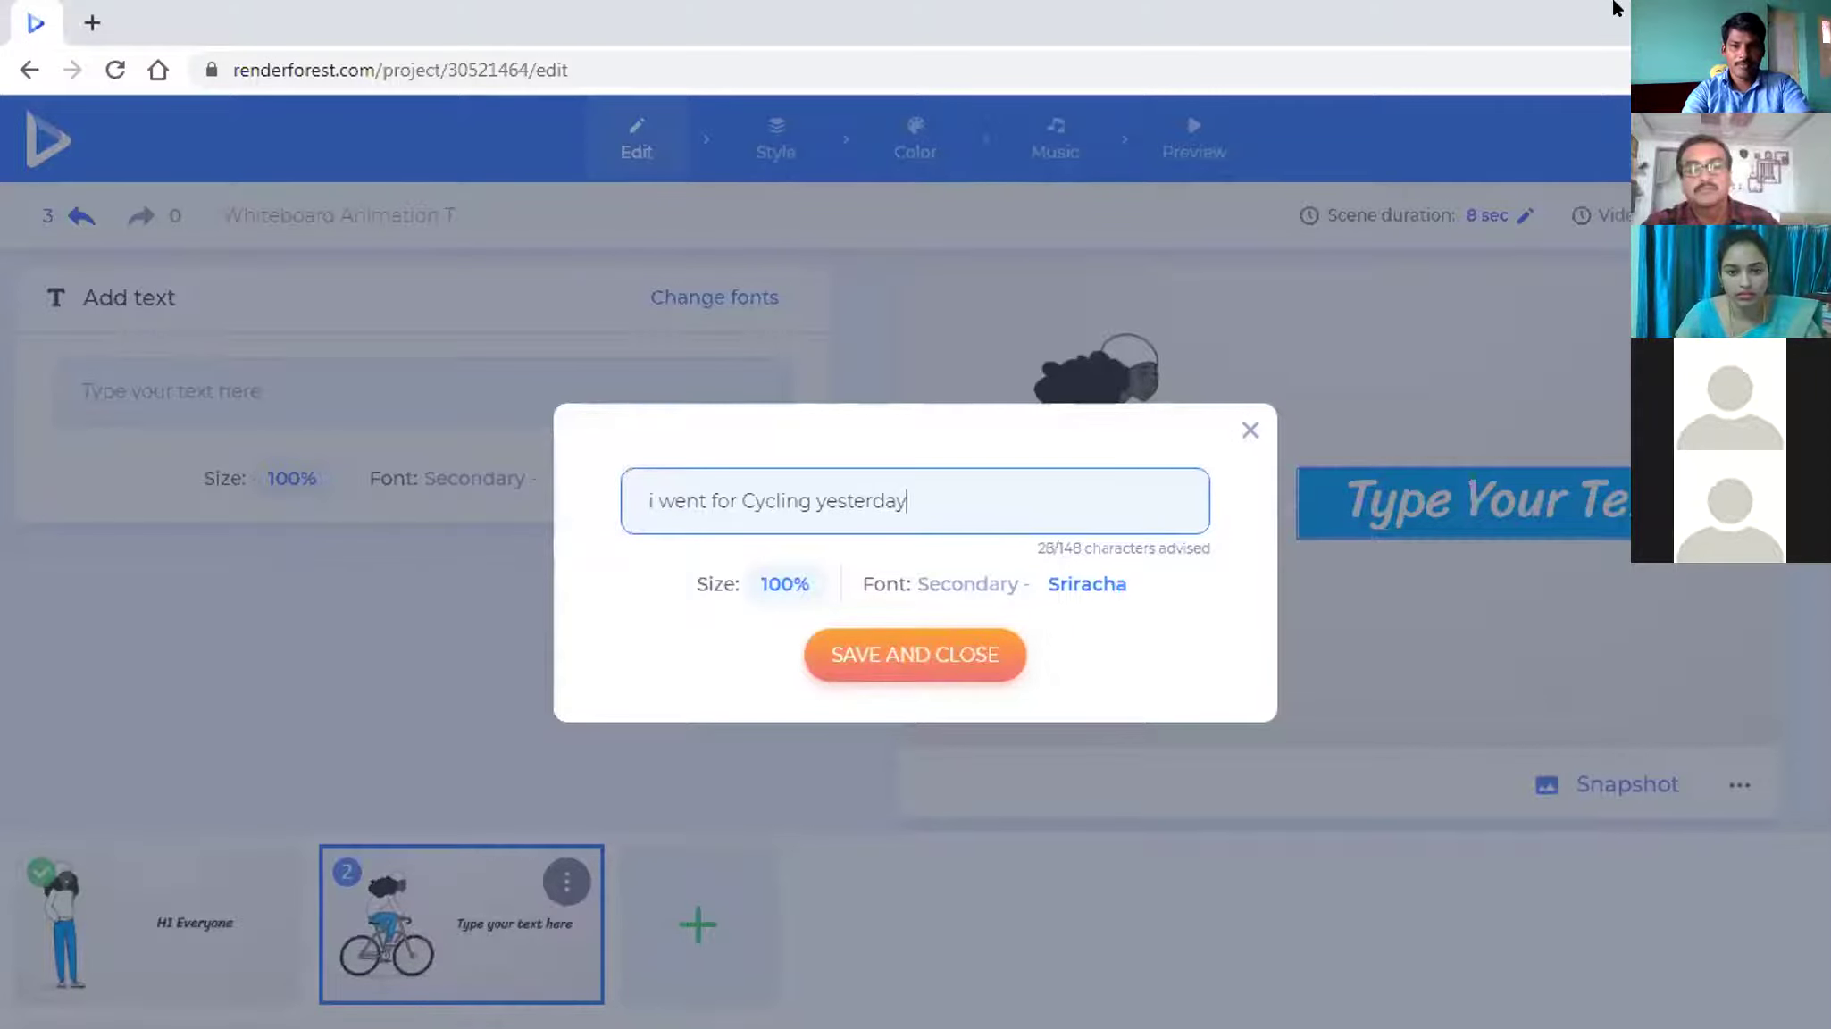
left_click(884, 659)
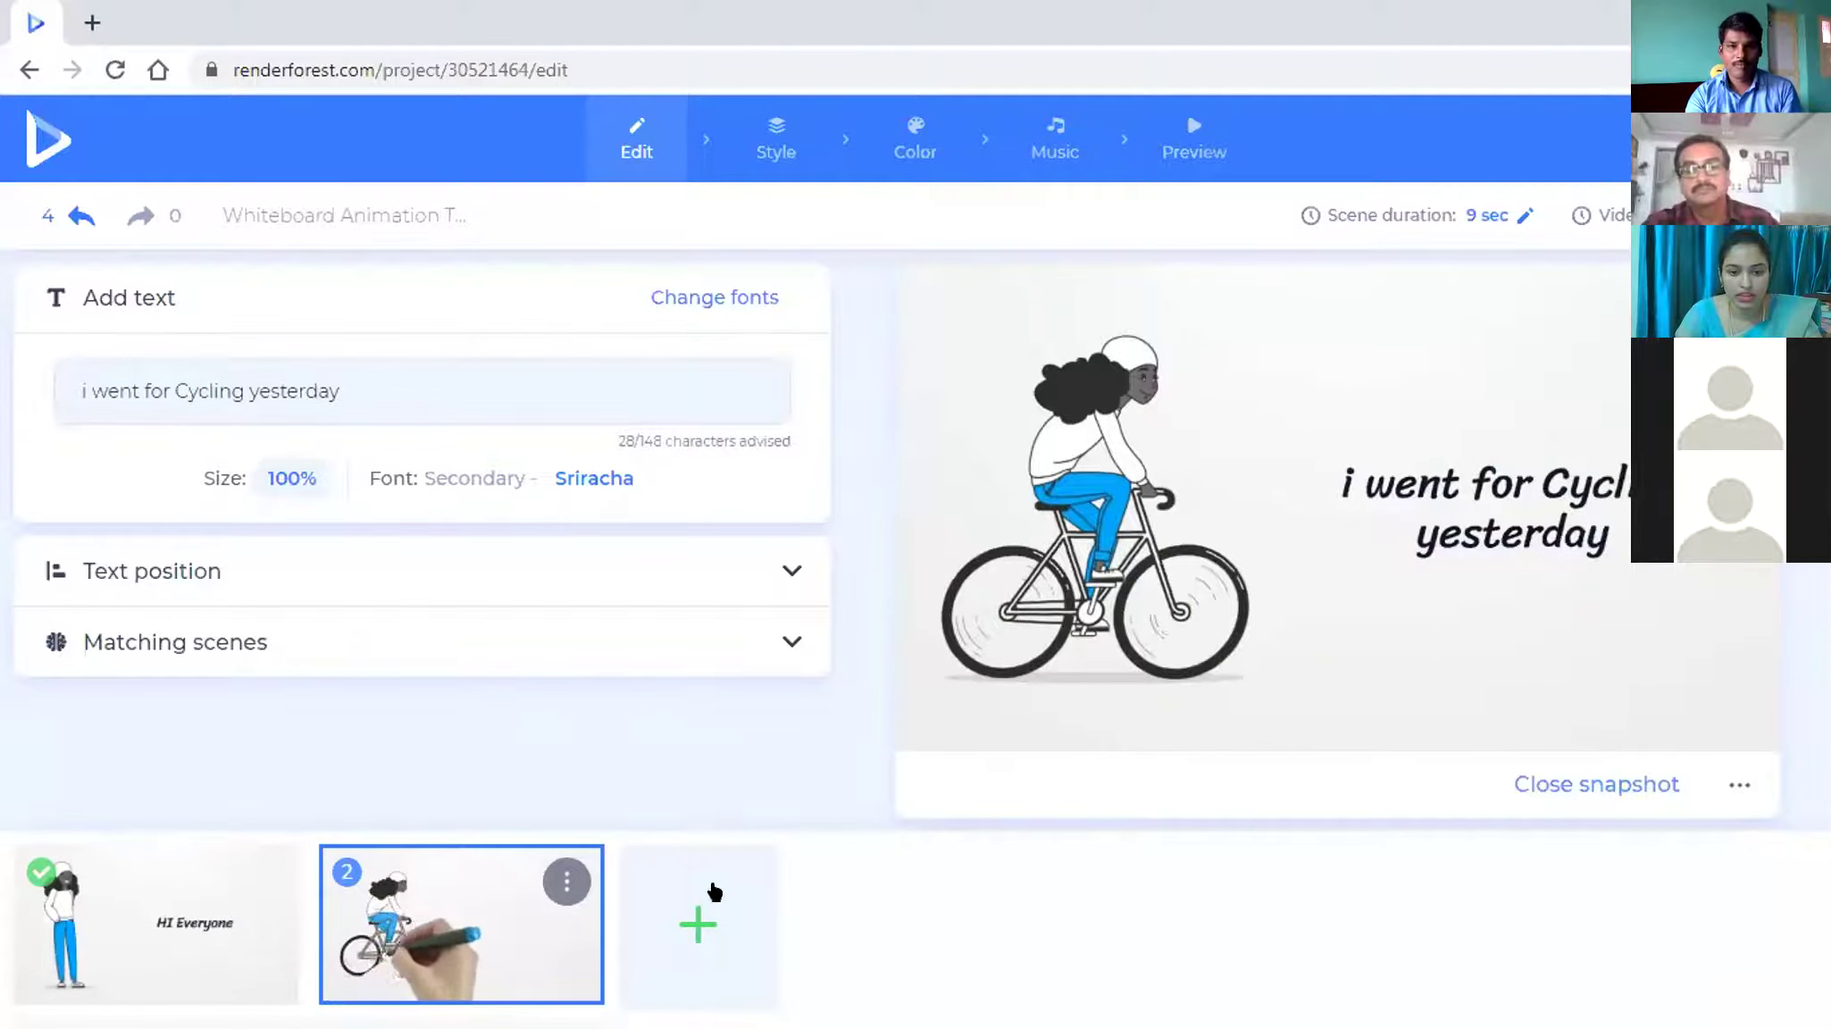
- Add the Woman lying on the hospital bed scene from the casual female characters as the third scene
left_click(696, 929)
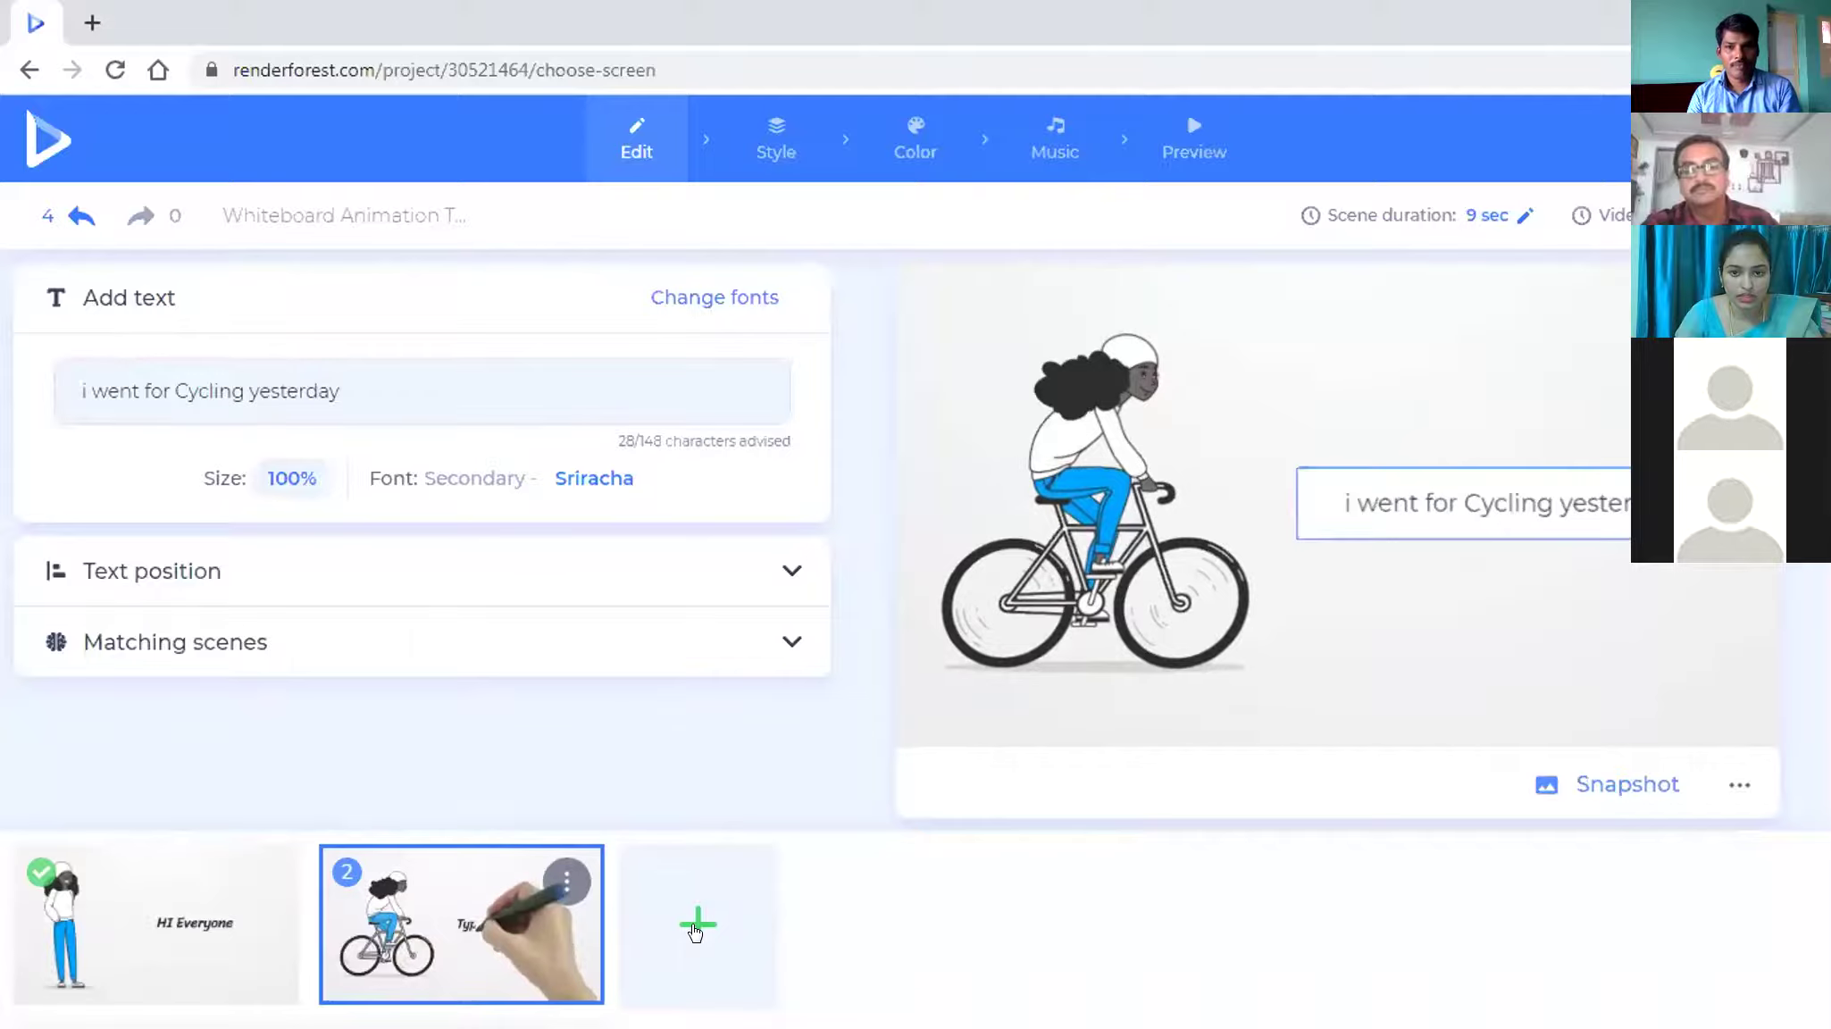
scroll(1214, 706, "down", 4)
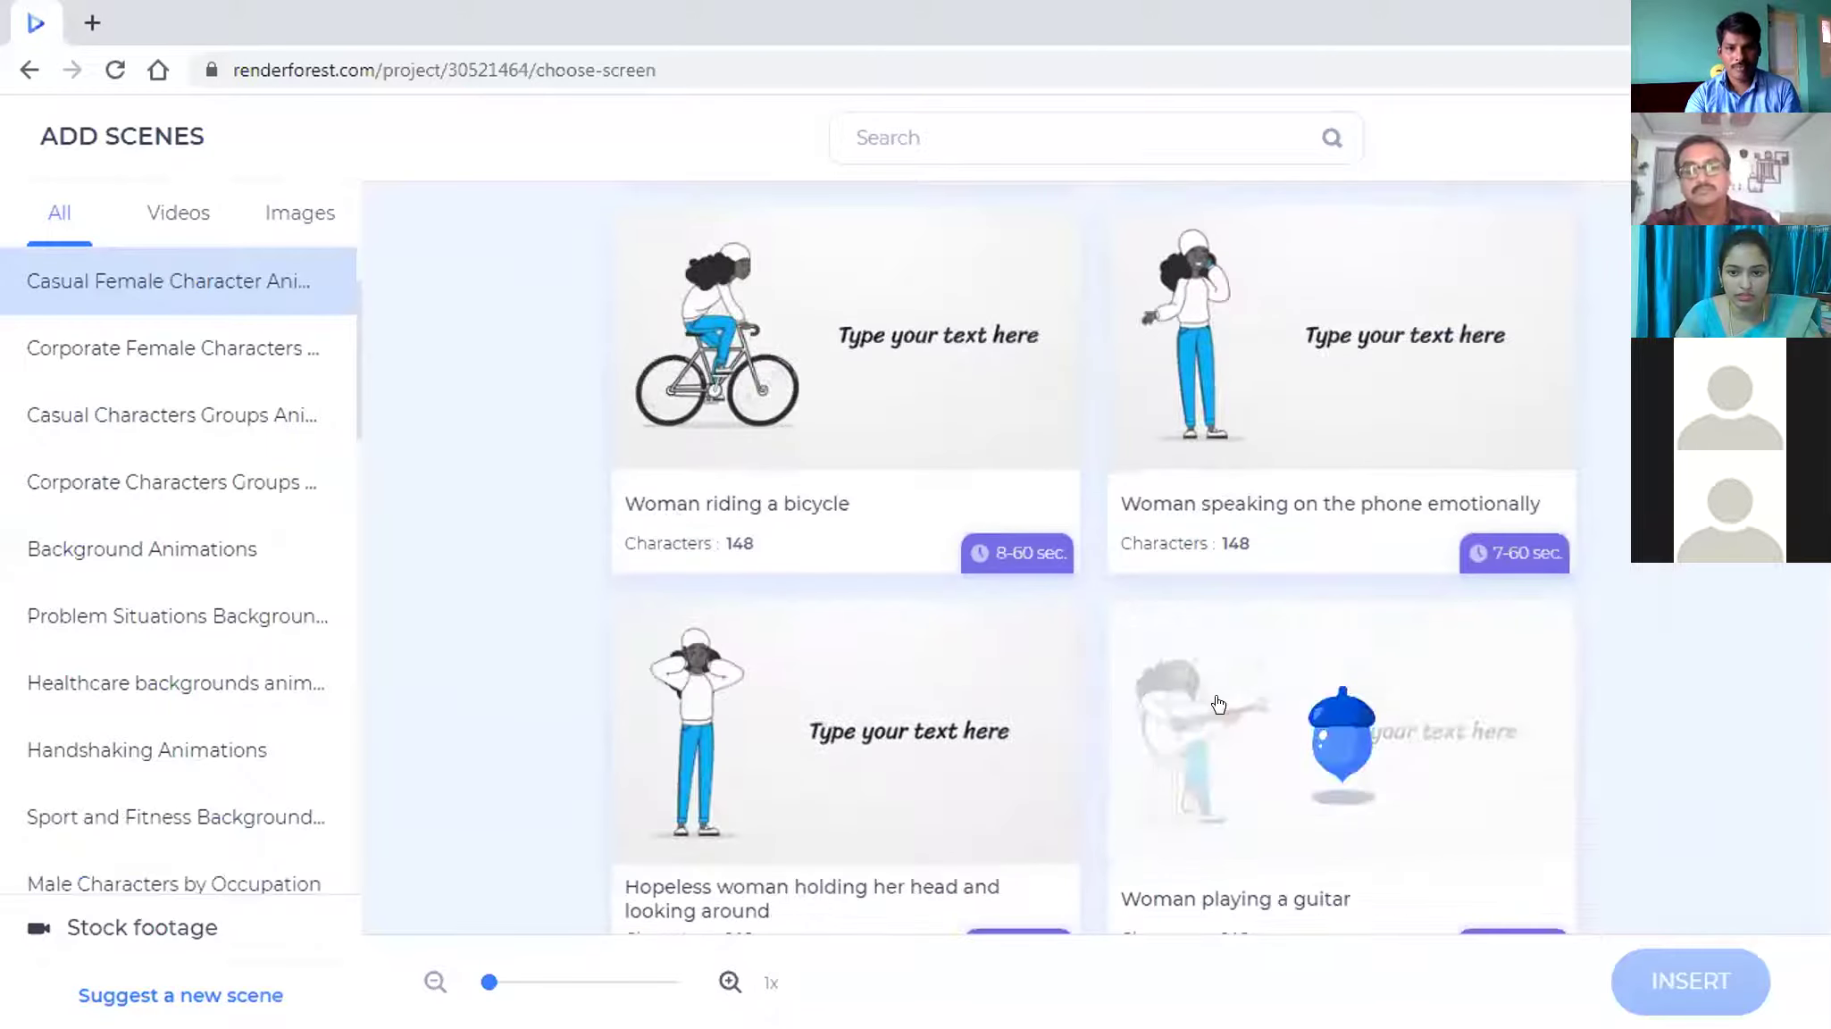
scroll(1215, 706, "down", 4)
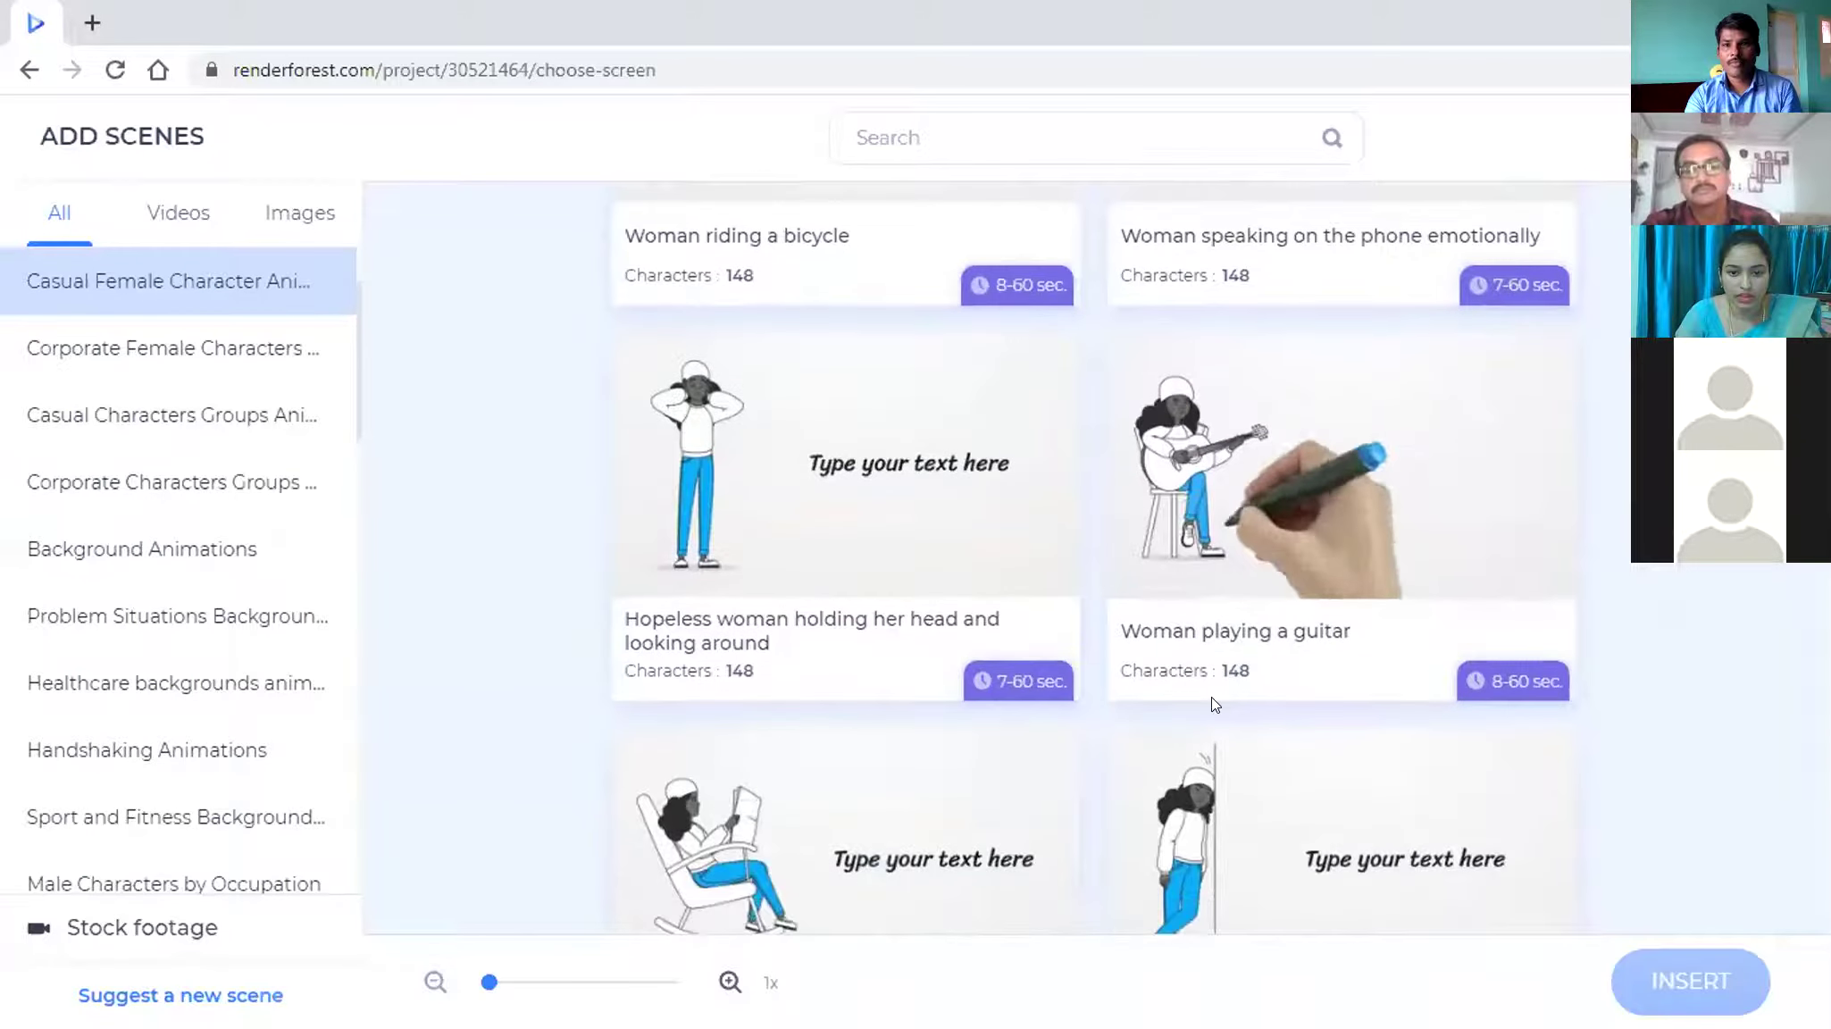
scroll(1215, 706, "down", 6)
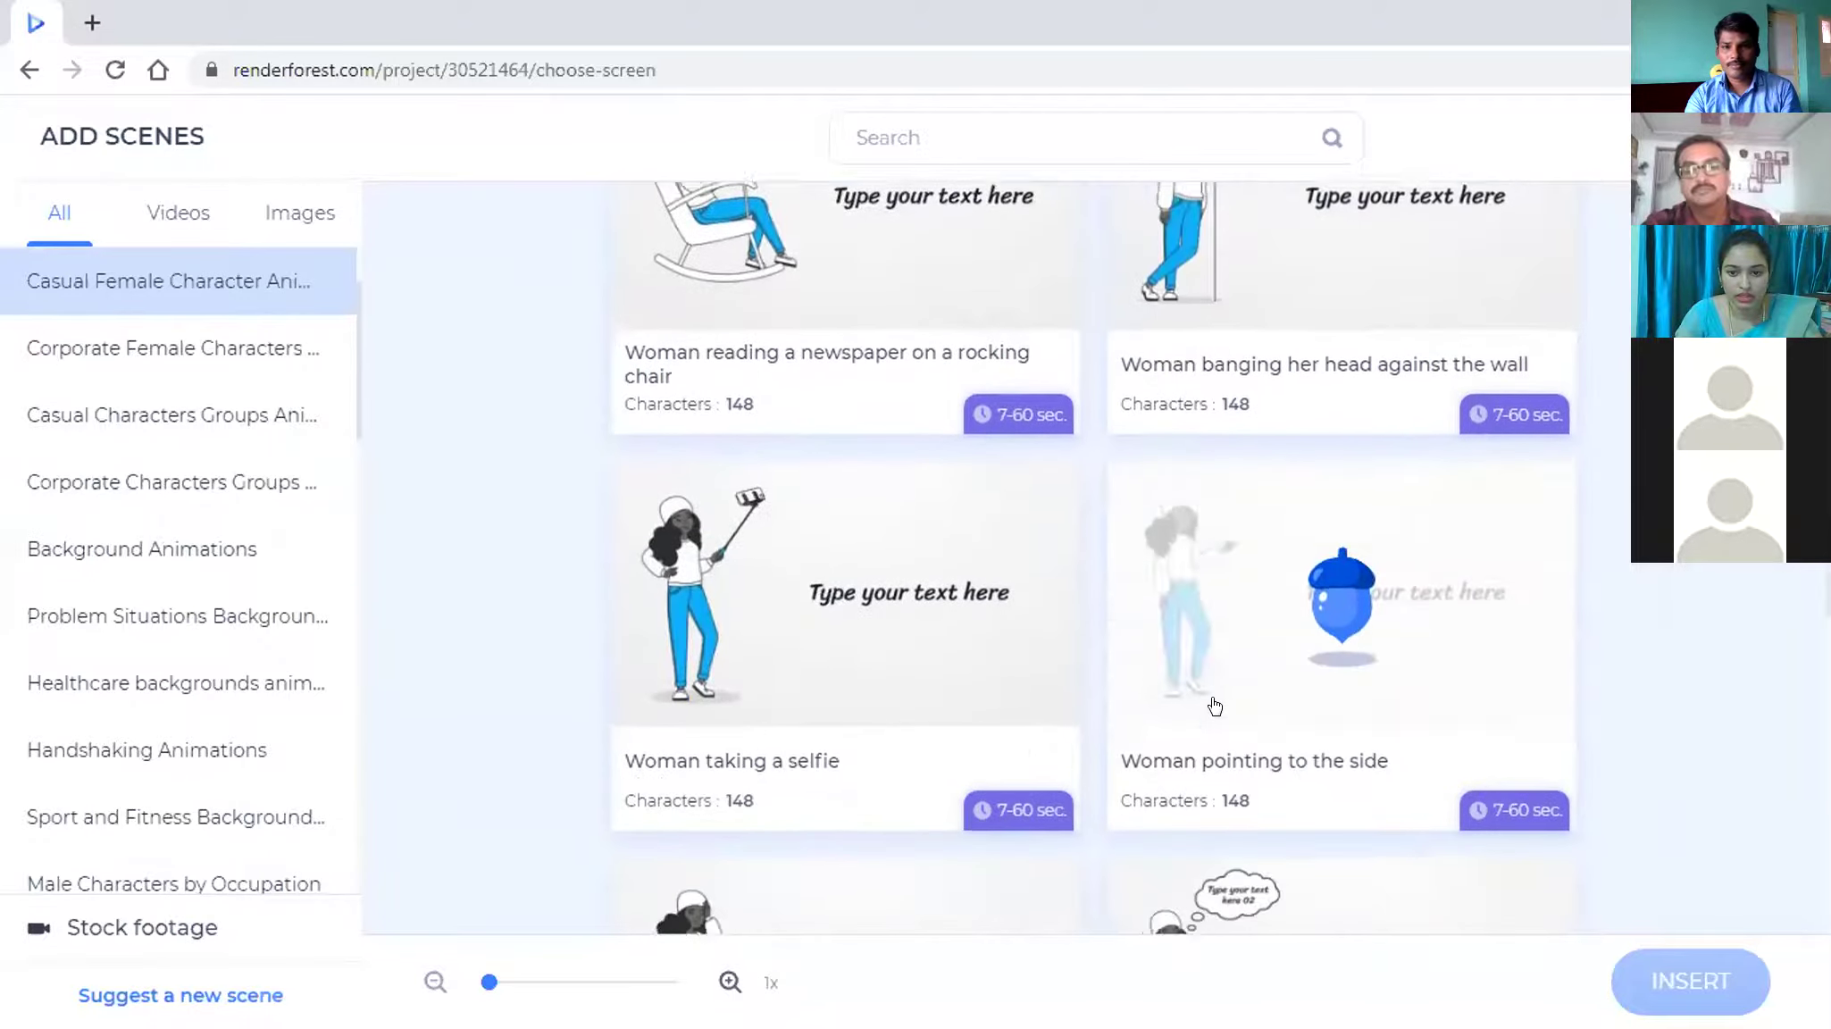
scroll(1214, 707, "down", 5)
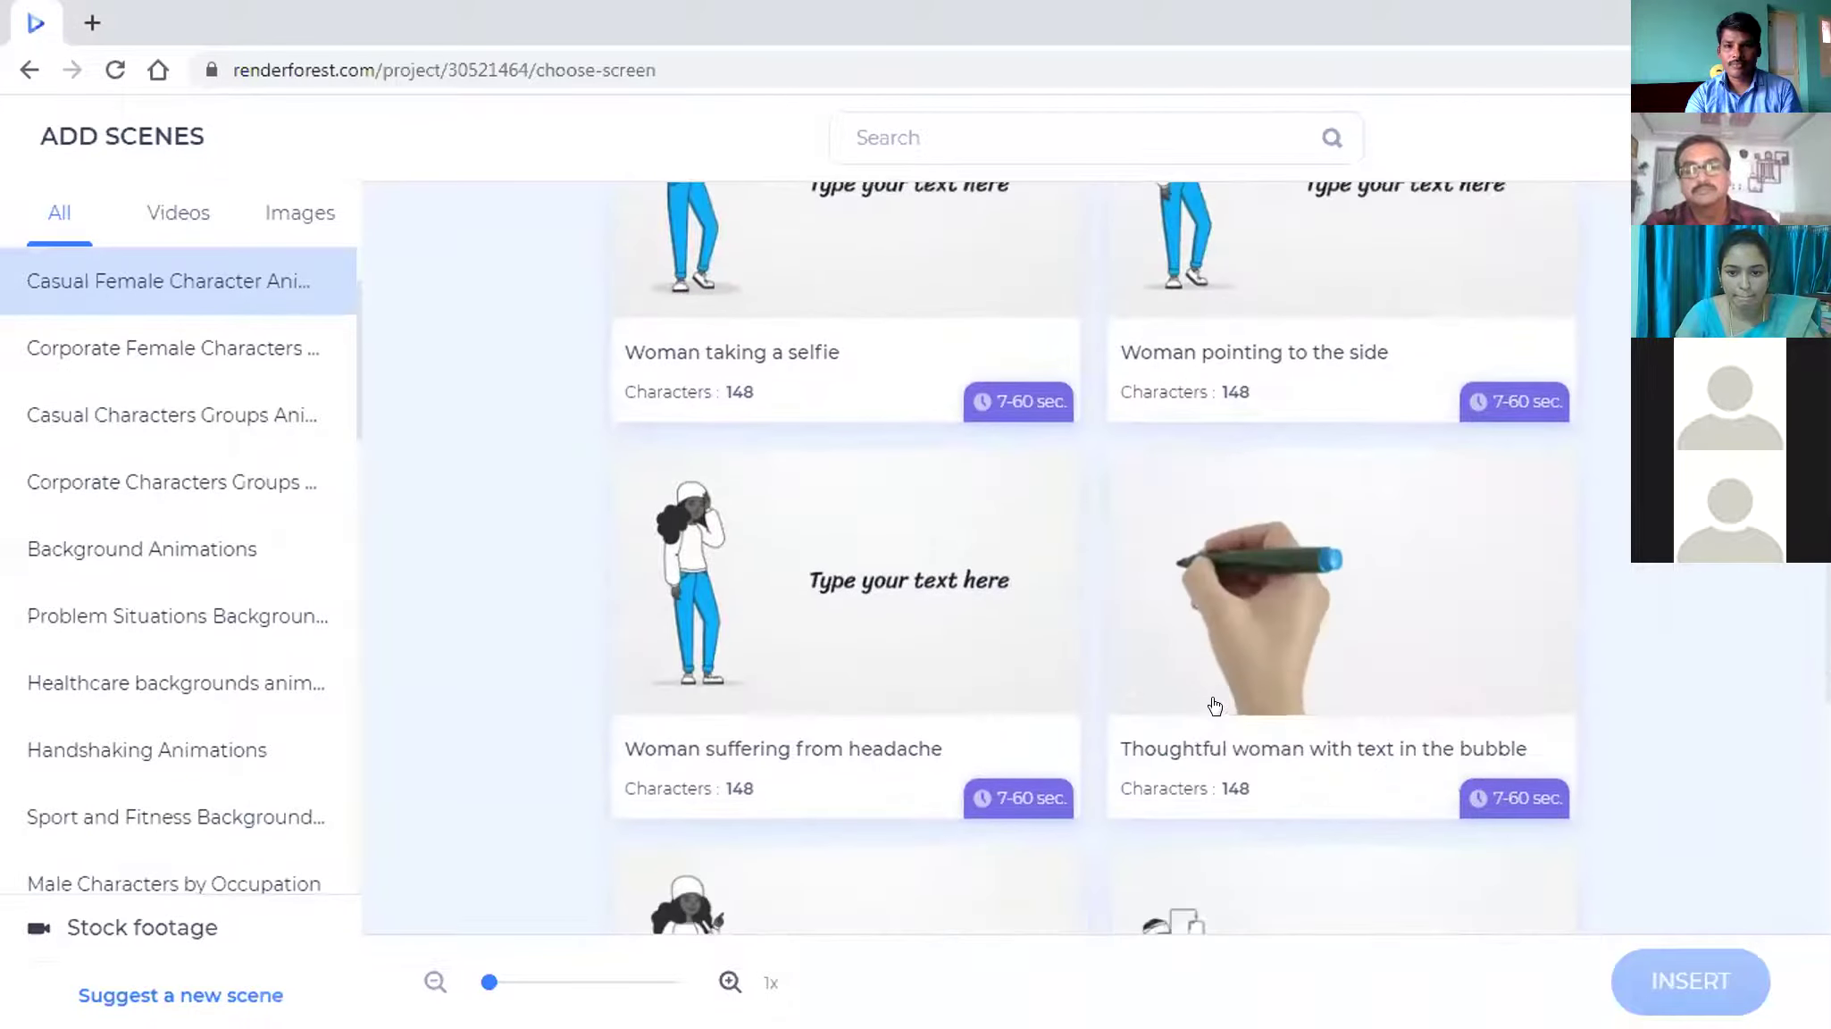
scroll(1214, 706, "down", 5)
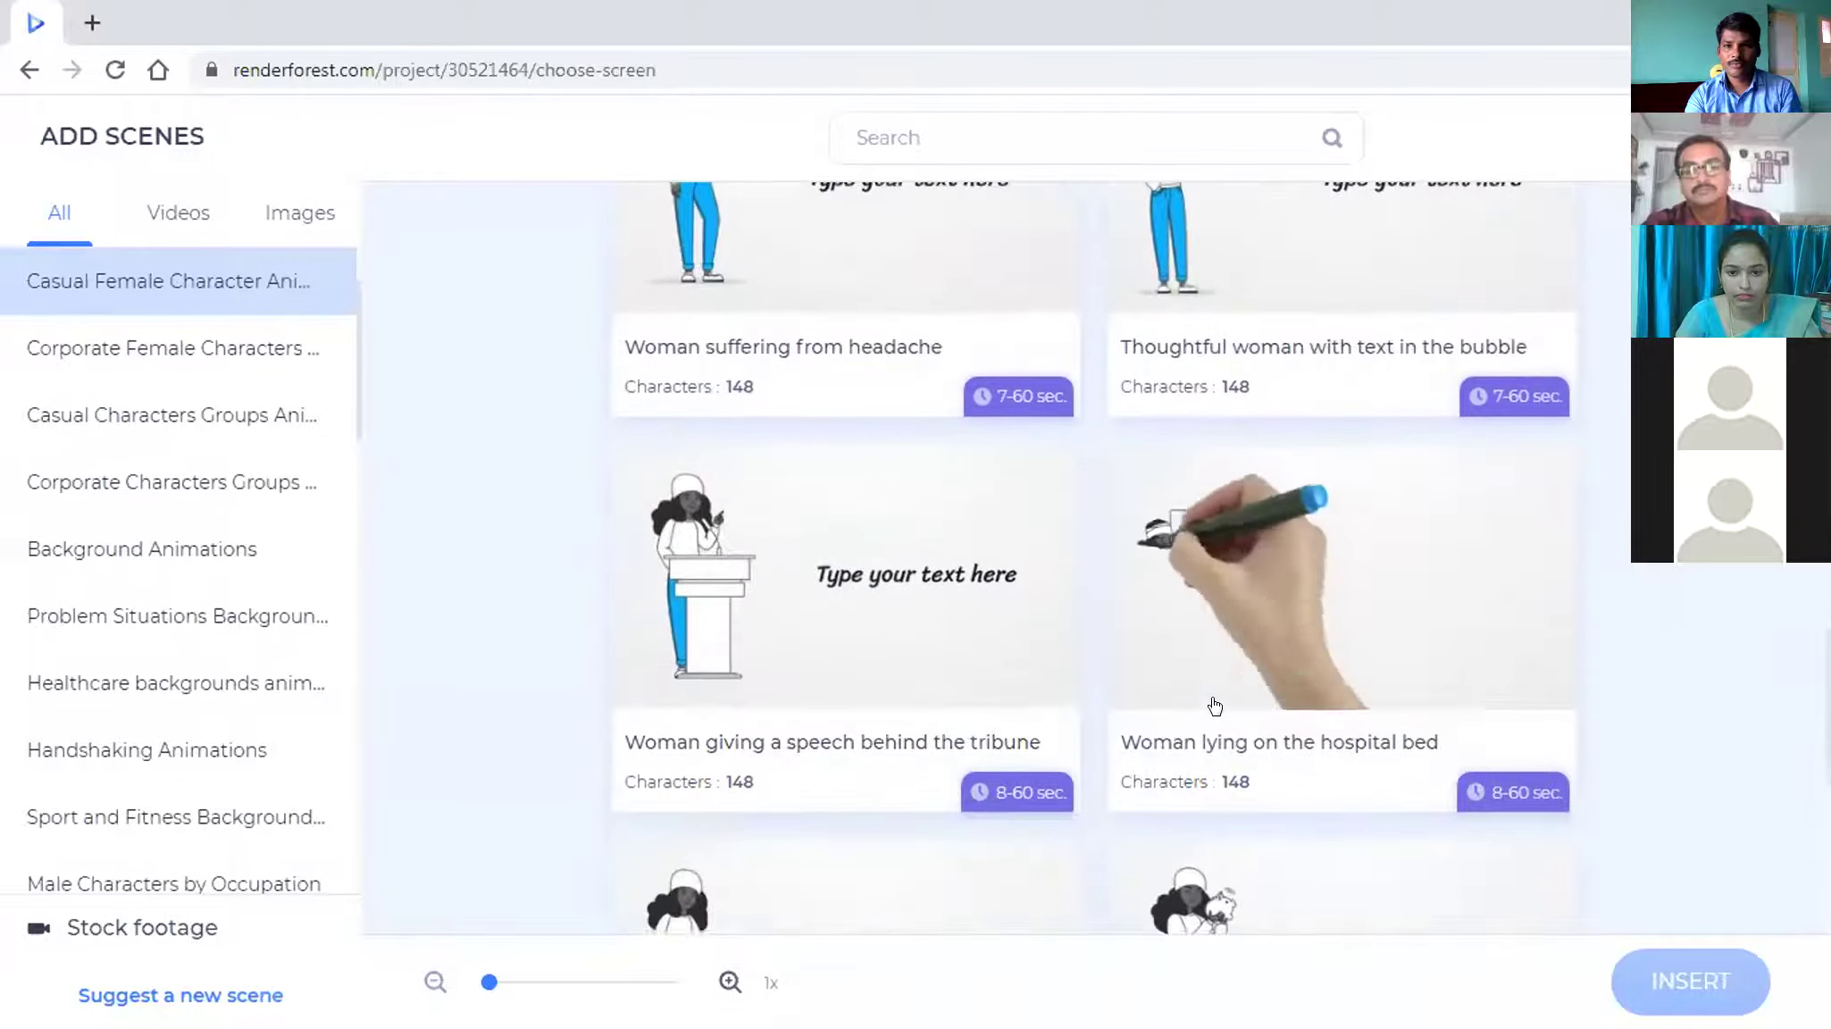
scroll(1214, 706, "up", 1)
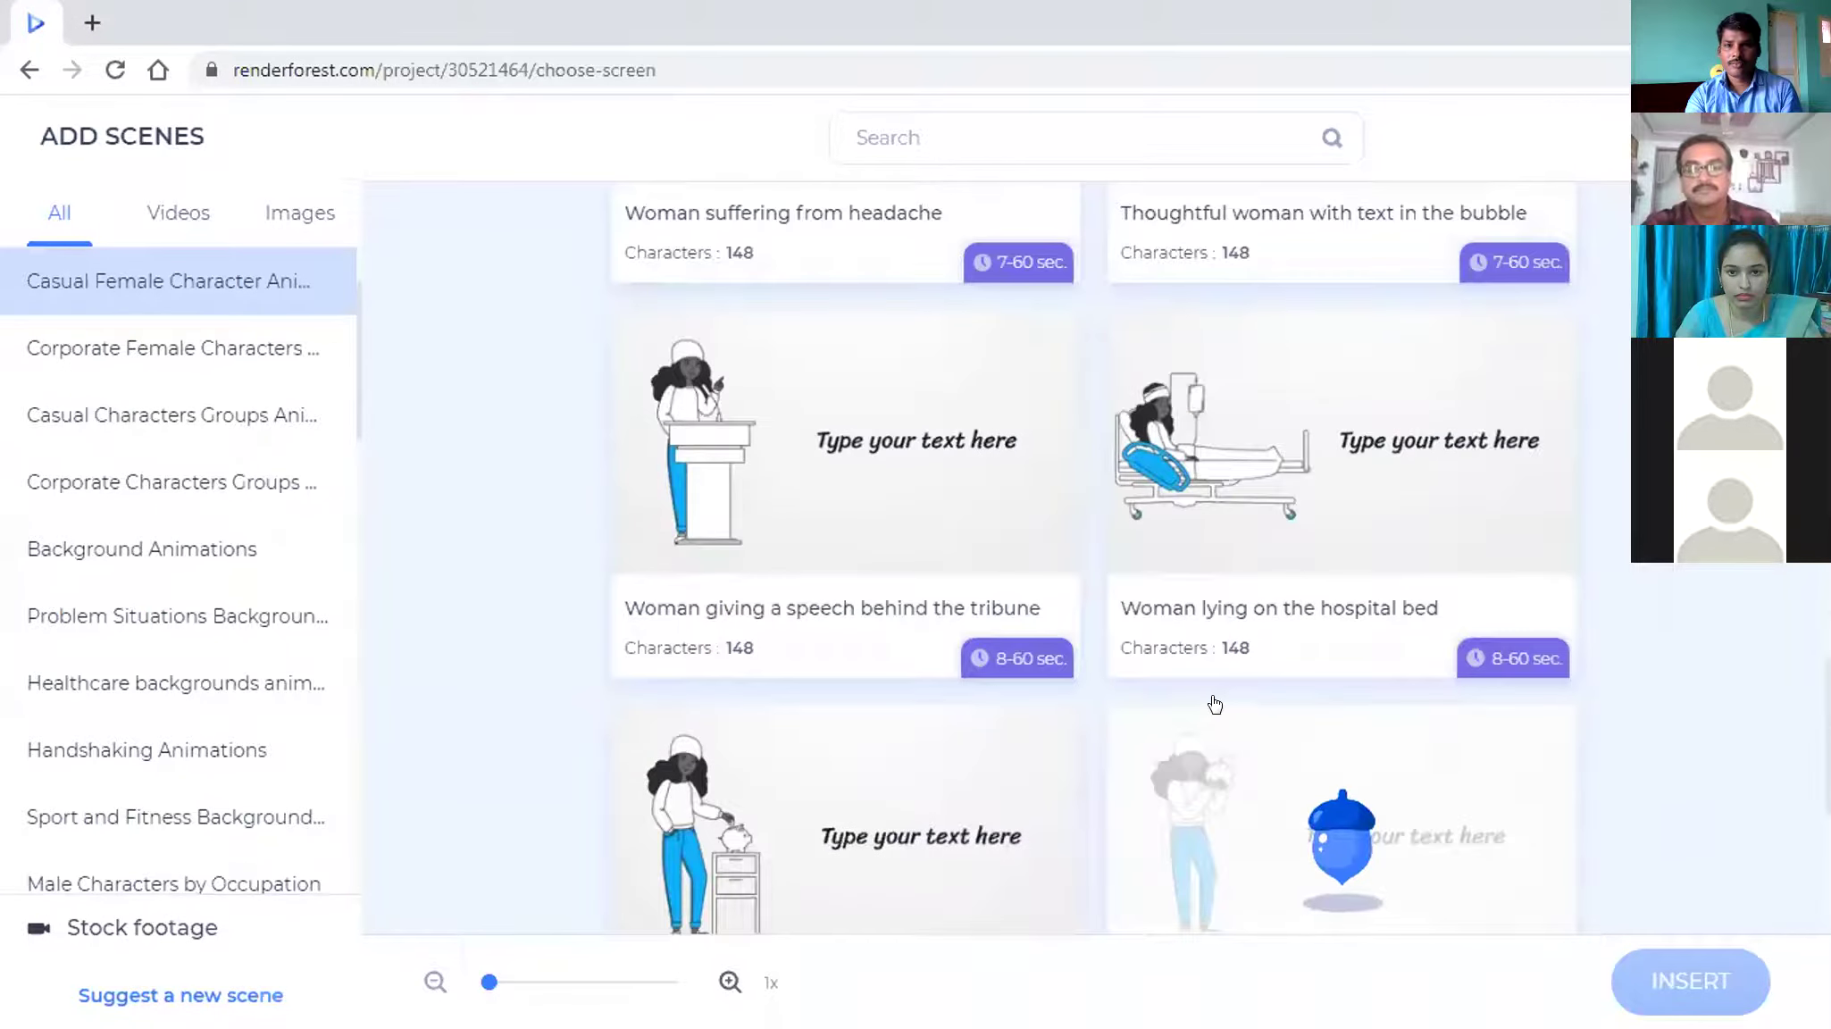
left_click(1281, 443)
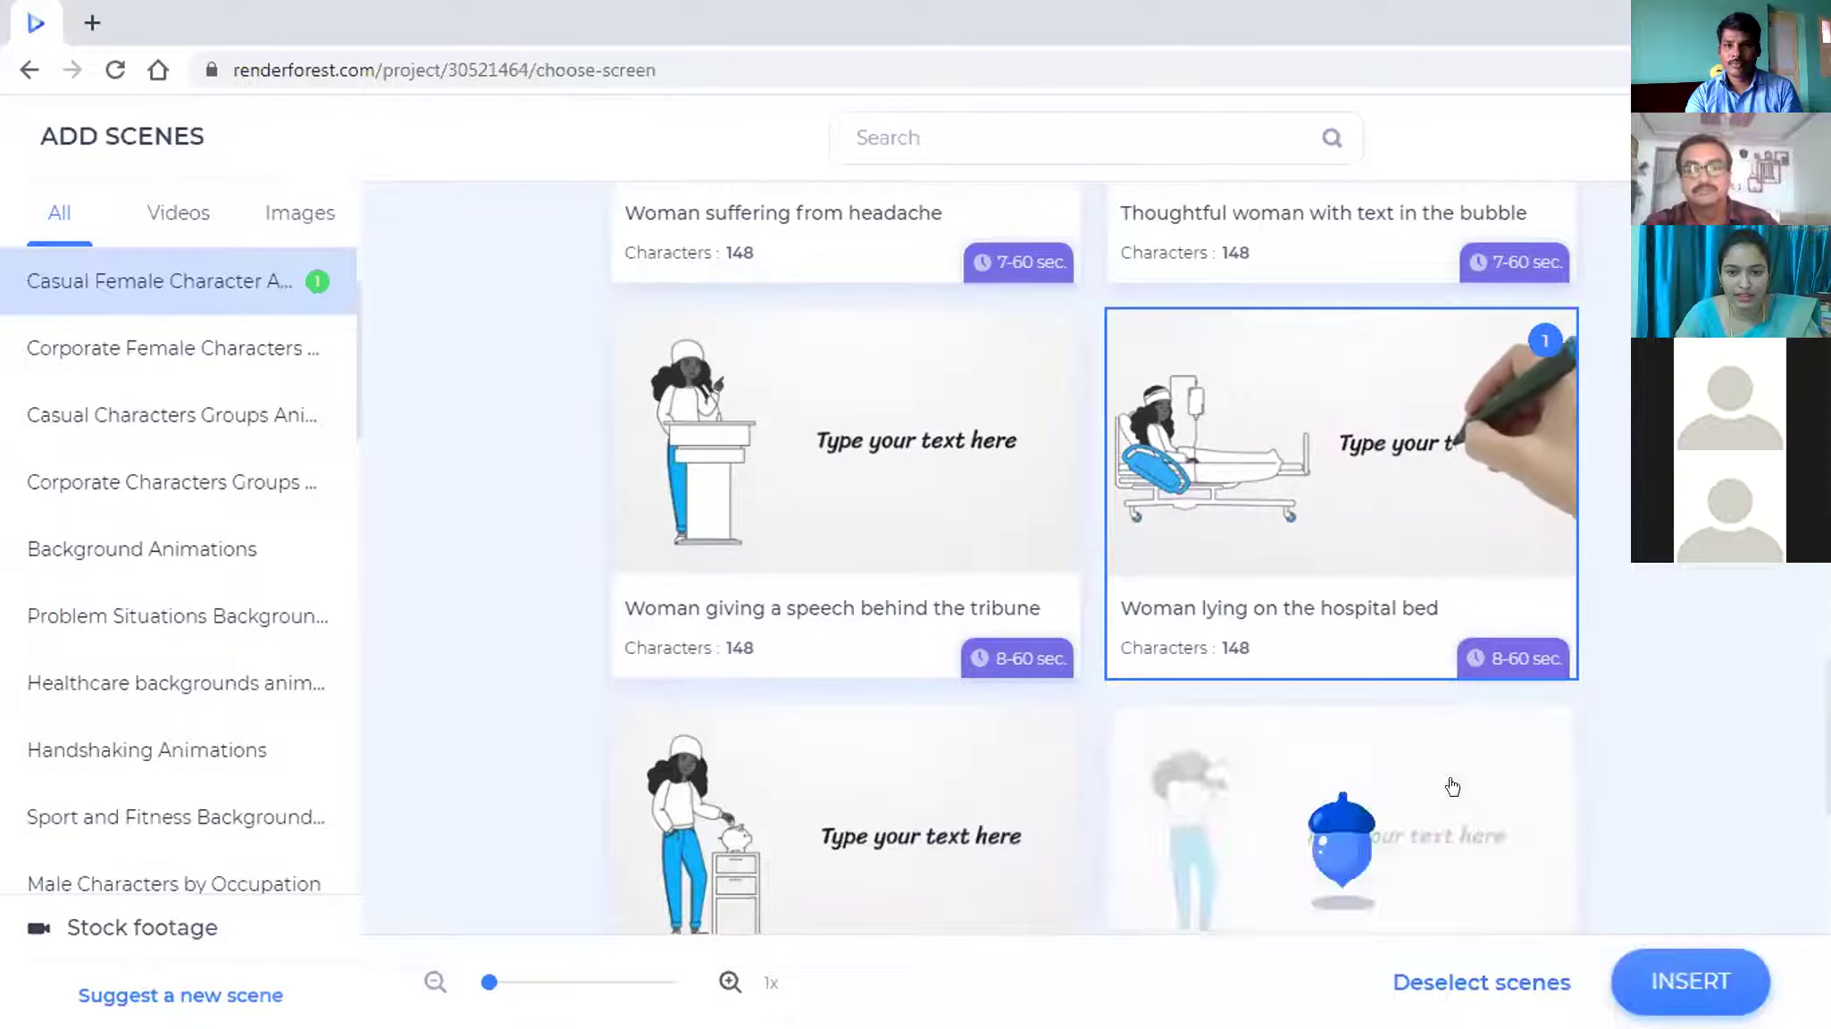
left_click(1683, 981)
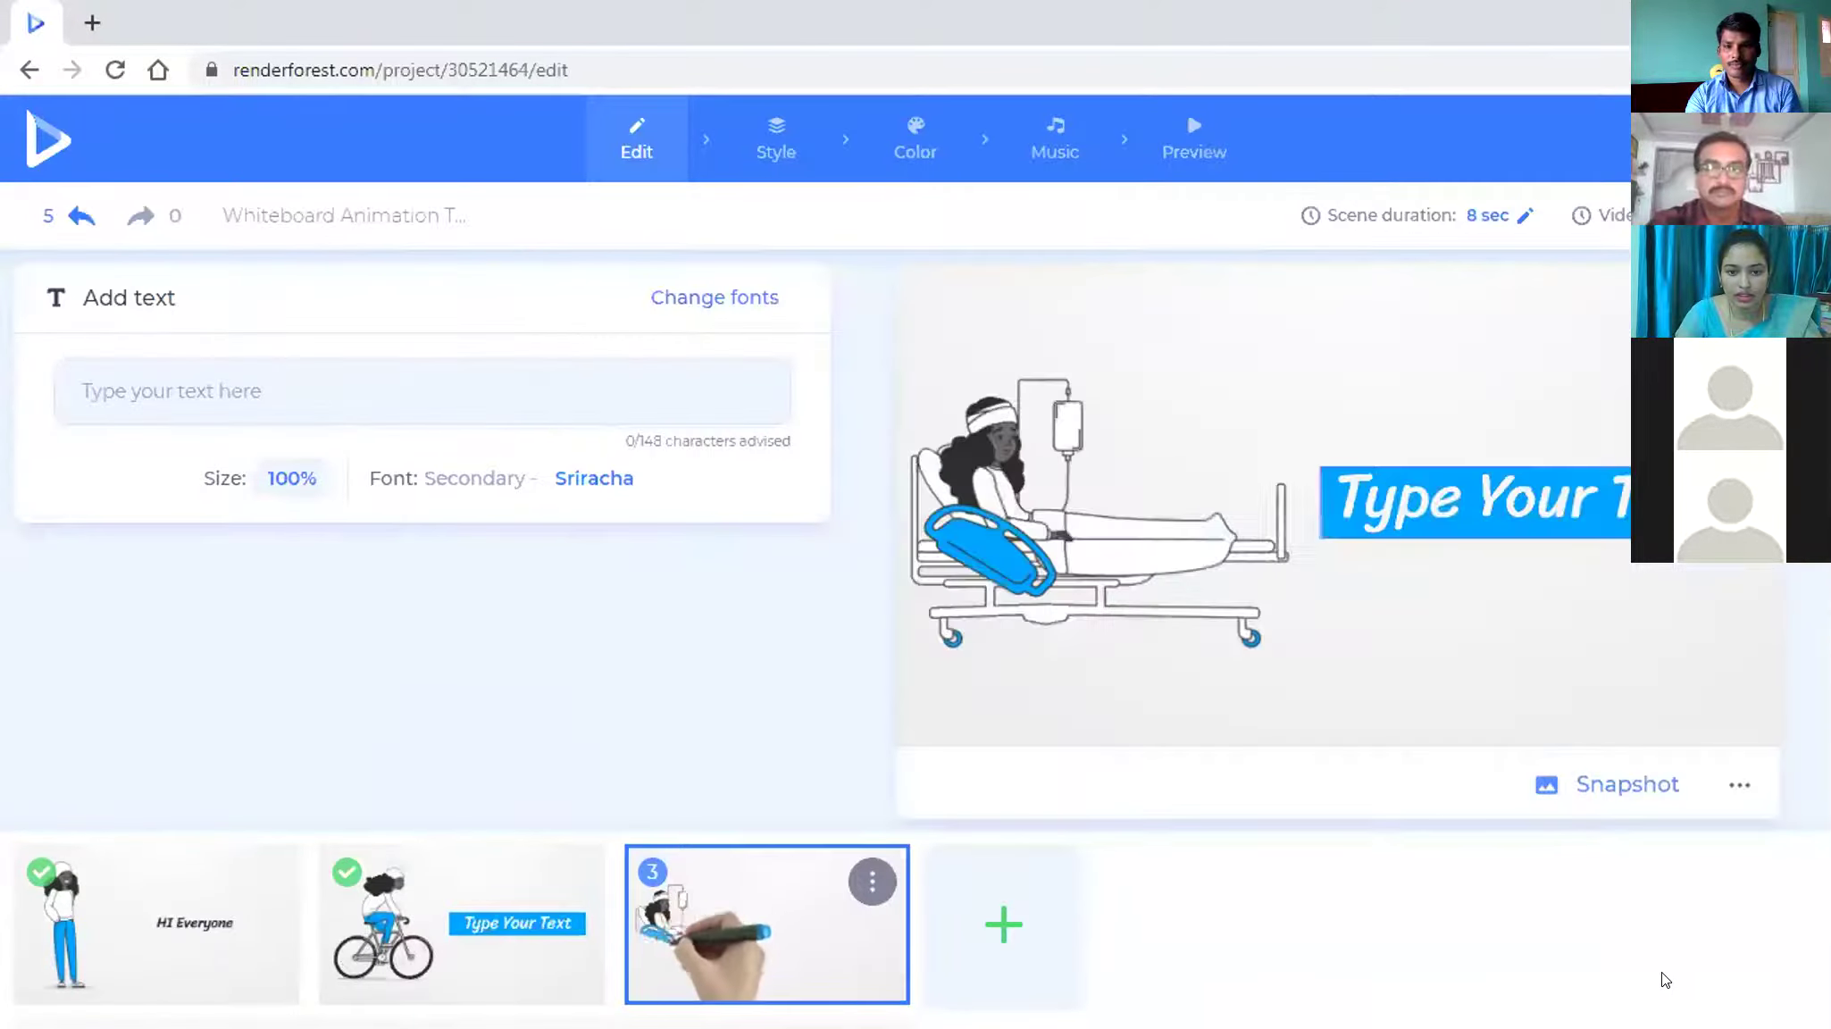
- Set the hospital bed scene's text to "i met with an accident", save it and close its snapshot
left_click(1610, 498)
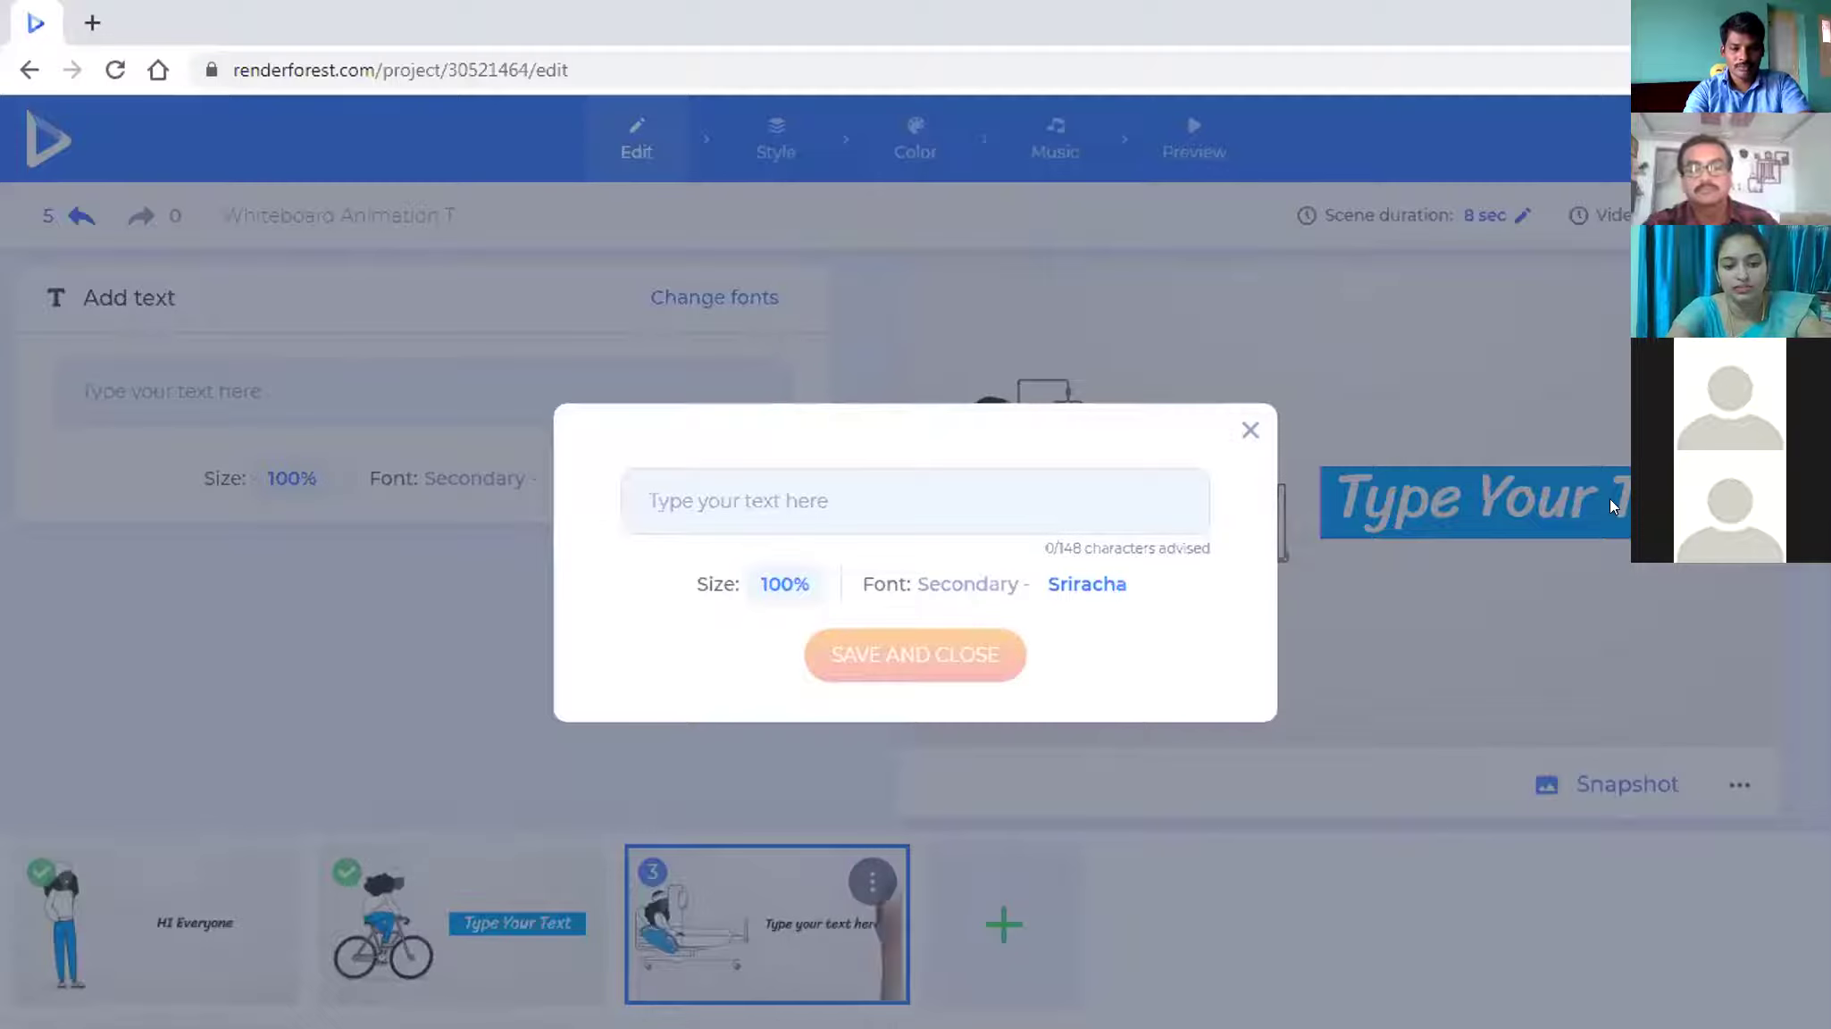
left_click(981, 487)
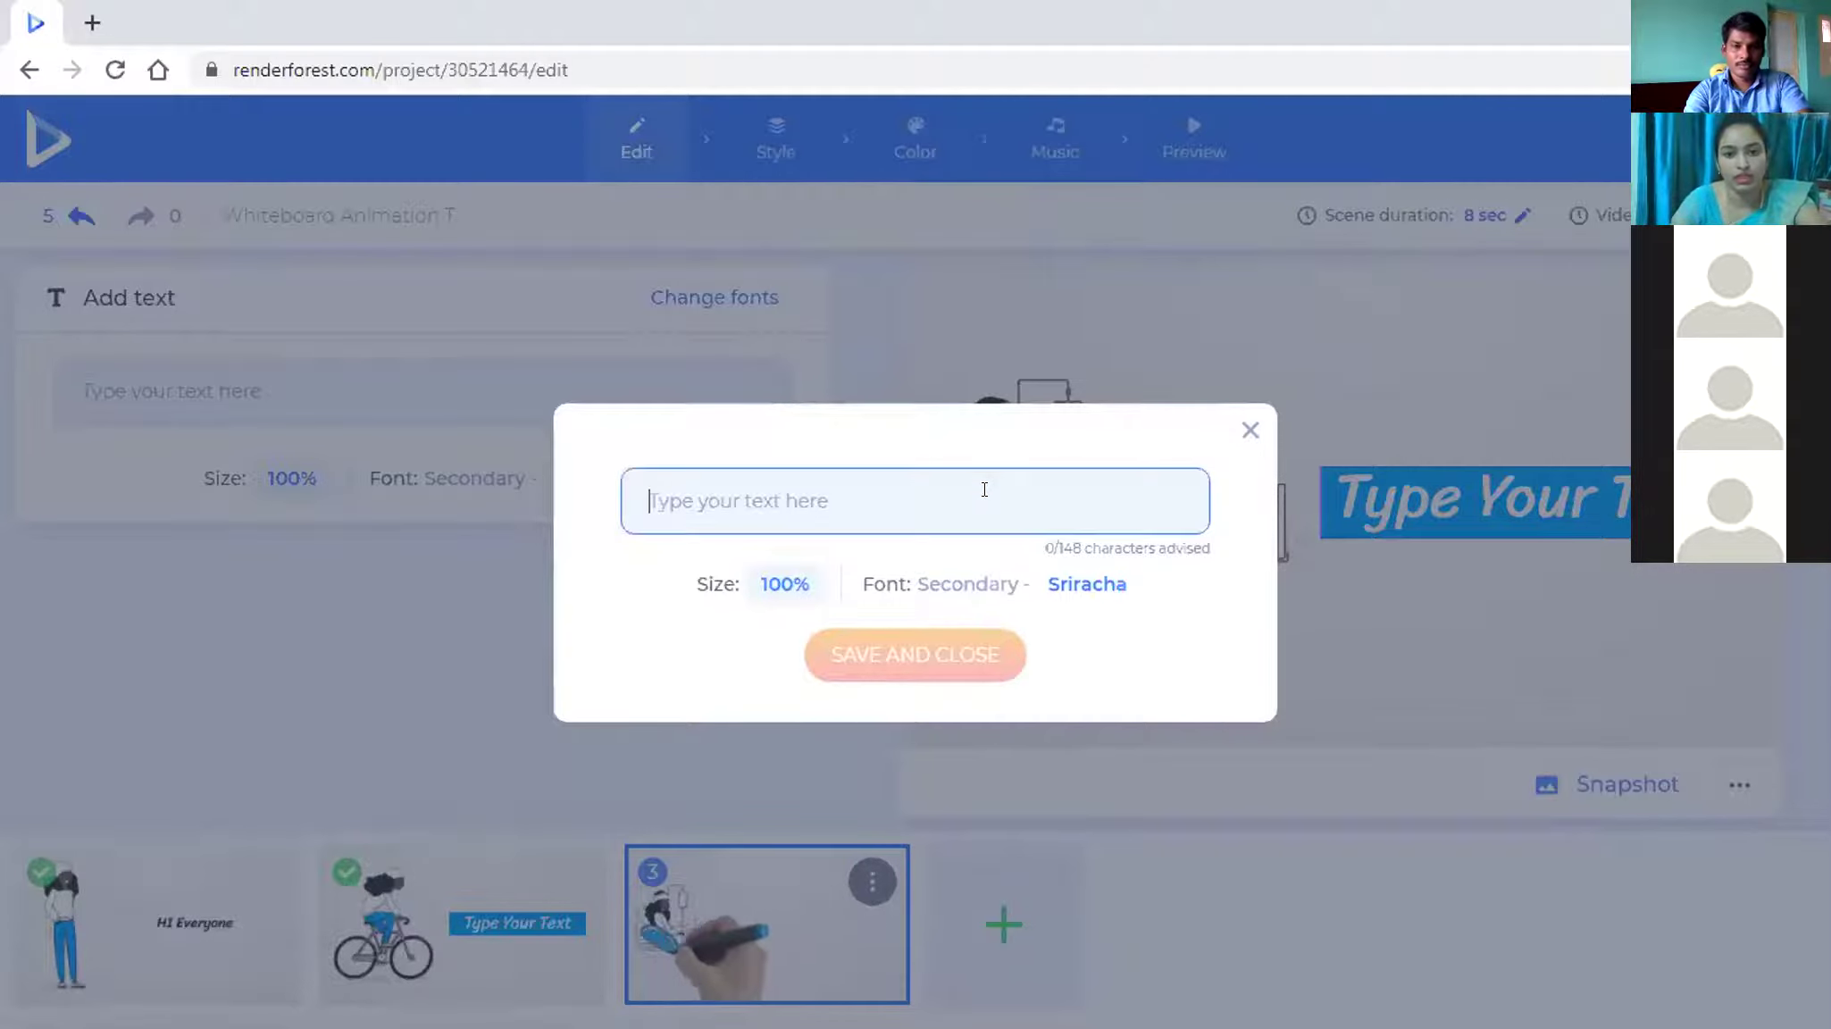
type("i m")
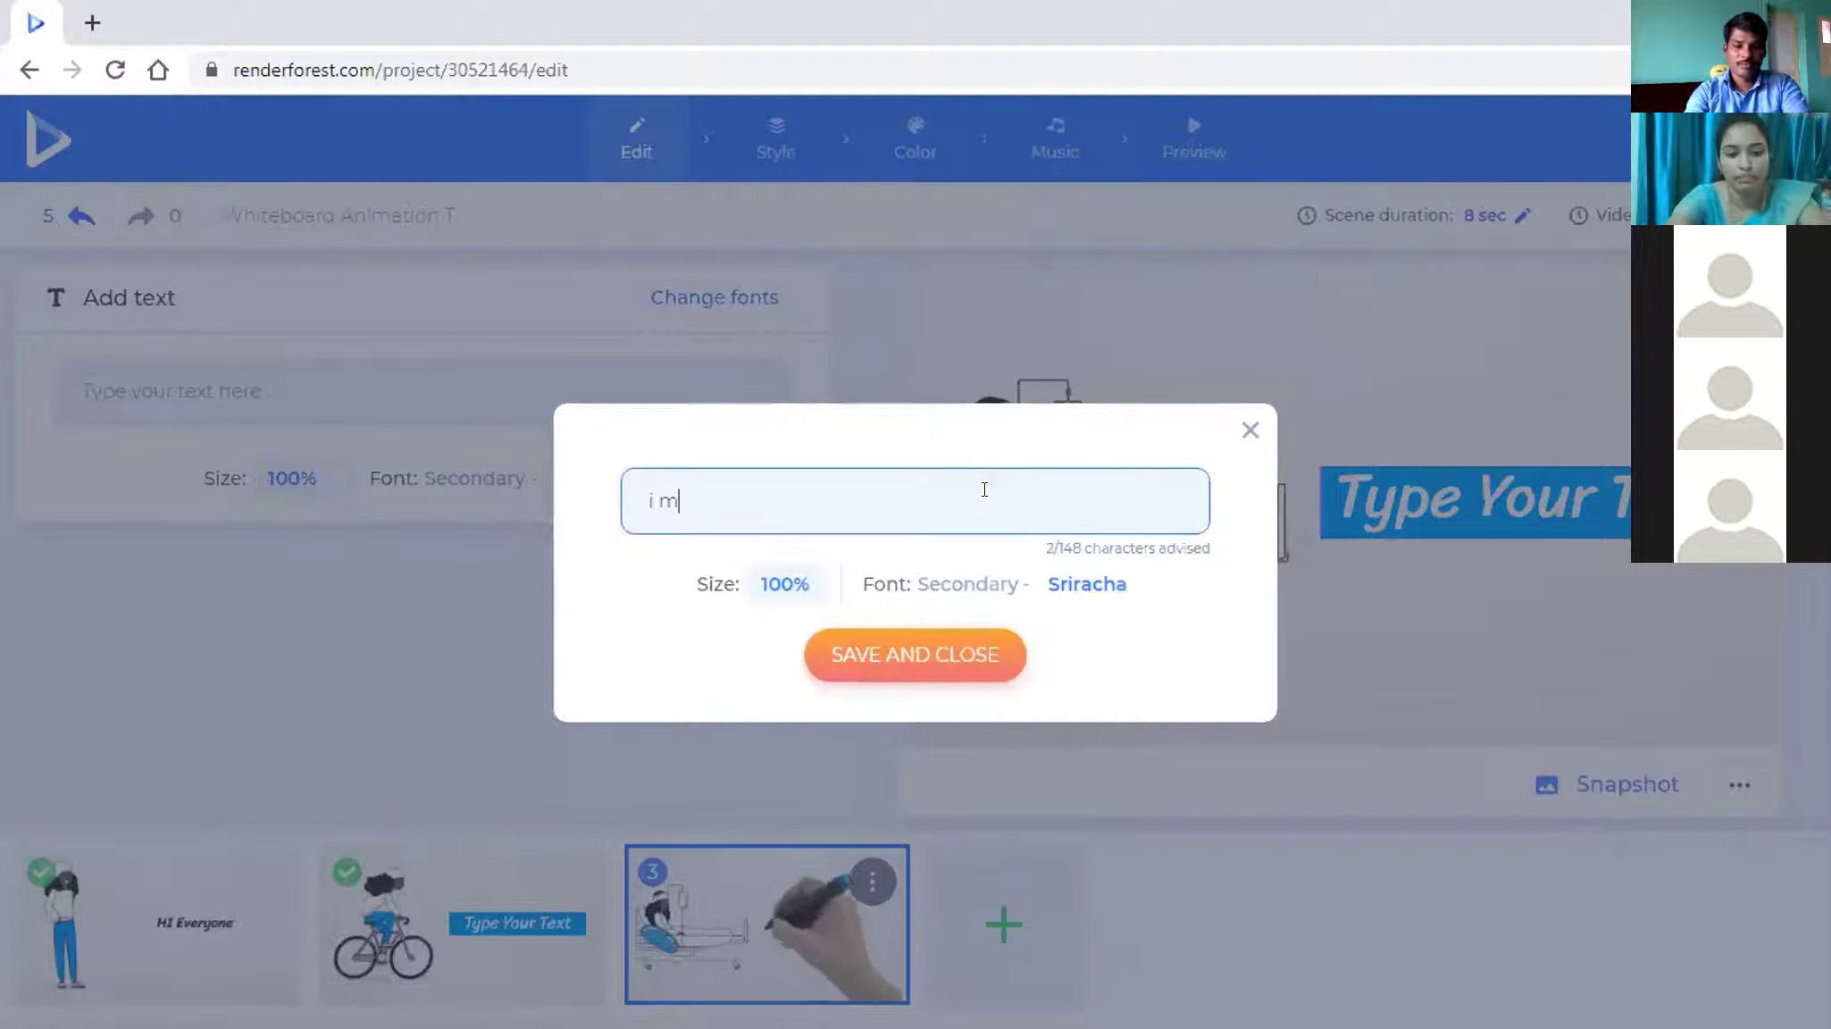
type("et with an")
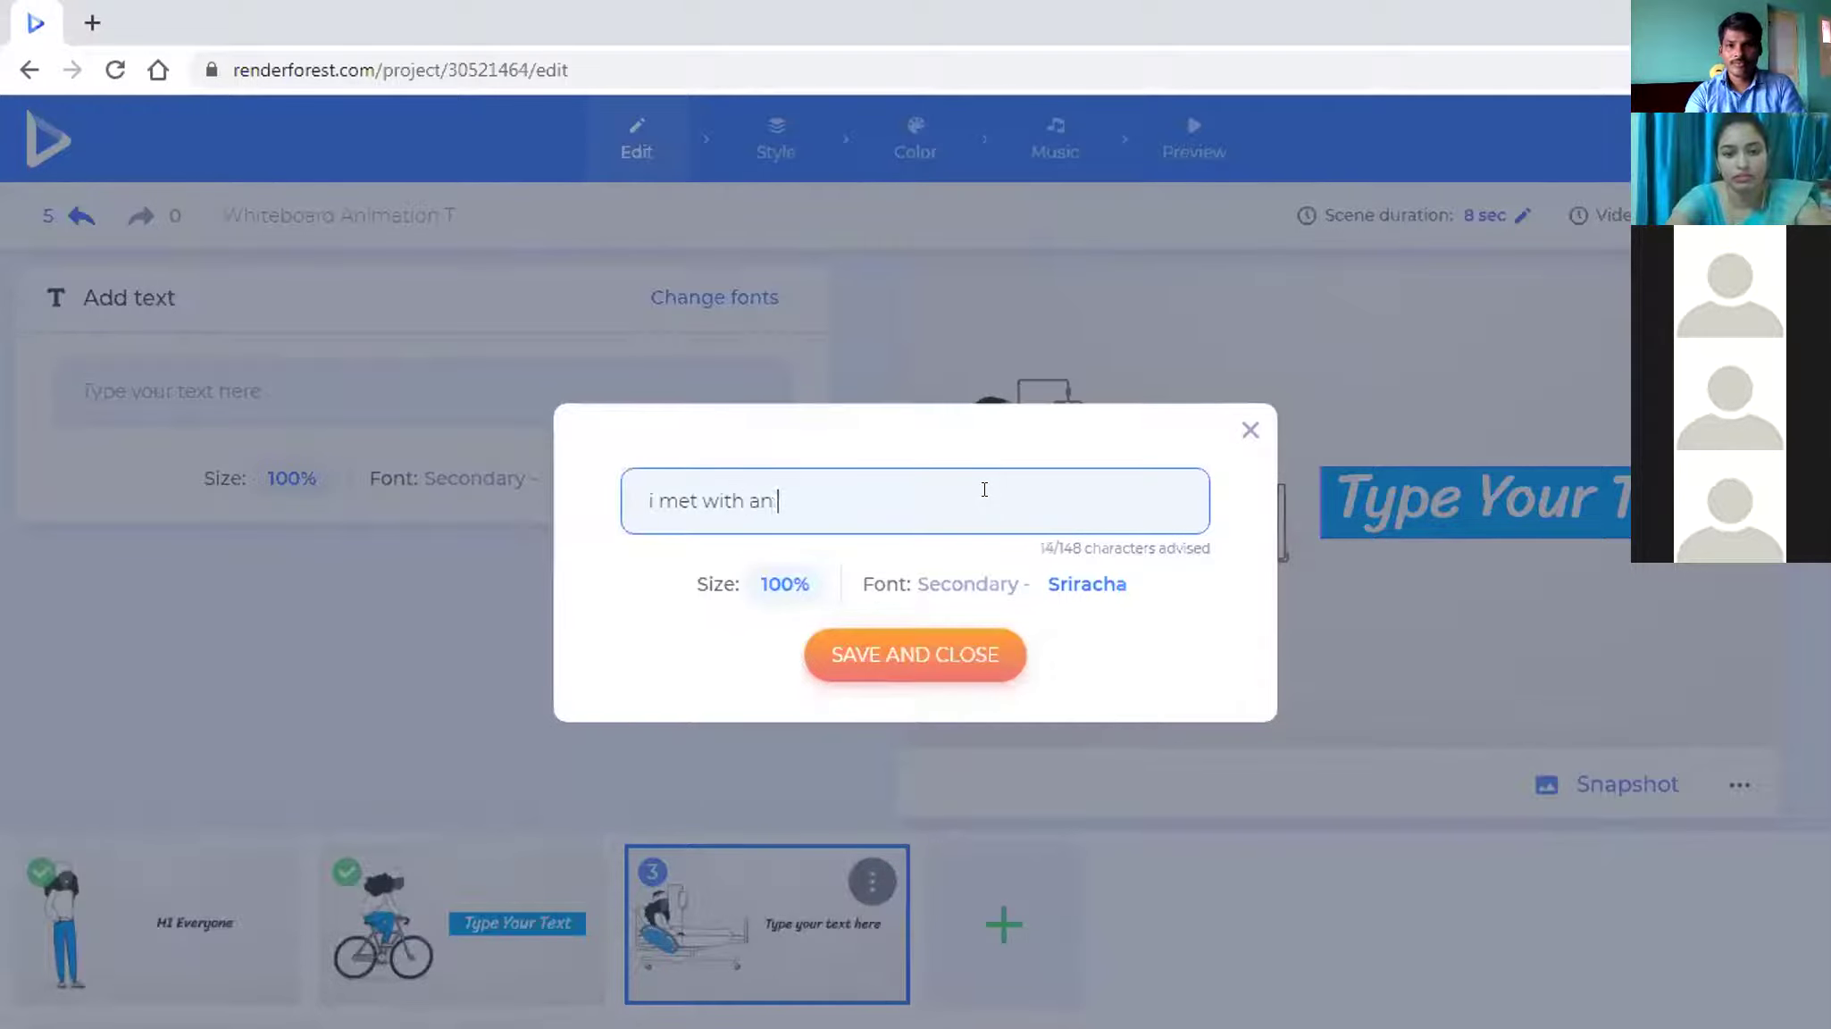
type(" acced")
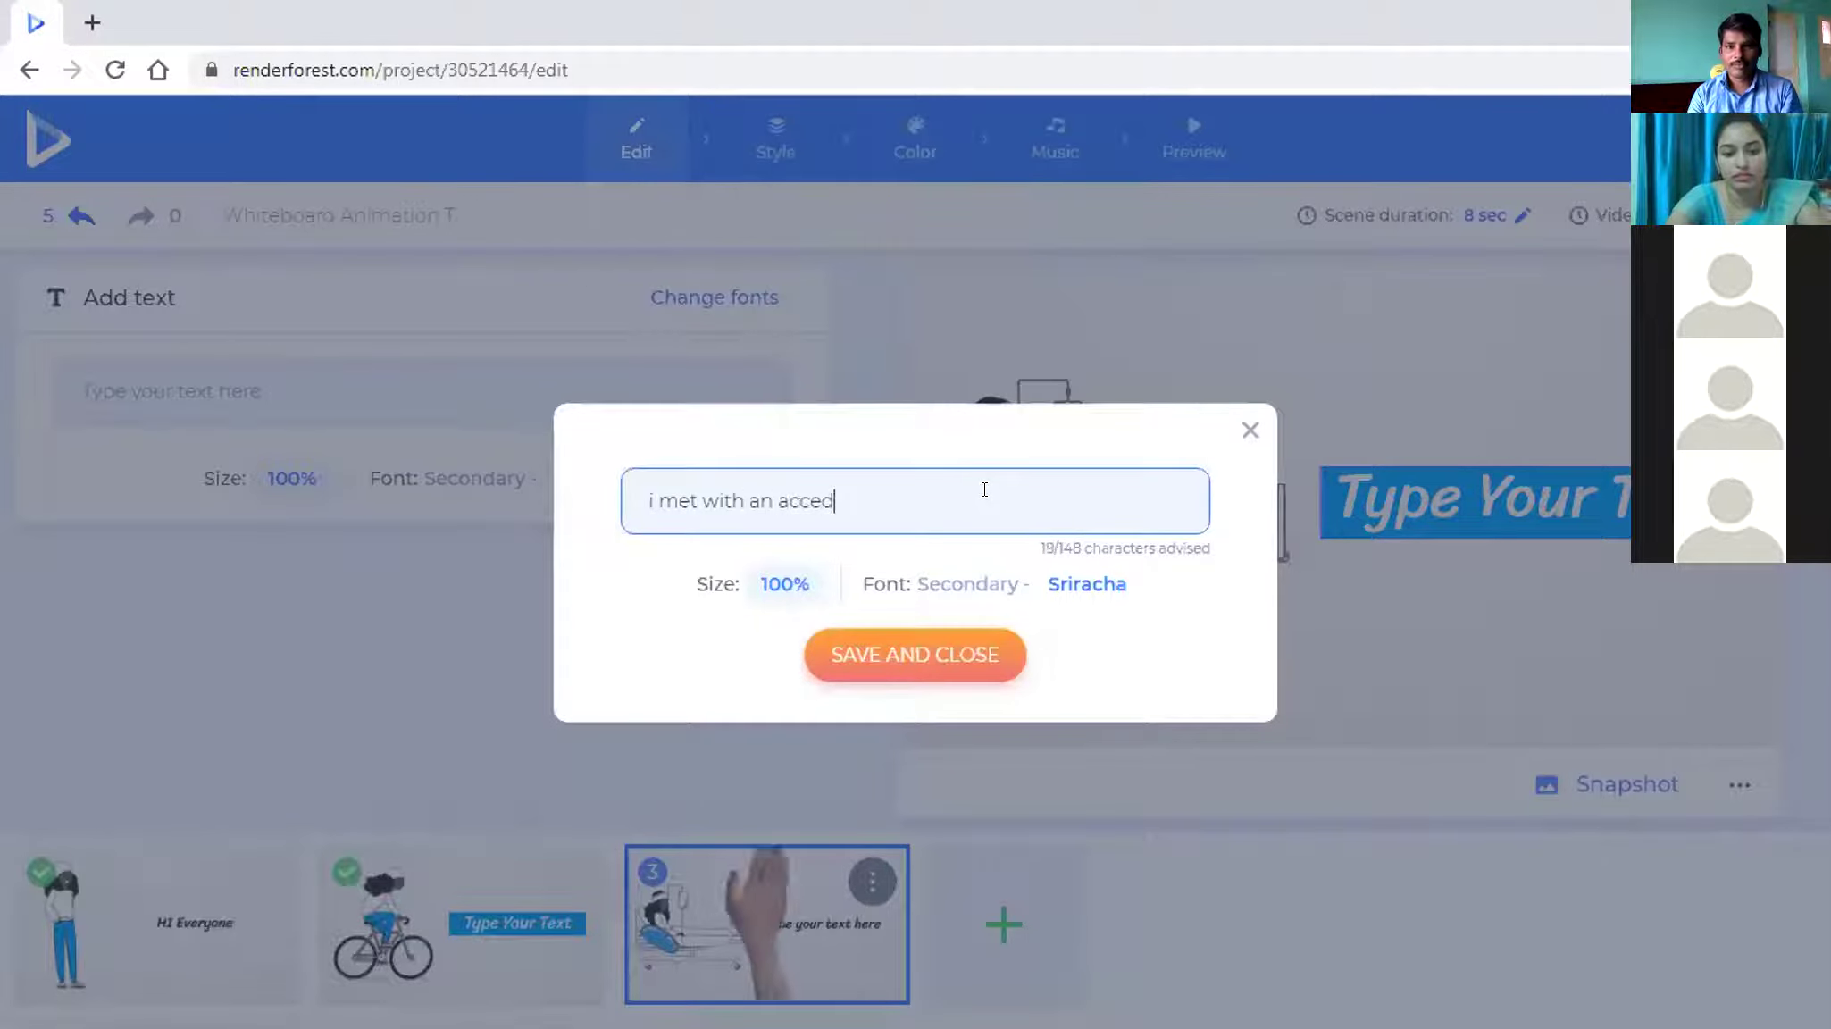
type("ent")
key("BackSpace")
key("BackSpace")
key("BackSpace")
key("BackSpace")
key("BackSpace")
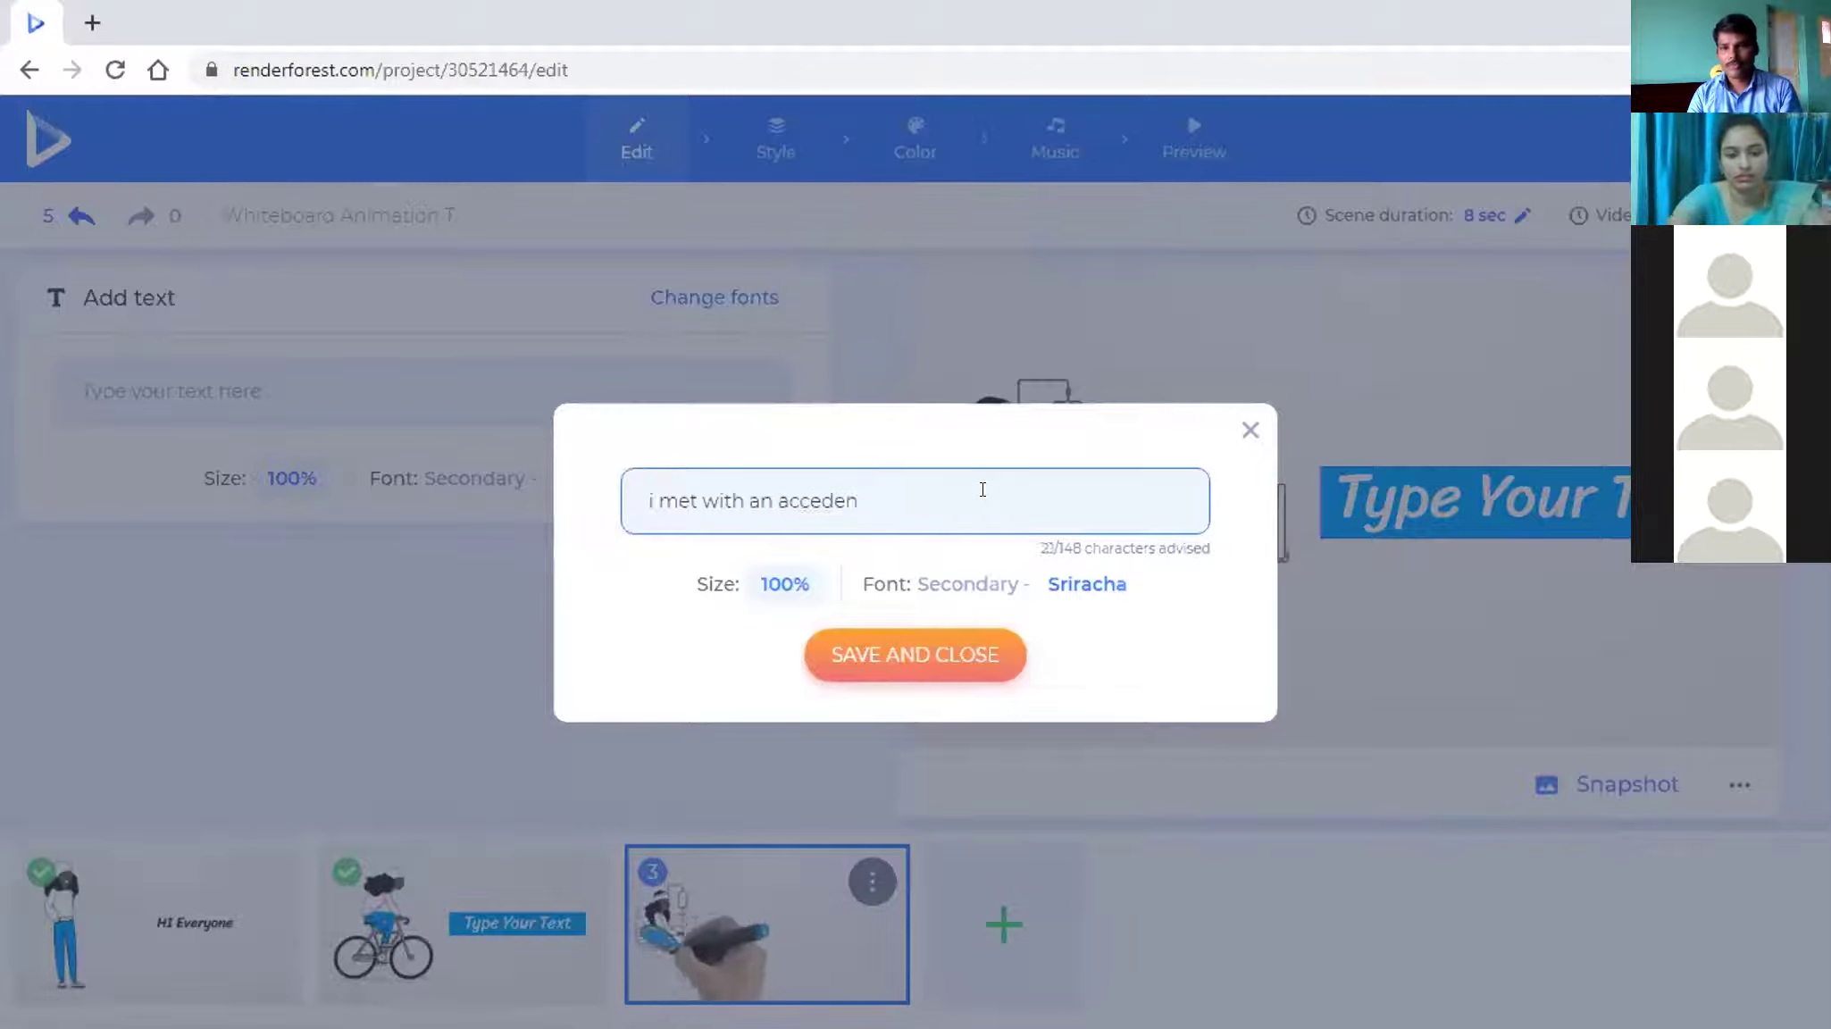
type("ident")
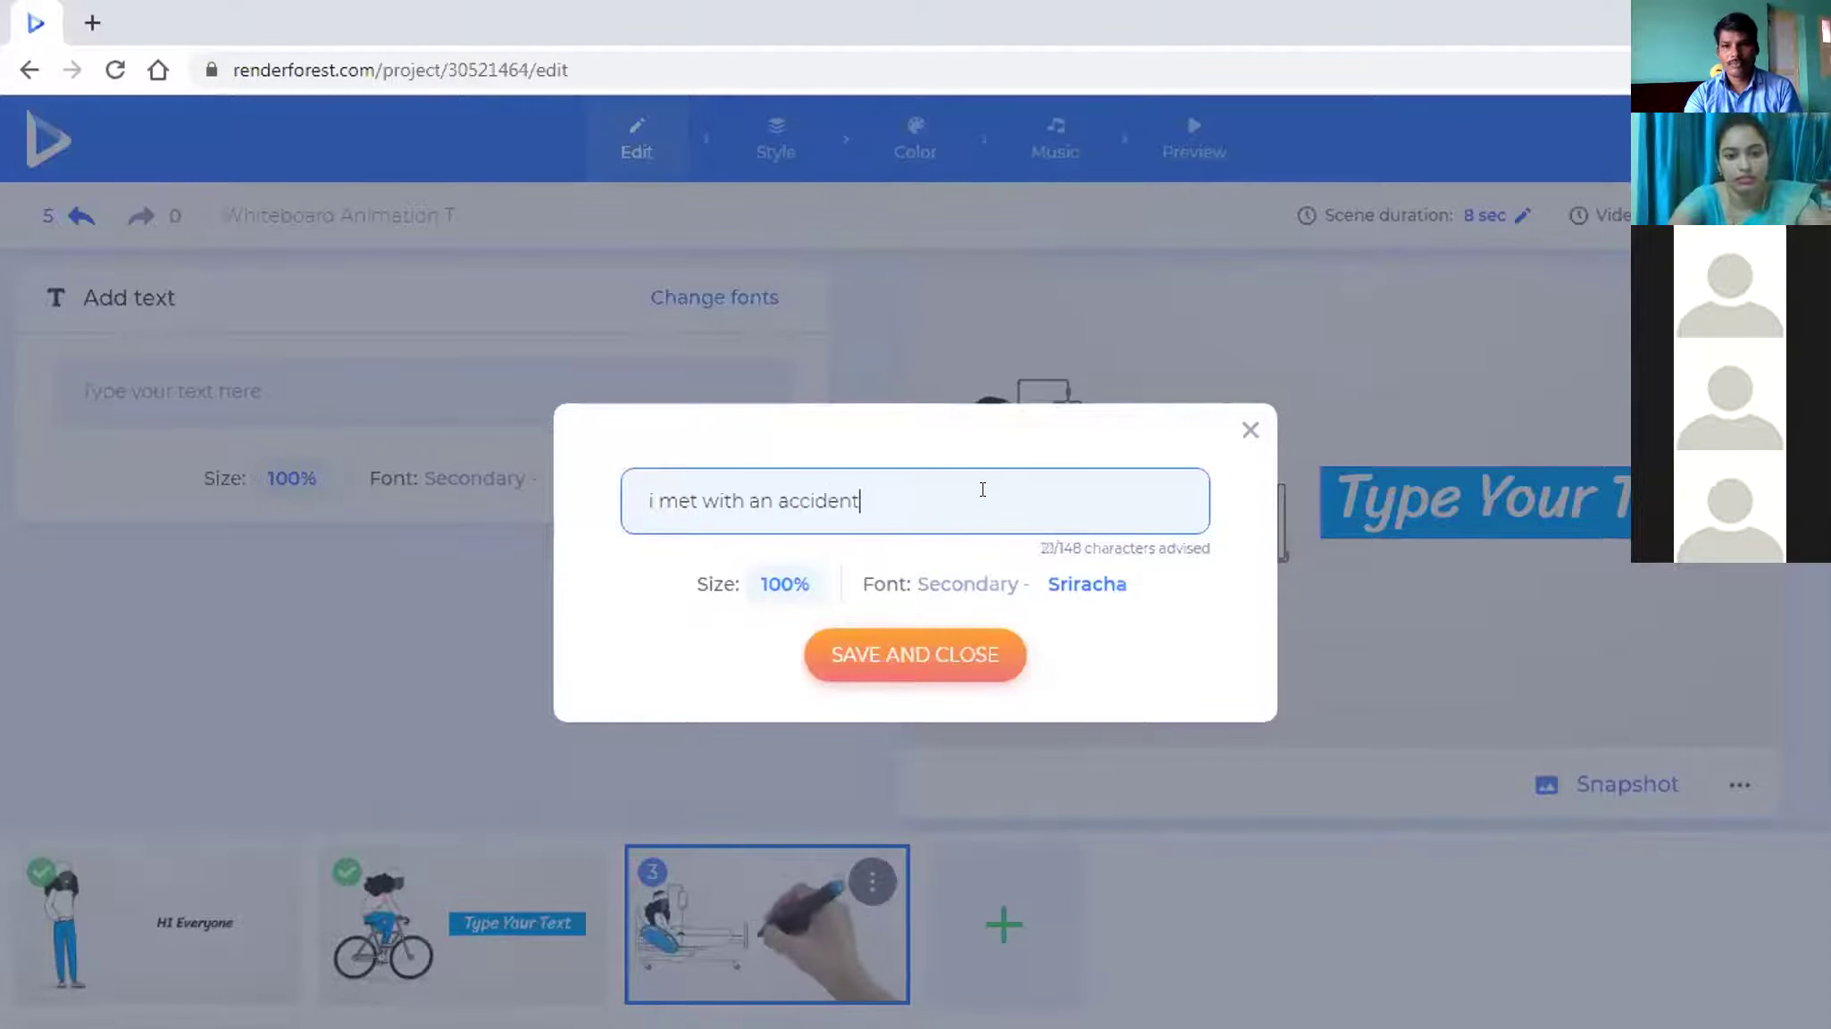
left_click(928, 659)
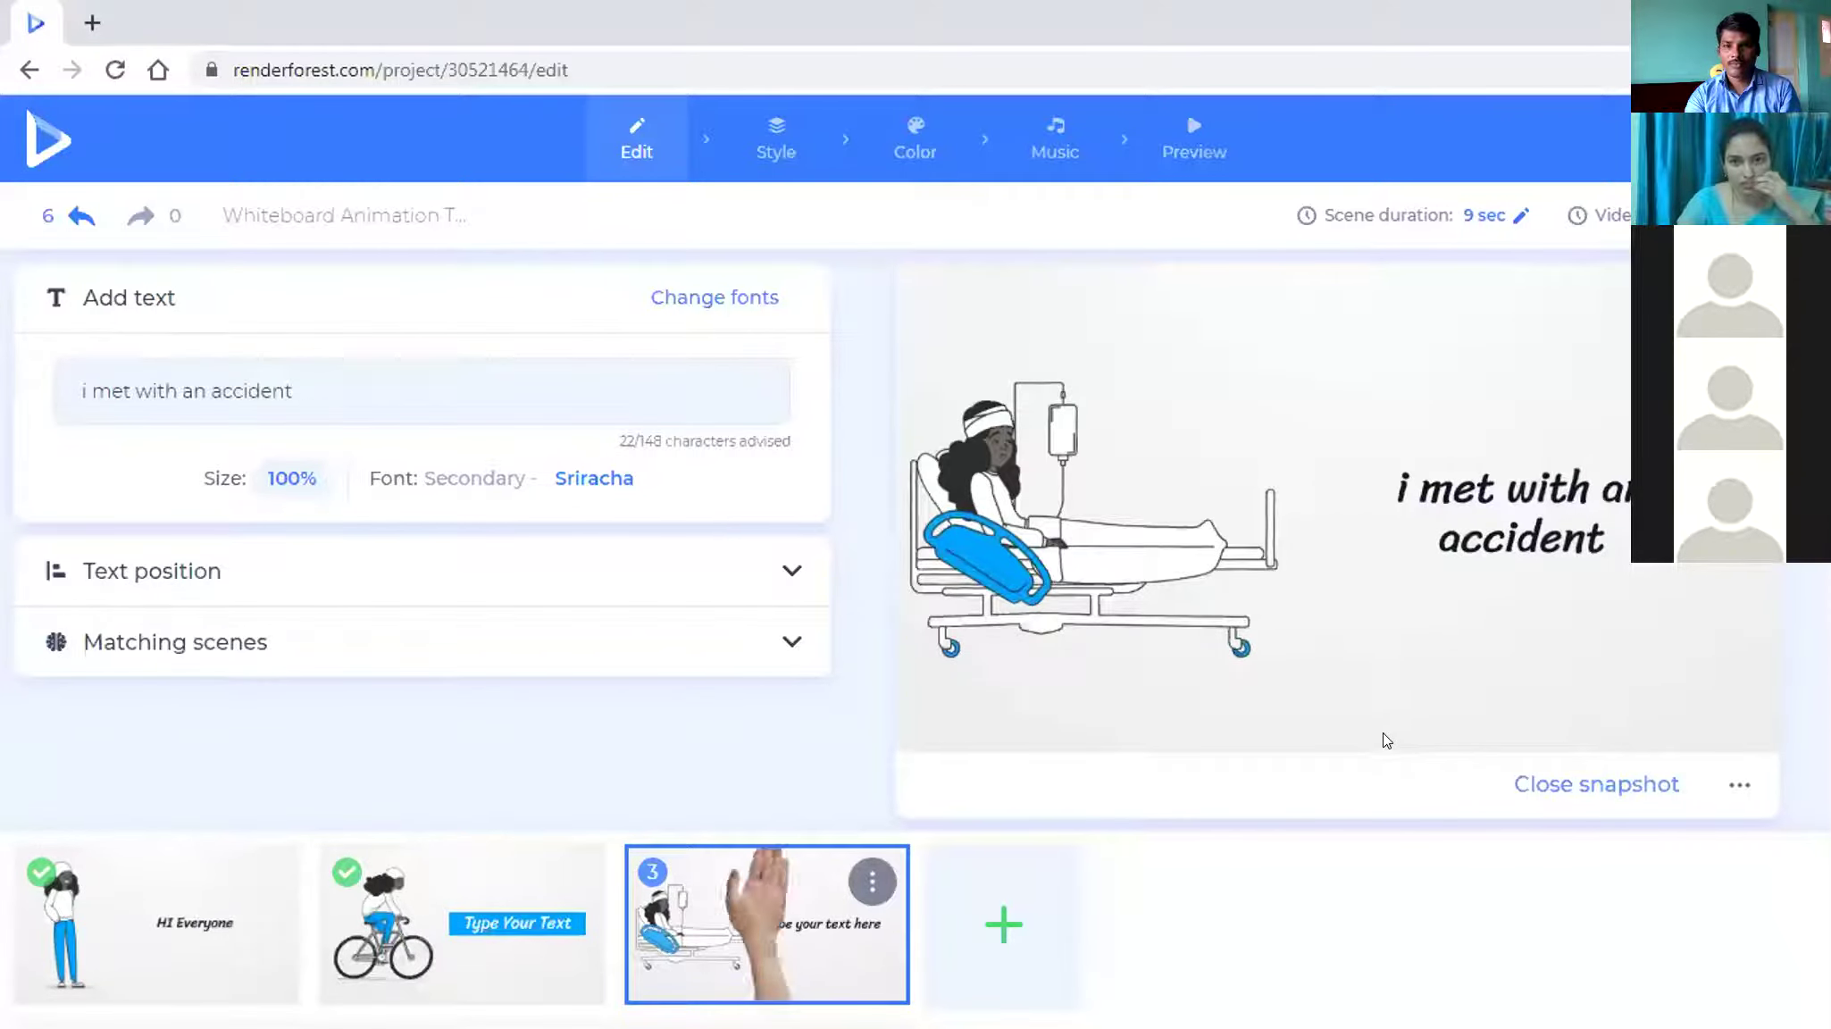
left_click(1596, 783)
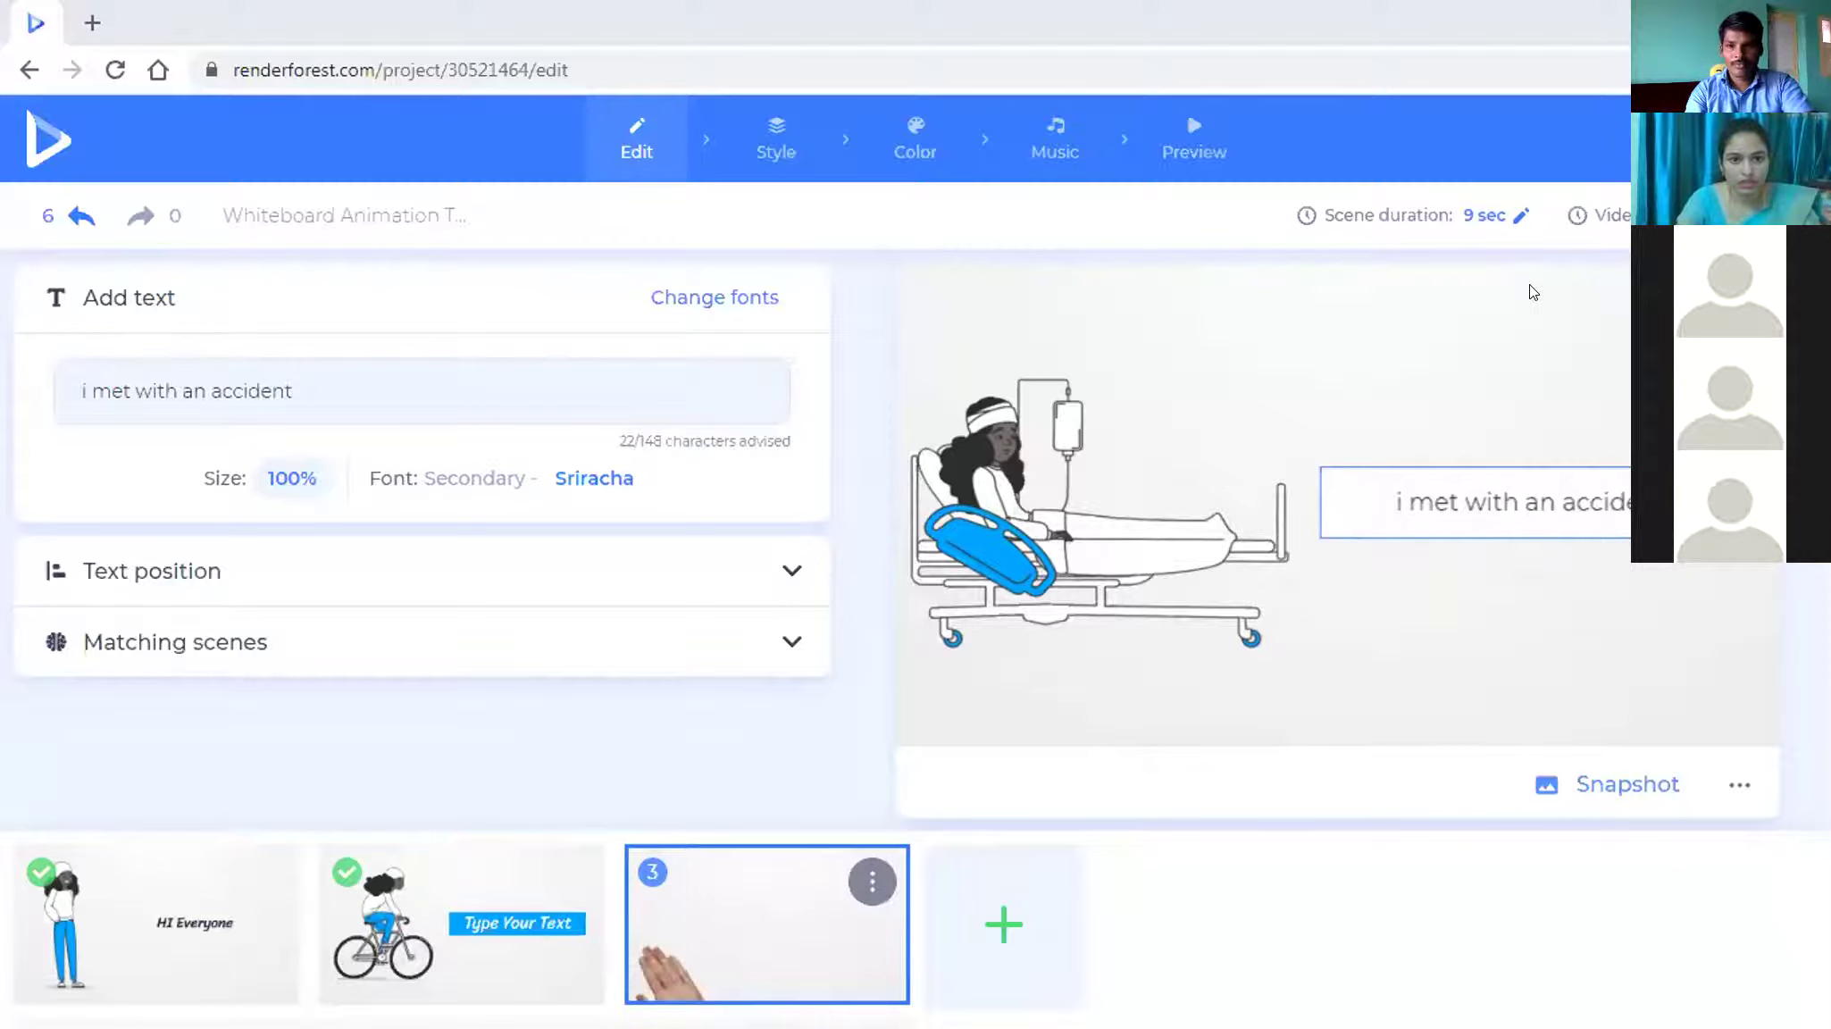
left_click(1735, 785)
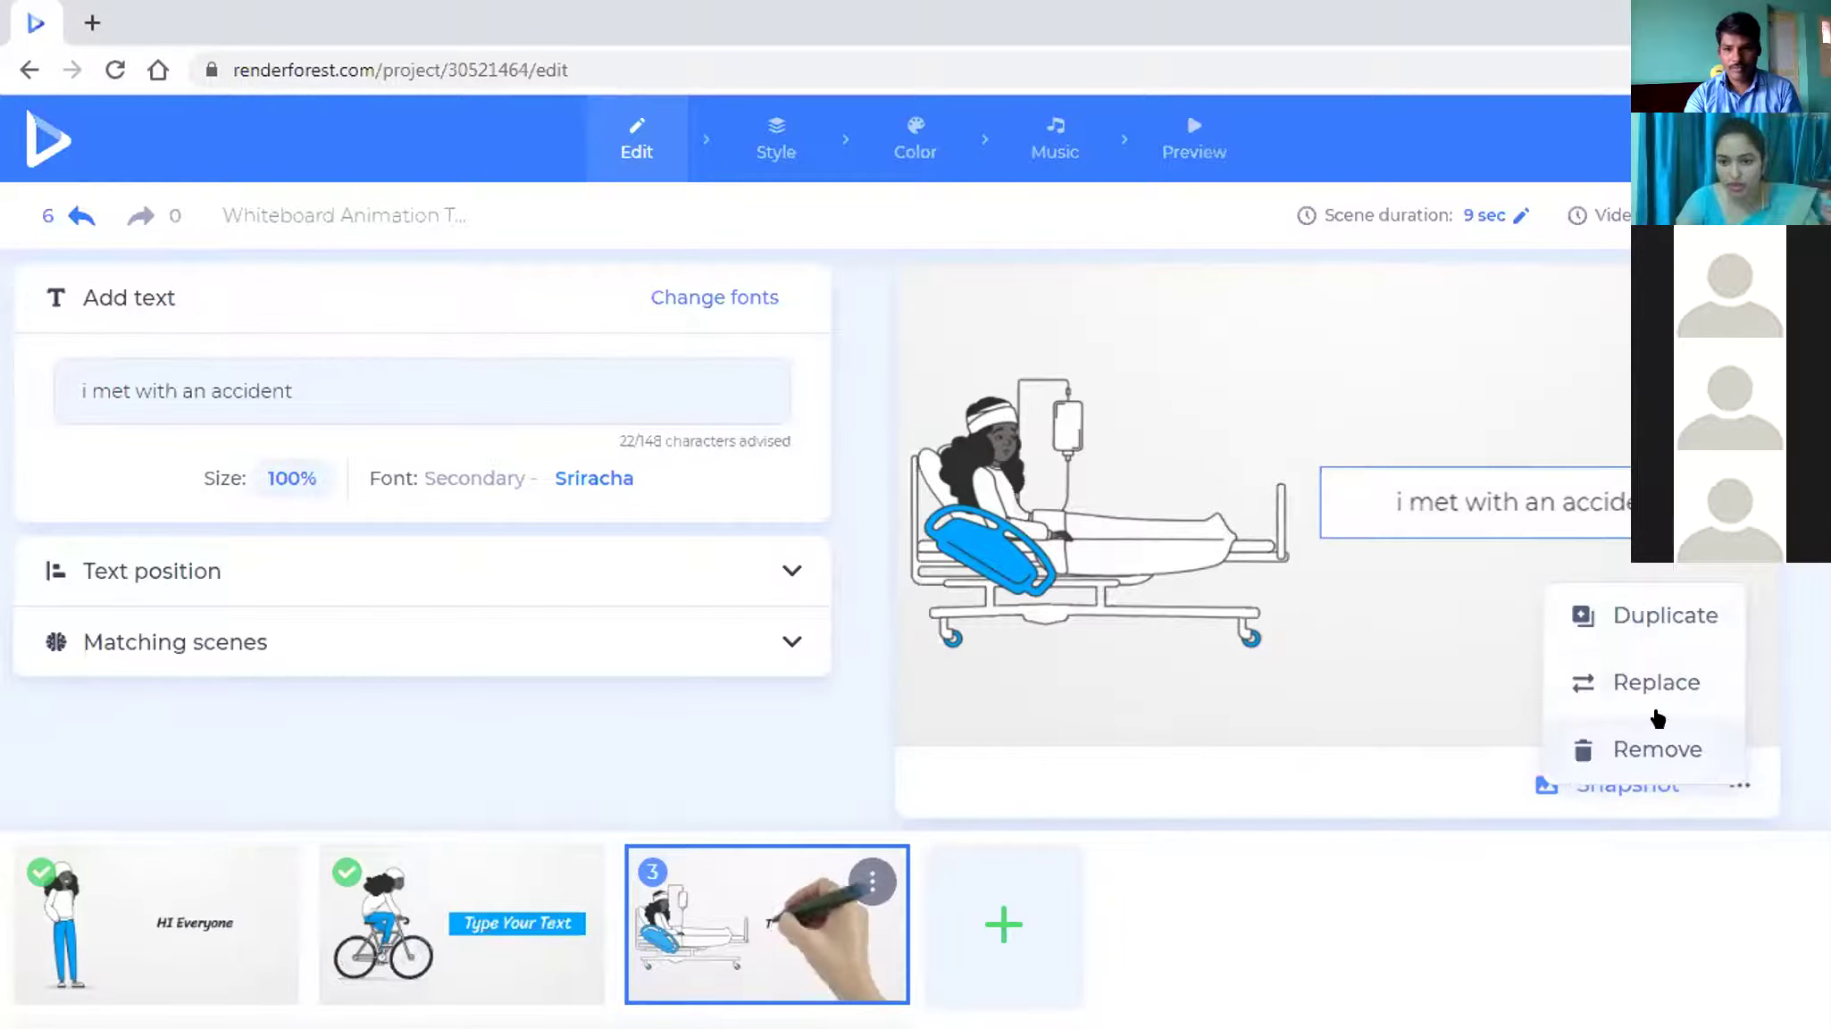
left_click(1504, 870)
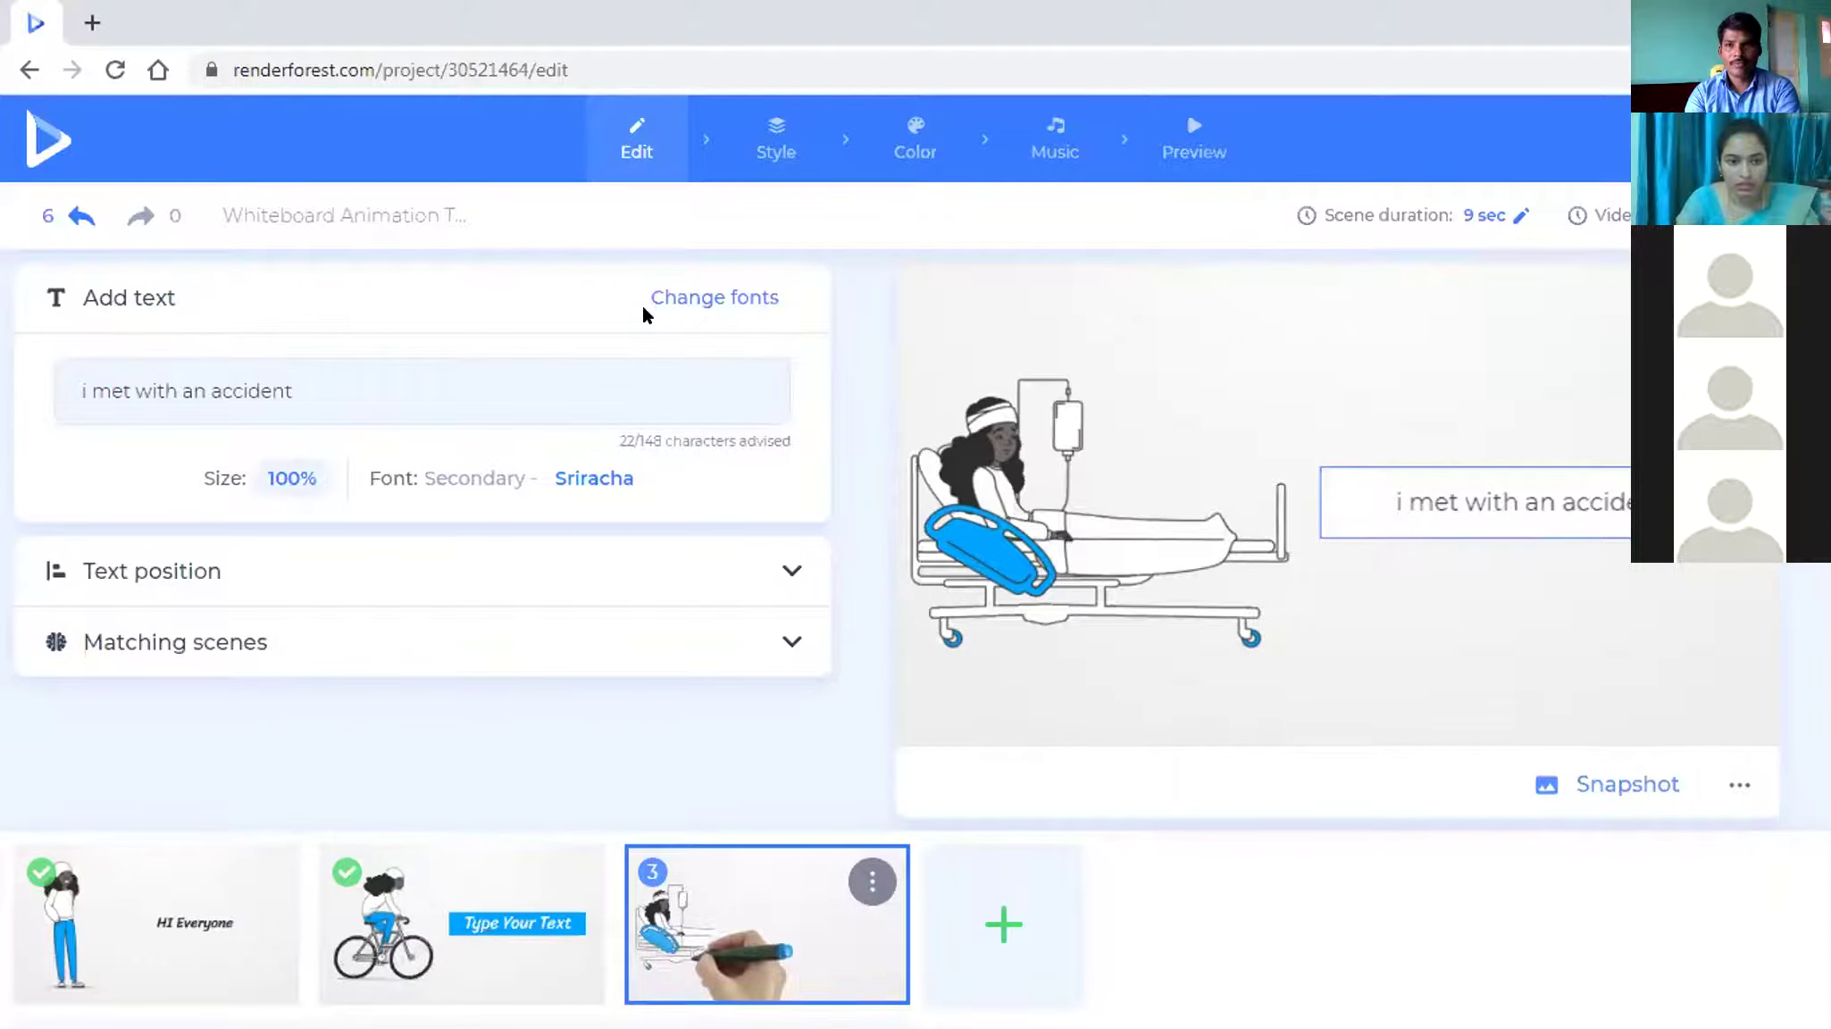
- Add the Woman speaking on the phone emotionally scene from the casual female characters as the fourth scene
mouse_move(789, 940)
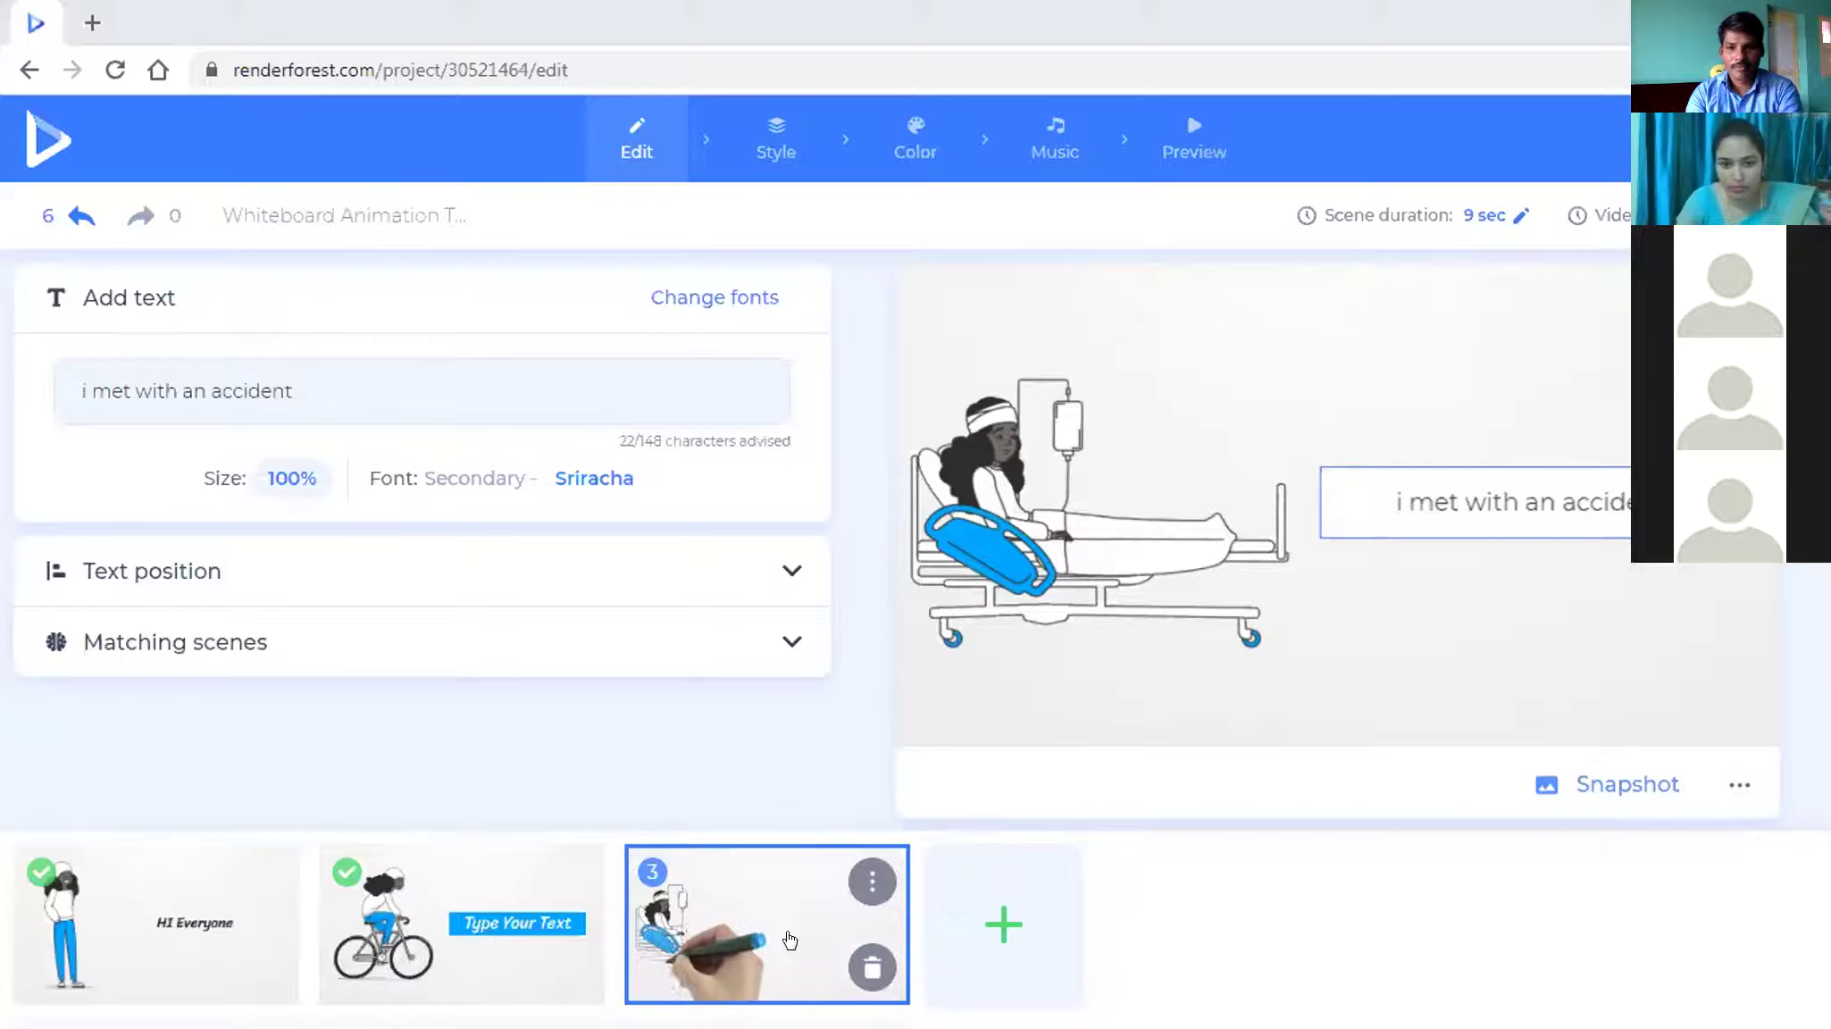
left_click(998, 929)
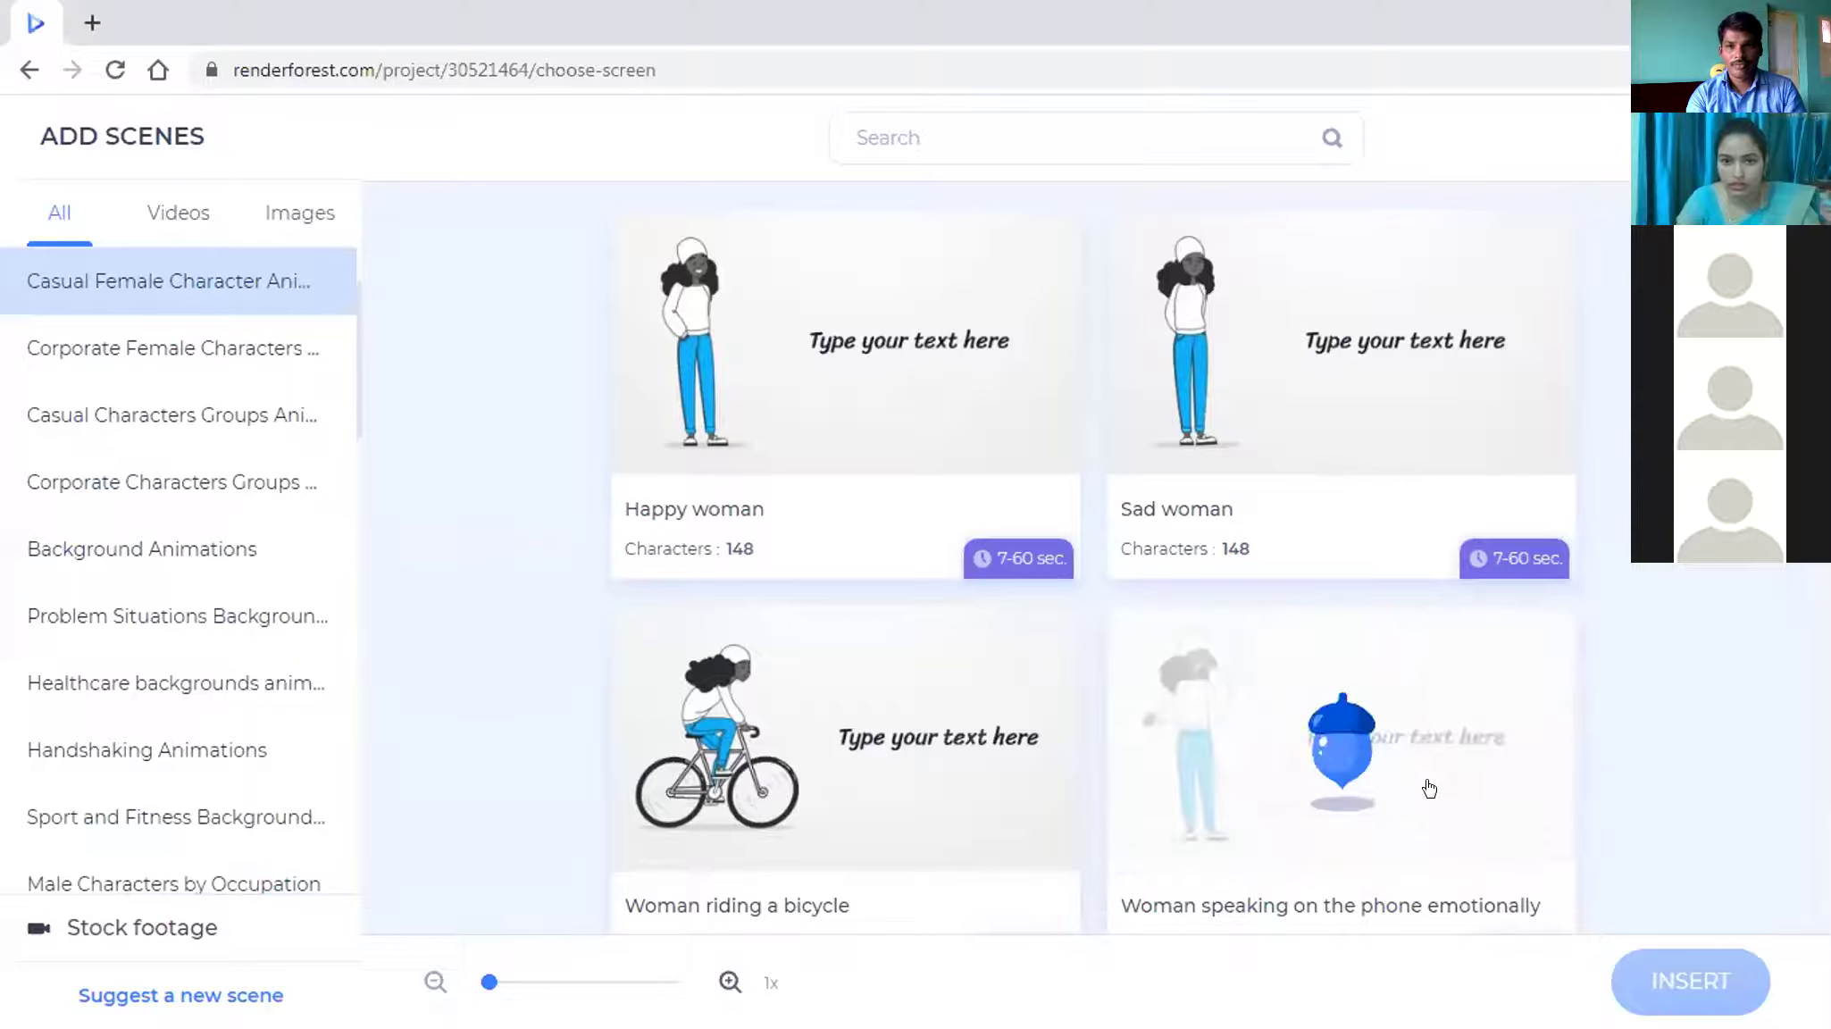
left_click(1467, 813)
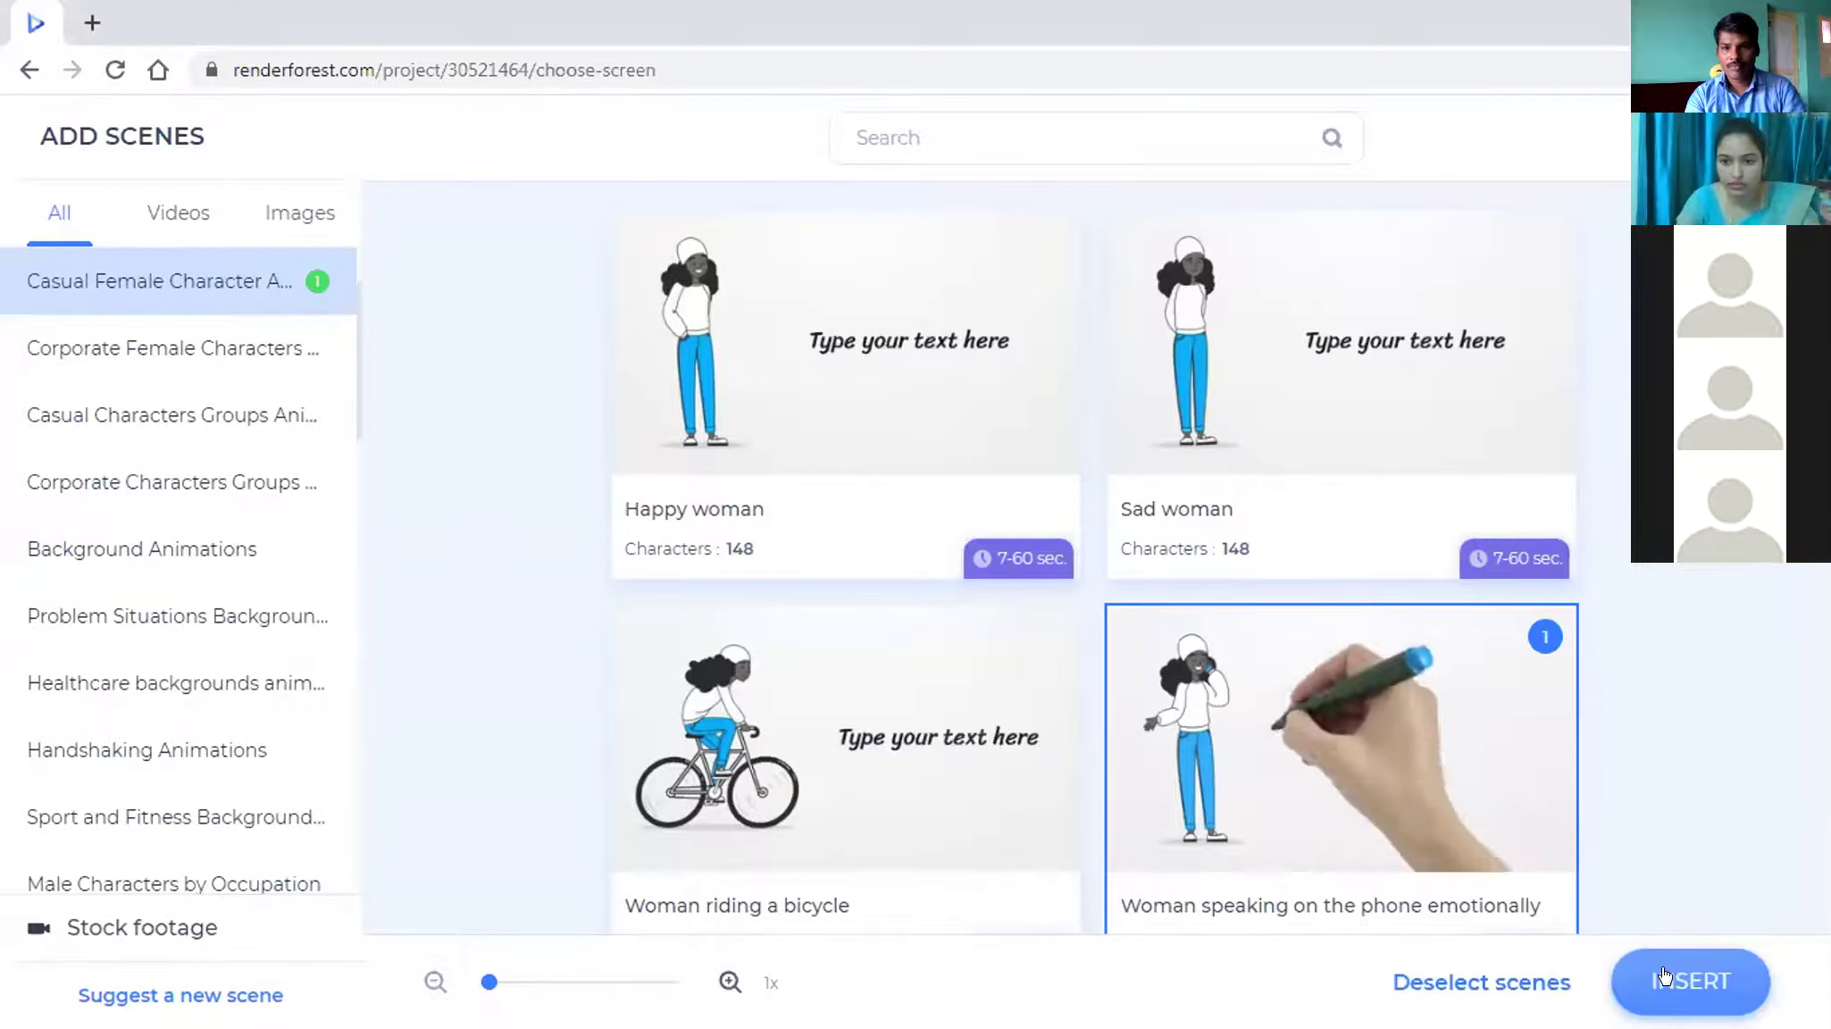
left_click(1662, 978)
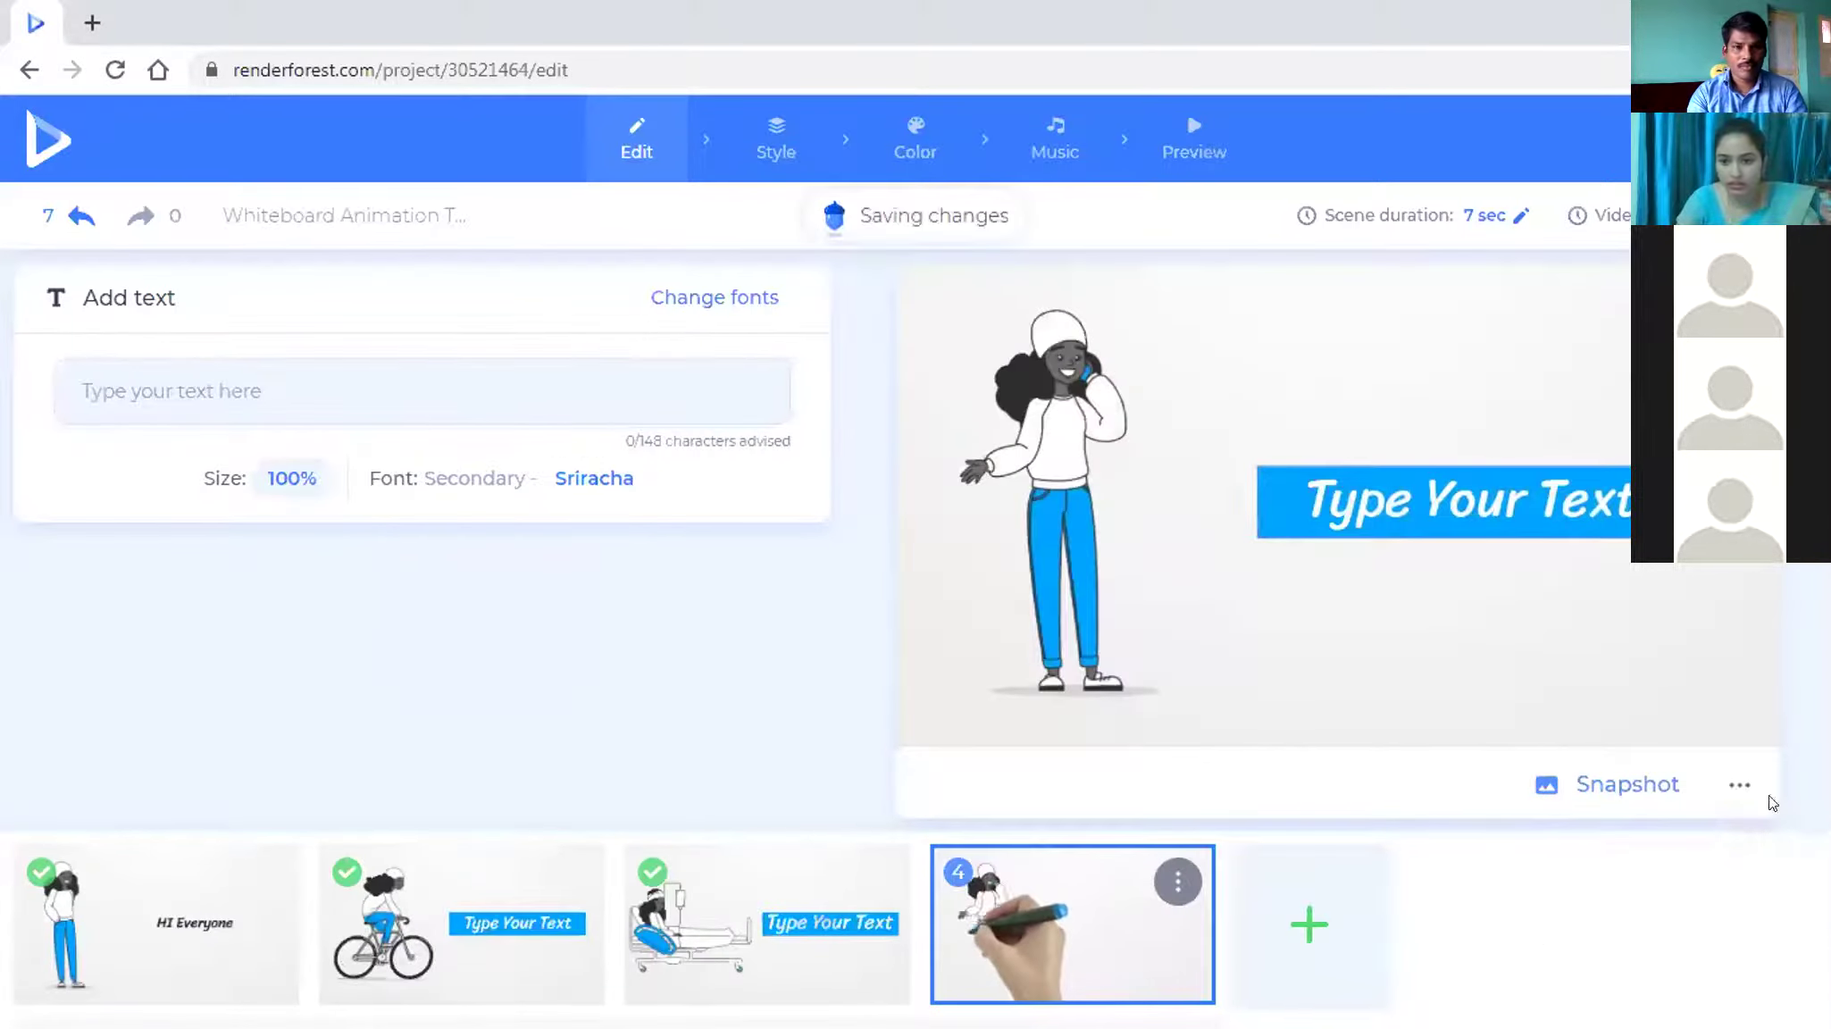
- Set the phone scene's text to "the end", save it and close its snapshot
left_click(1467, 502)
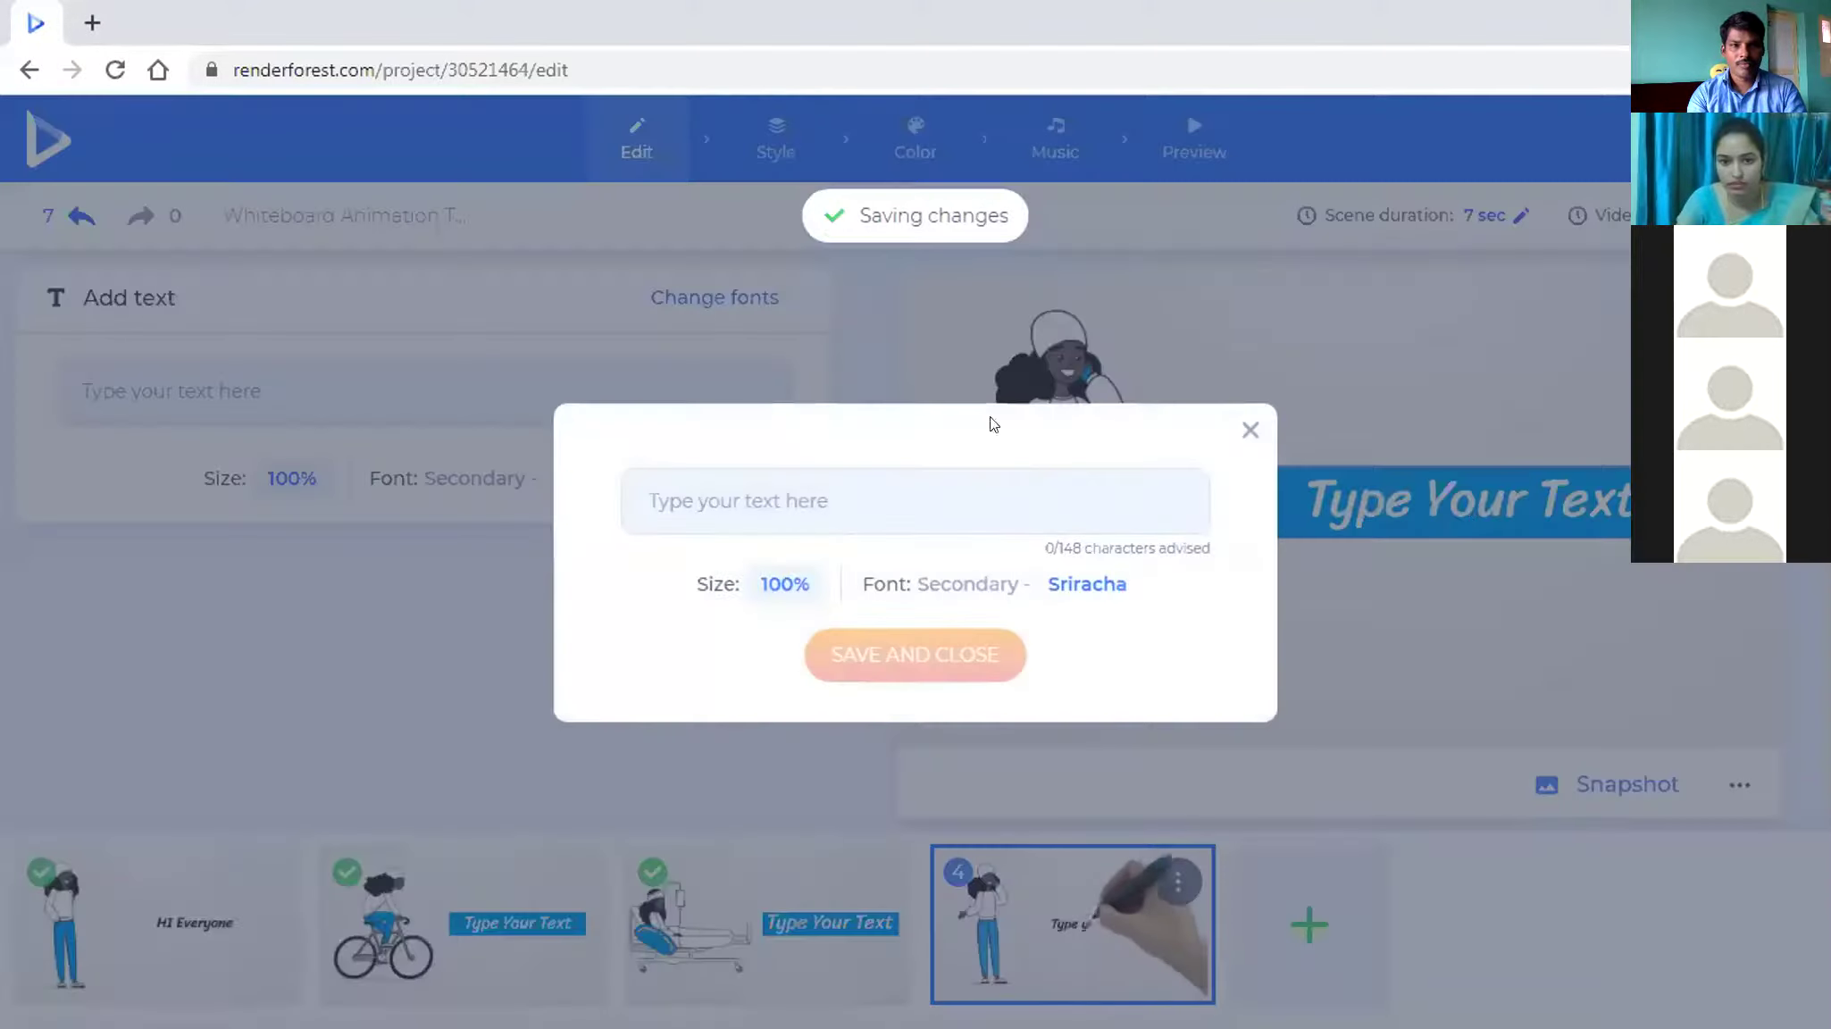
left_click(932, 483)
type("Ty")
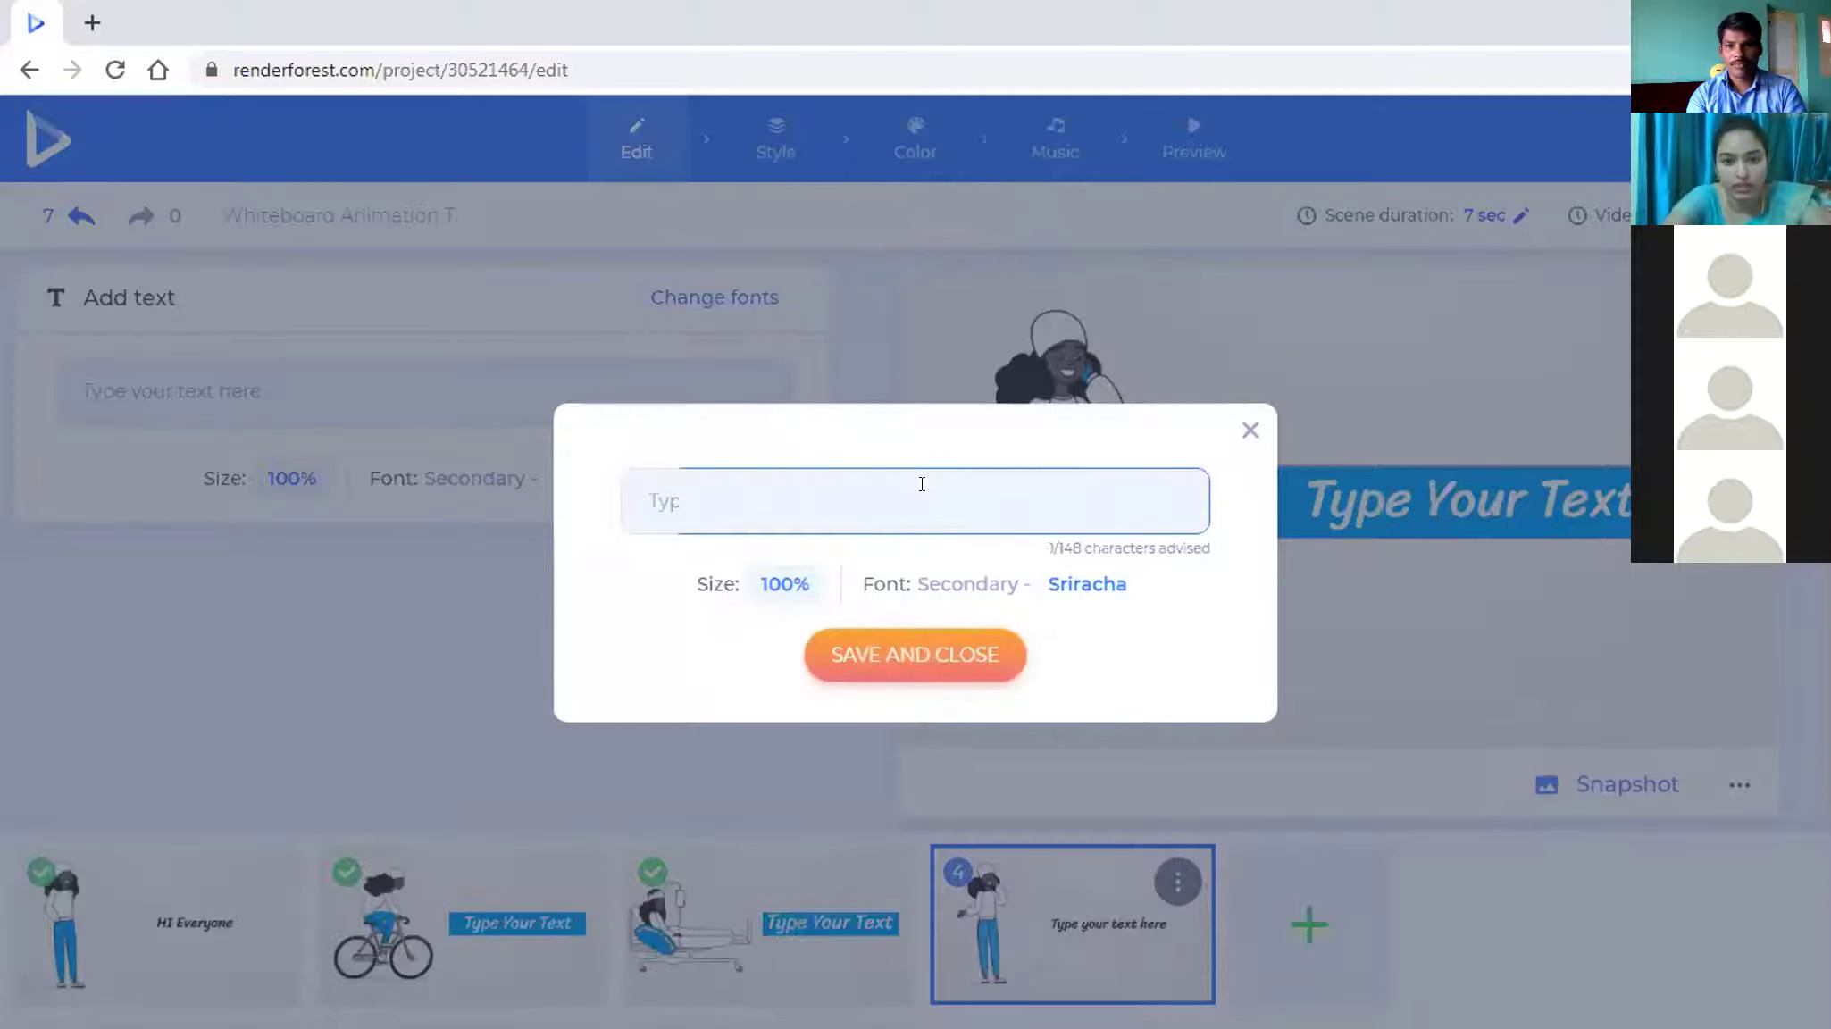
type("e end")
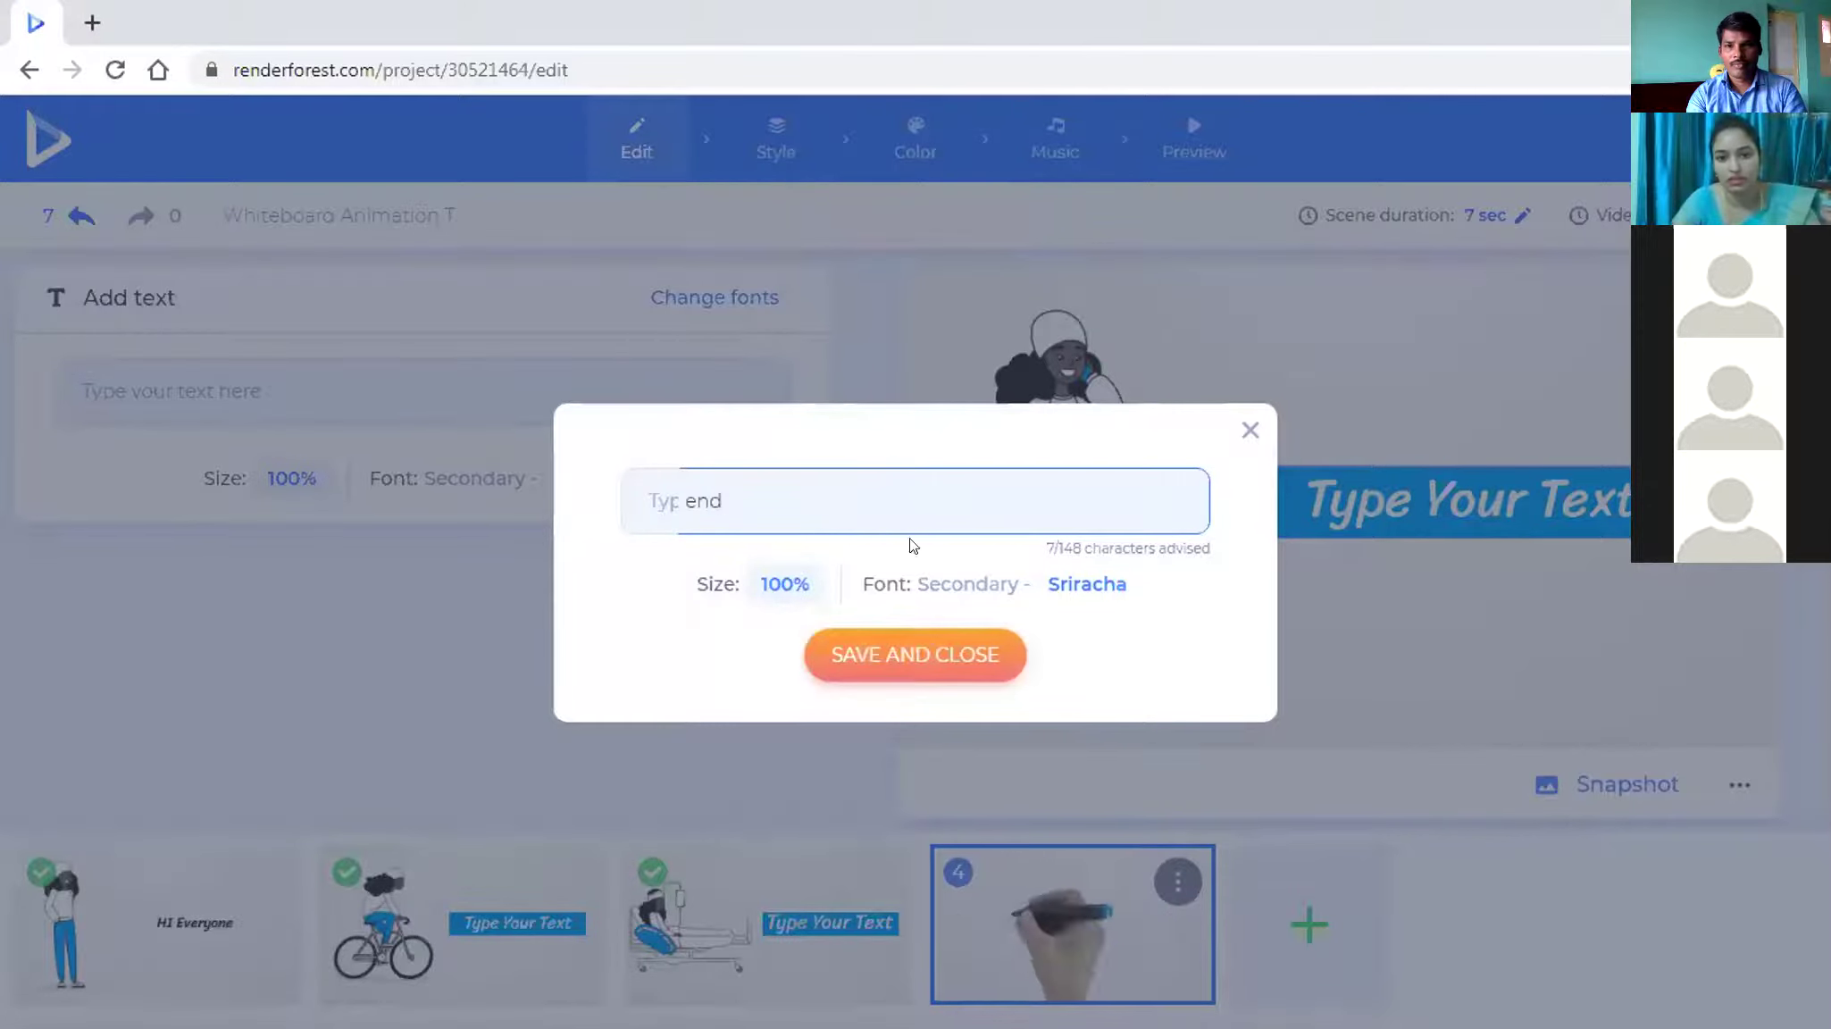
left_click(894, 653)
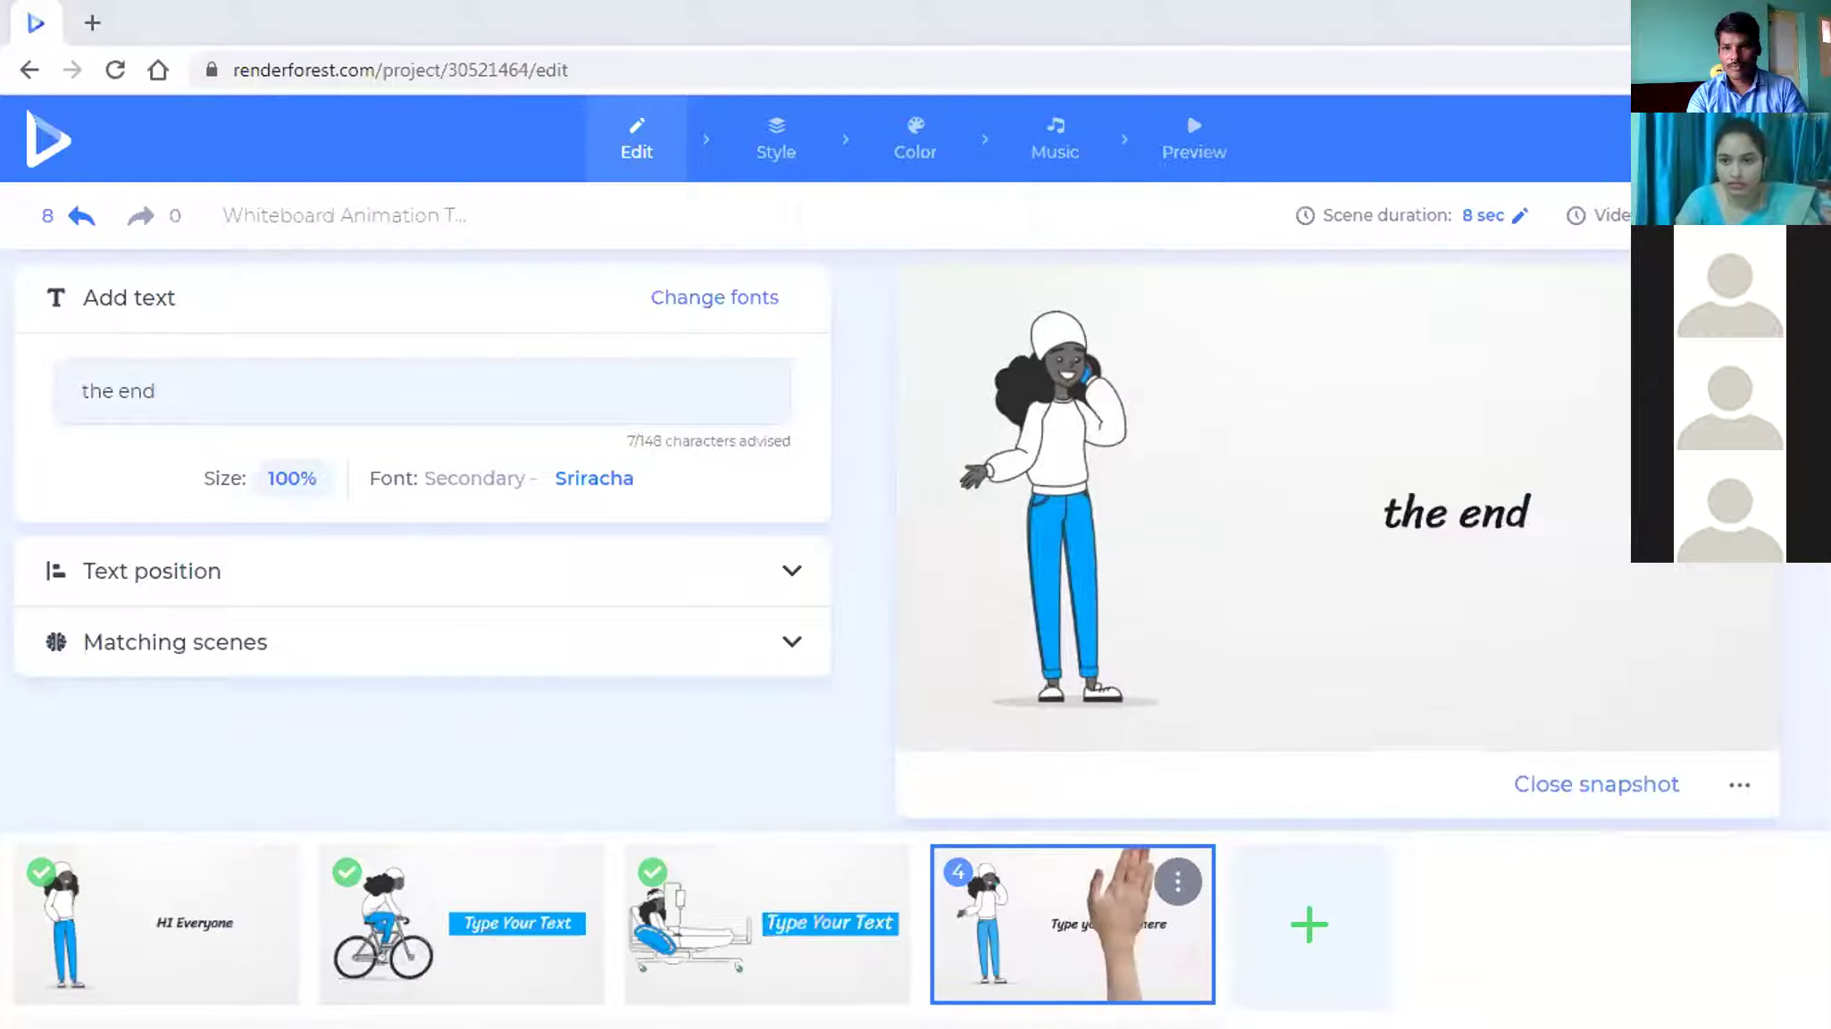
left_click(1596, 783)
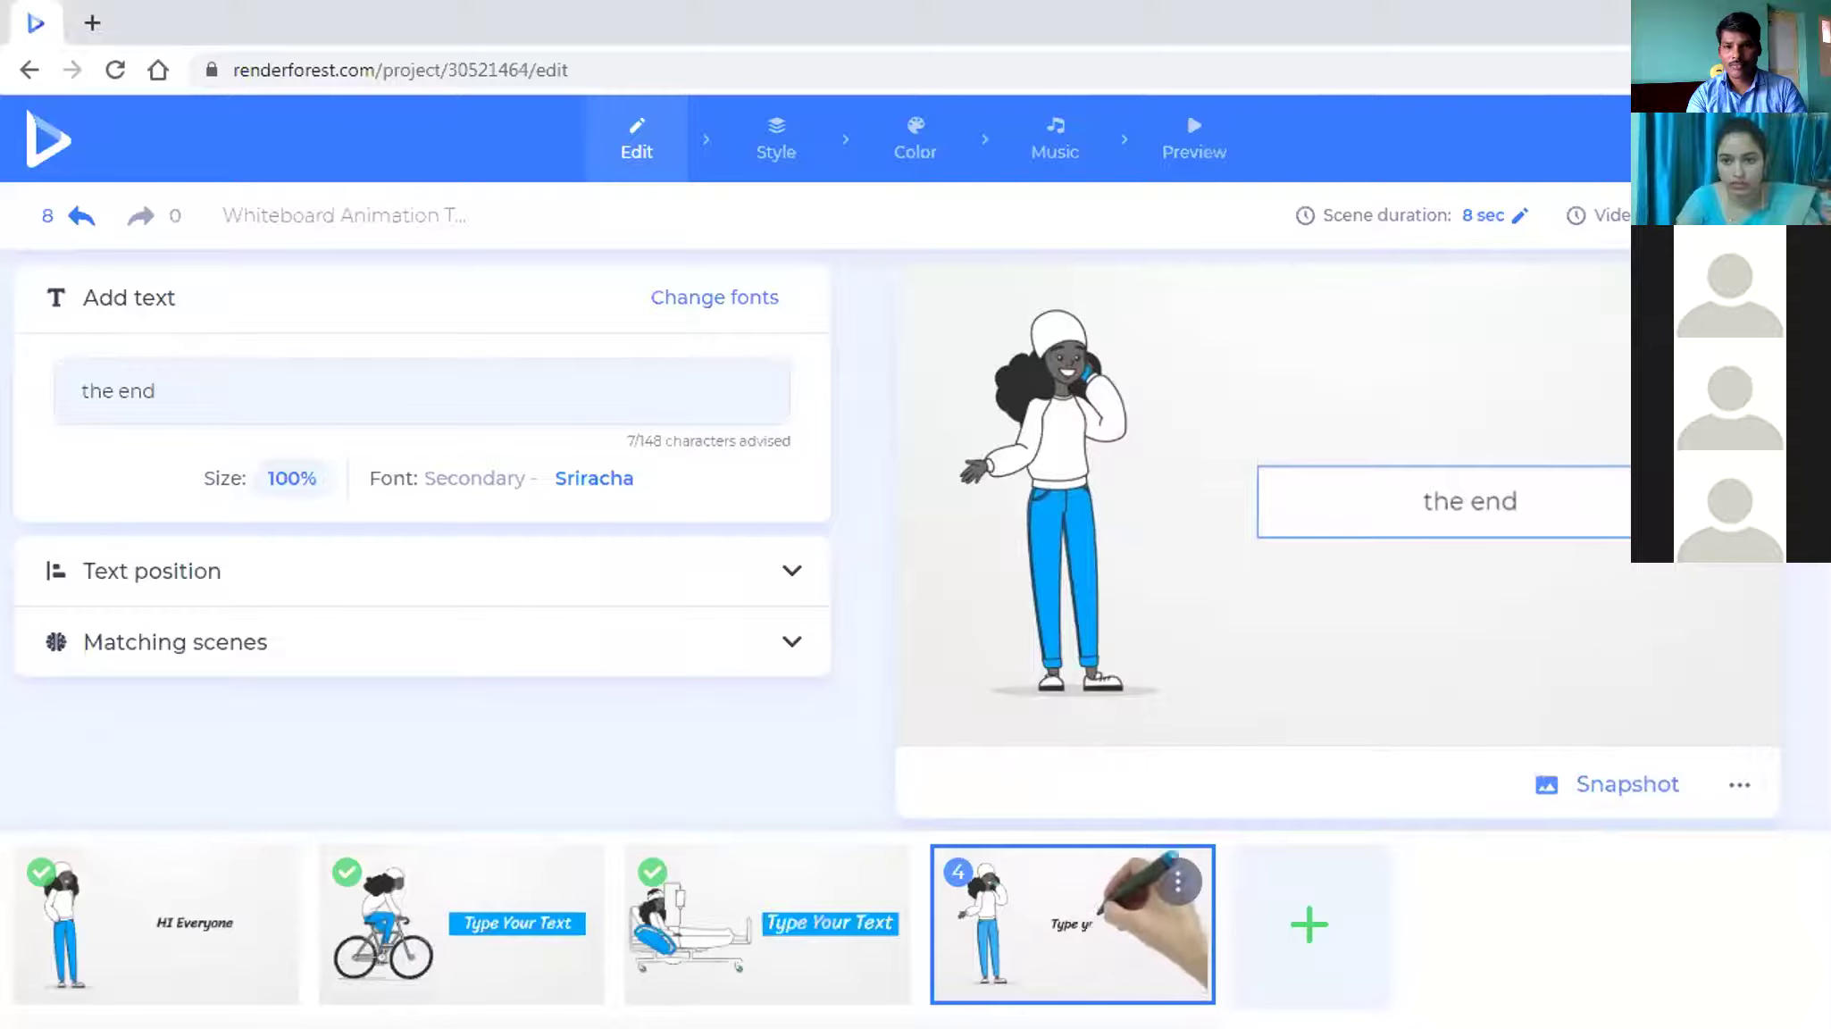
- Export the video as a free low-quality 360p preview with watermark
mouse_move(1777, 138)
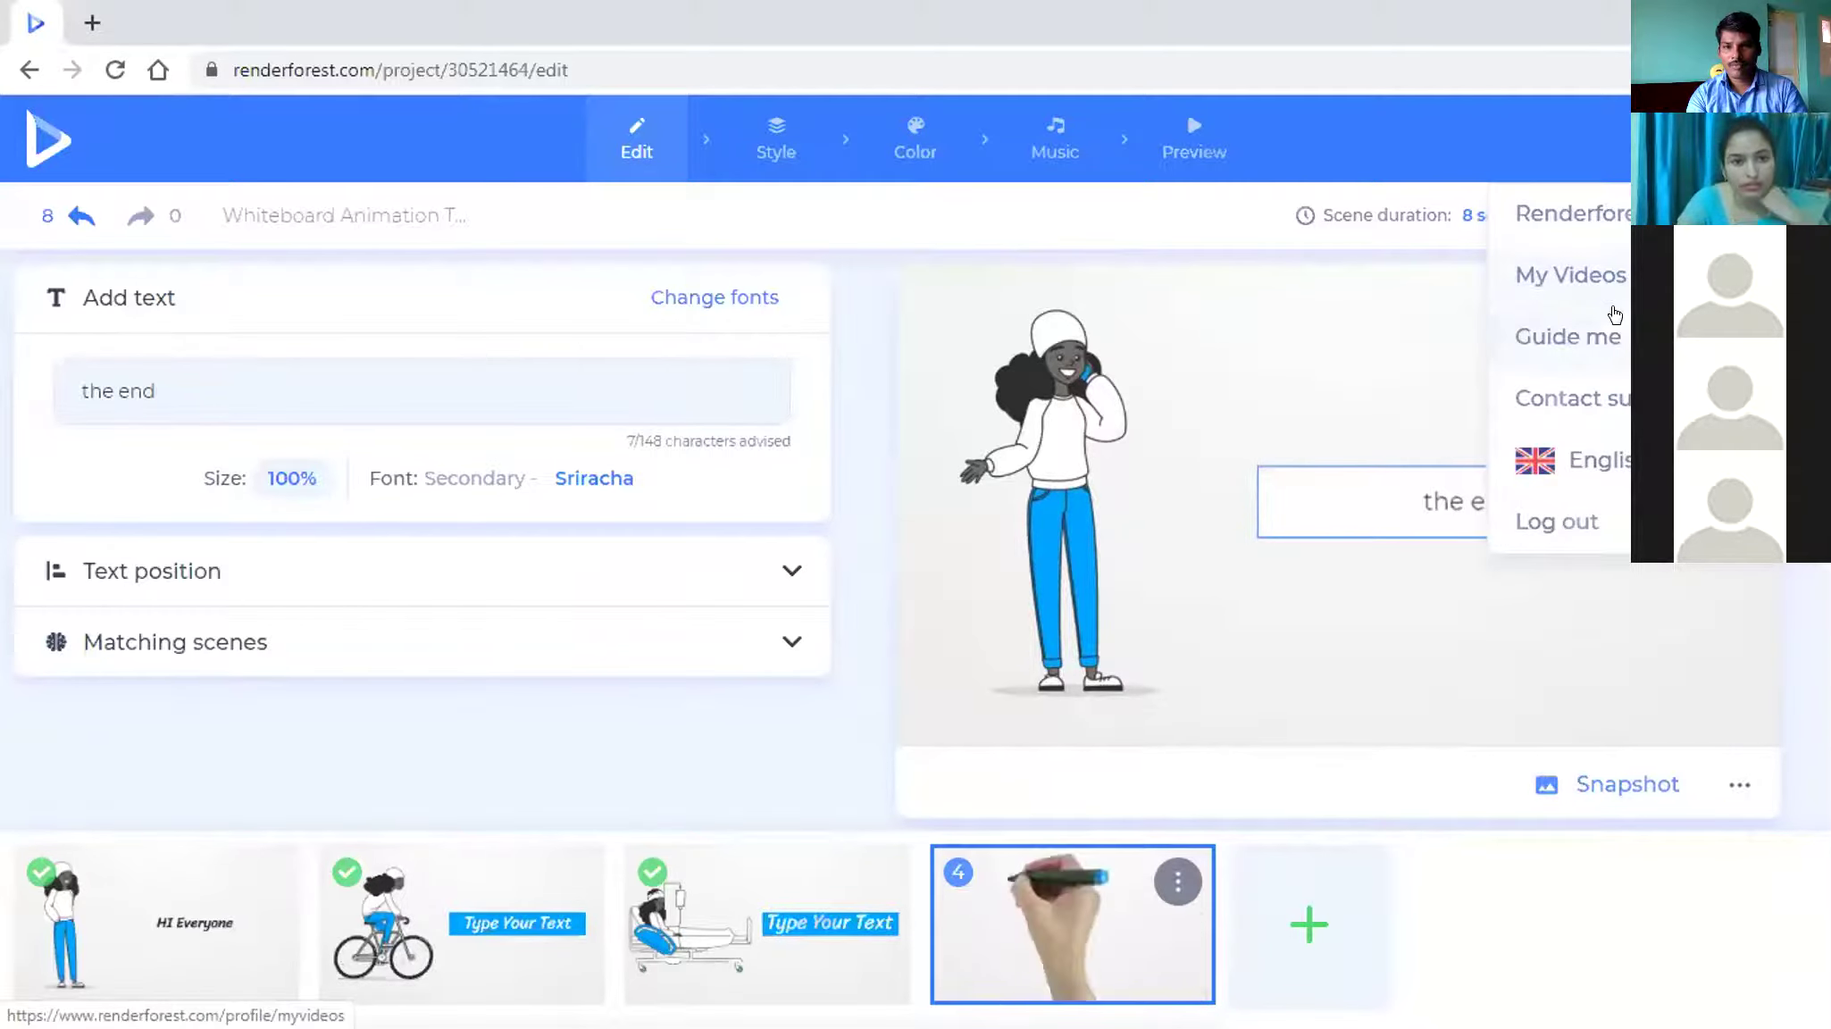
left_click(1188, 141)
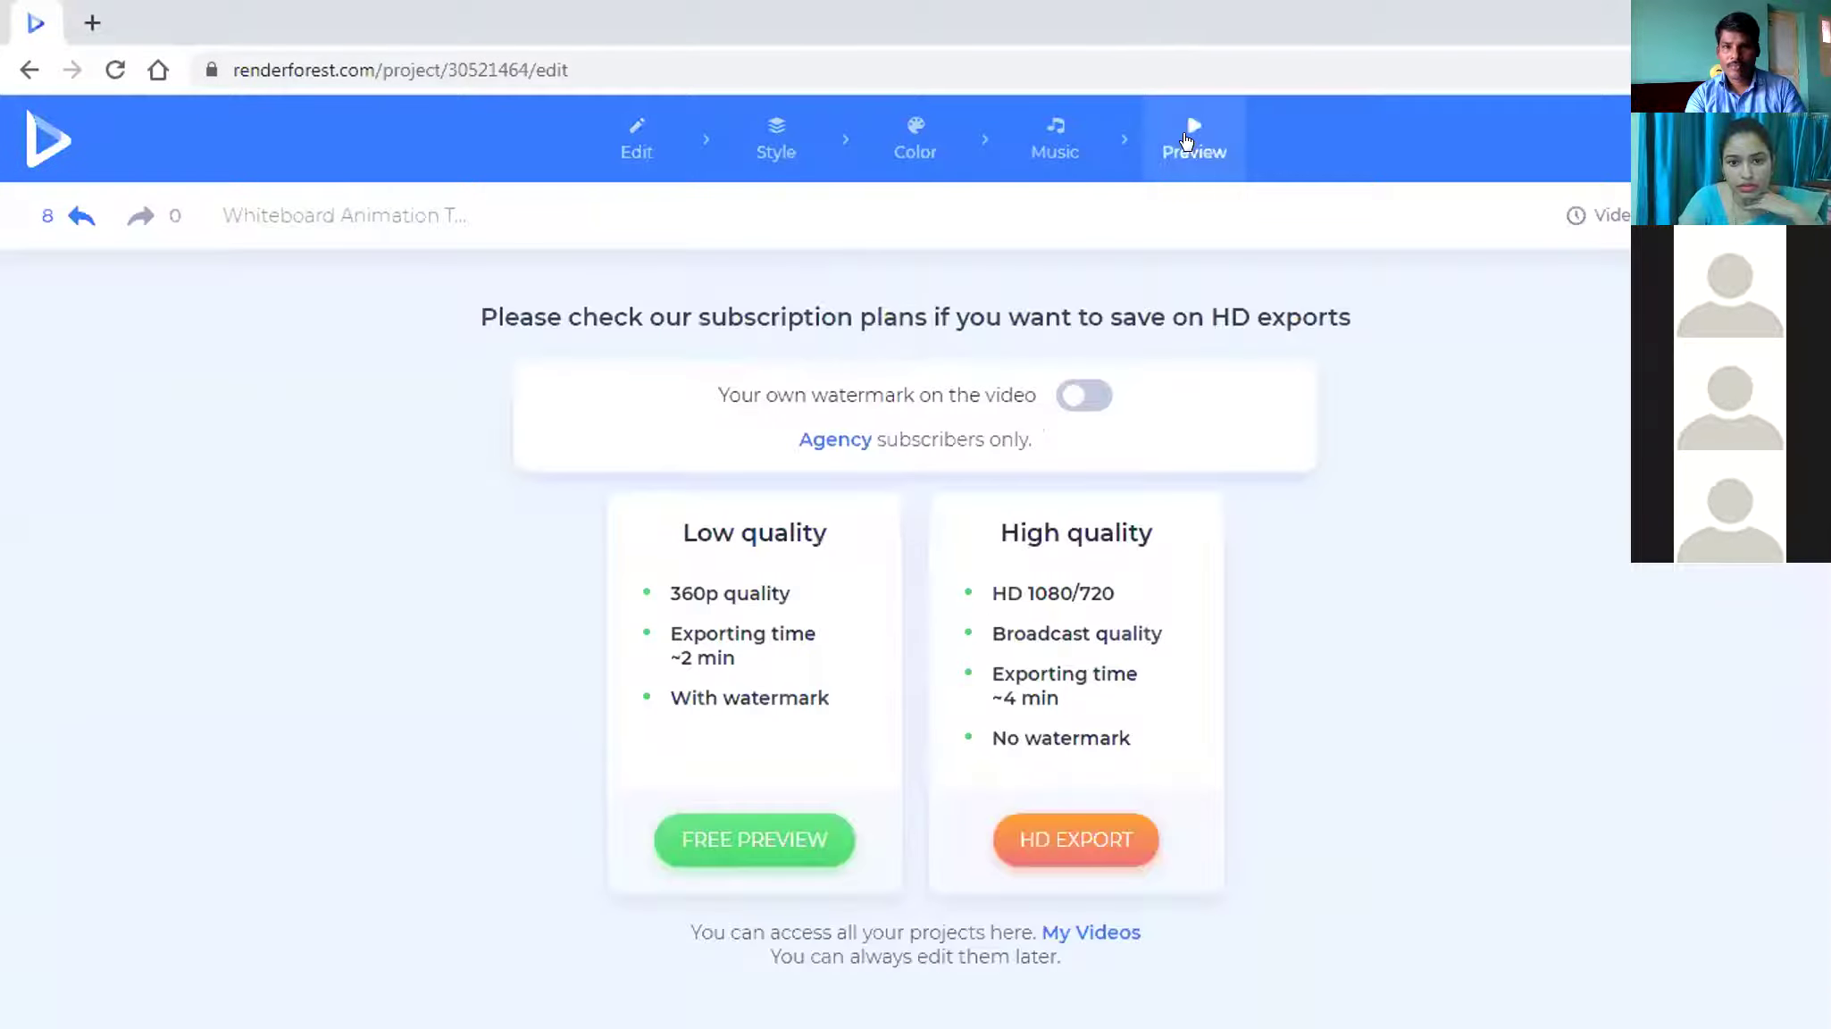
left_click(799, 835)
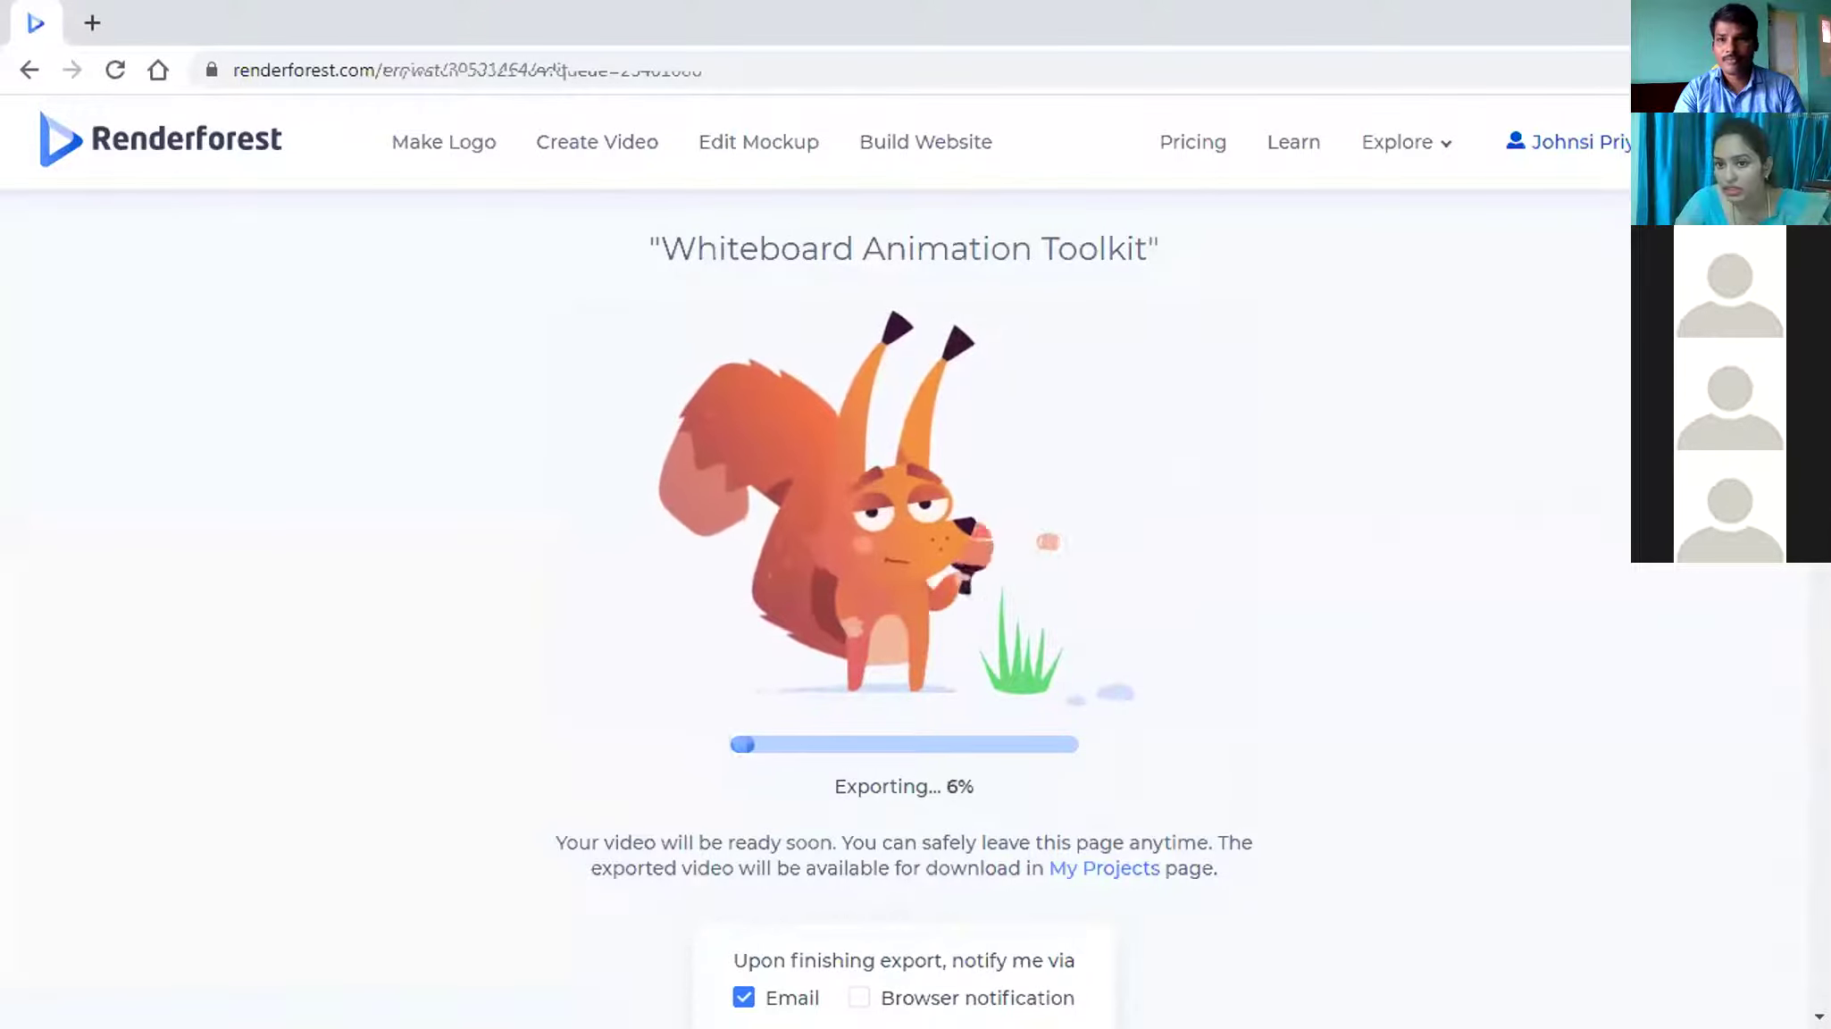
- Open the list of own videos, acknowledge the finished export and play the Whiteboard Animation Toolkit video
mouse_move(1572, 141)
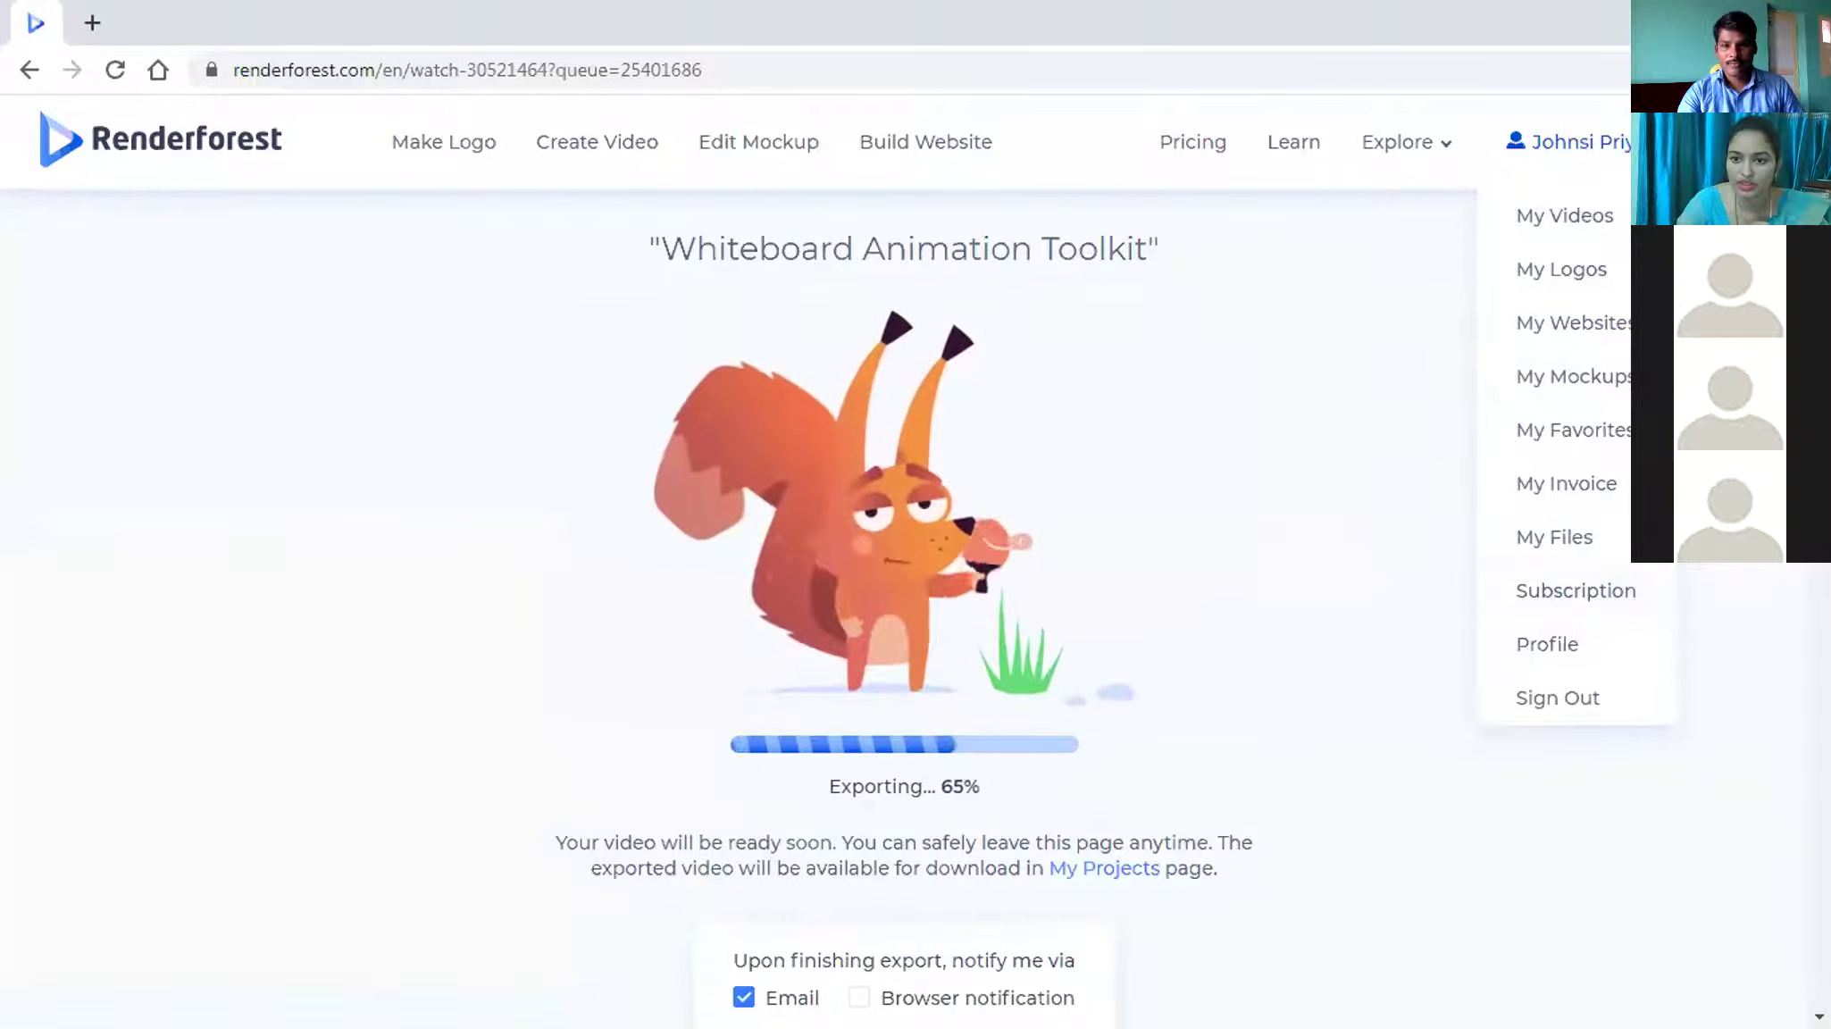
left_click(1588, 219)
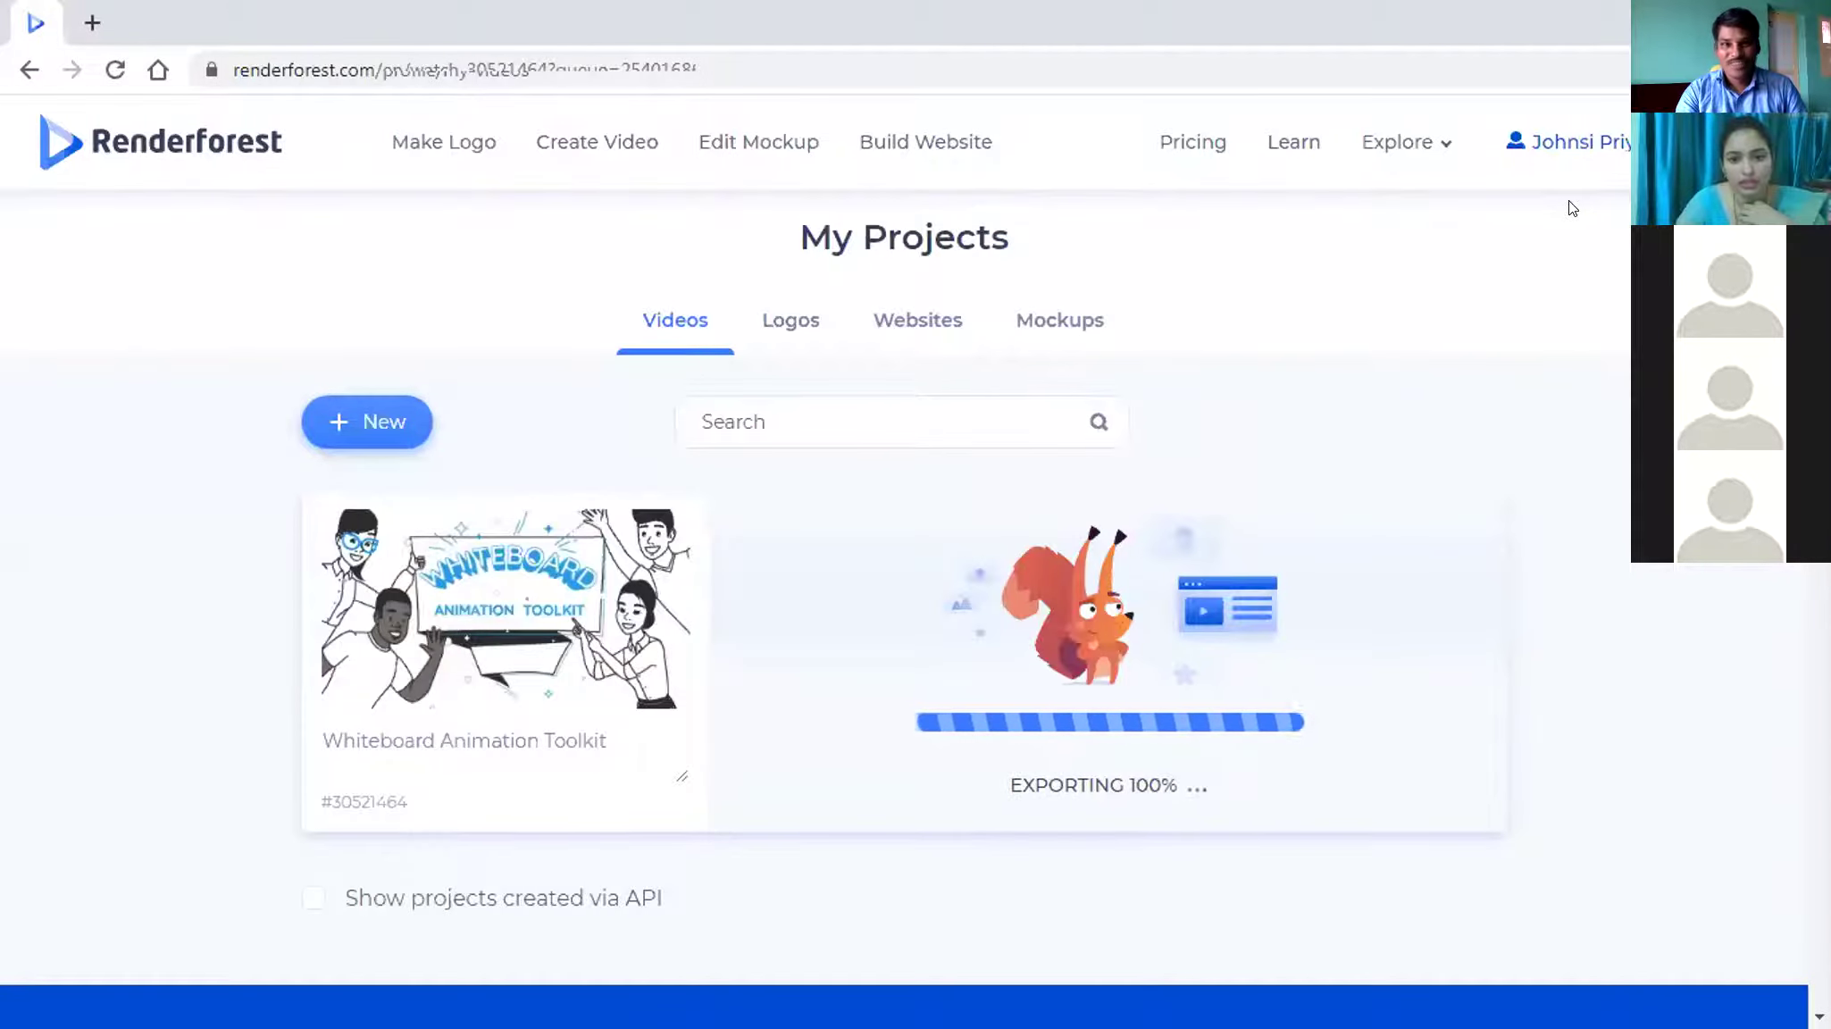
scroll(1552, 377, "down", 2)
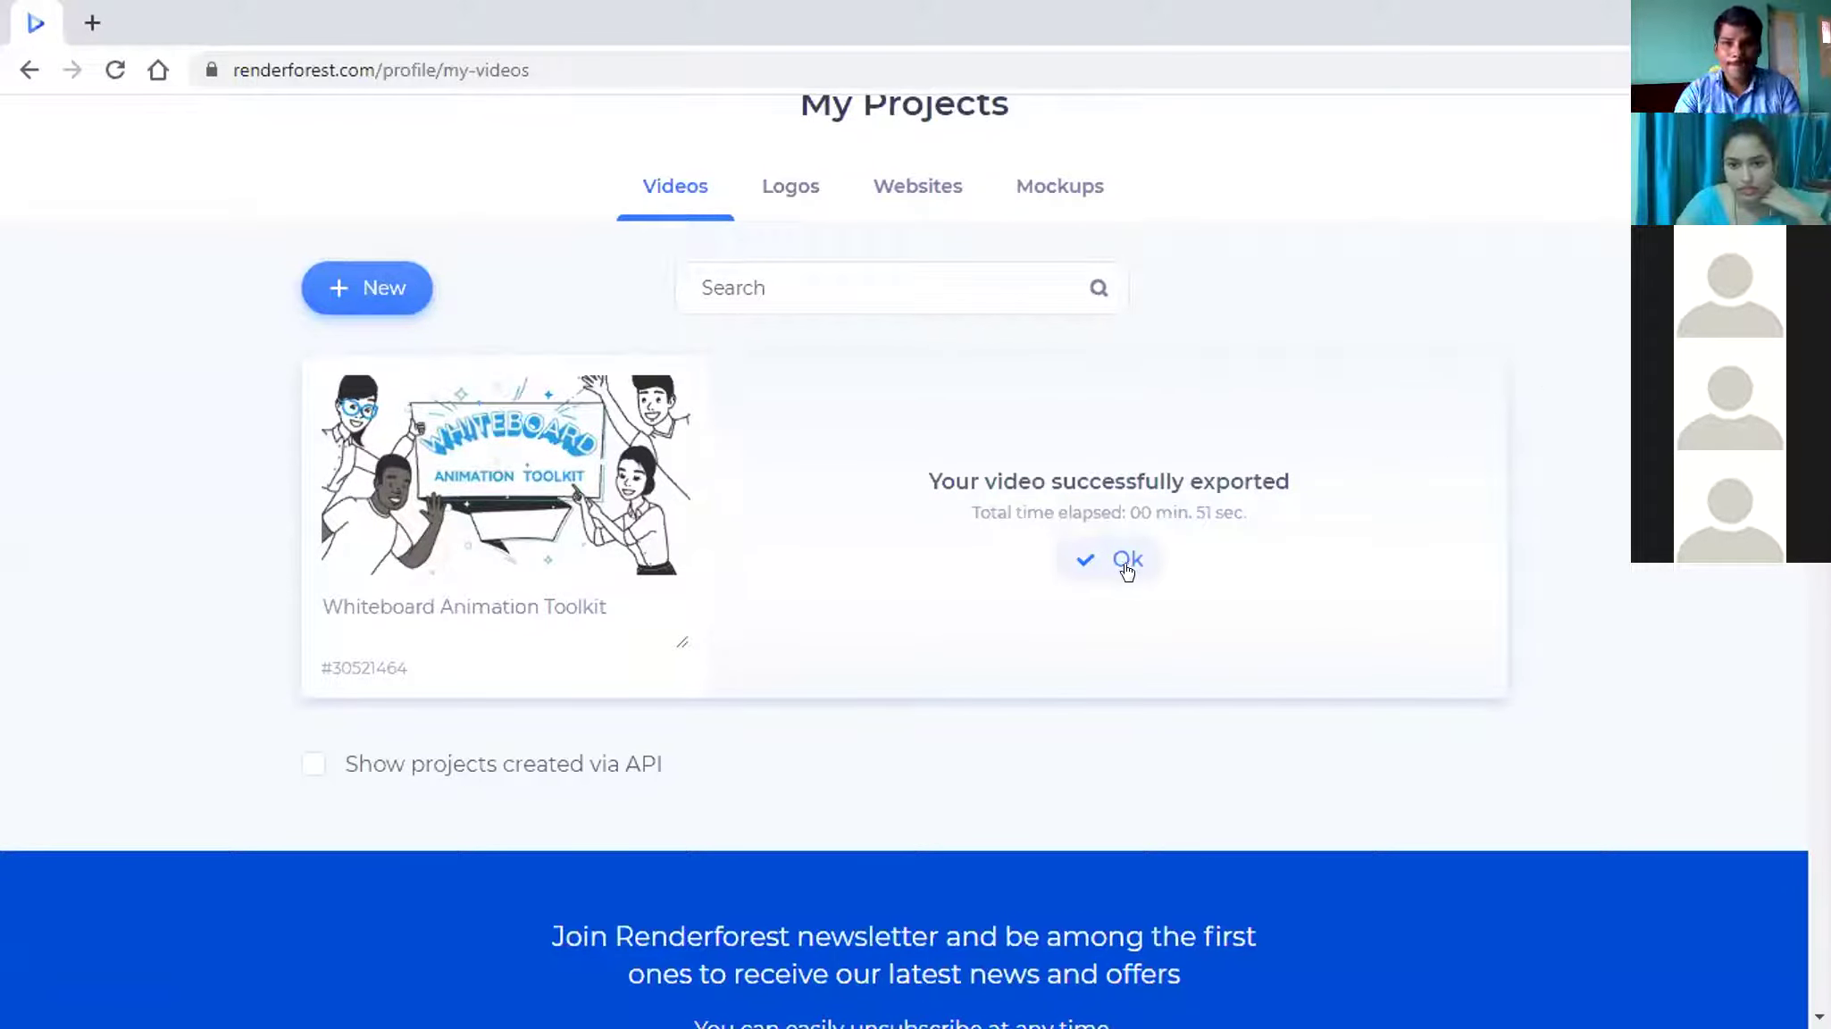
left_click(1122, 569)
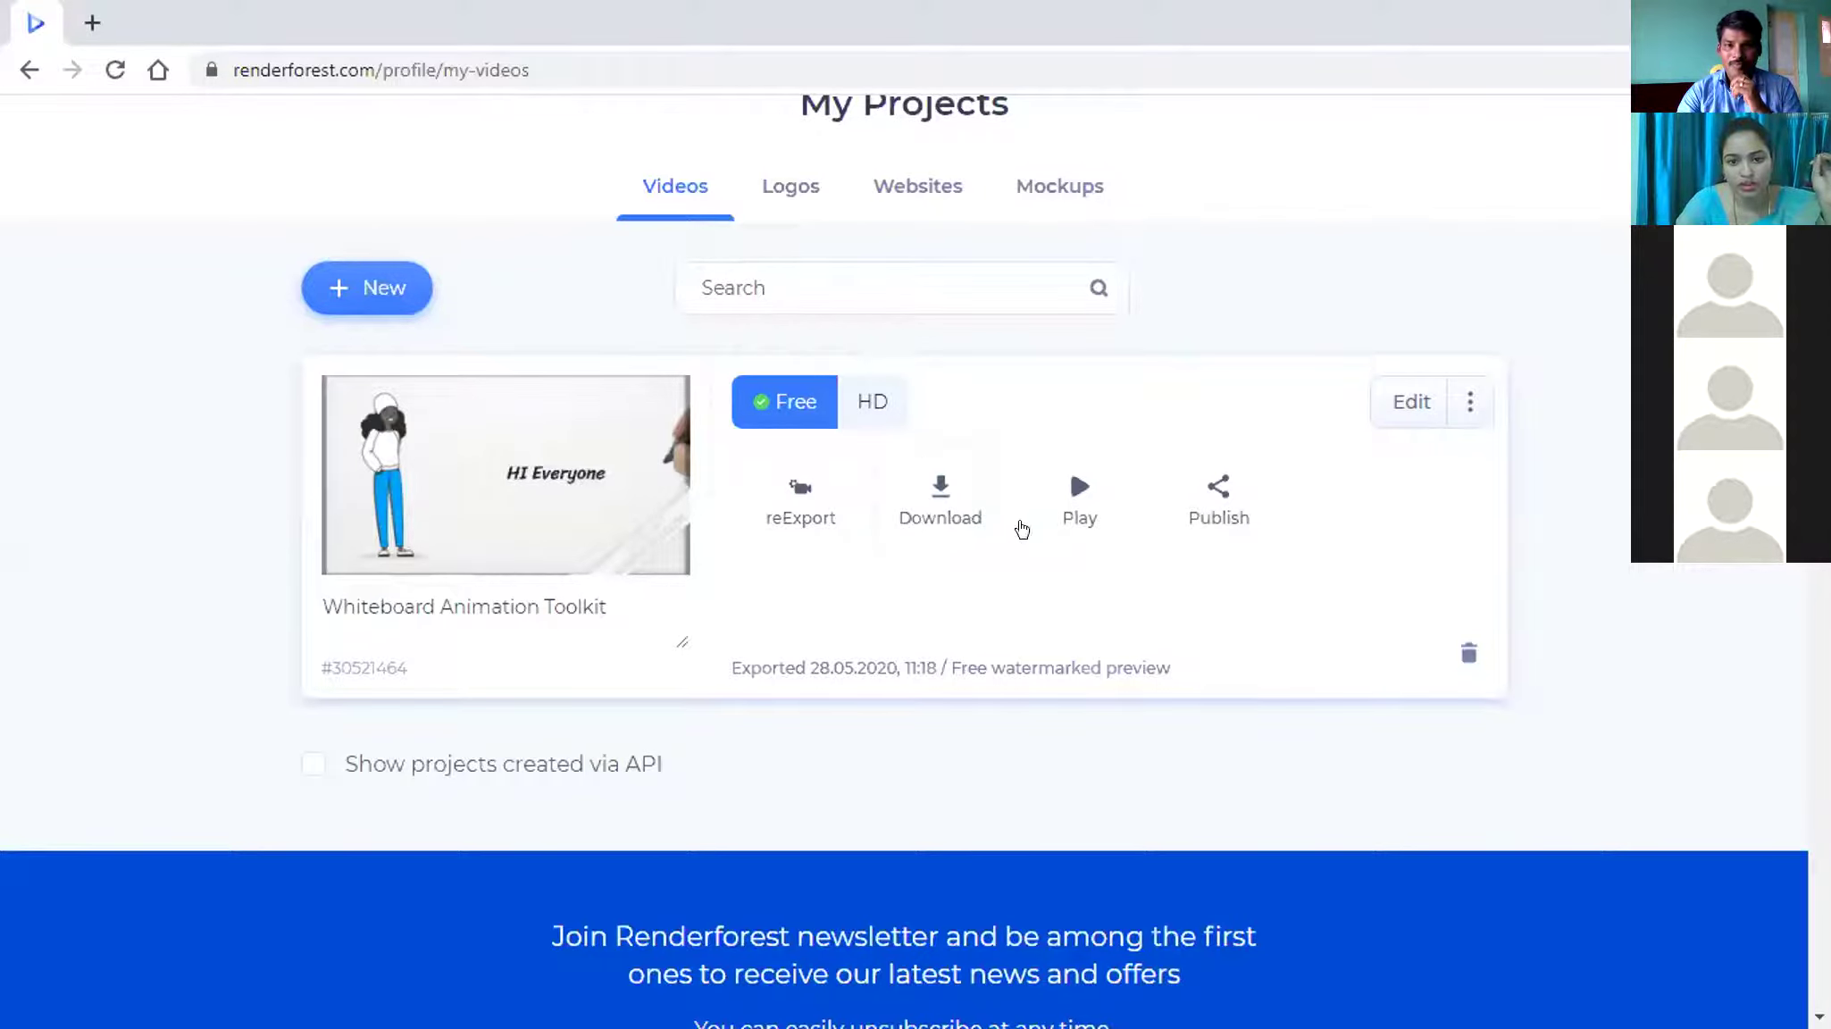
left_click(1077, 485)
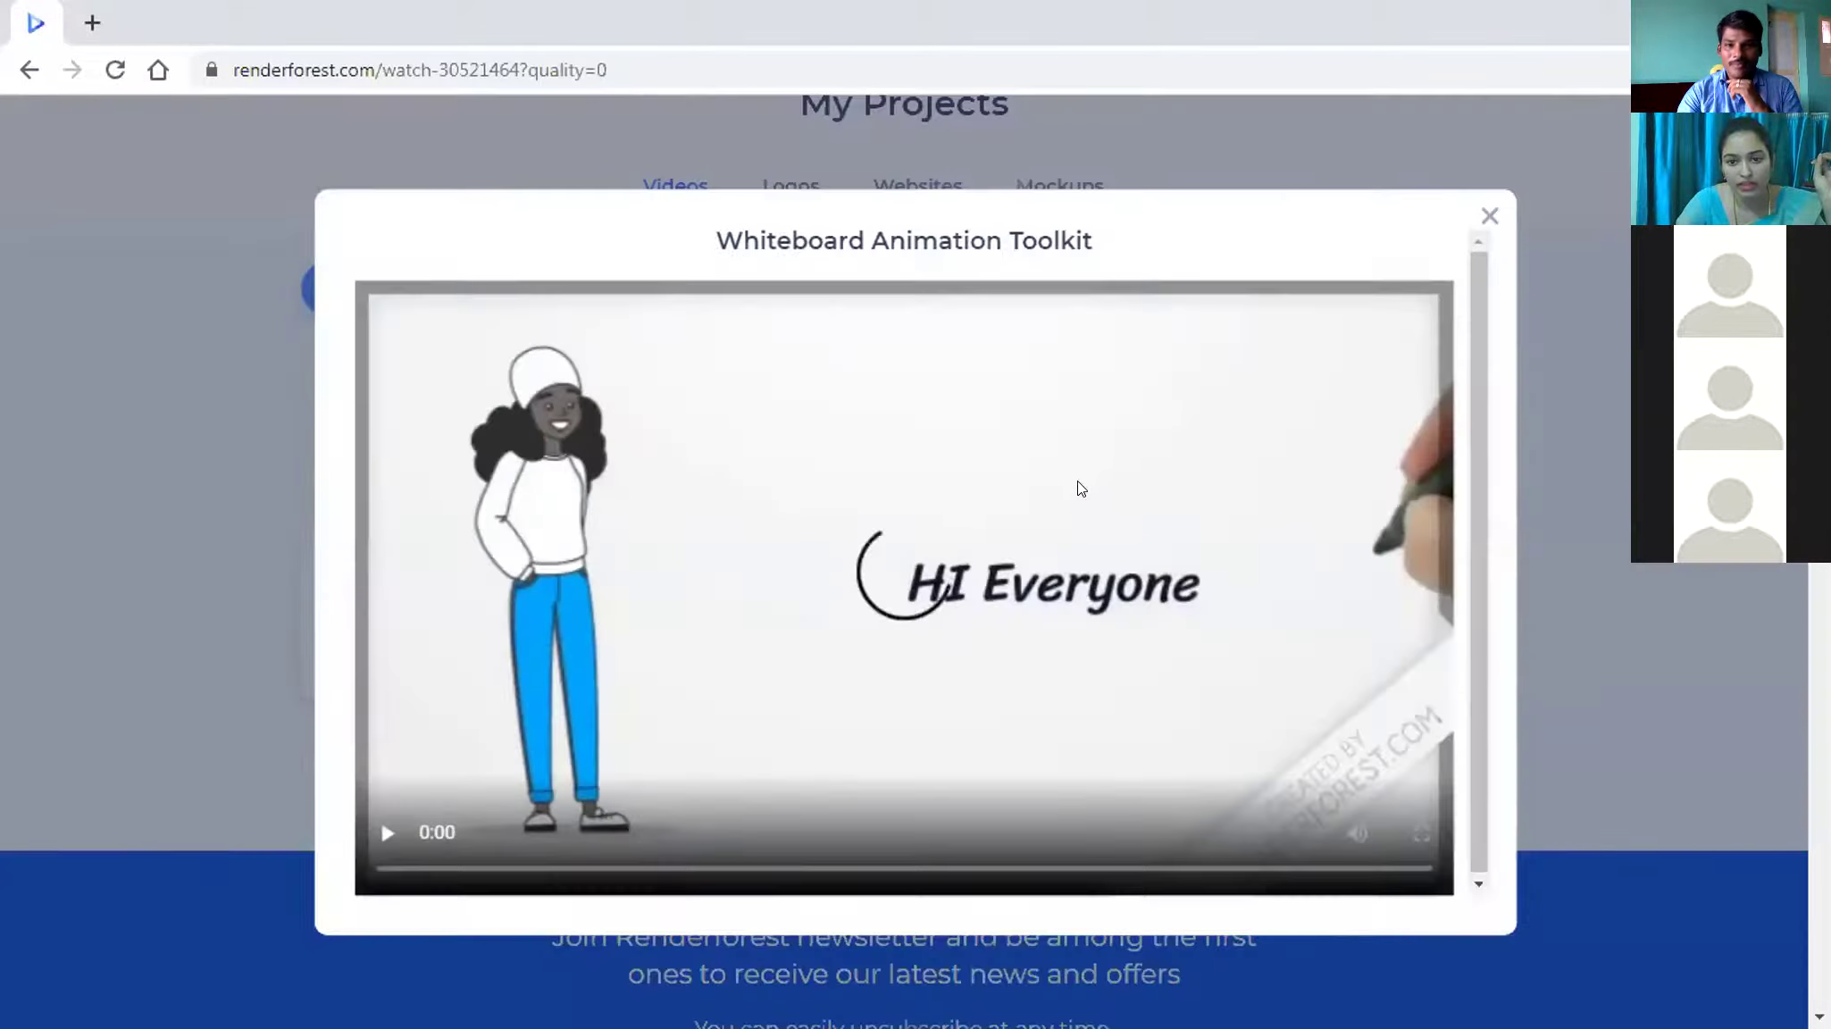
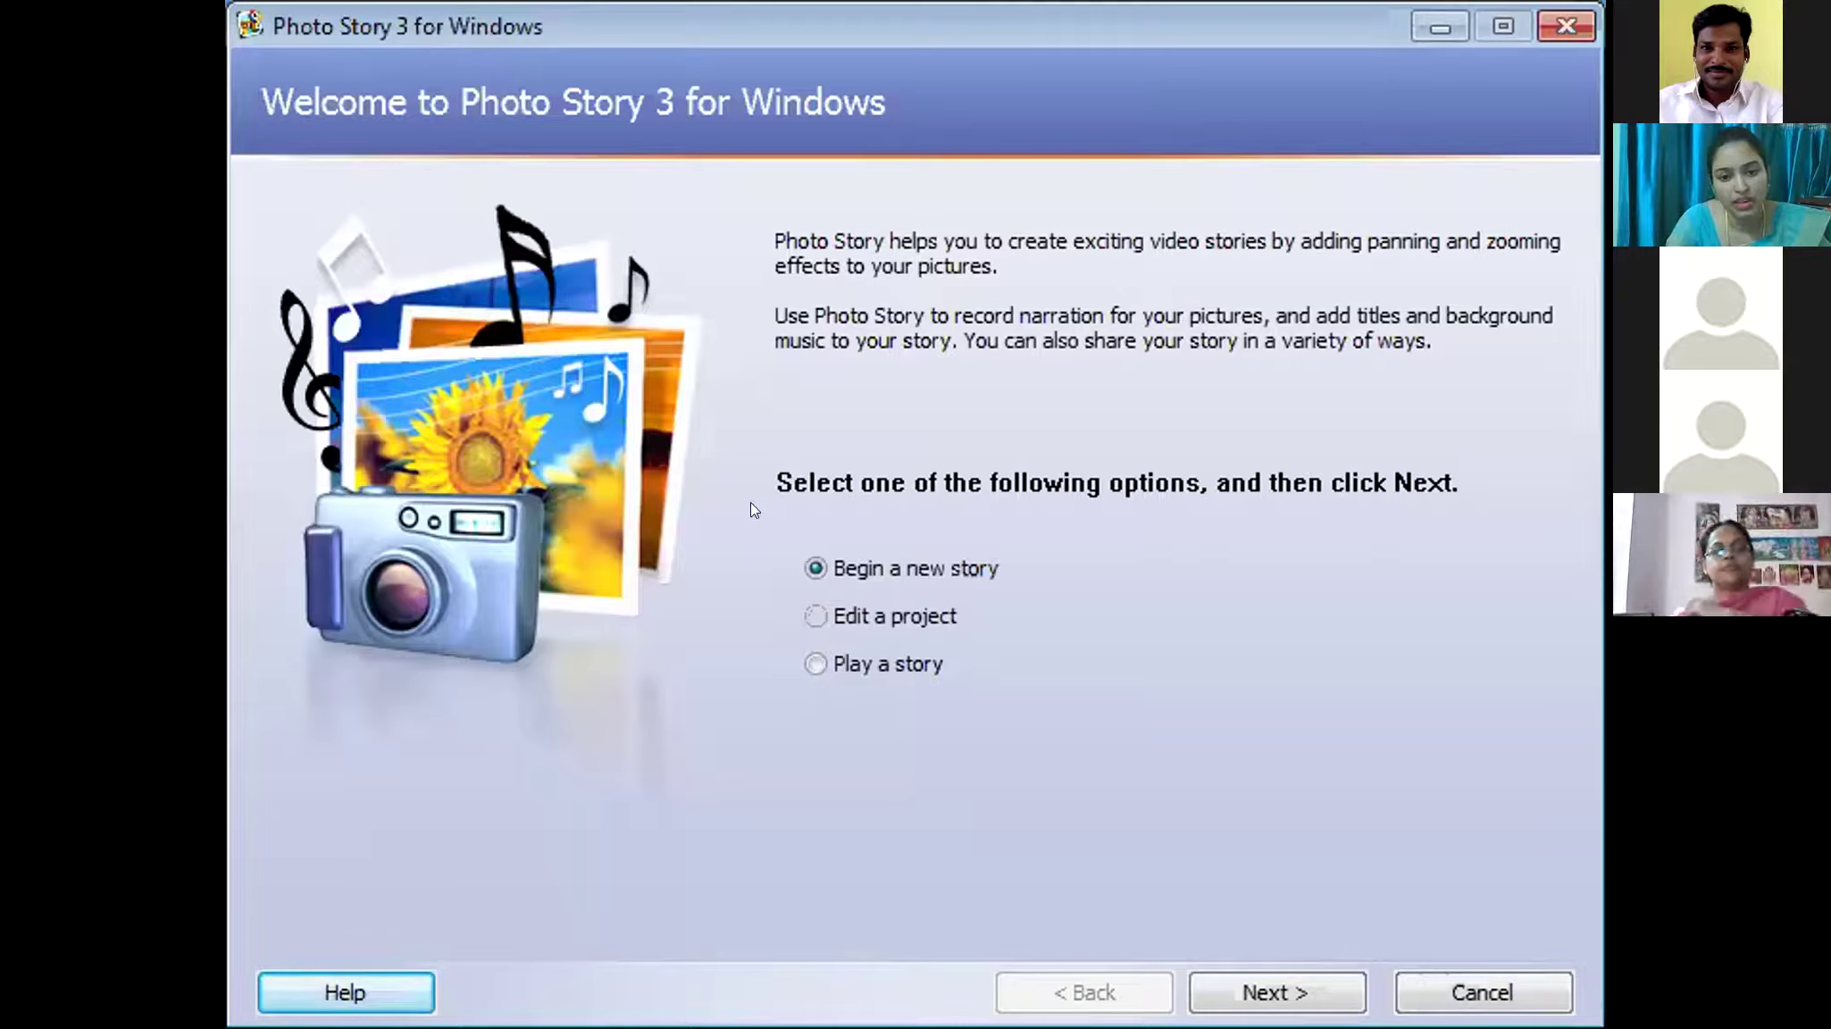
- Switch to Photo Story 3 for Windows and begin a new story
left_click(839, 619)
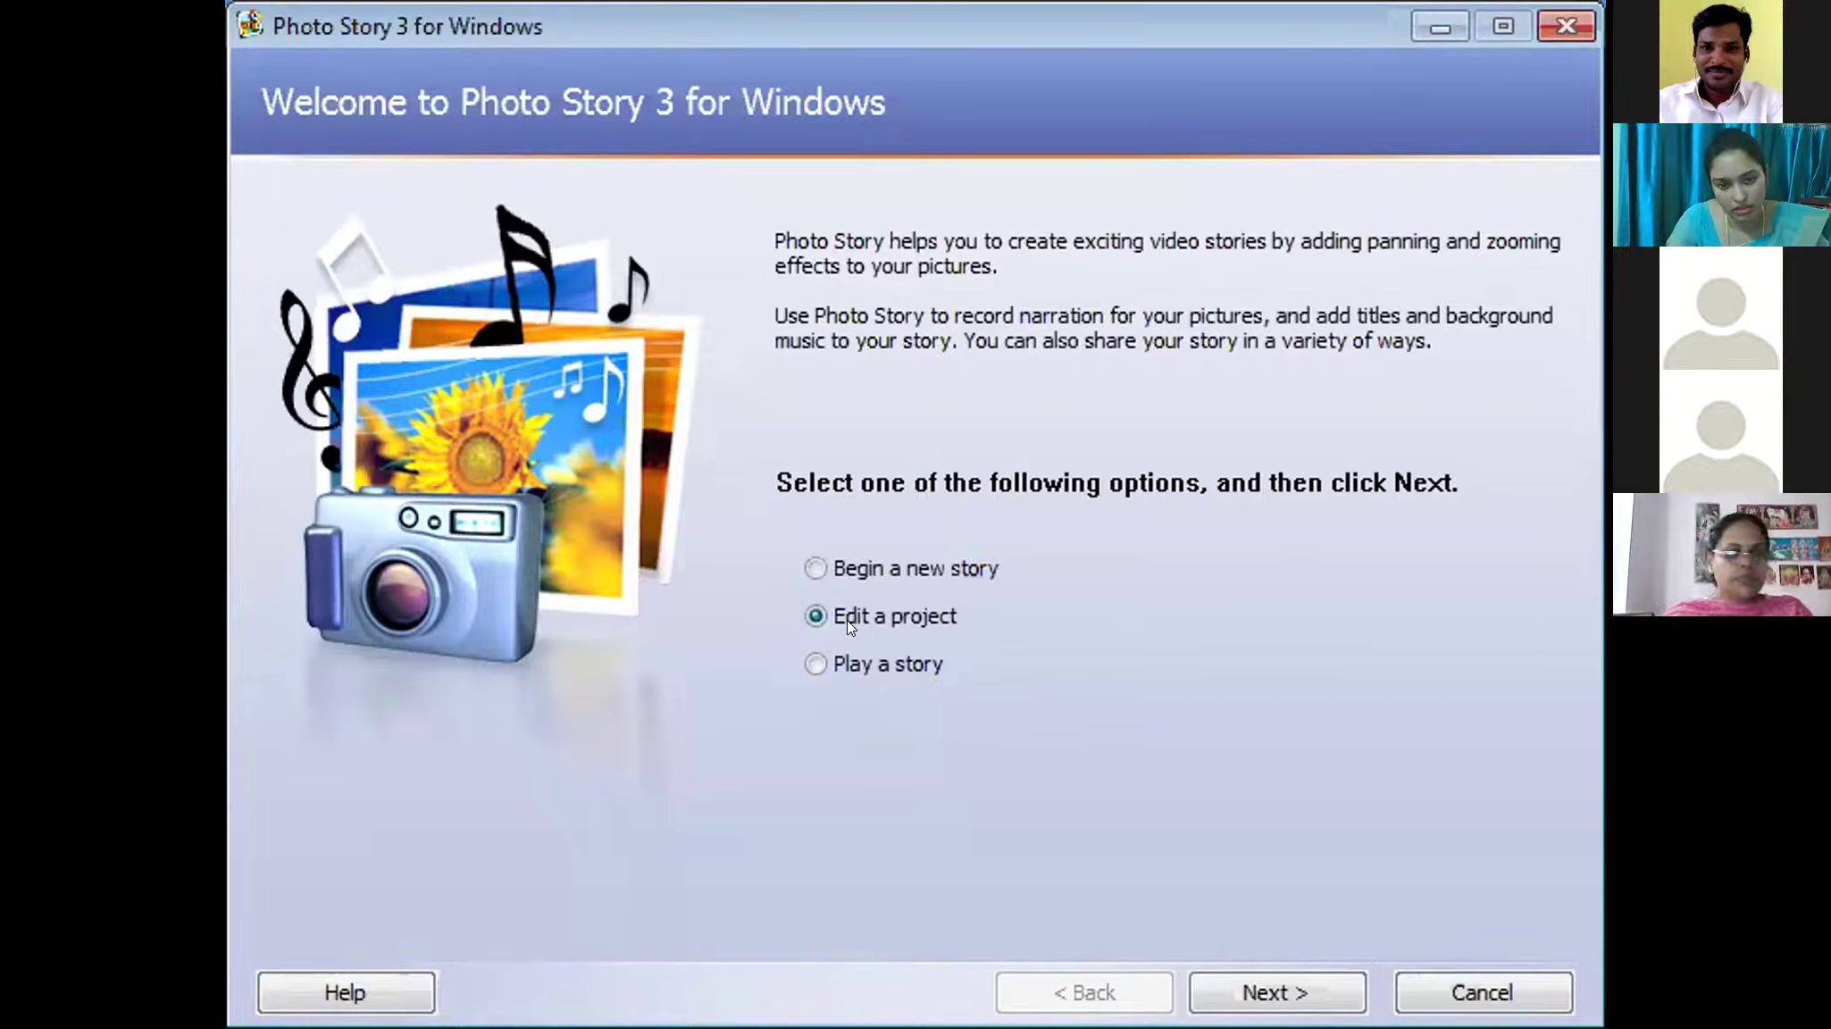
left_click(813, 670)
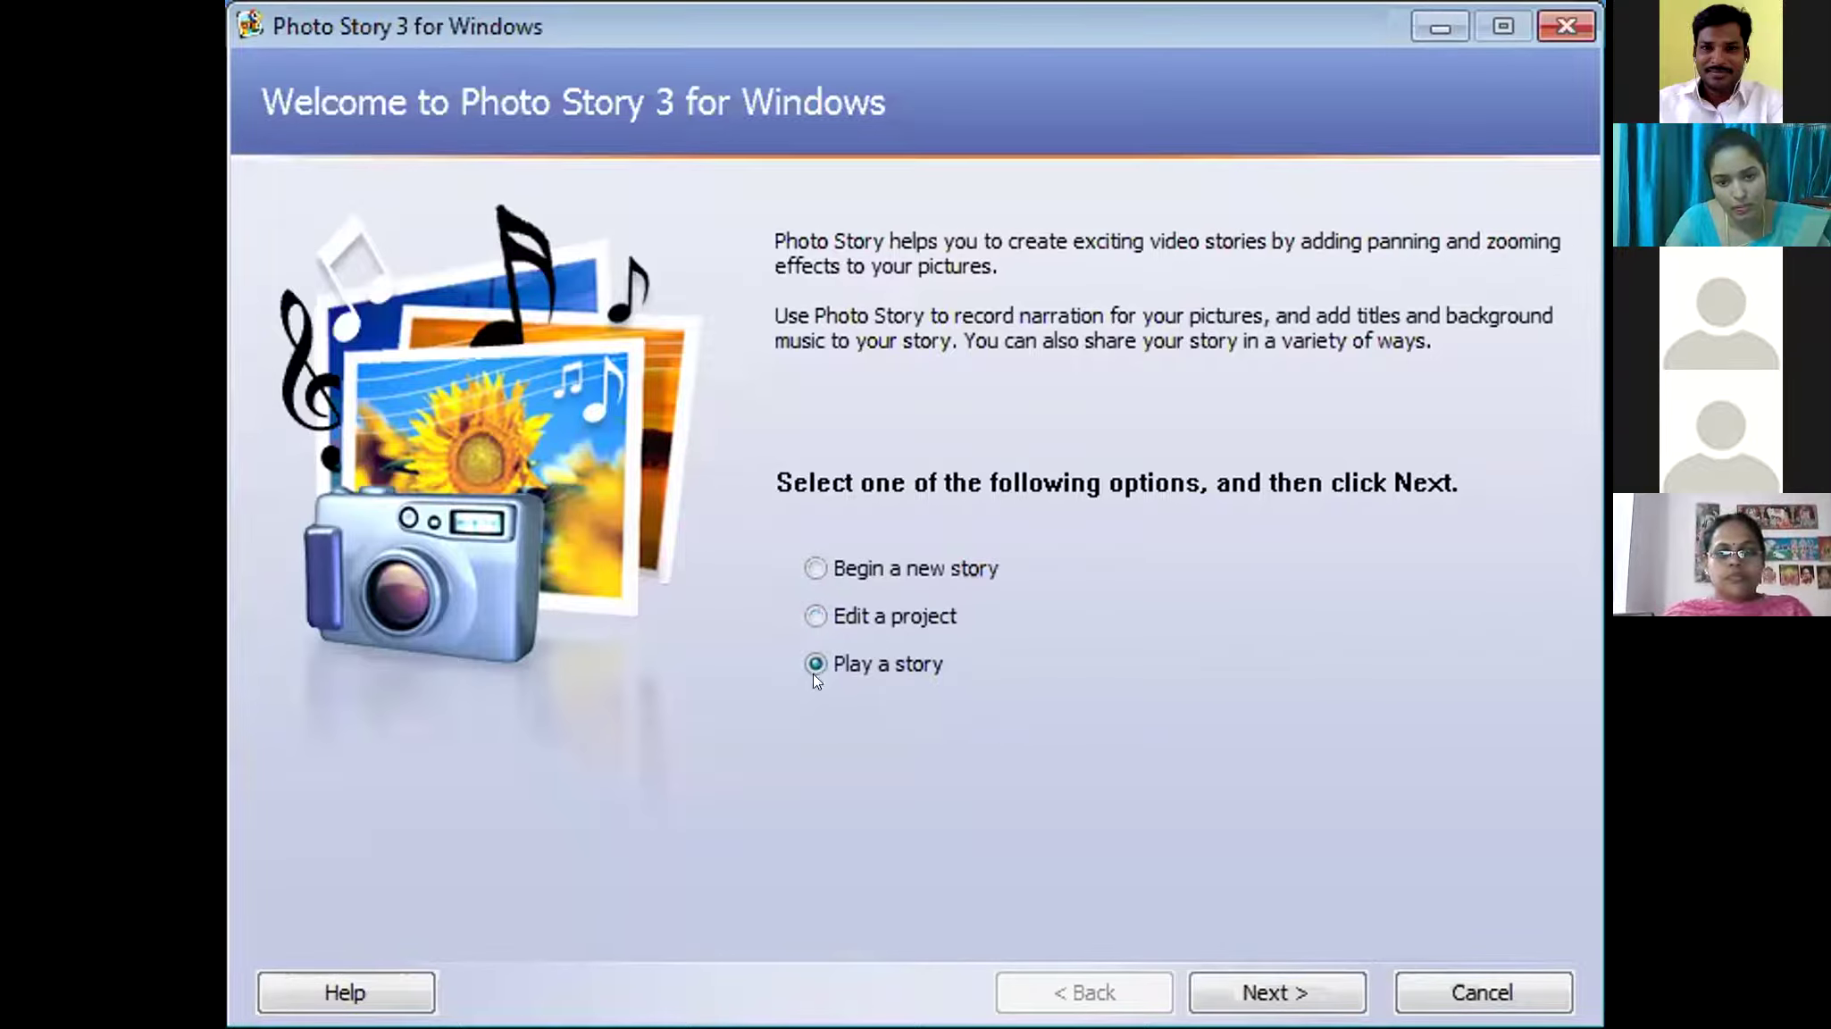
left_click(814, 568)
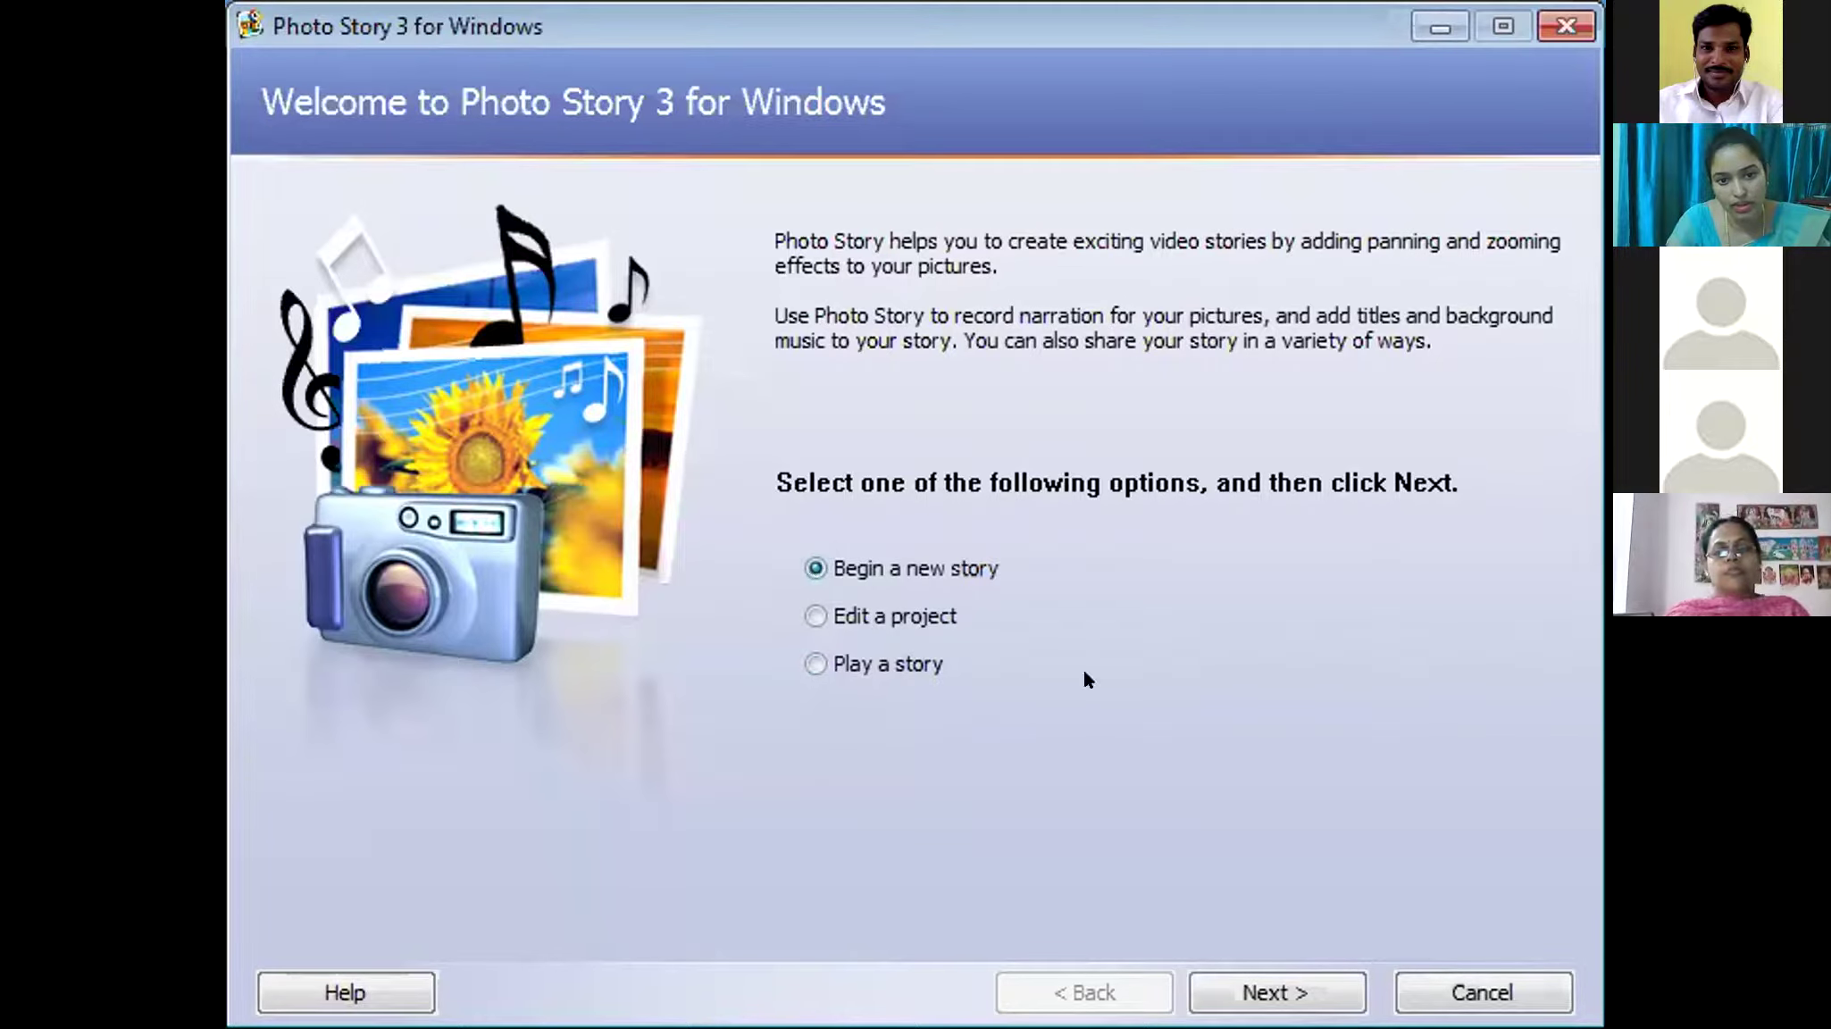
left_click(1266, 981)
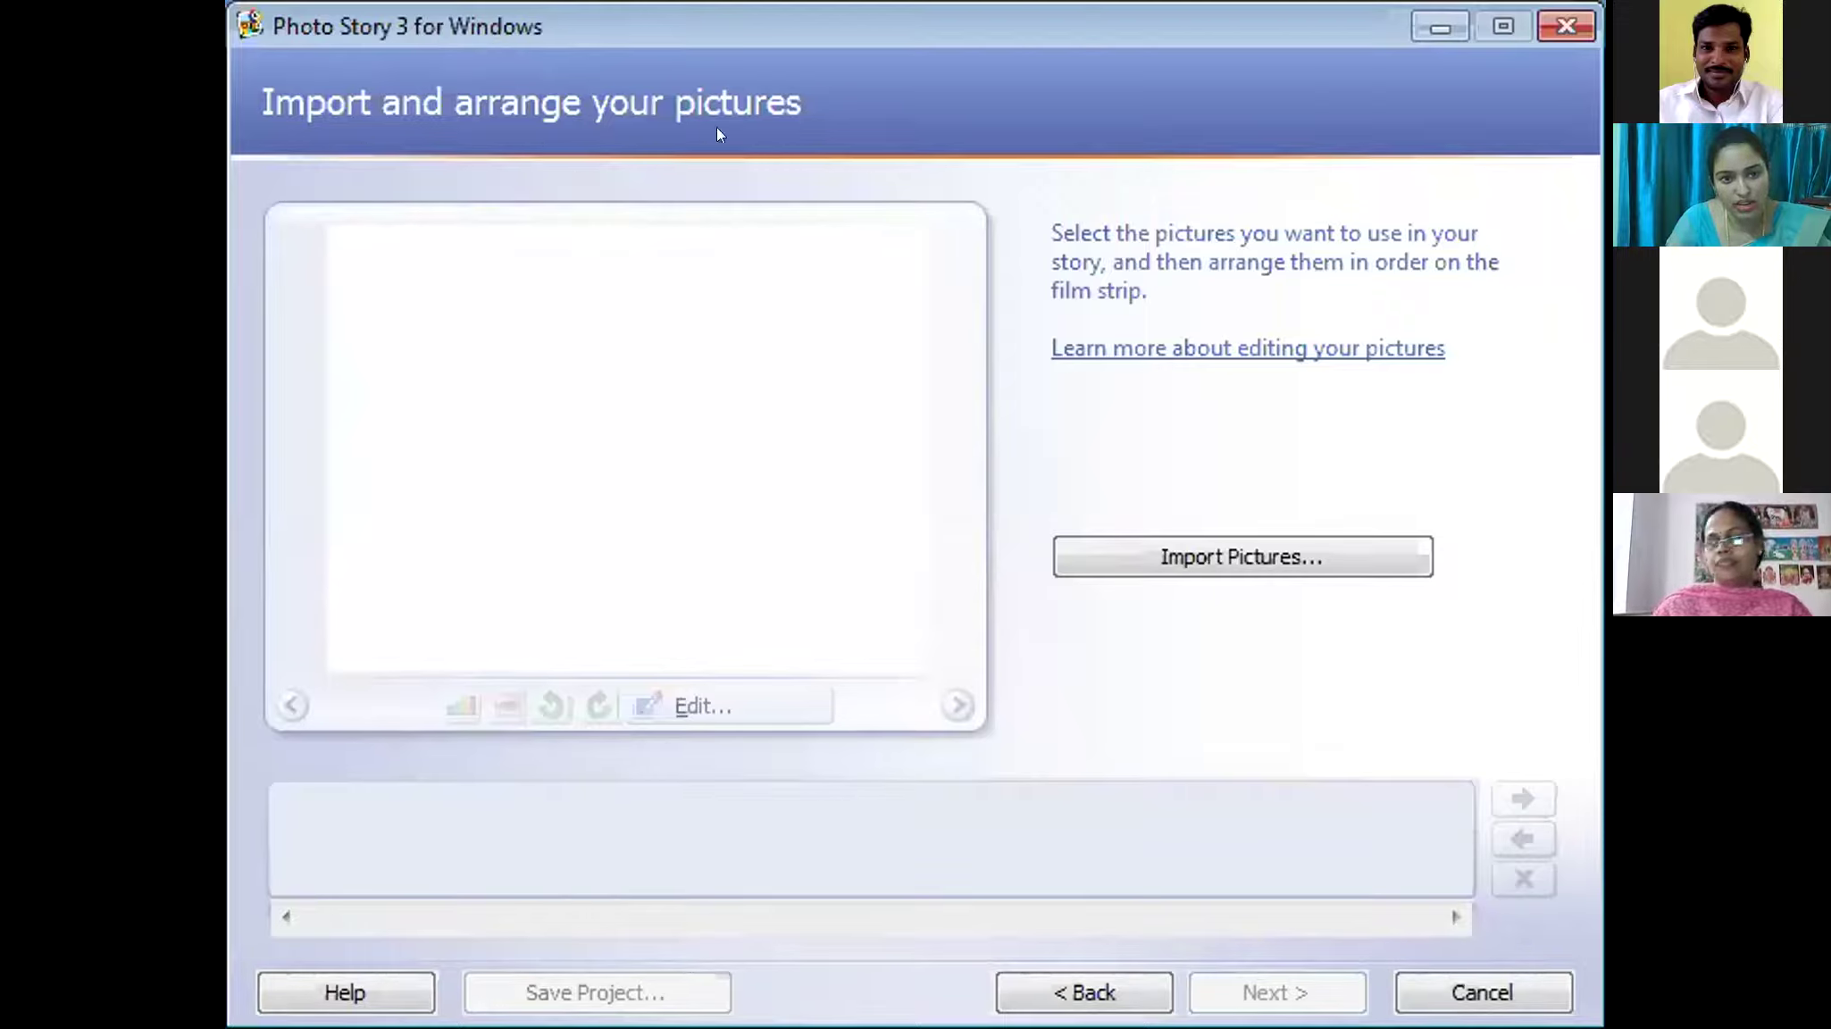
- Import all seven pictures from the Webinar folder into the story
left_click(1265, 554)
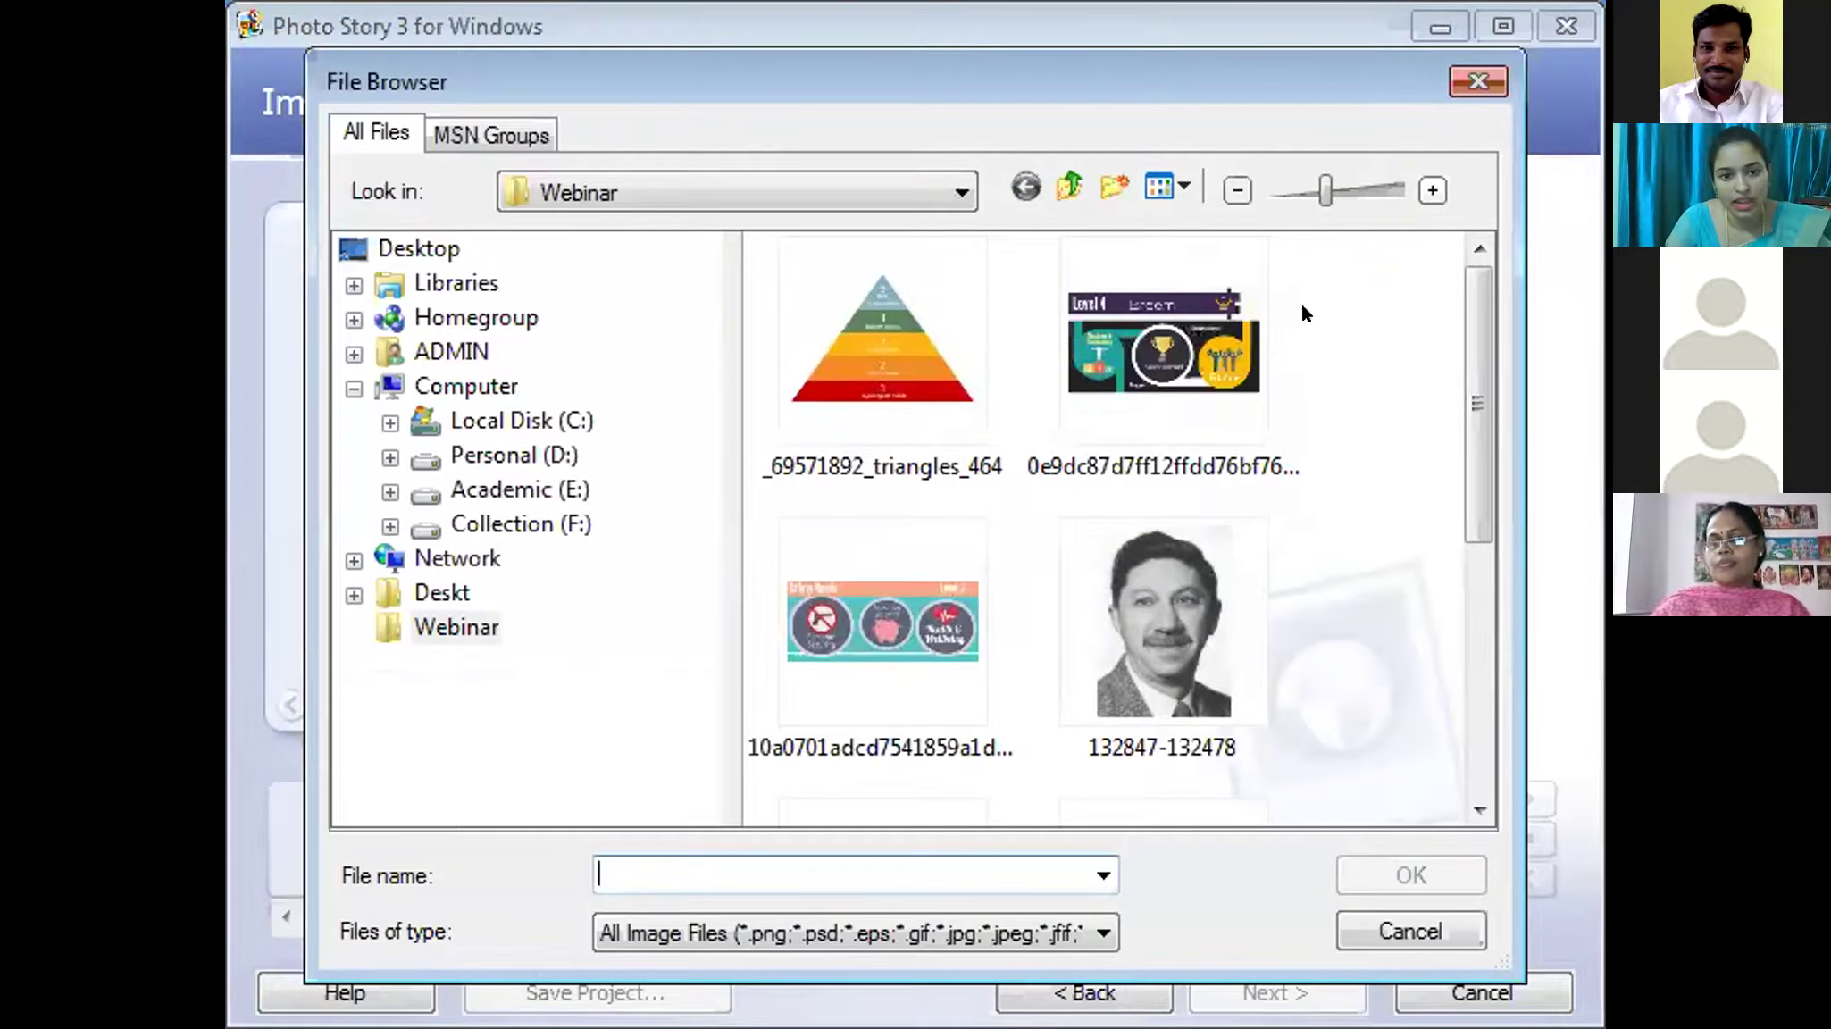
left_click_drag(1462, 318, 1454, 564)
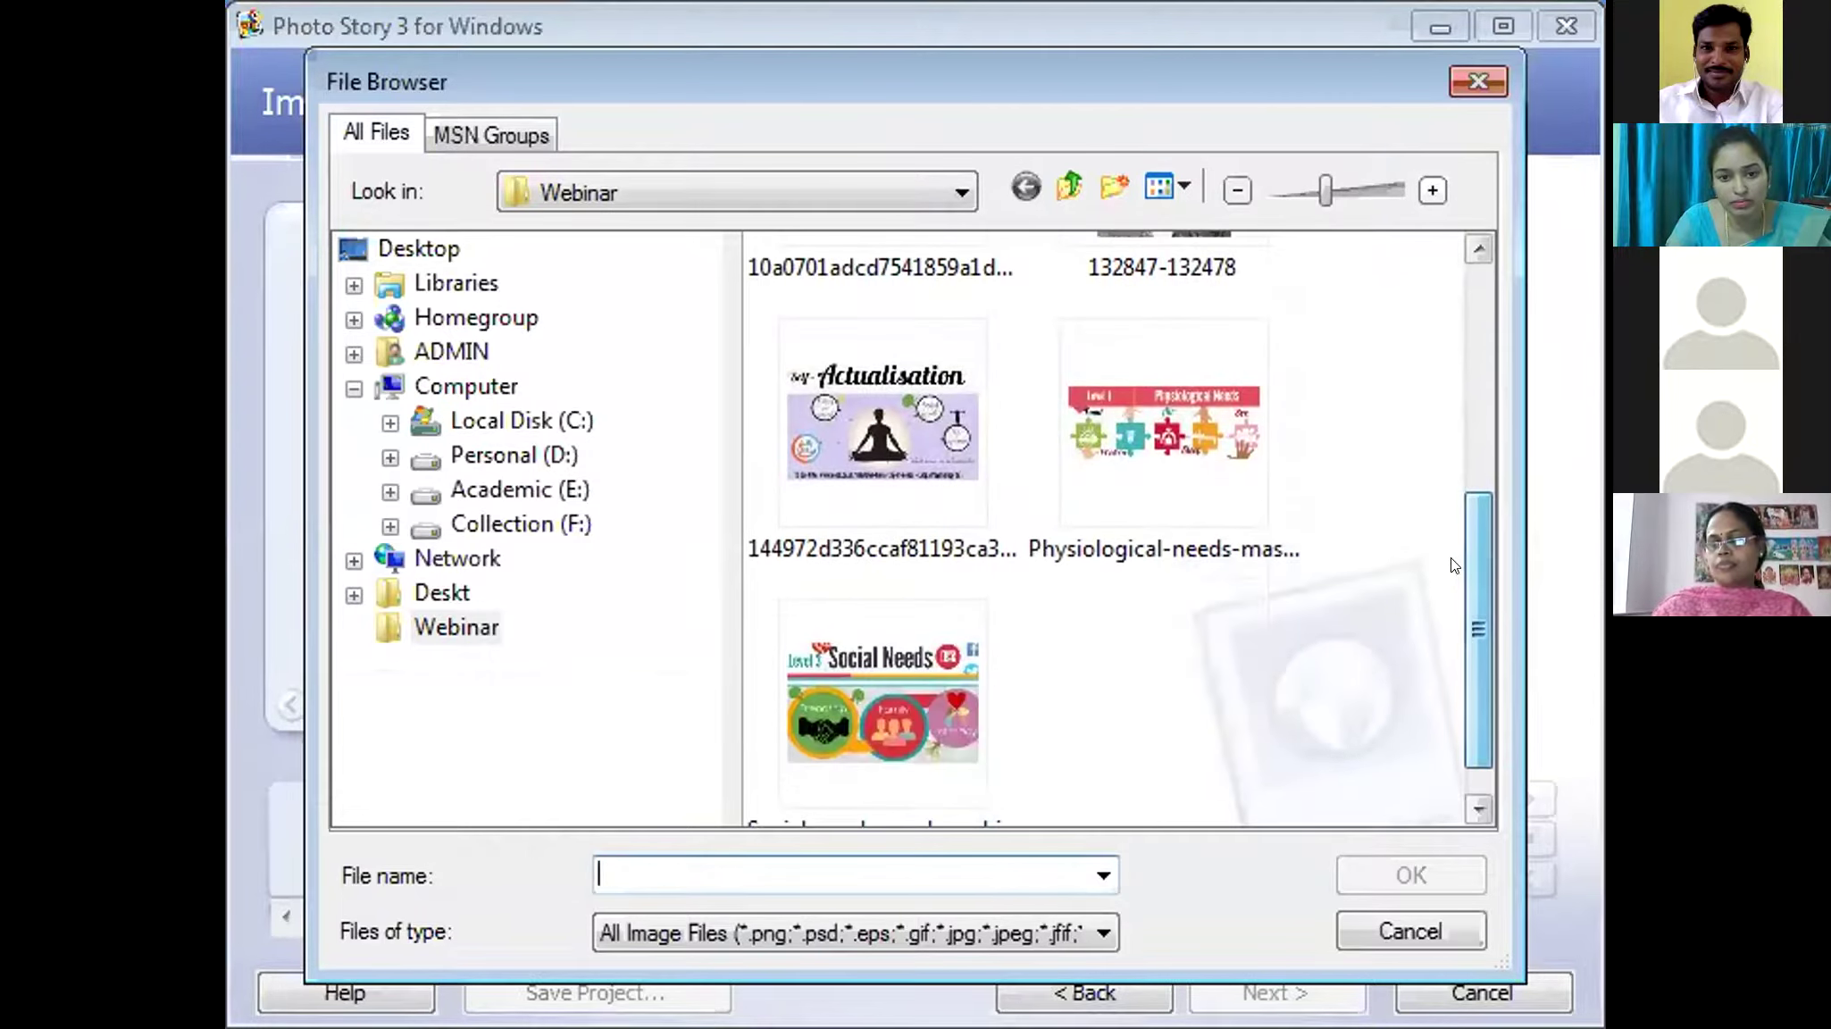
left_click_drag(1482, 496, 1480, 314)
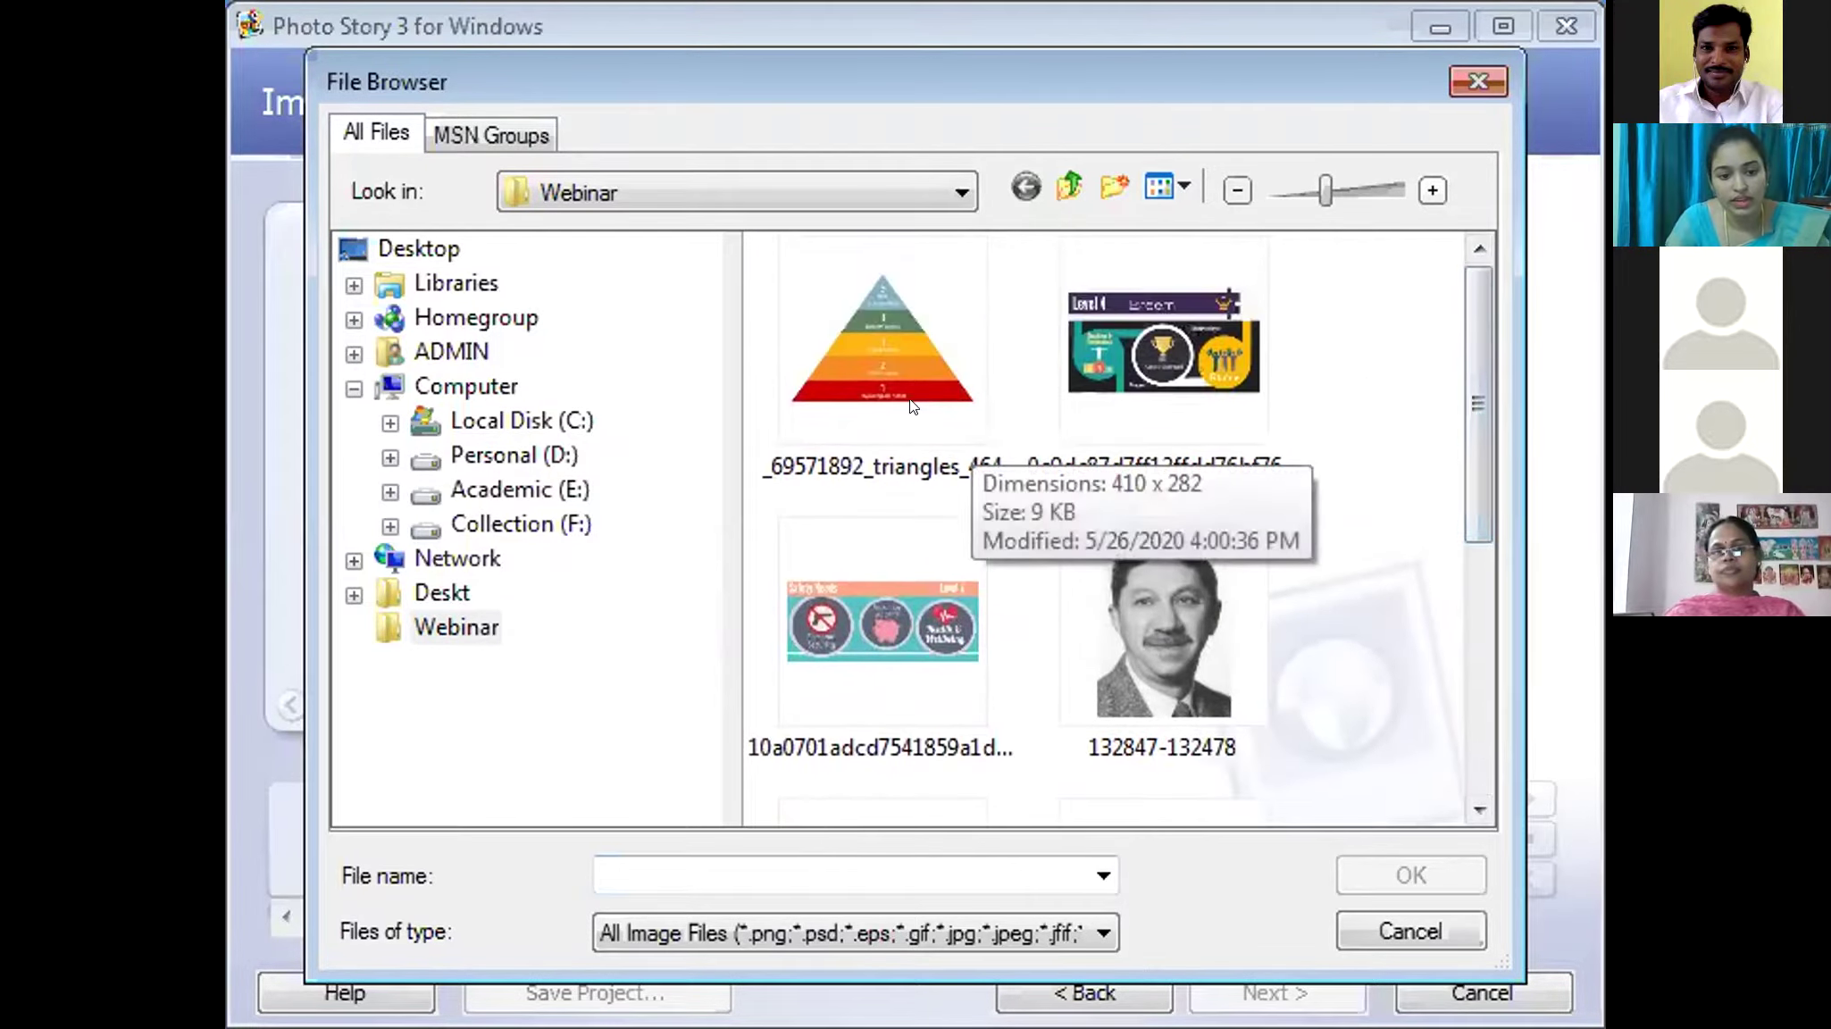
left_click(912, 407)
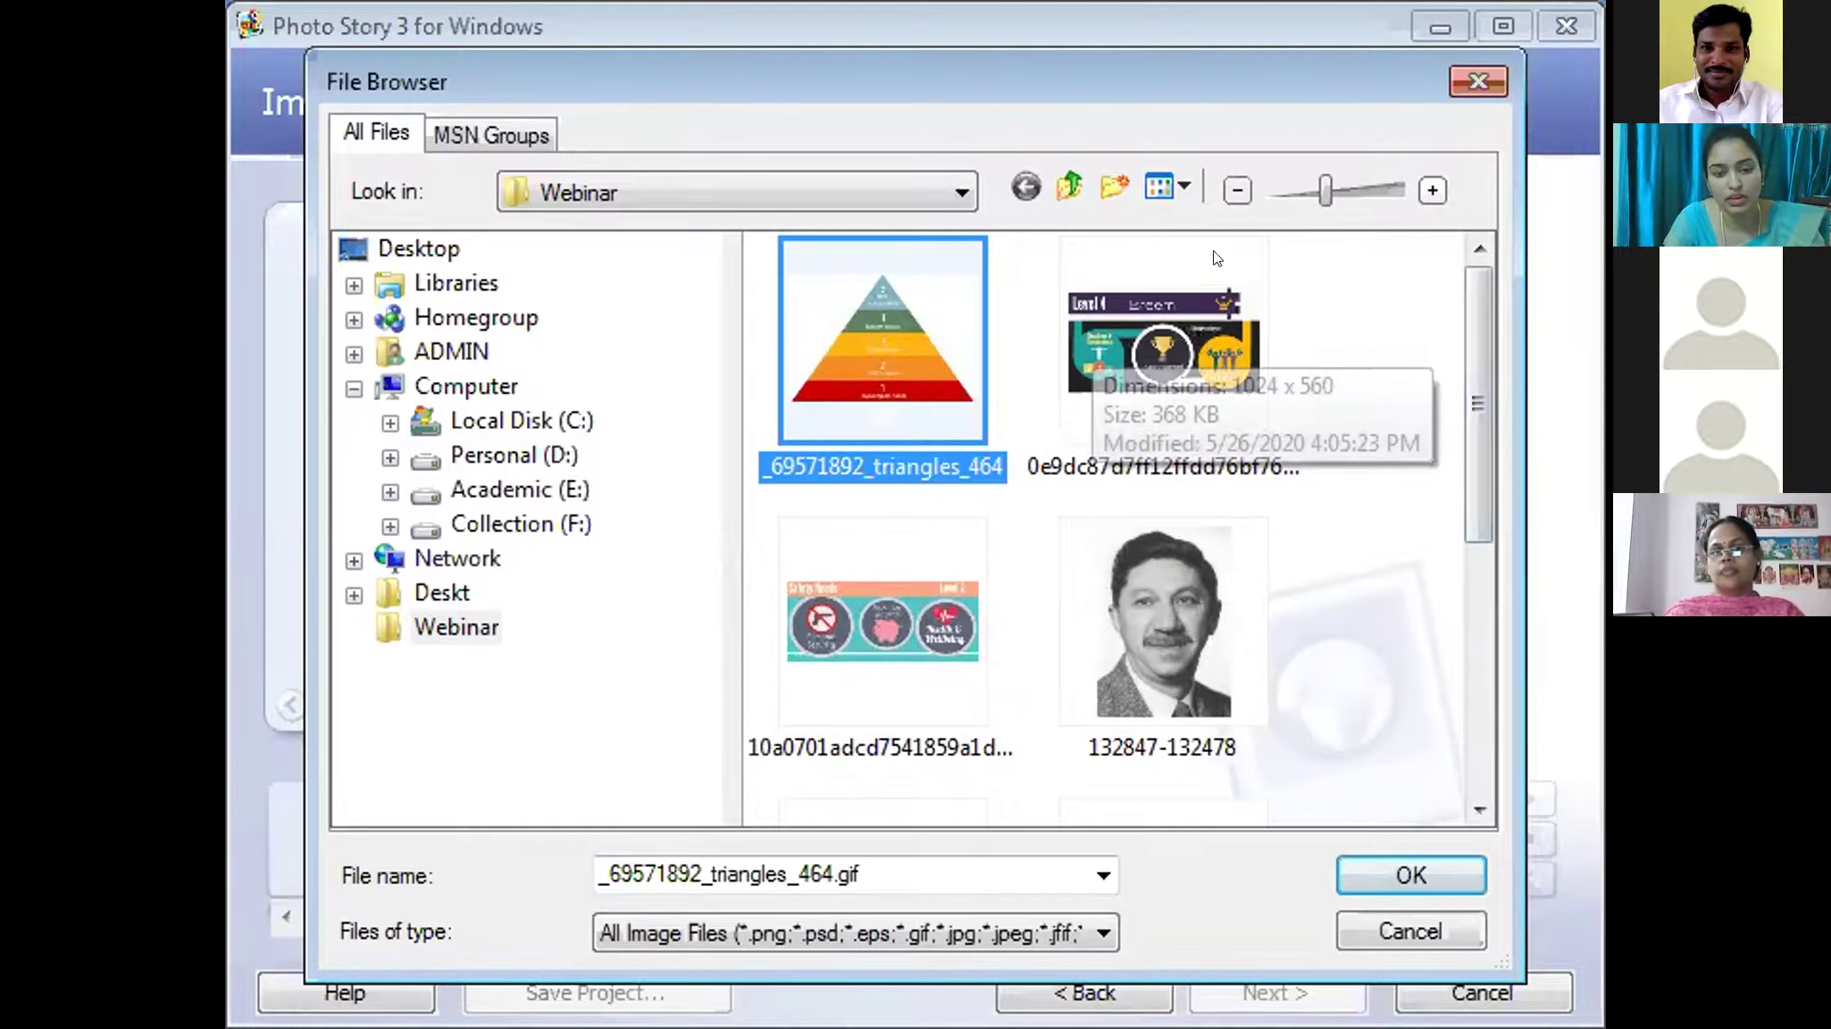
left_click(1151, 406, "ctrl")
left_click_drag(1478, 368, 1462, 462)
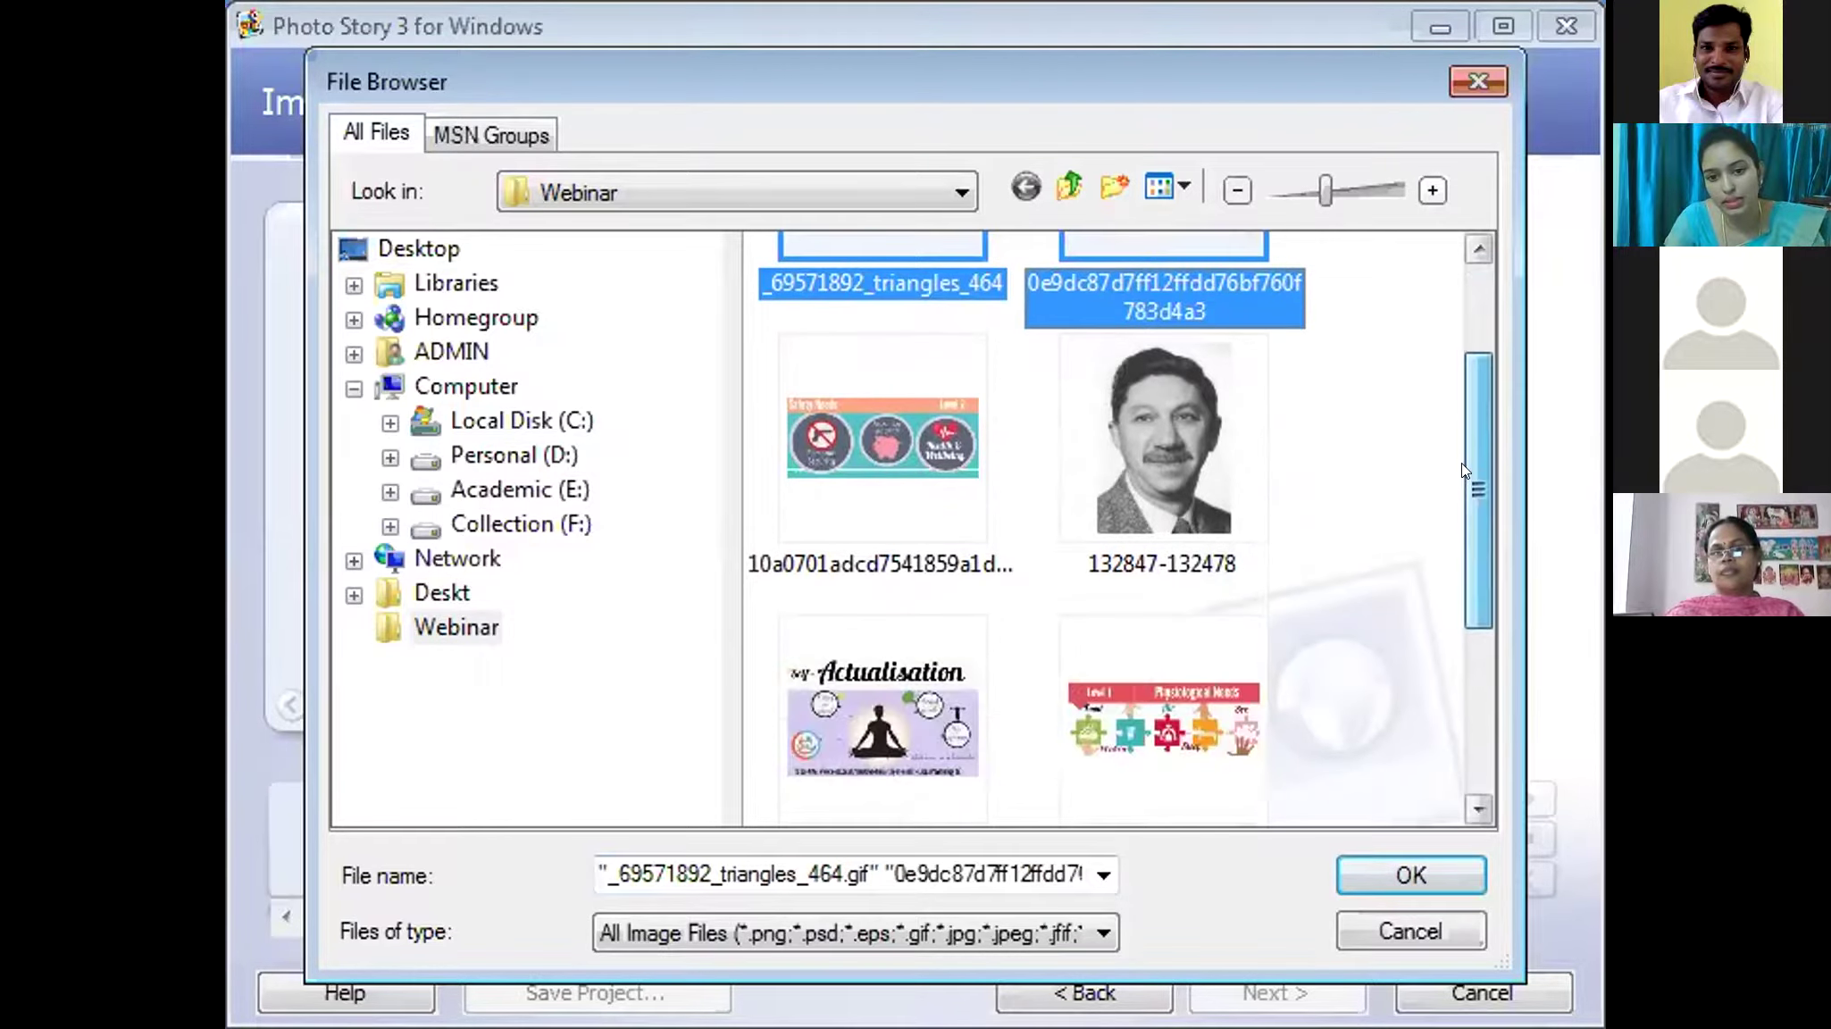
left_click(938, 440, "ctrl")
left_click(1147, 439, "ctrl")
left_click(938, 657, "ctrl")
left_click(1214, 682, "ctrl")
scroll(1473, 482, "down", 1)
scroll(1462, 469, "down", 3)
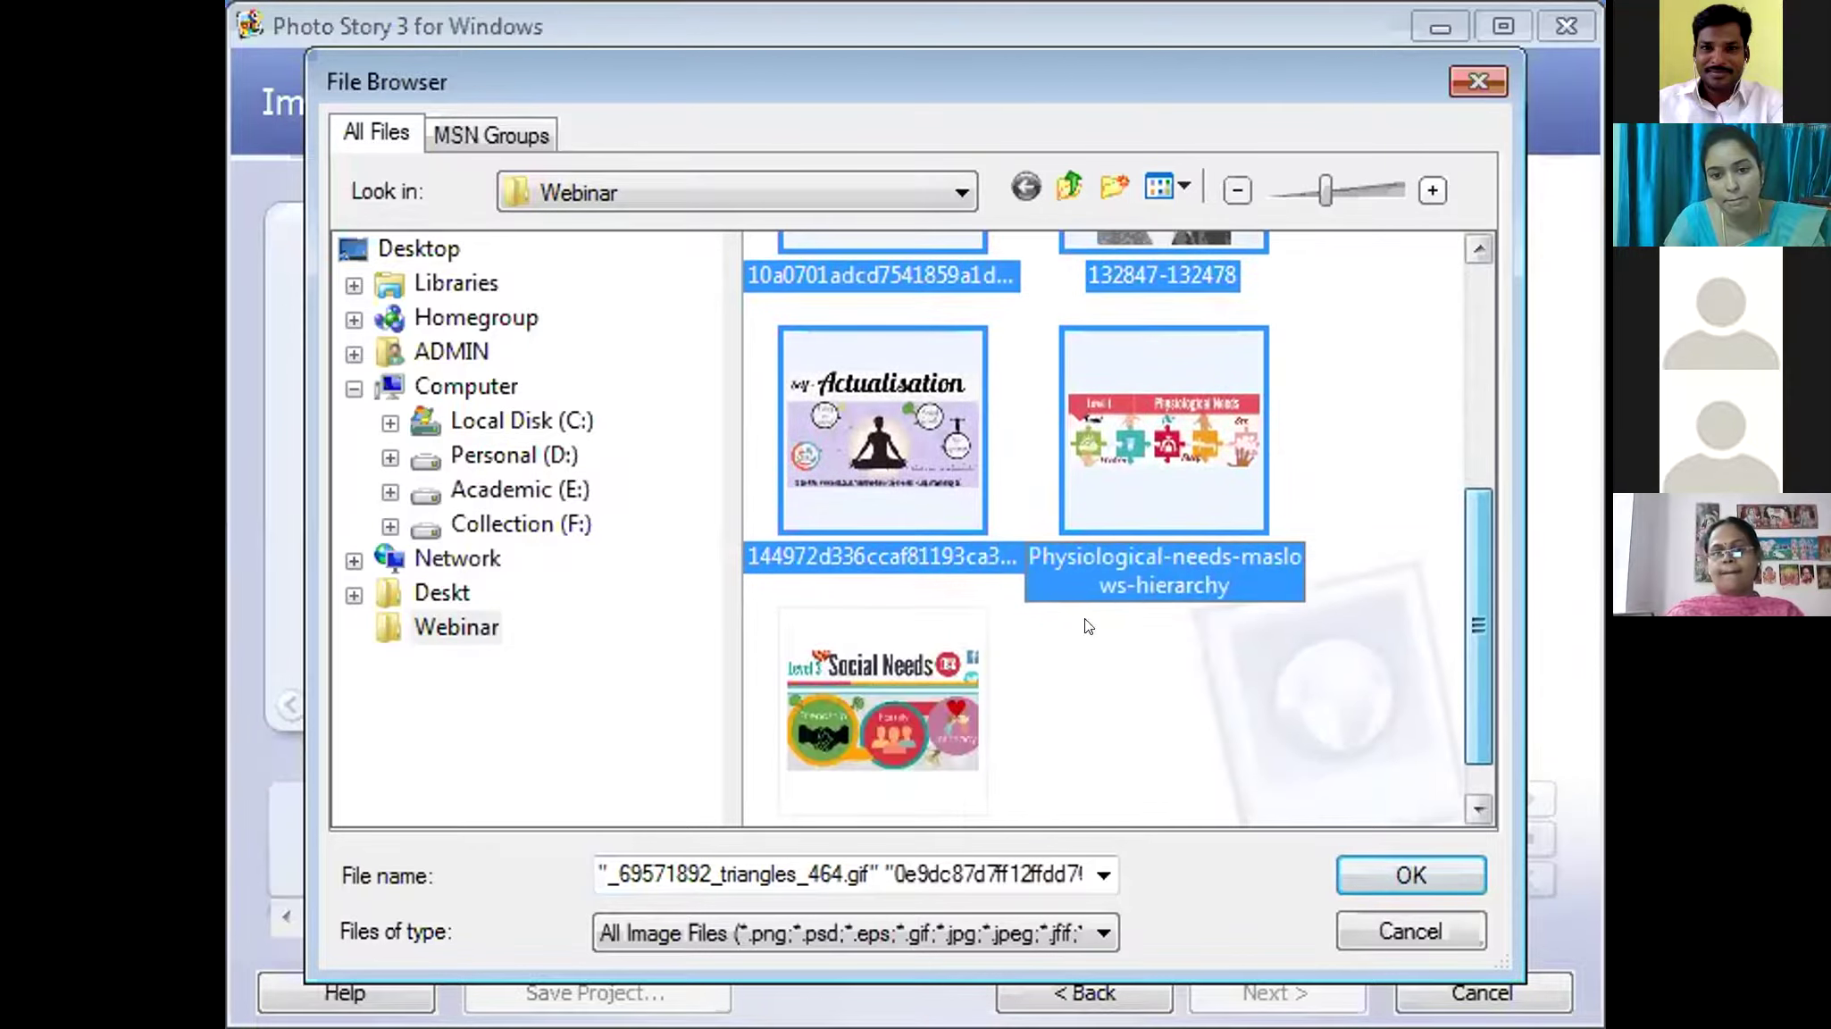
left_click(875, 684, "ctrl")
left_click_drag(1462, 652, 1462, 438)
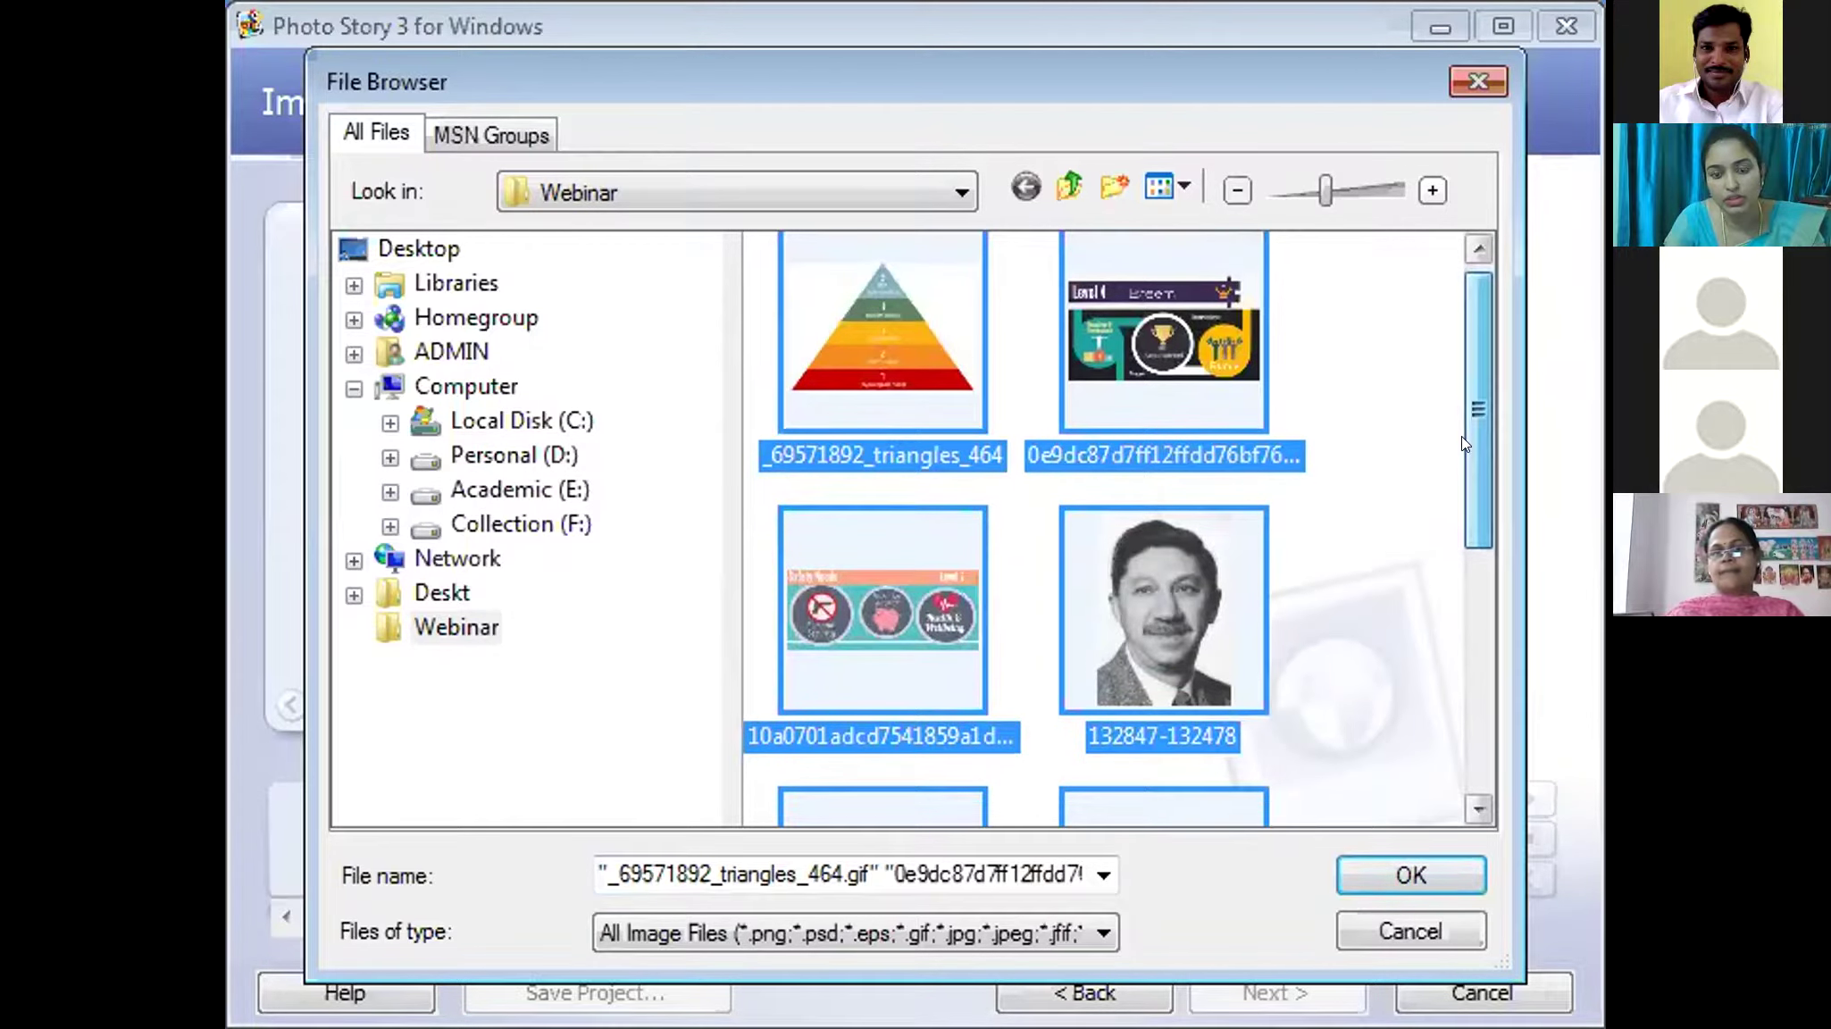
left_click_drag(1462, 436, 1462, 680)
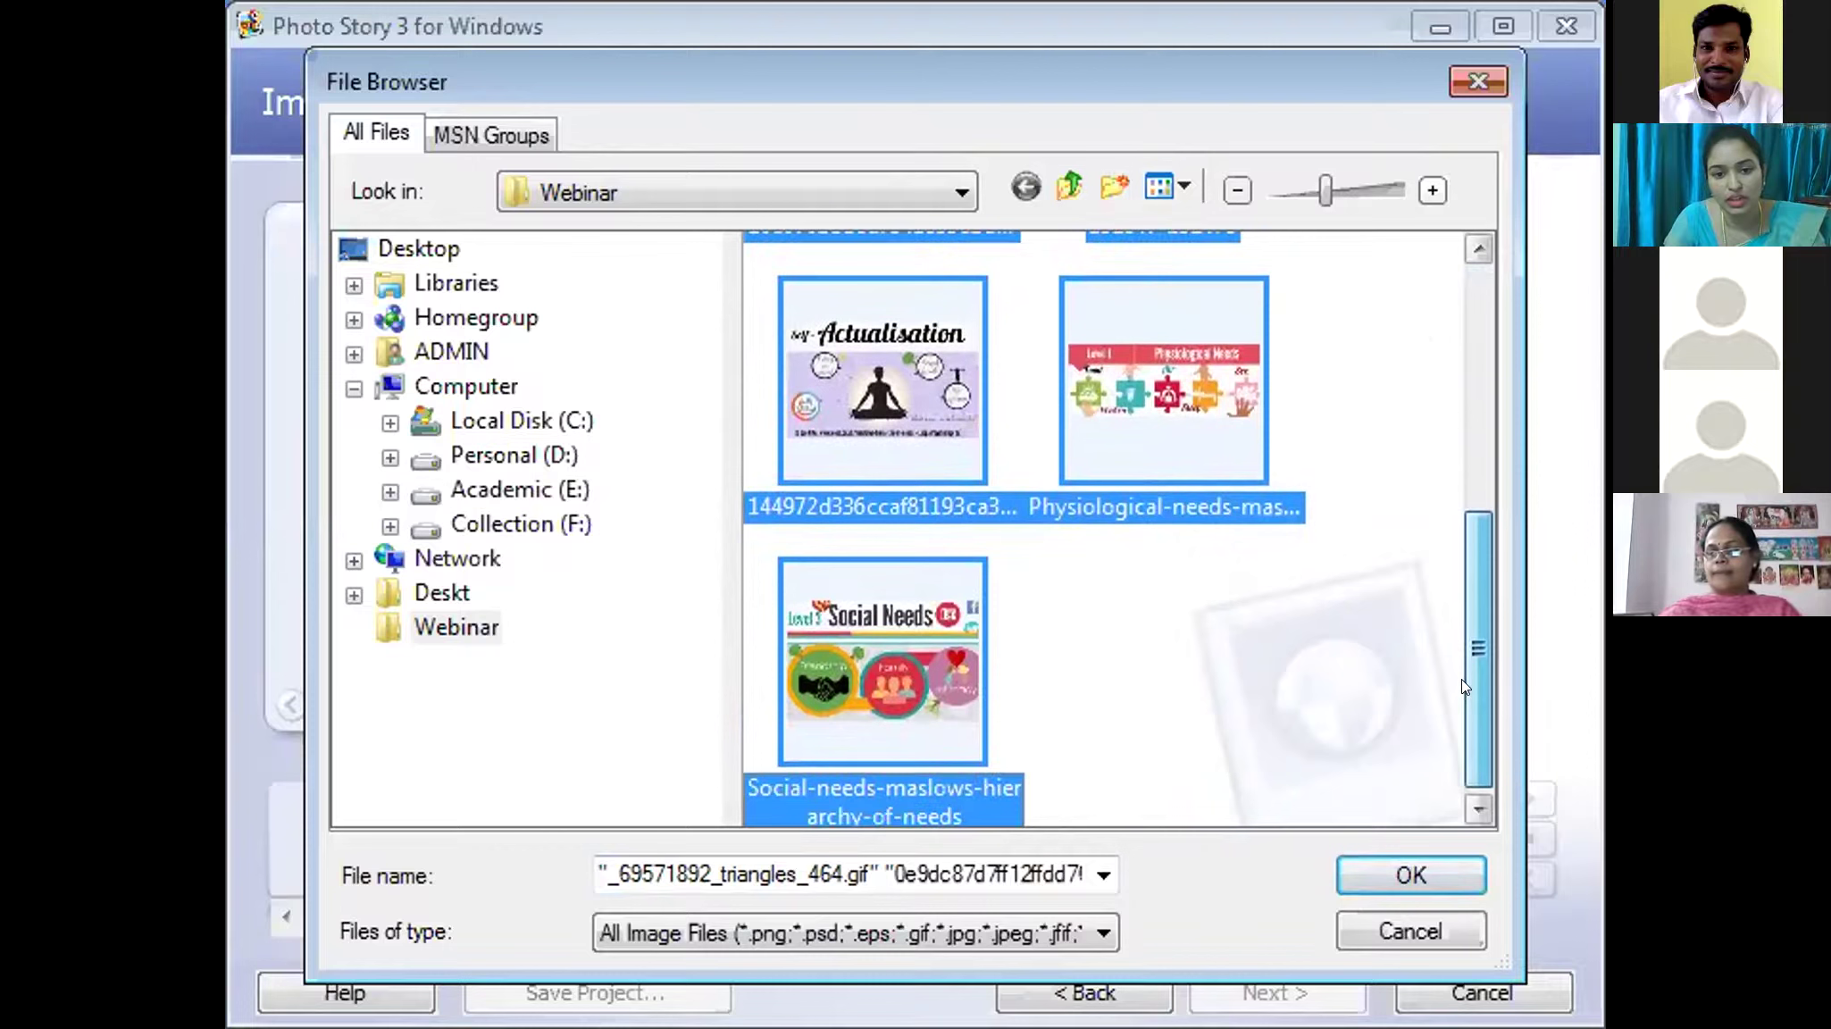
left_click(1448, 868)
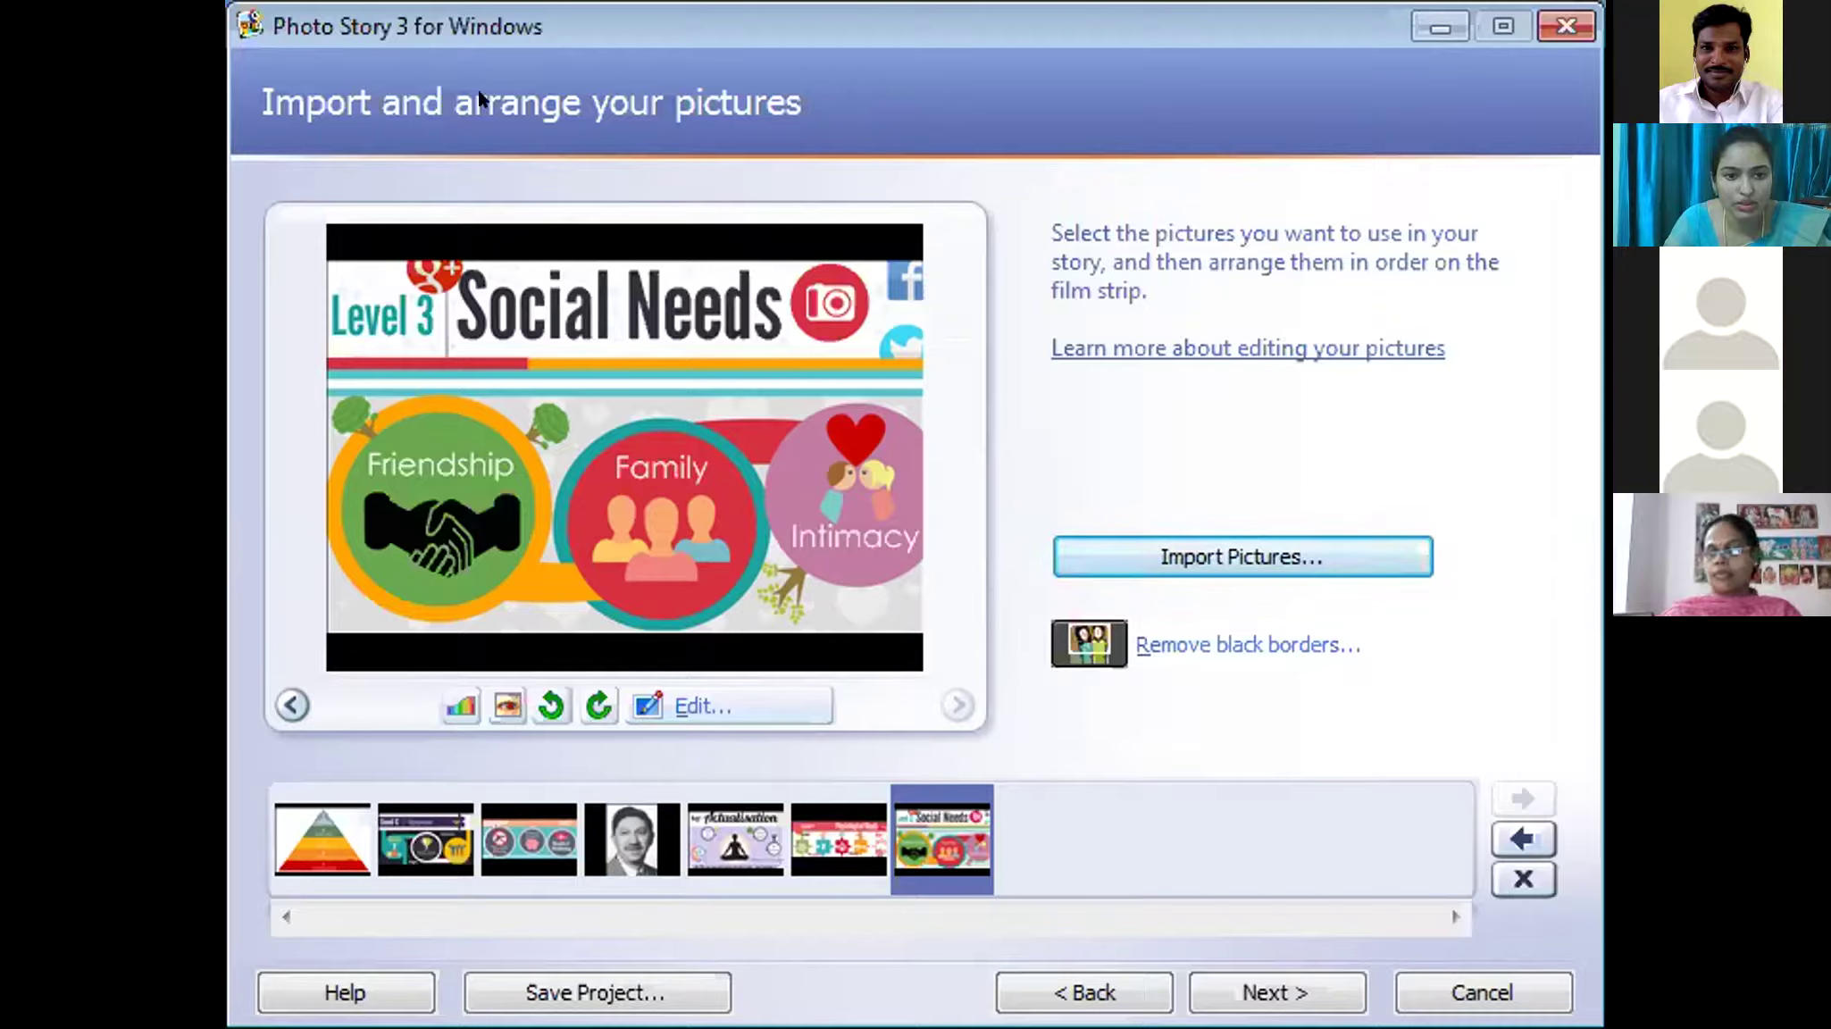
- Move the black-and-white portrait to the start of the film strip, ahead of the pyramid picture
left_click(605, 835)
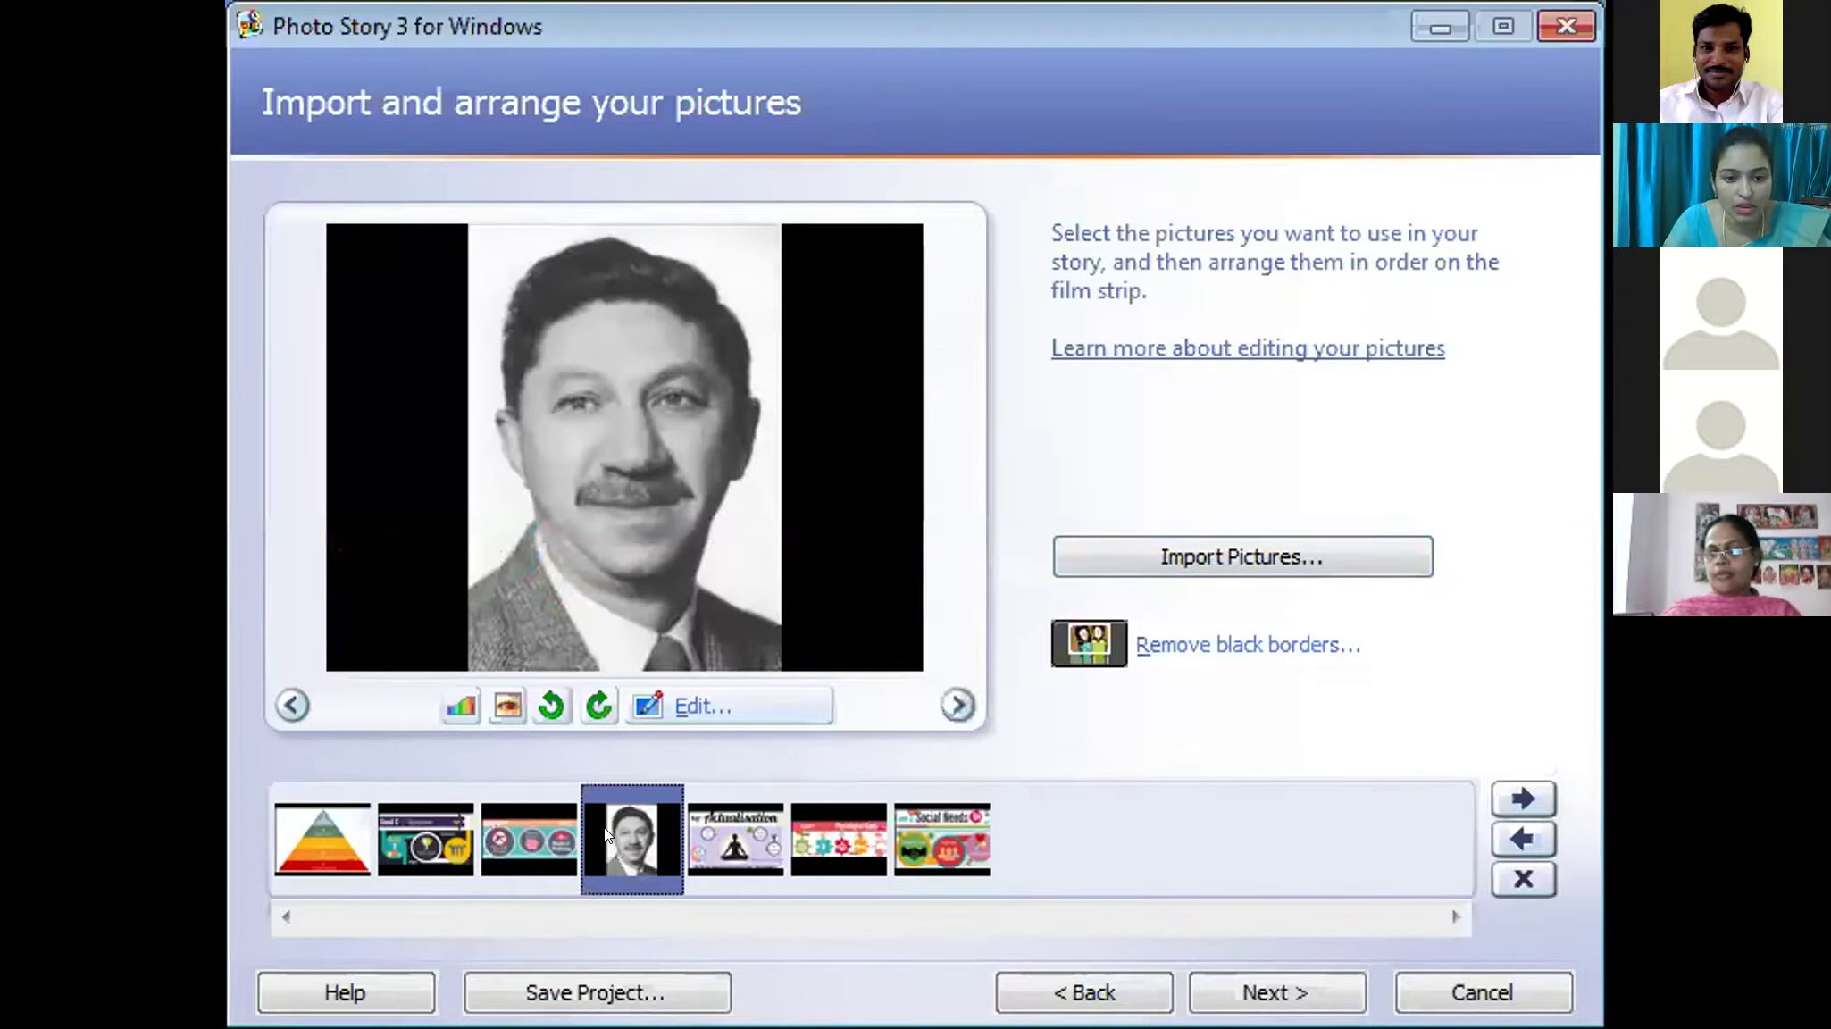
left_click_drag(622, 831, 328, 833)
left_click(416, 827)
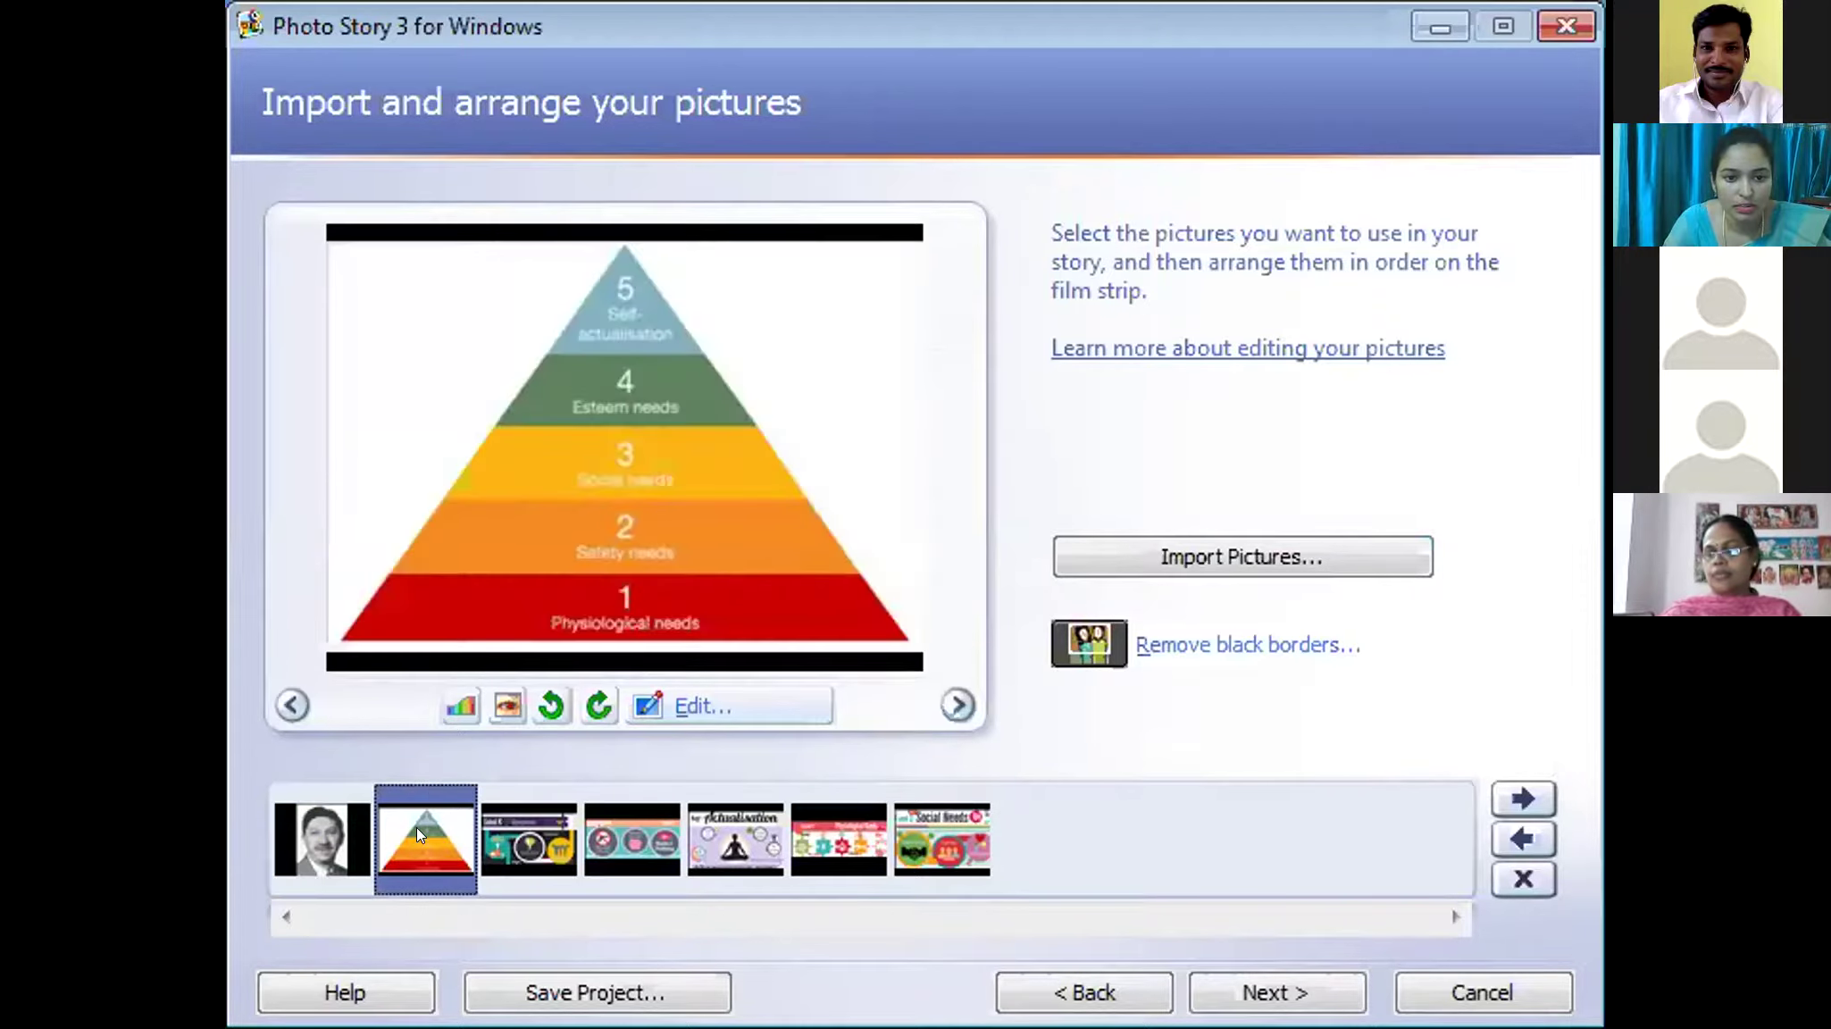
- Rearrange the end of the film strip so Social Needs is followed by Esteem and Self-Actualisation
left_click(504, 832)
left_click_drag(509, 856, 814, 863)
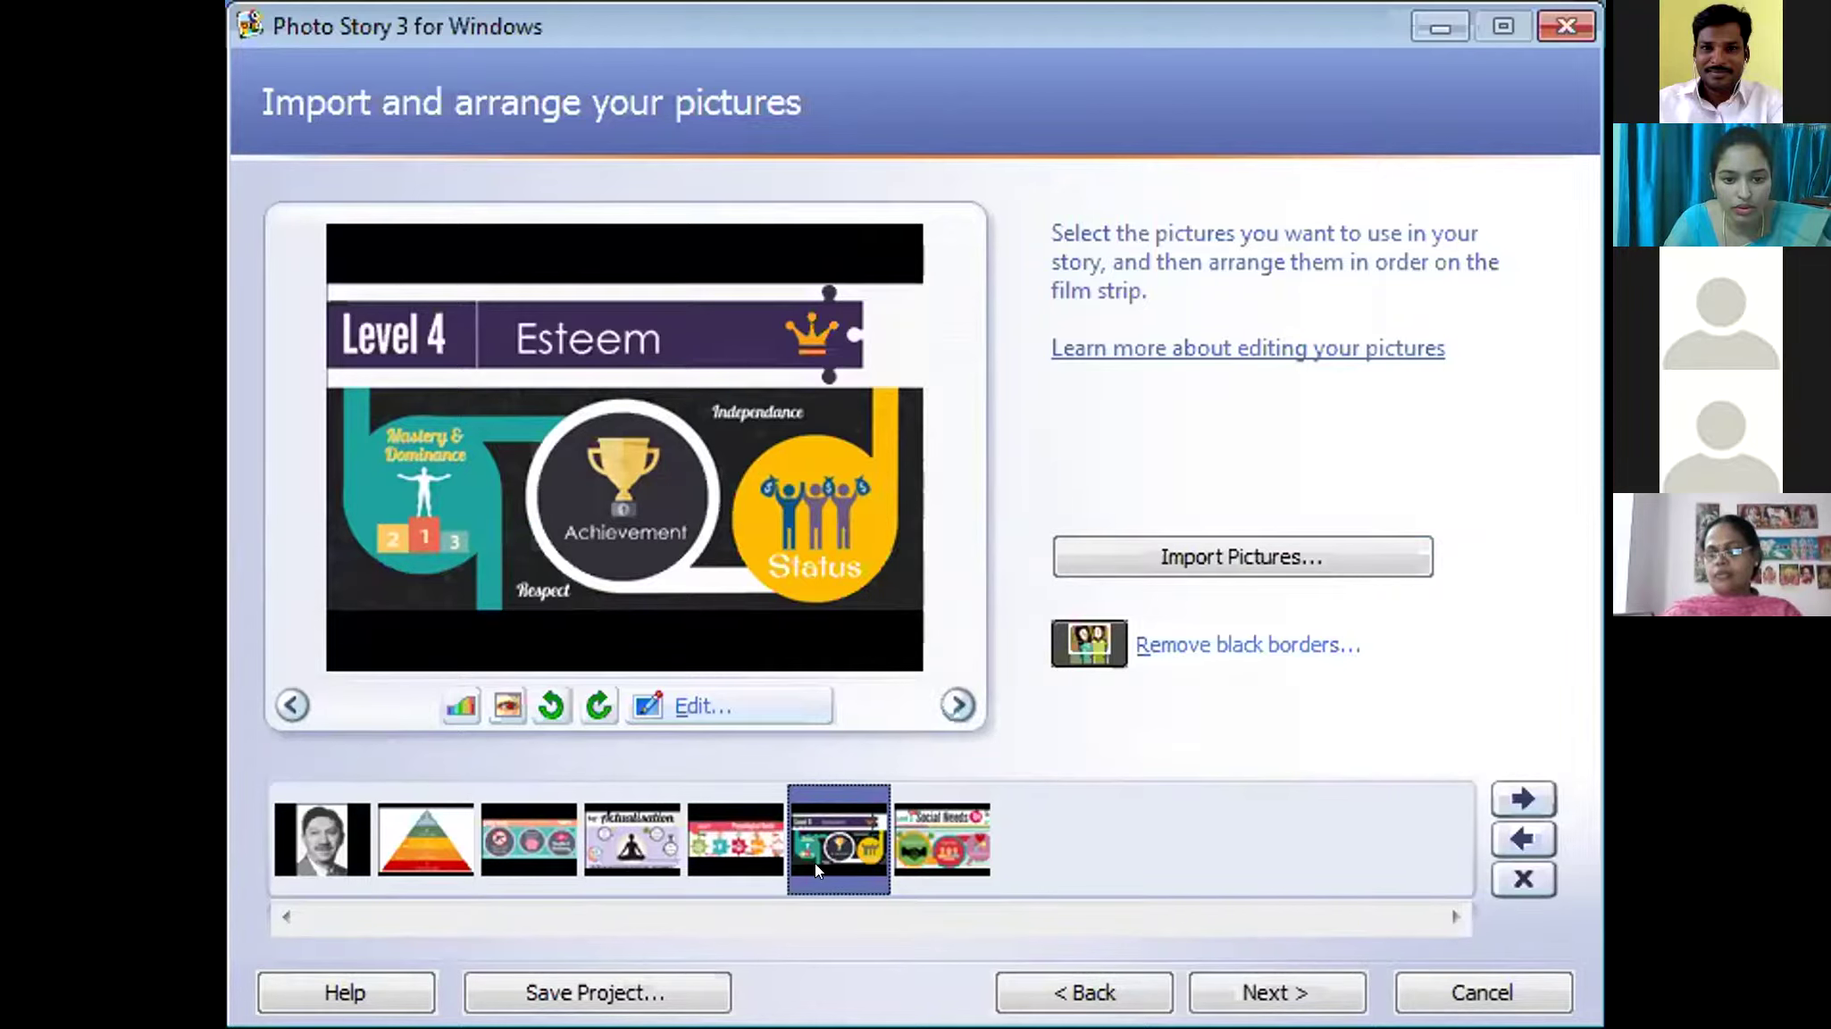
left_click(633, 834)
left_click_drag(634, 834, 788, 833)
left_click_drag(931, 833, 688, 828)
left_click(835, 828)
- Move the Physiological Needs picture ahead of the Safety Needs picture in the film strip
left_click(624, 835)
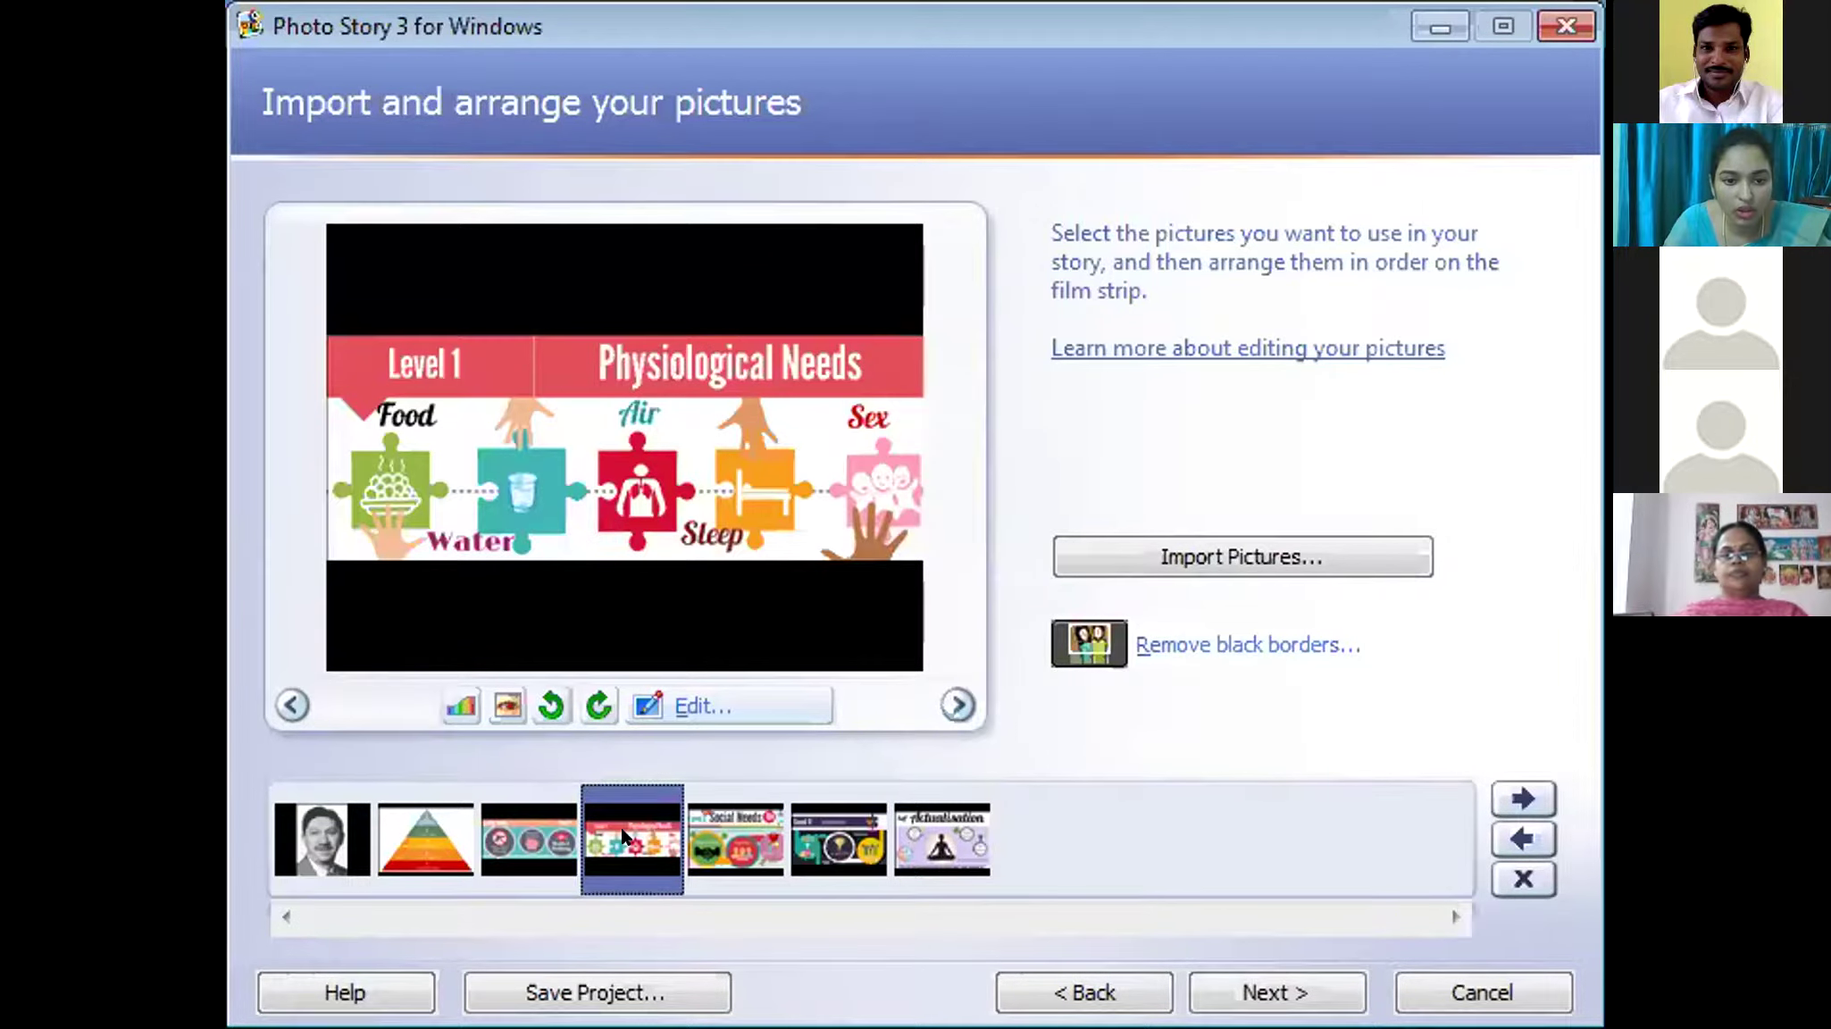
left_click_drag(633, 828, 538, 834)
left_click(514, 855)
- Go through the film strip pictures one after another to check their order
left_click(655, 832)
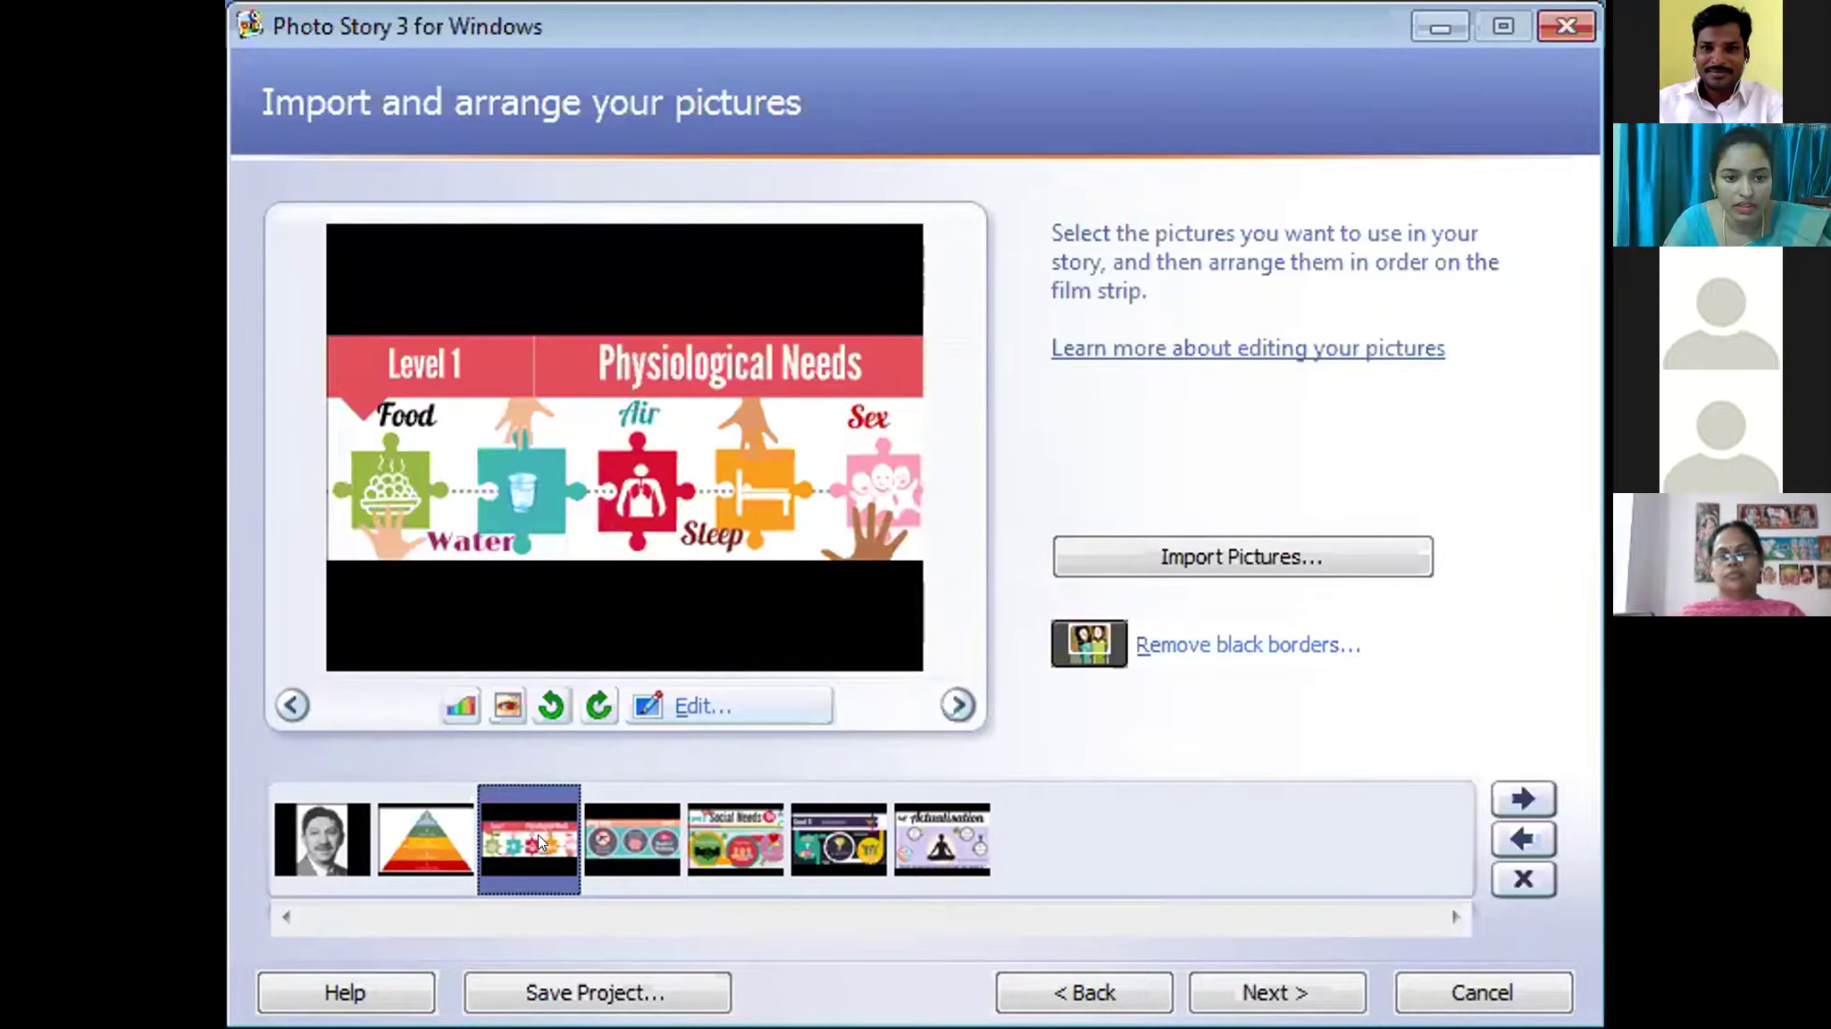
left_click(627, 837)
left_click(750, 832)
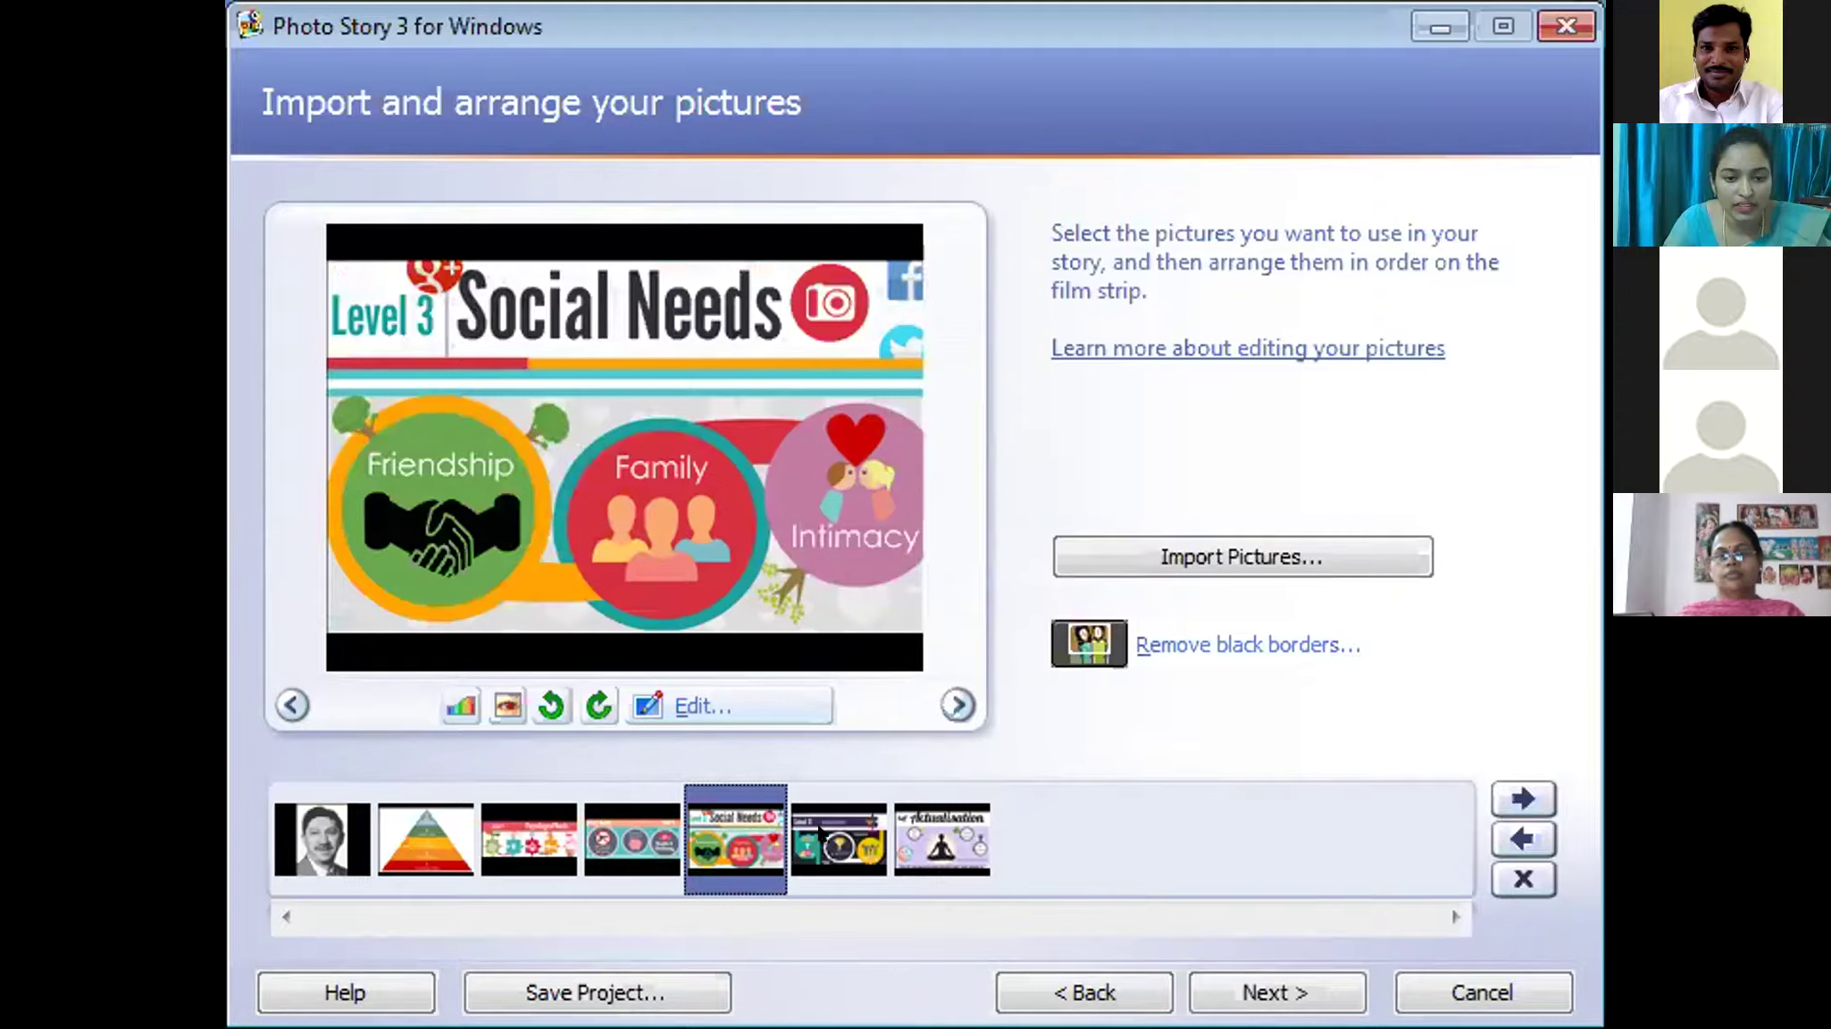
left_click(820, 832)
left_click(906, 826)
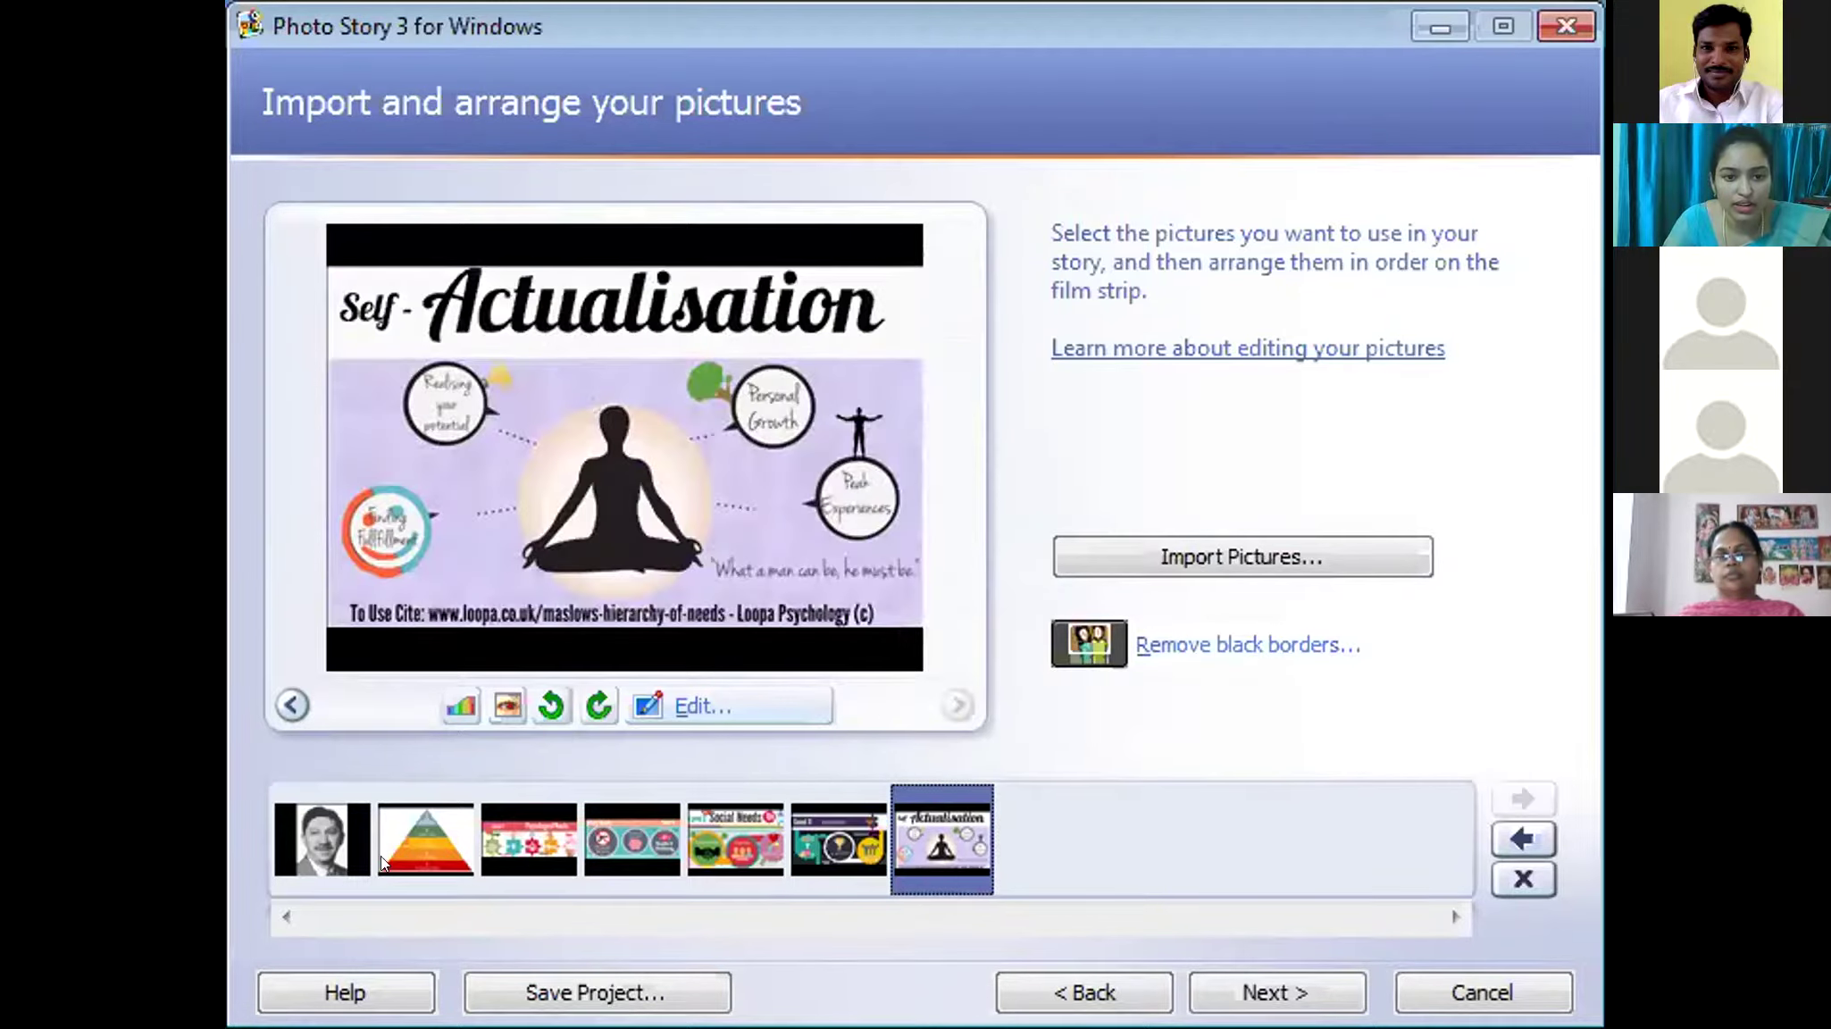
left_click(290, 832)
left_click(393, 831)
left_click(514, 834)
left_click(632, 842)
- Shift the Social Needs picture back and forth in the film strip, ending directly ahead of the Safety Needs picture
left_click(720, 843)
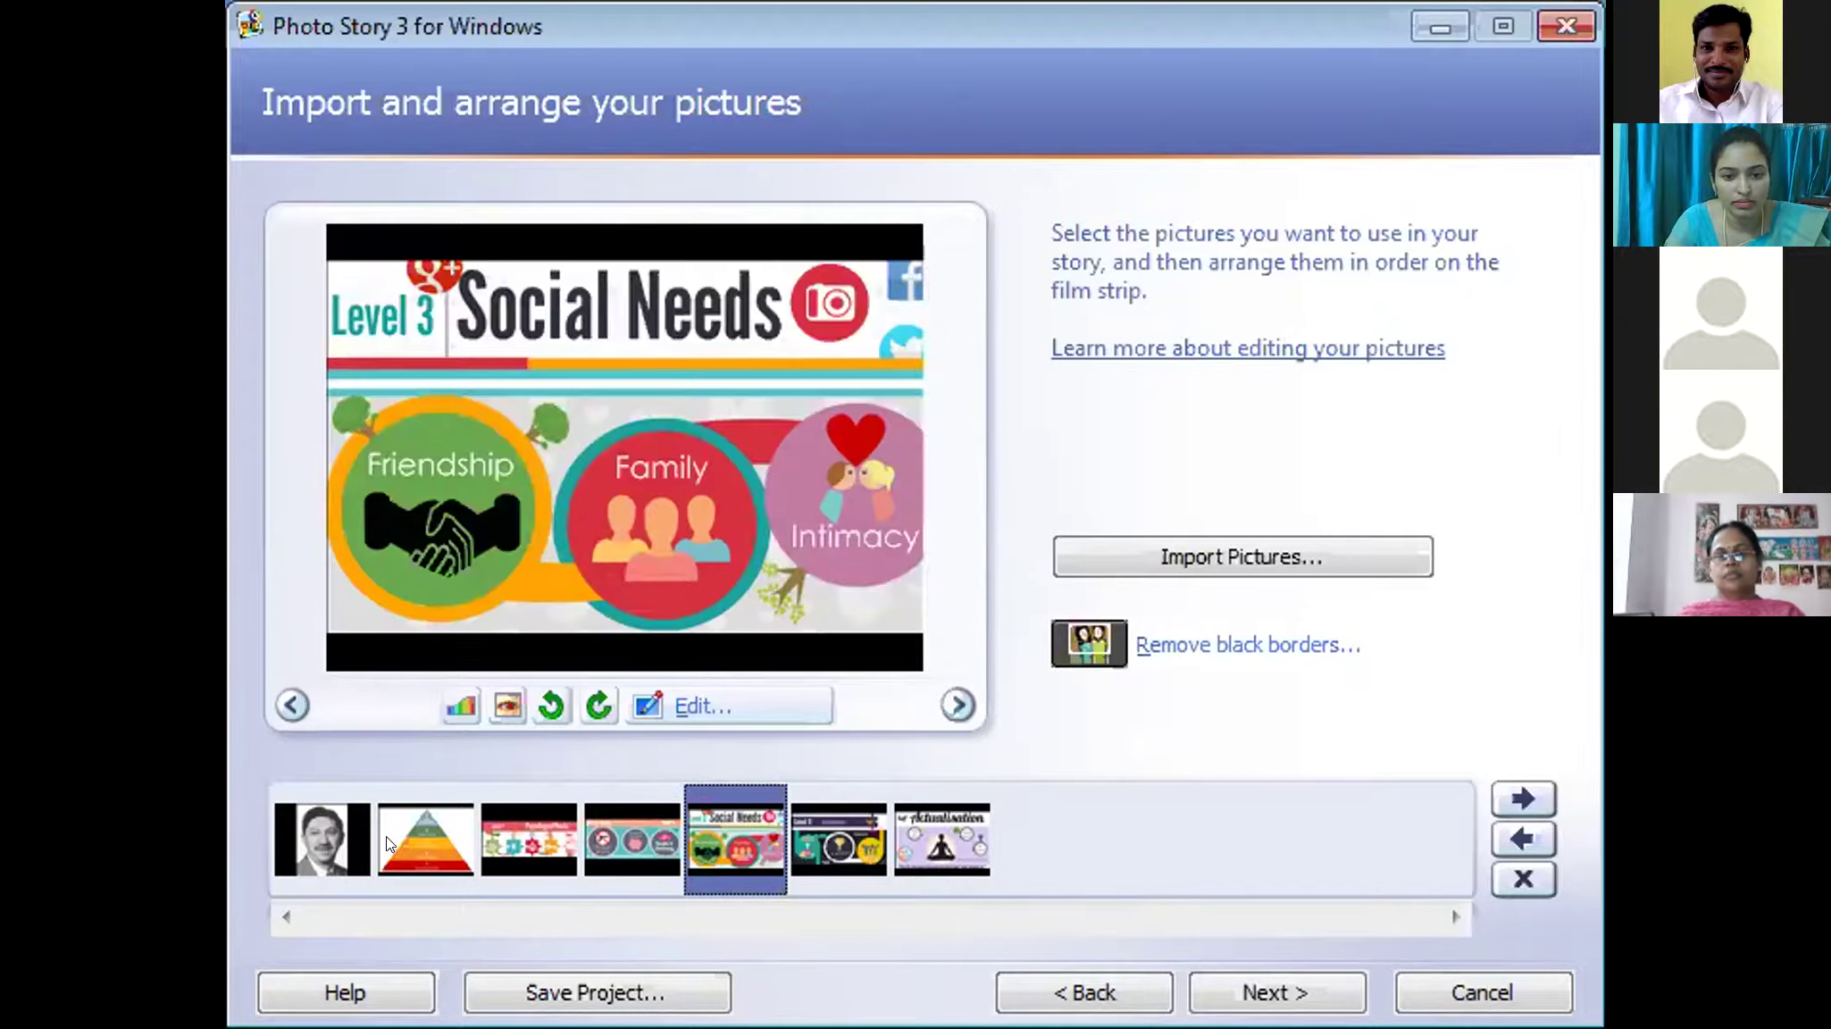
left_click(1515, 838)
left_click(1516, 837)
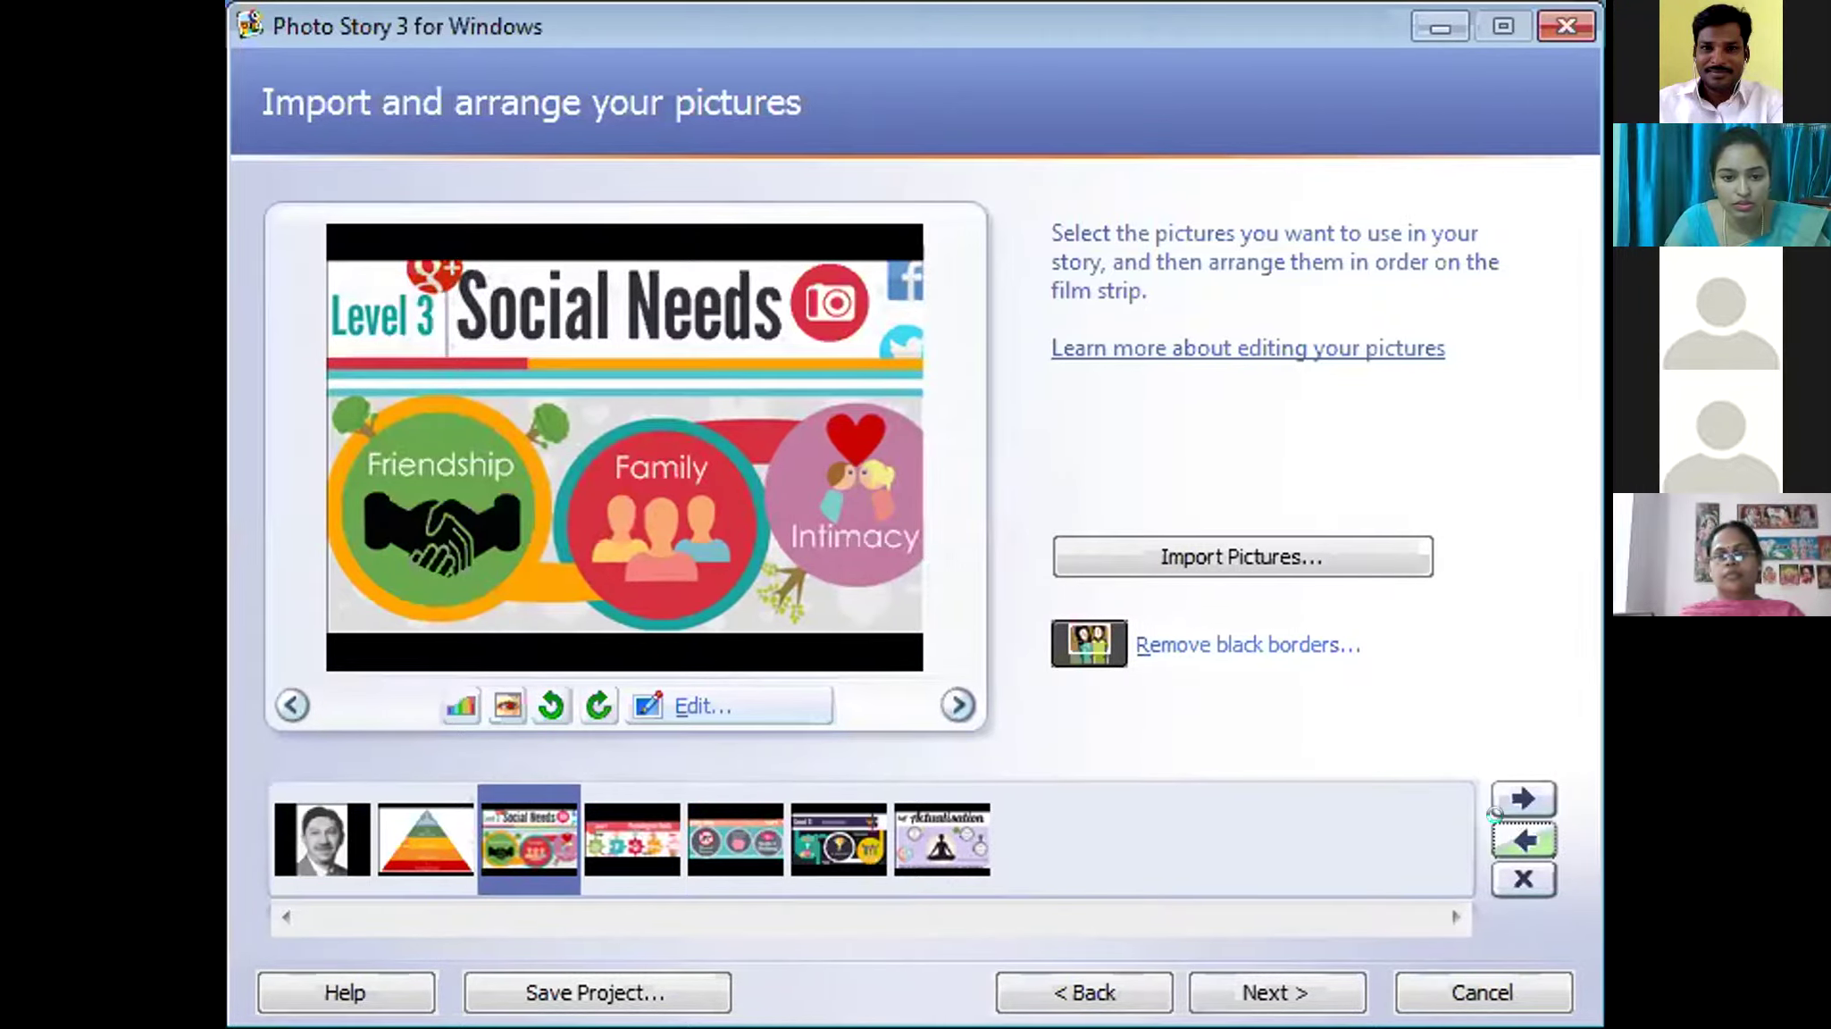
left_click(1516, 838)
left_click(1524, 804)
left_click(1524, 804)
left_click(1524, 803)
left_click(1524, 837)
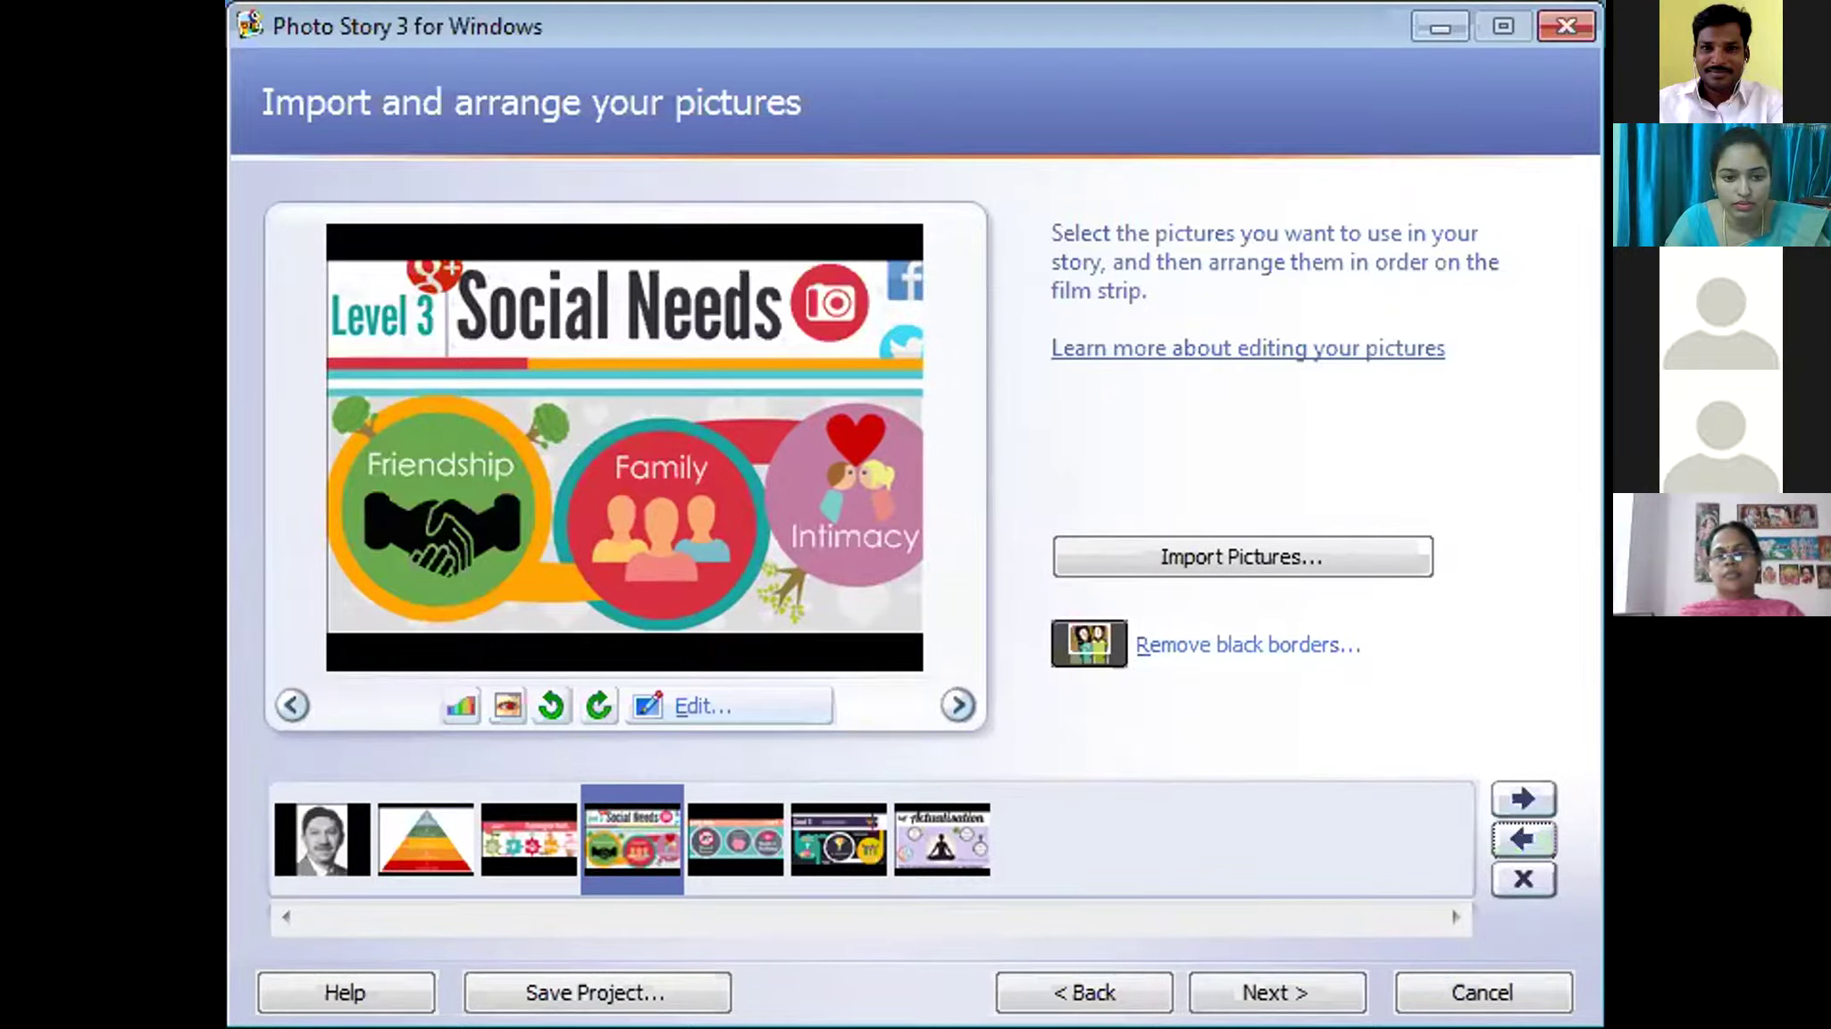
- Apply the color level correction to the Physiological Needs picture
left_click(321, 835)
left_click(412, 828)
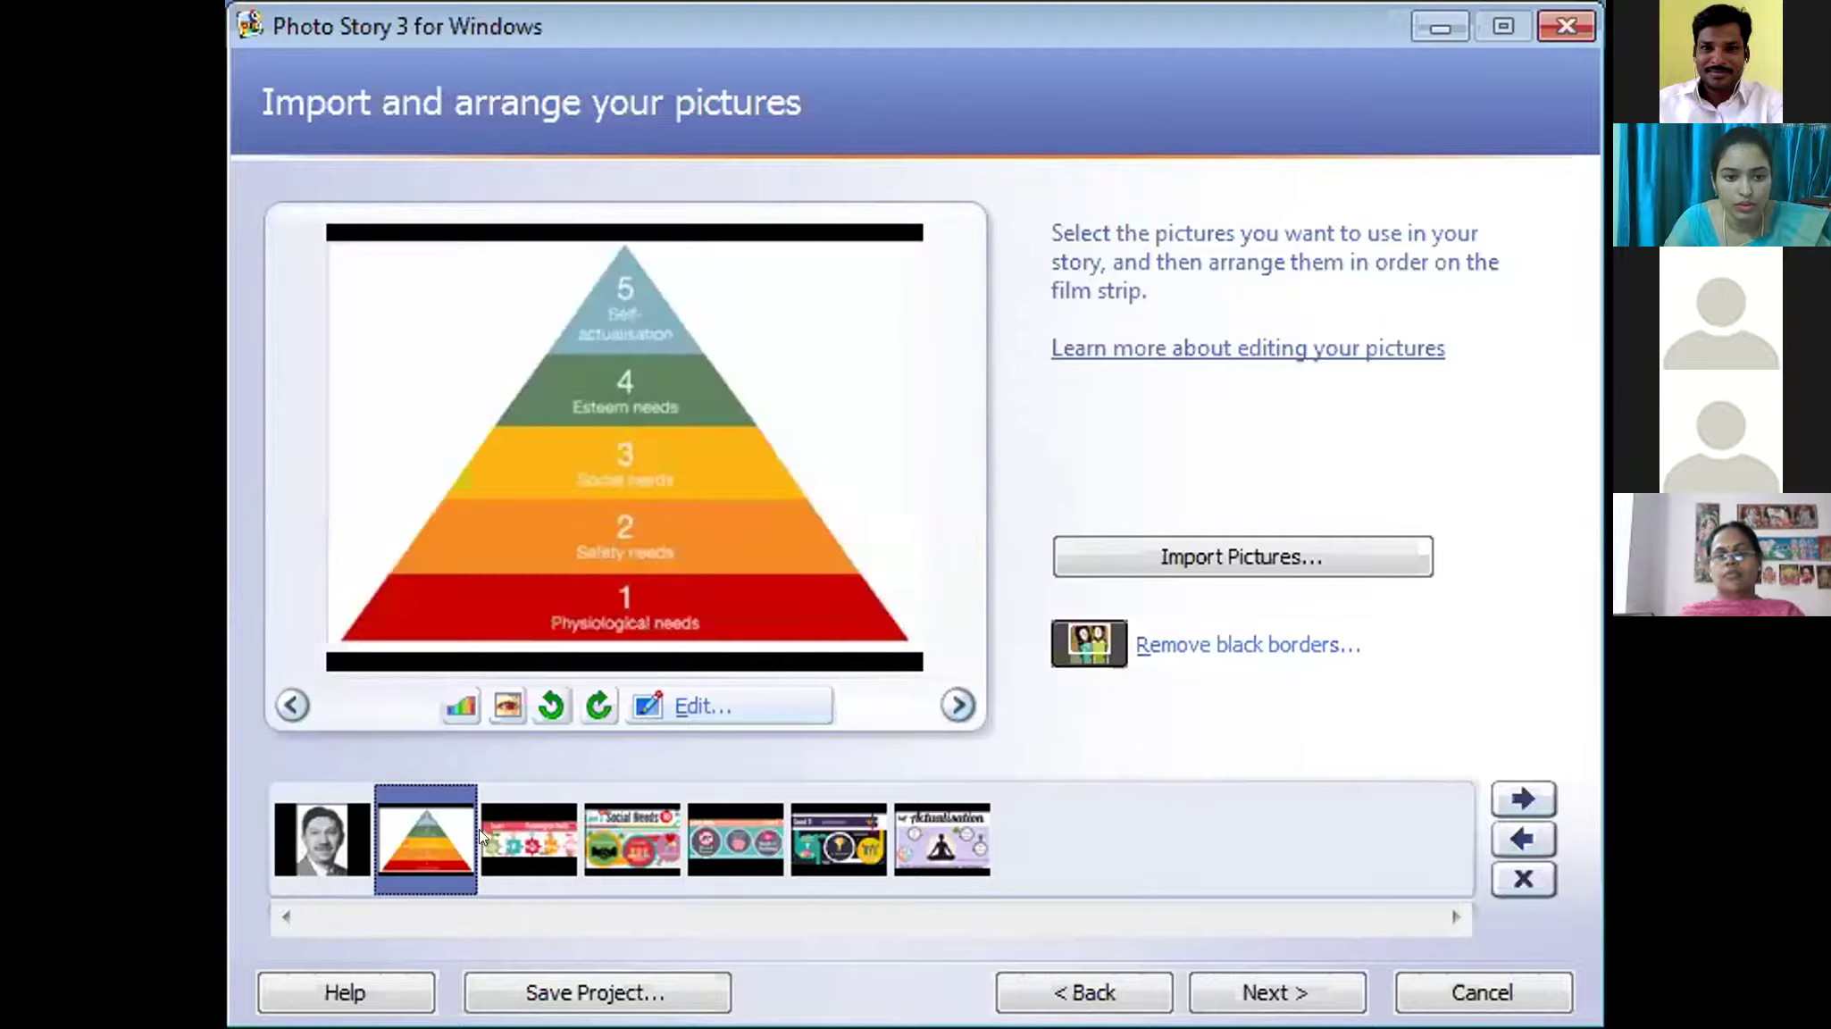
left_click(502, 828)
mouse_move(509, 827)
left_mouse_down()
mouse_move(533, 828)
mouse_move(476, 835)
mouse_move(513, 835)
left_mouse_up()
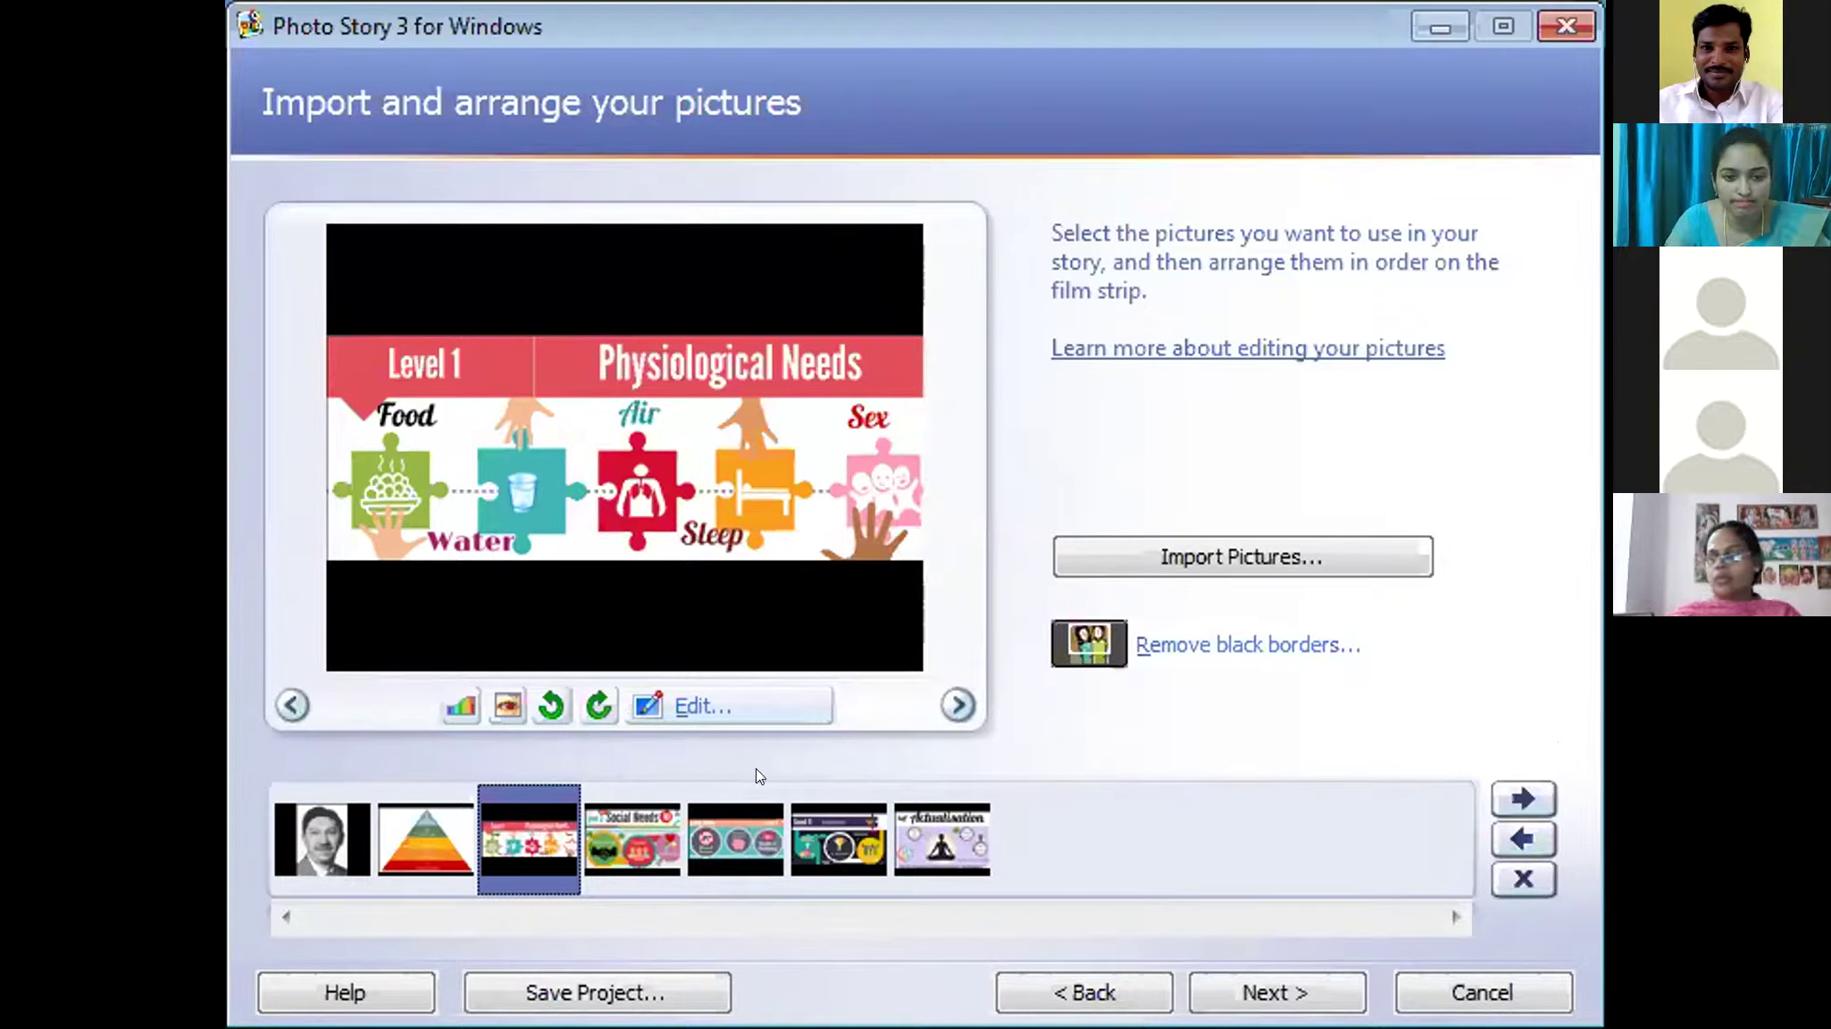
left_click(447, 703)
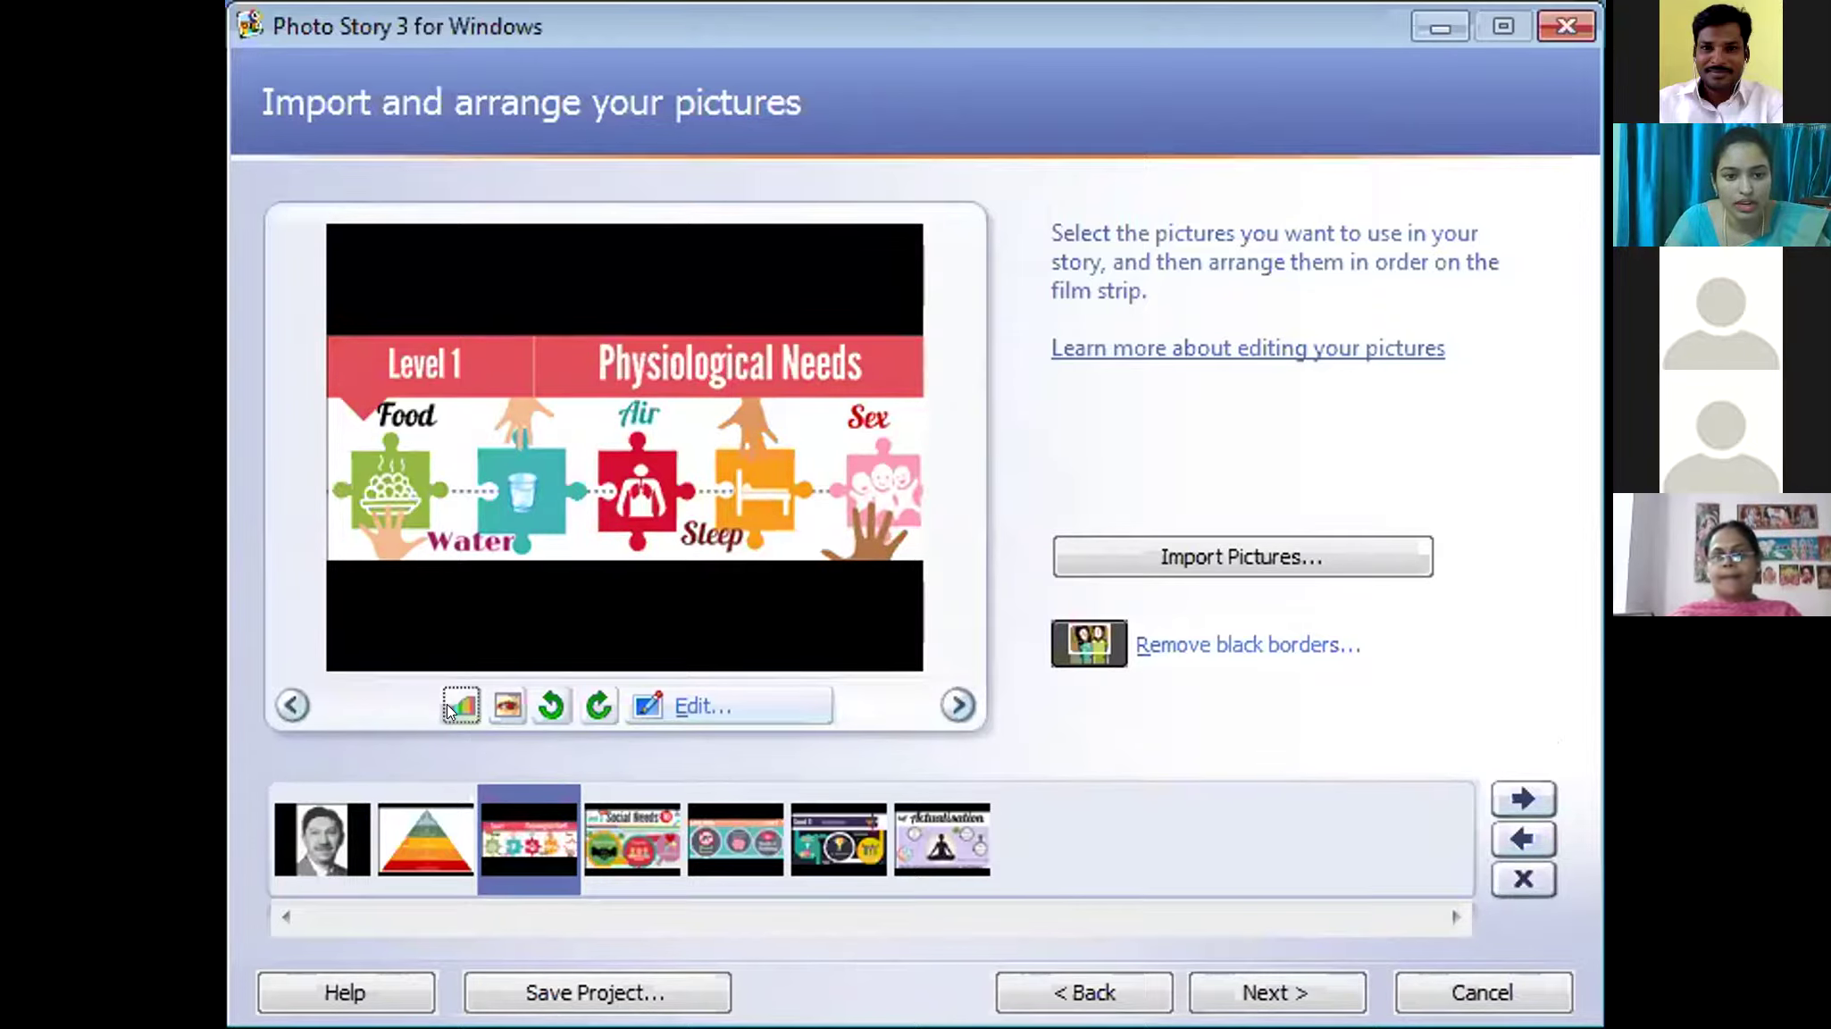
- Toggle the color level correction on the pyramid picture repeatedly to compare the colors, ending with it on
left_click(384, 842)
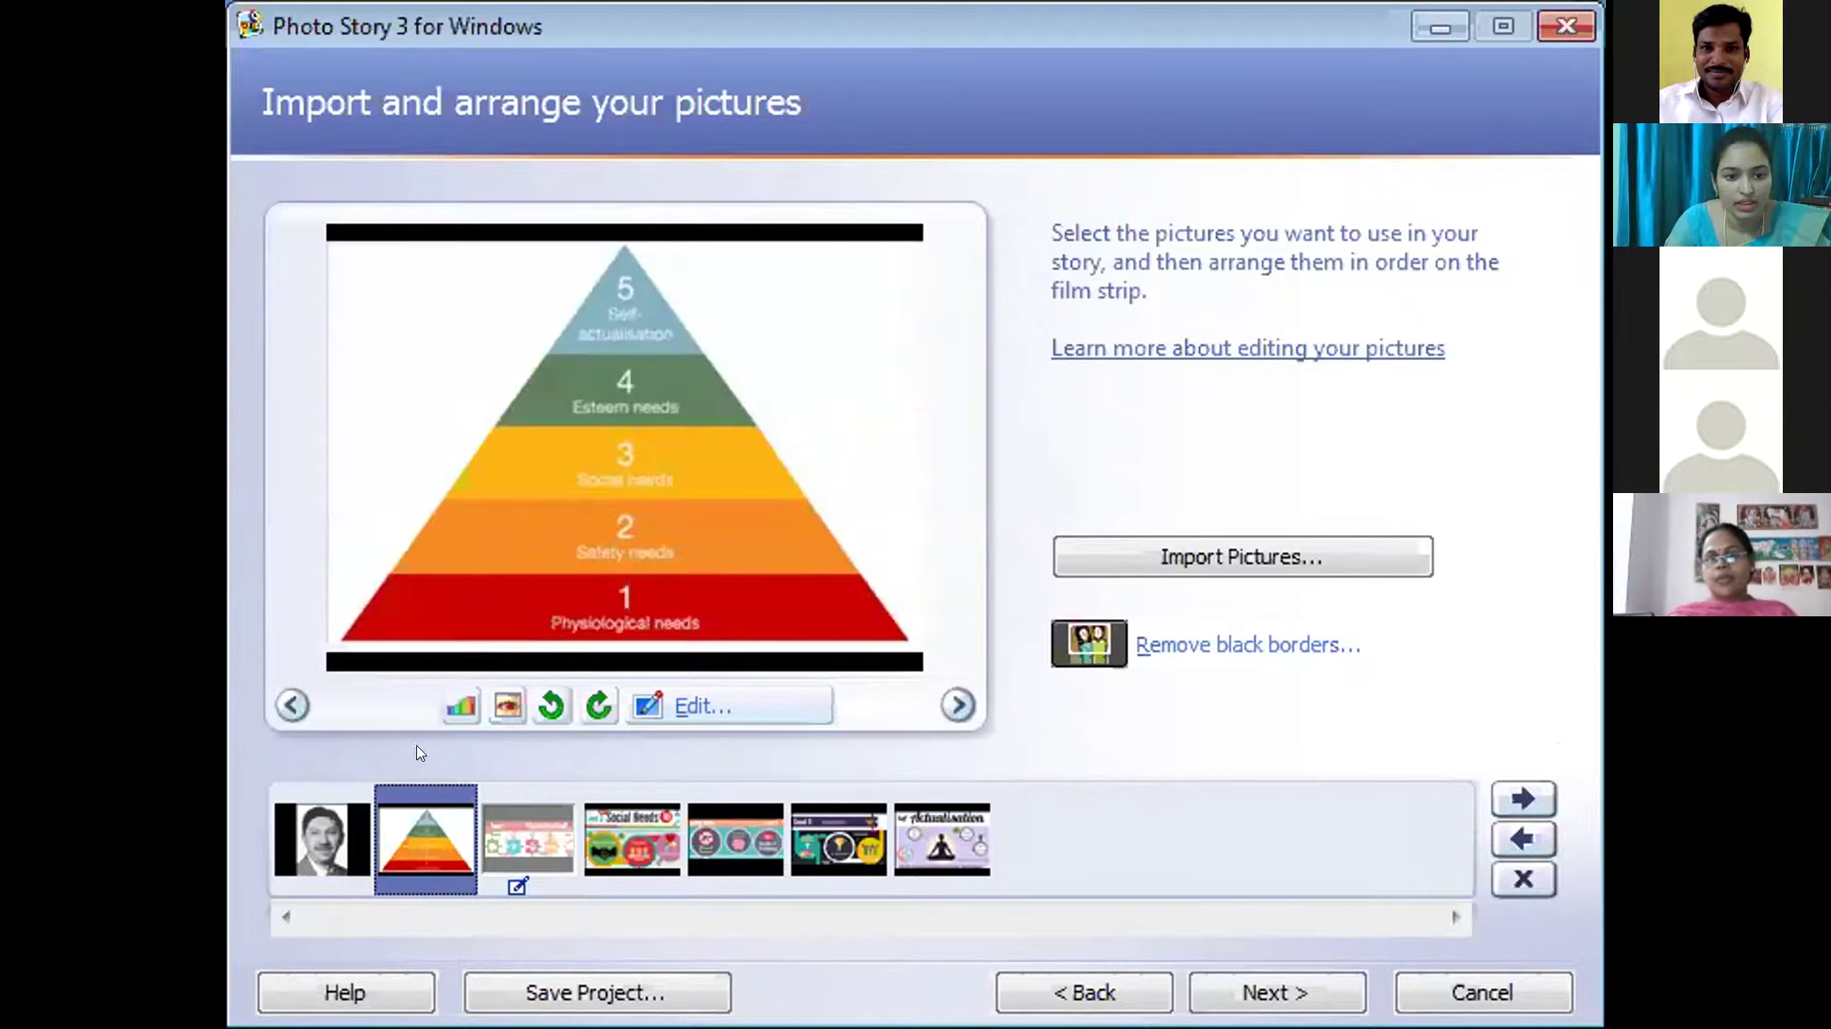
left_click(443, 704)
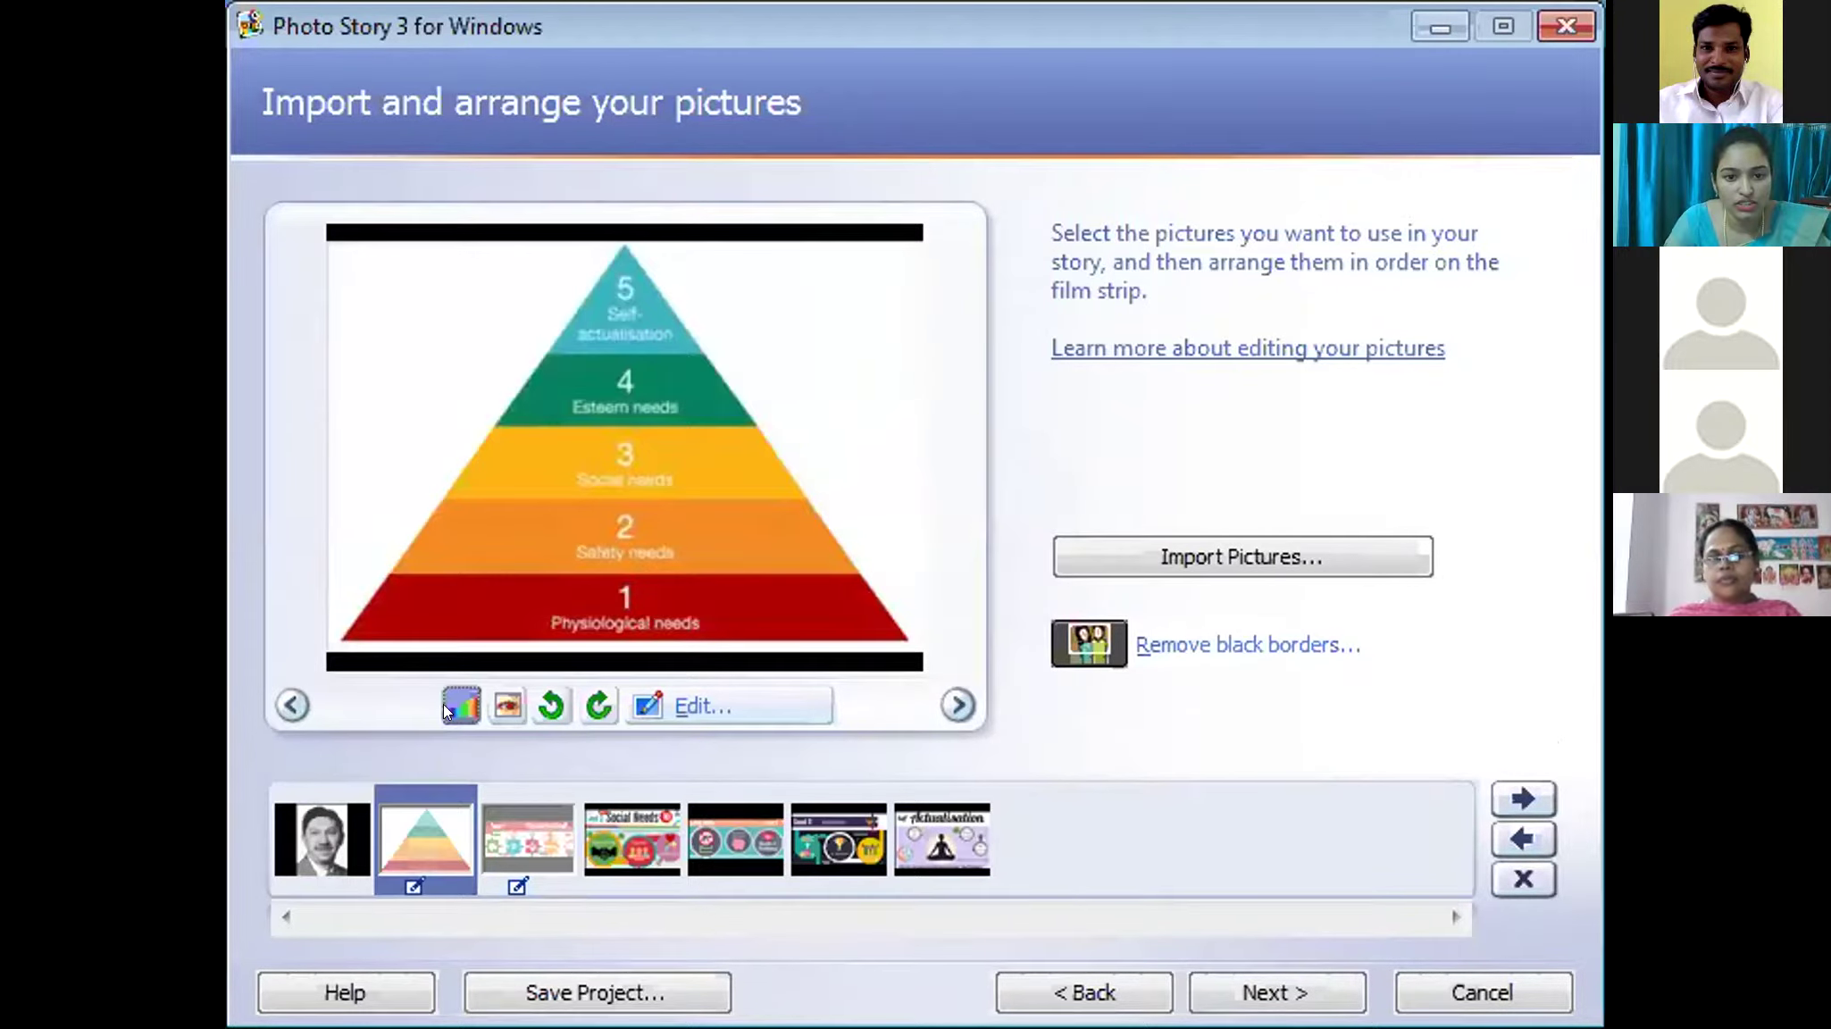
left_click(443, 704)
left_click(443, 704)
left_click(443, 704)
left_click(443, 703)
left_click(443, 704)
left_click(443, 704)
left_click(443, 702)
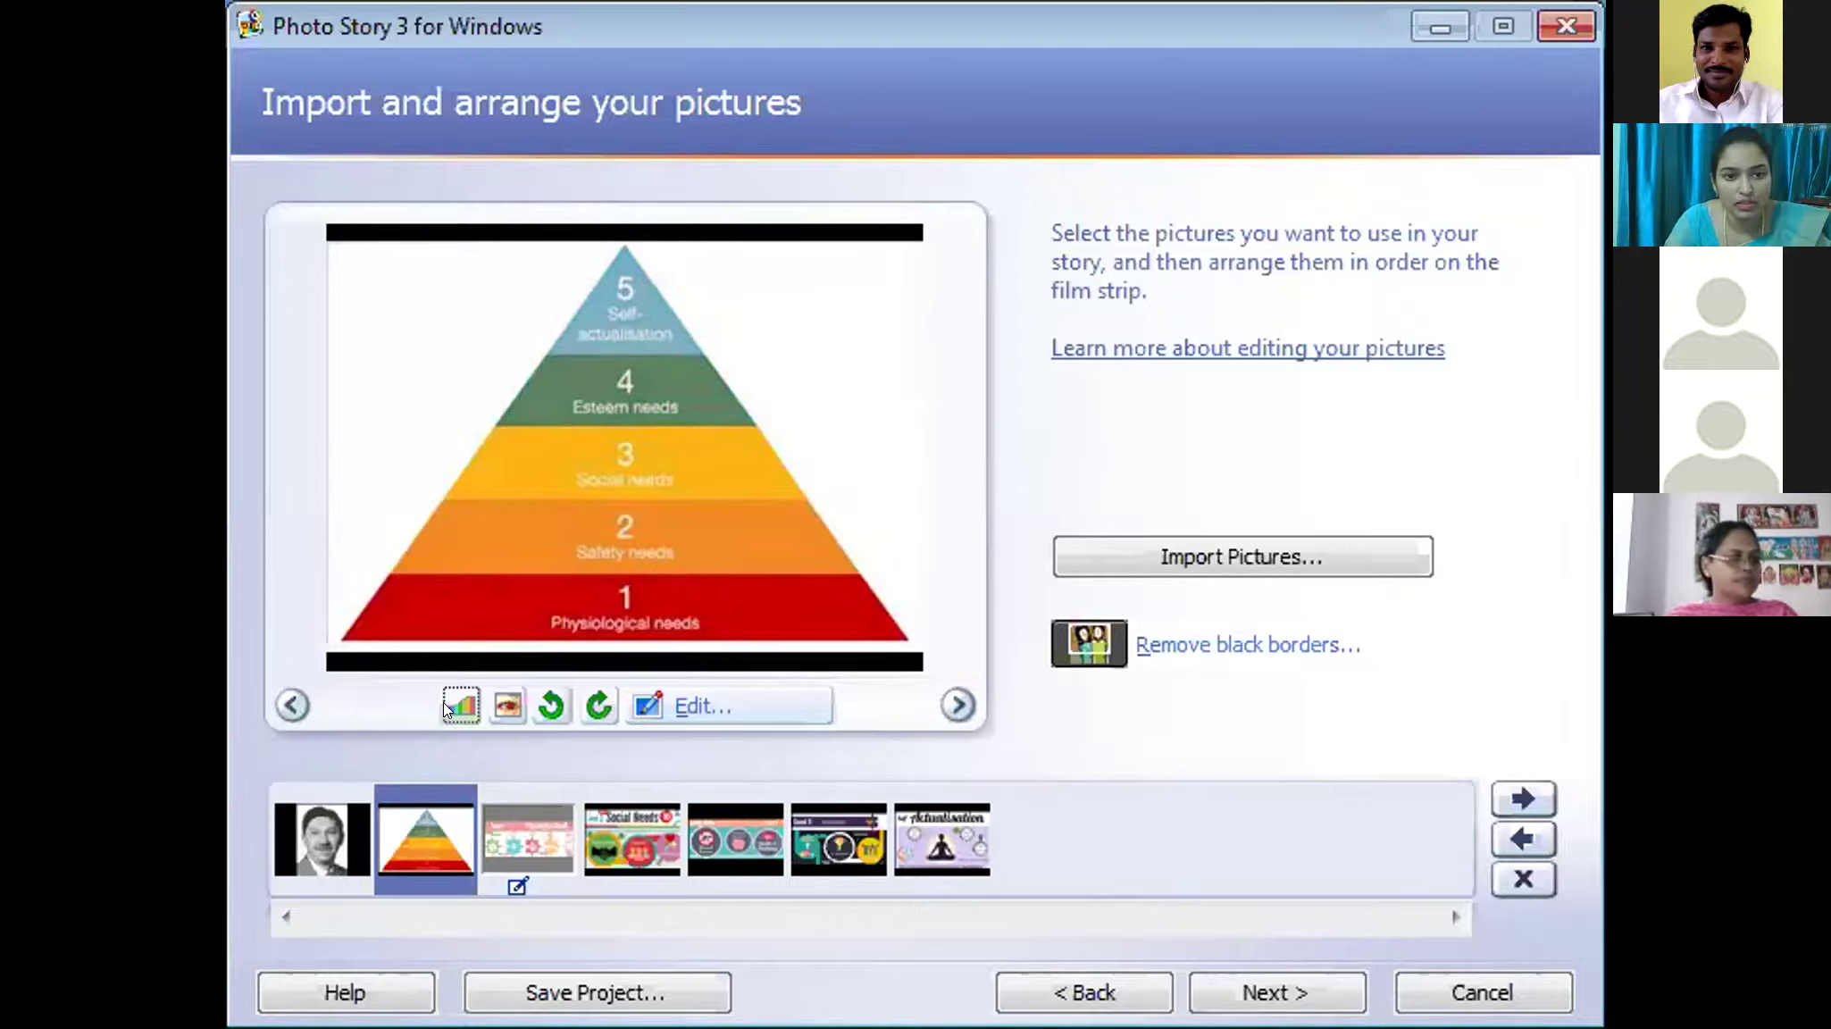
left_click(443, 702)
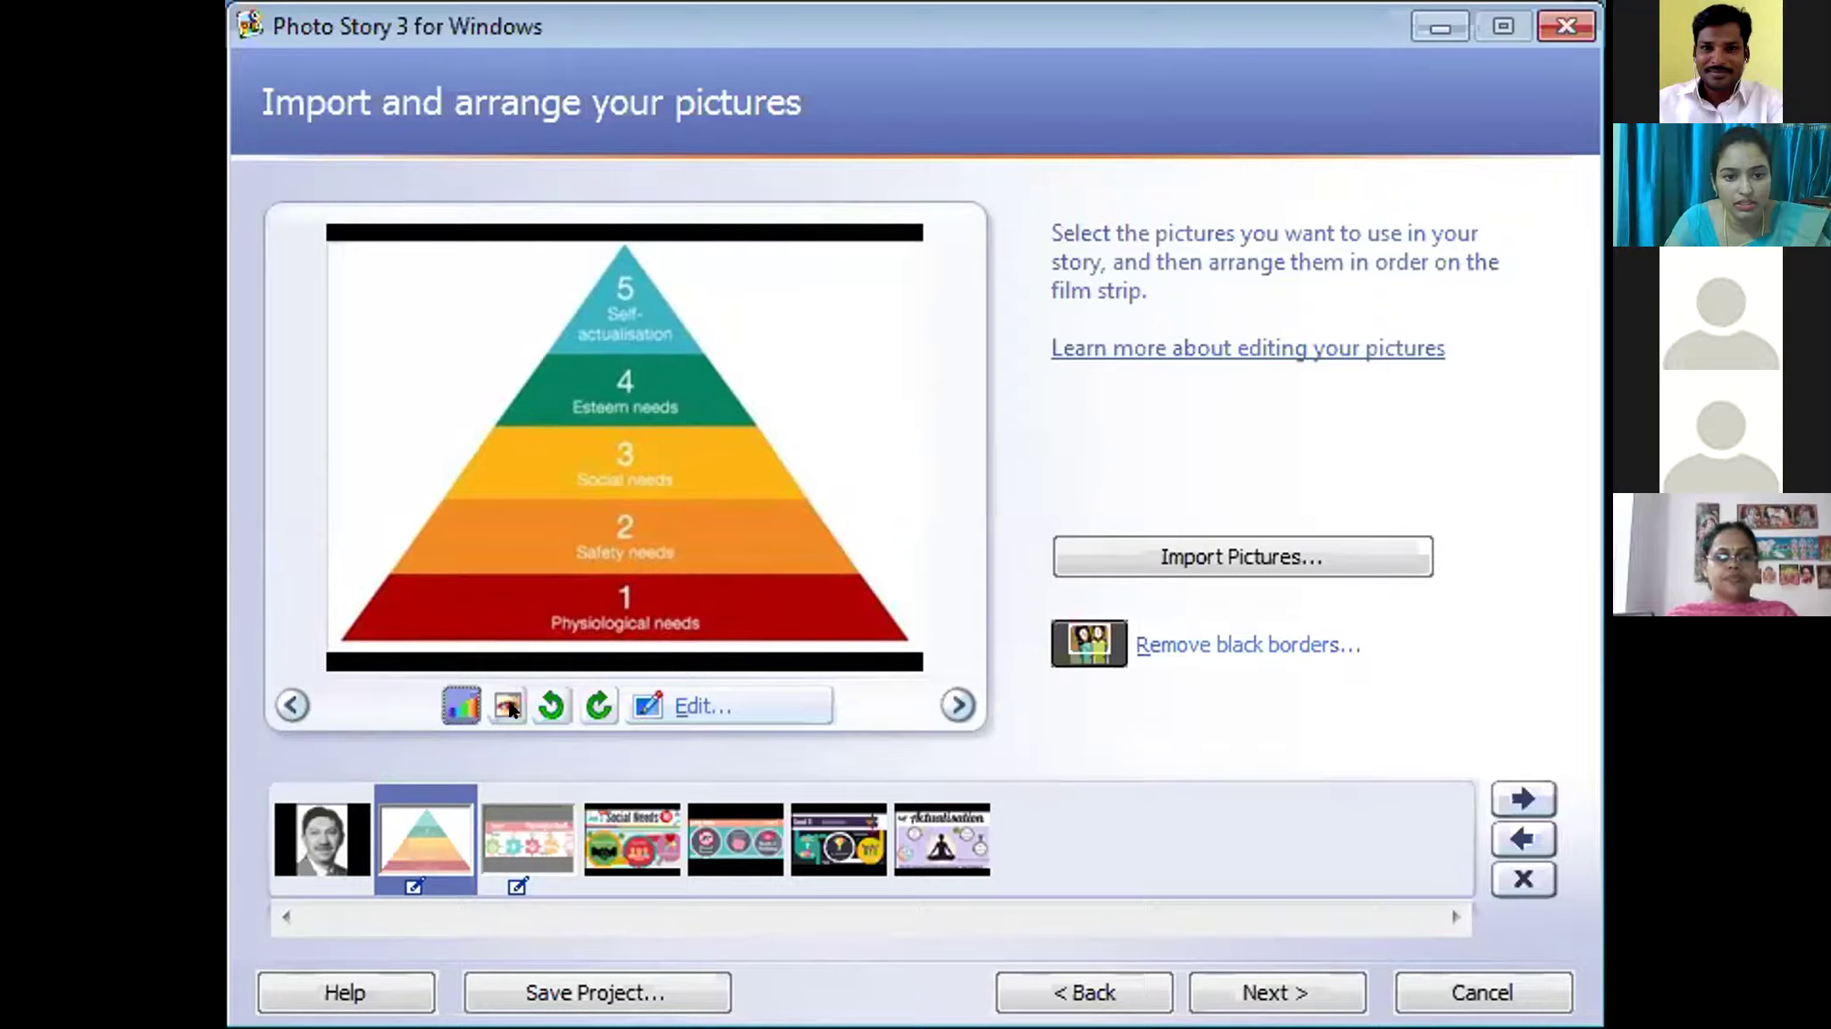
- Rotate the pyramid picture counterclockwise in quarter turns through one full turn
left_click(535, 704)
left_click(535, 703)
left_click(535, 704)
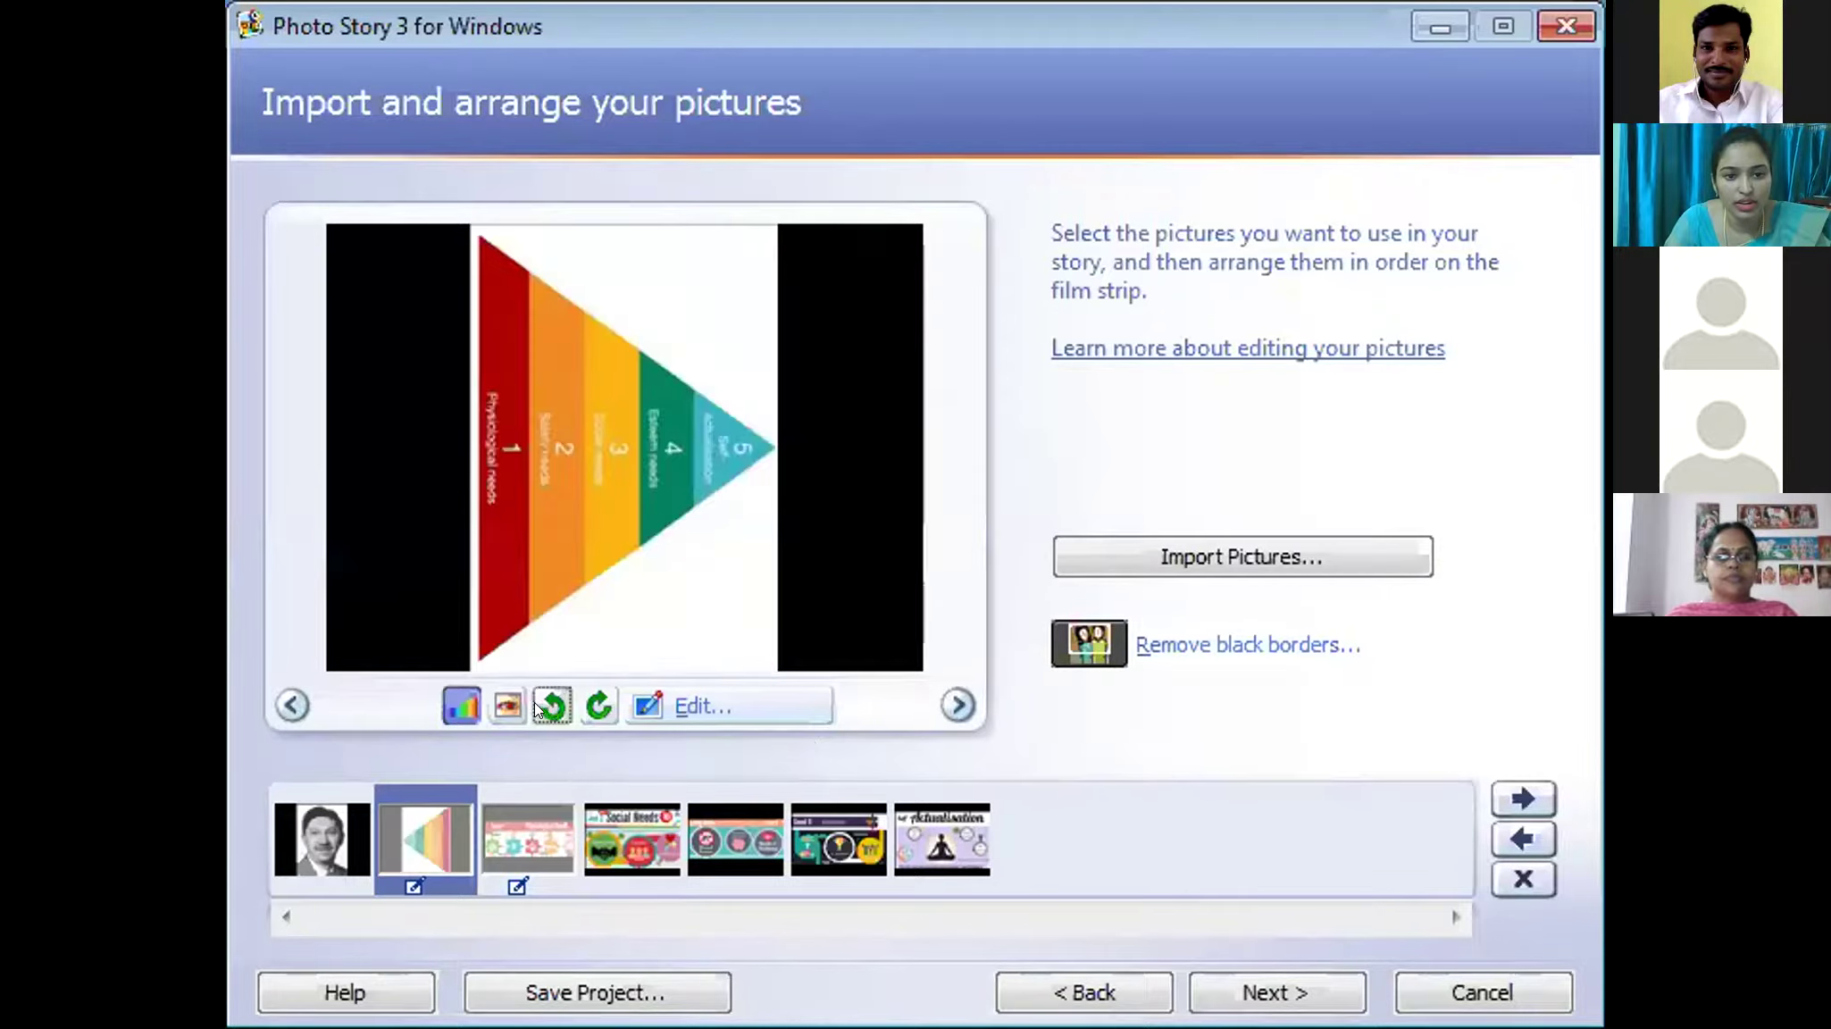
left_click(535, 704)
- Open the pyramid picture for editing and try the crop frame, switching it on and off again
left_click(692, 702)
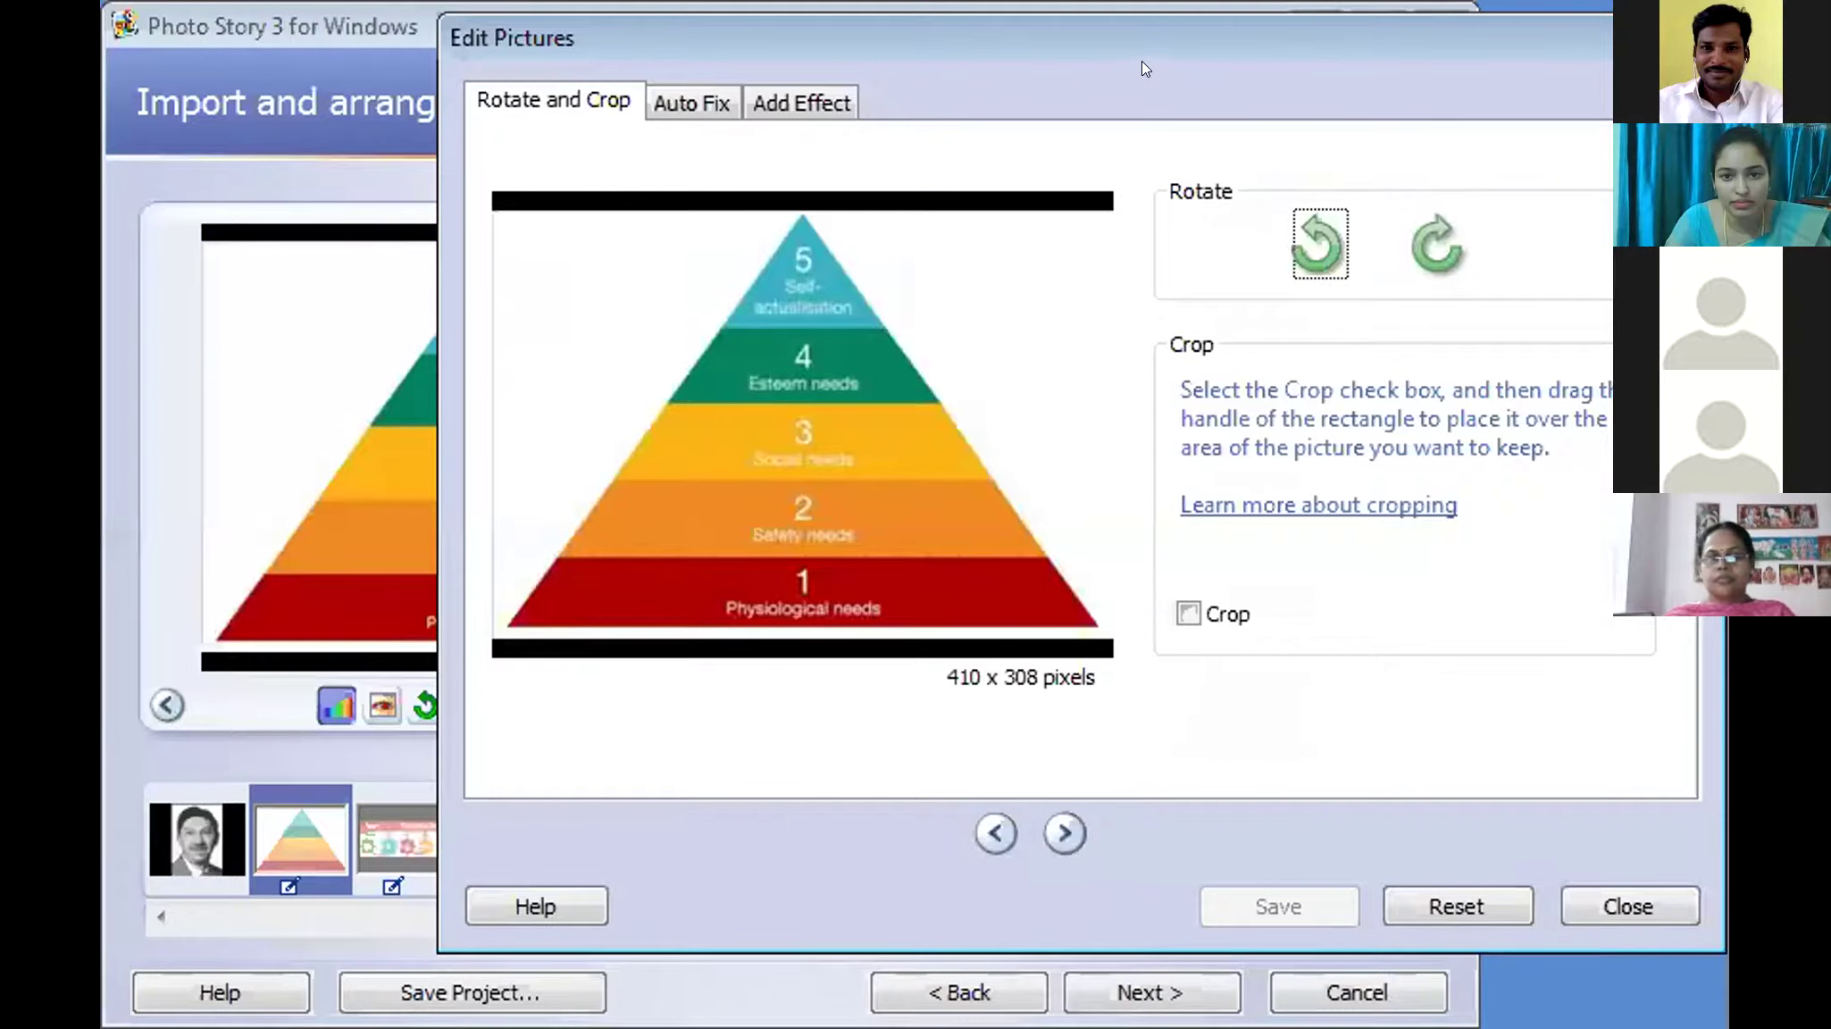
left_click_drag(846, 10, 659, 9)
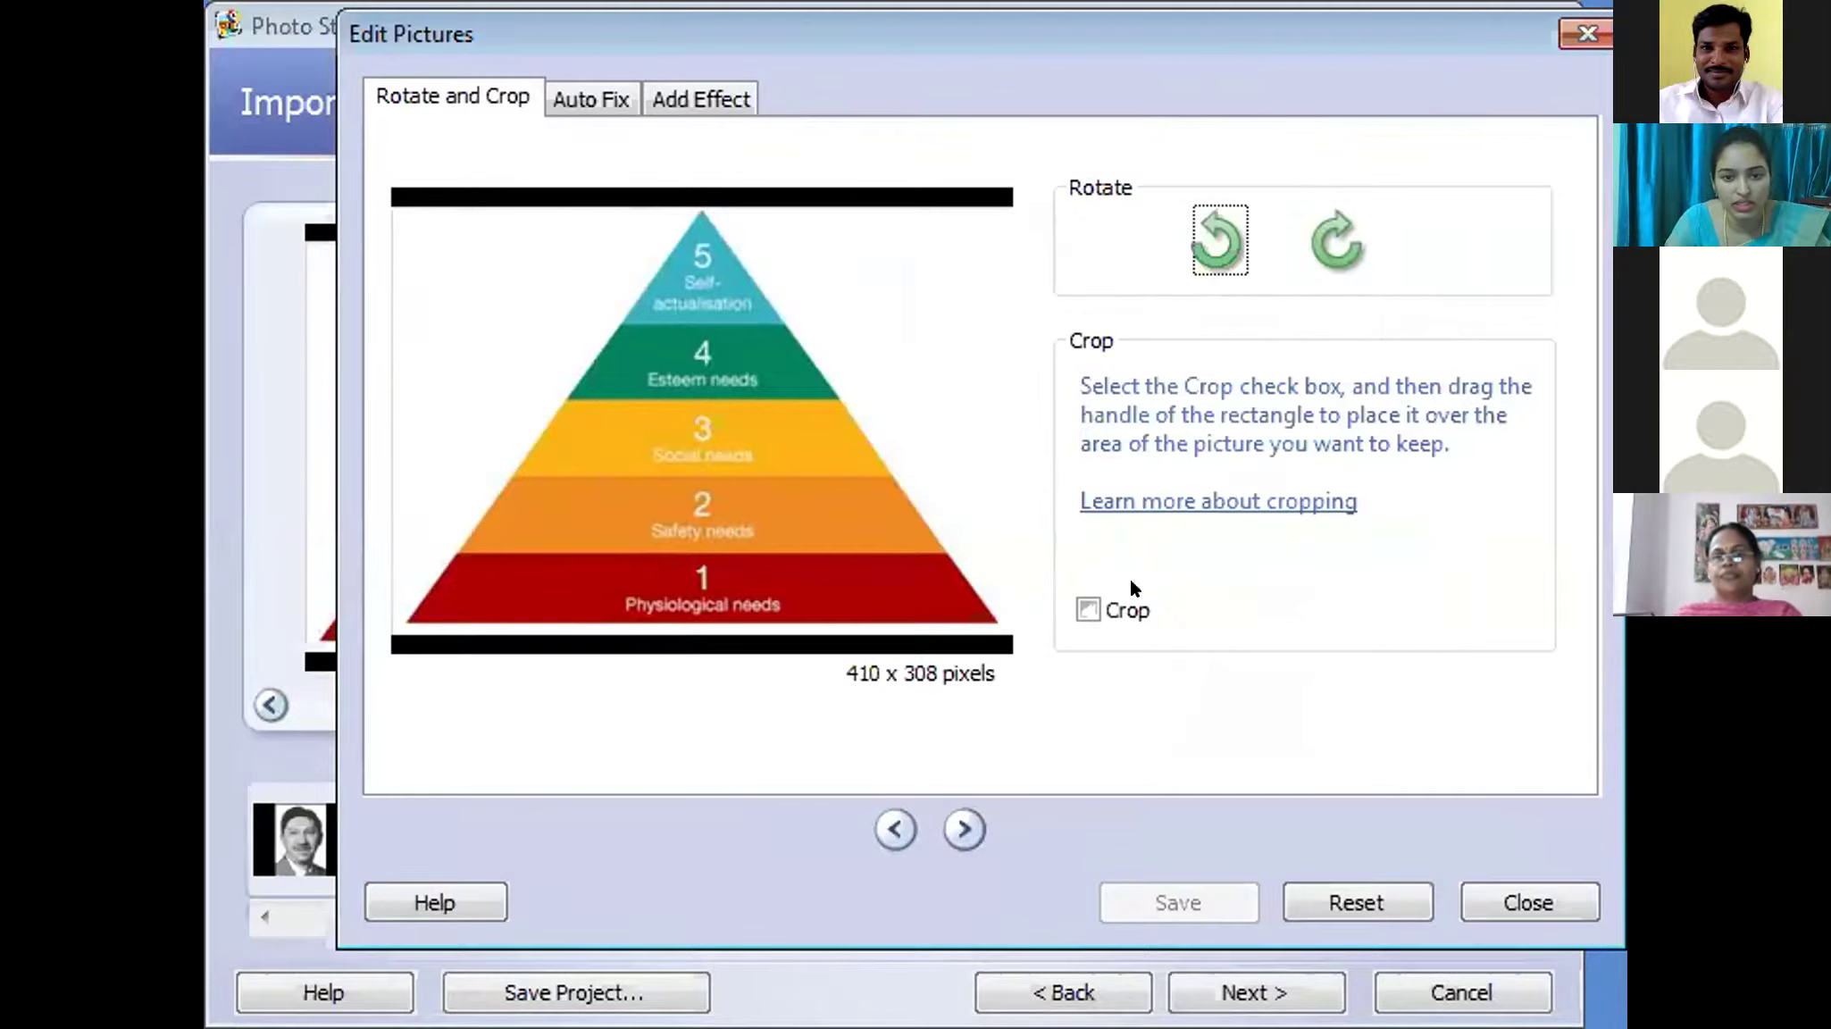
left_click(1090, 599)
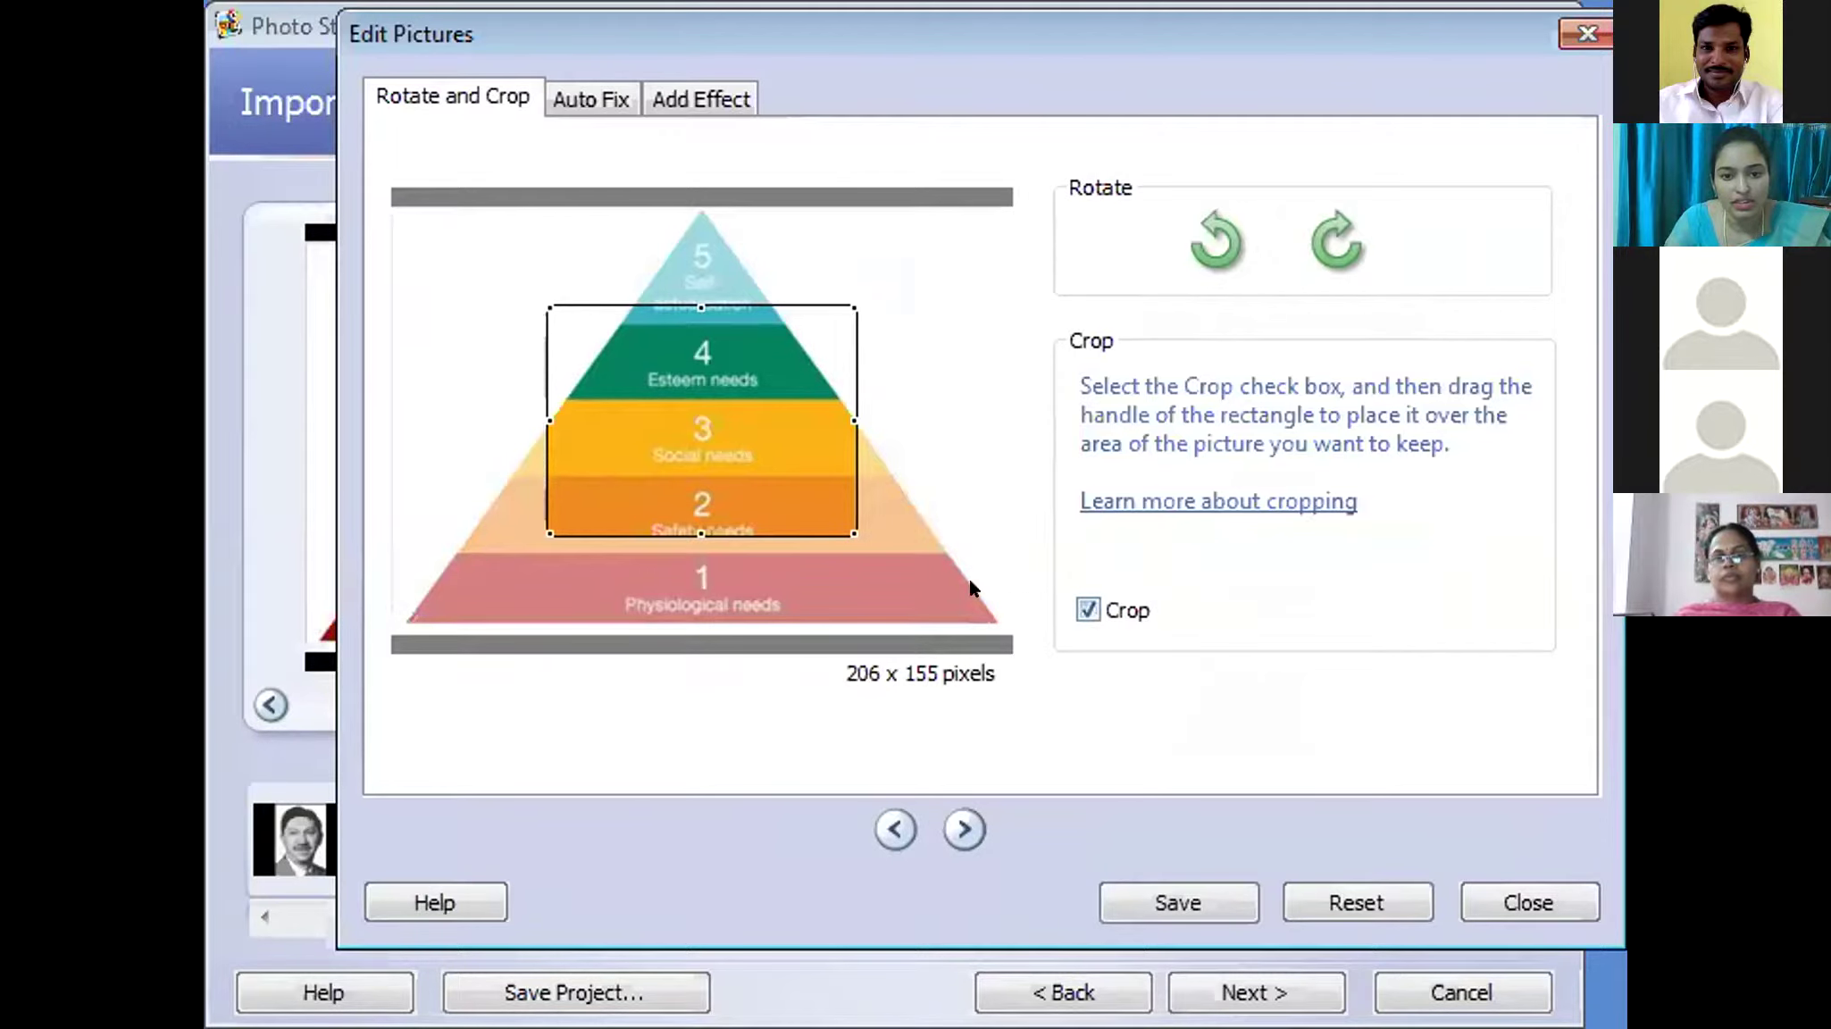
left_click(1079, 606)
- Try contrast correction on the pyramid picture, set contrast and color level correction to Off, and bring up the effect options
left_click(582, 97)
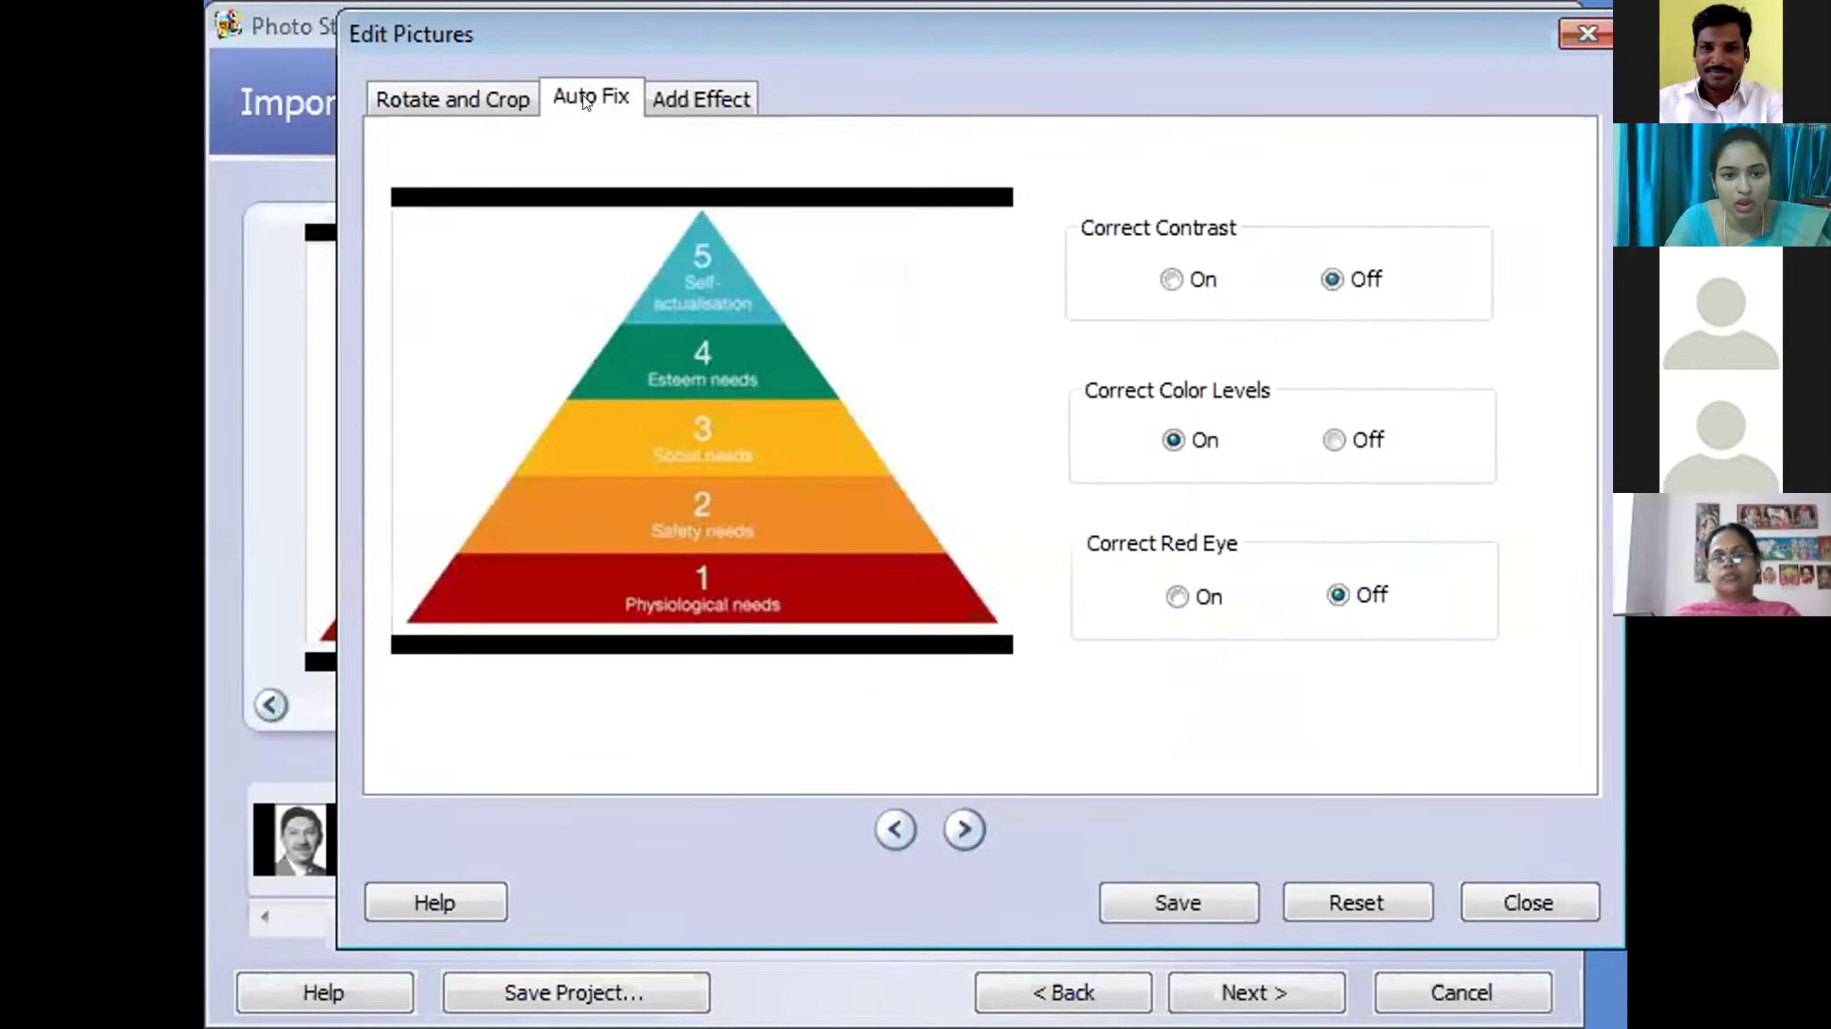
left_click(1169, 280)
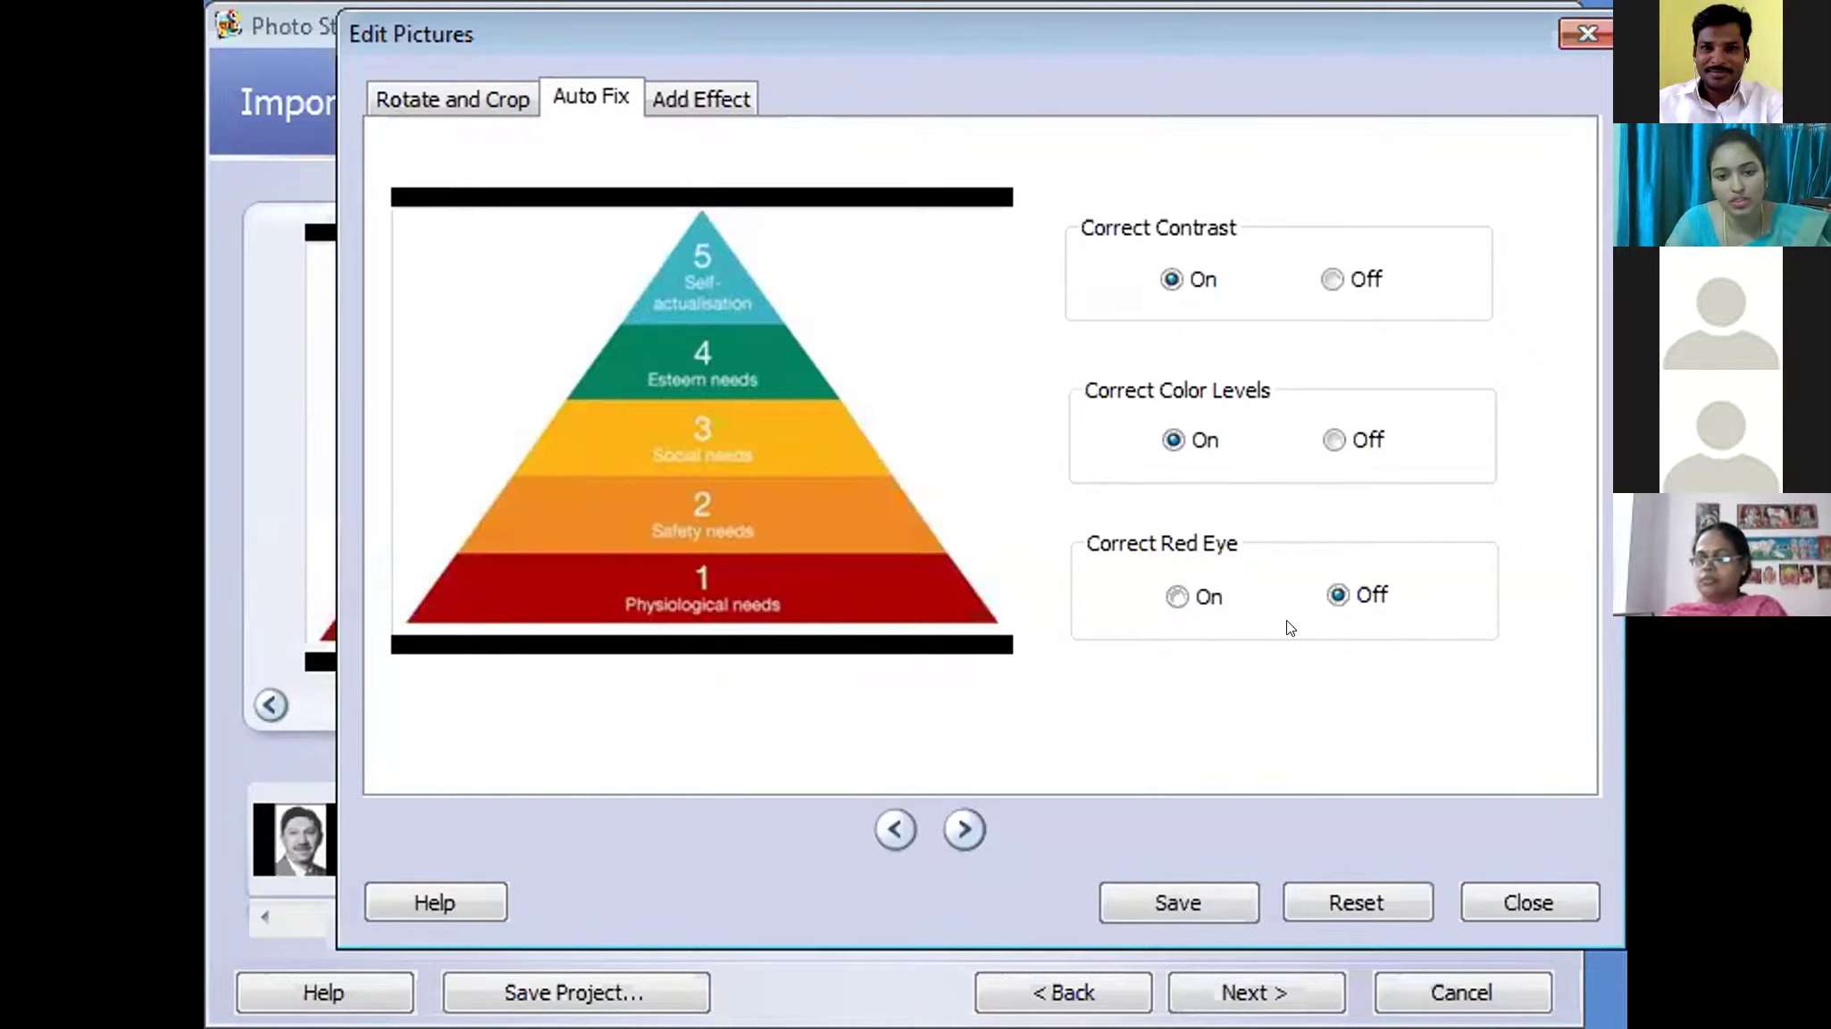
left_click(1333, 440)
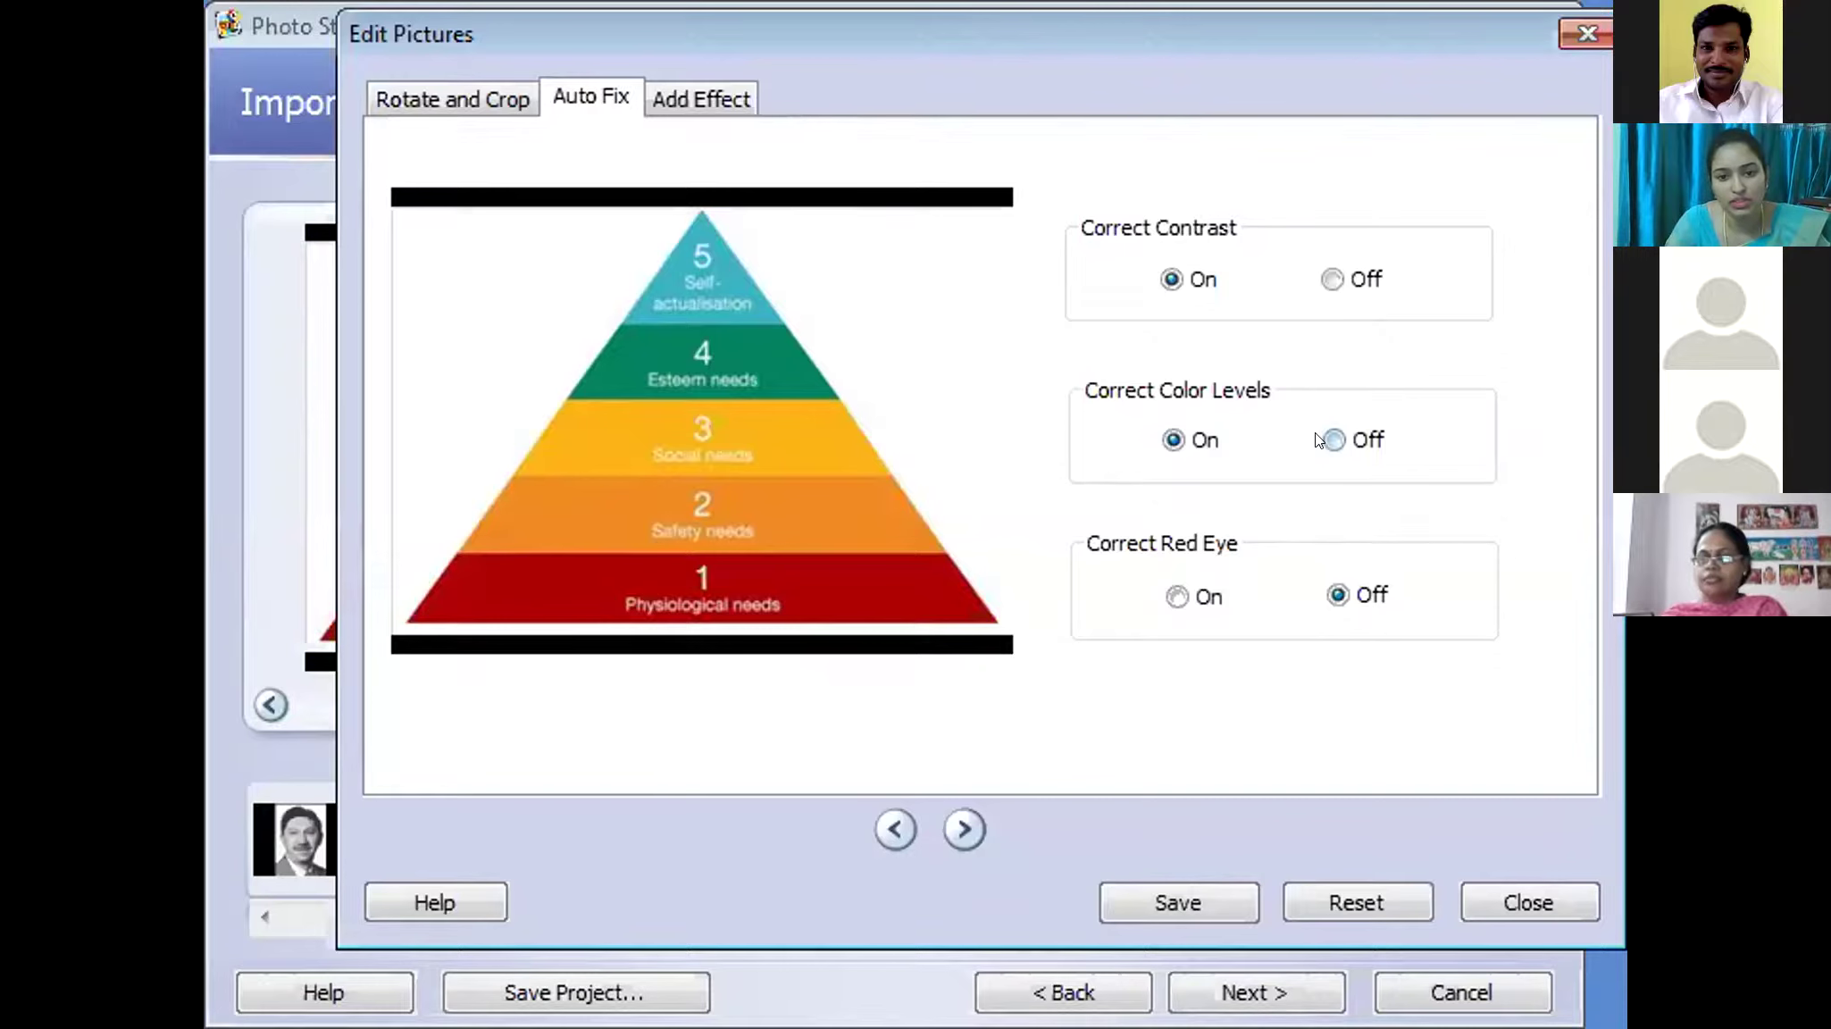
left_click(1318, 282)
left_click(671, 98)
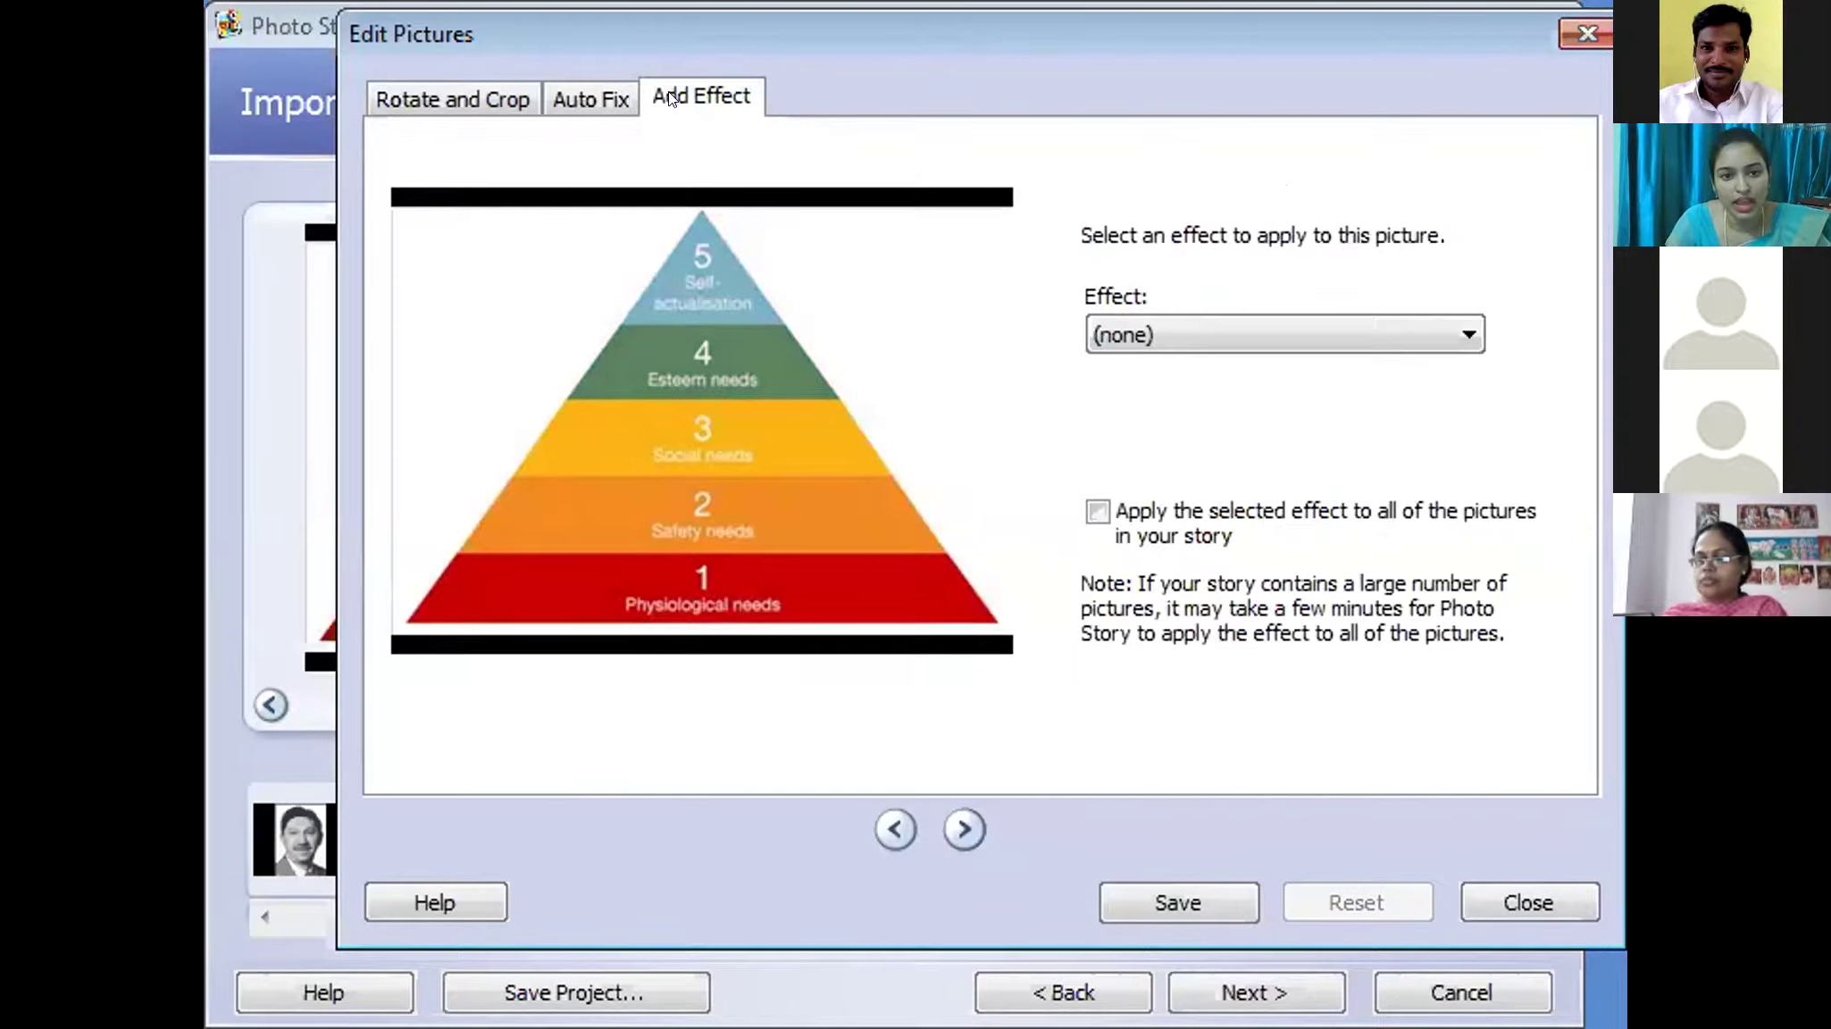
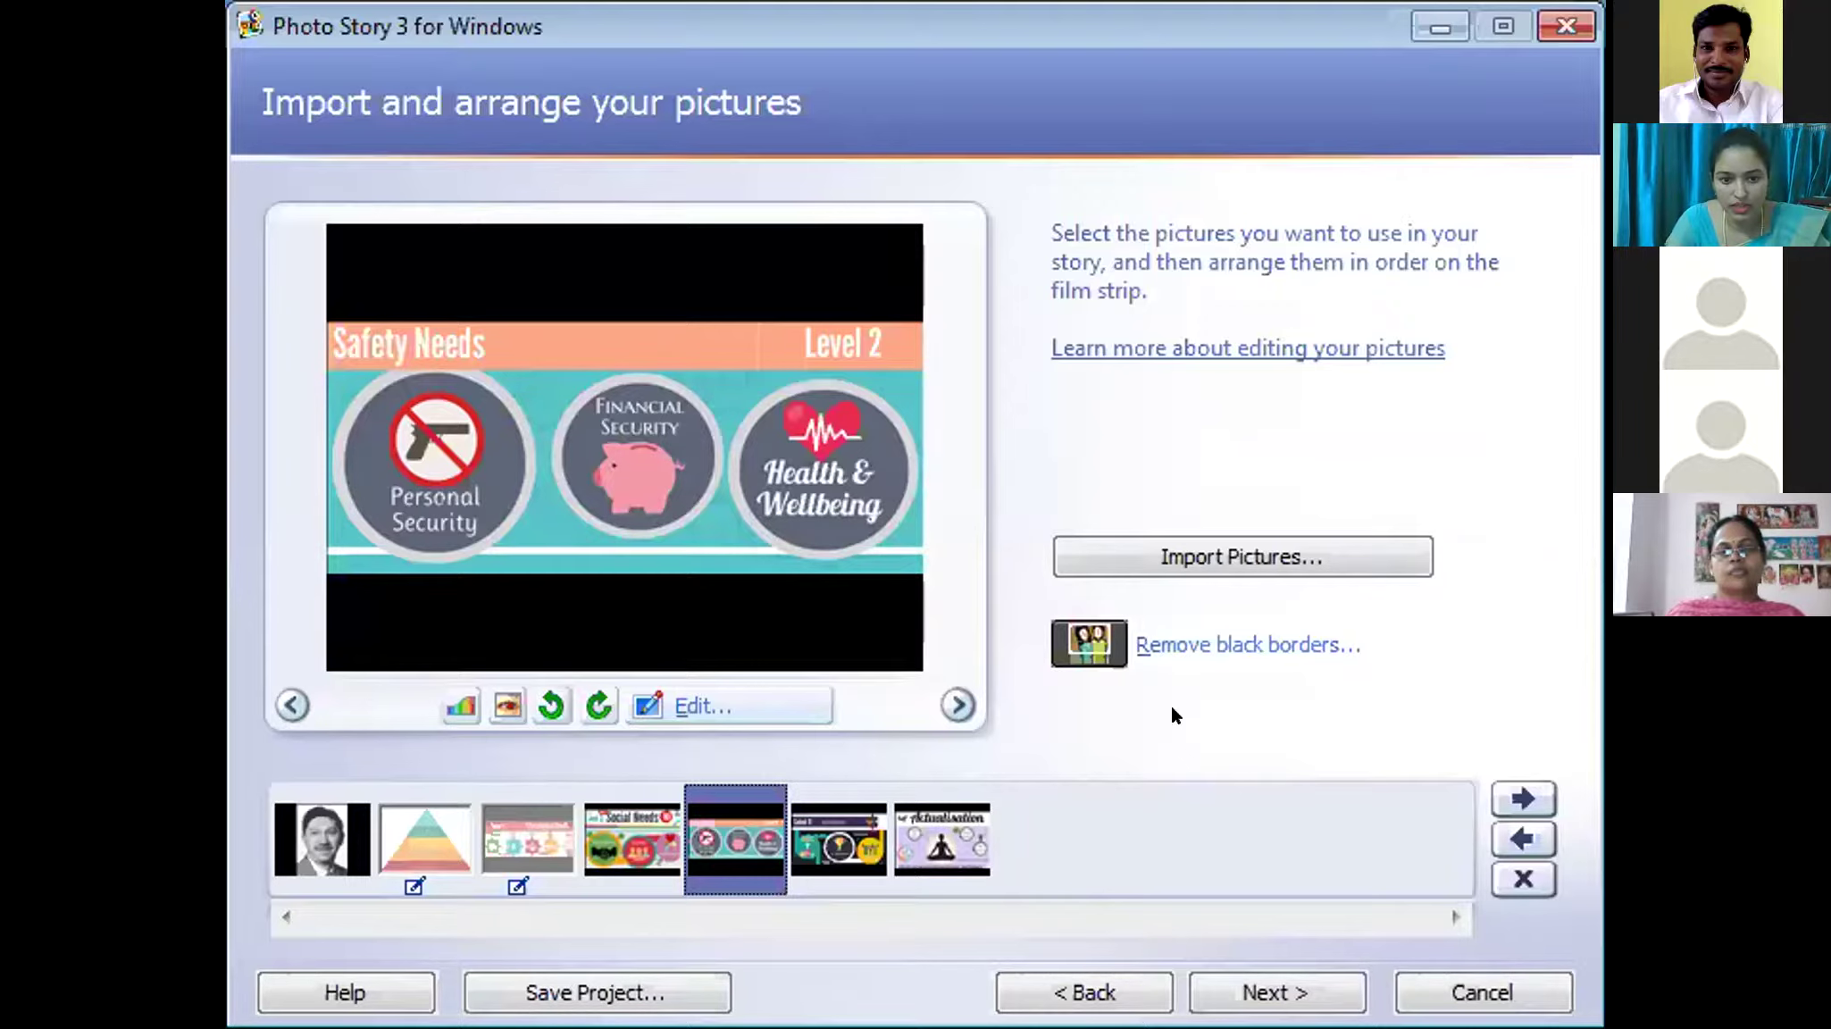
left_click(1243, 991)
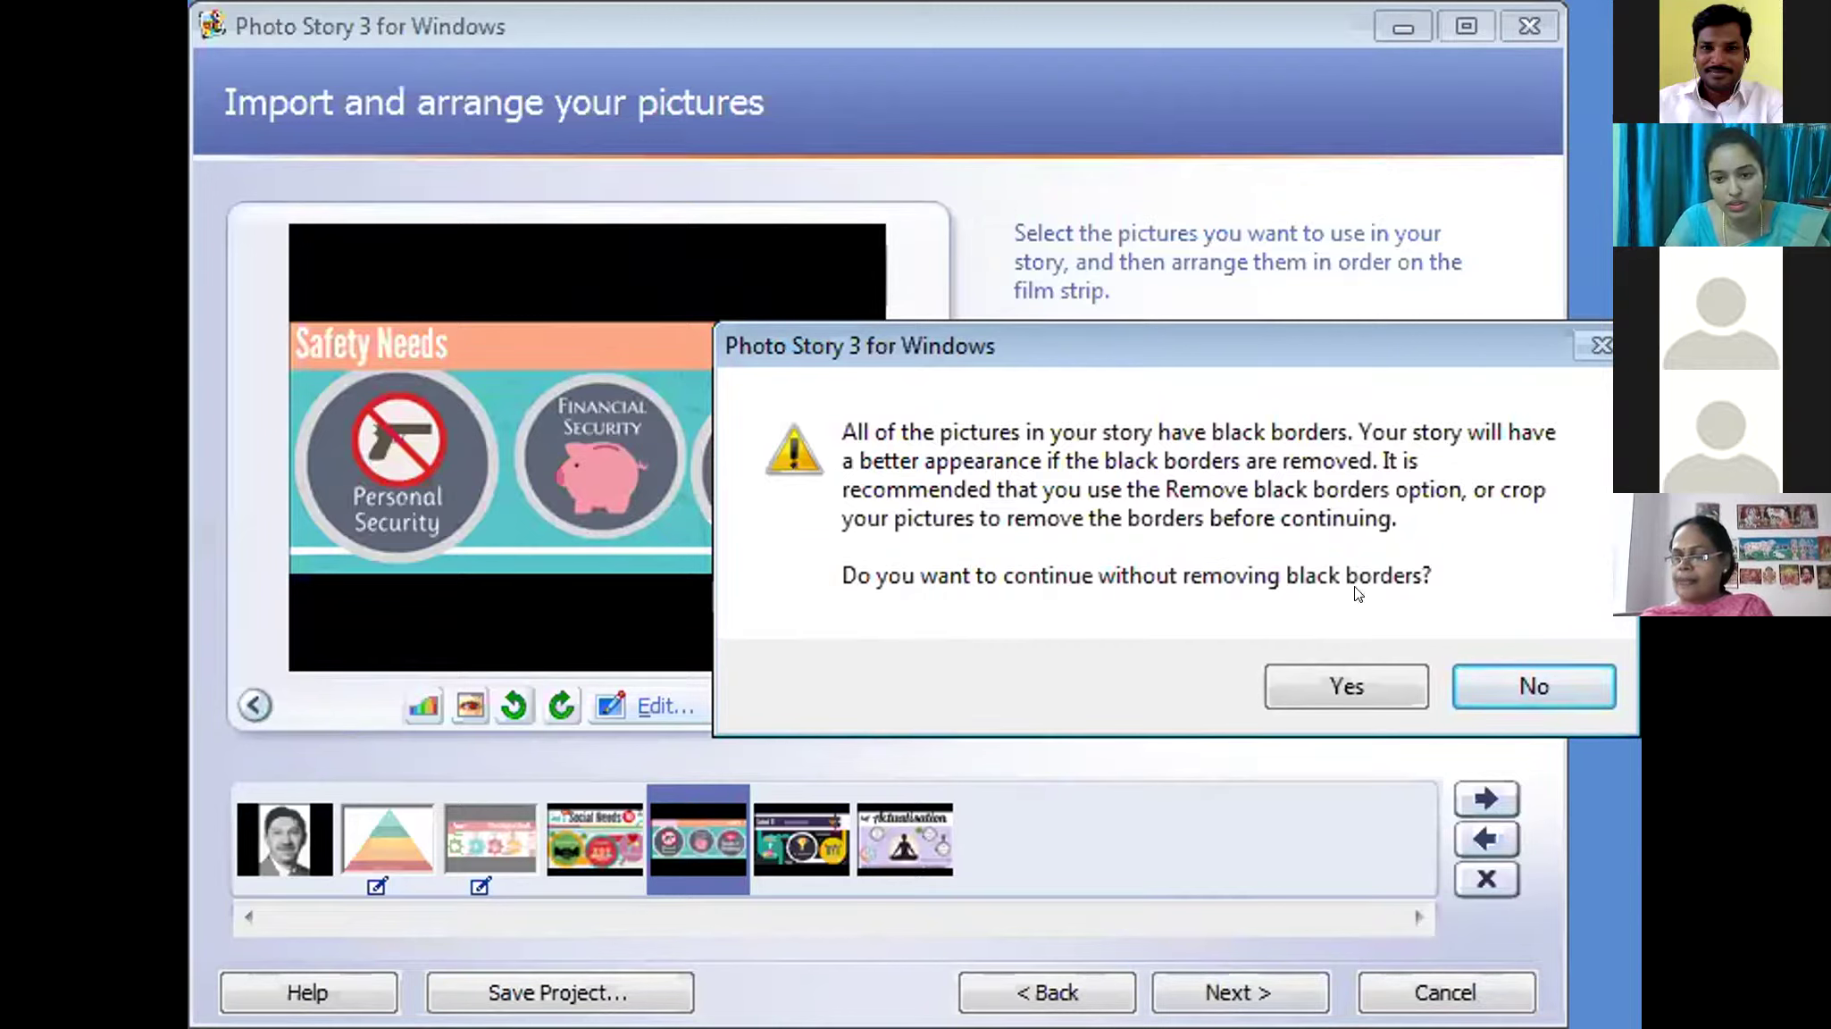
left_click(1534, 686)
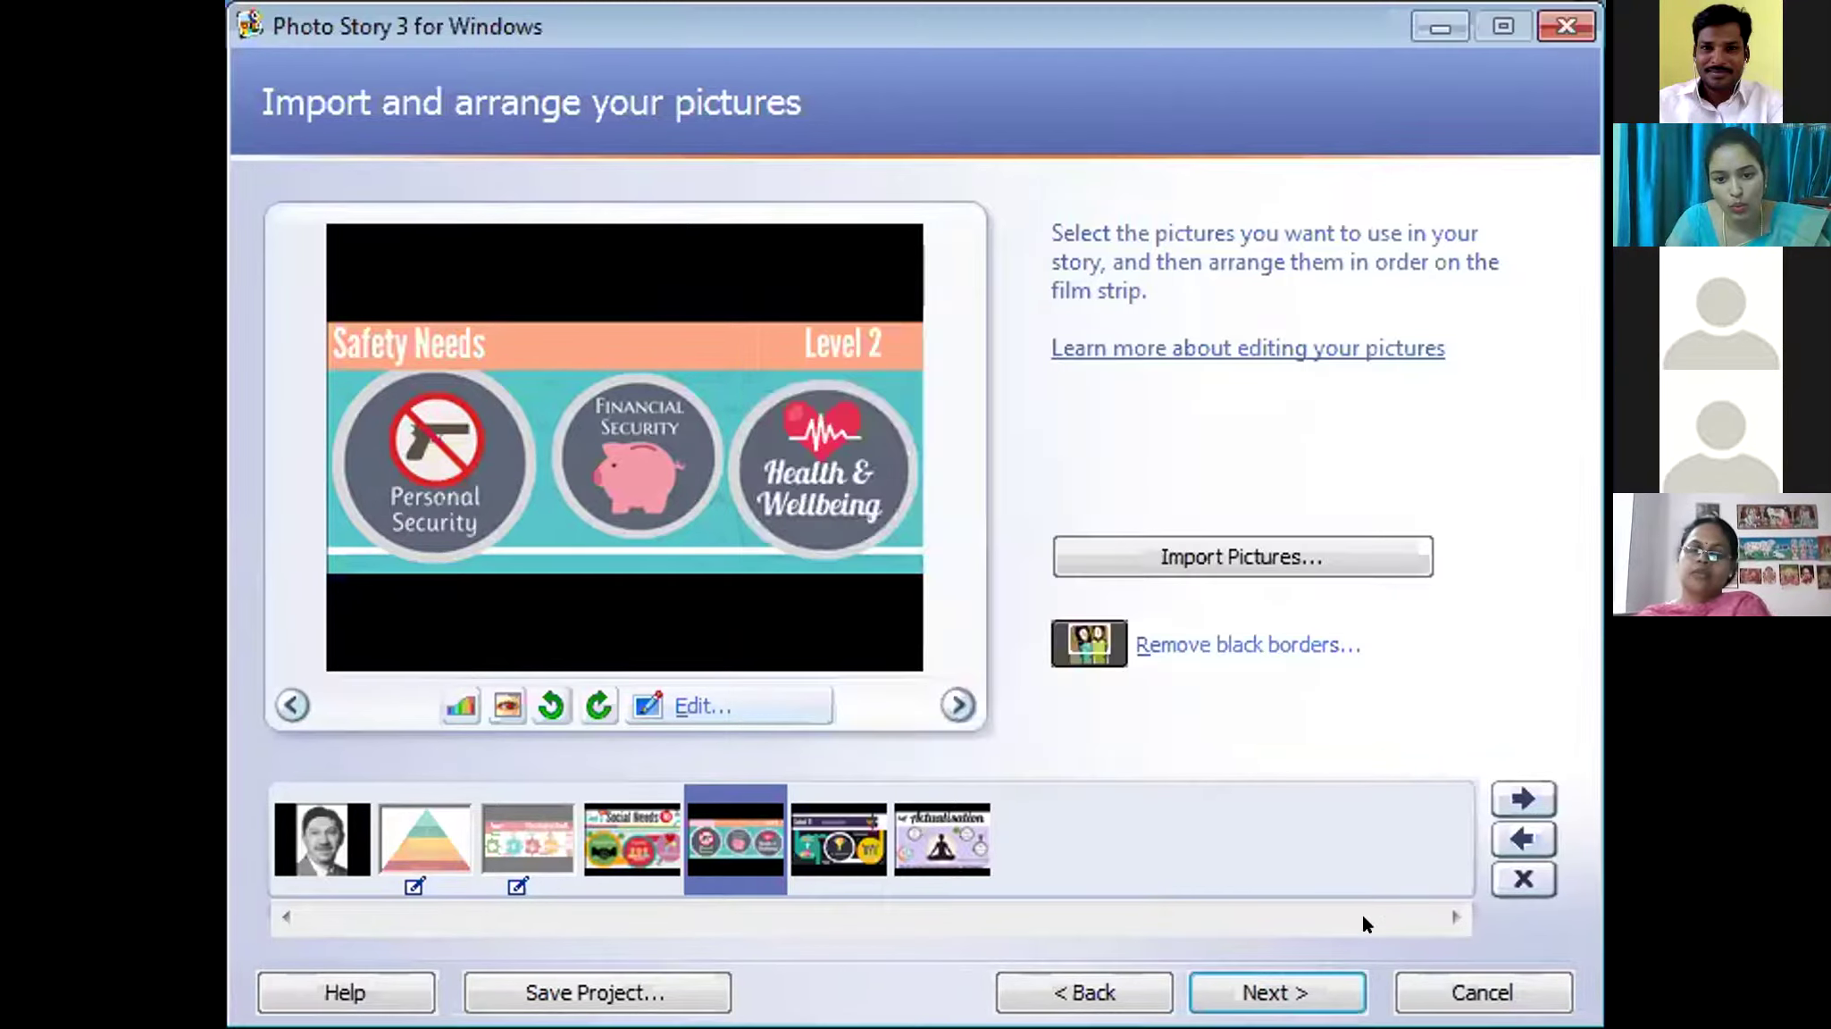
left_click(1298, 982)
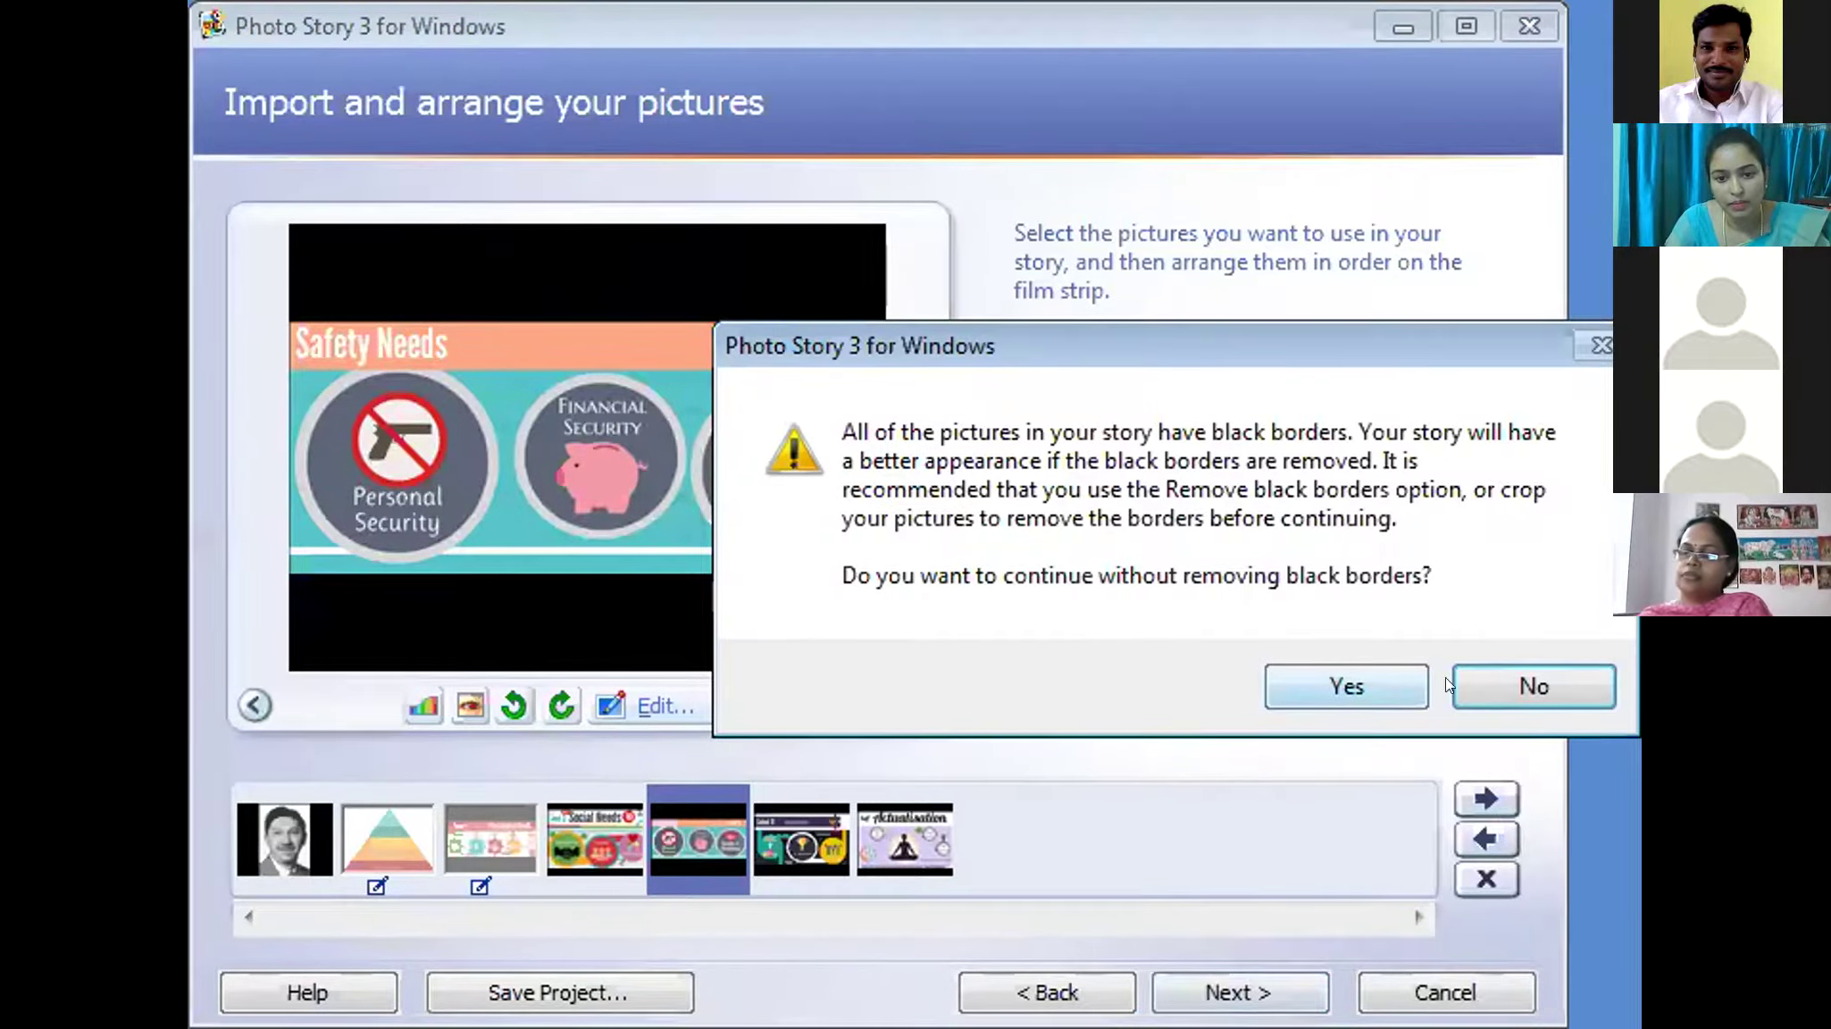
left_click(1479, 679)
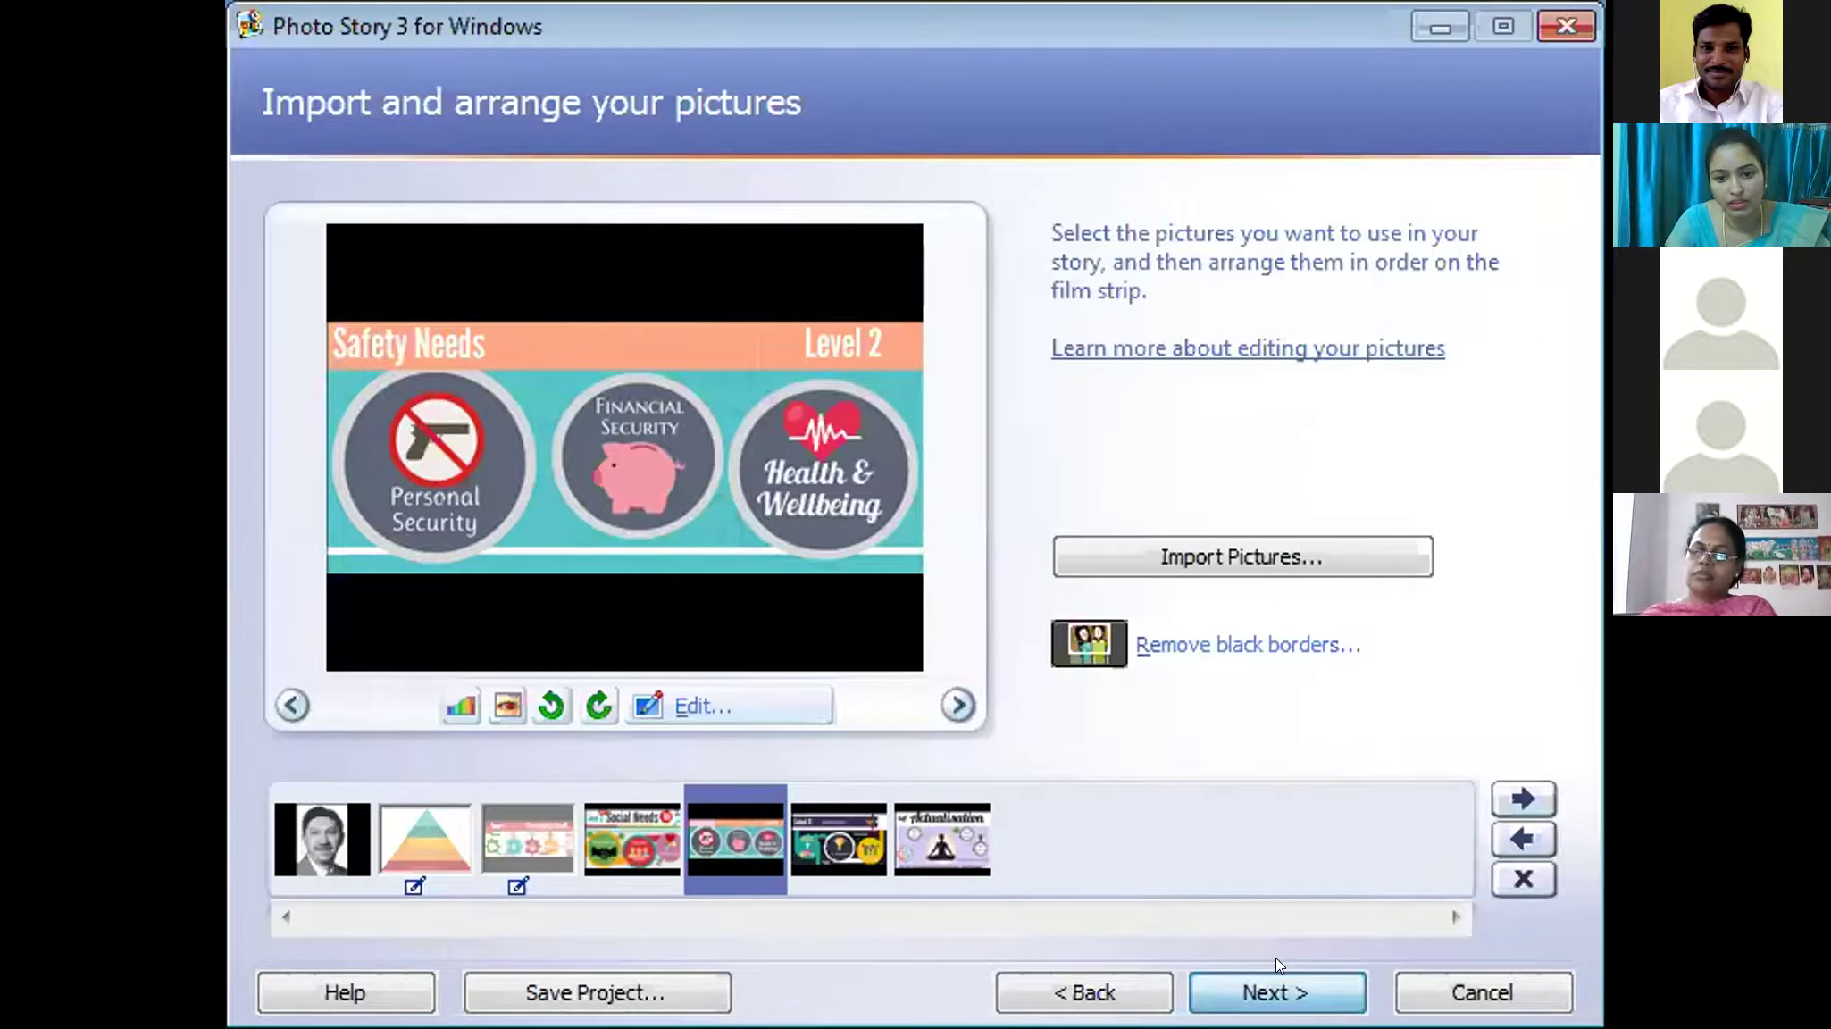
left_click(1282, 982)
left_click(1482, 684)
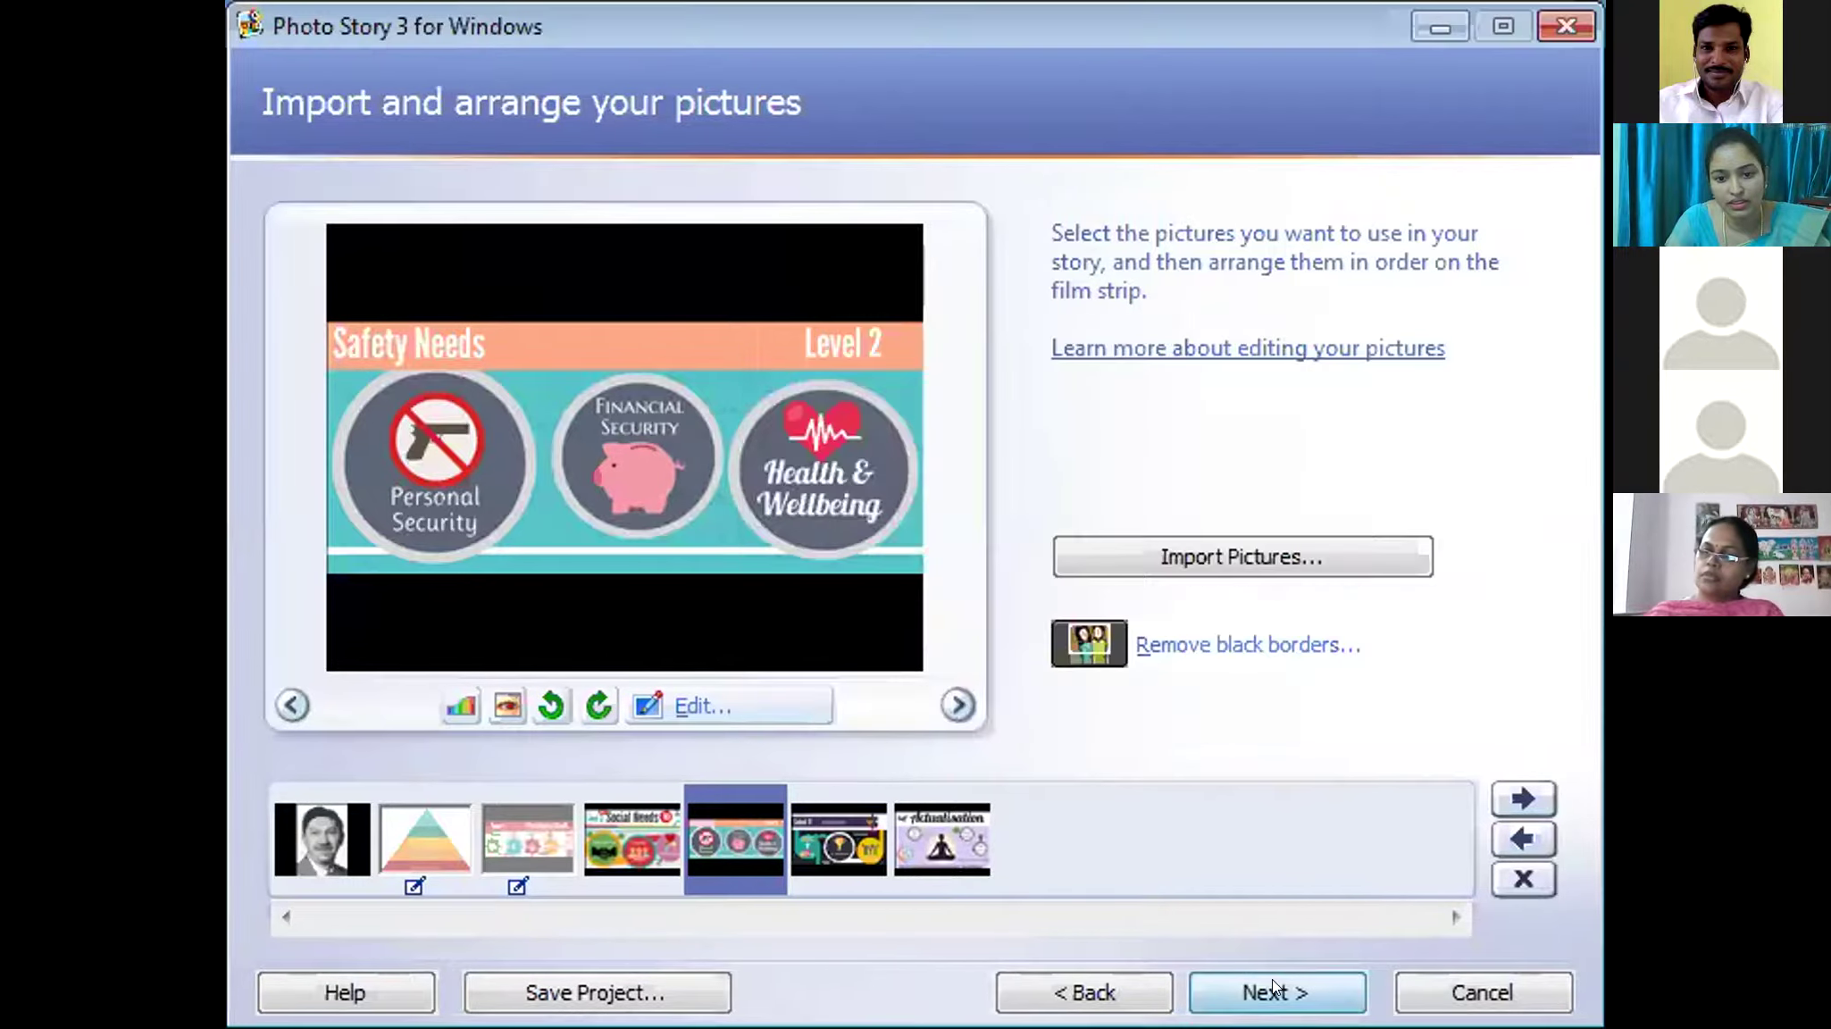
- Continue to the title stage without removing the black borders and view each picture through to the Self-Actualisation one
key("Return")
left_click(1351, 682)
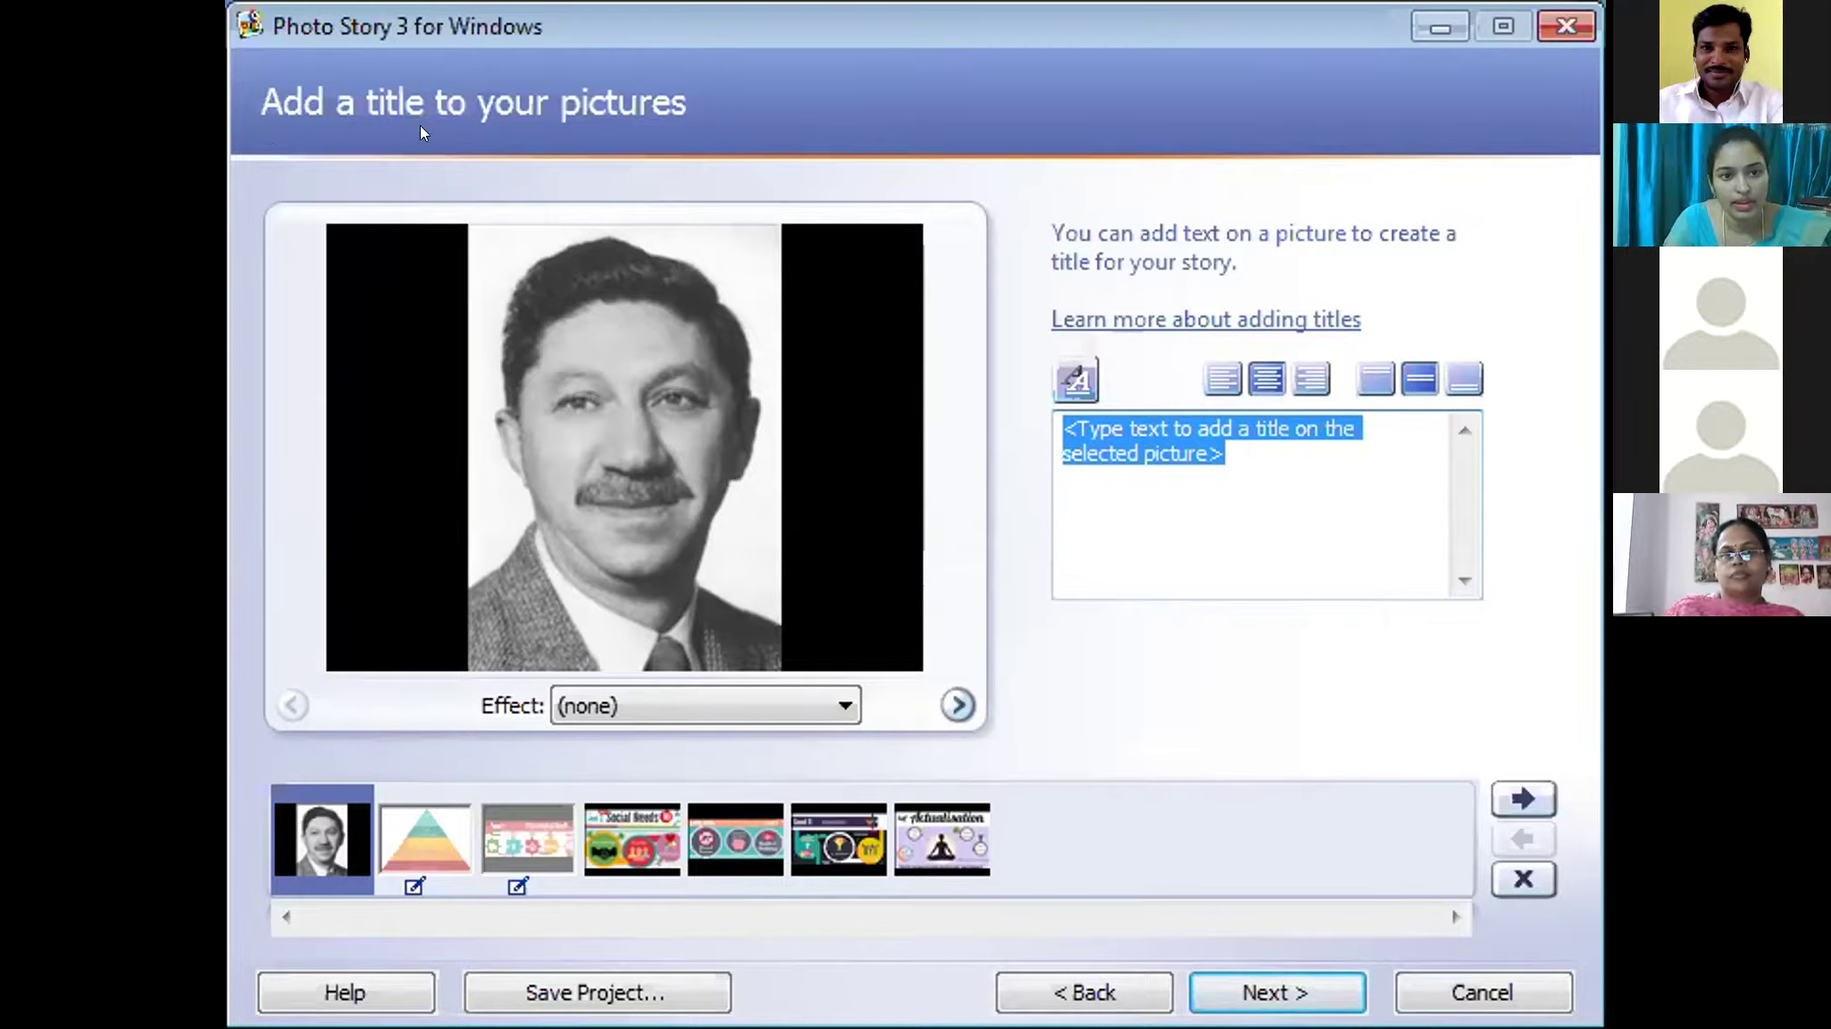
left_click(443, 834)
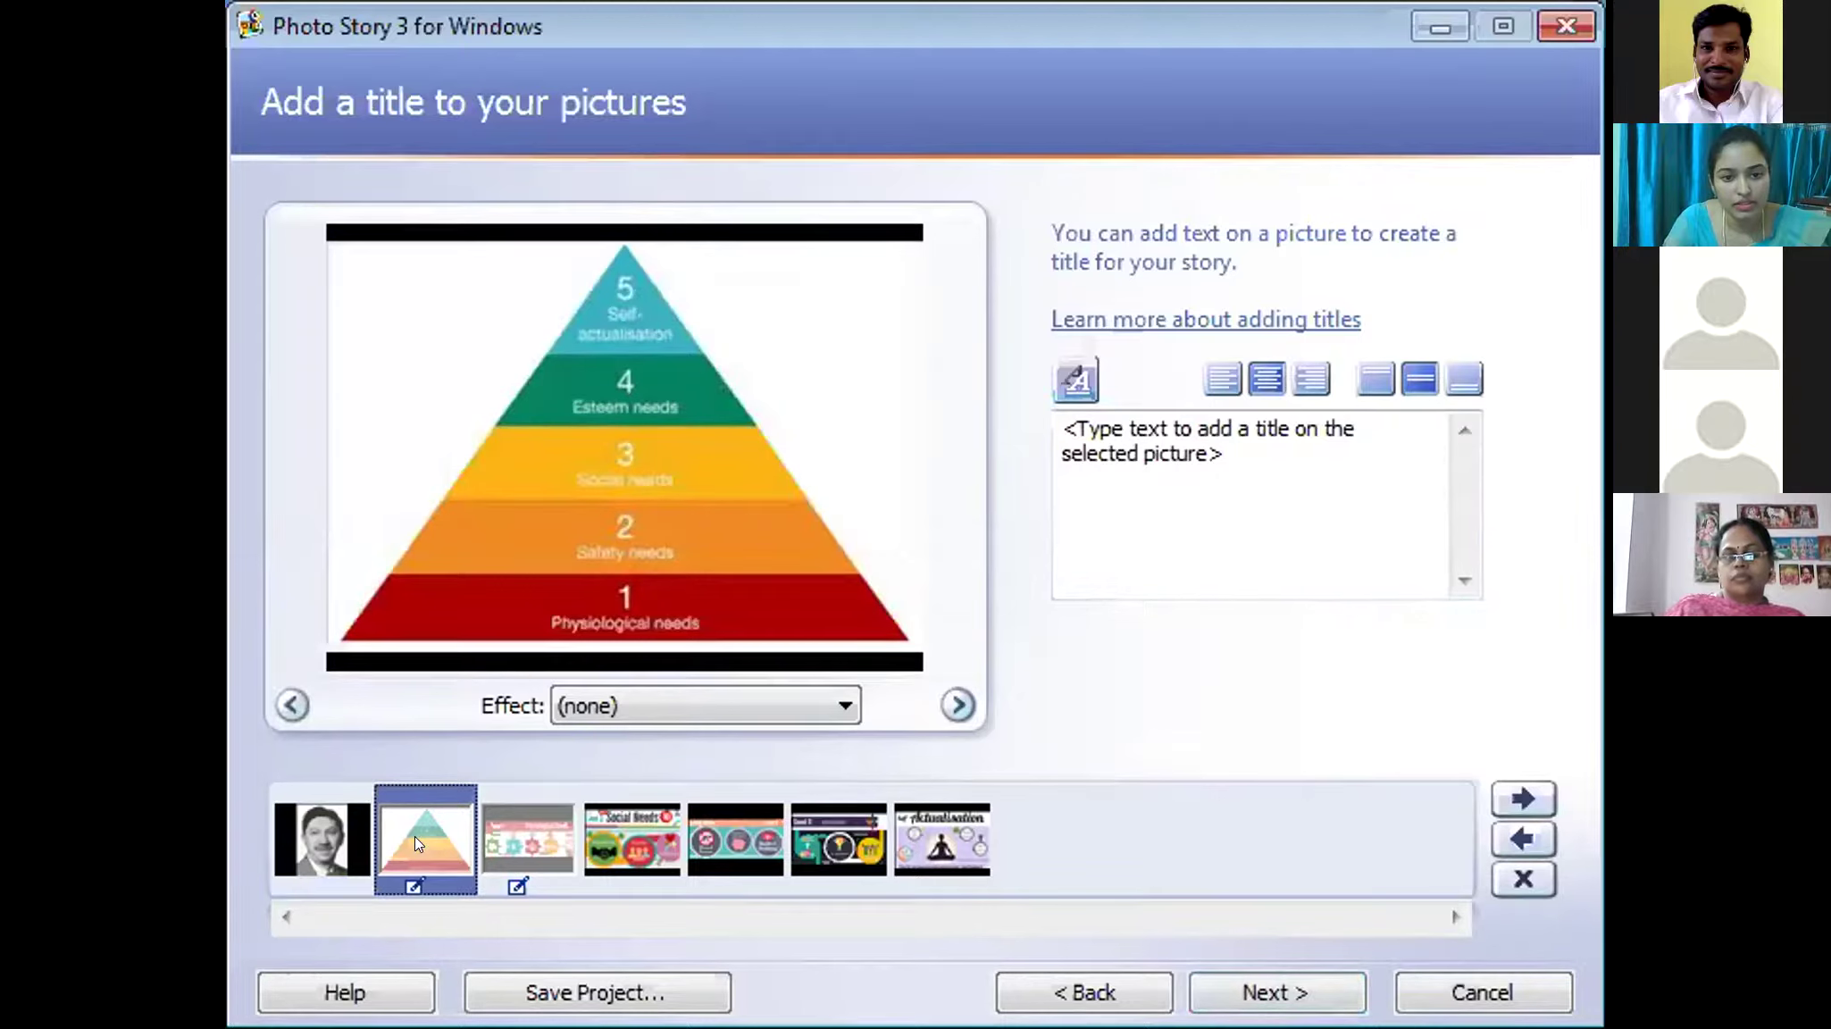
left_click(523, 835)
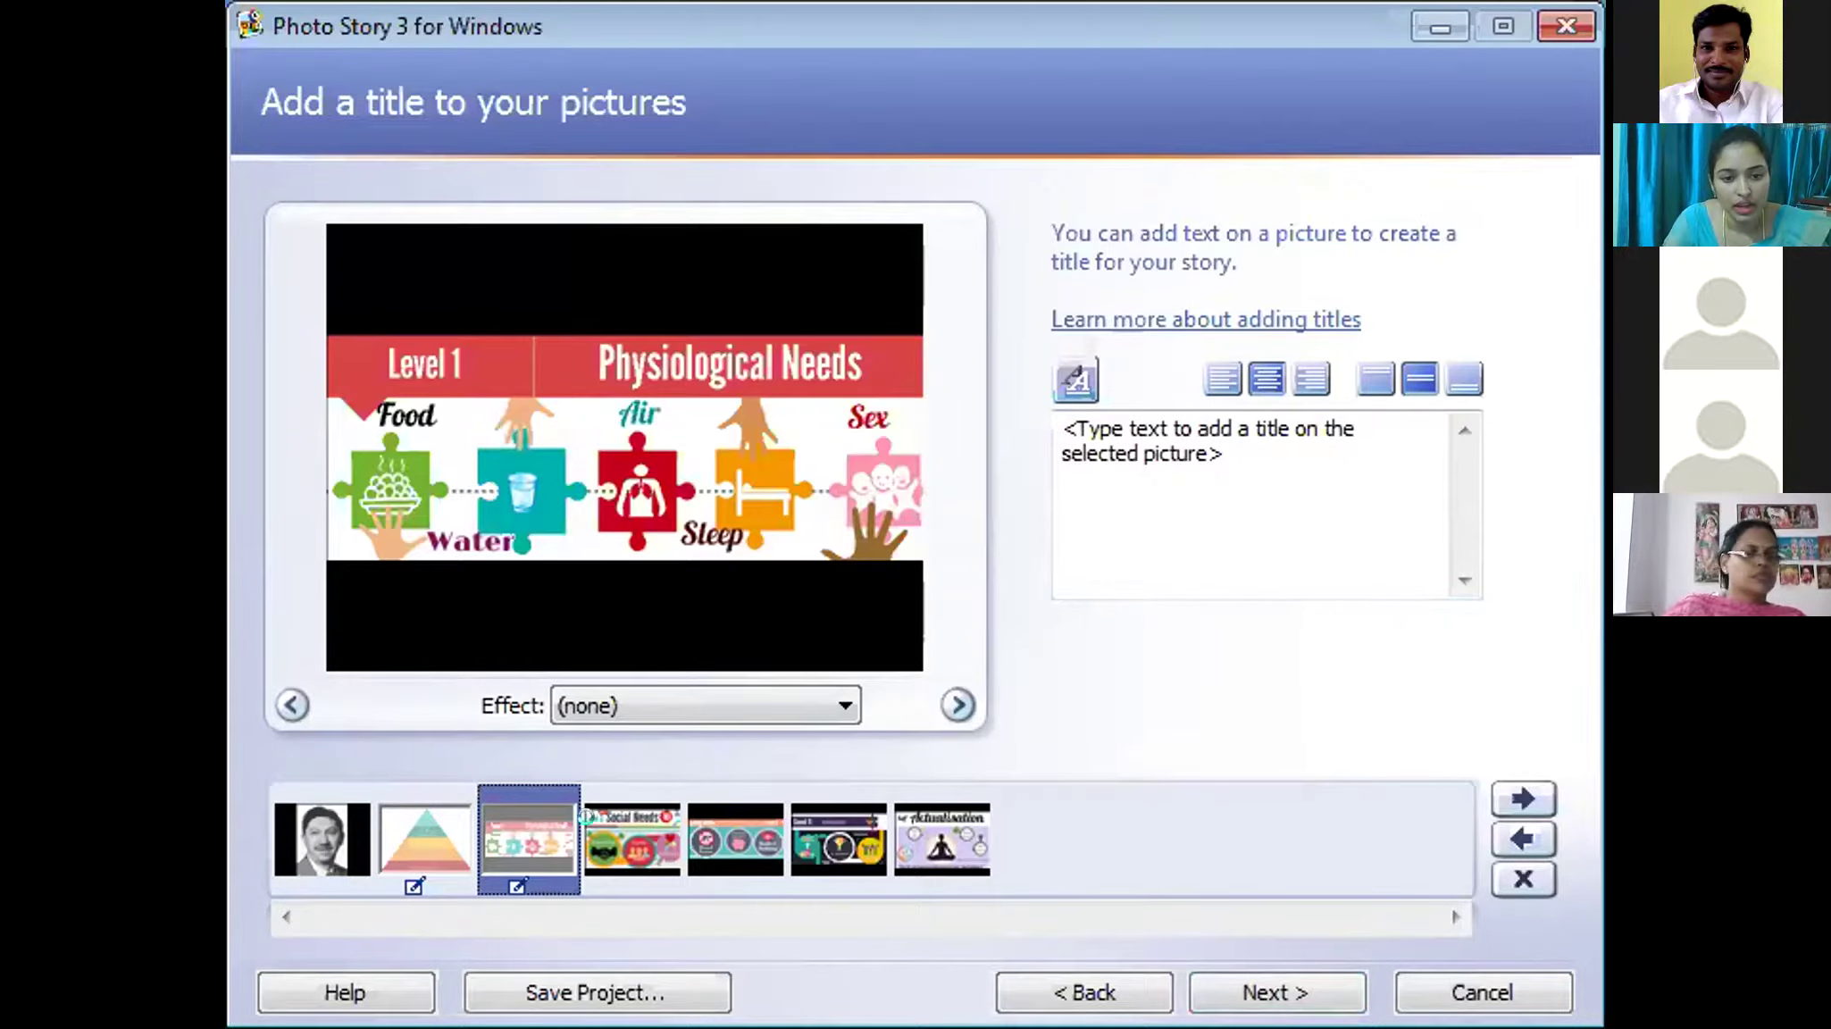
left_click(601, 833)
left_click(720, 837)
left_click(849, 840)
left_click(941, 845)
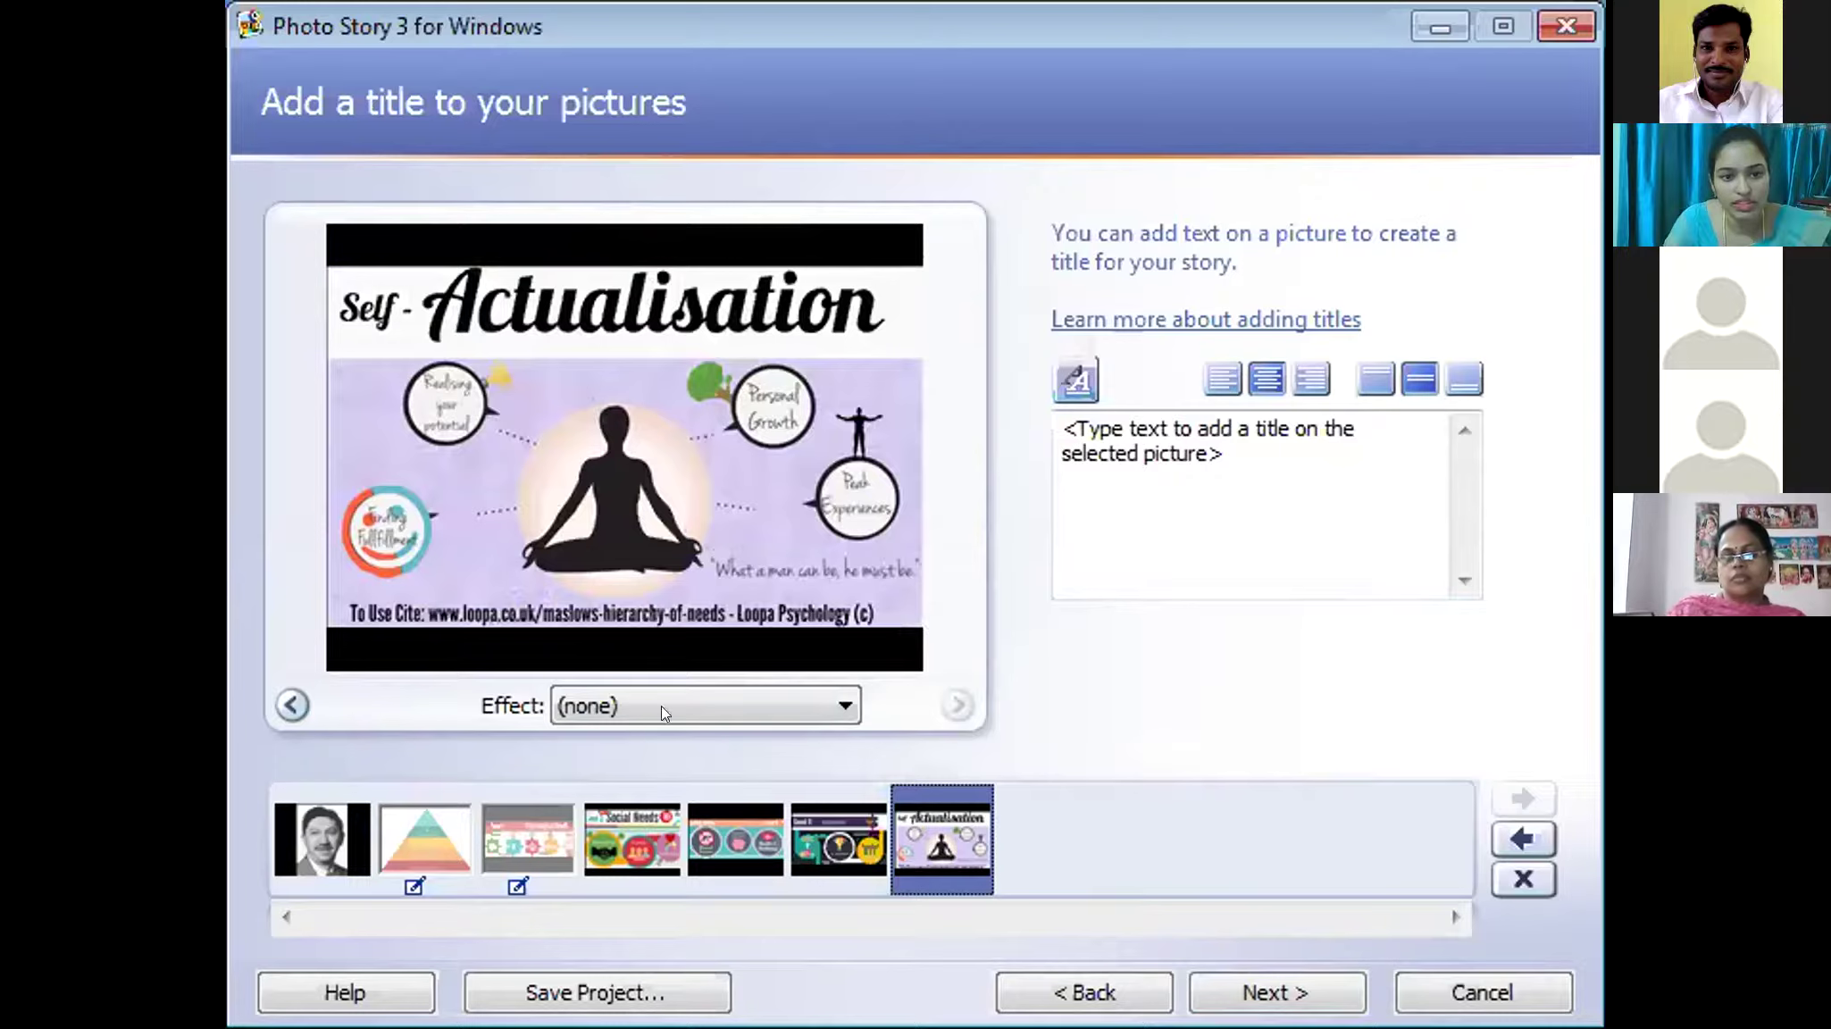
- Move the Level 2 Safety Needs picture ahead of the Level 3 Social Needs picture in the film strip
left_click(811, 838)
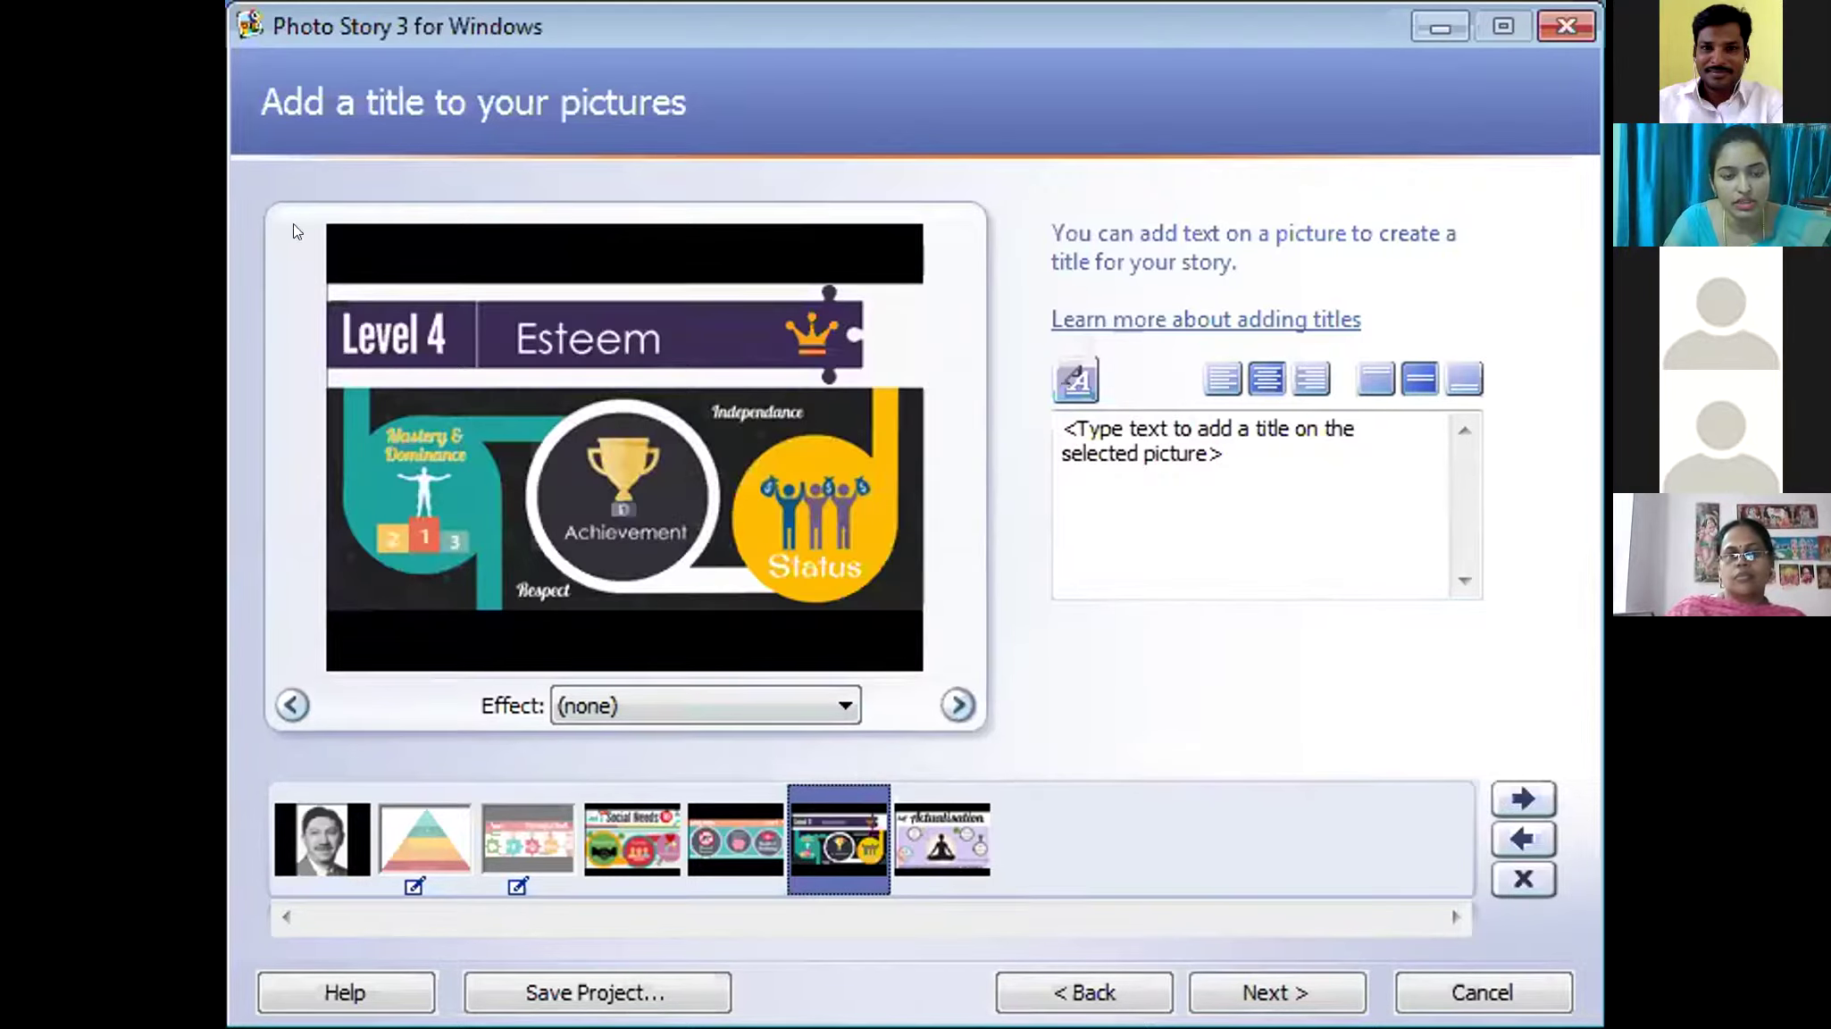
left_click(728, 838)
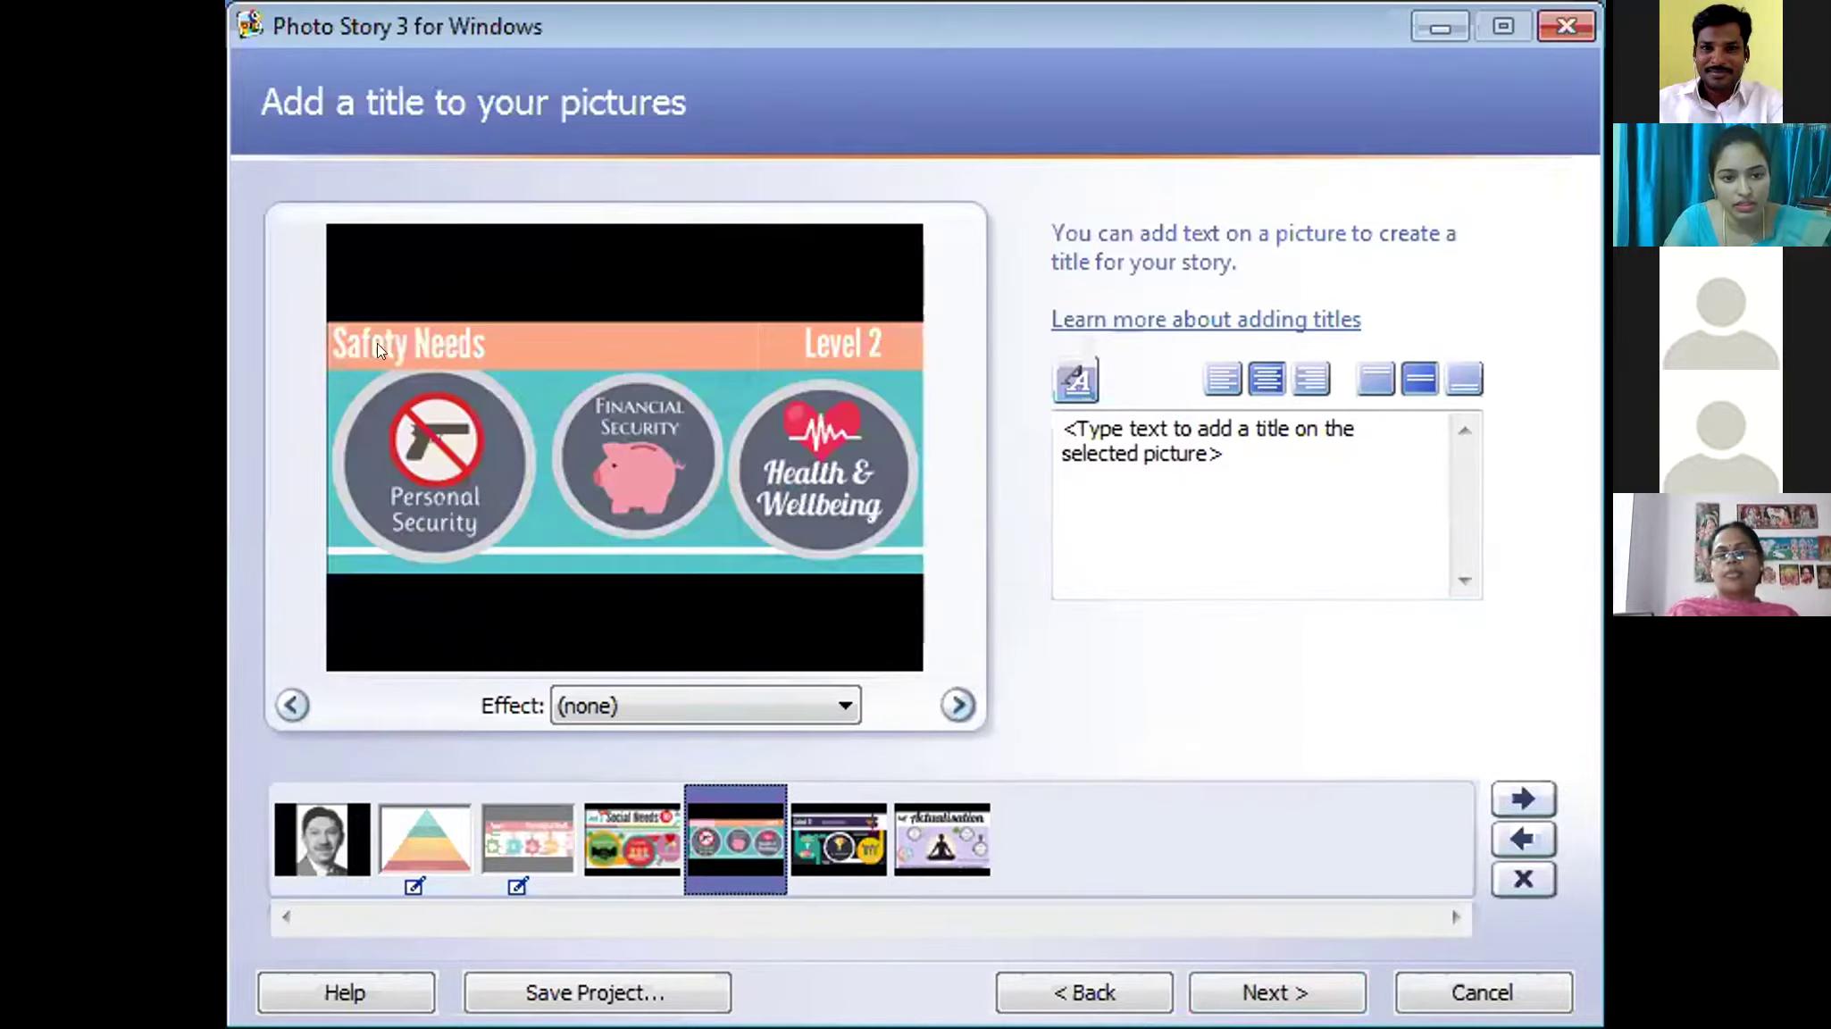
left_click_drag(726, 837, 626, 817)
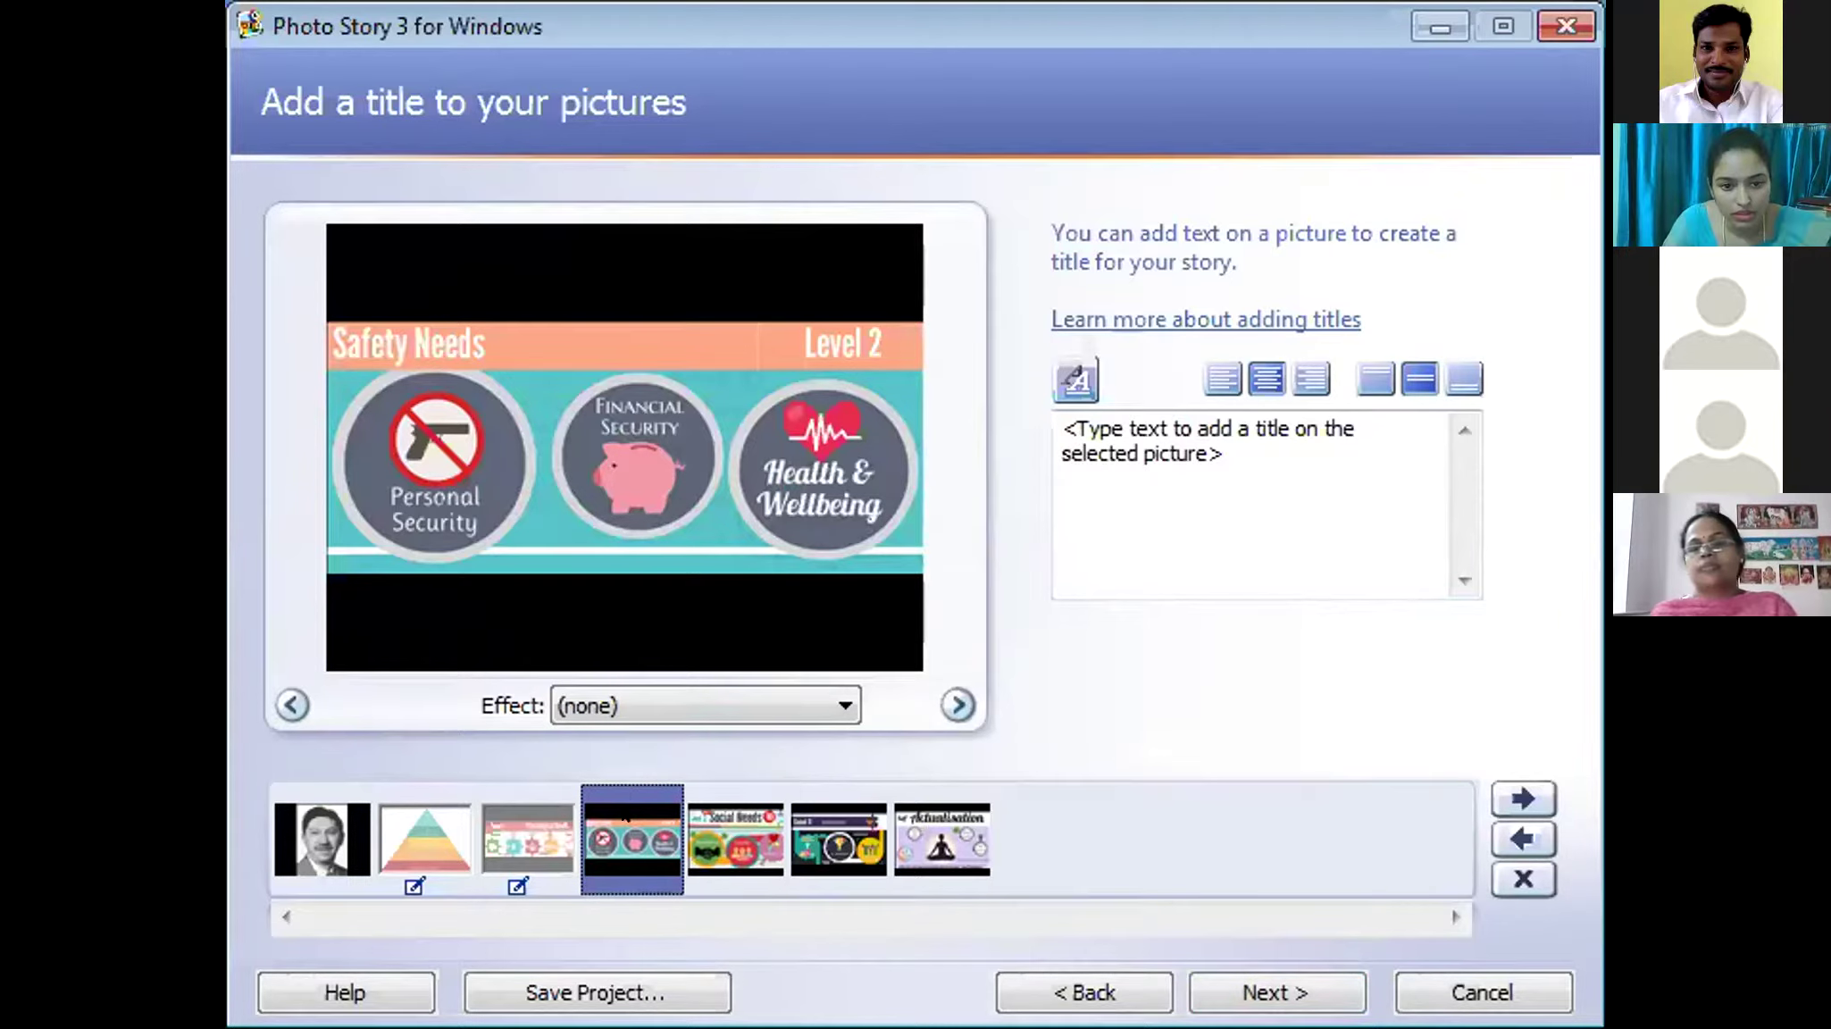
left_click(725, 842)
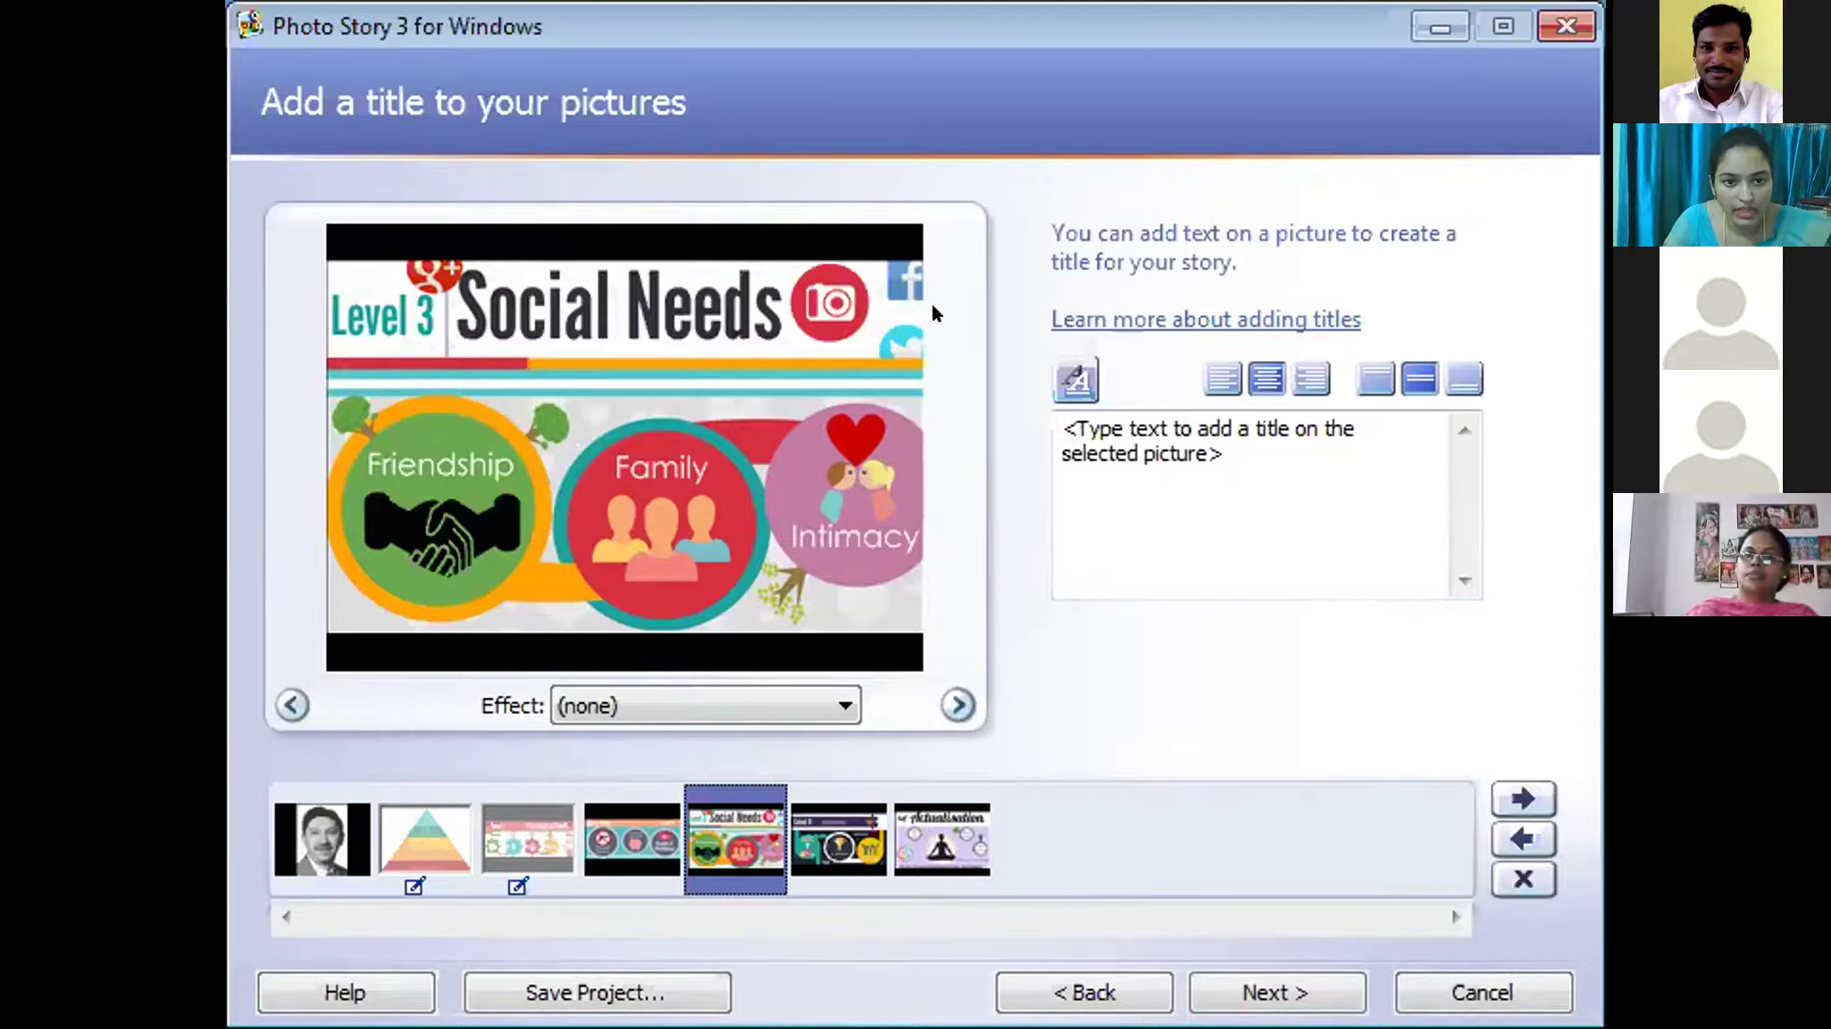
- Add the title "Maslow's Theory of Needs" to the portrait picture and align it to the picture's bottom edge
left_click(296, 838)
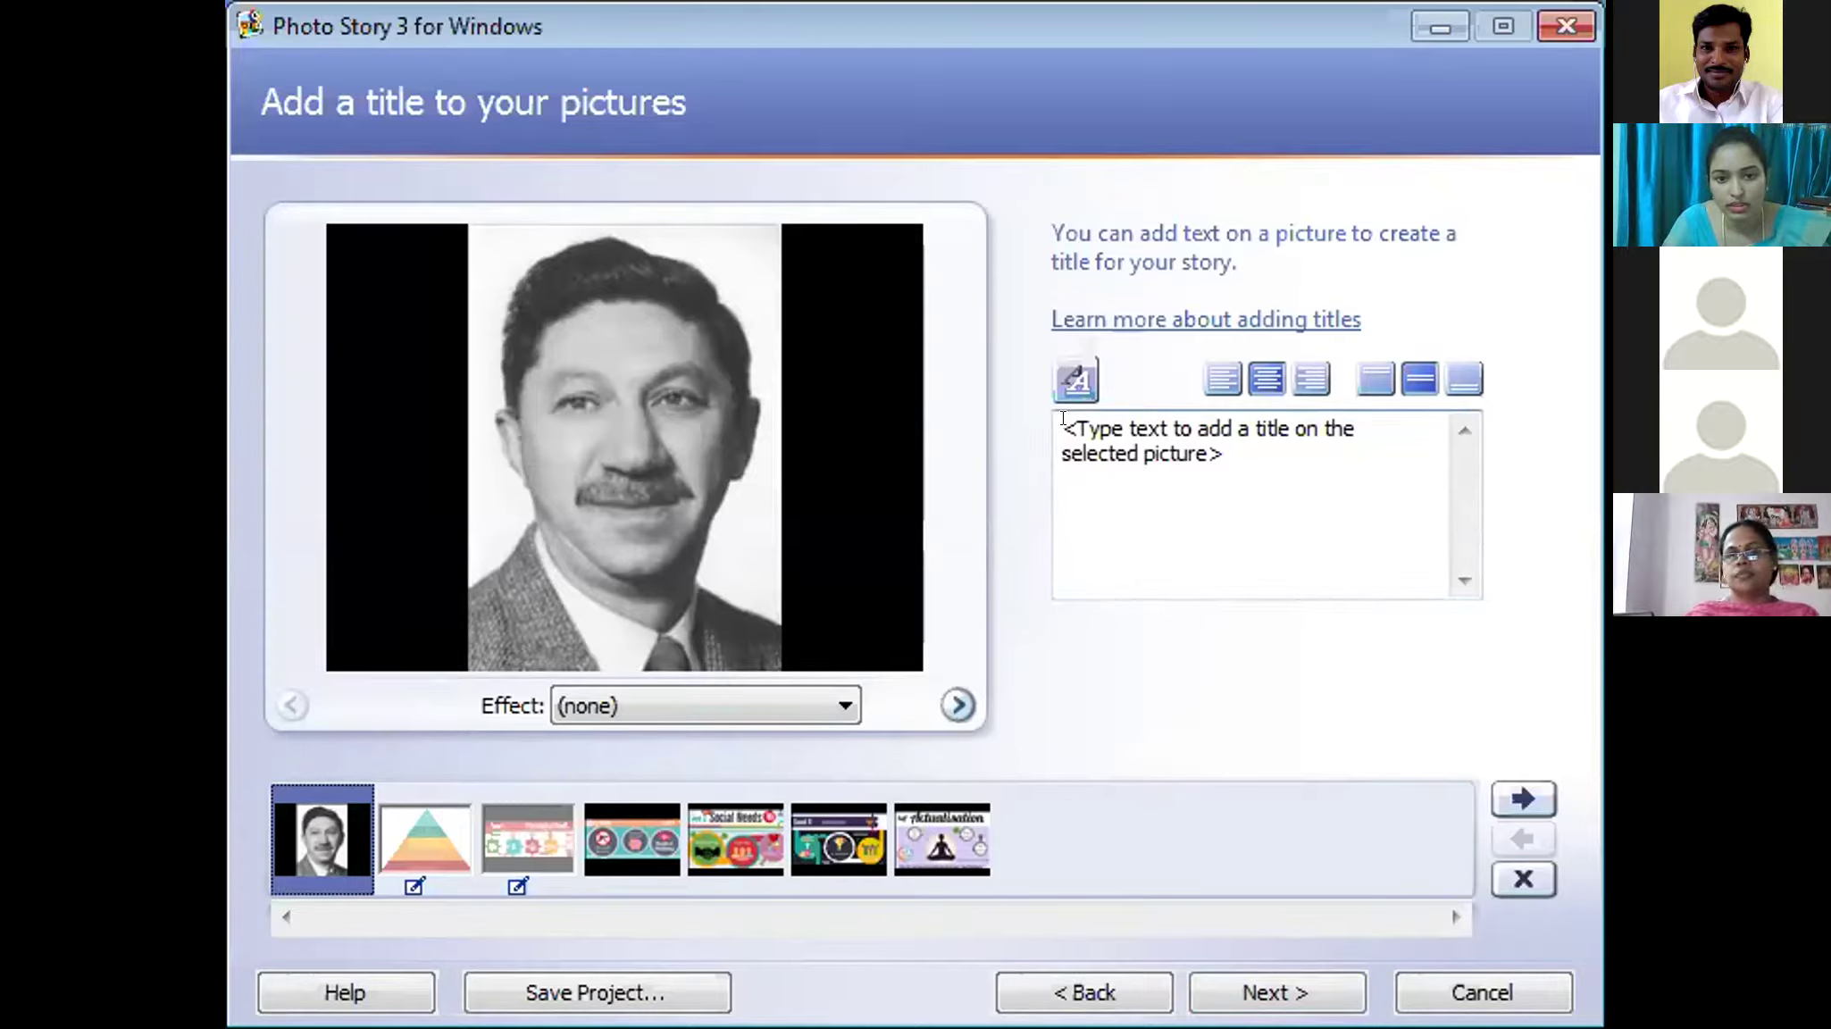
left_click_drag(1059, 415, 1248, 466)
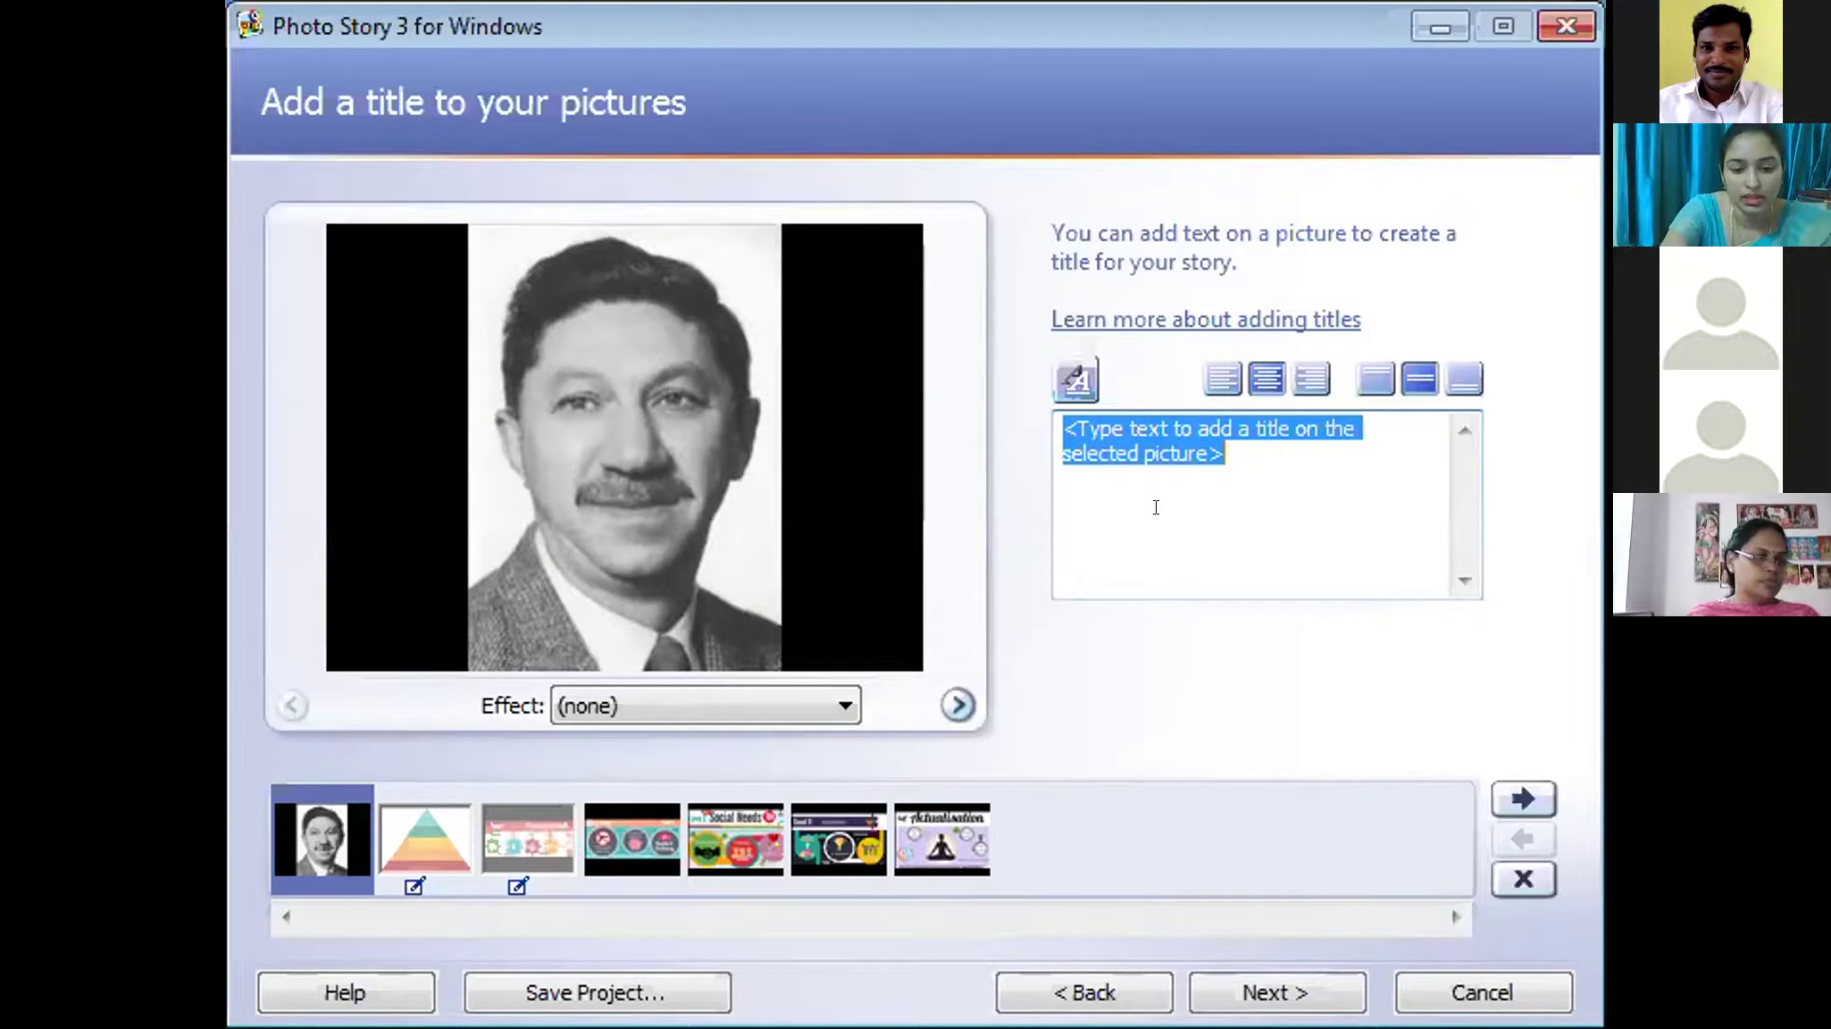
type("Maslow's ")
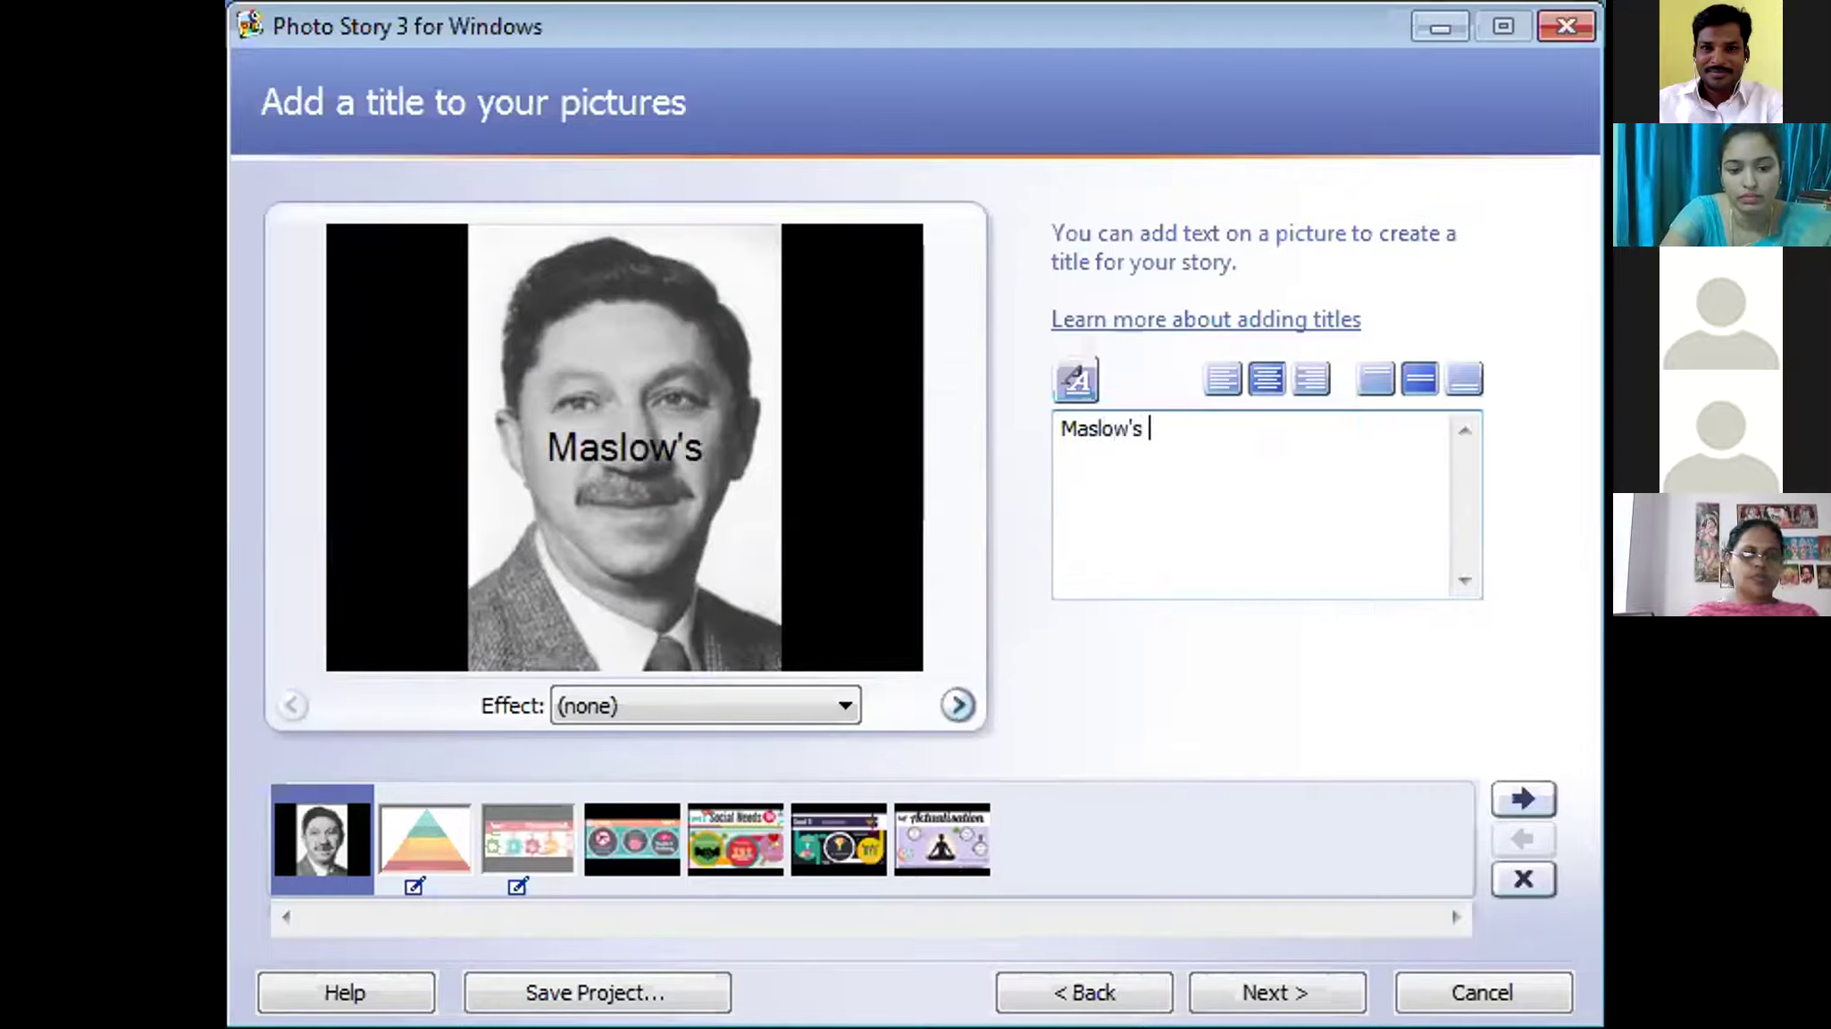
type("Theory of Needs")
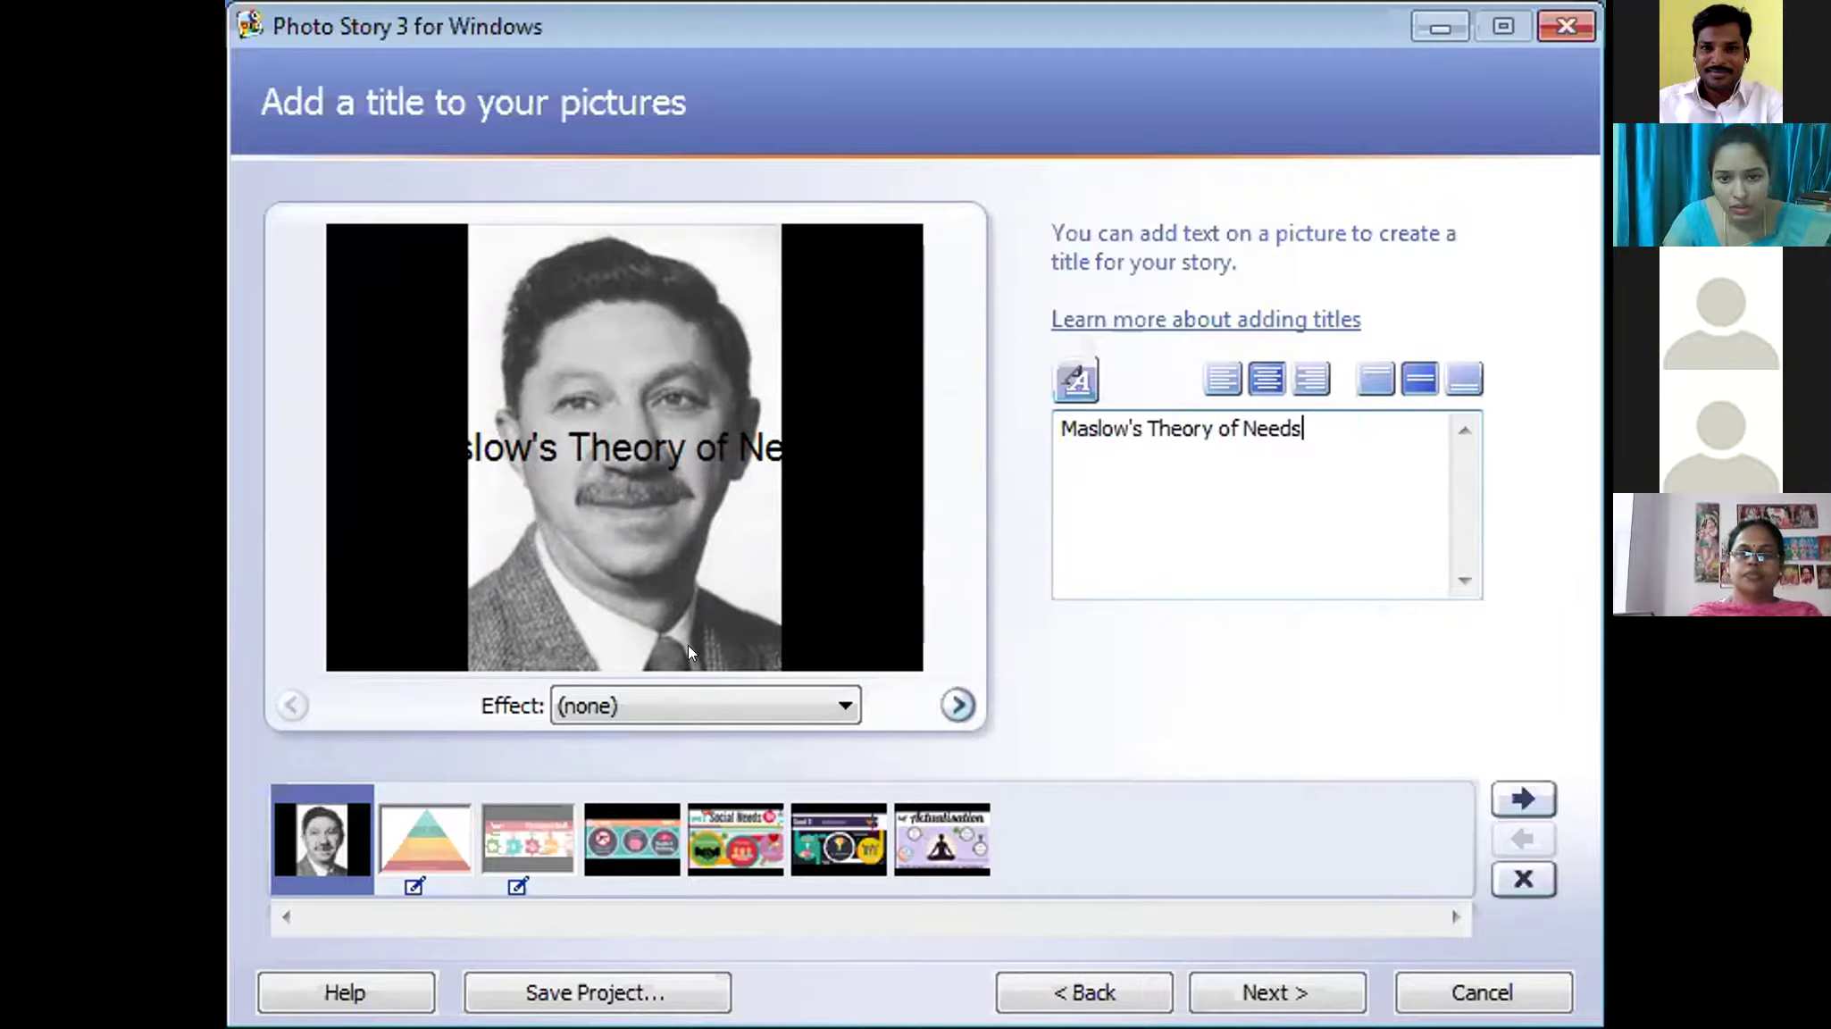
left_click(1461, 378)
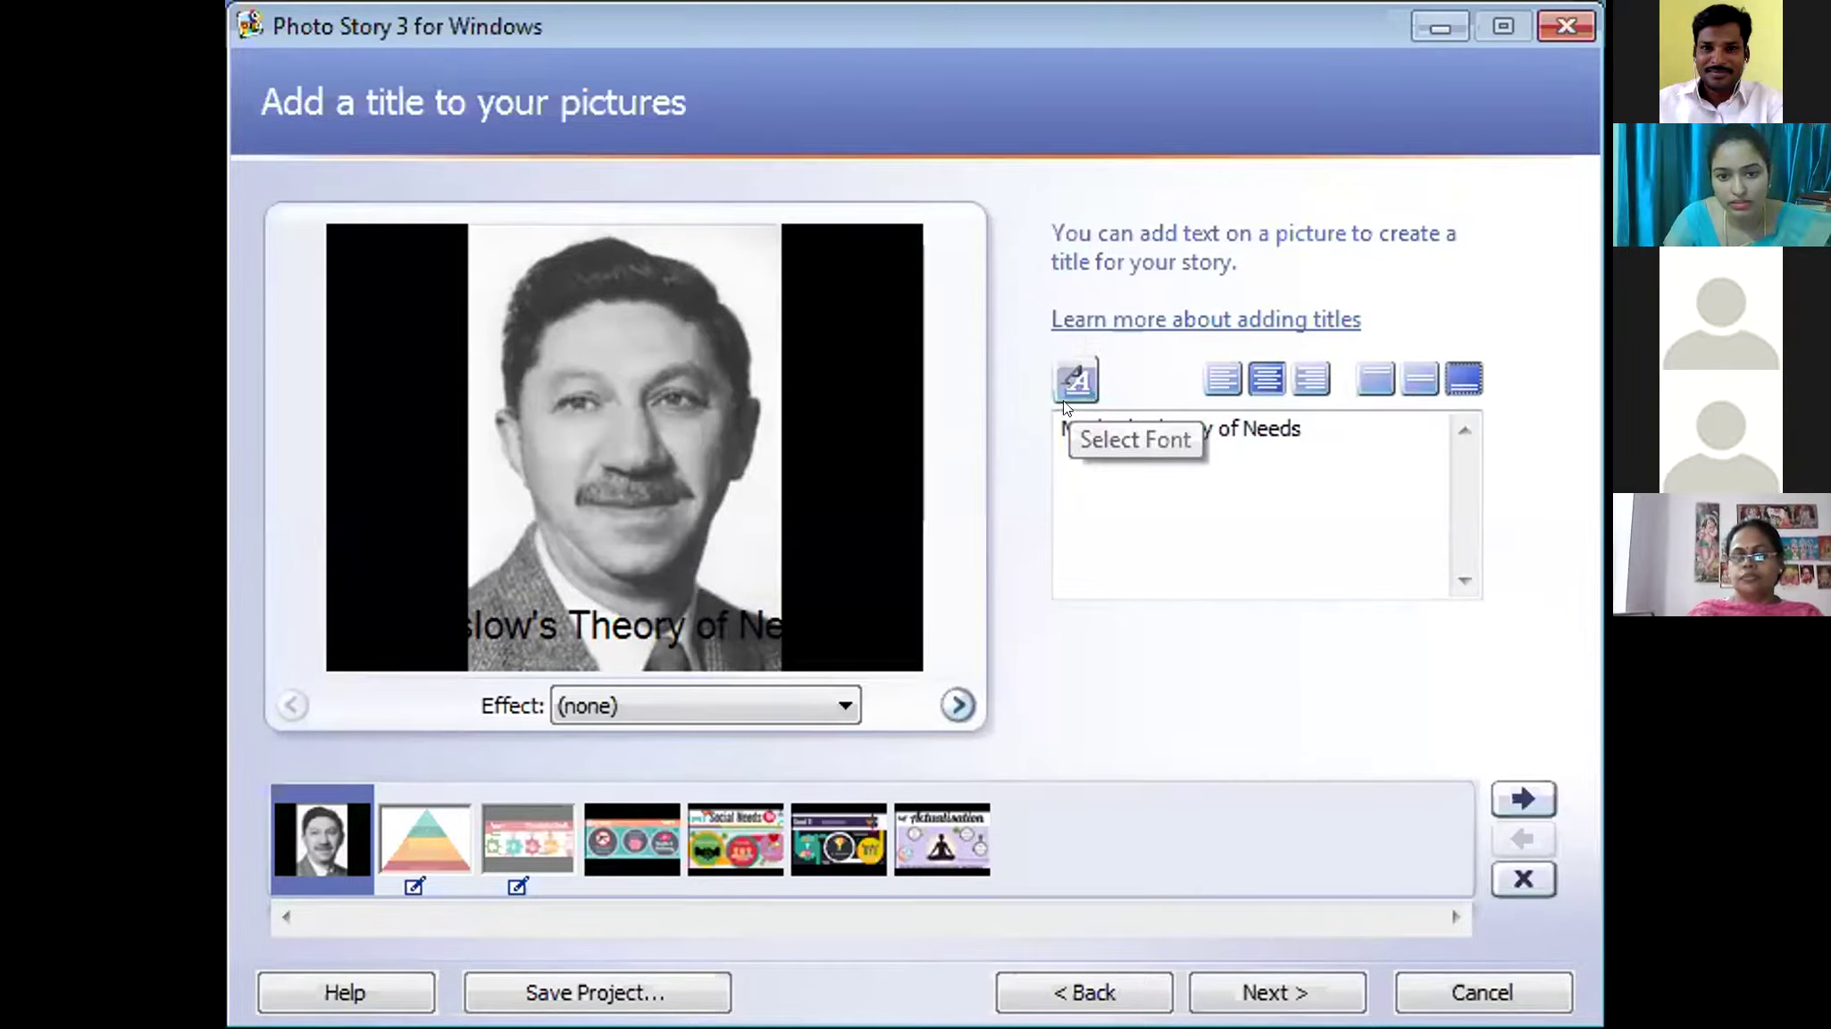
- Choose the Modern No. 20 font for the portrait title, in Bold at size 18
left_click(1083, 375)
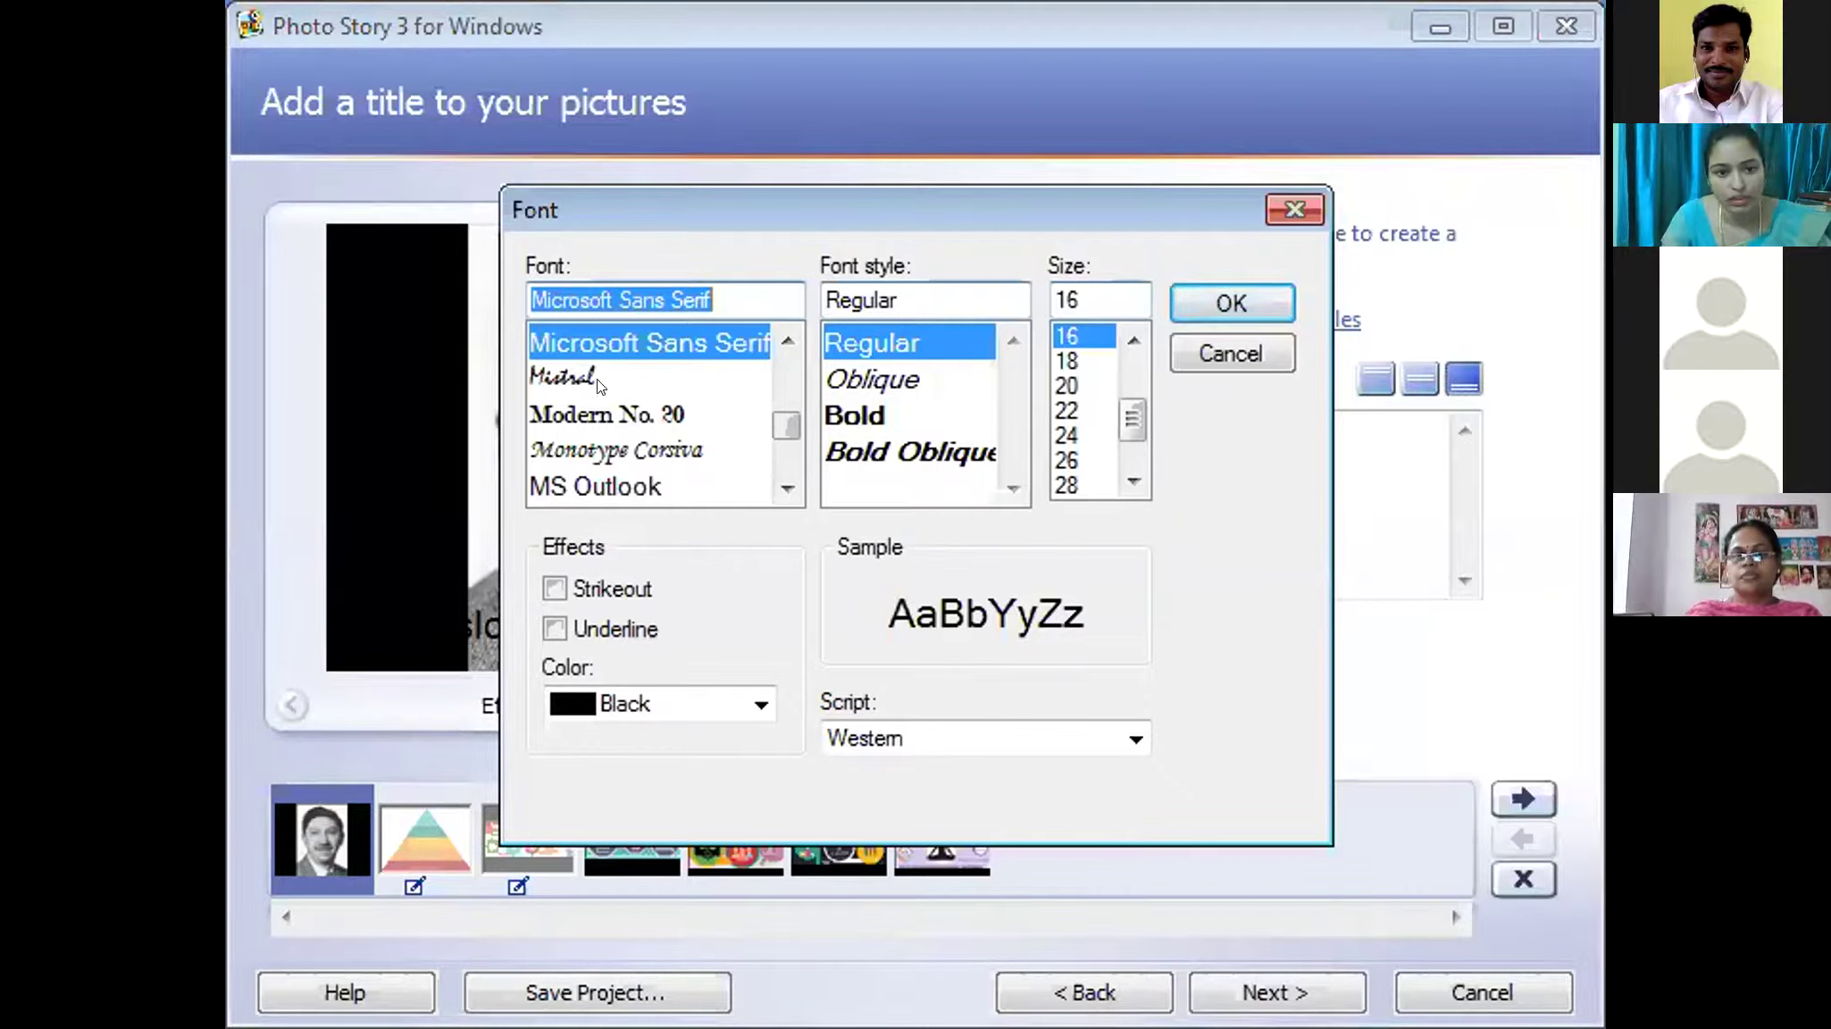
left_click(595, 427)
left_click(597, 437)
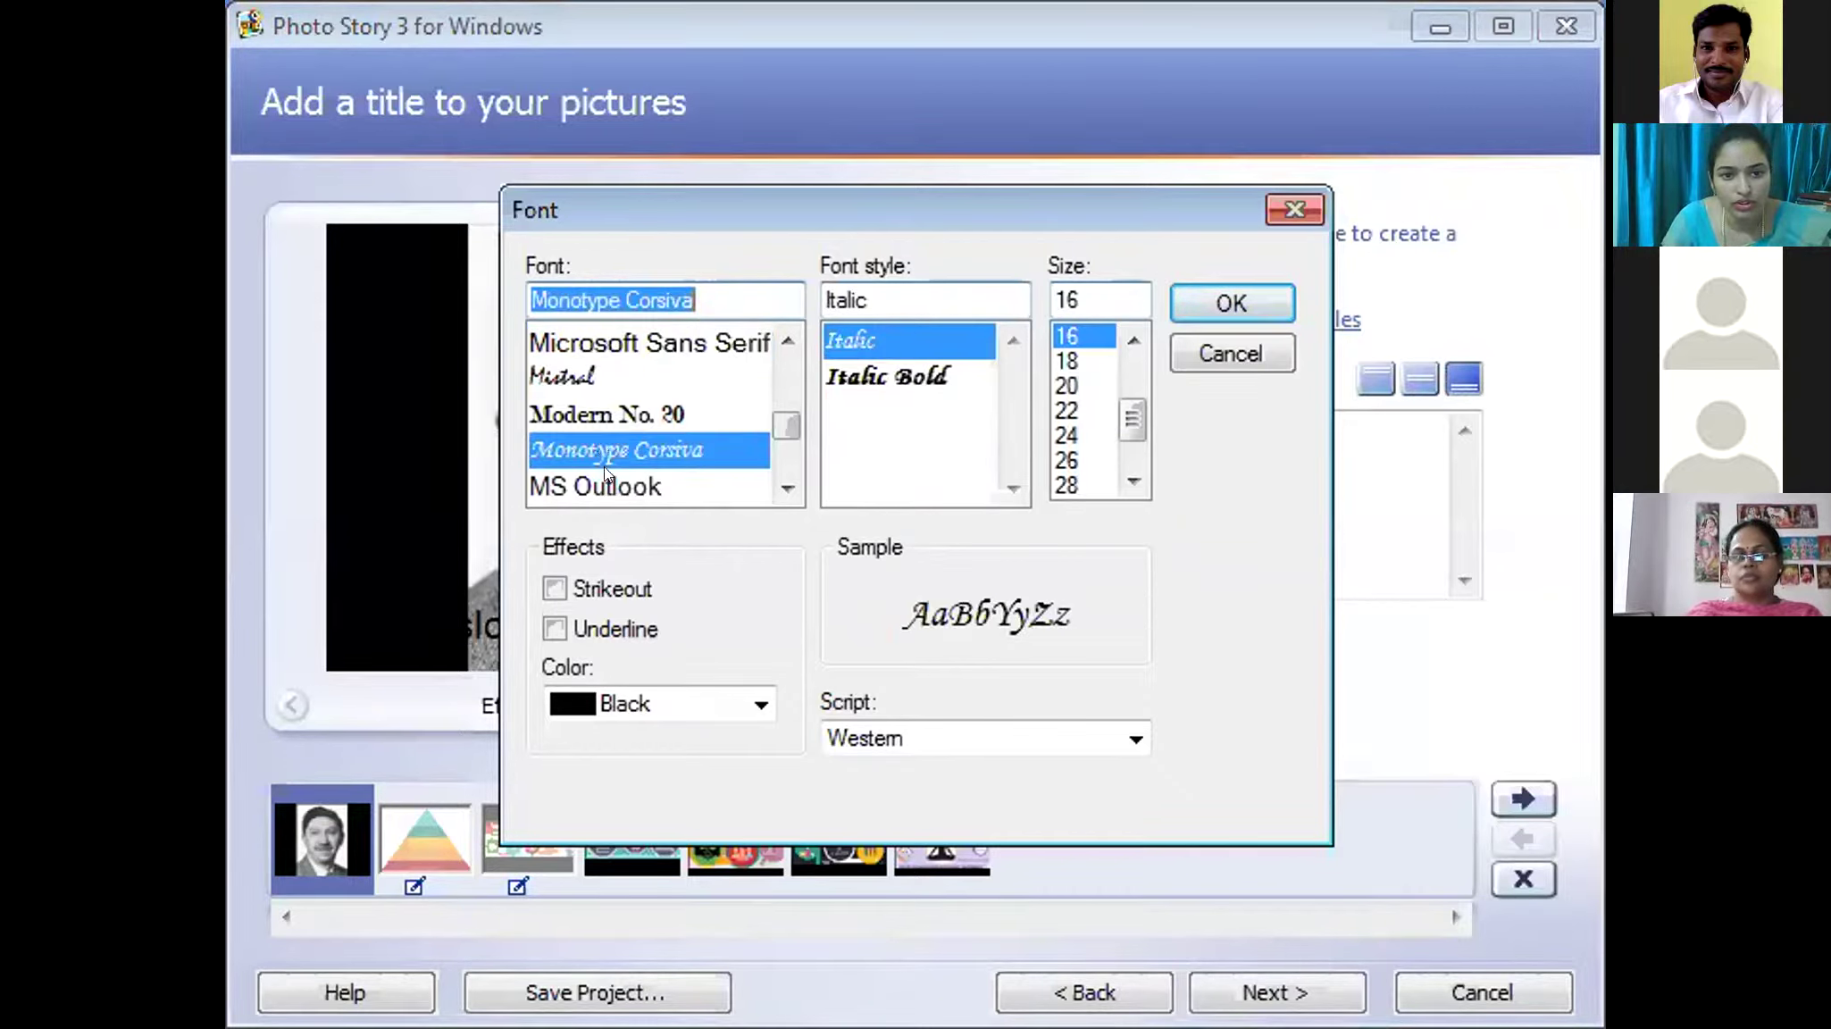
left_click(596, 406)
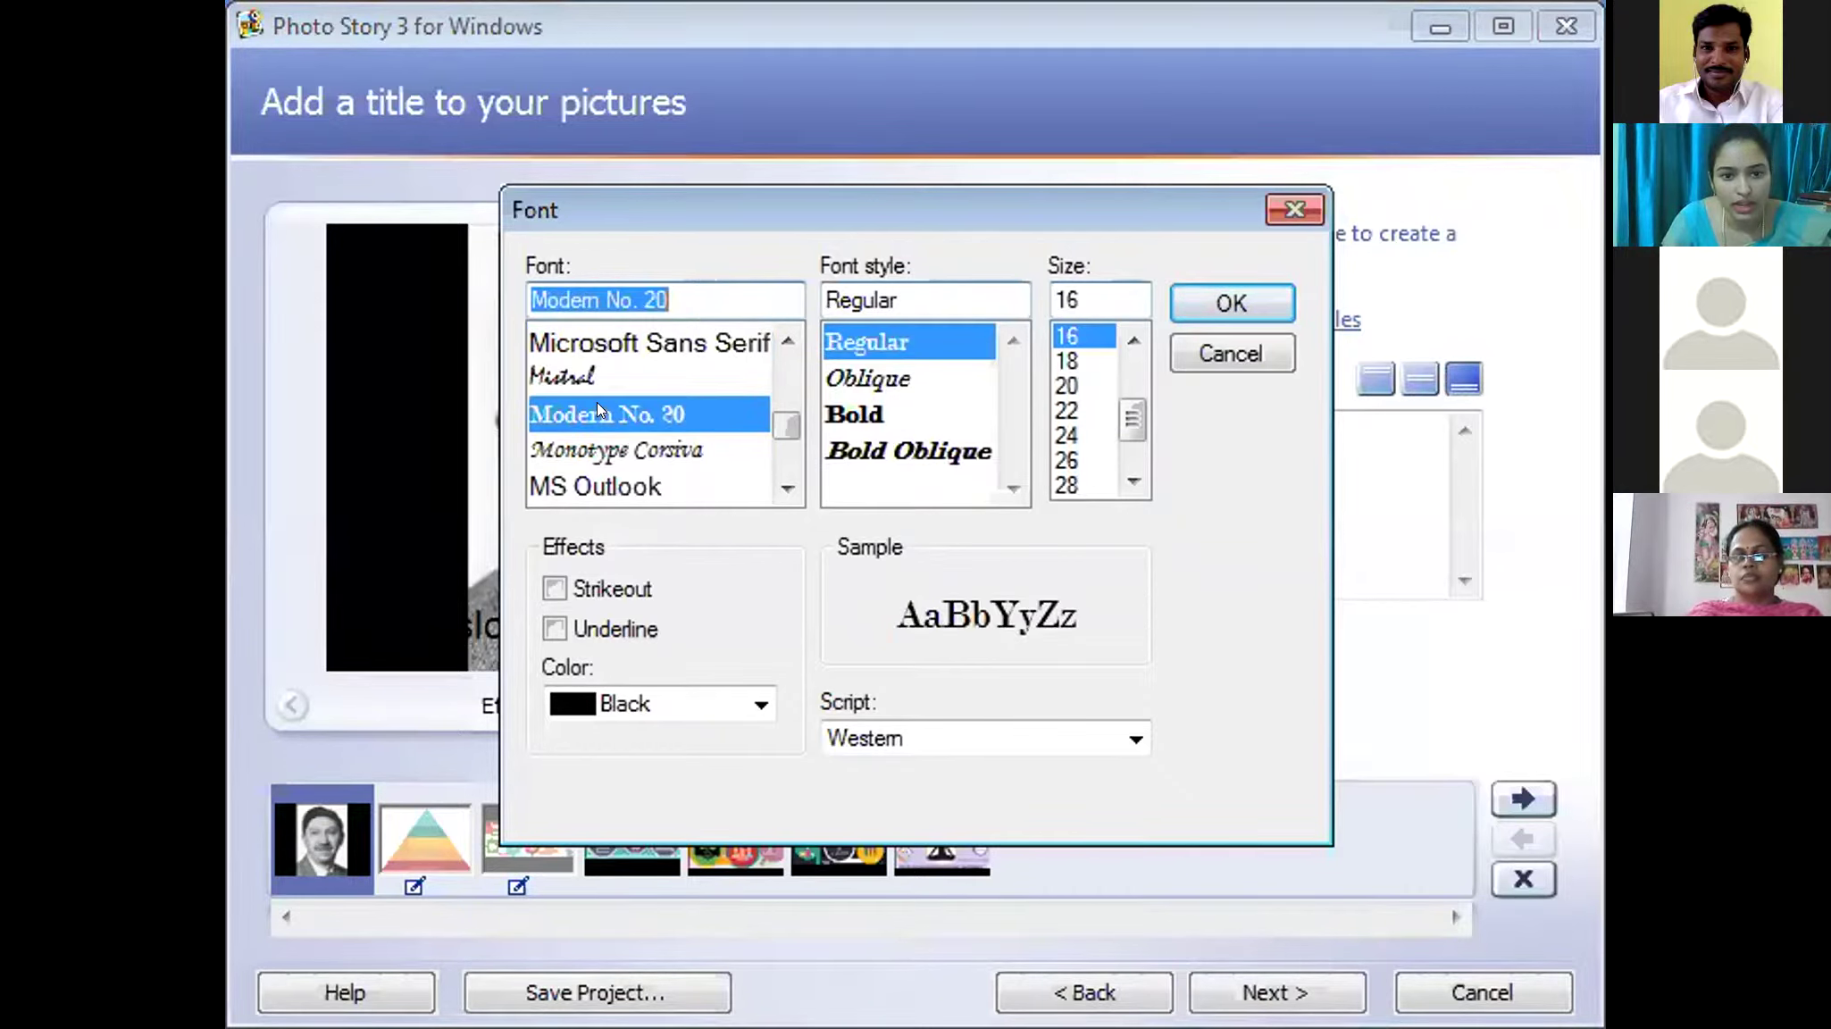
left_click(867, 378)
left_click(866, 414)
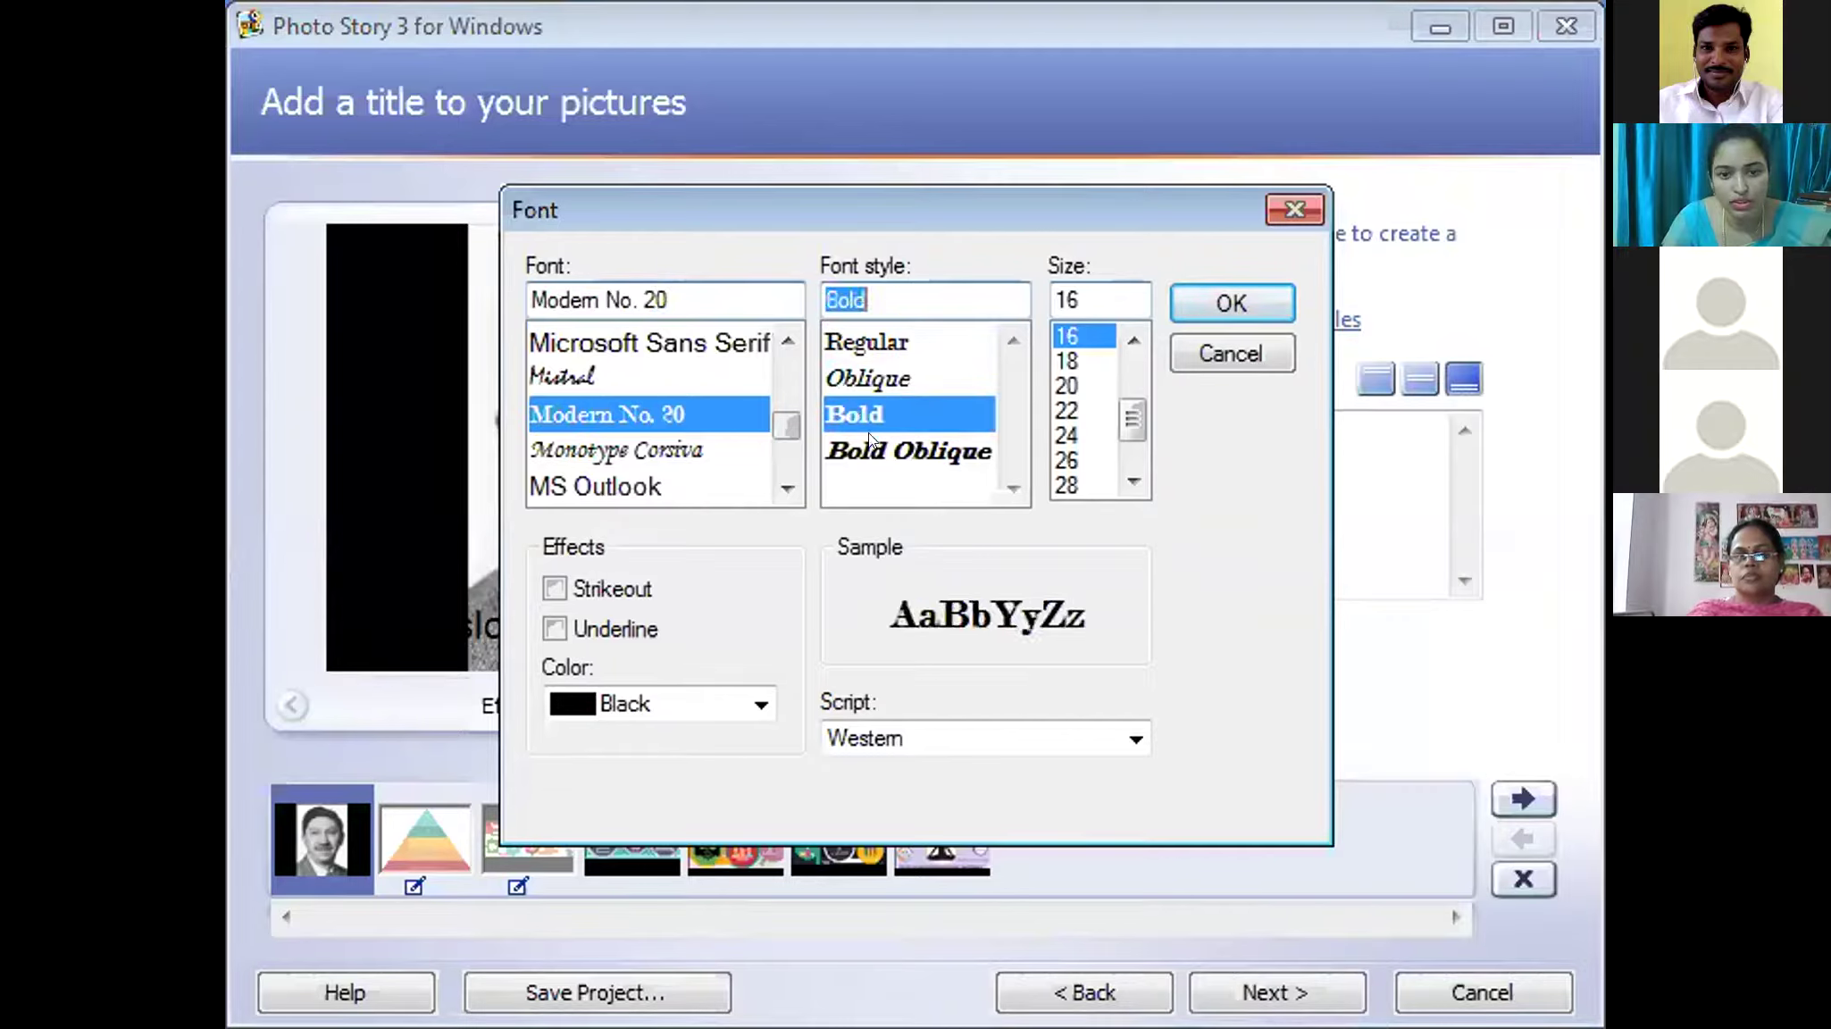
left_click(1080, 393)
left_click(1080, 432)
left_click(1076, 459)
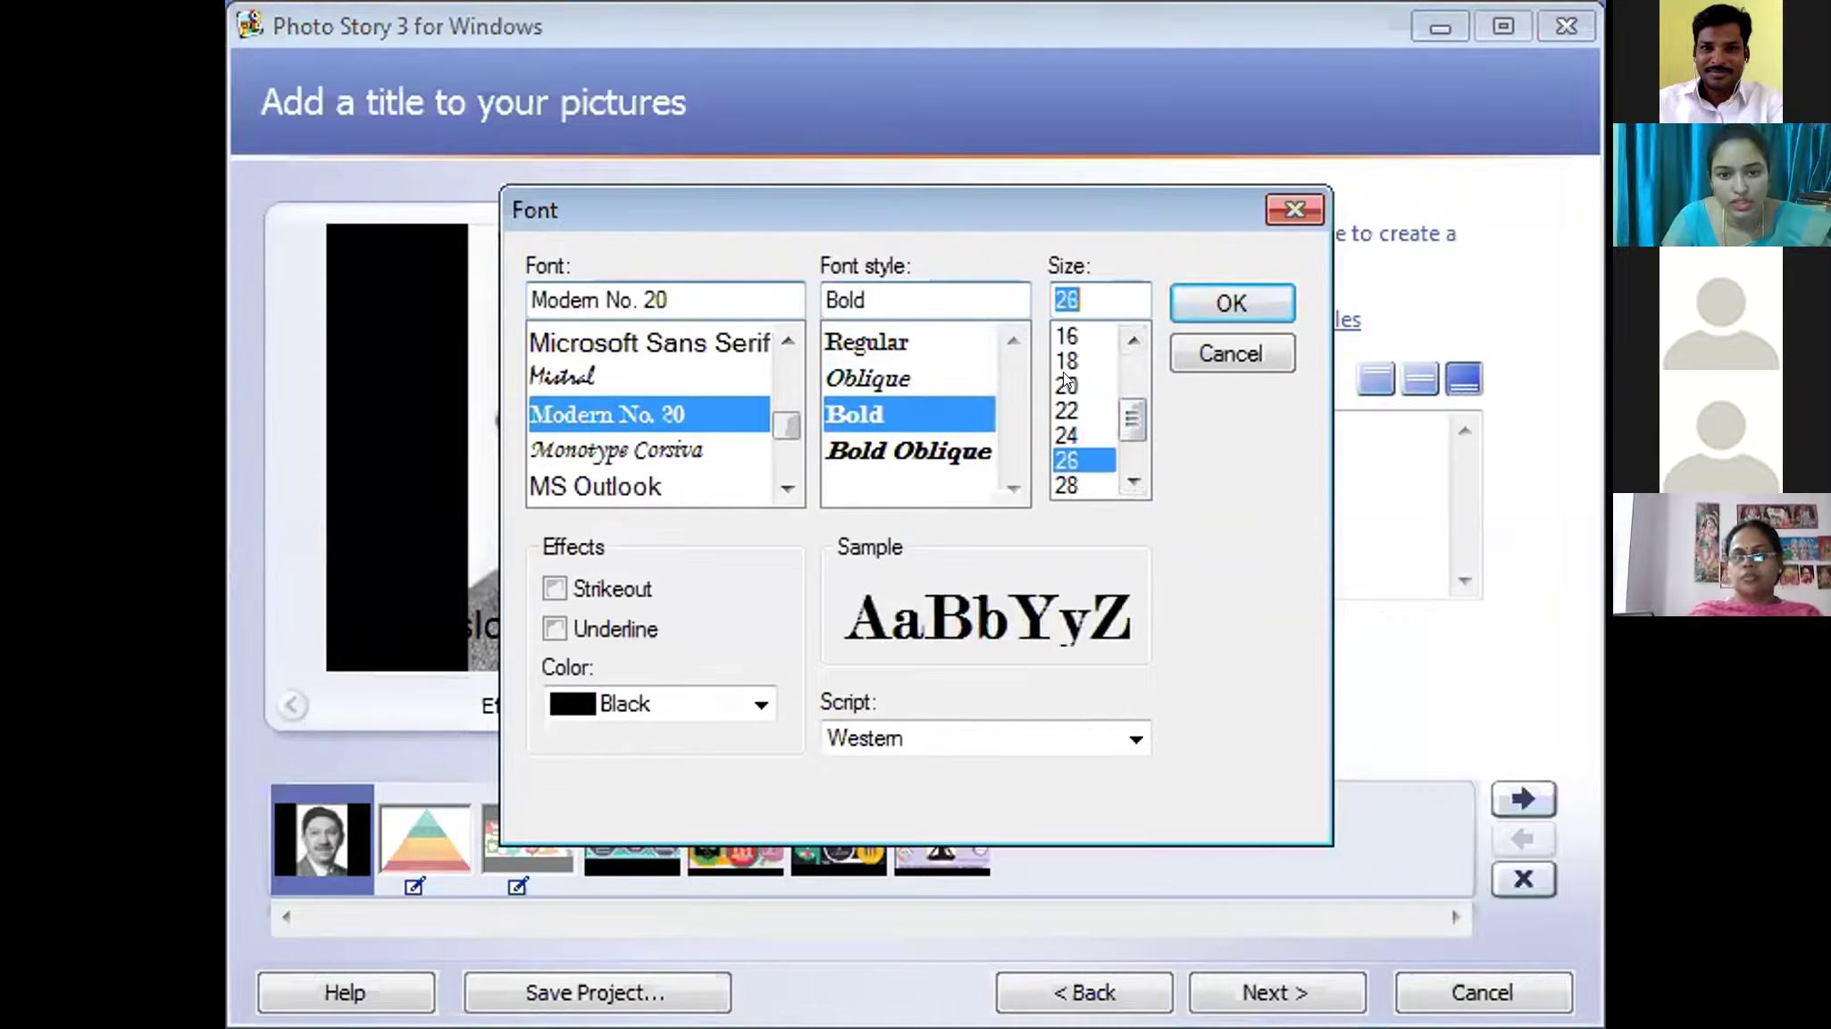
left_click(1065, 361)
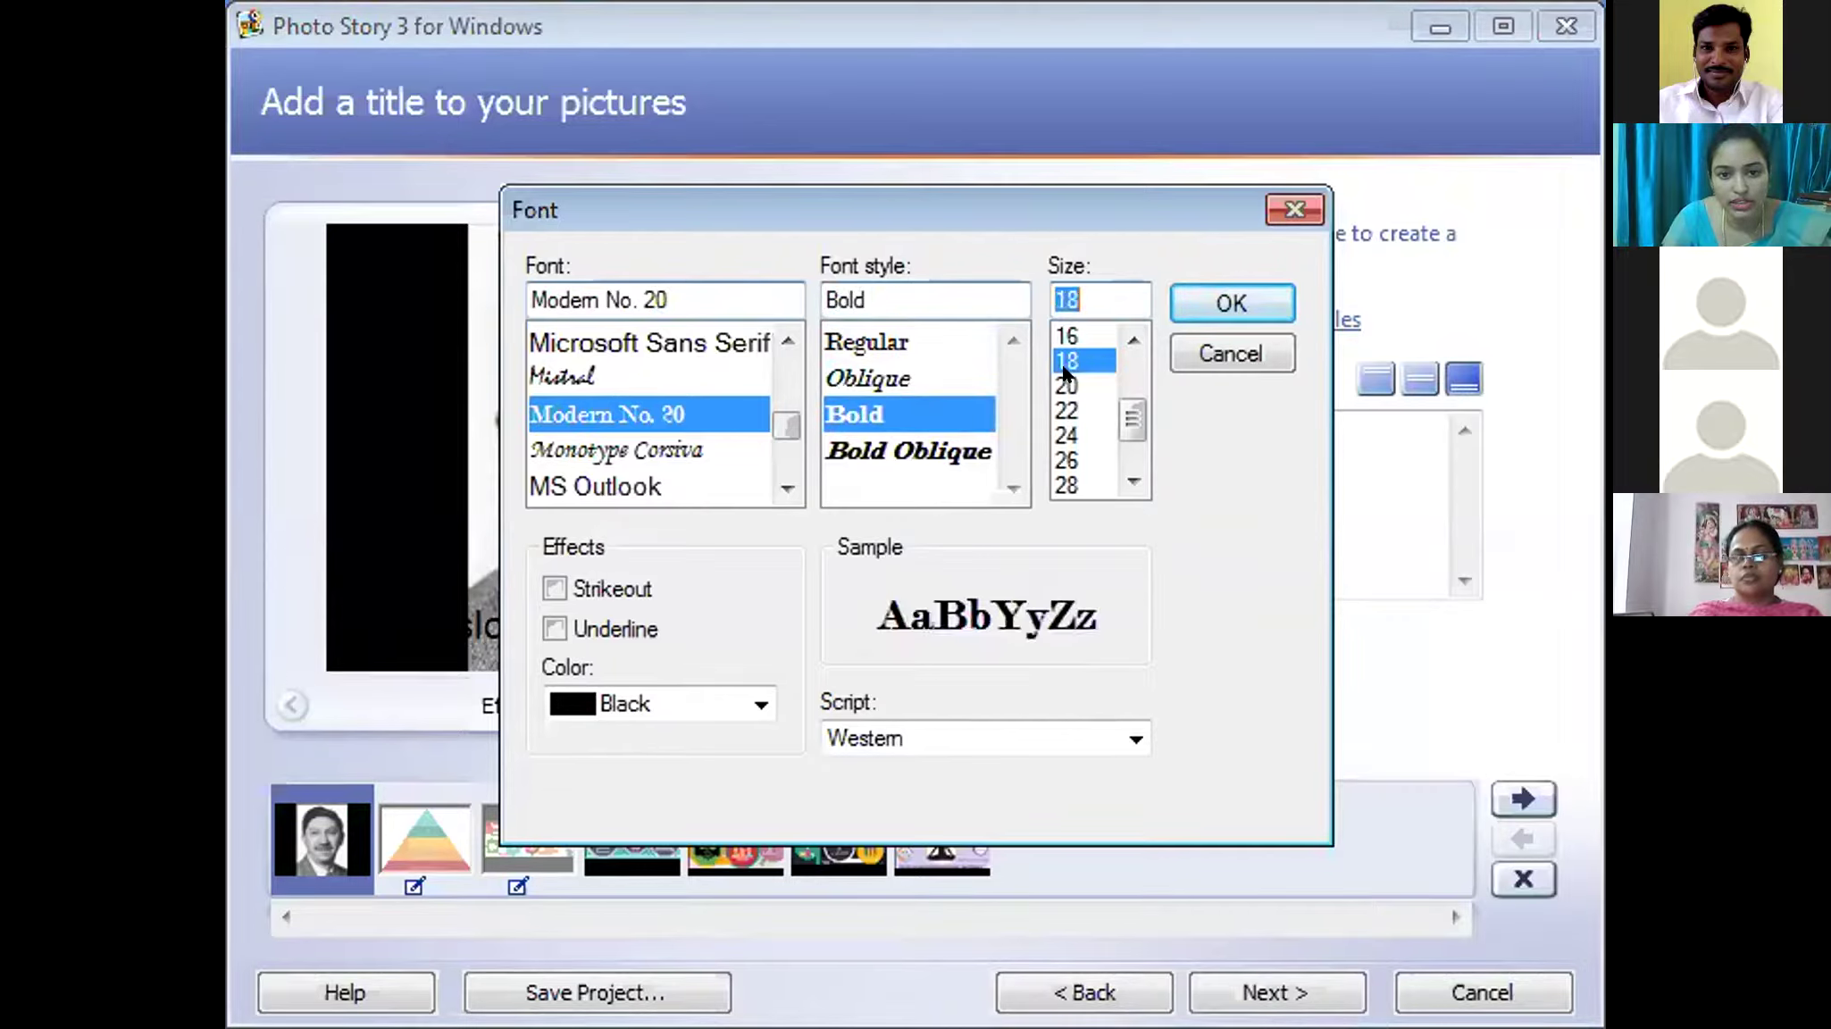
- Try the strikeout and underline effects on the title font, switching both off again
left_click(599, 591)
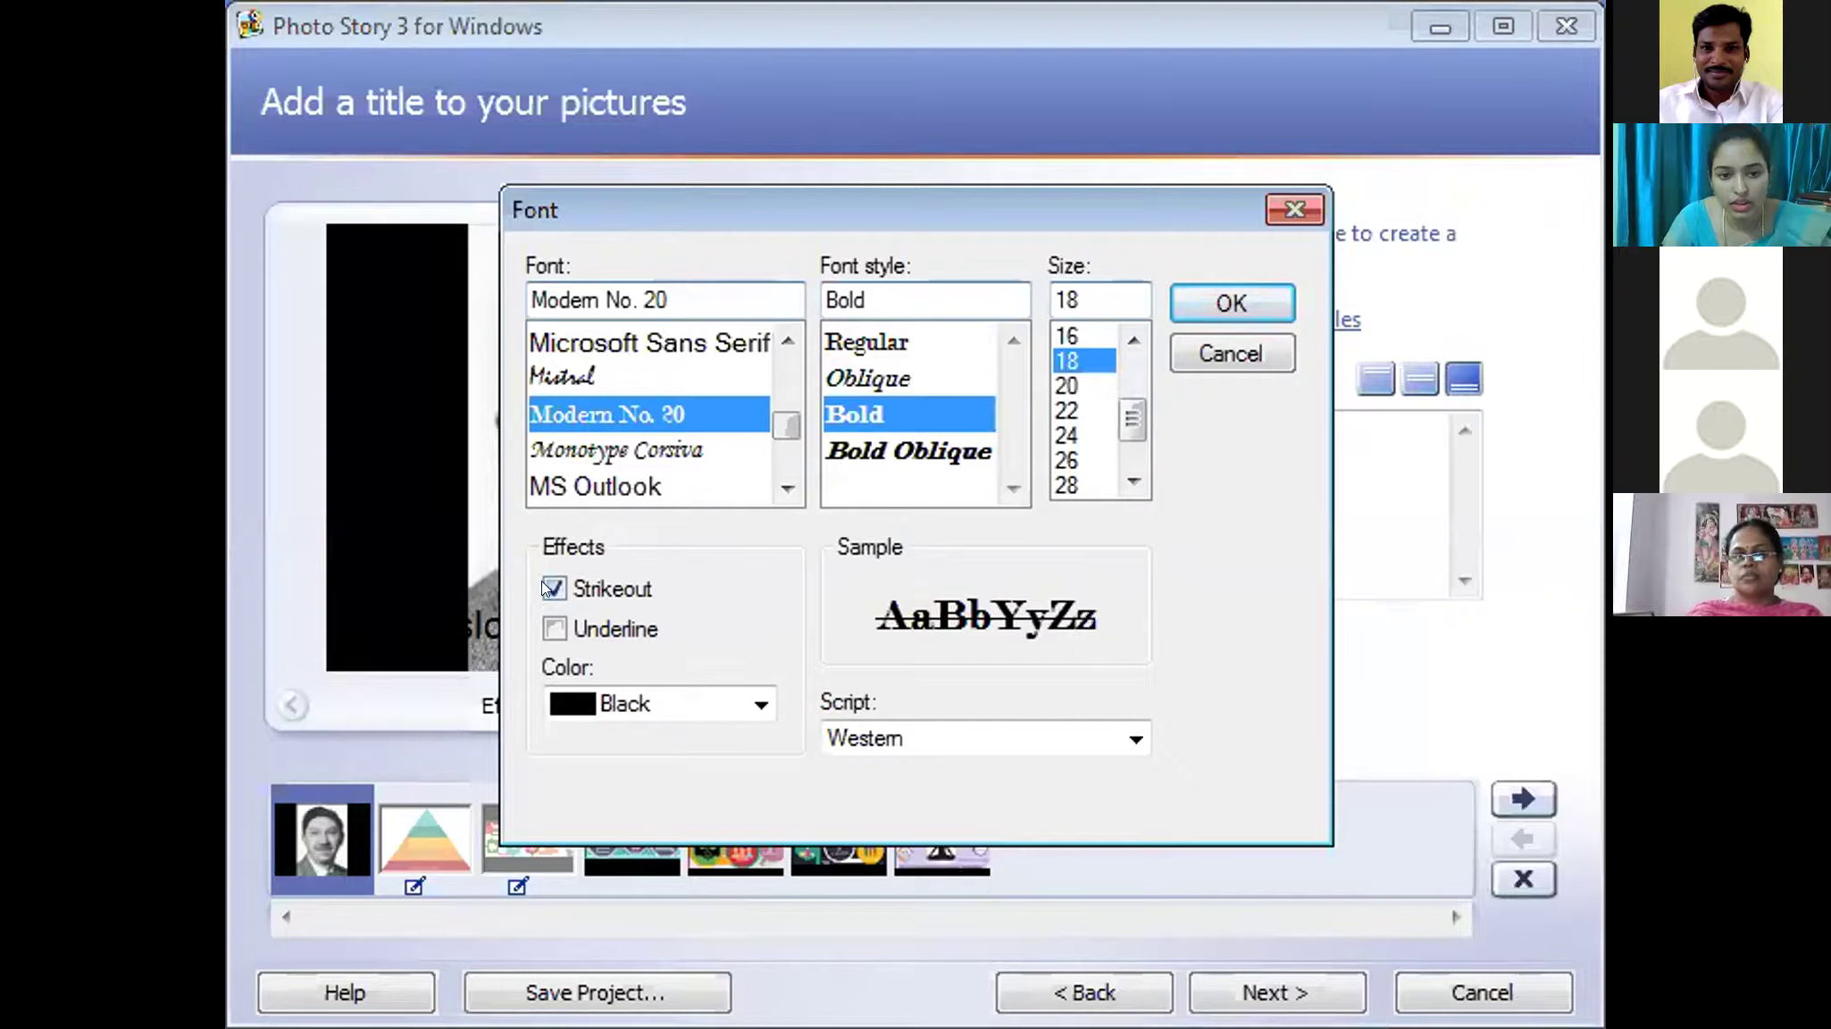
left_click(552, 628)
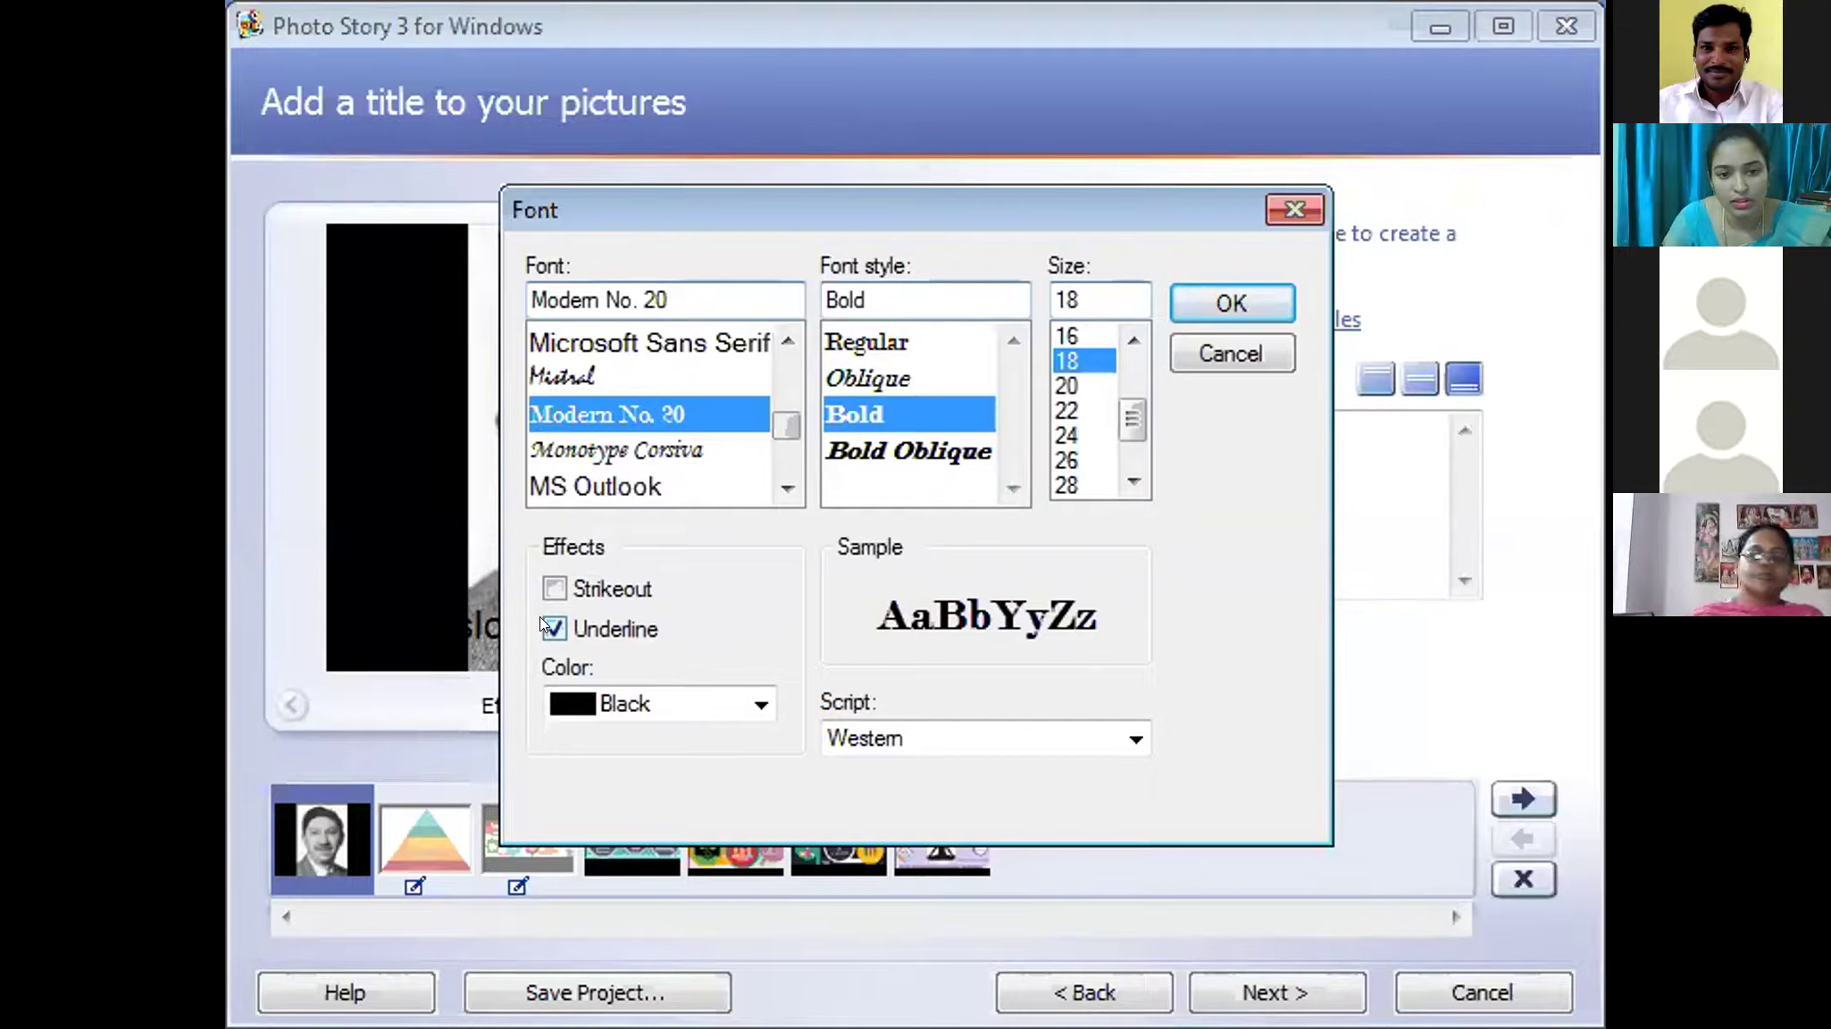
left_click(540, 618)
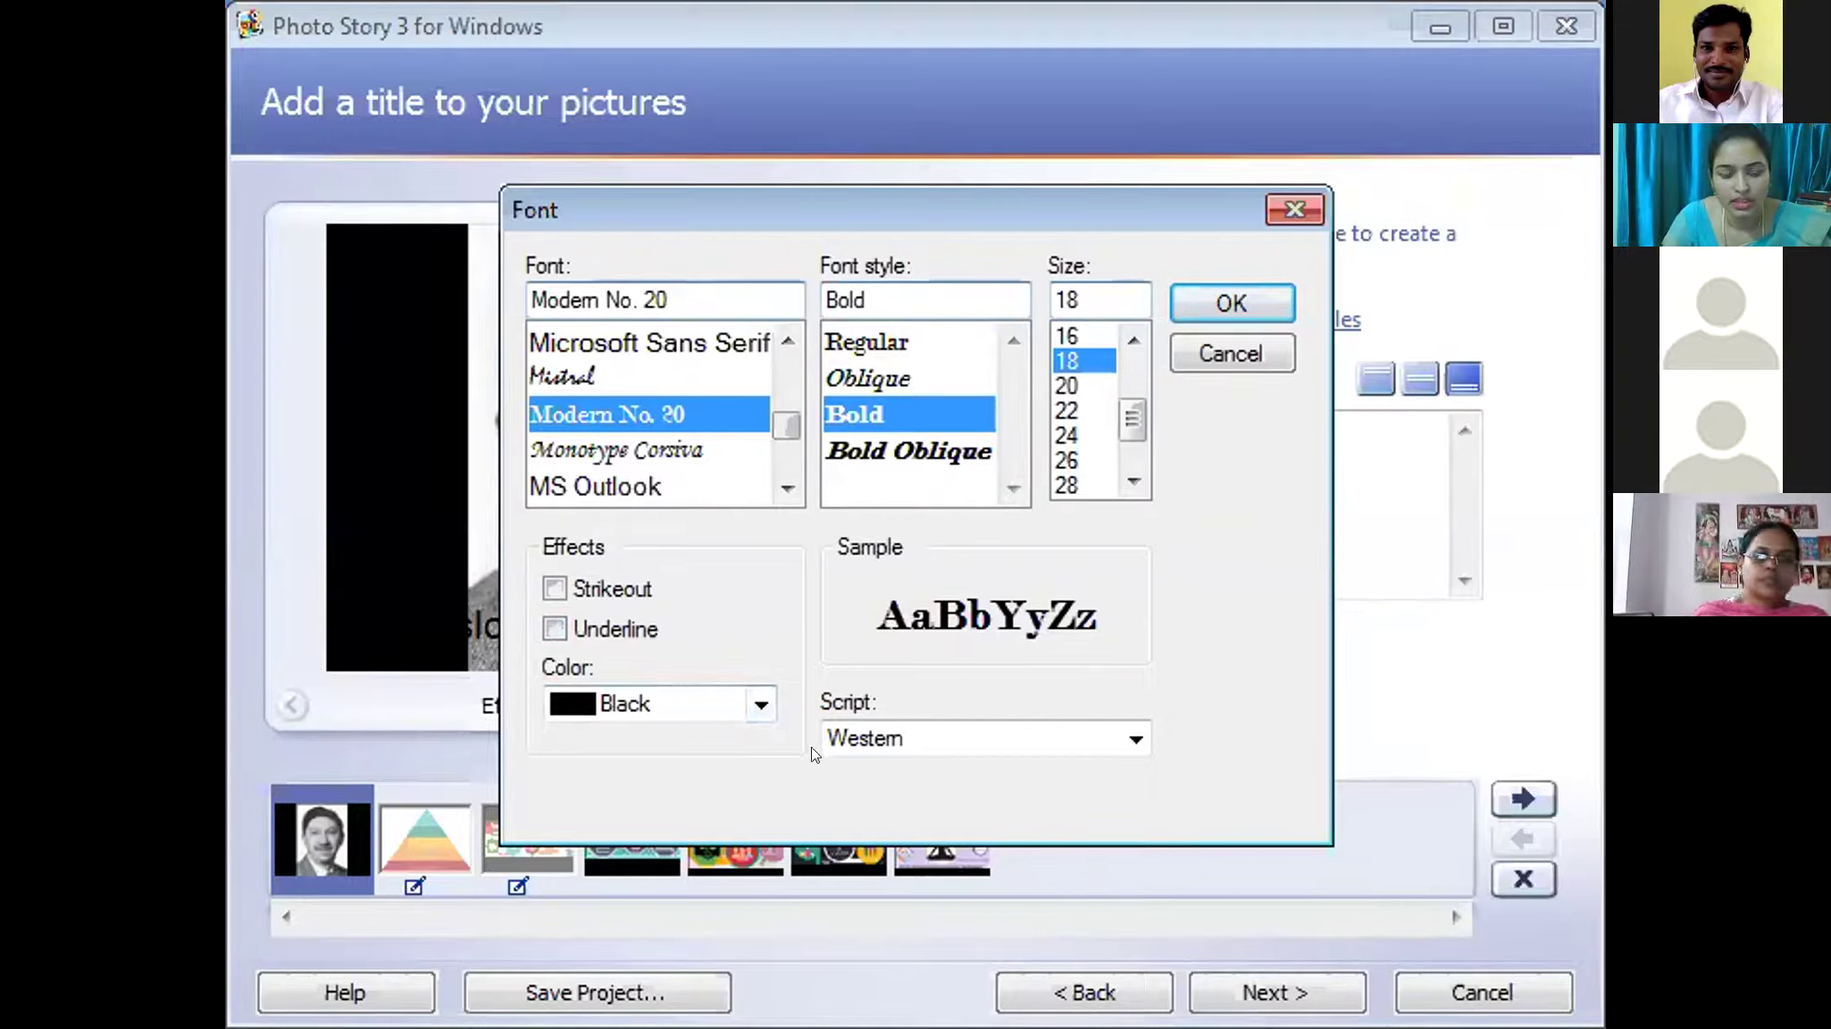
- Set the title color to Yellow, keep the Western script, and apply the font settings
left_click(757, 706)
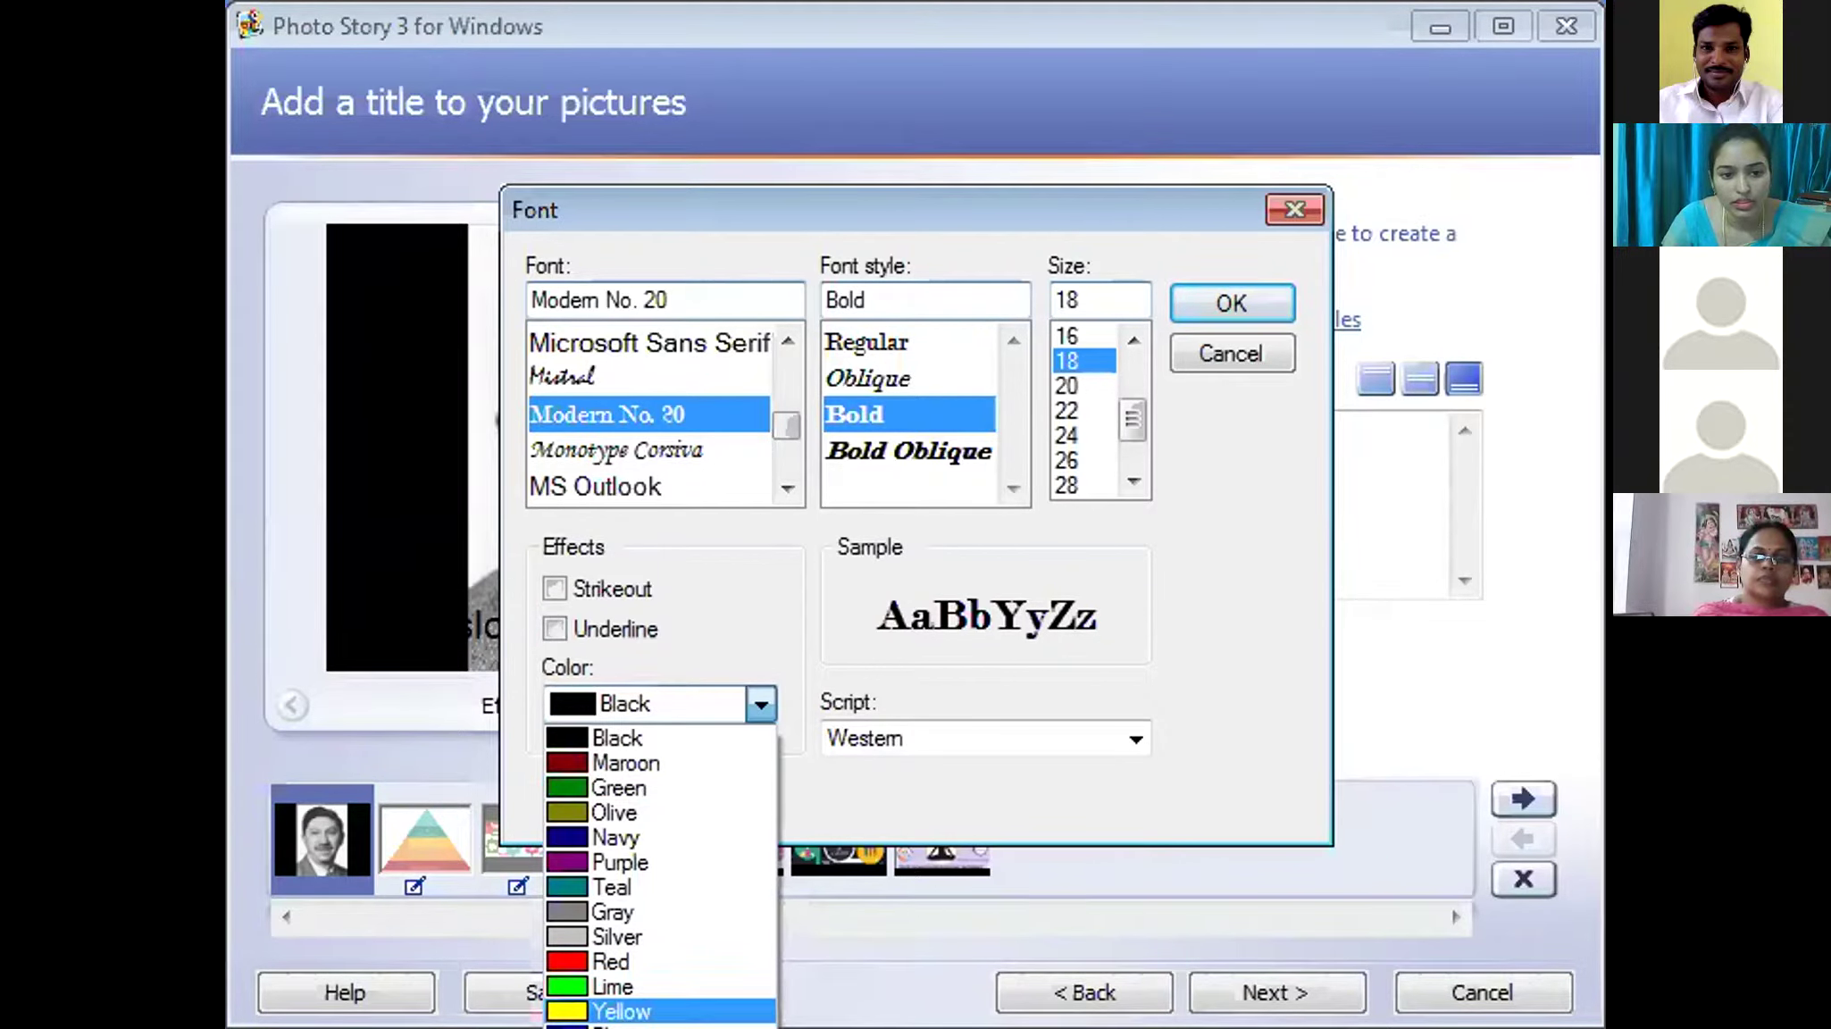
left_click(652, 1011)
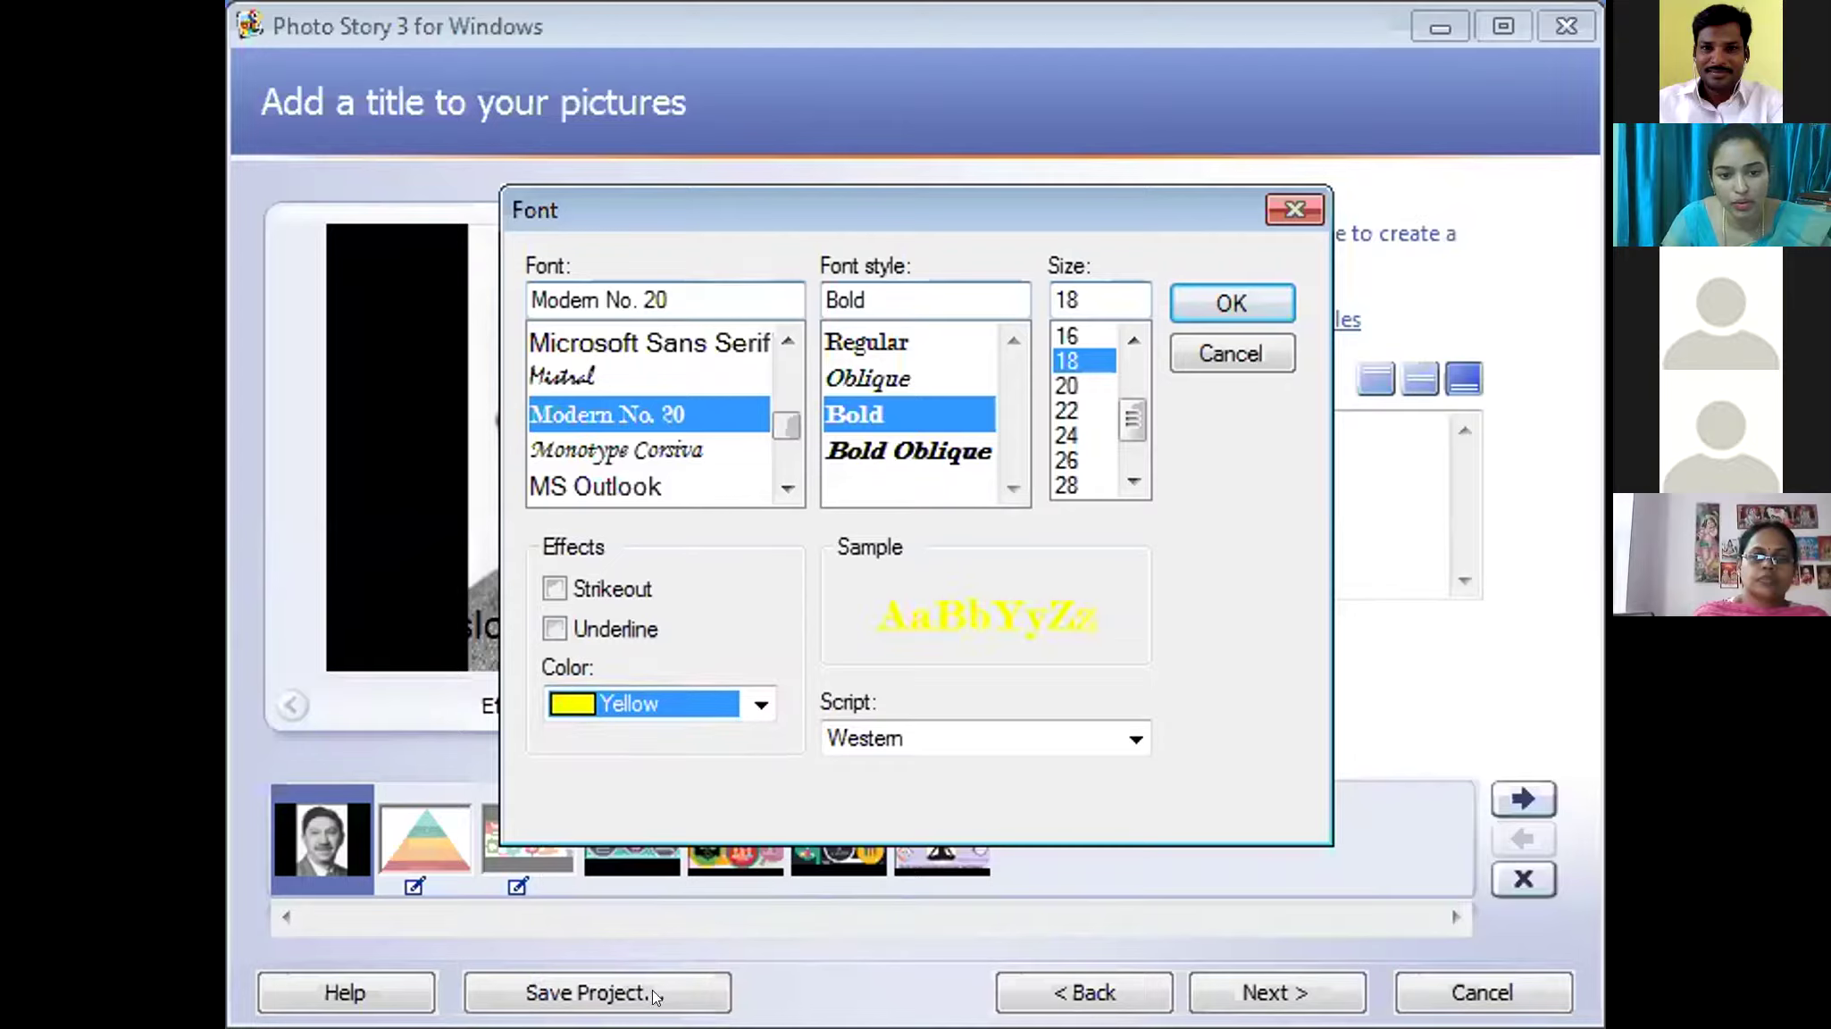
left_click(1118, 735)
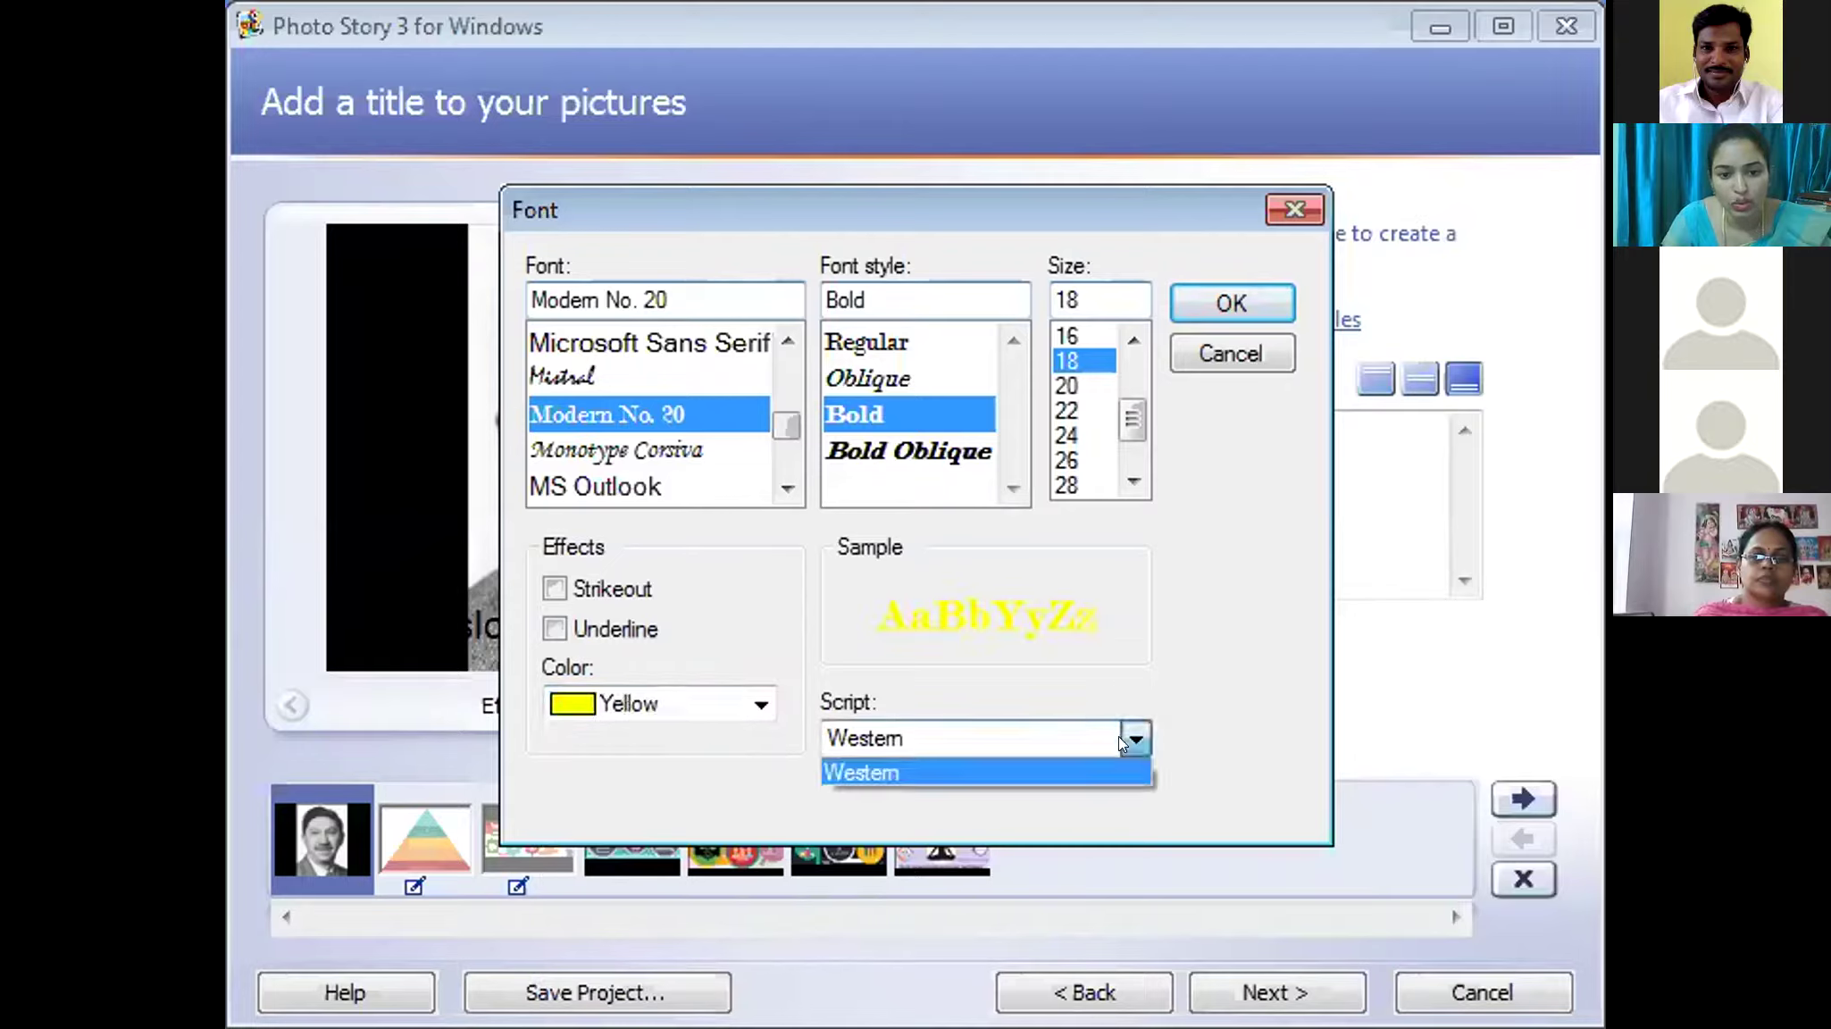
left_click(1122, 740)
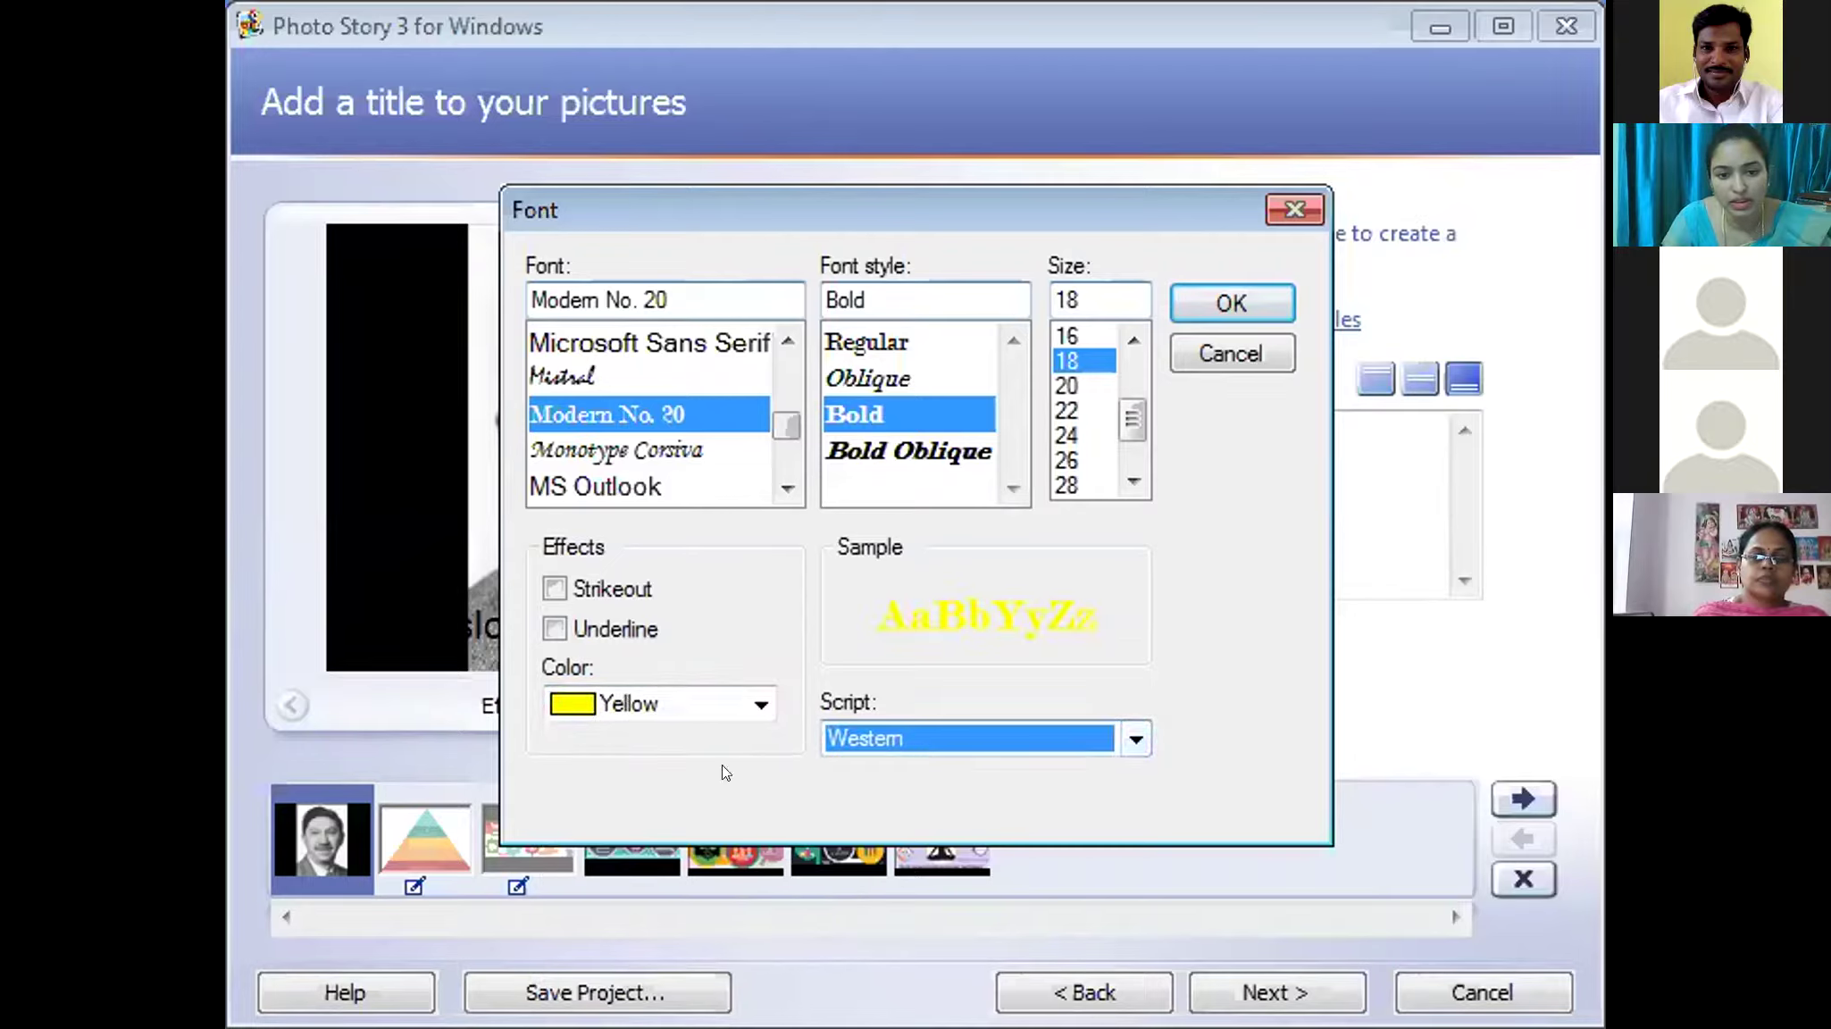
left_click(760, 704)
left_click(625, 1011)
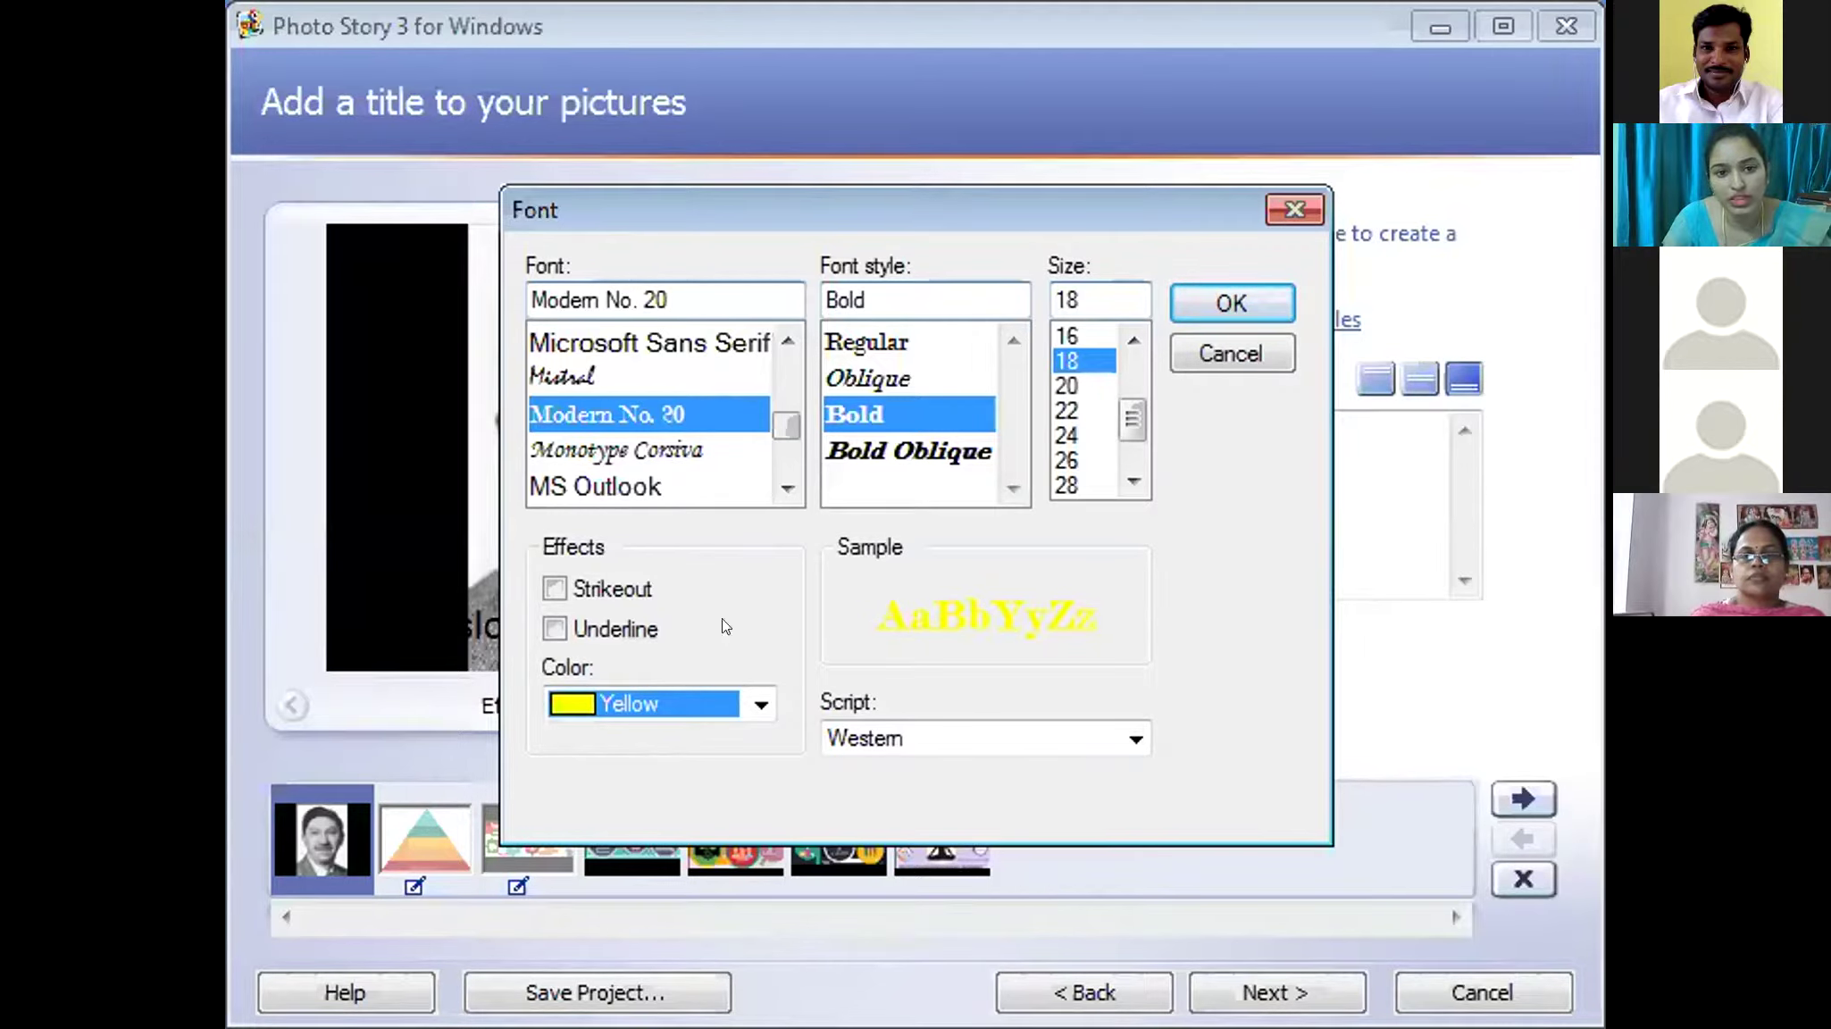
left_click(1237, 302)
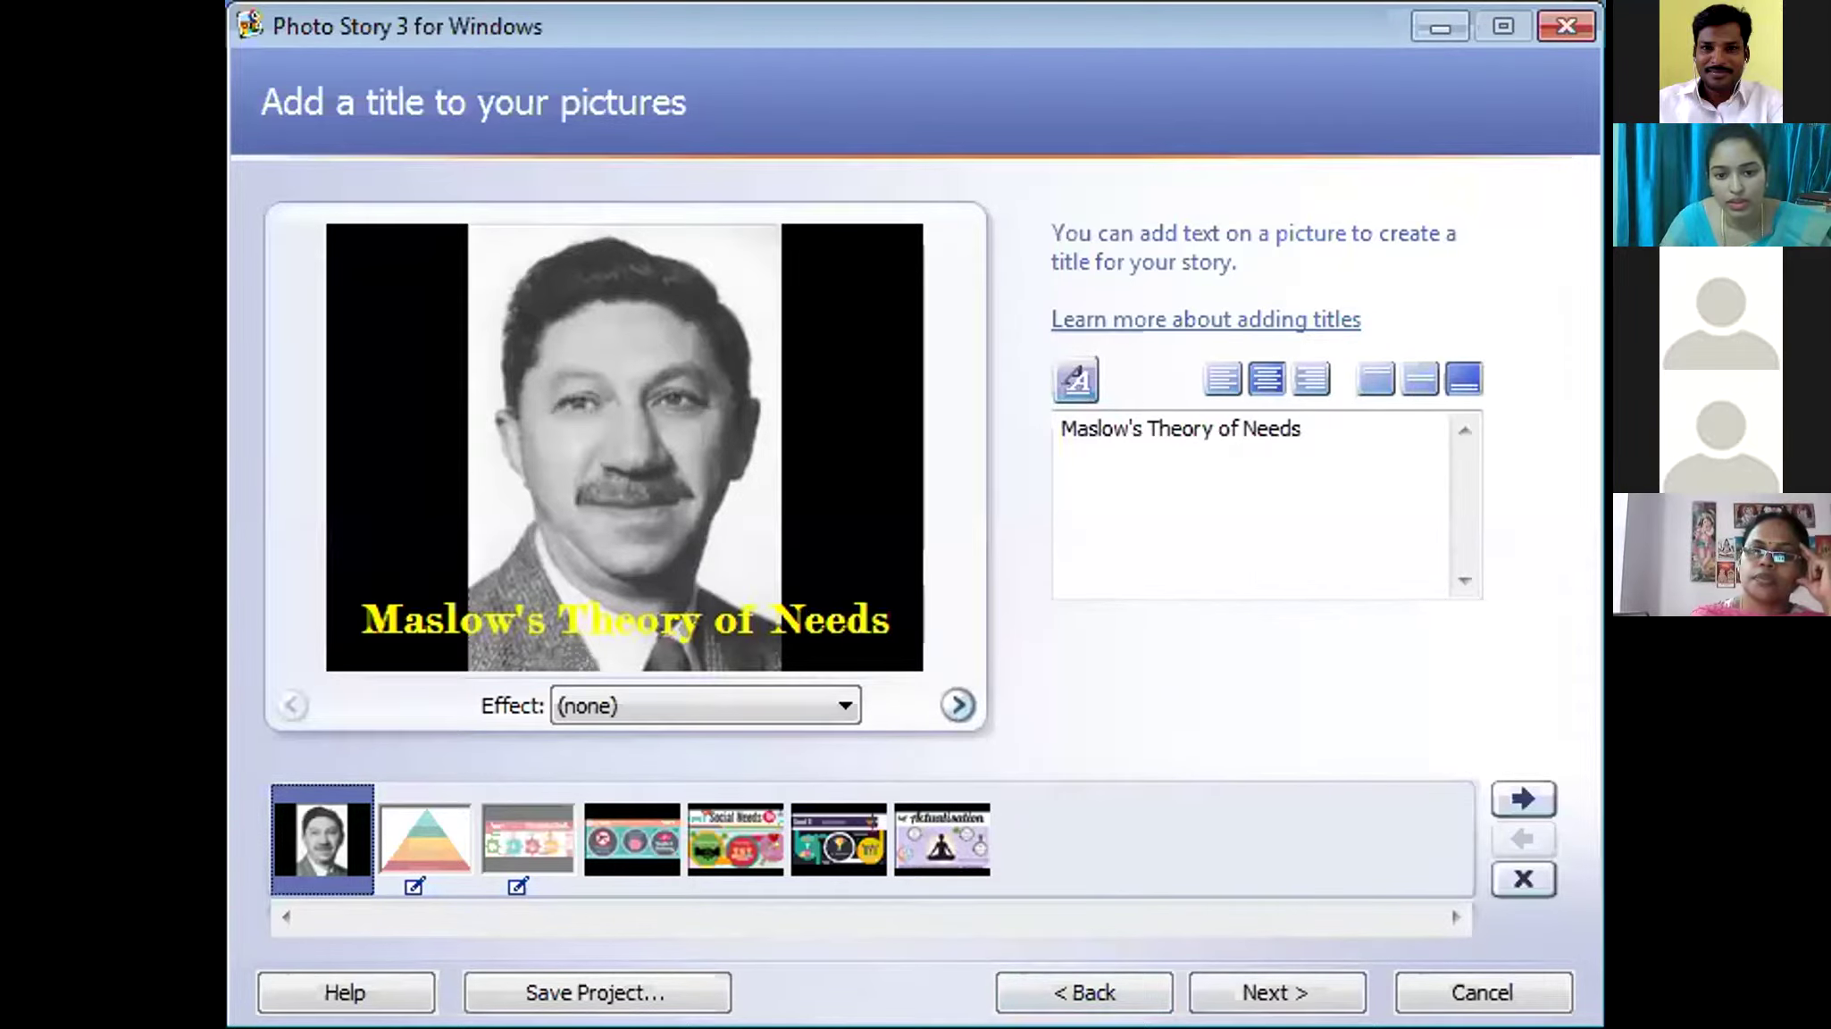
- Return to editing the portrait picture and try the Black and White and Outline, Black effects on it
left_click(1085, 990)
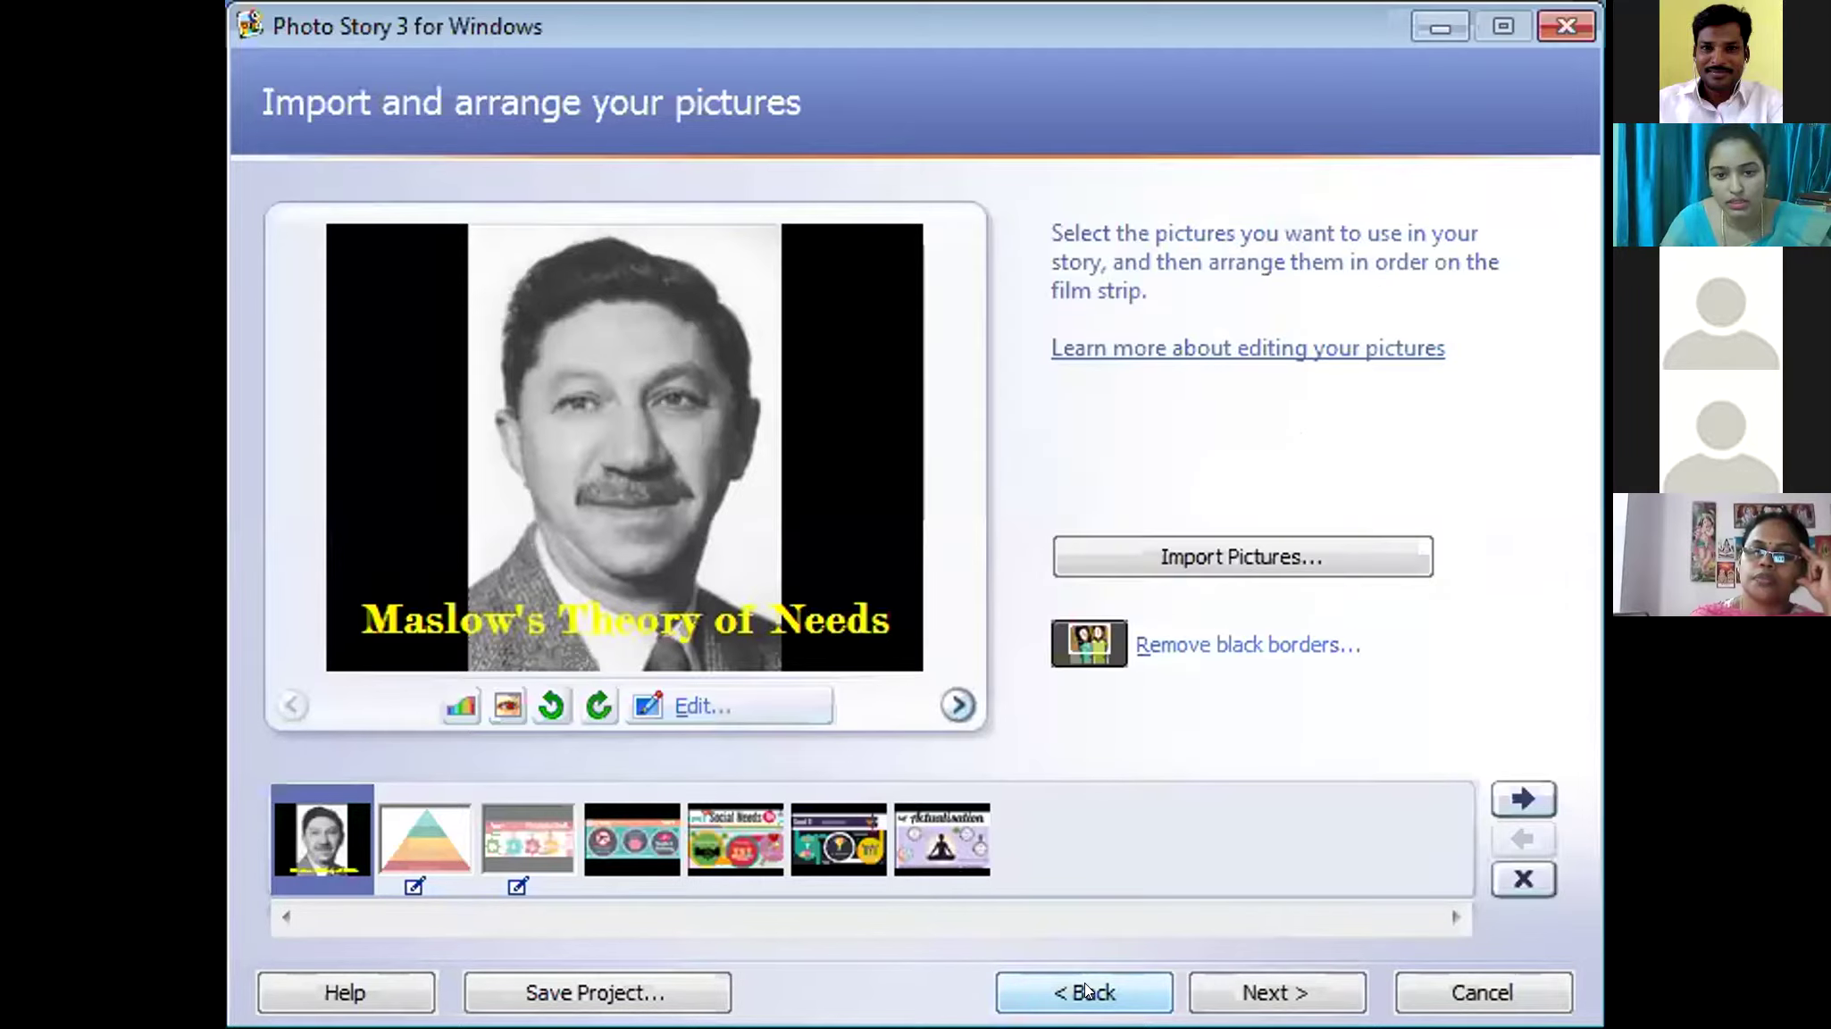
left_click(684, 702)
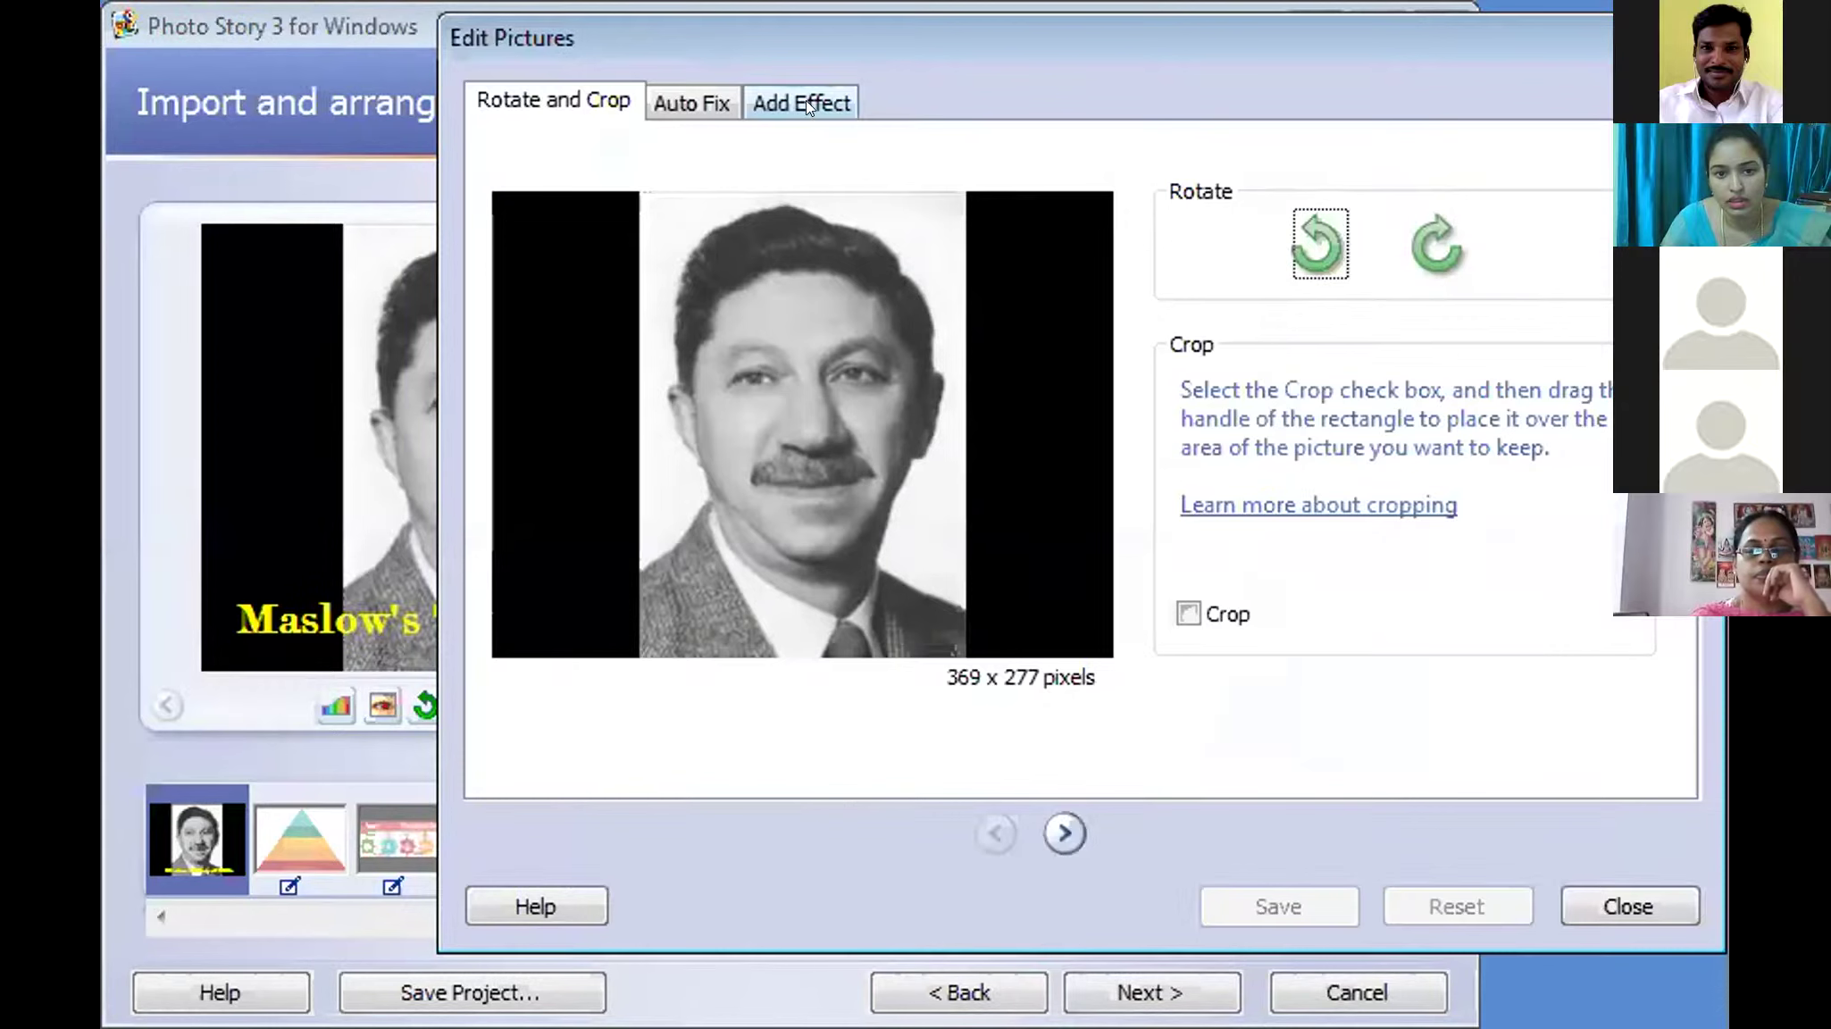
left_click(805, 100)
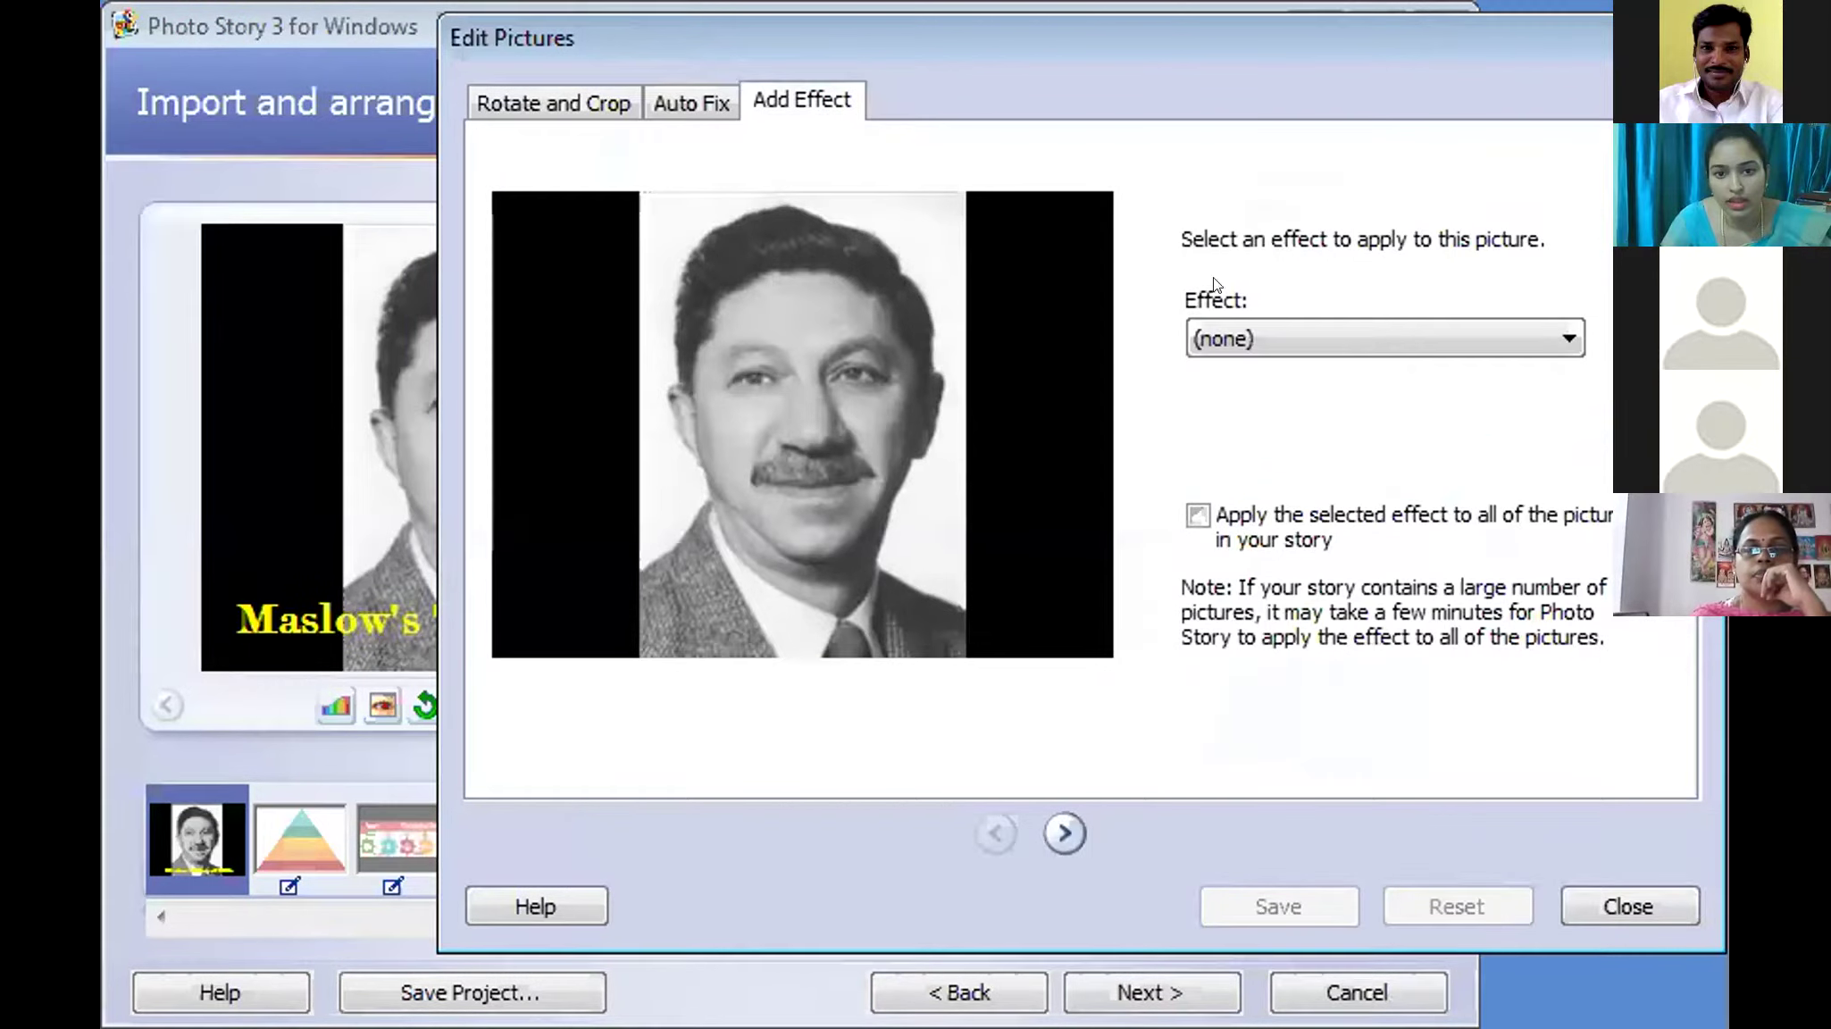
left_click(1301, 342)
left_click(1304, 414)
left_click(1328, 343)
left_click(1324, 391)
left_click(1335, 341)
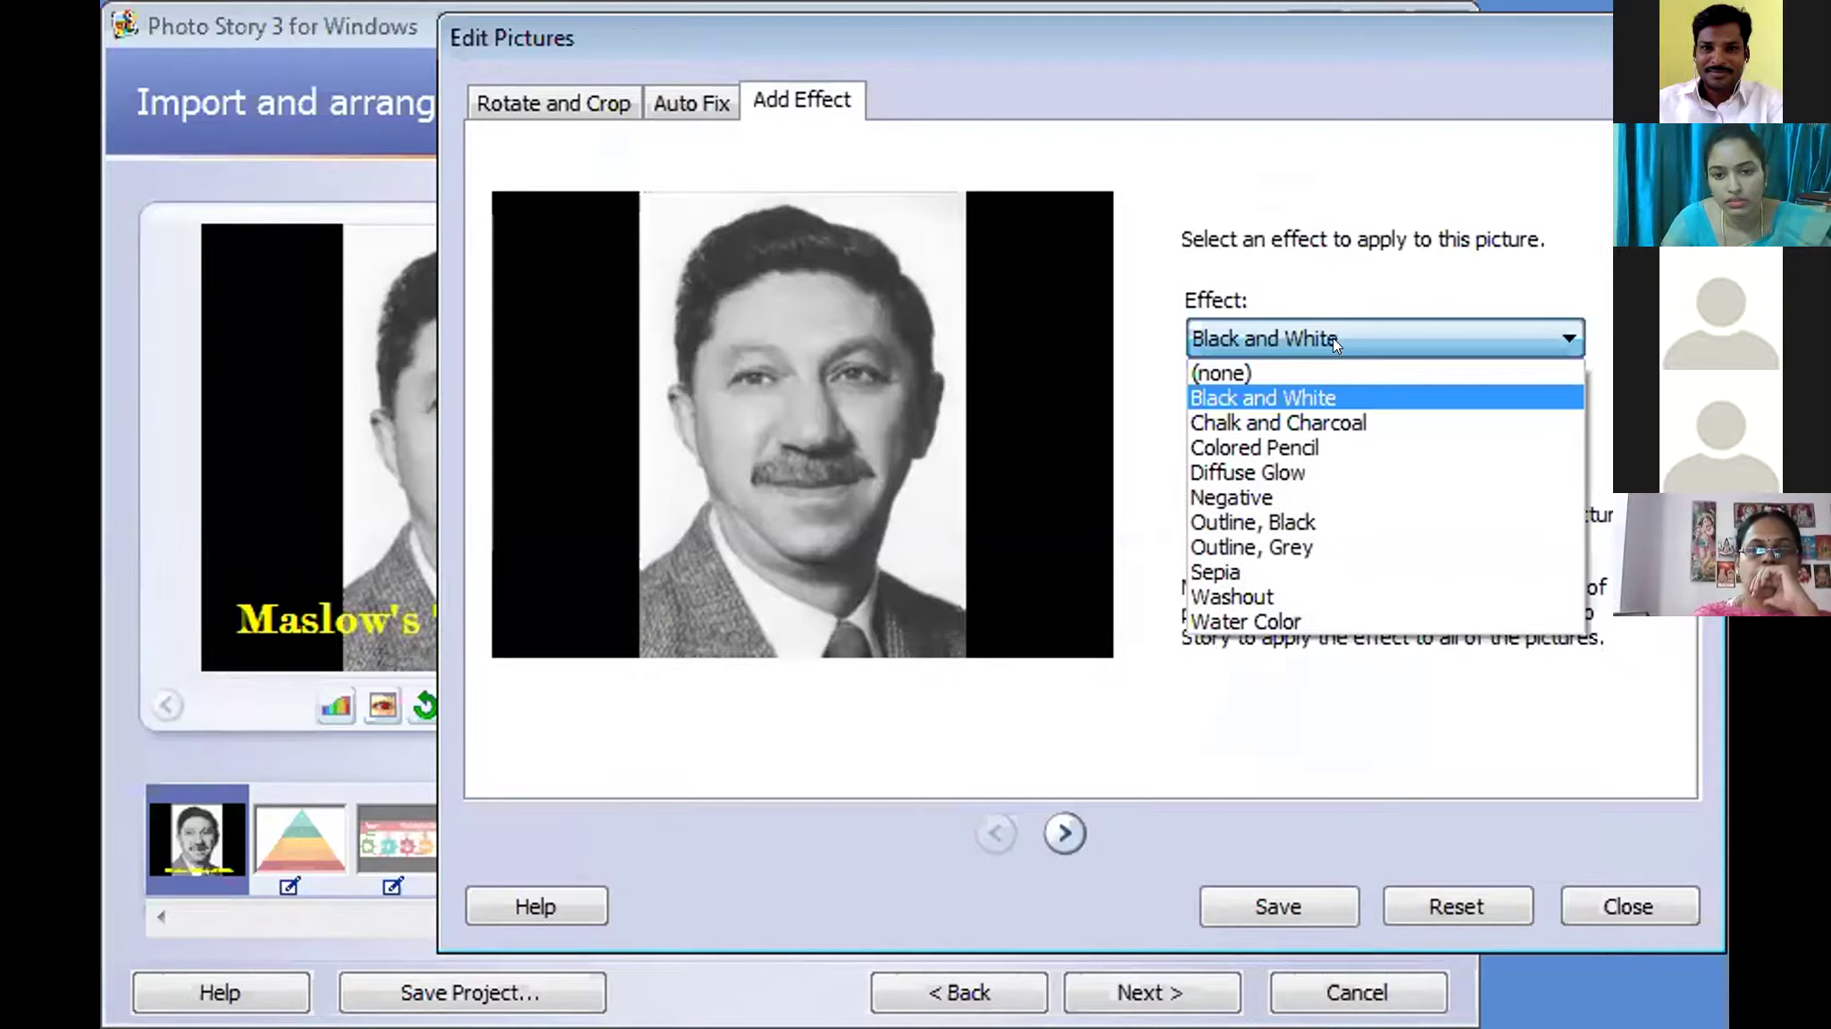
left_click(1293, 518)
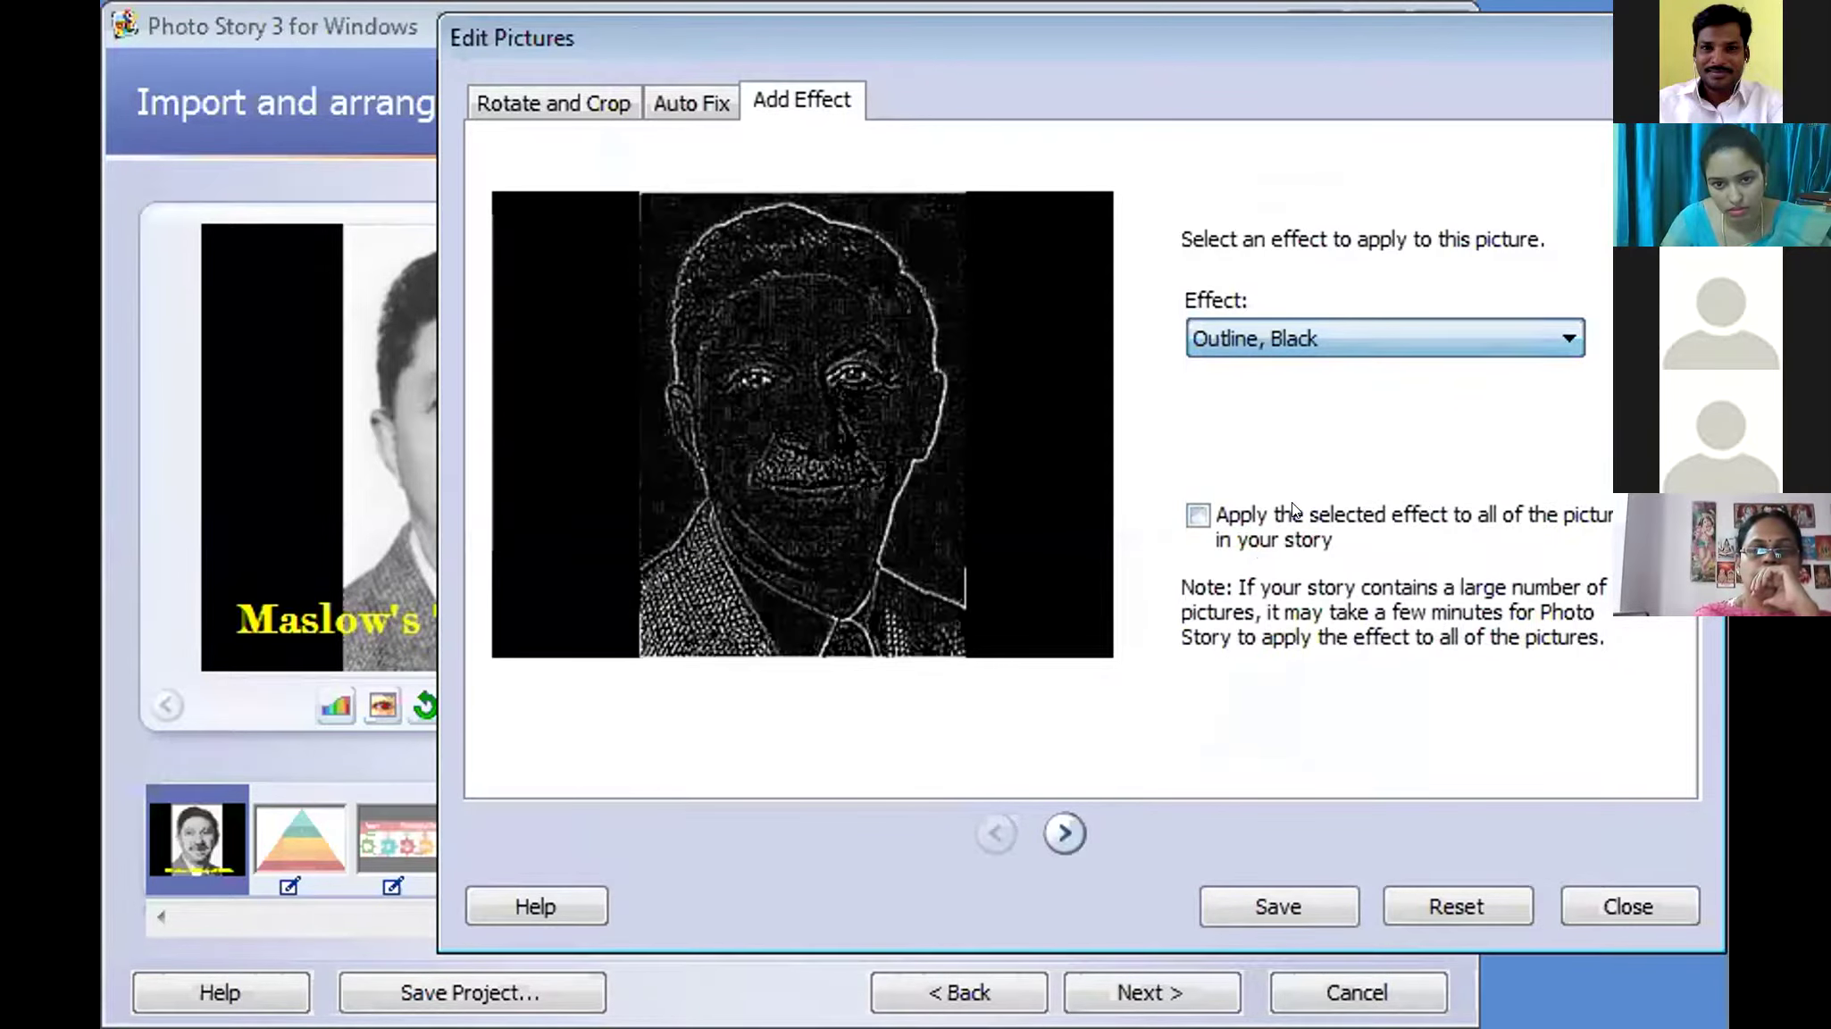
- Set the portrait's effect back to (none) and close the picture editor without saving the changes
left_click(1293, 337)
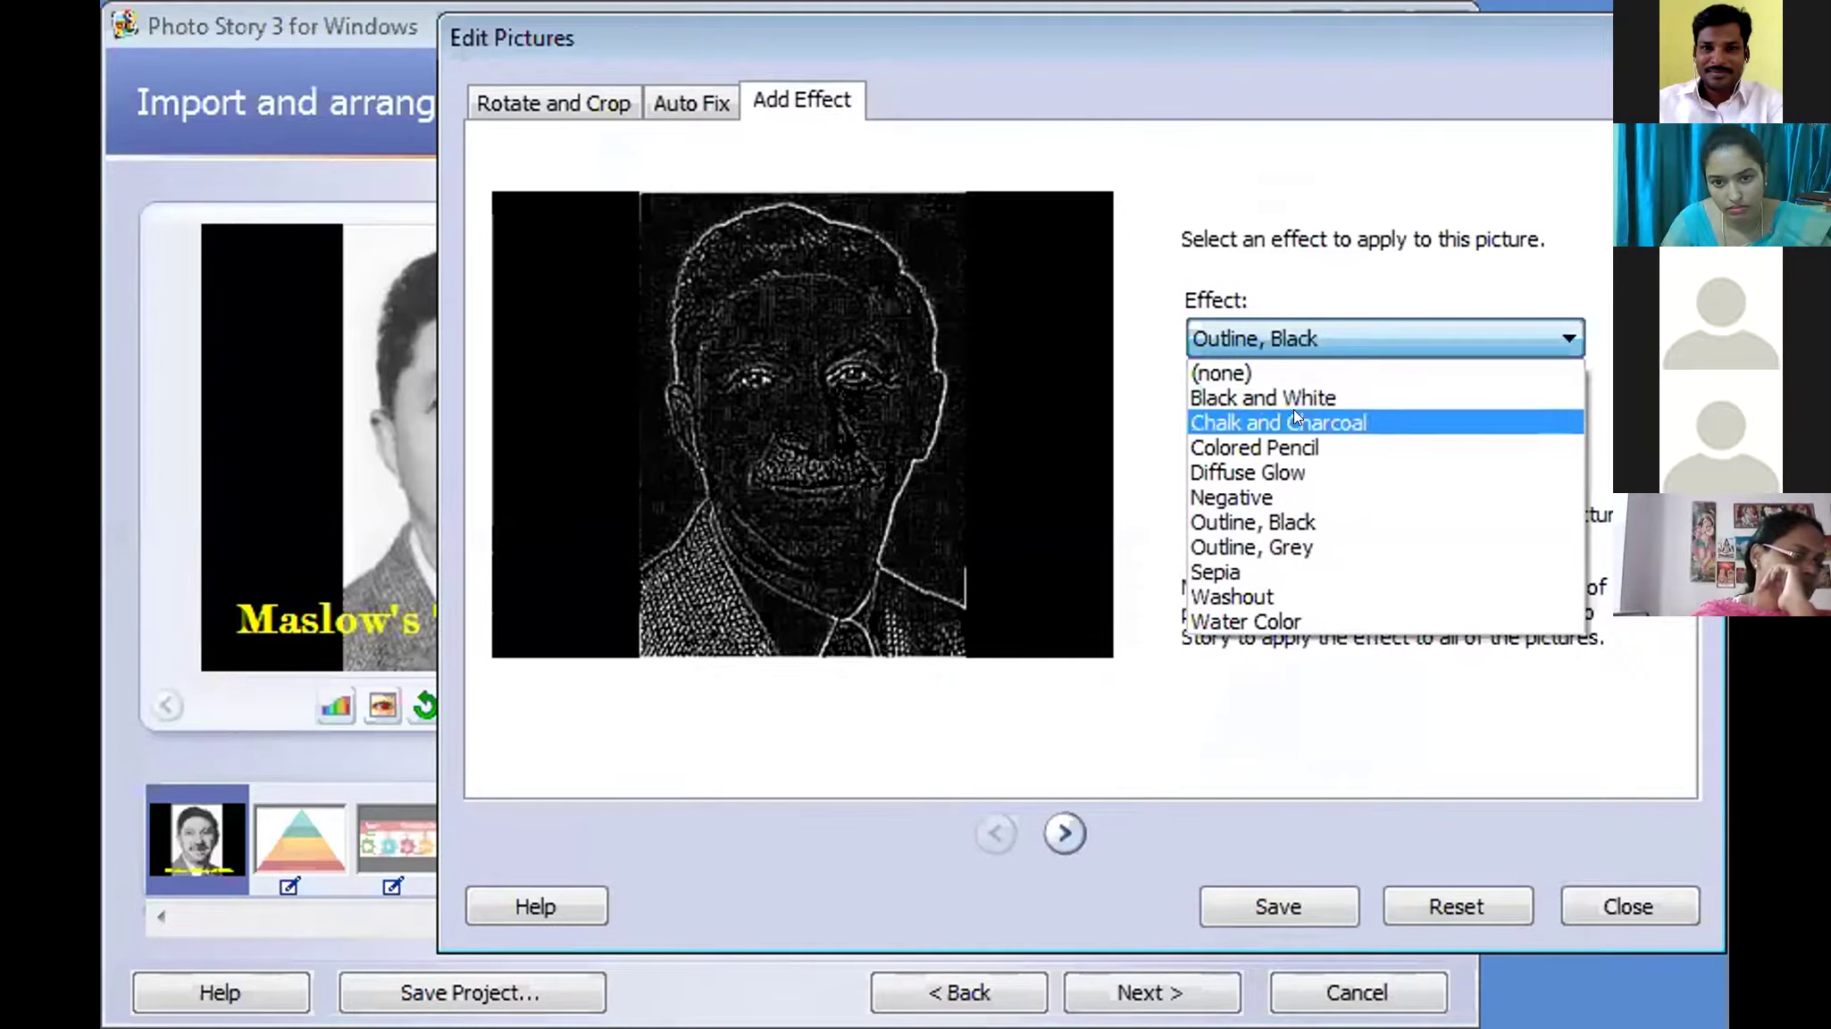
left_click(1243, 592)
left_click(1298, 343)
left_click(1297, 359)
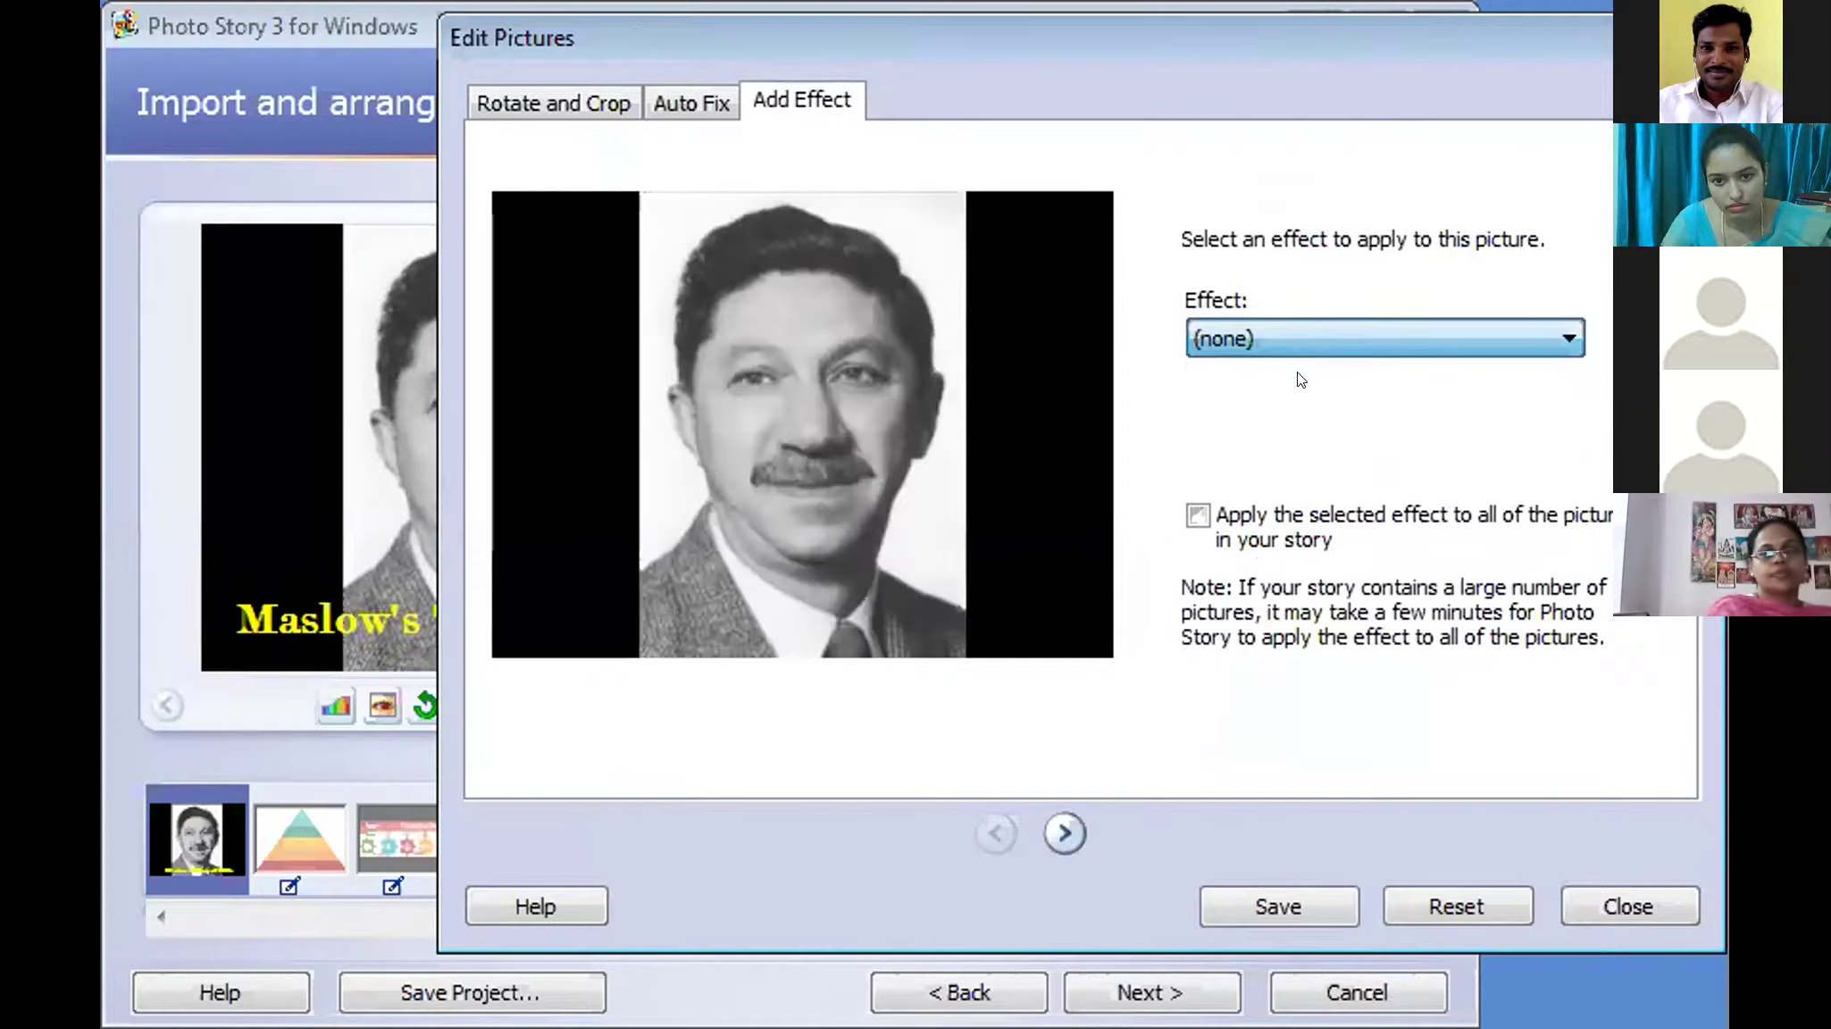
left_click(1577, 893)
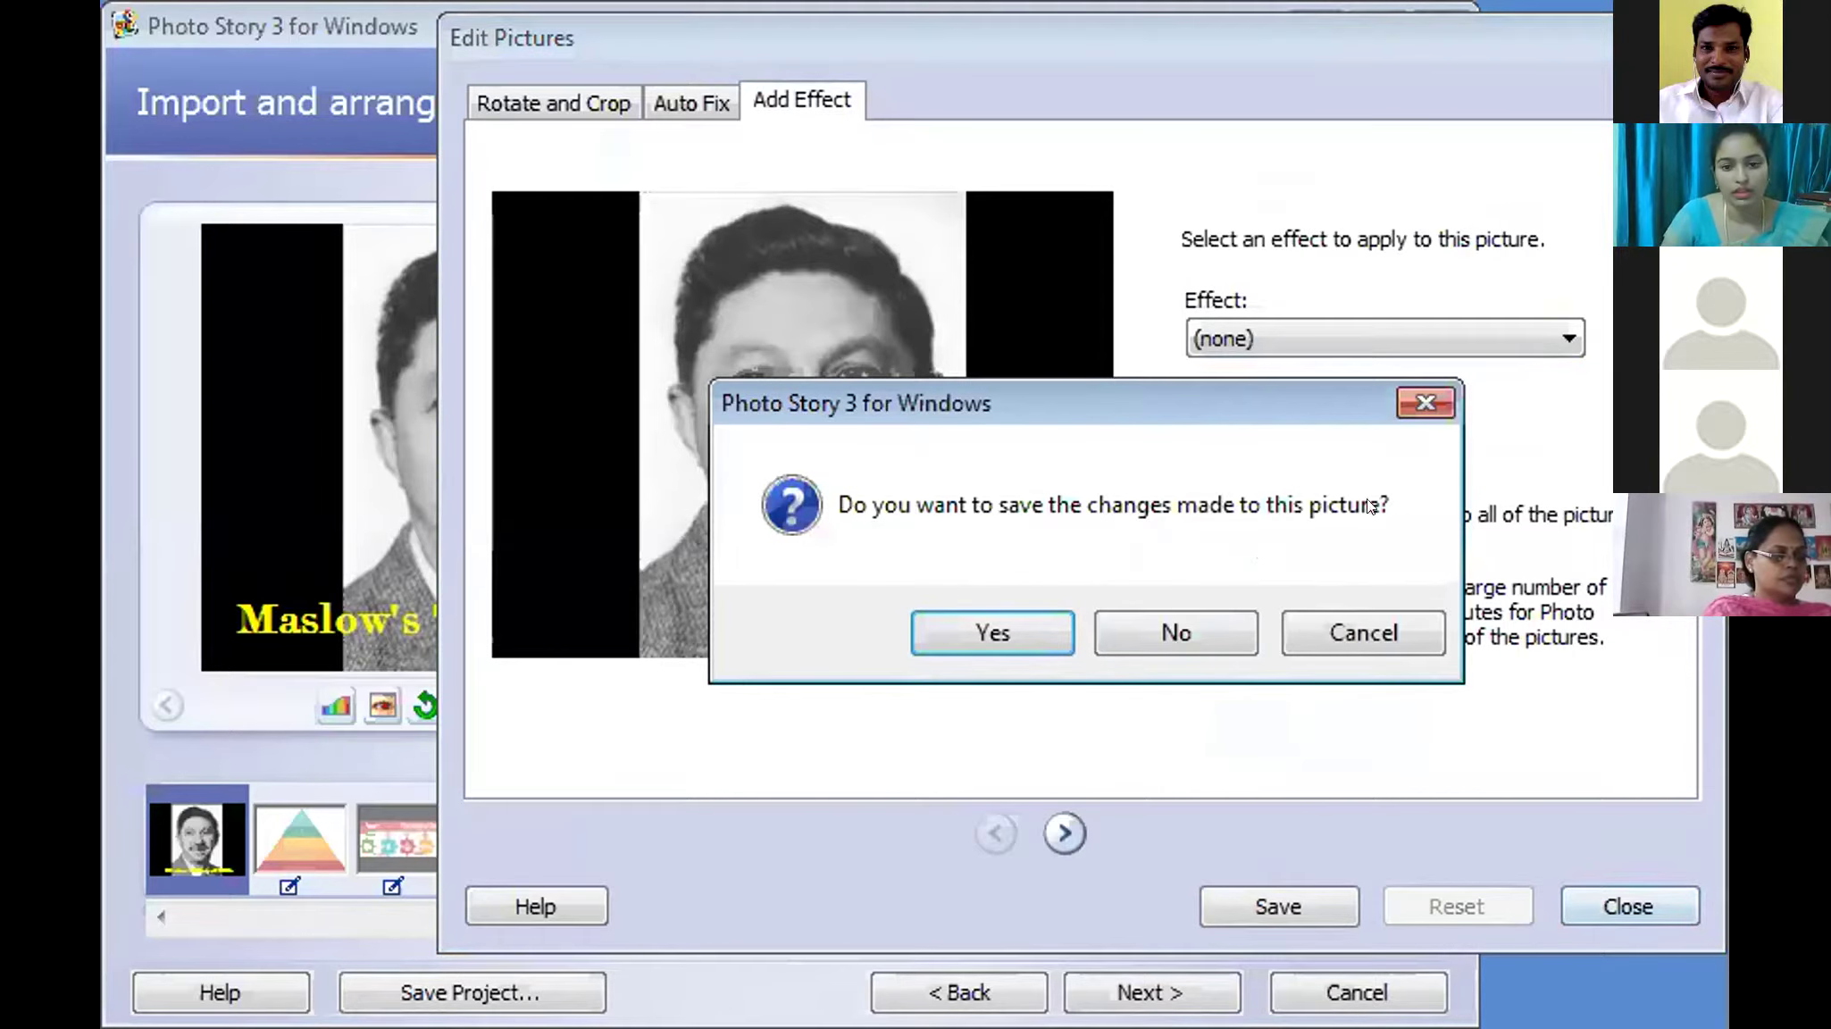
left_click(1172, 625)
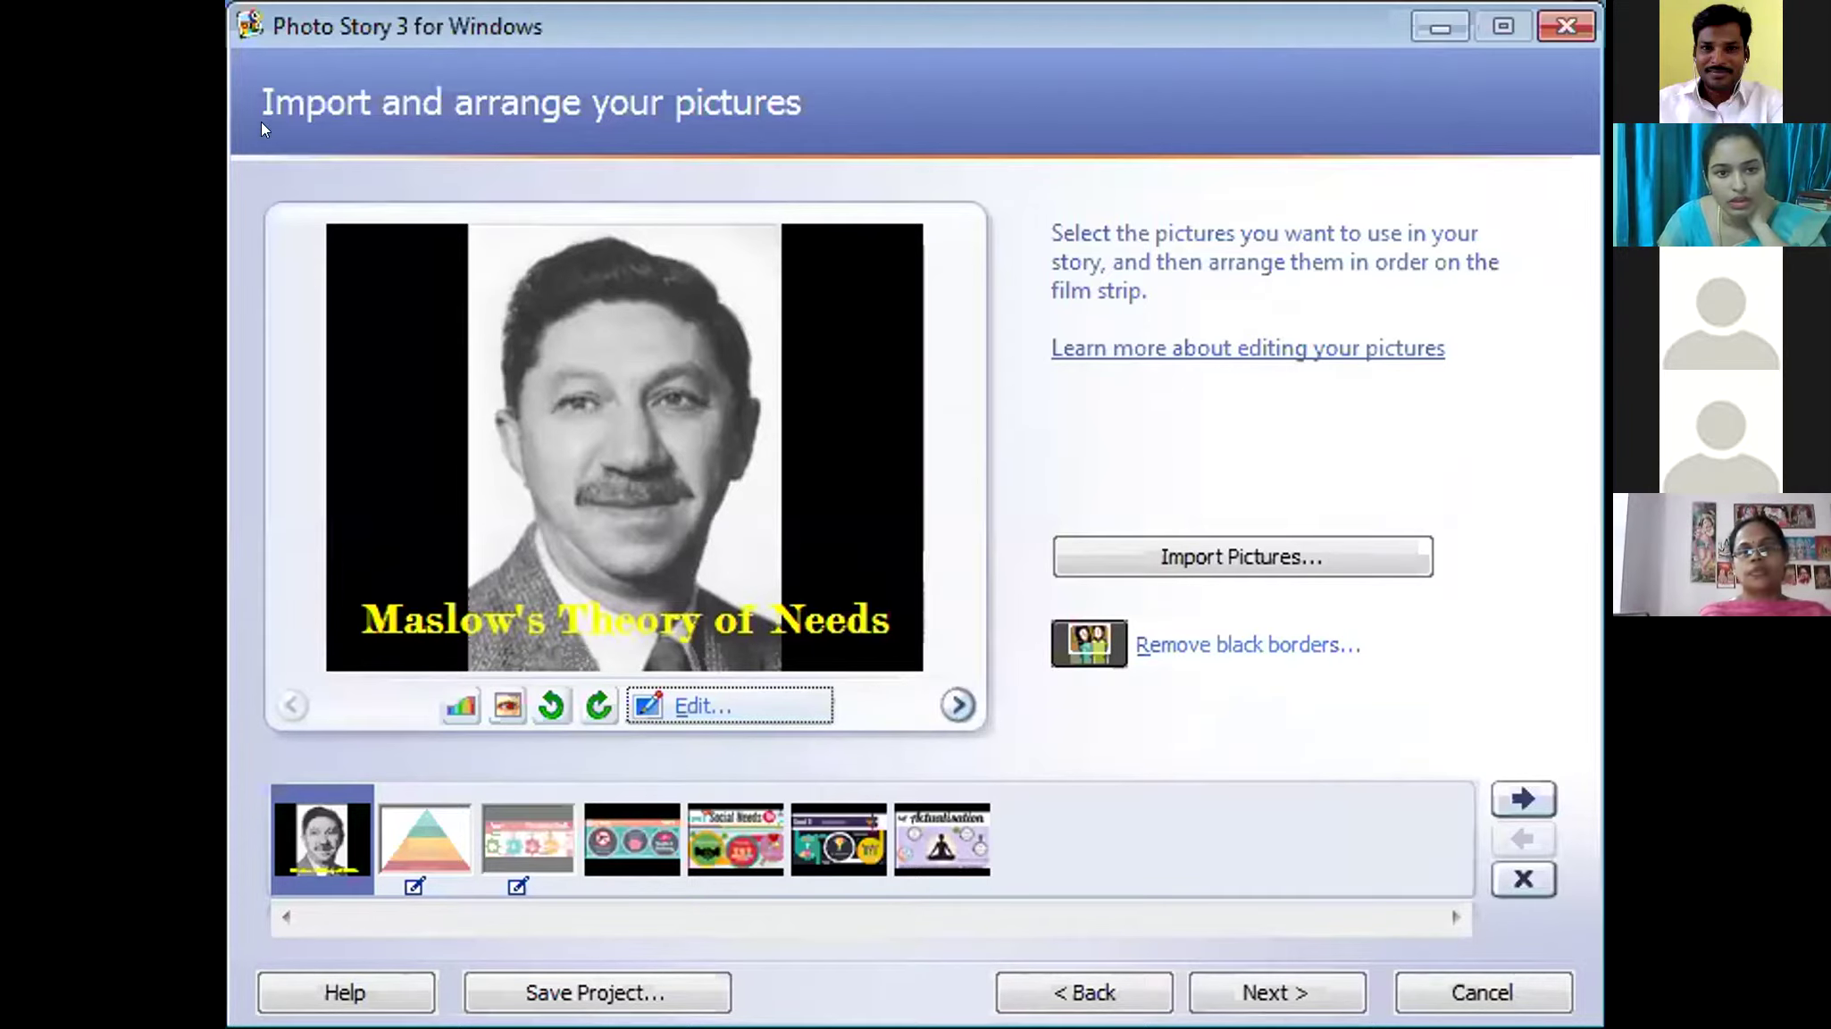
- Return to adding titles without removing the black borders, and view the pyramid and Physiological Needs pictures there
left_click(1237, 985)
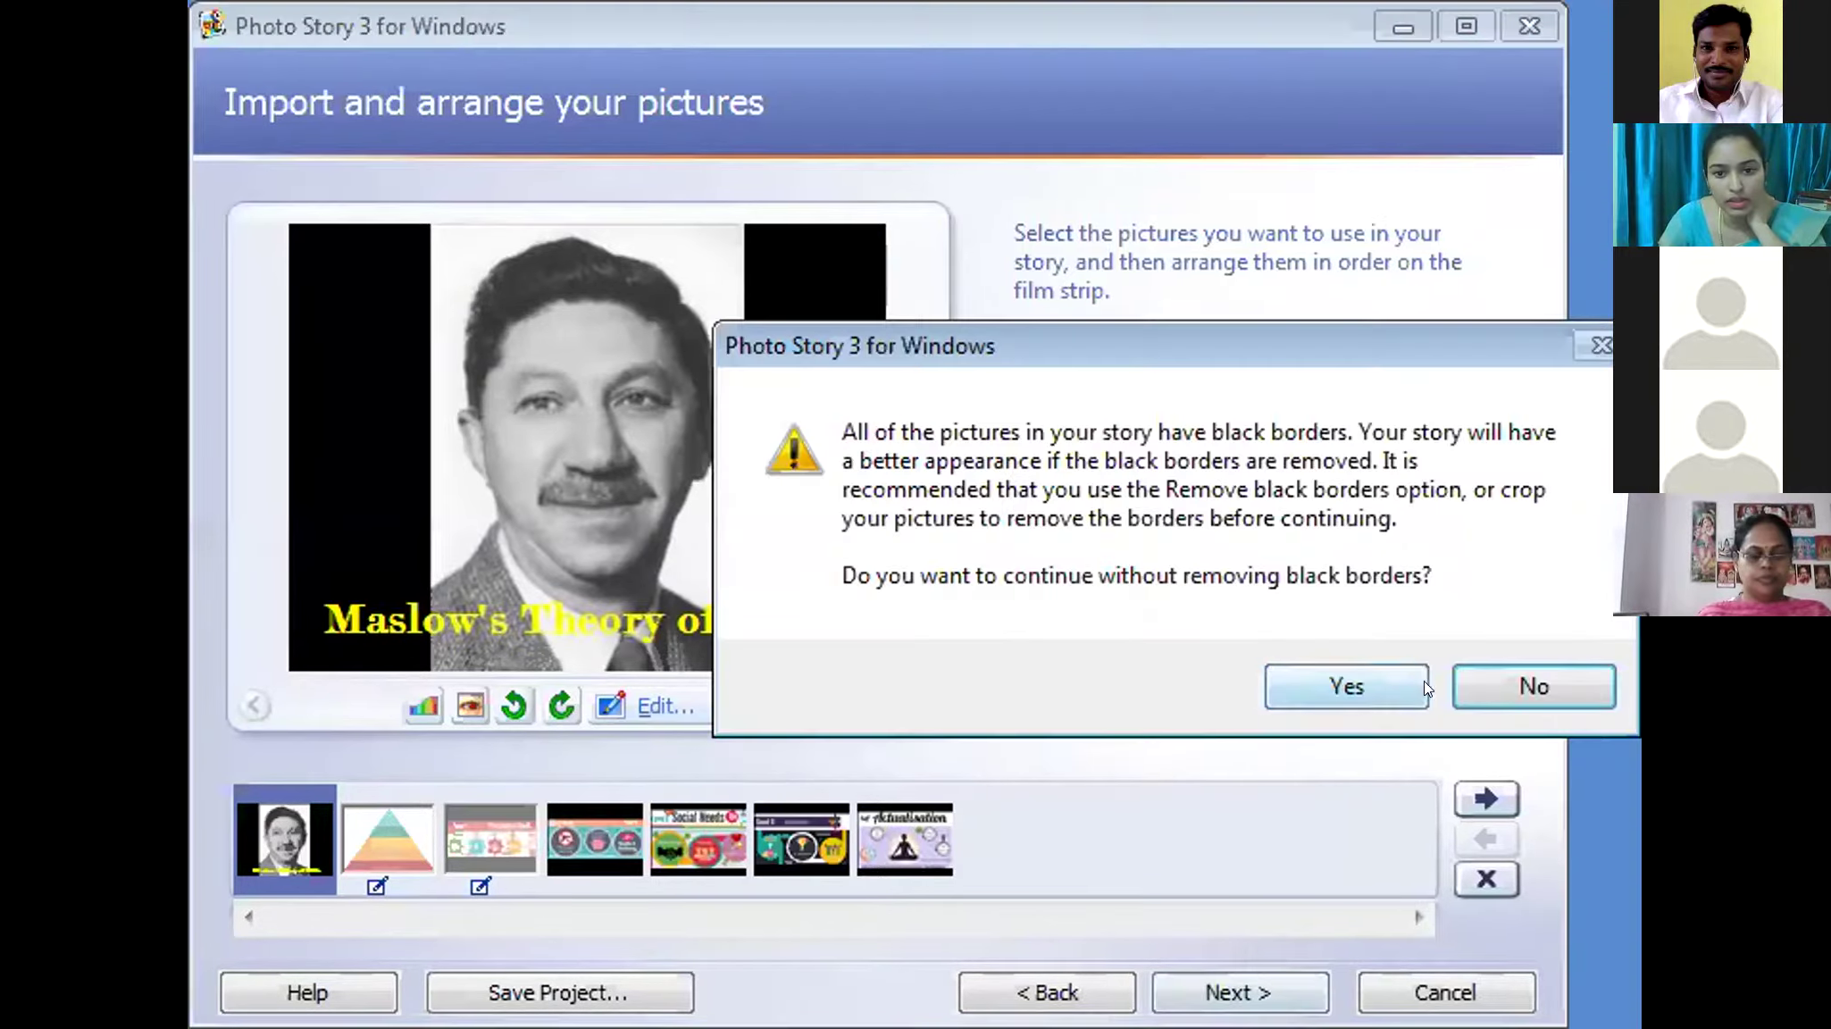
left_click(1388, 677)
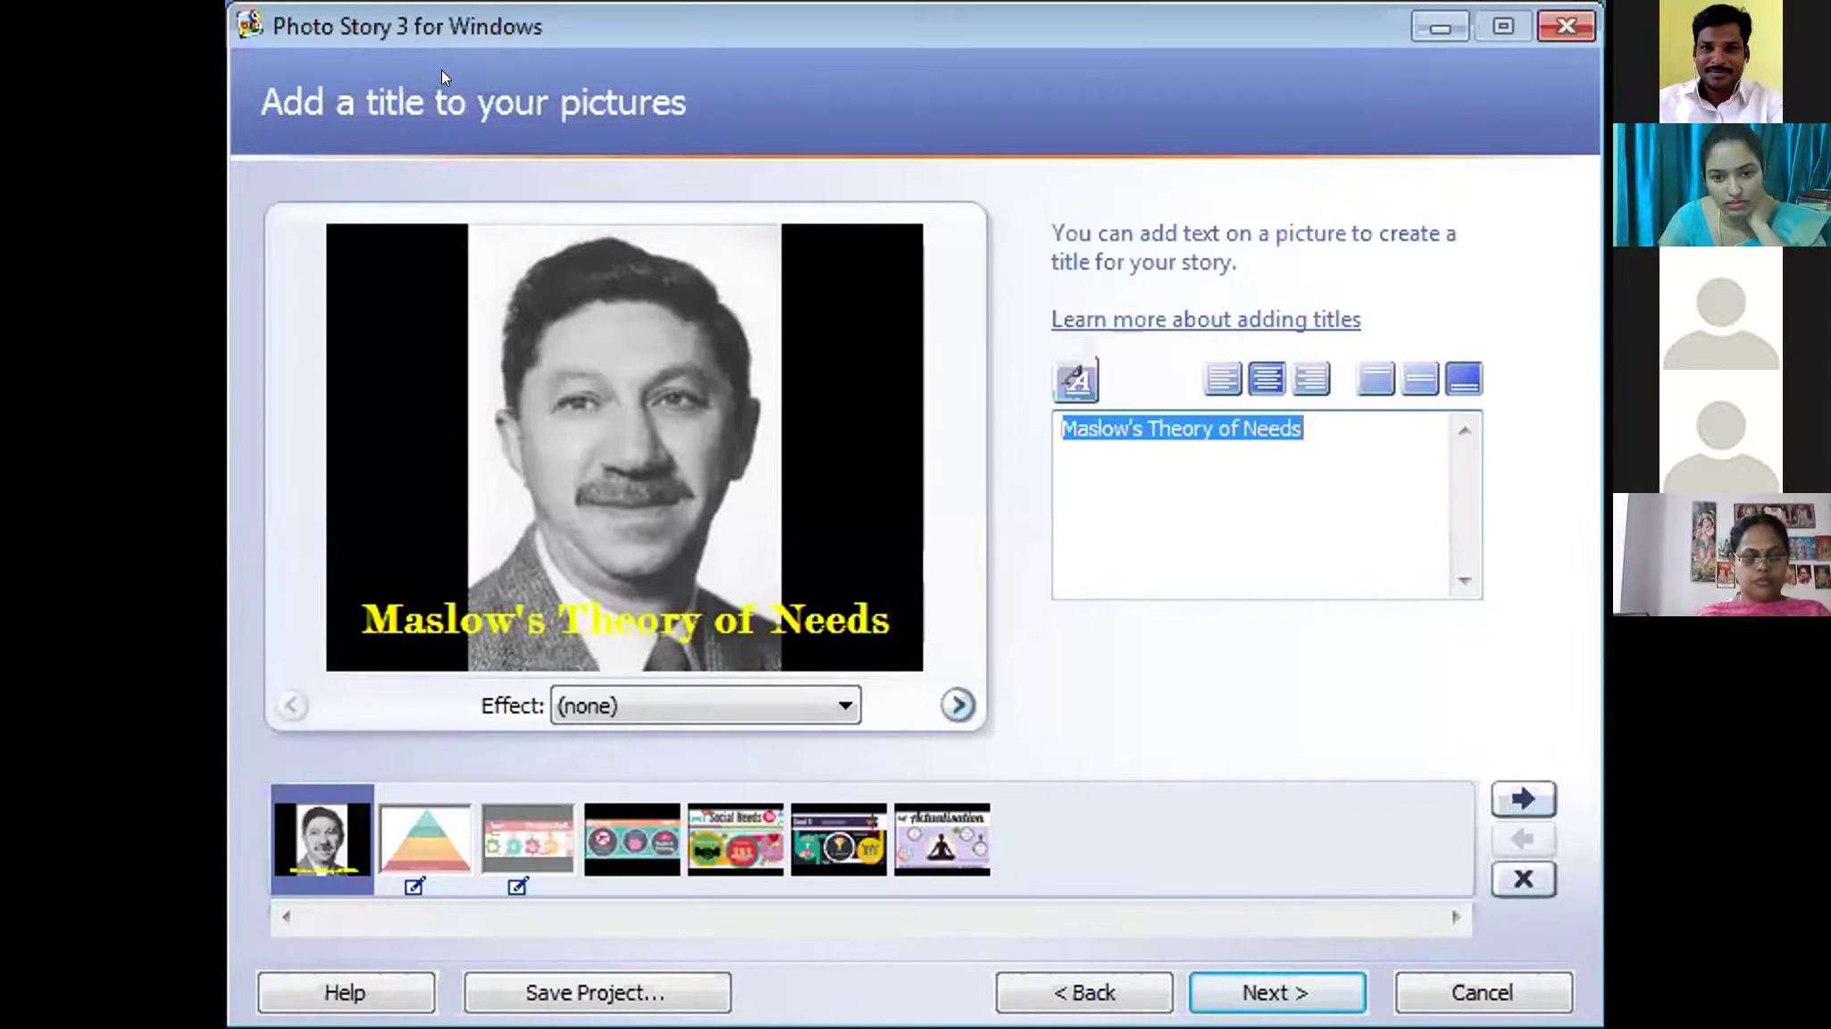
left_click(470, 828)
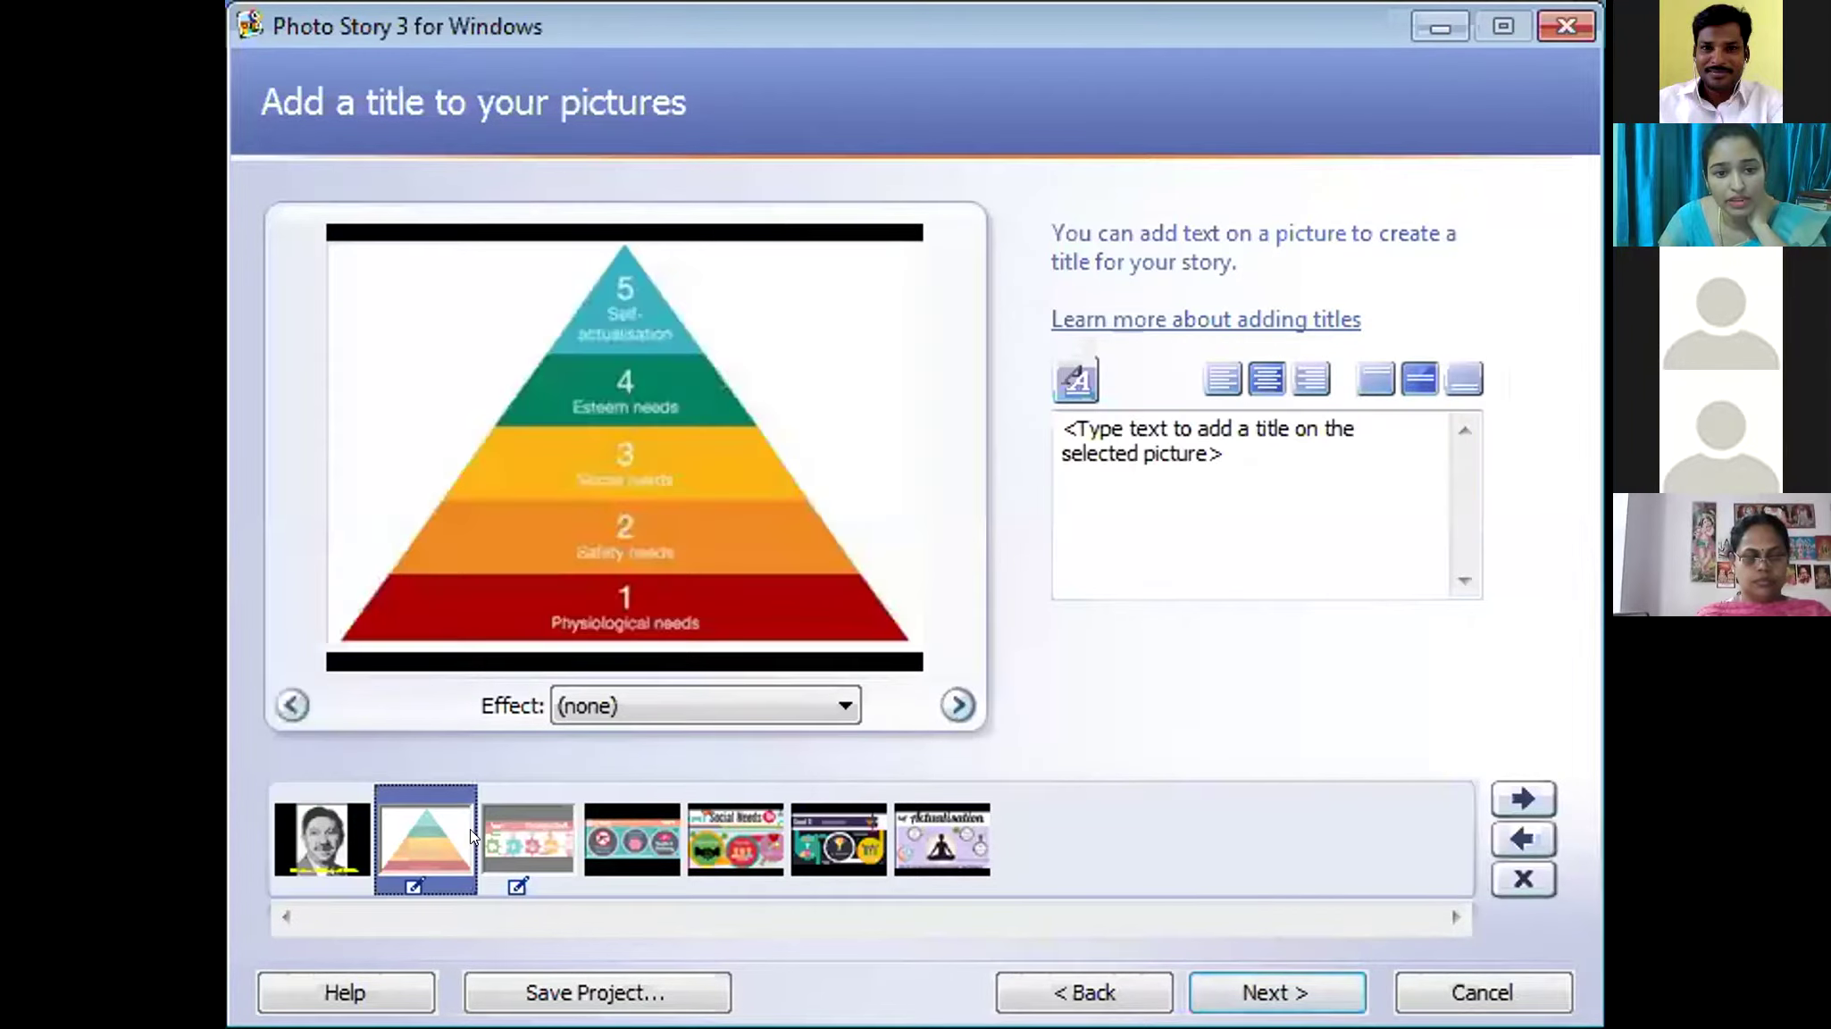
left_click_drag(1062, 429, 1161, 454)
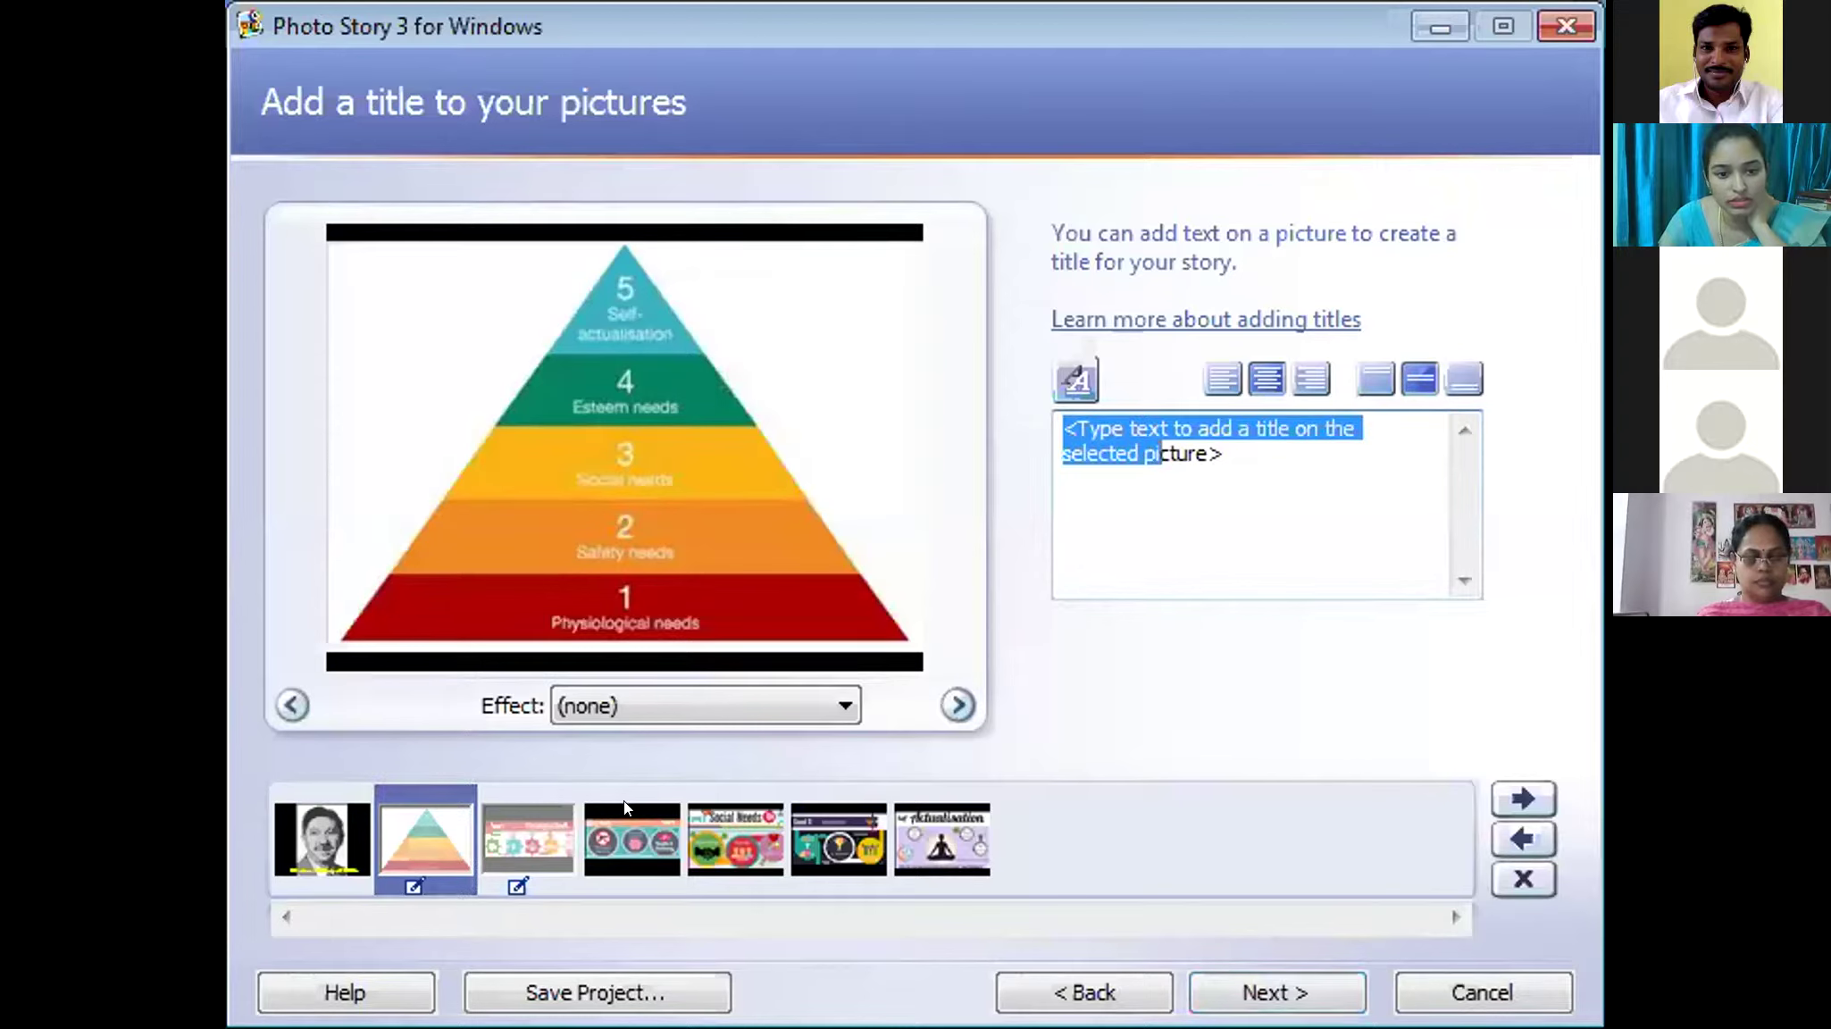
left_click(532, 839)
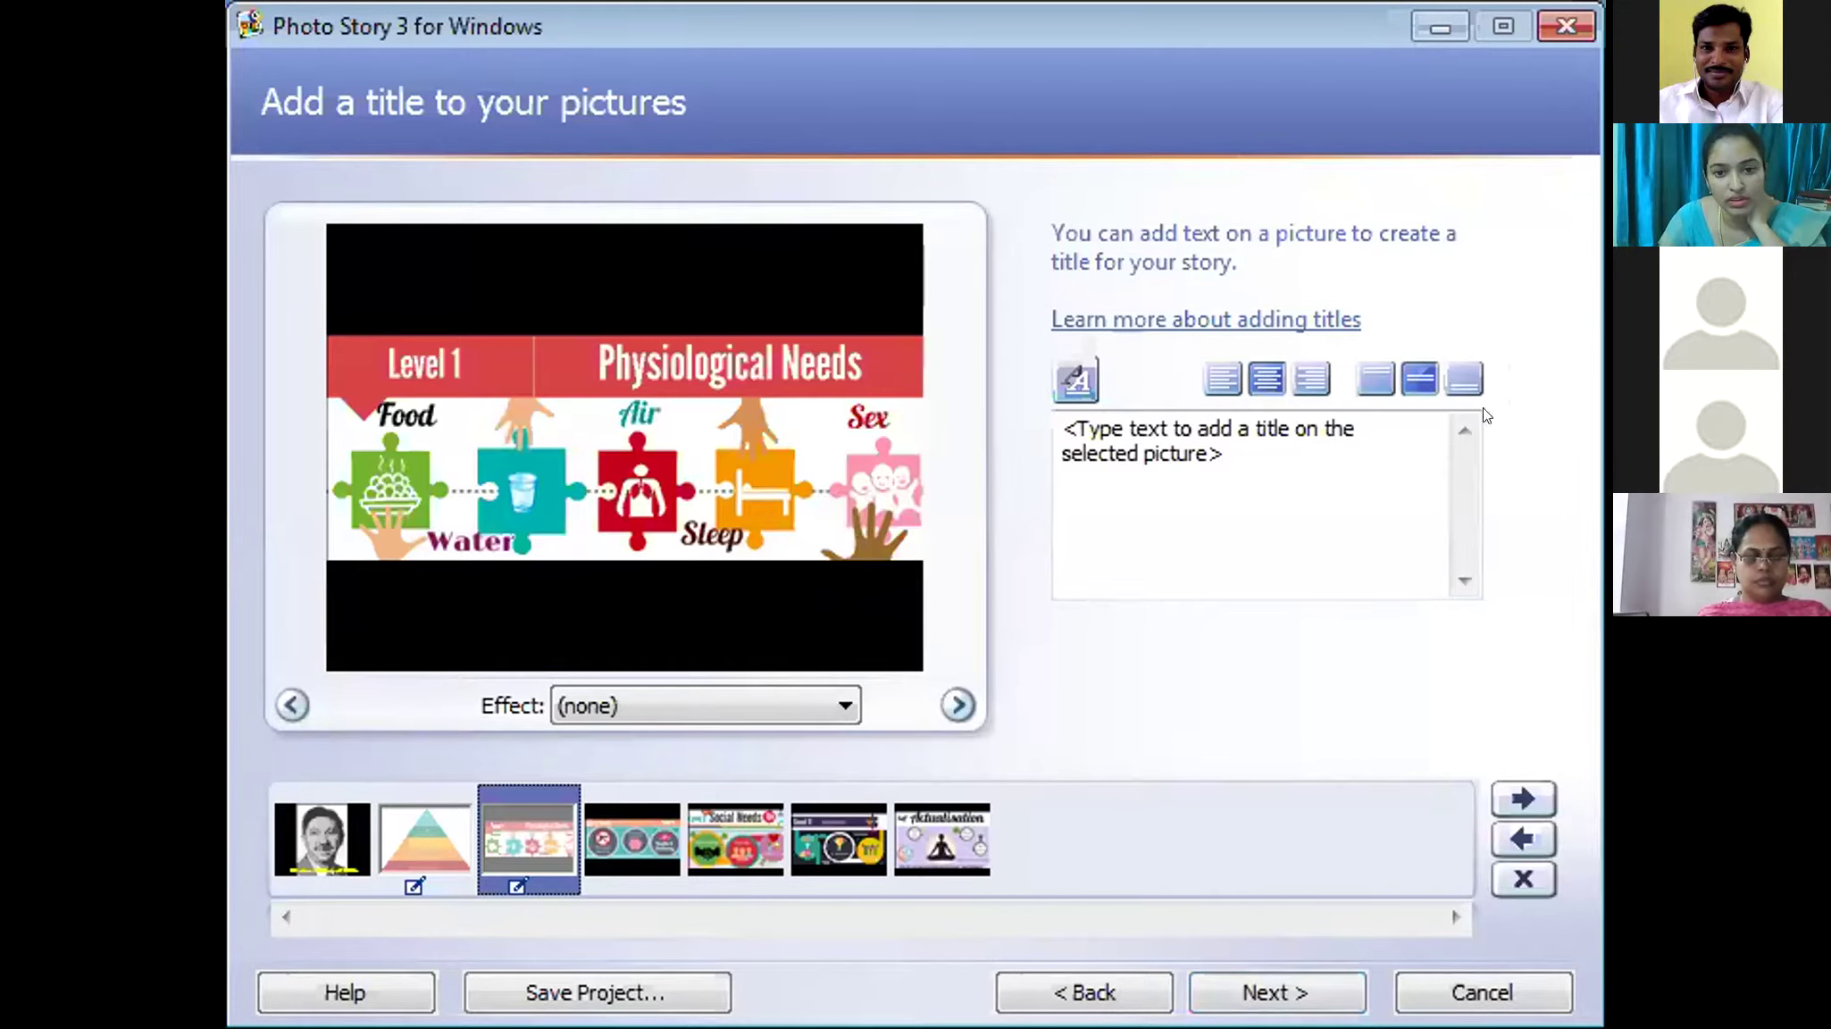
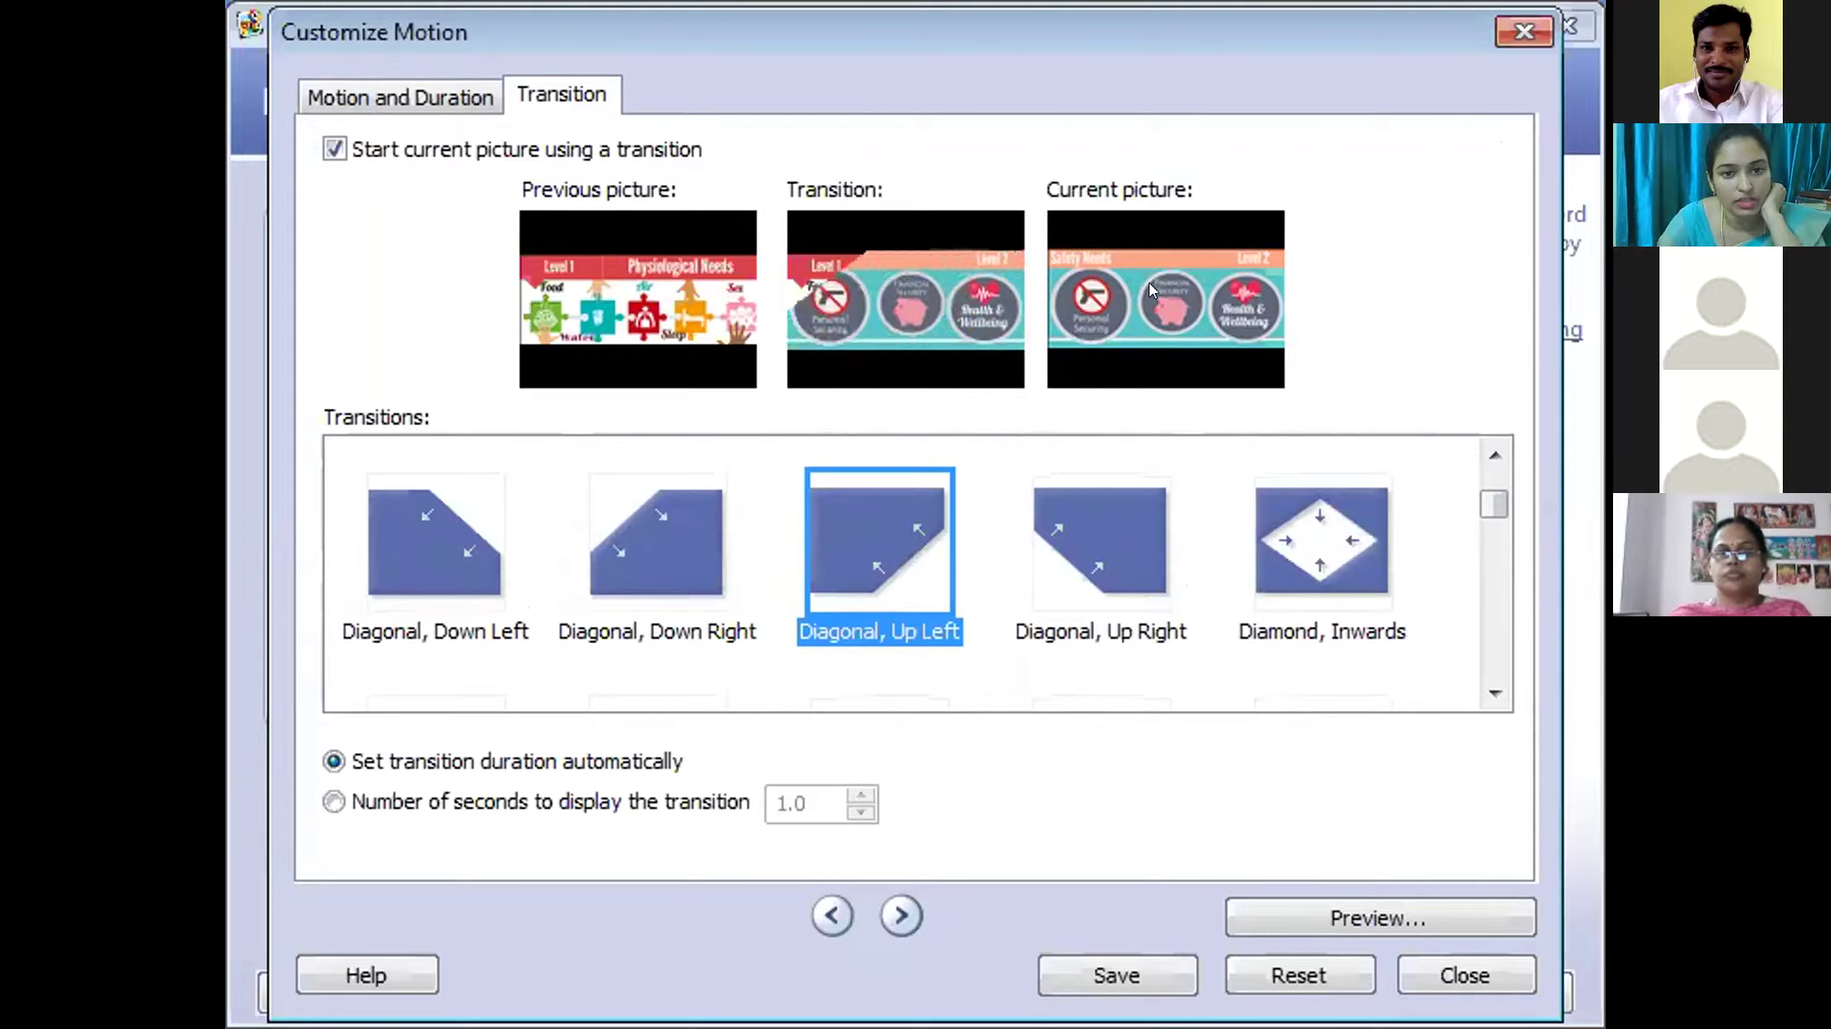
- Try the Diagonal, Up Right and Diamond, Inwards transitions on the Safety Needs picture, settling on Circle, Outwards
left_click(1057, 526)
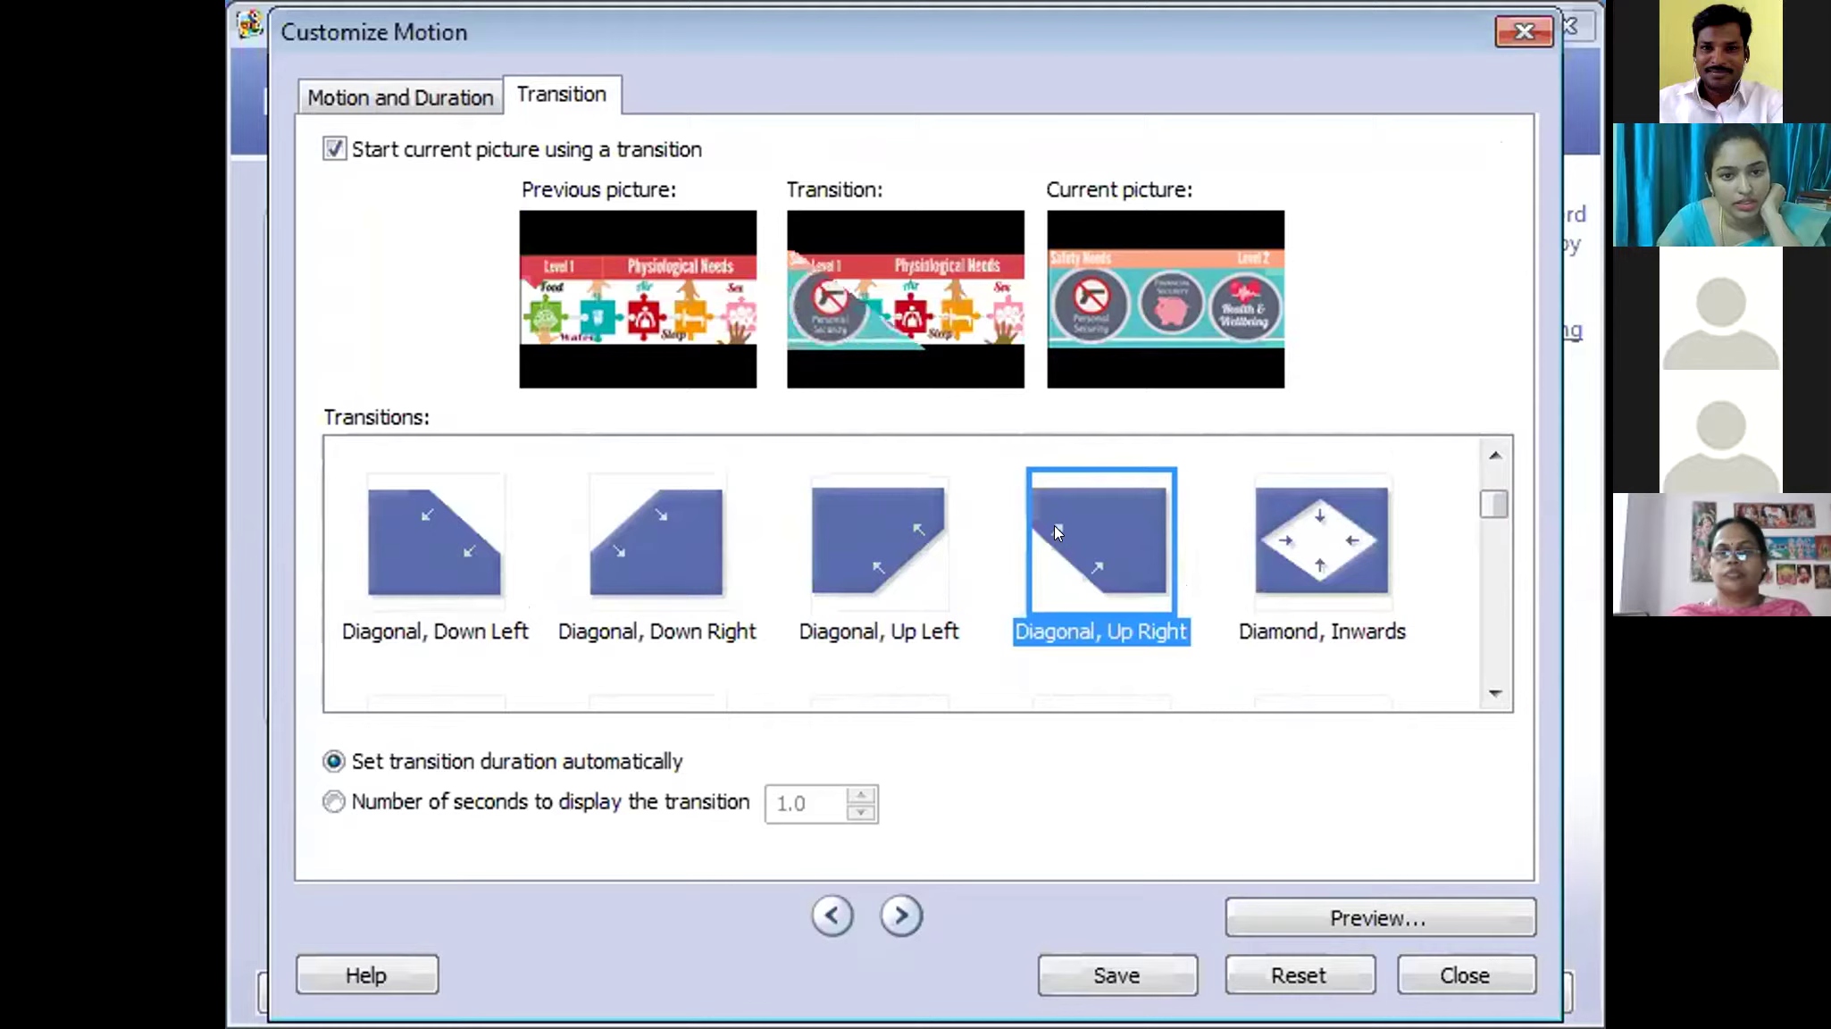
left_click(1302, 538)
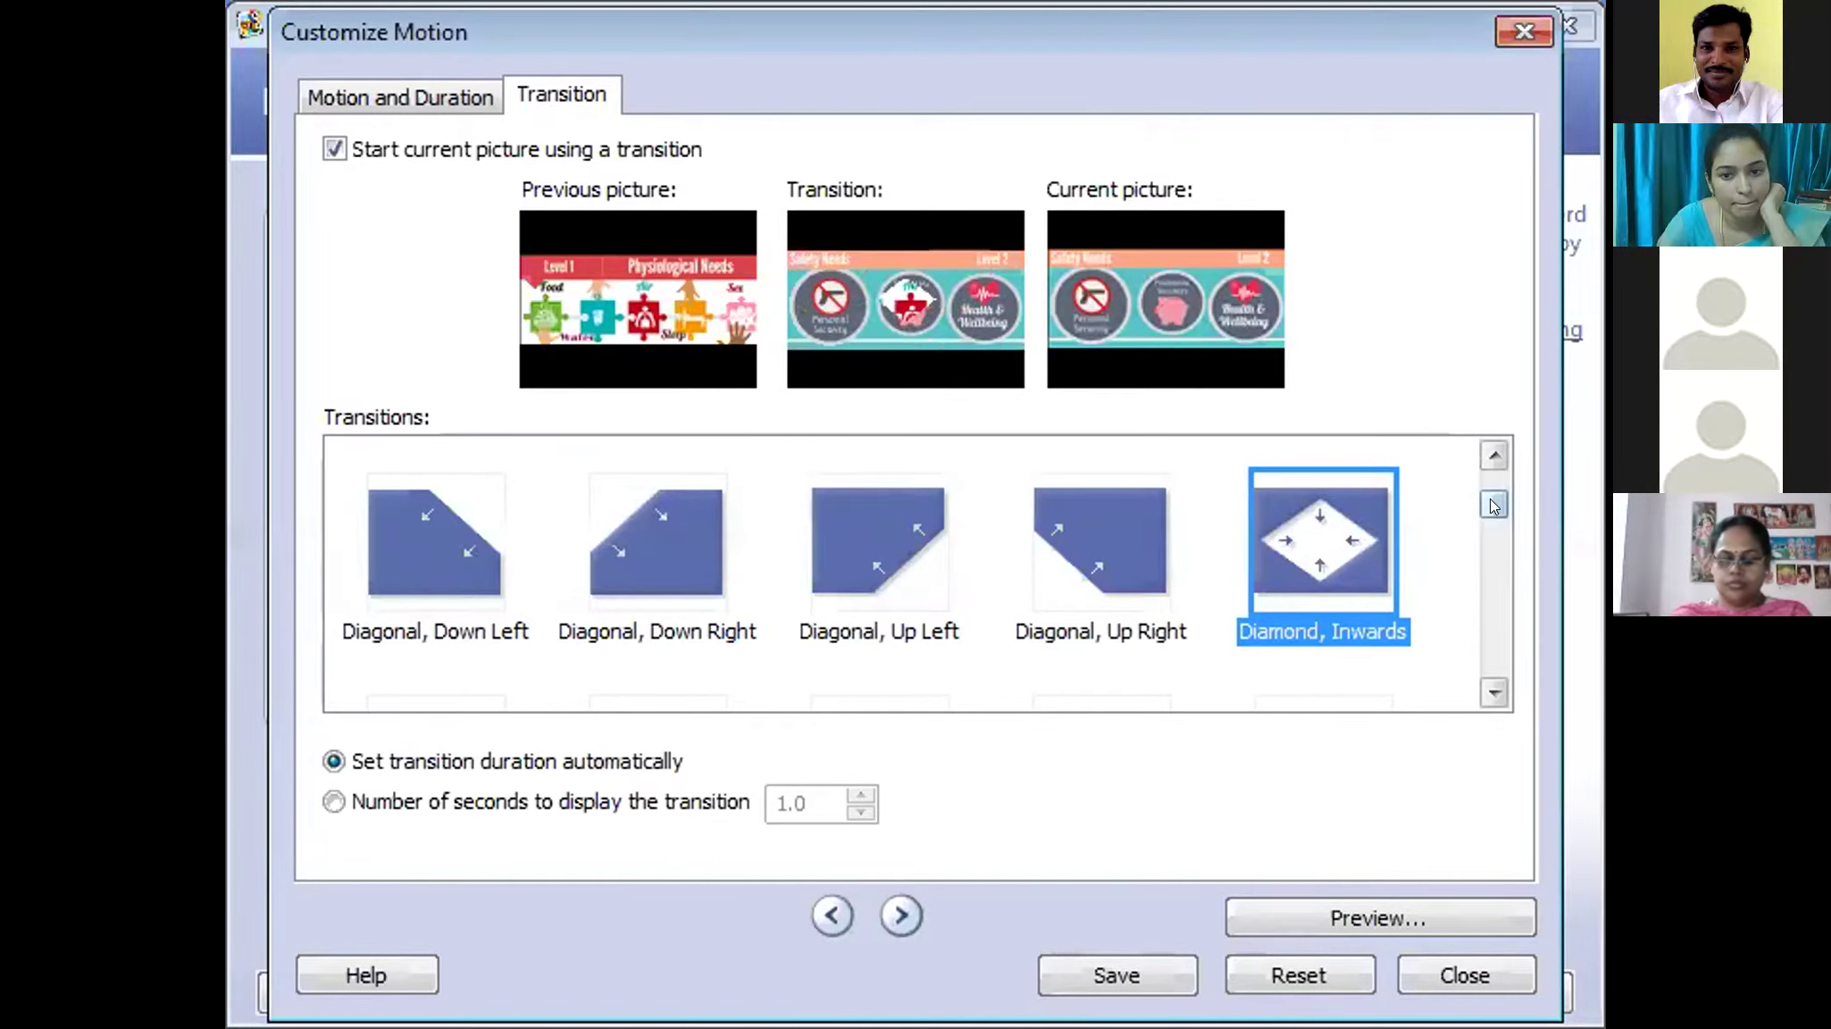
left_click_drag(1492, 506, 1486, 465)
left_click(1088, 527)
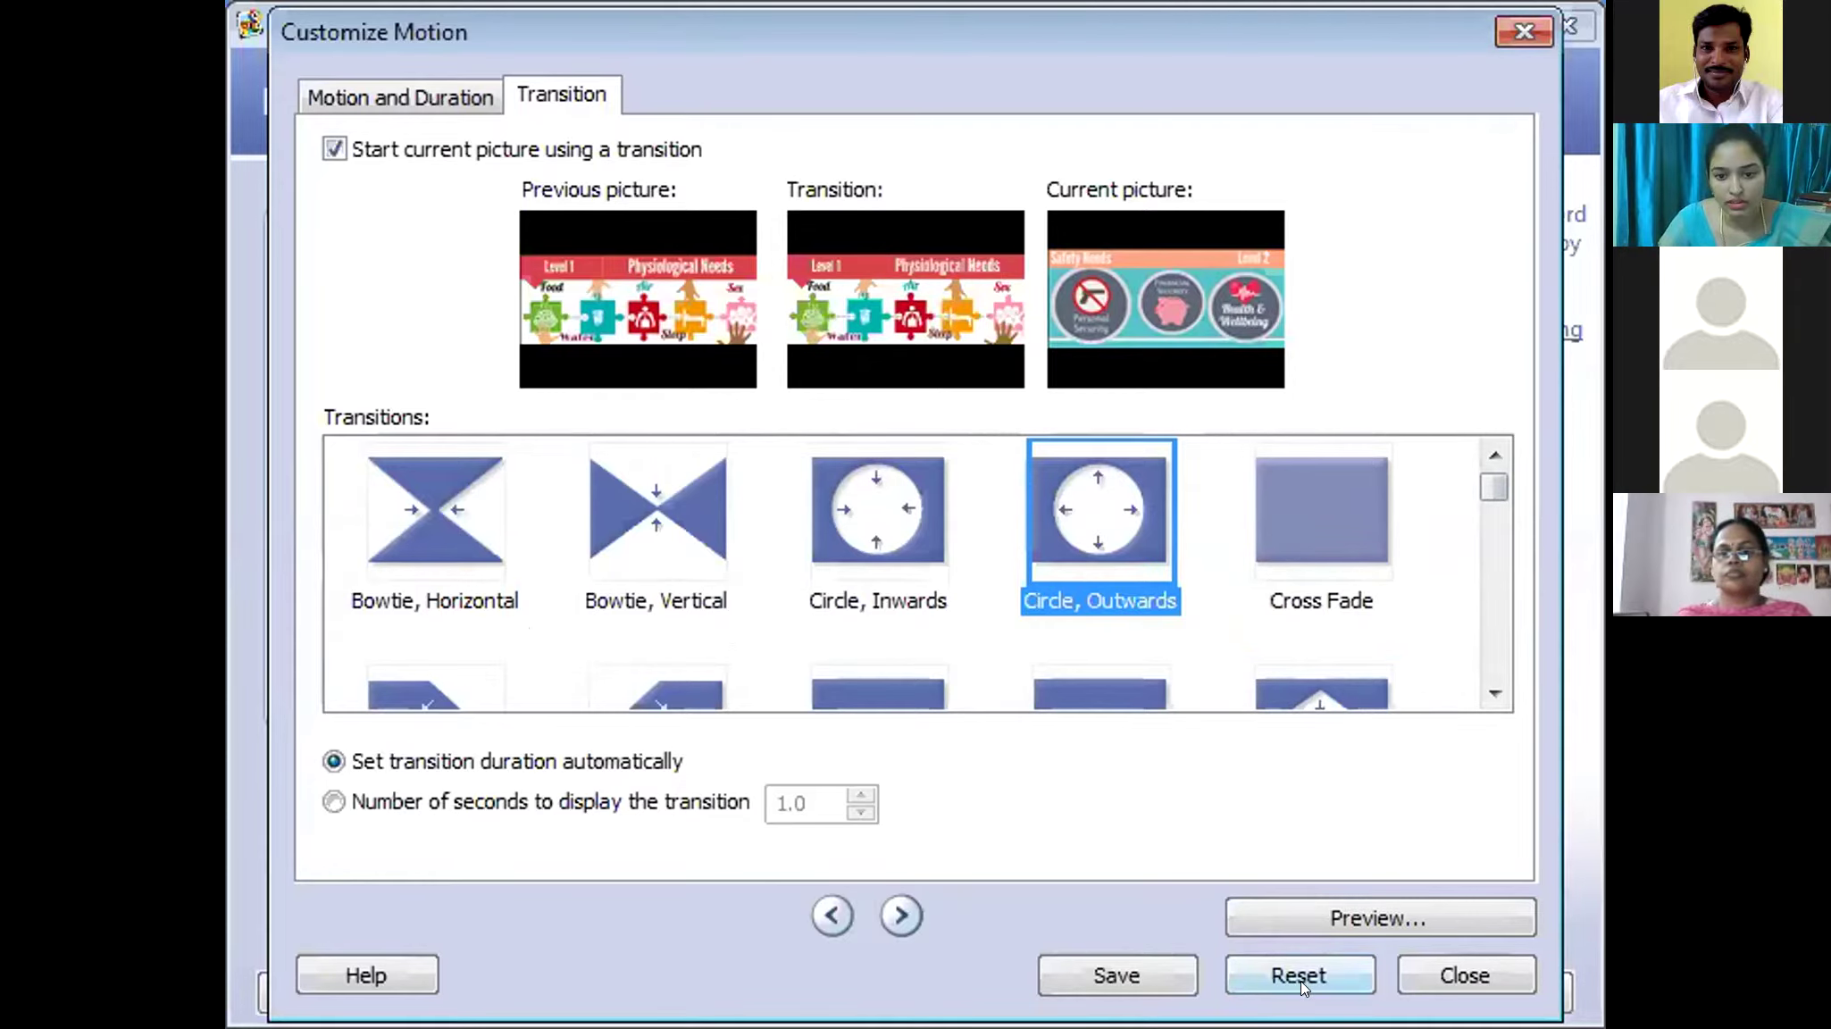
- Review the Safety Needs picture's motion and duration settings, and close the customization with its changes saved
left_click(413, 93)
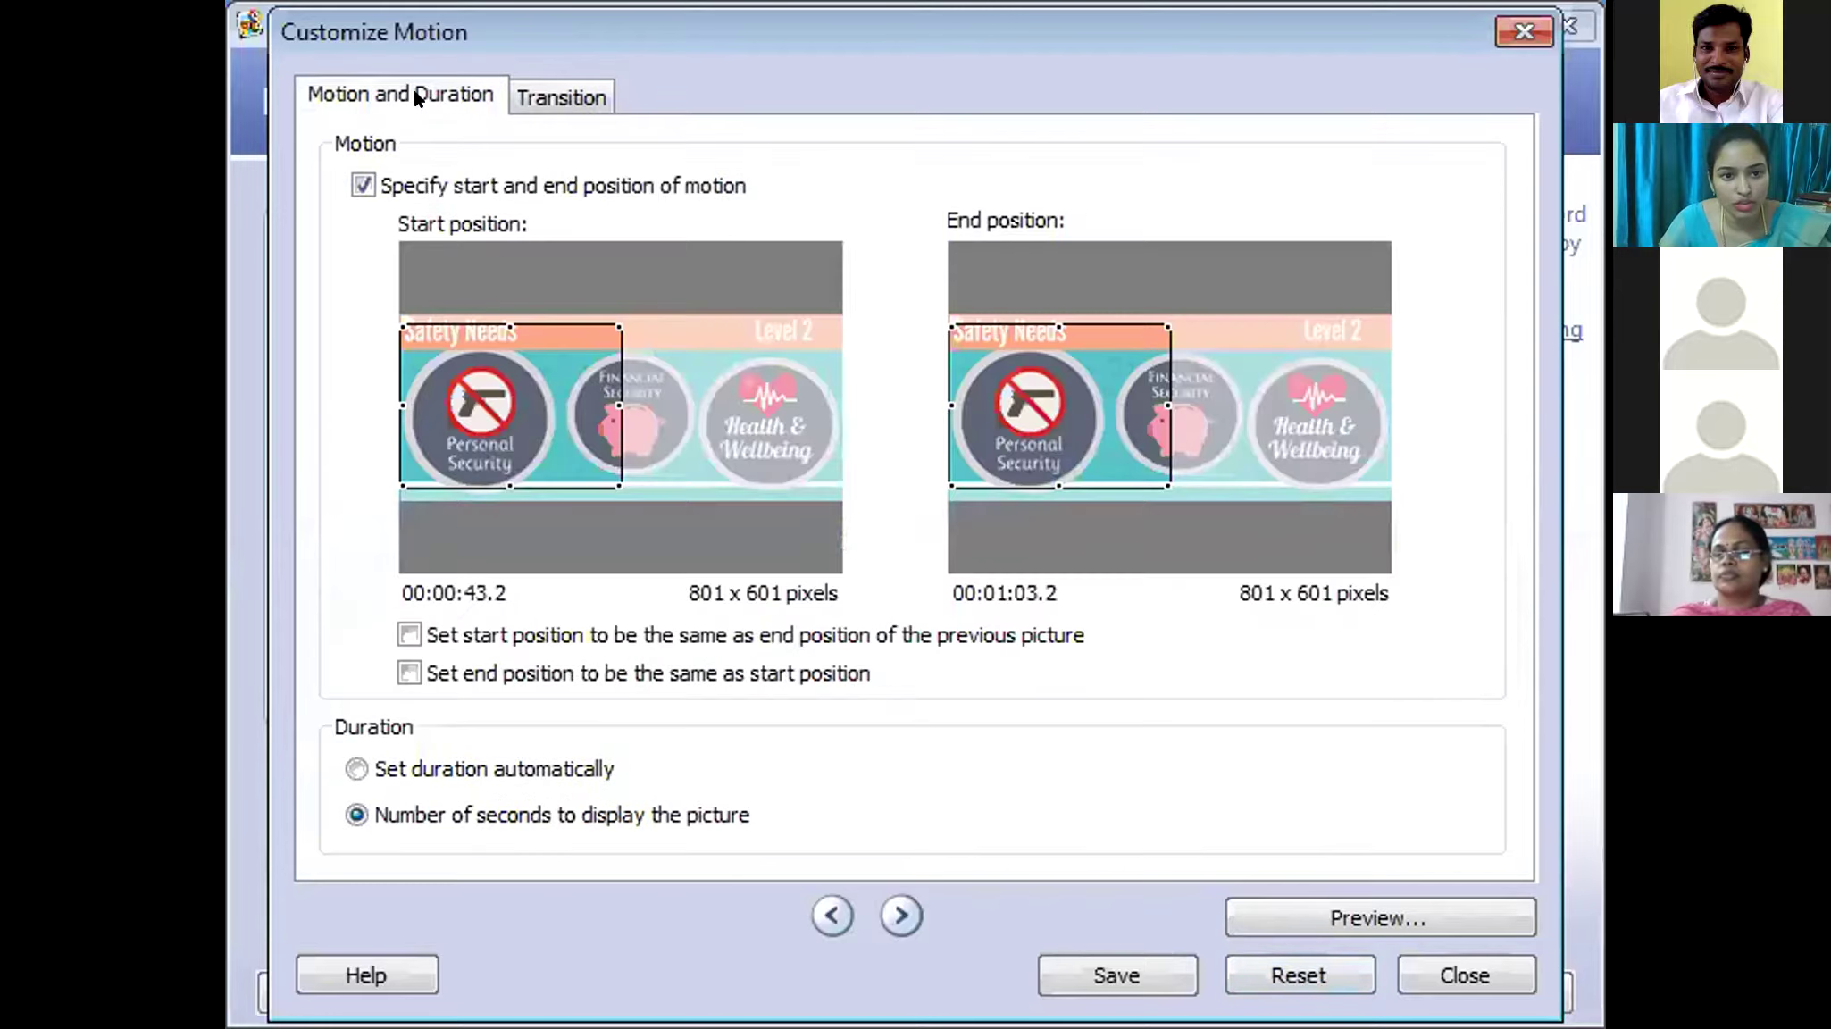
left_click(554, 96)
left_click(440, 93)
left_click(540, 90)
left_click(437, 89)
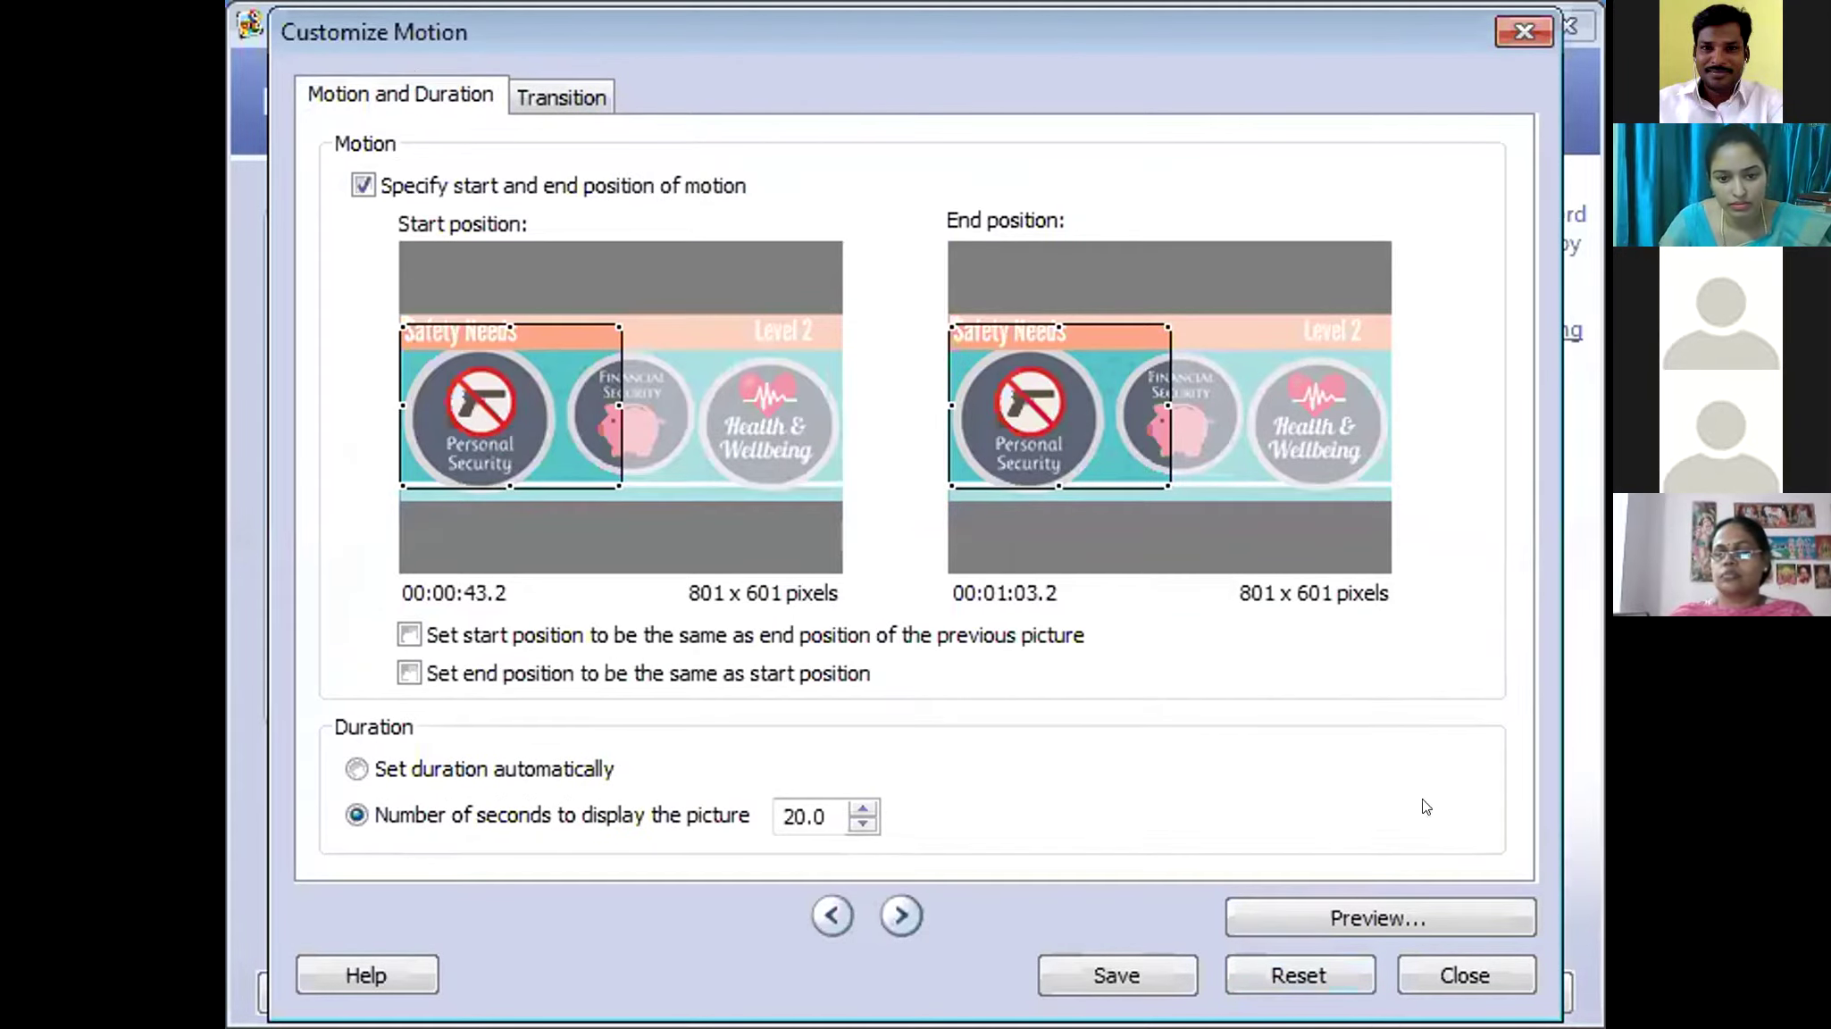
left_click(1455, 957)
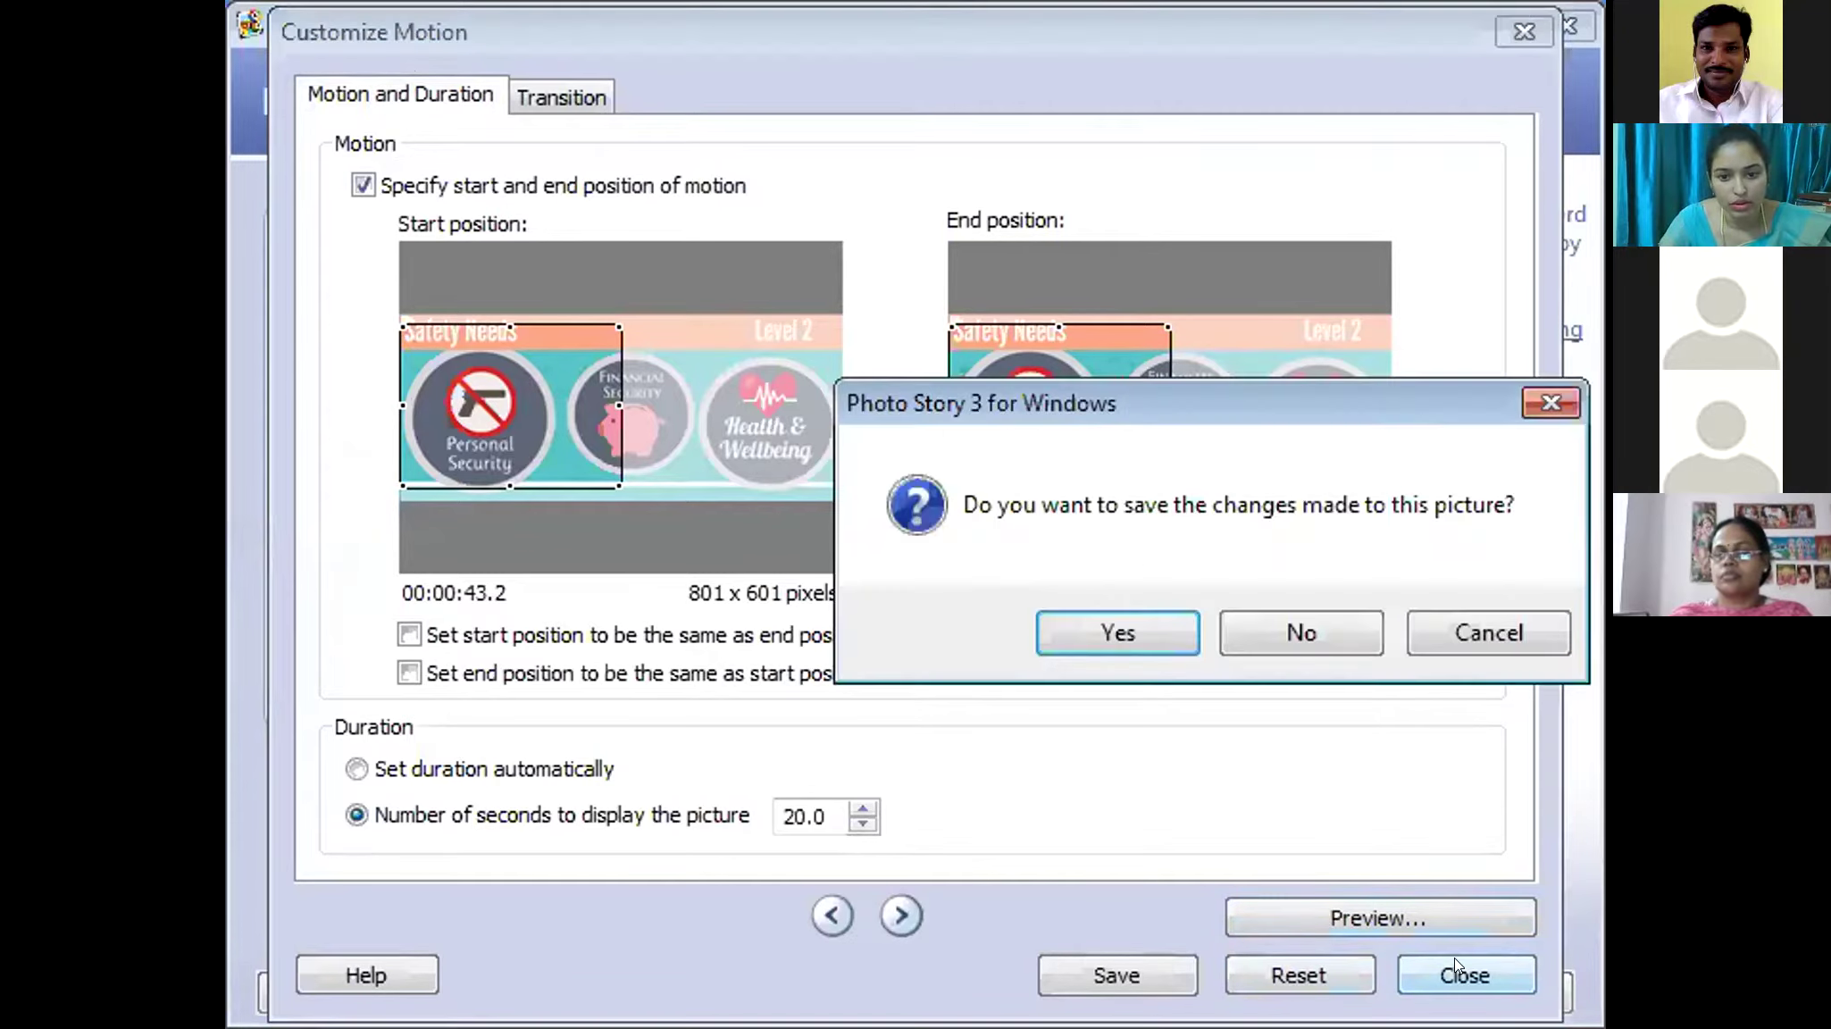
left_click(1143, 619)
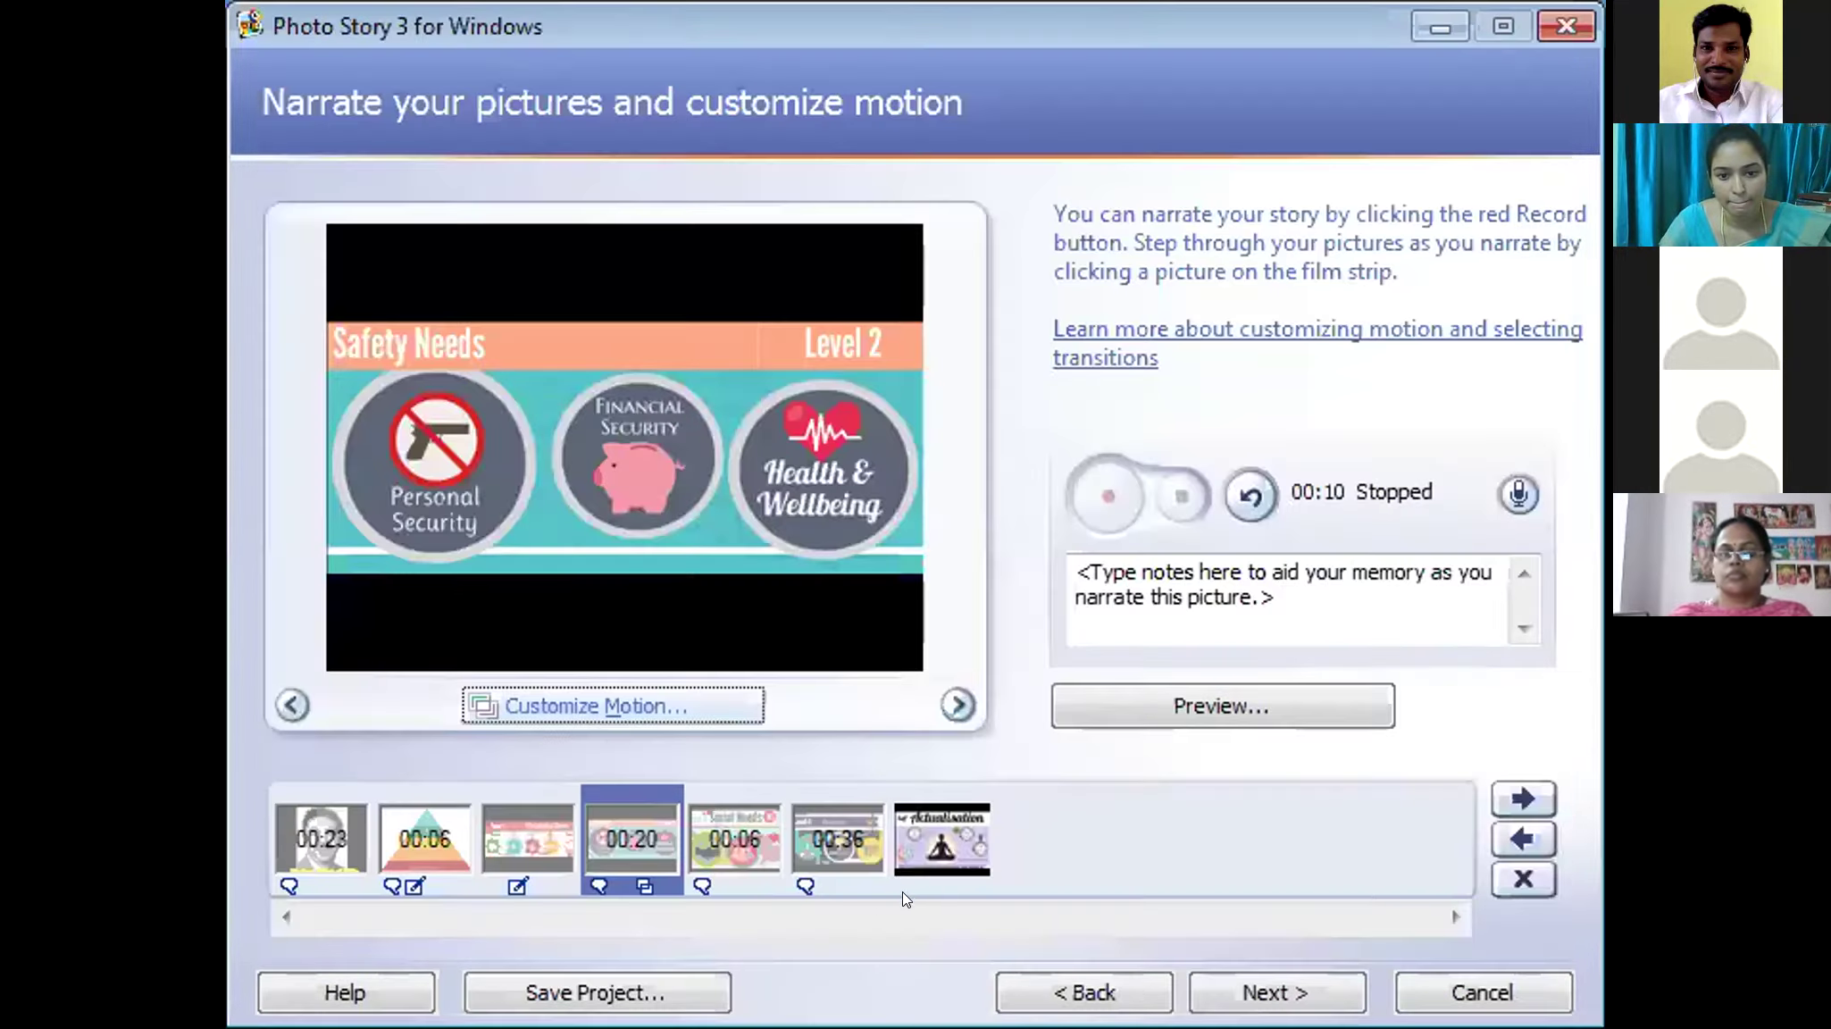
- Select the portrait picture on the film strip and continue to adding background music
left_click(956, 838)
left_click(632, 830)
left_click(299, 813)
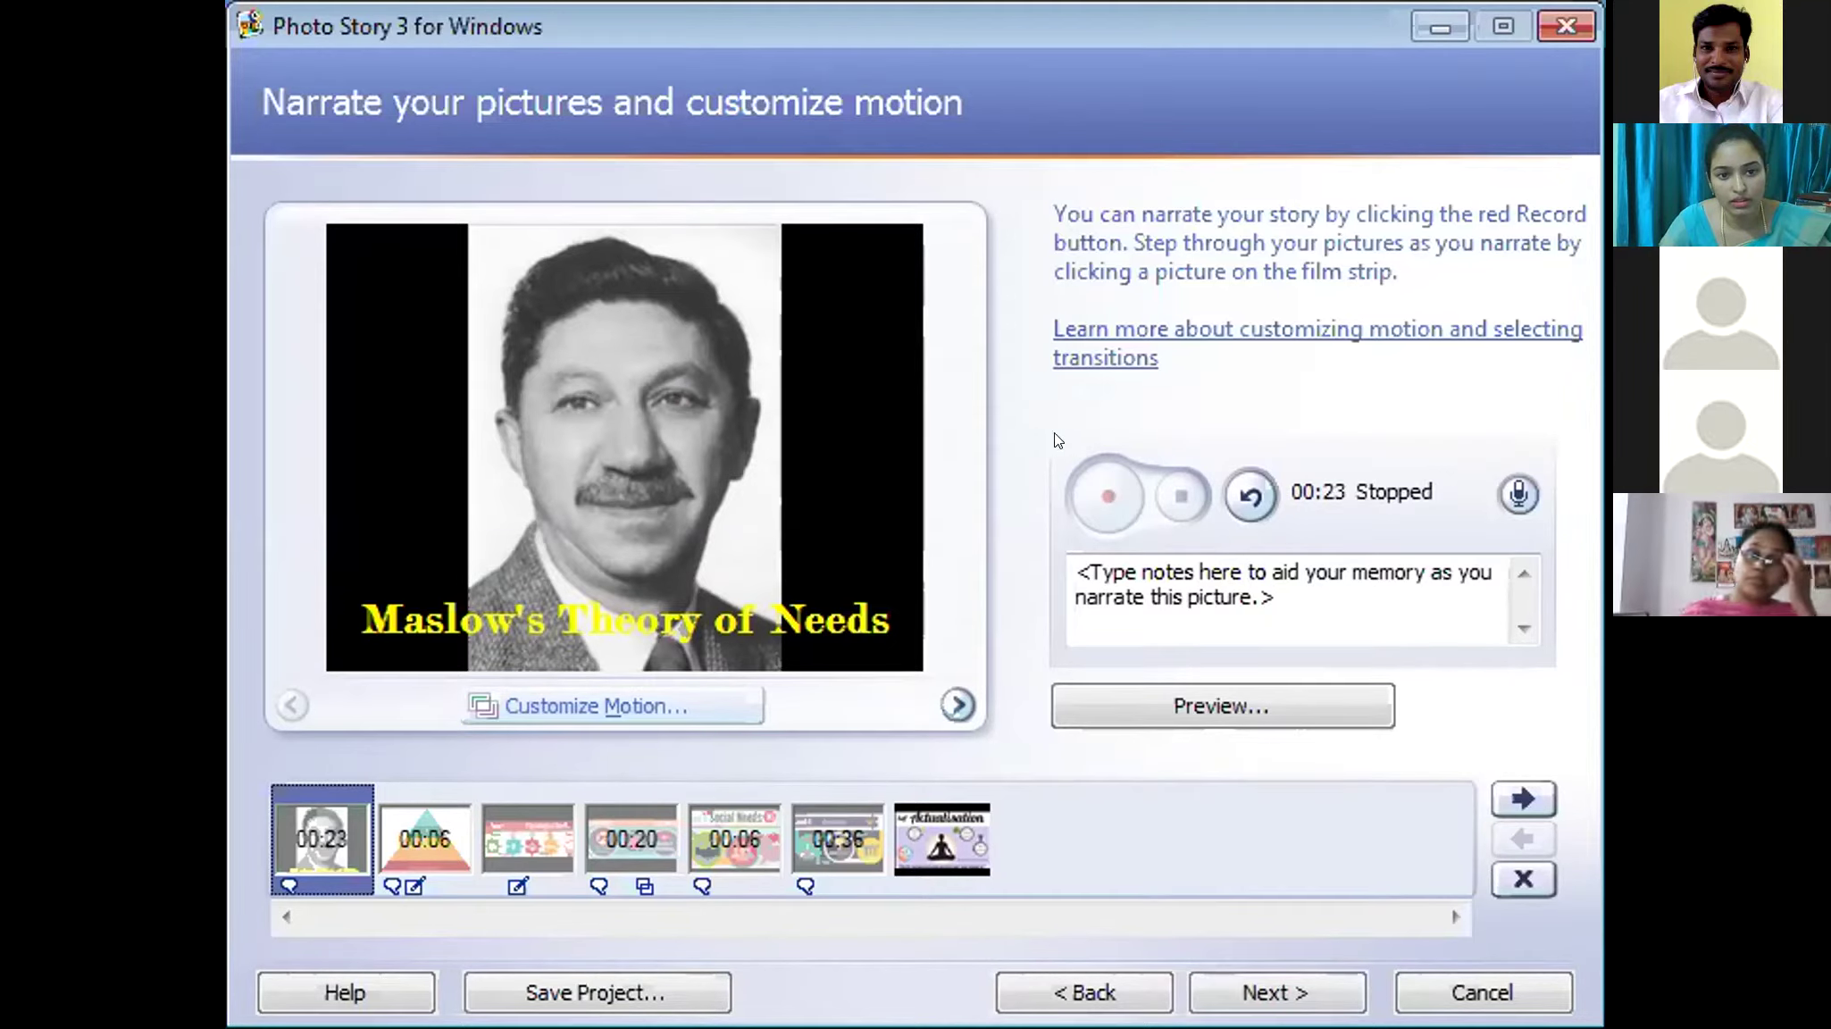
left_click(1275, 991)
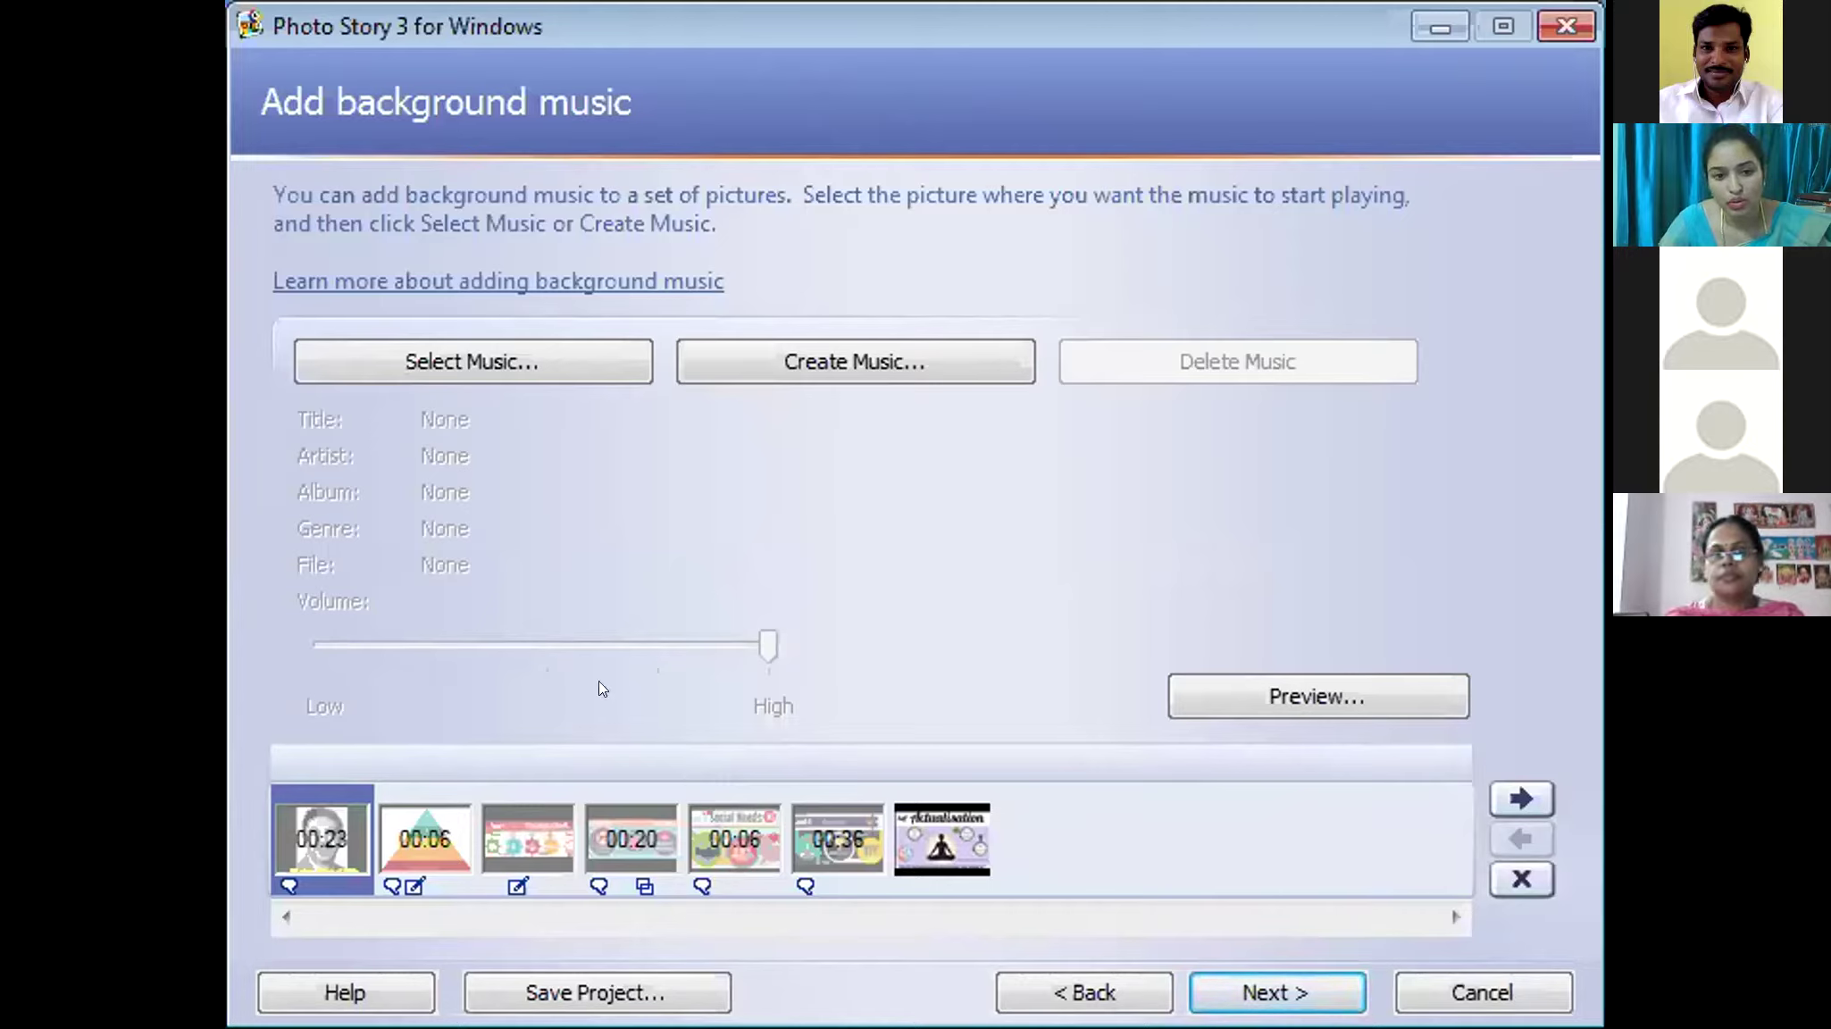
- Add the Sample Music track "Maid with the Flaxen Hair" as background music starting from the portrait picture
left_click(480, 353)
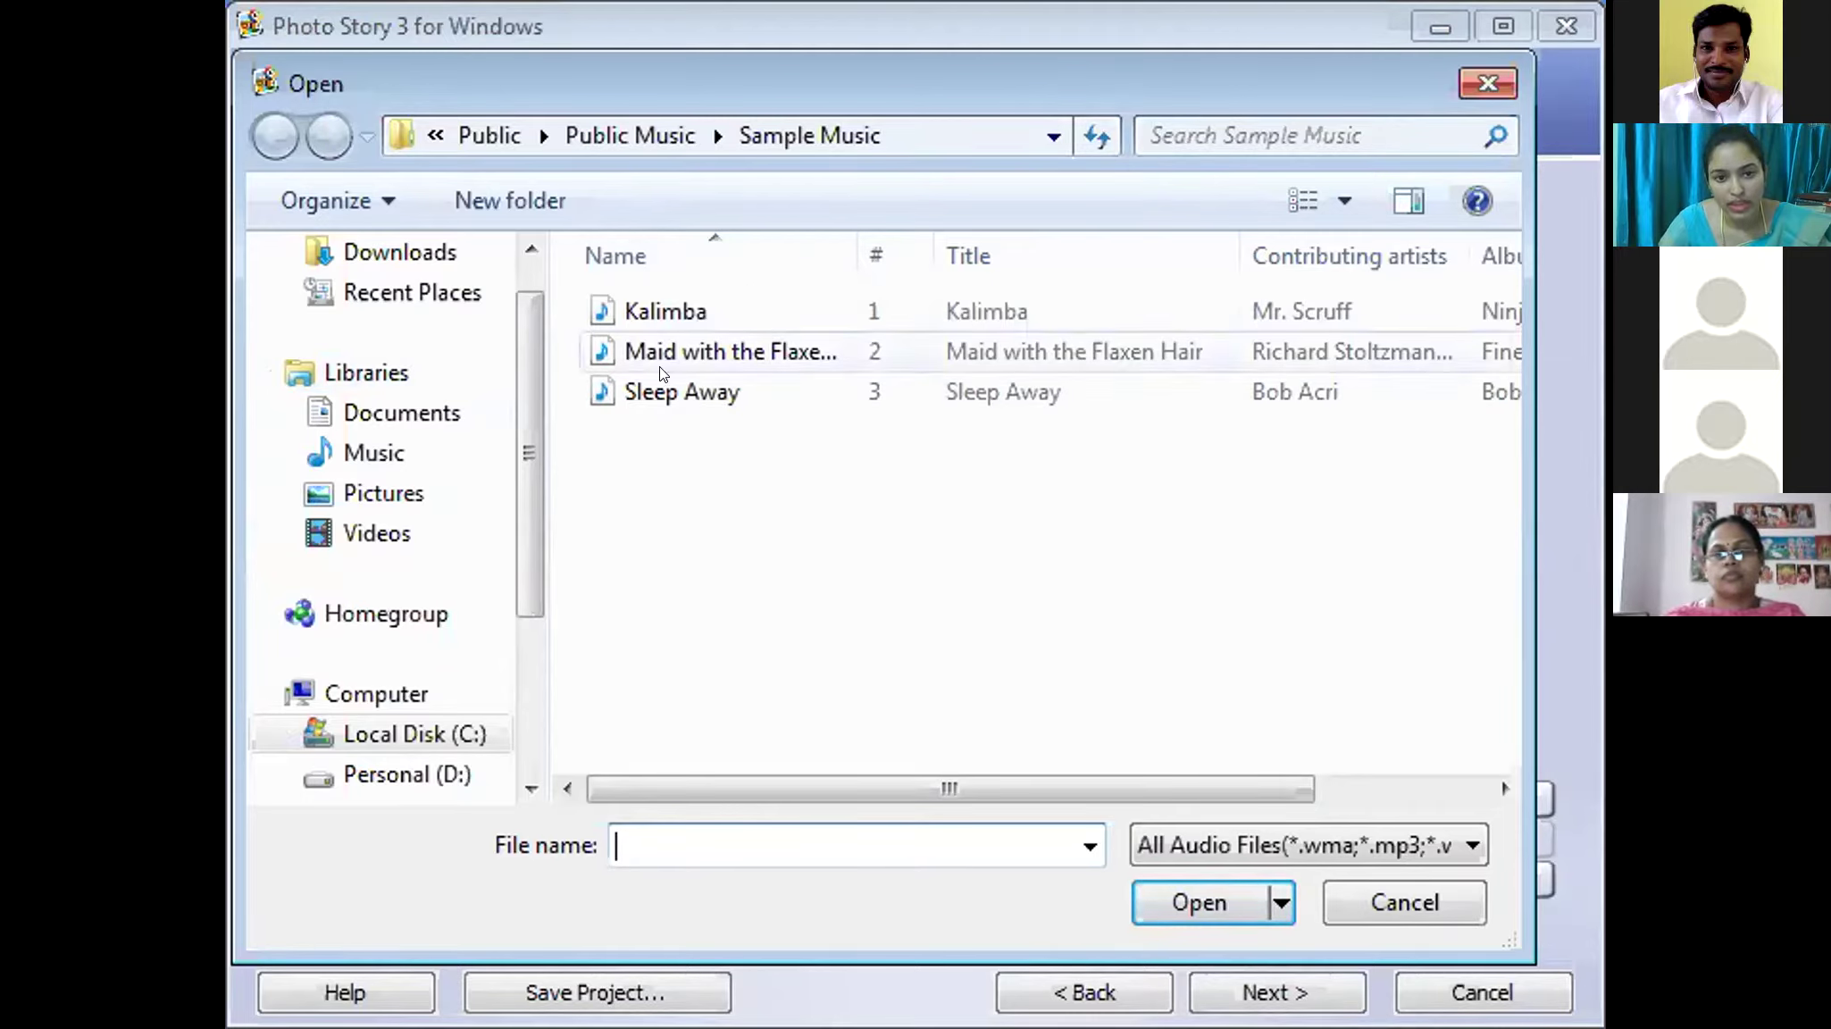
left_click(683, 351)
left_click(753, 358)
left_click(1210, 900)
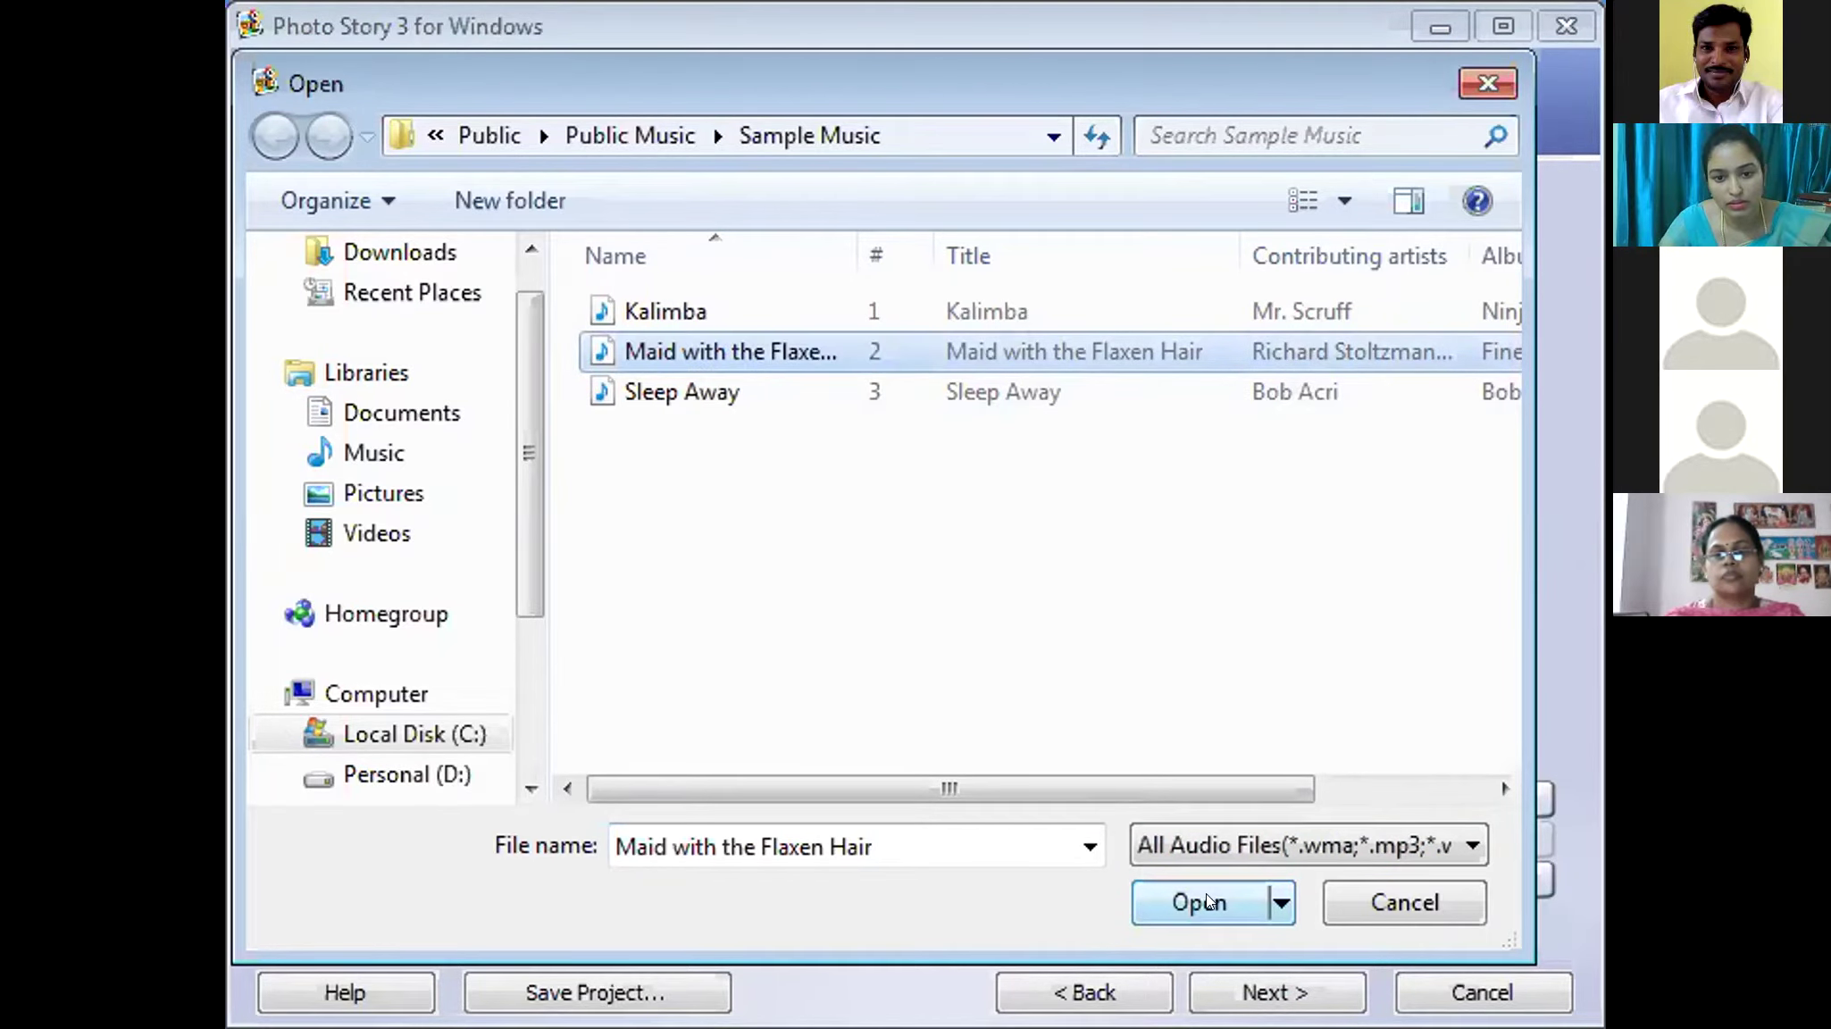
left_click(1186, 901)
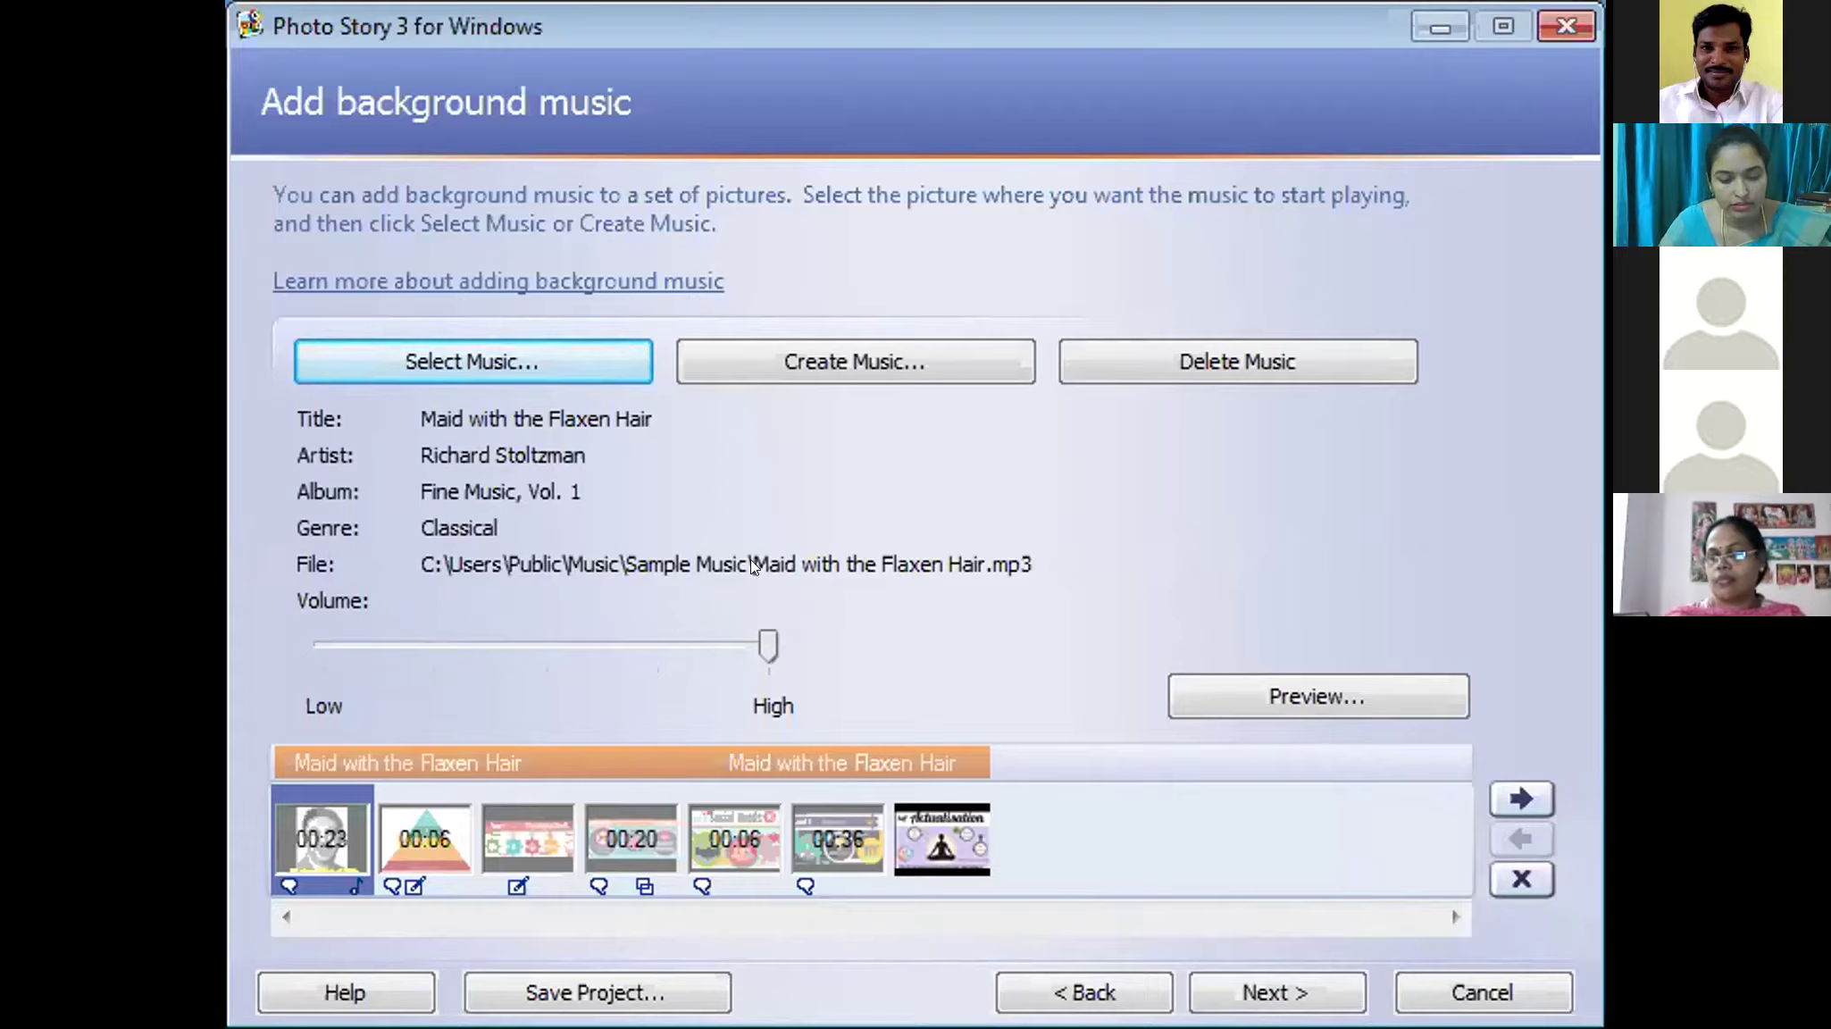
- Lower the background music volume to slightly above the middle of its range
left_click_drag(768, 645, 357, 623)
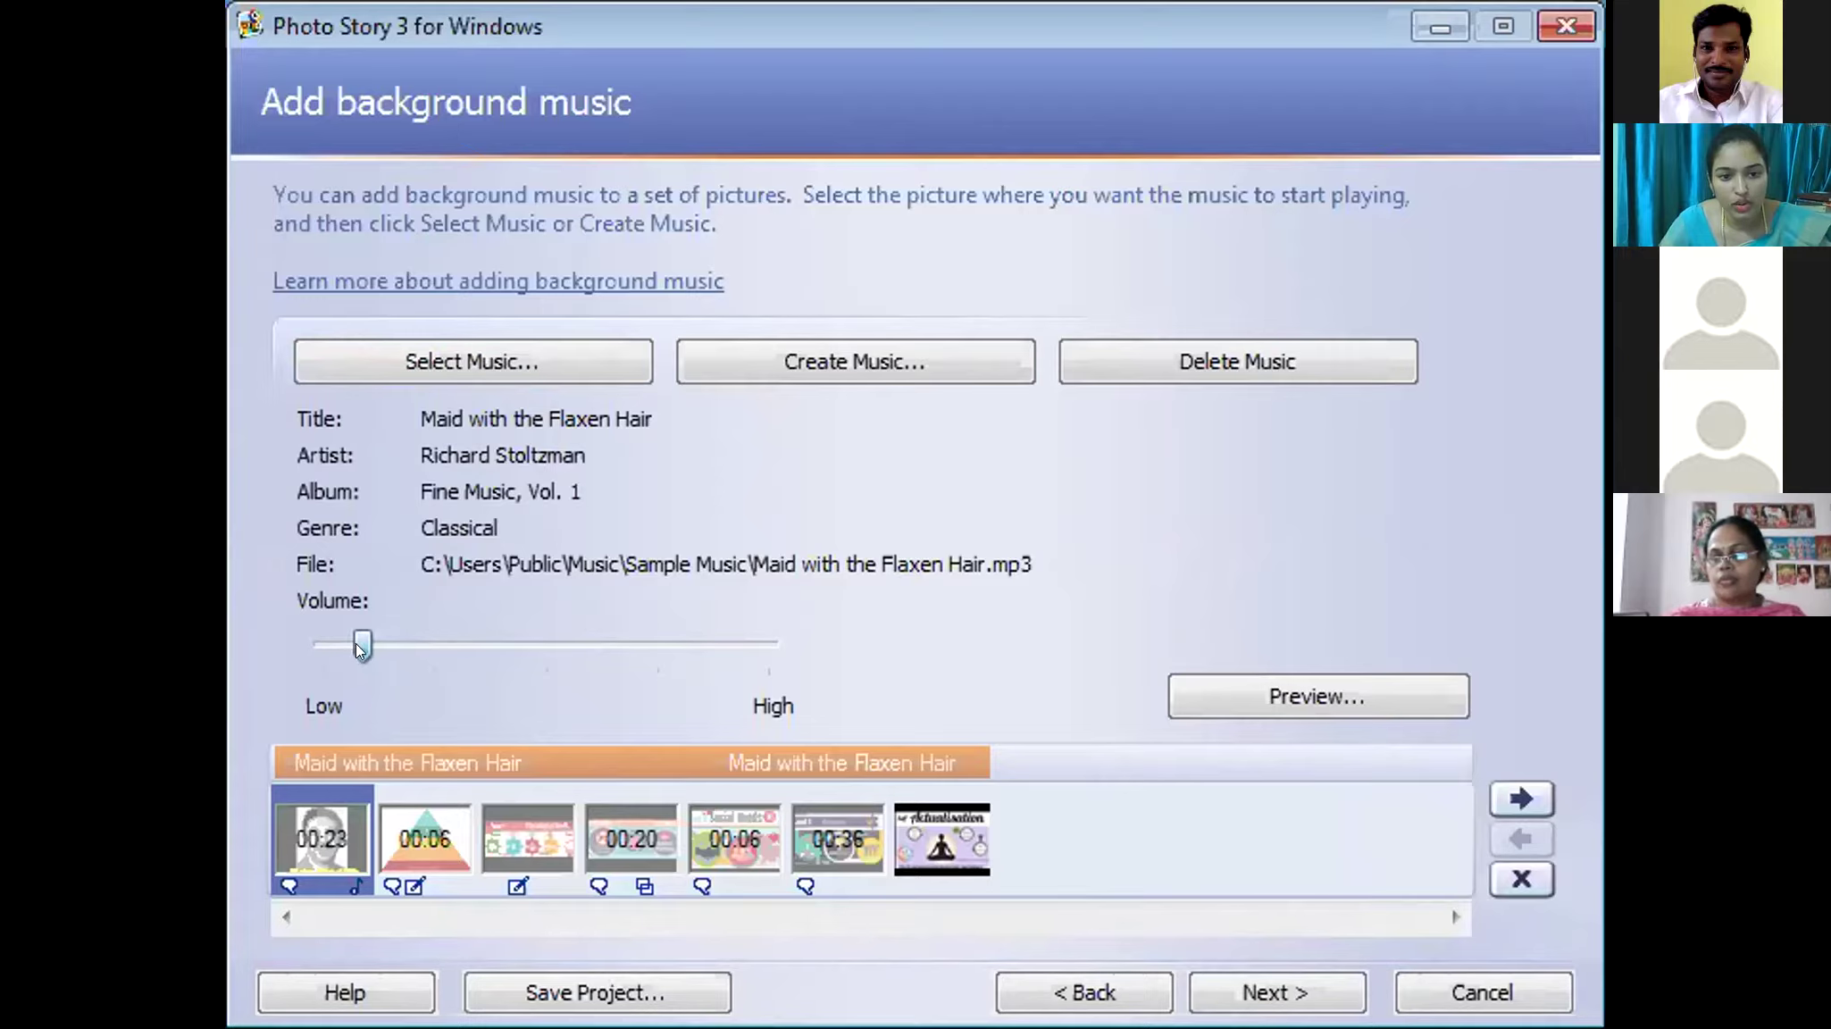
left_click_drag(357, 648, 352, 646)
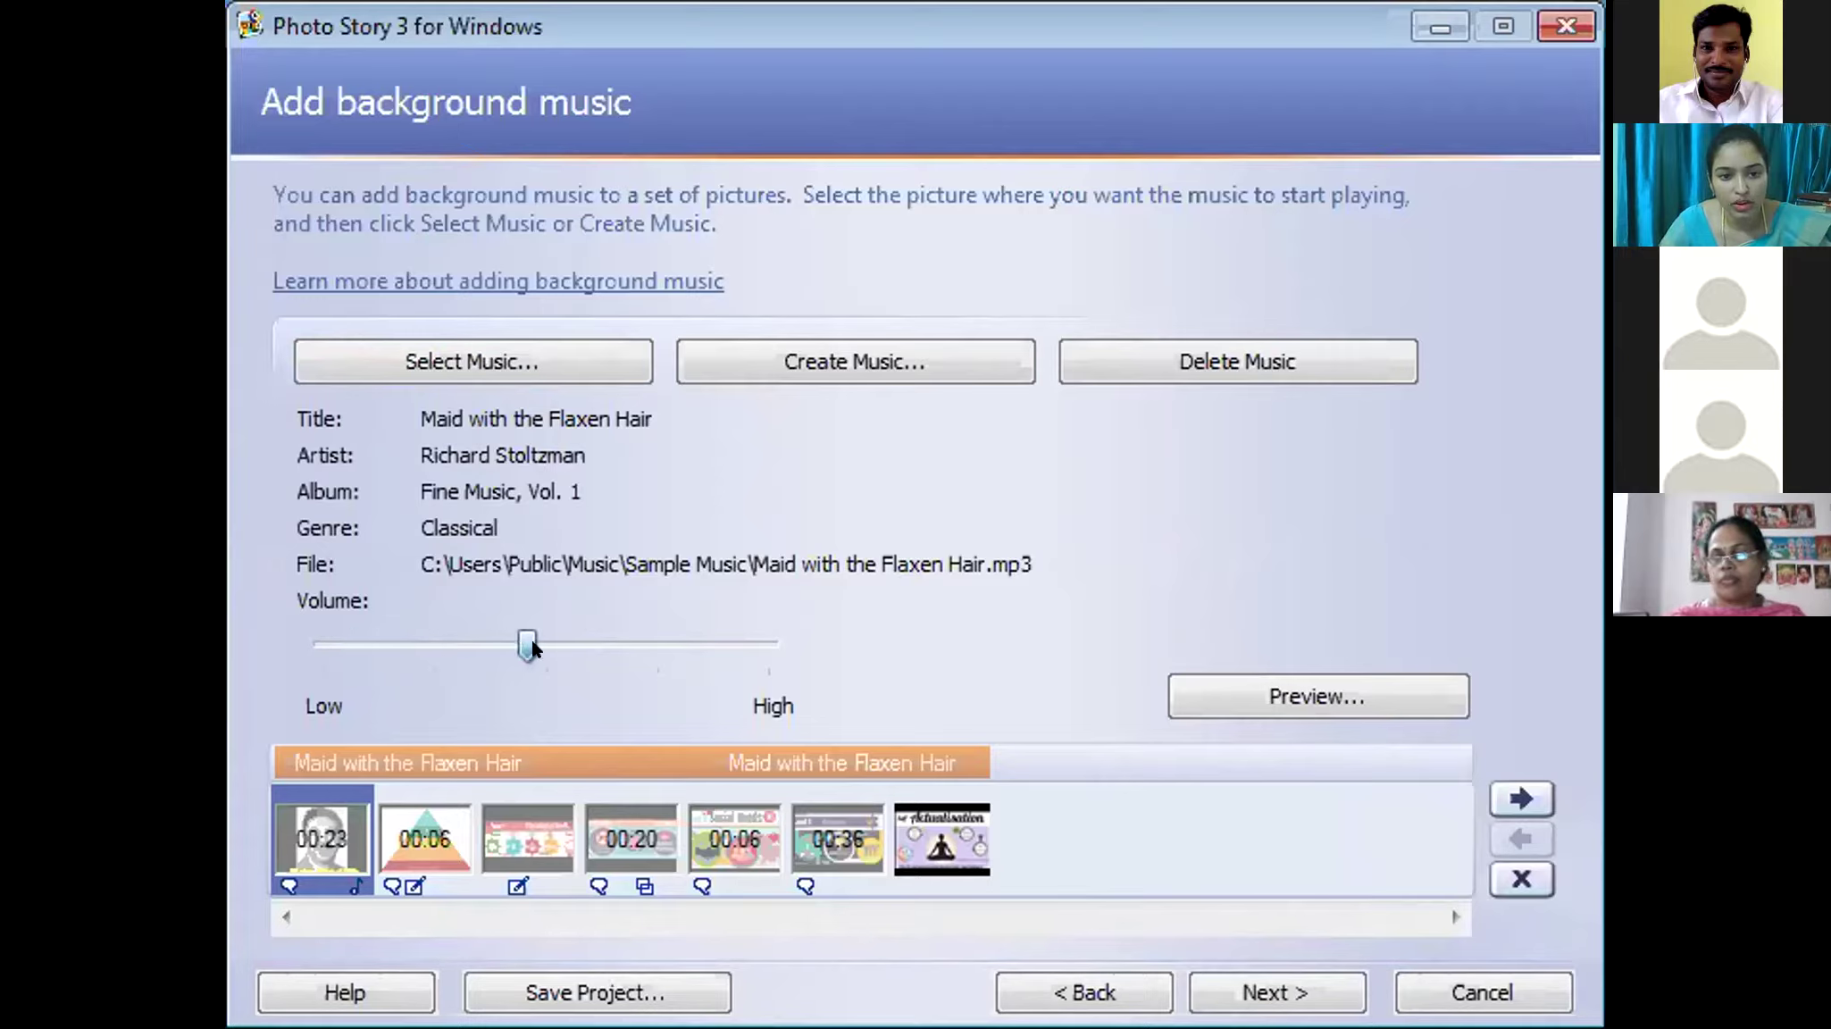
left_click_drag(756, 623, 601, 647)
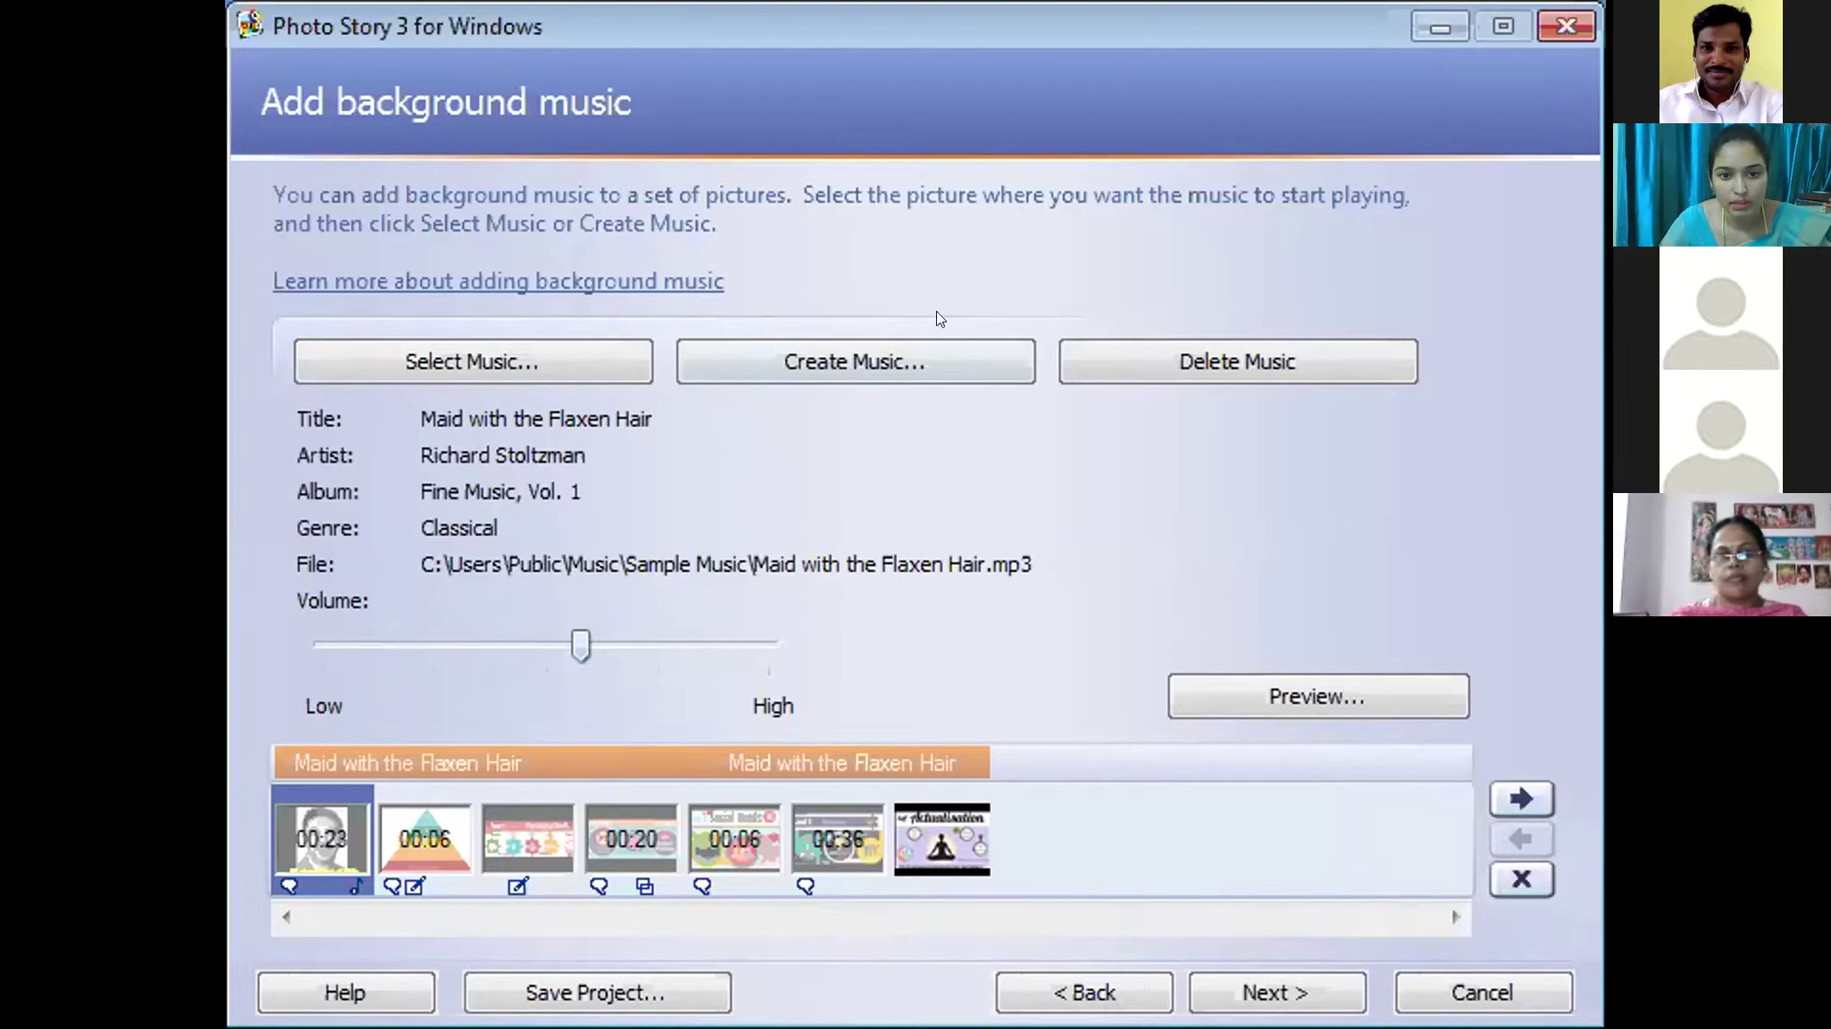
- Look over the custom music options and try the playback position, cancelling without creating music
left_click(896, 369)
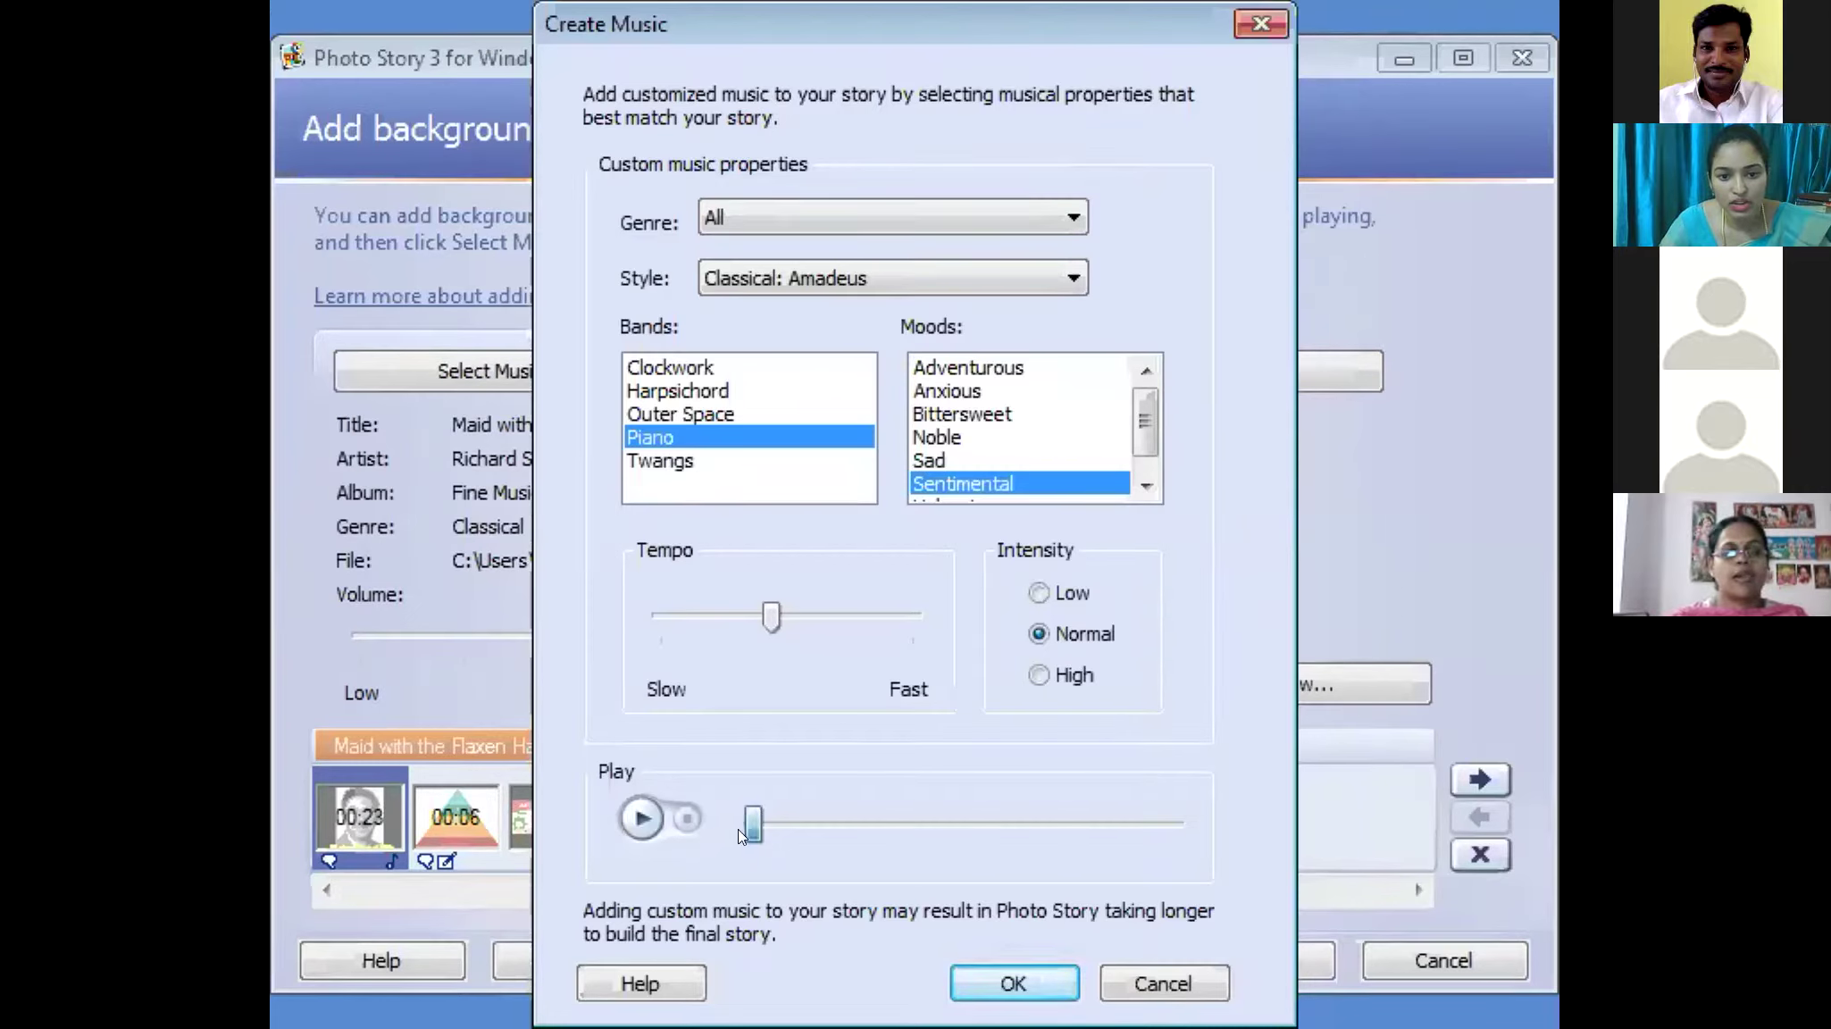
left_click_drag(1169, 831, 760, 813)
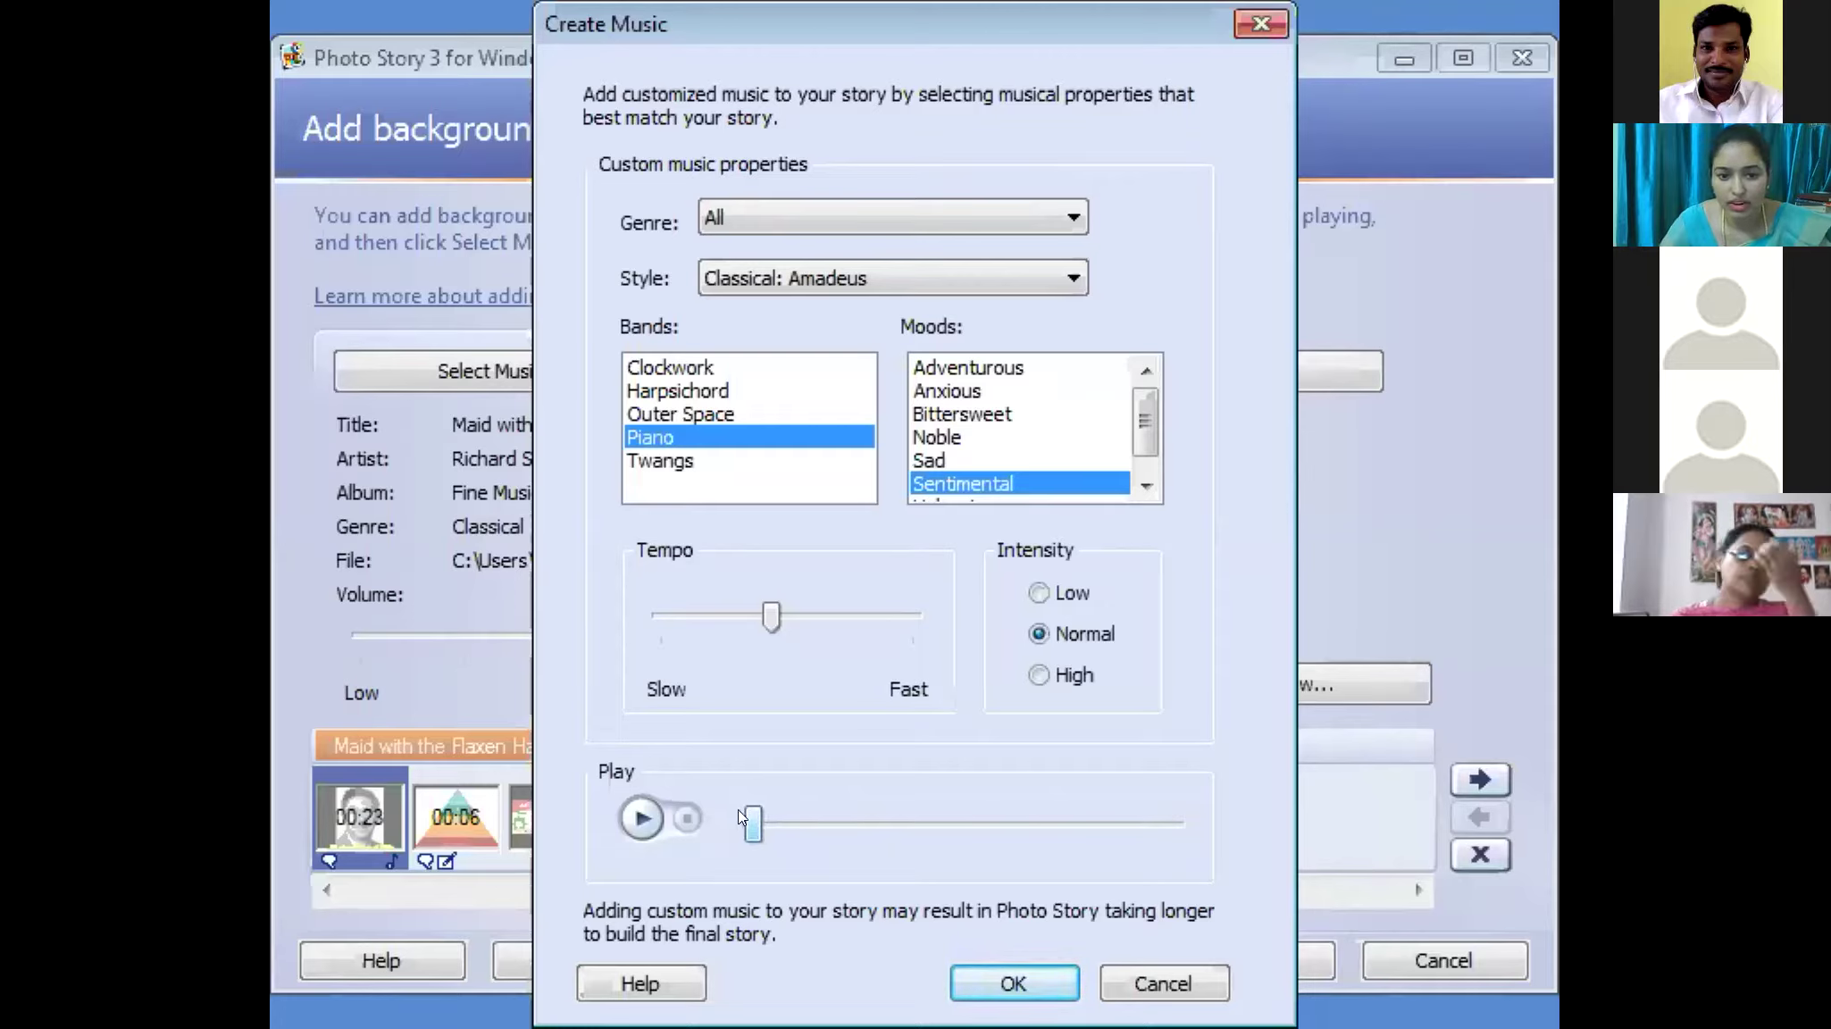
left_click_drag(738, 809, 1025, 831)
left_click_drag(911, 841, 797, 843)
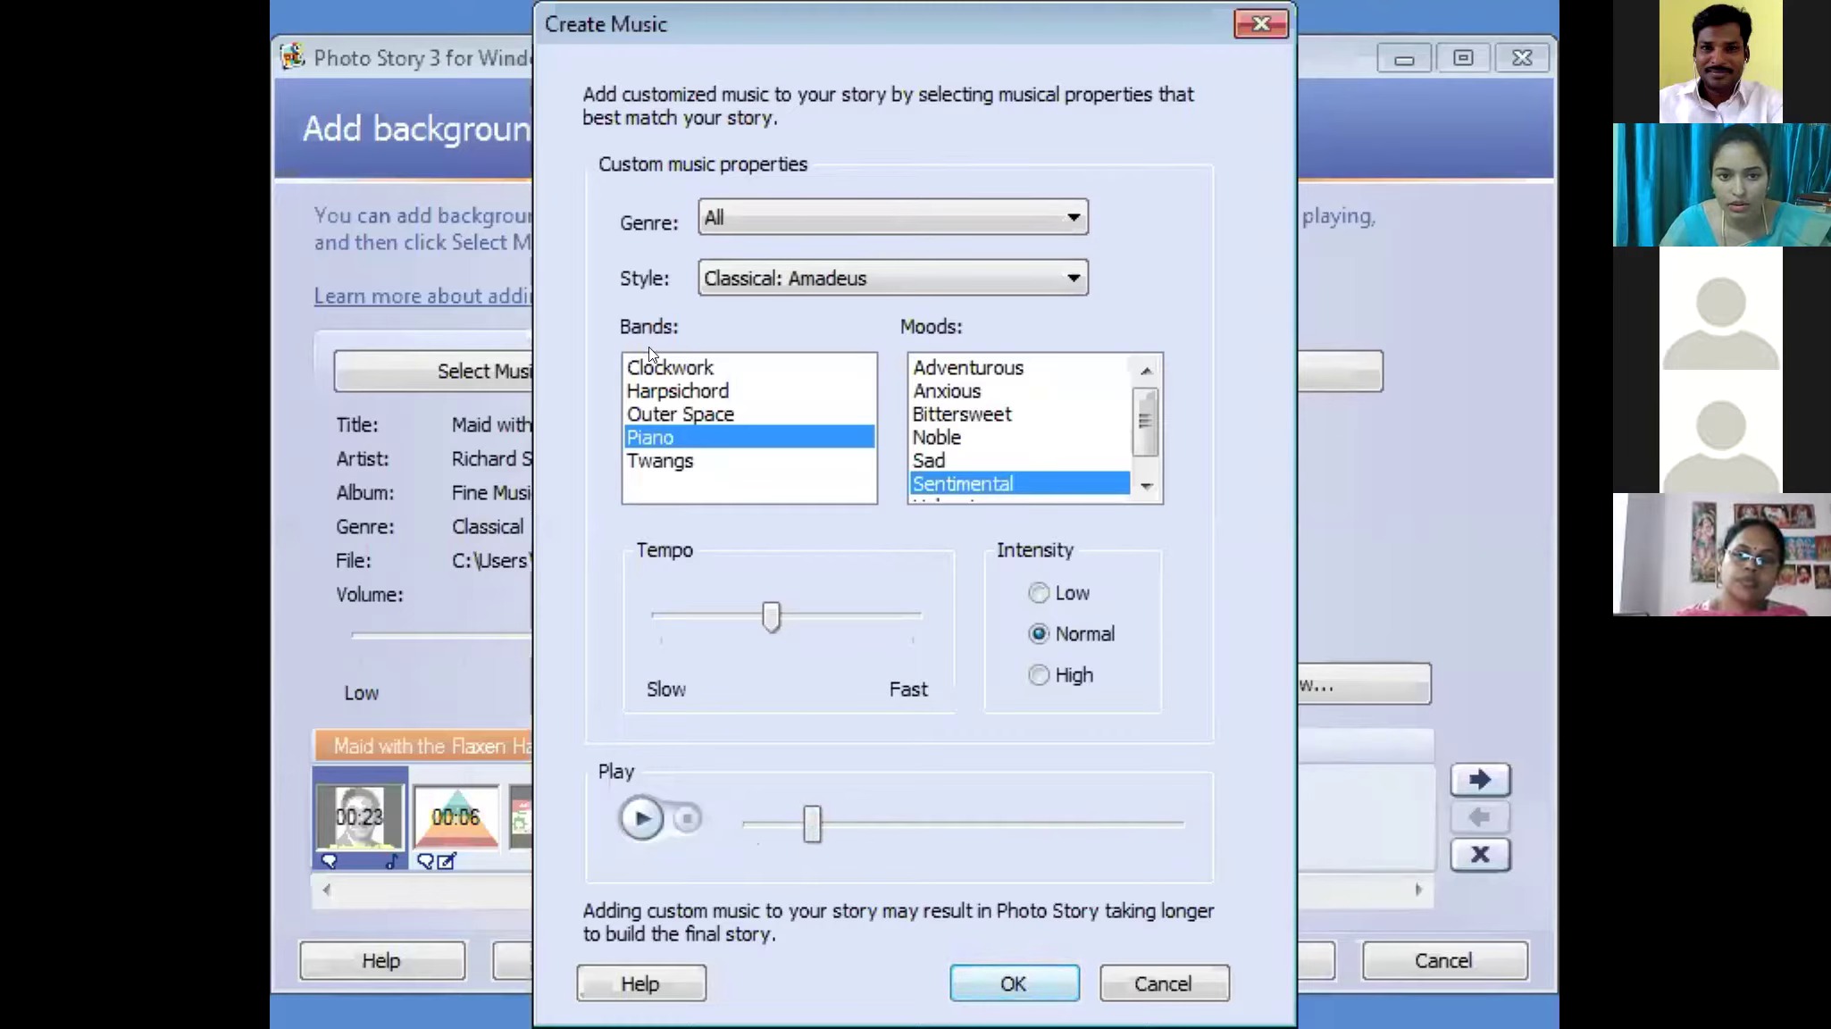
left_click(1125, 978)
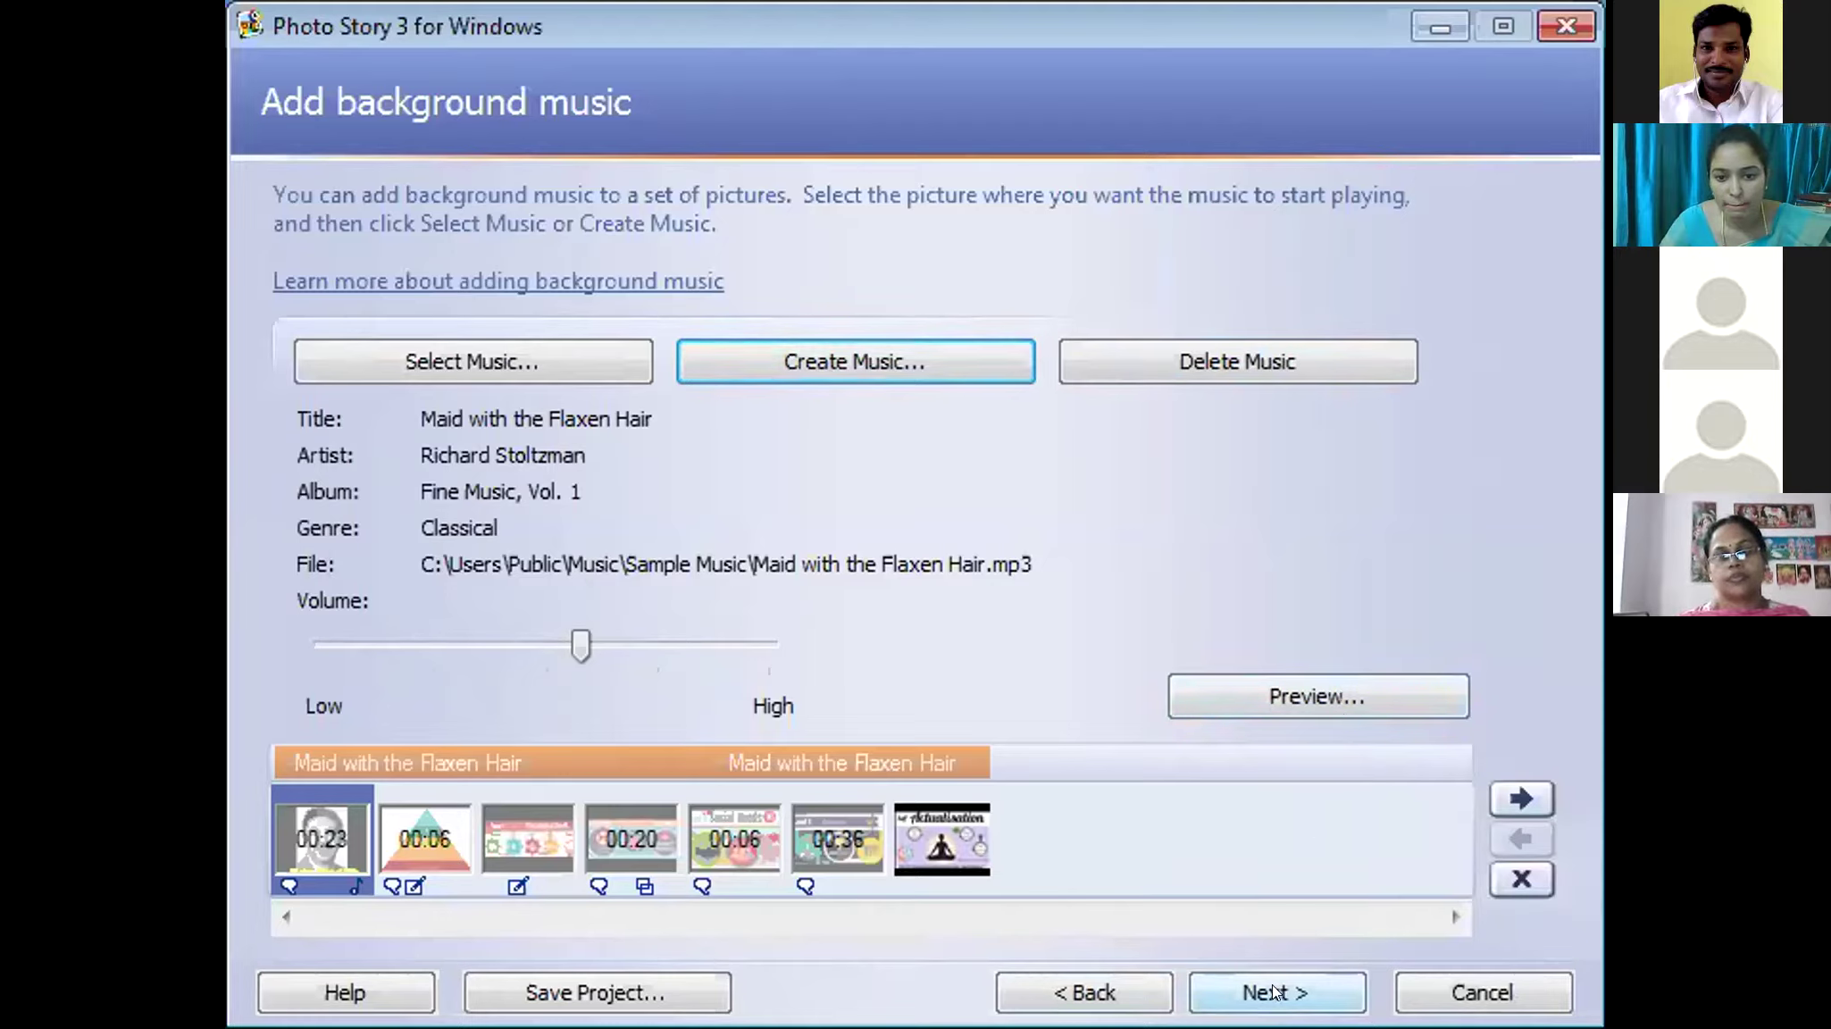
- Preview the picture story with its background music
left_click(1359, 704)
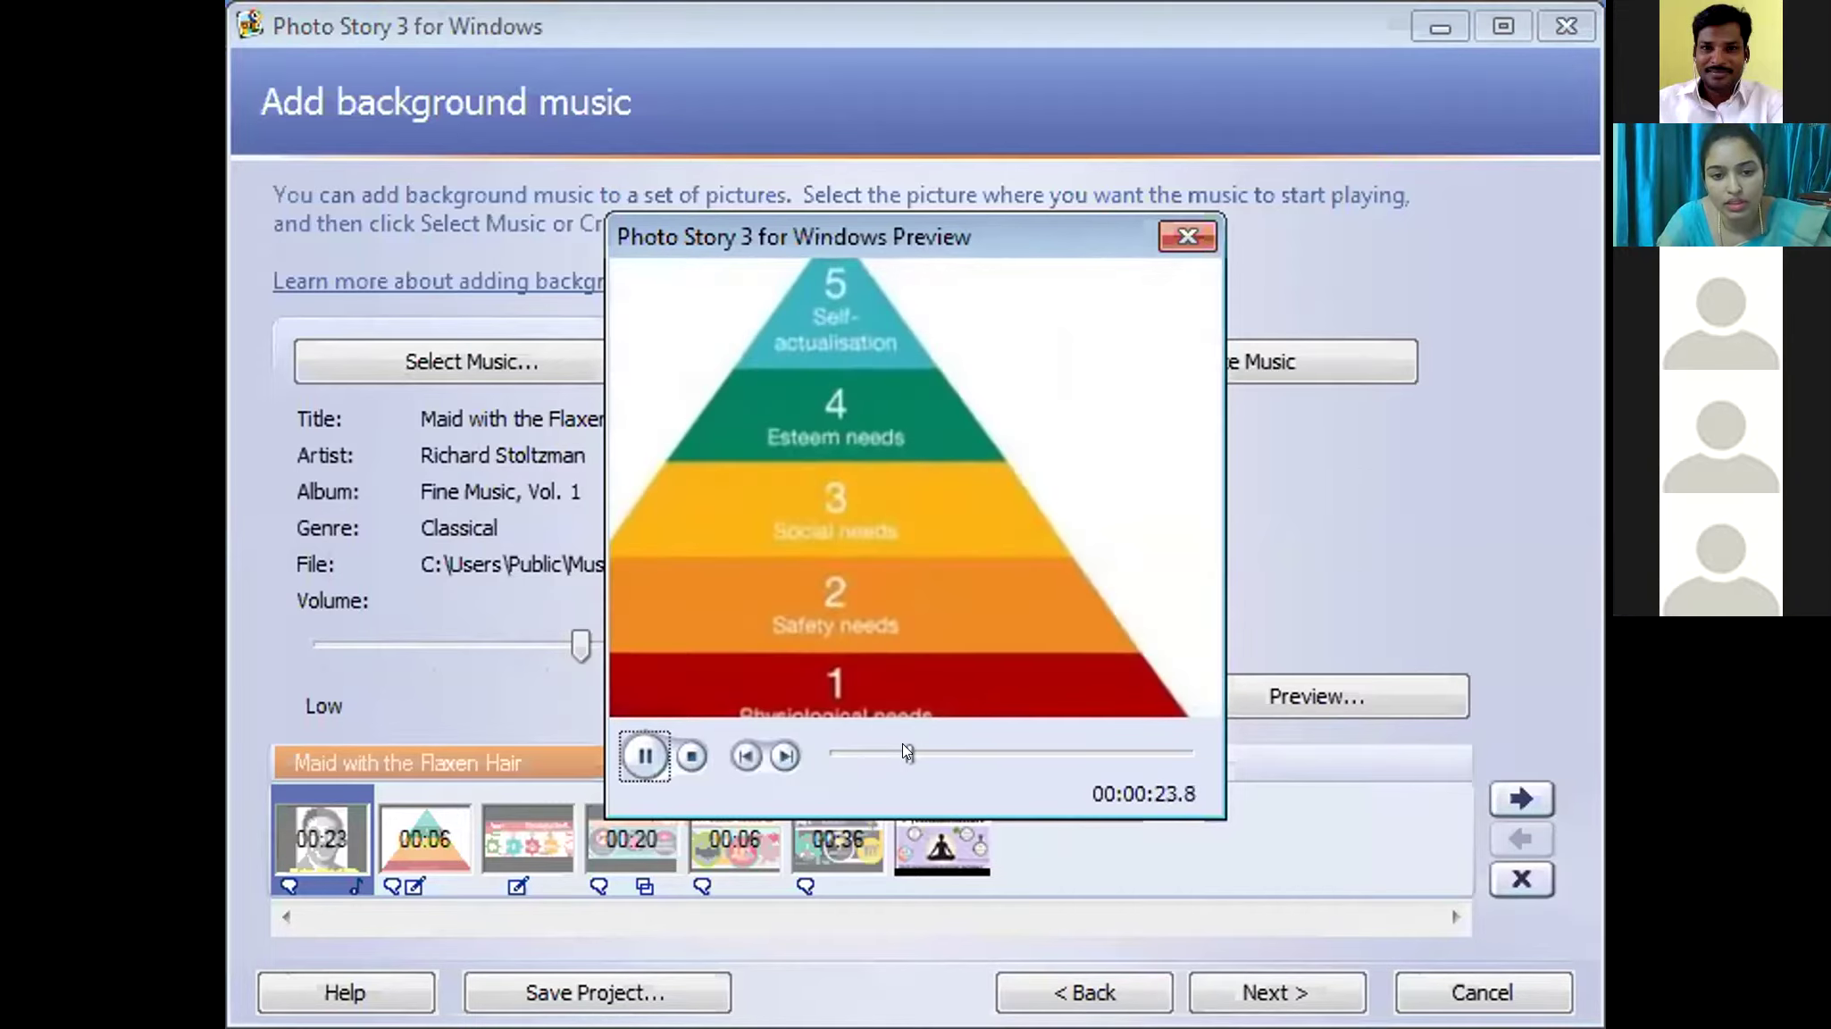
- Lower the background music volume to near the low end of its range and preview the story with it
left_click(1179, 220)
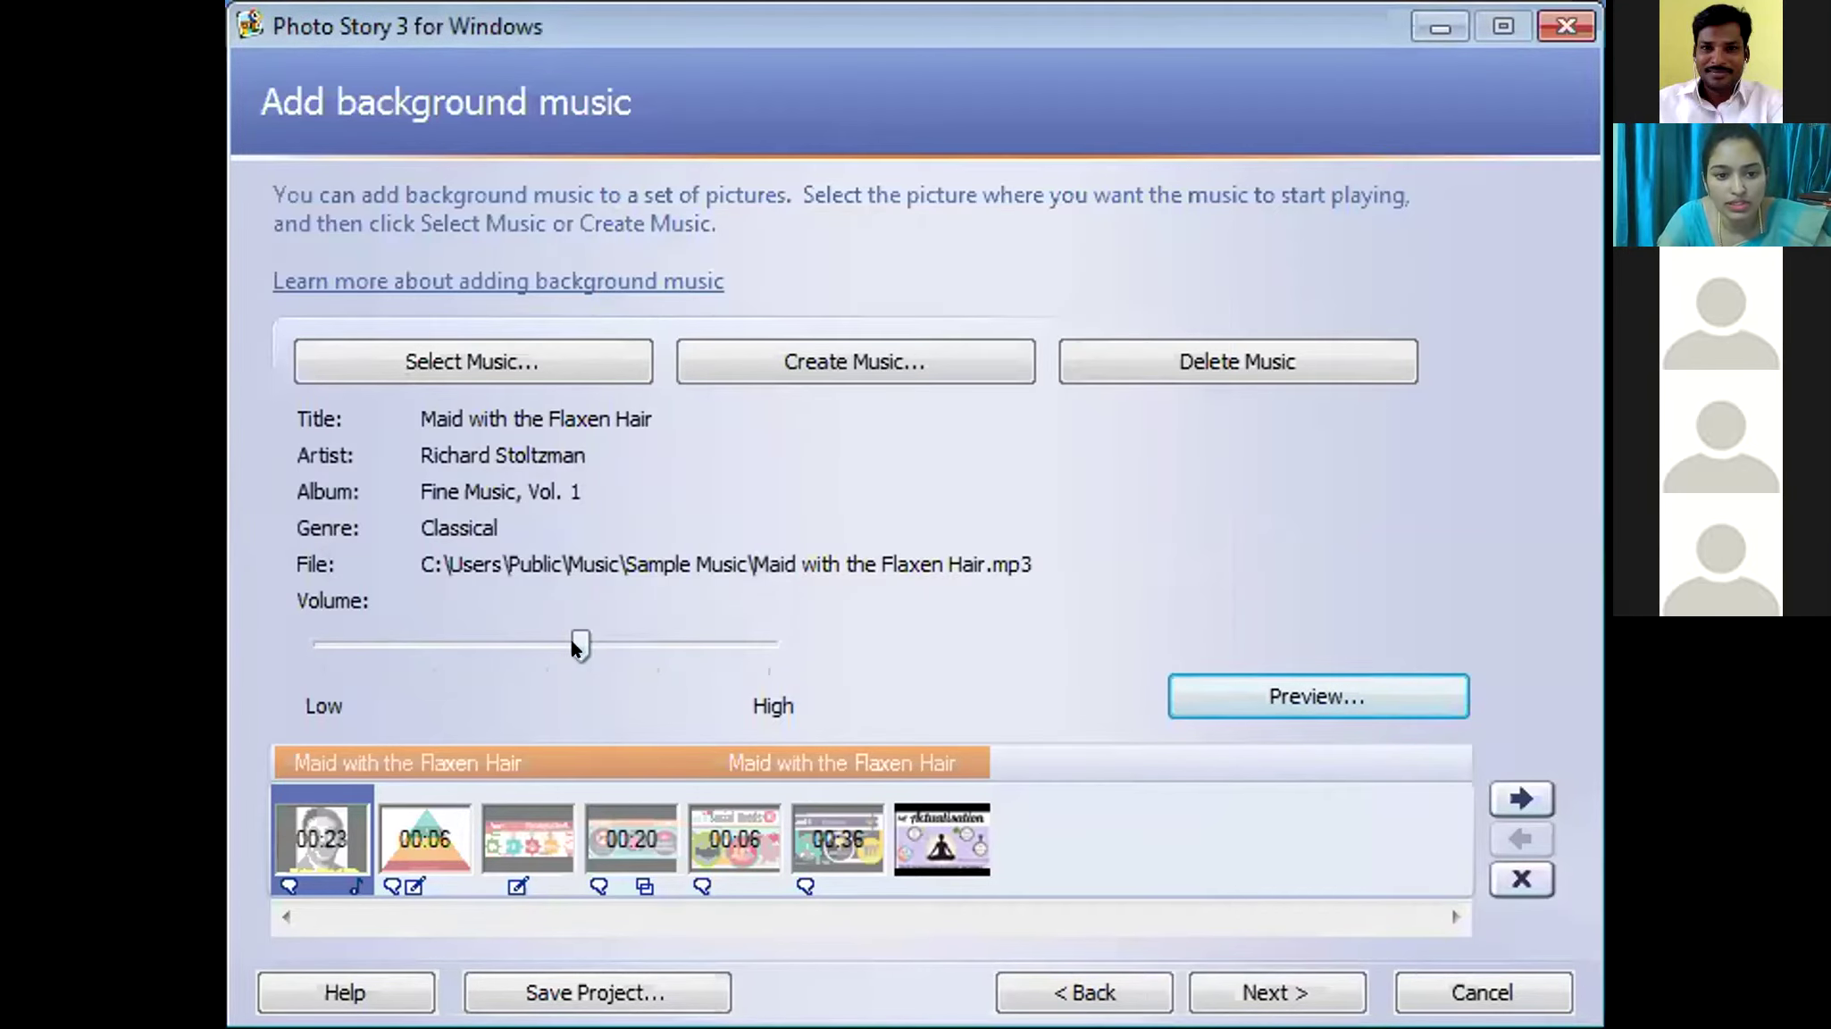
left_click_drag(570, 643, 358, 641)
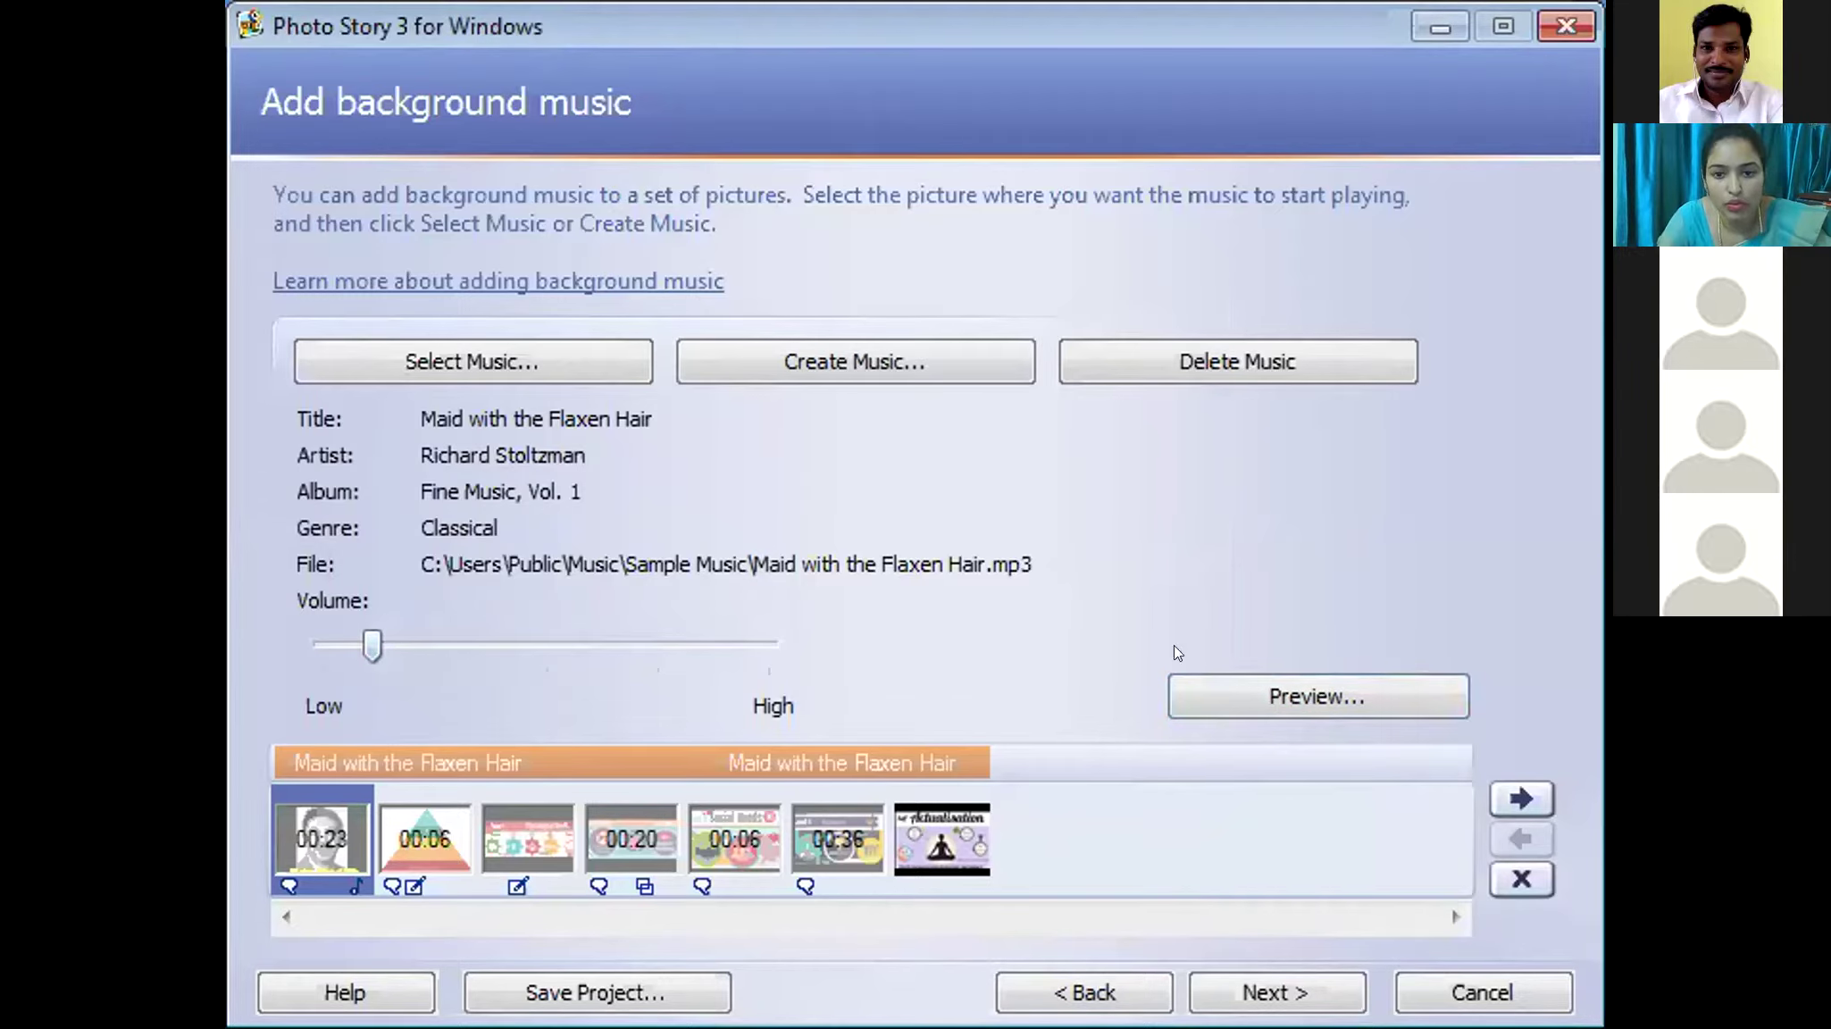
left_click(1241, 682)
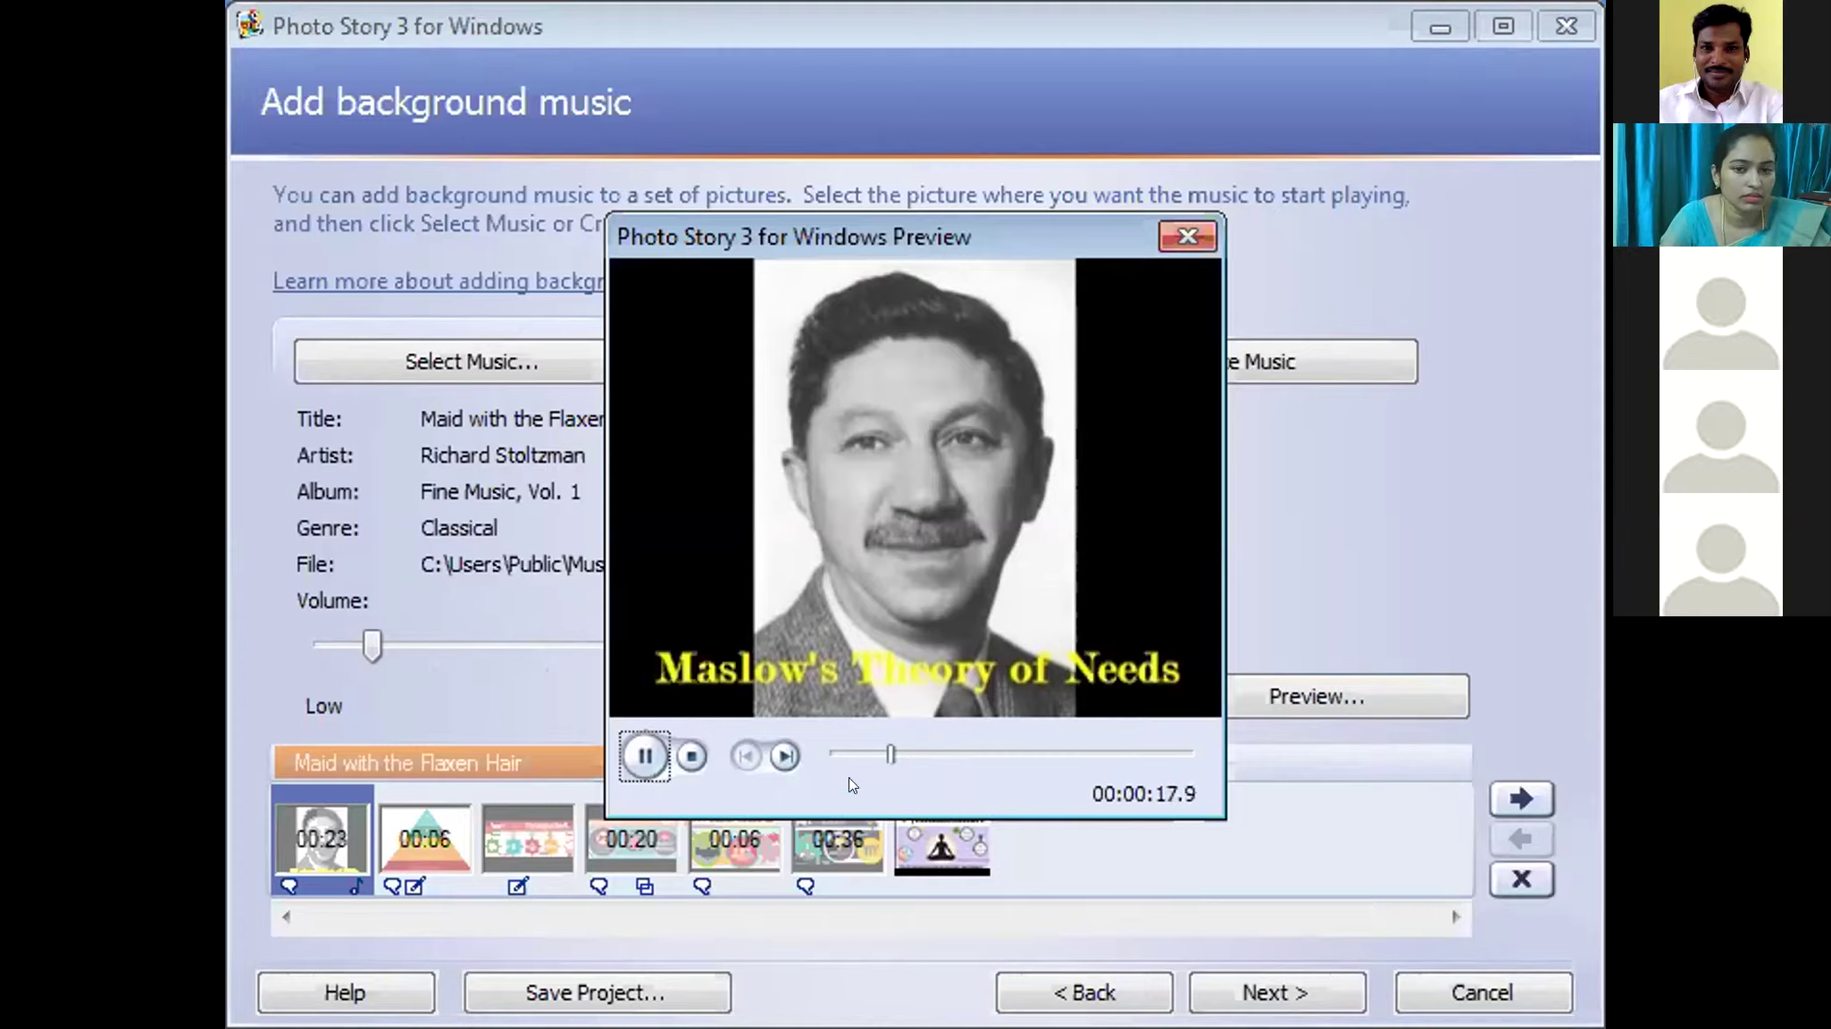
left_click(1184, 235)
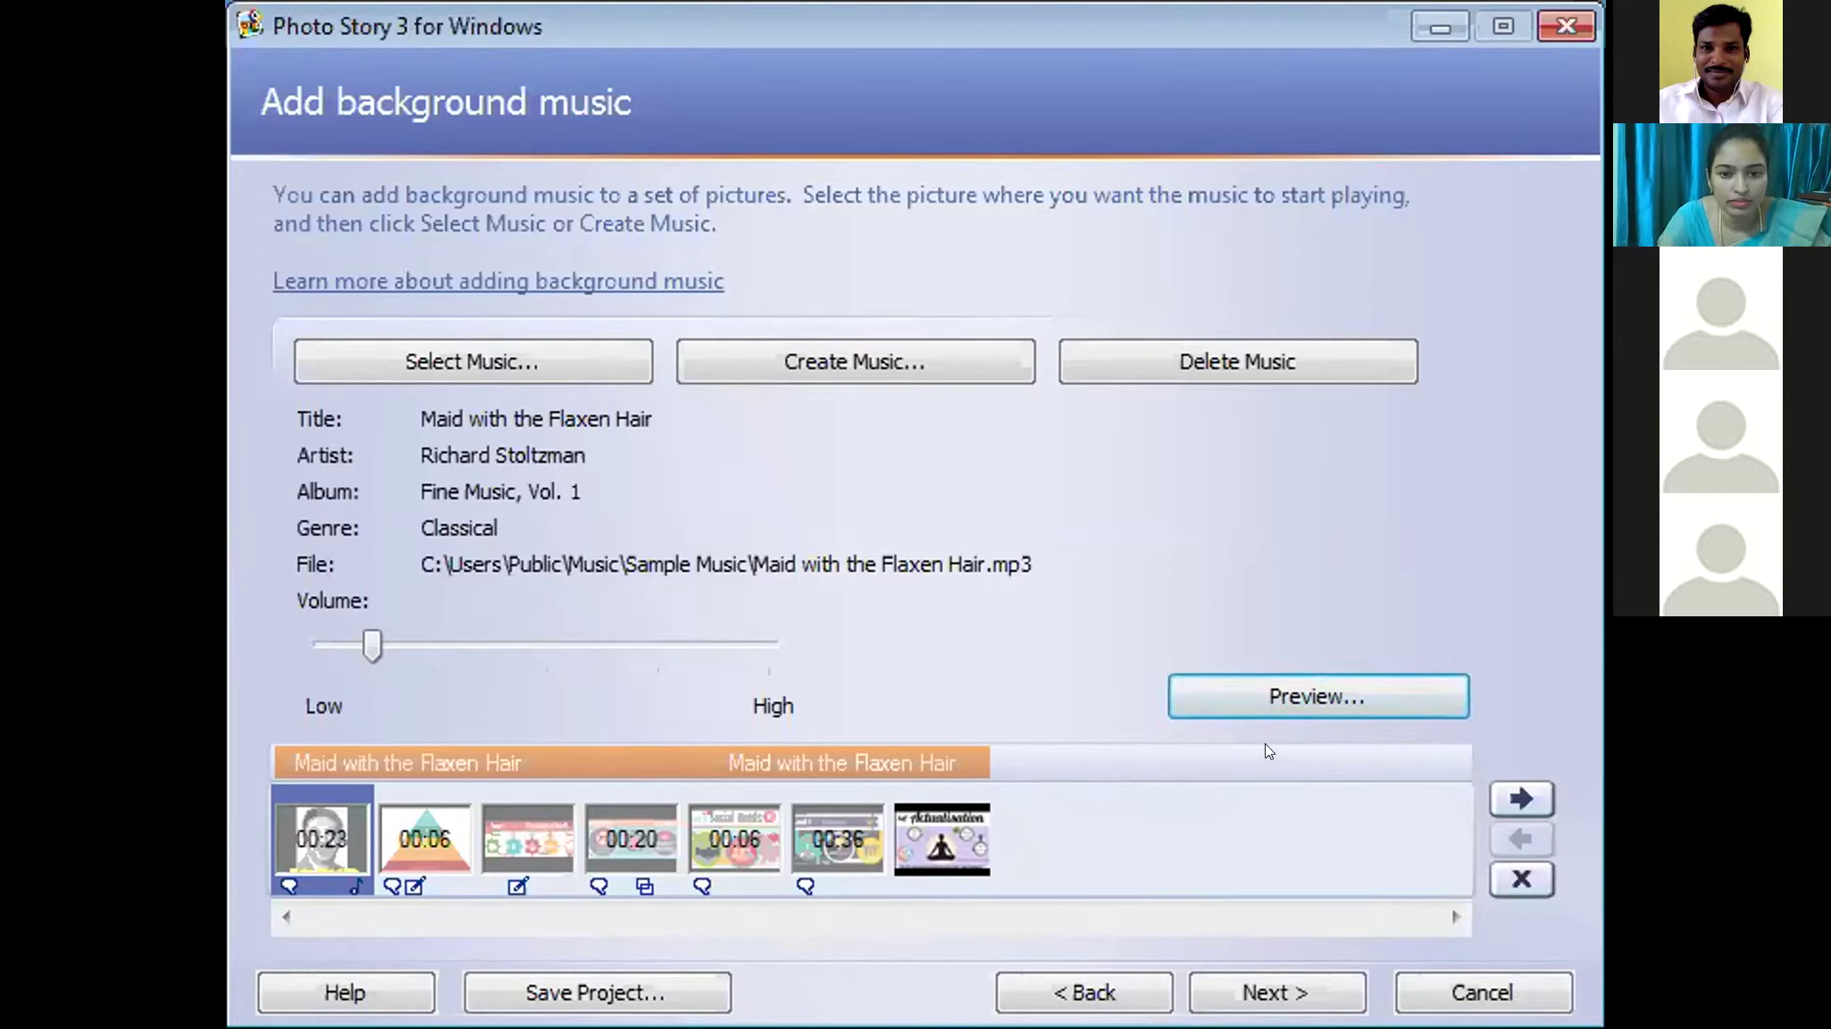
- Preview the story again, skipping through the needs pictures to check the narration against the quieter music
left_click(1272, 701)
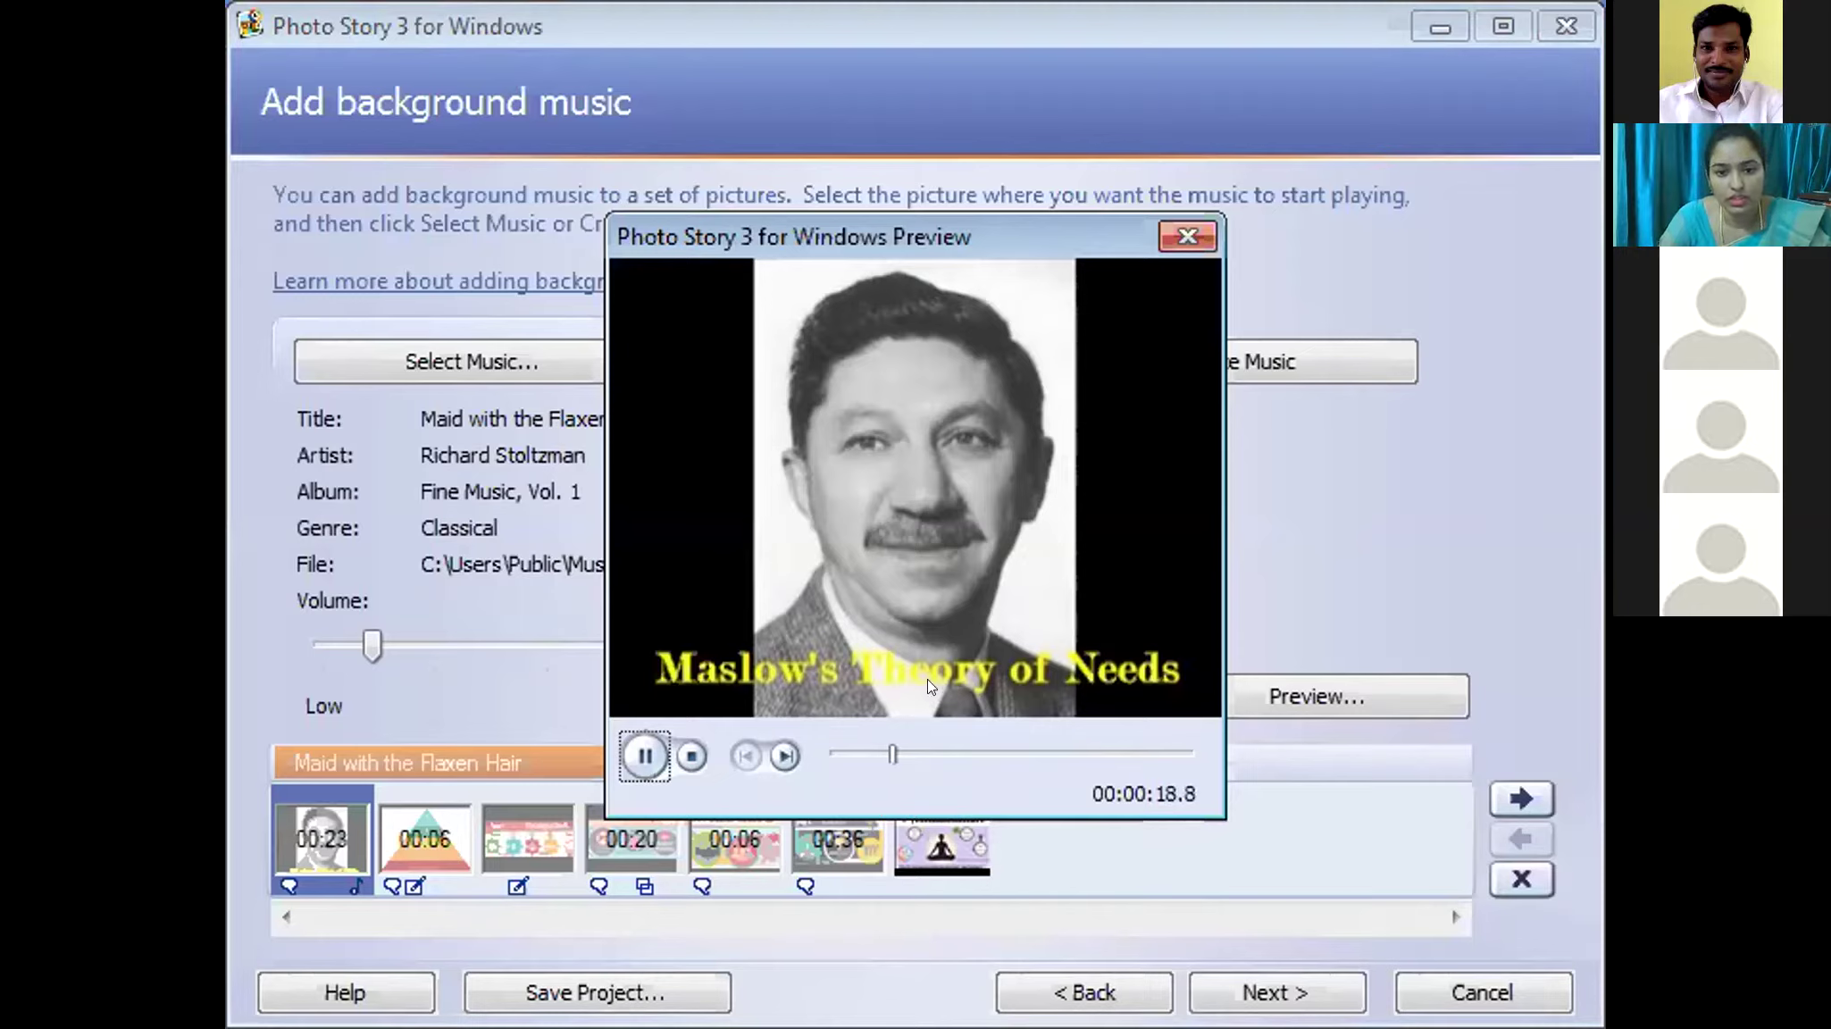
left_click(882, 753)
left_click(948, 753)
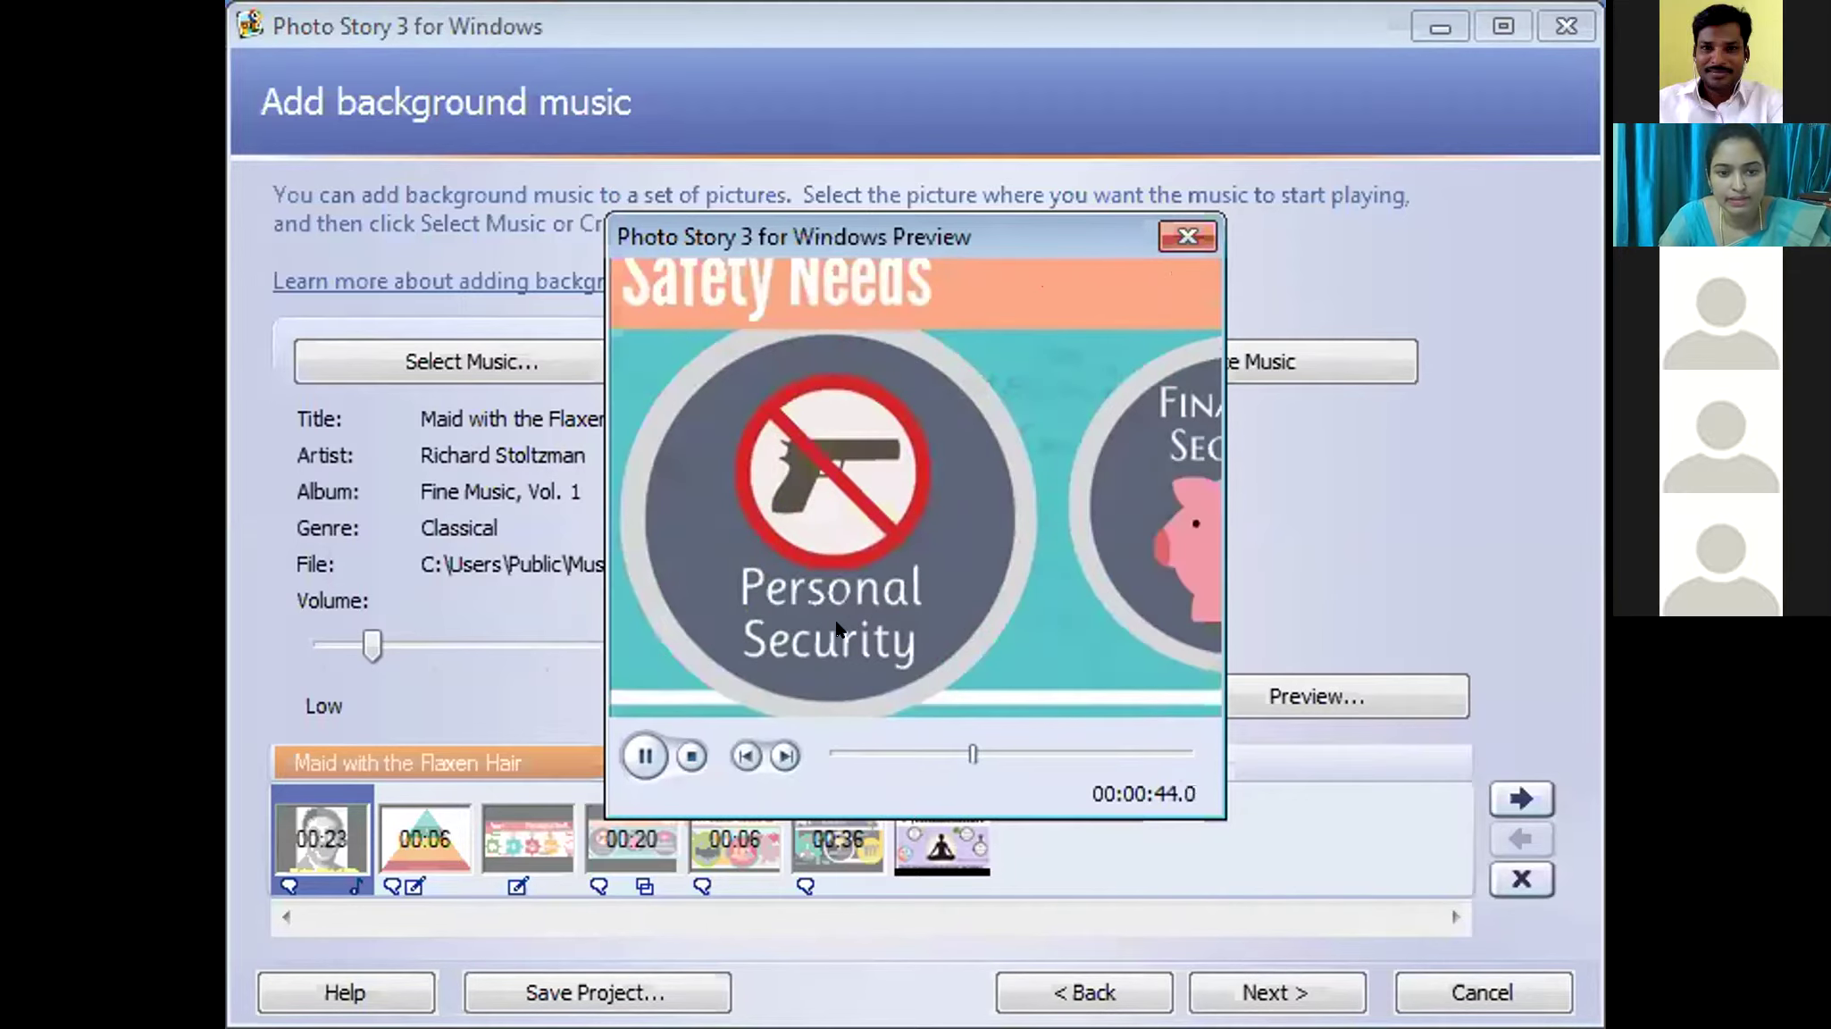
left_click_drag(968, 742, 932, 743)
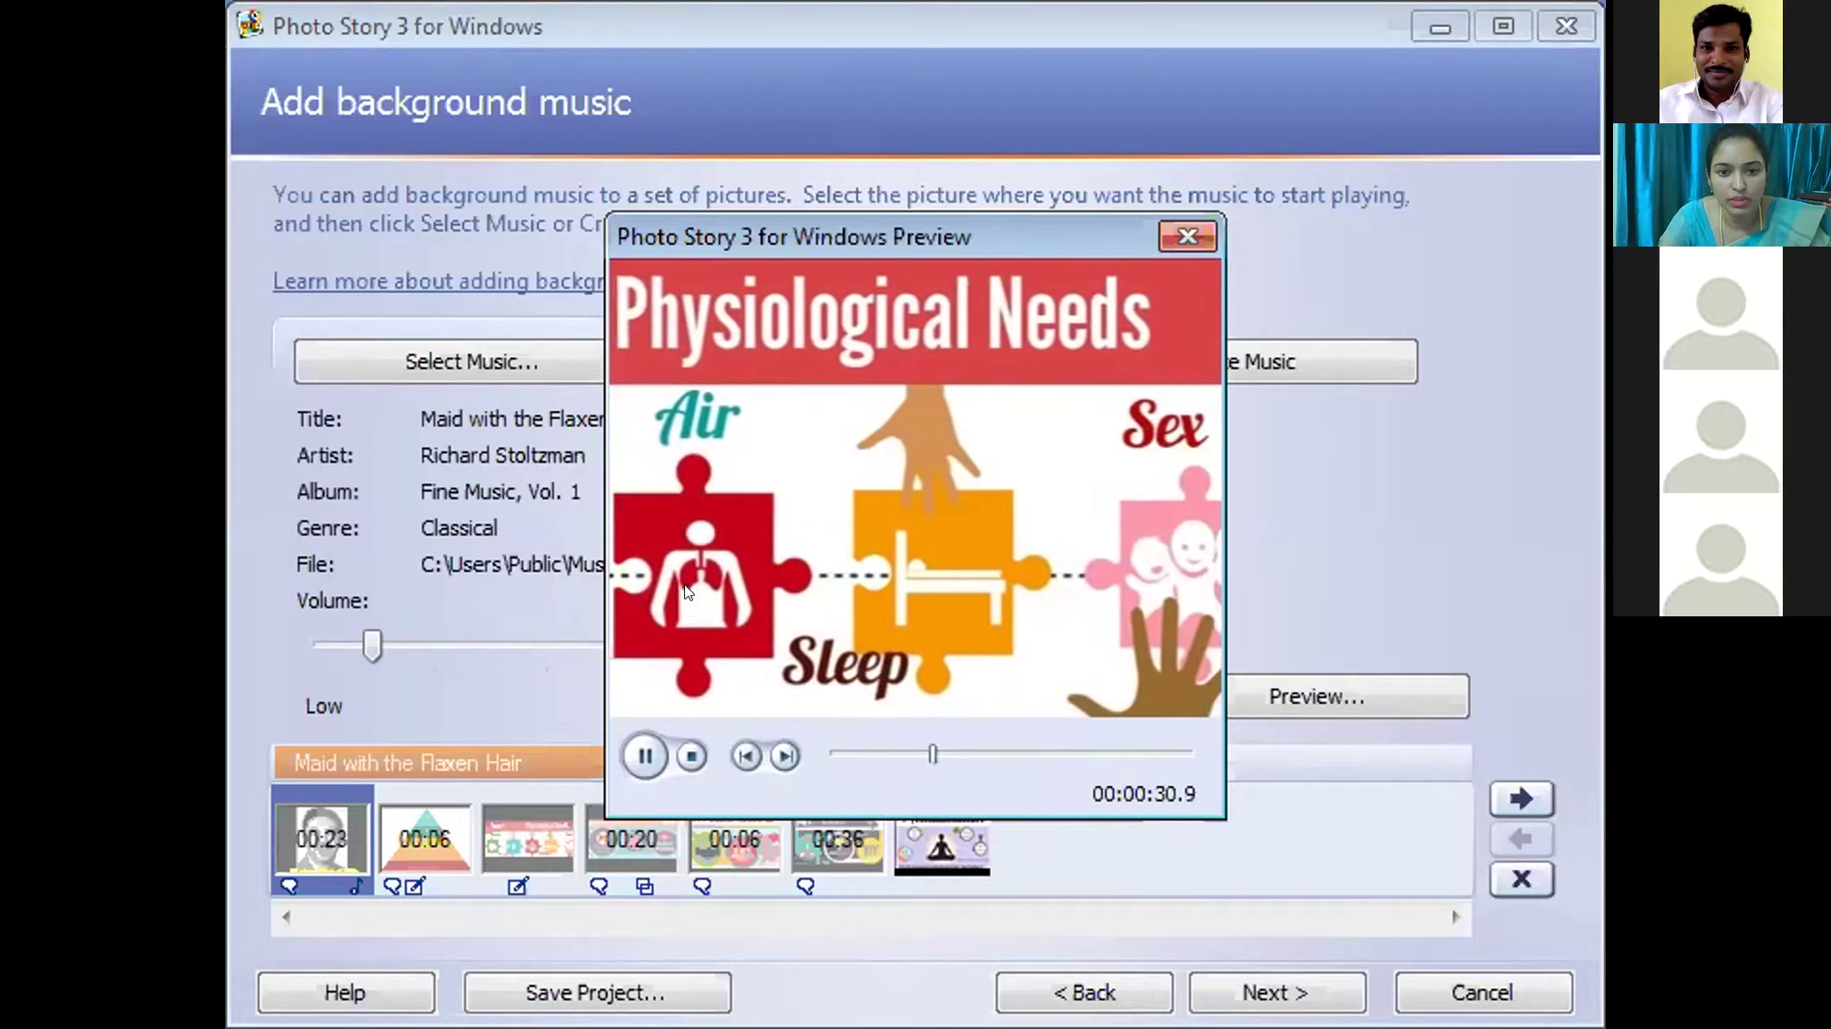
left_click(990, 742)
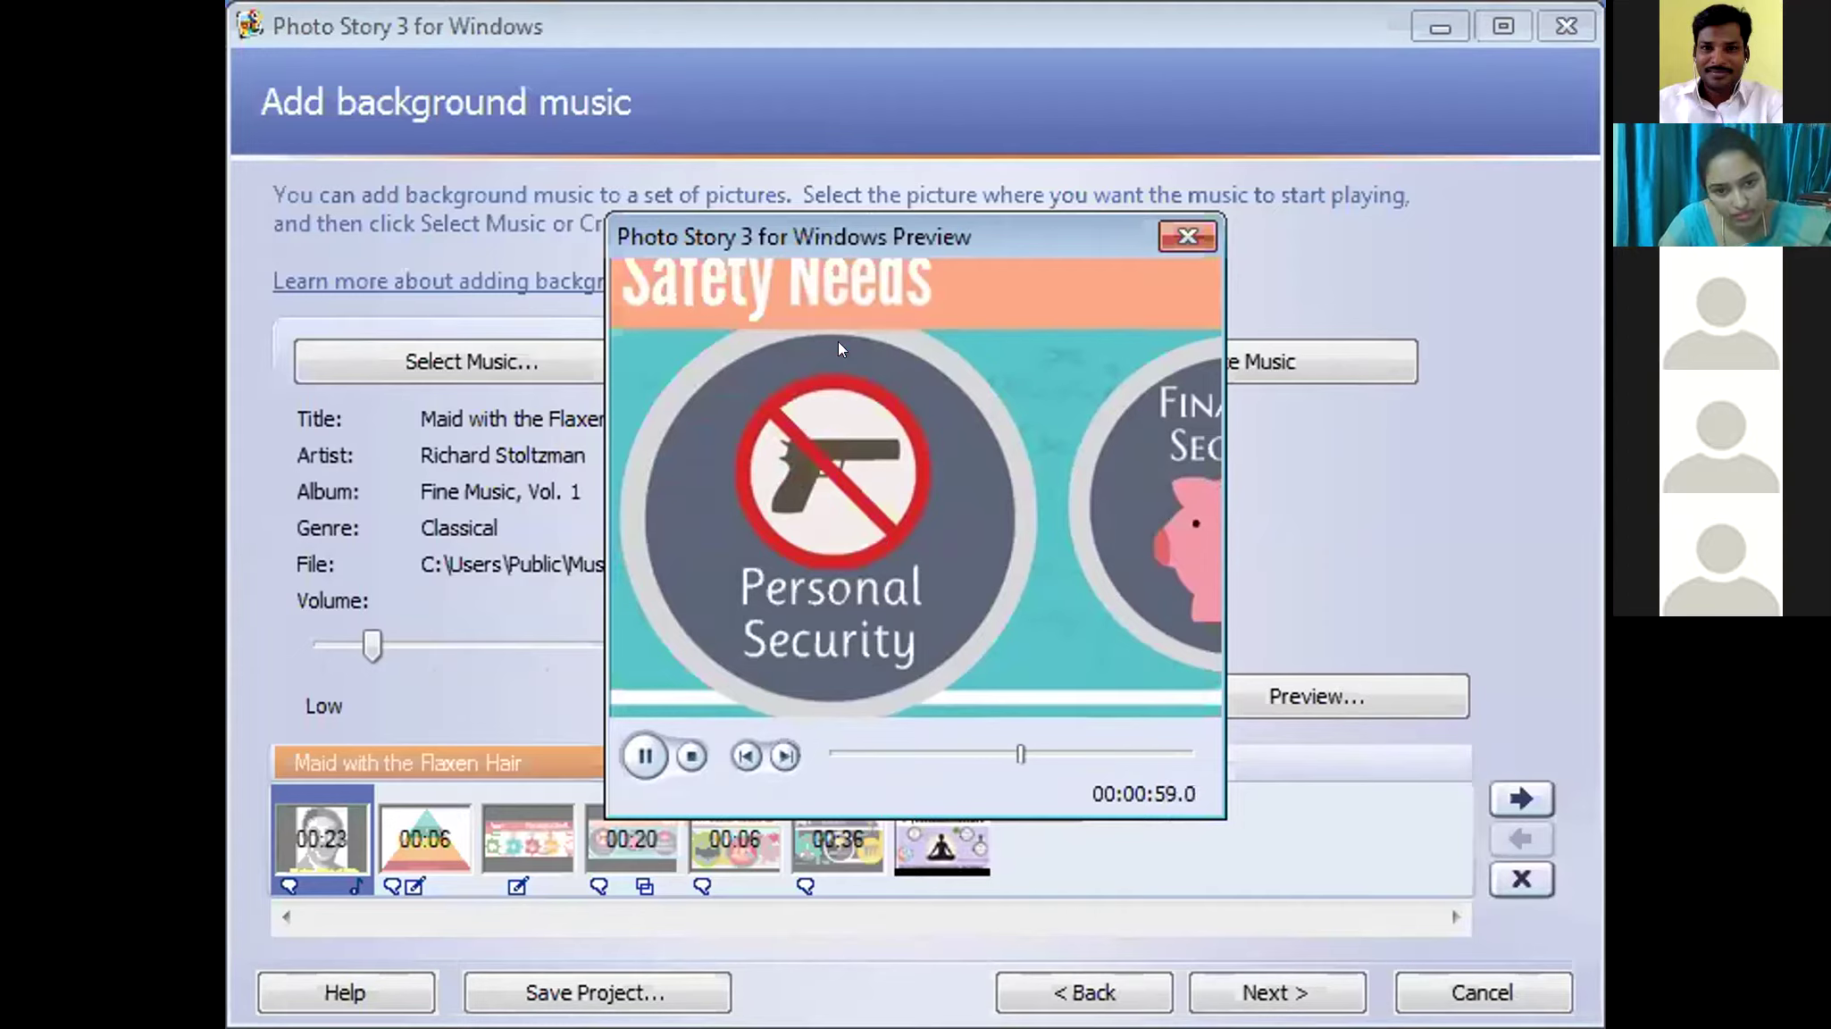
left_click(1056, 742)
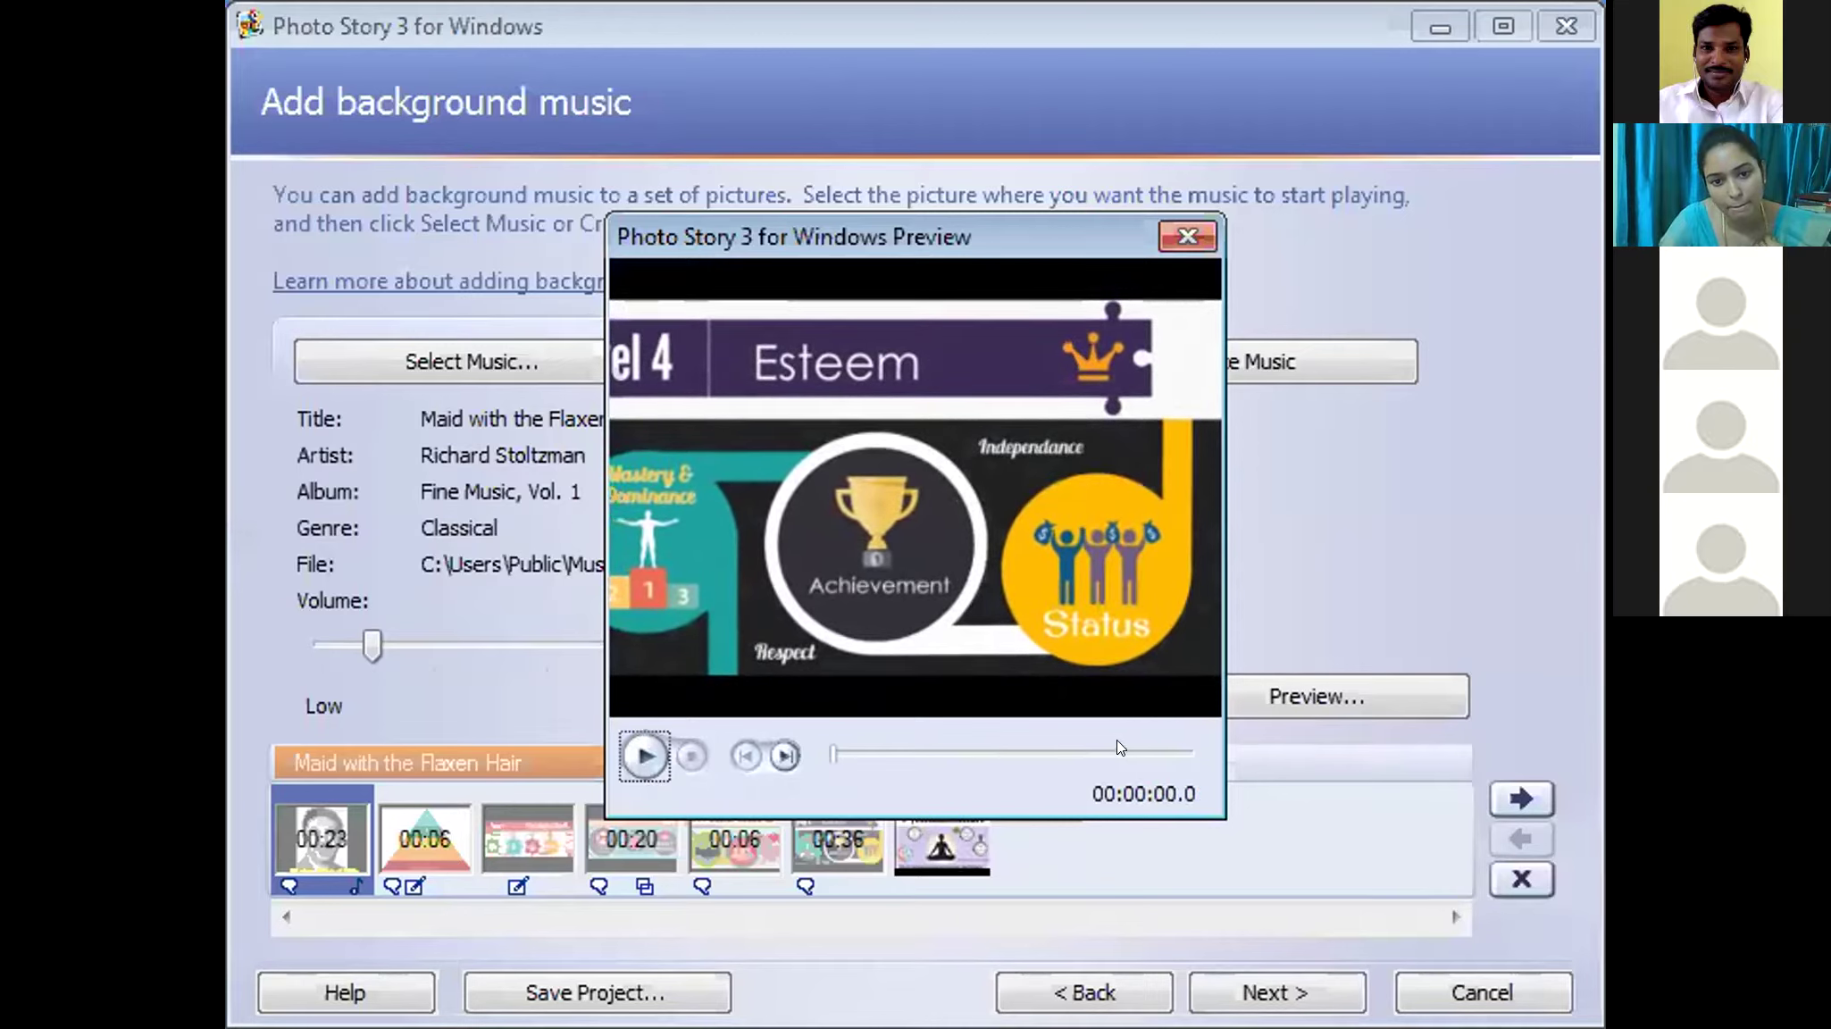
left_click(644, 755)
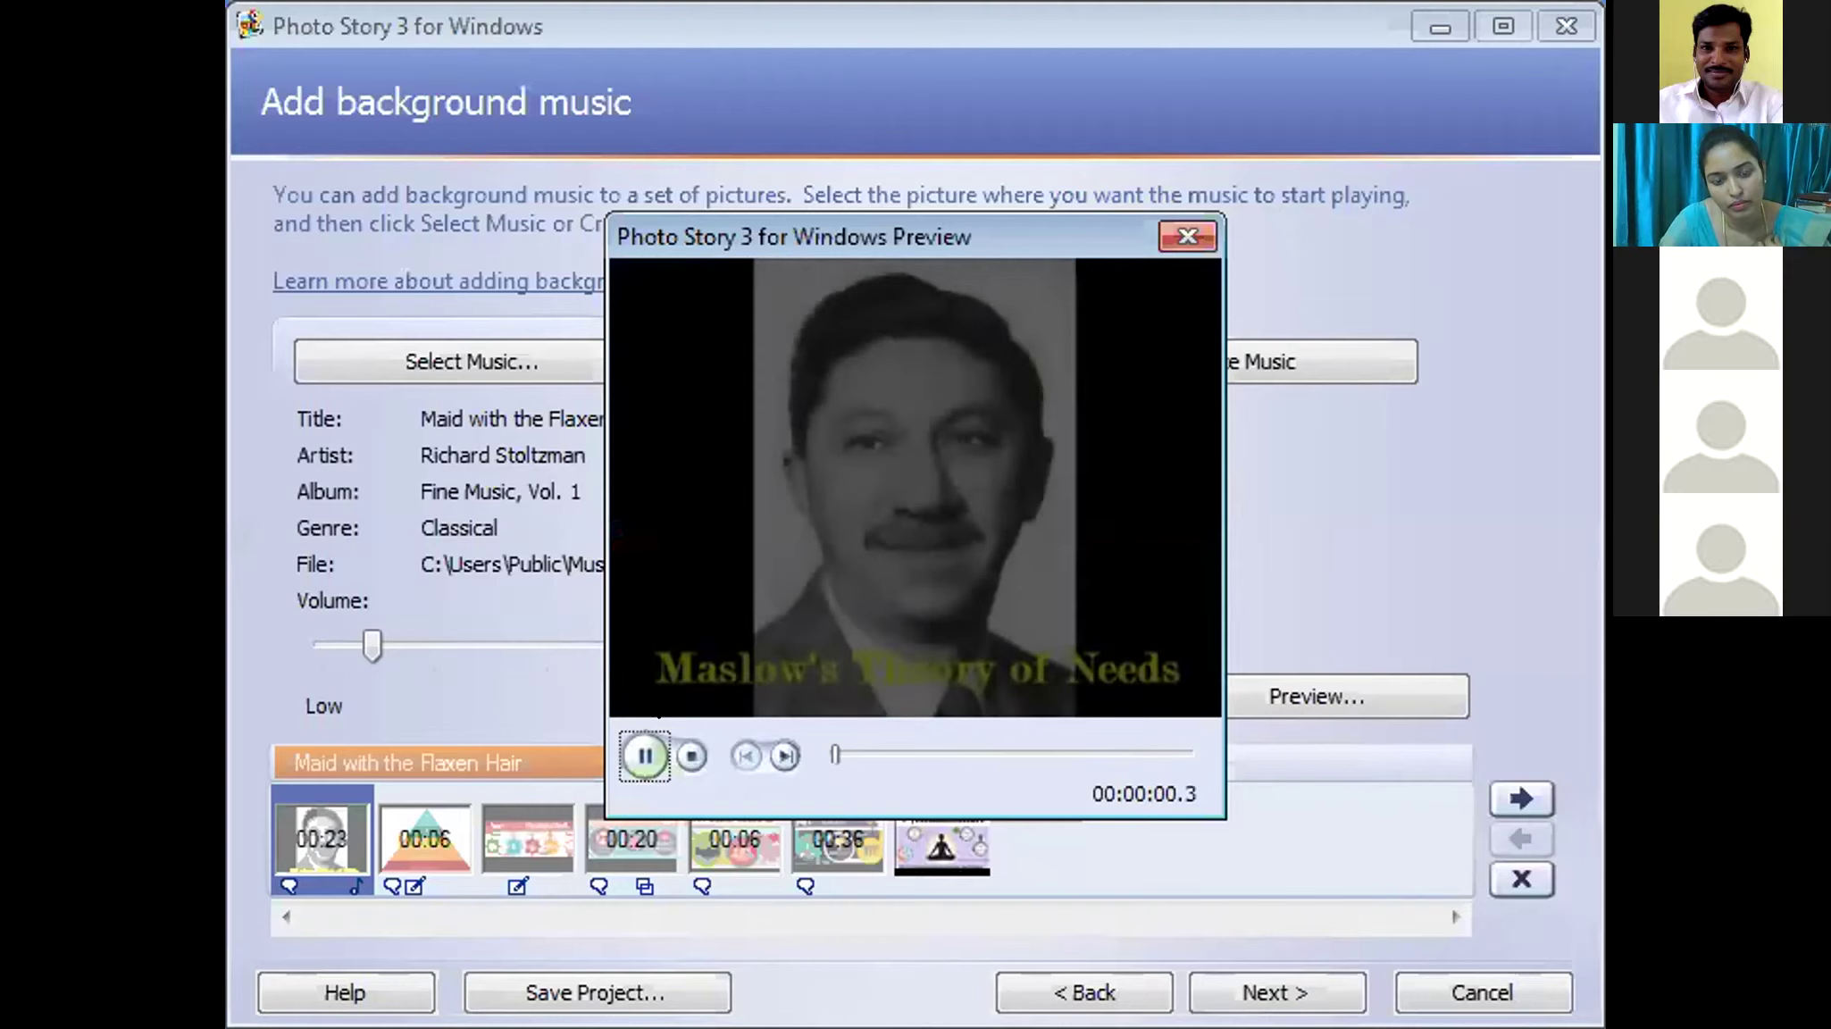
left_click(1186, 235)
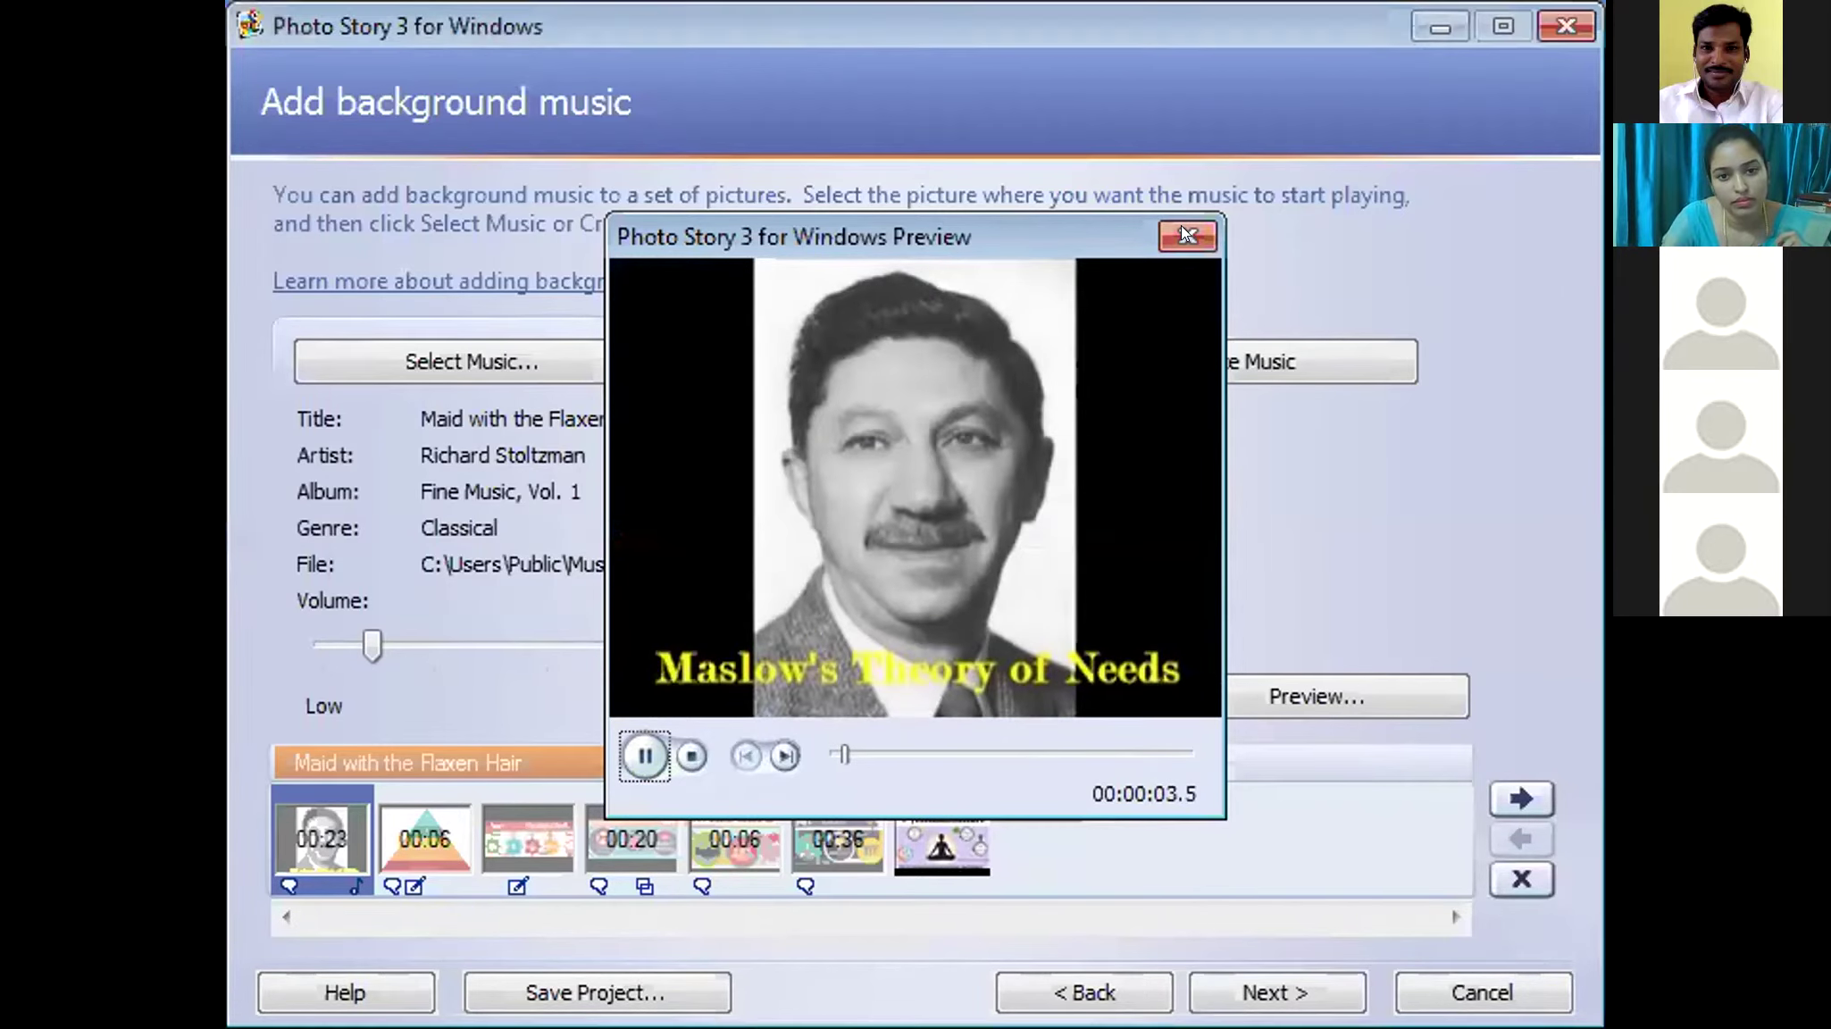
- Save the story for playback on the computer as PhotoStory2.wmv on the Desktop and minimize the program window
left_click(1272, 986)
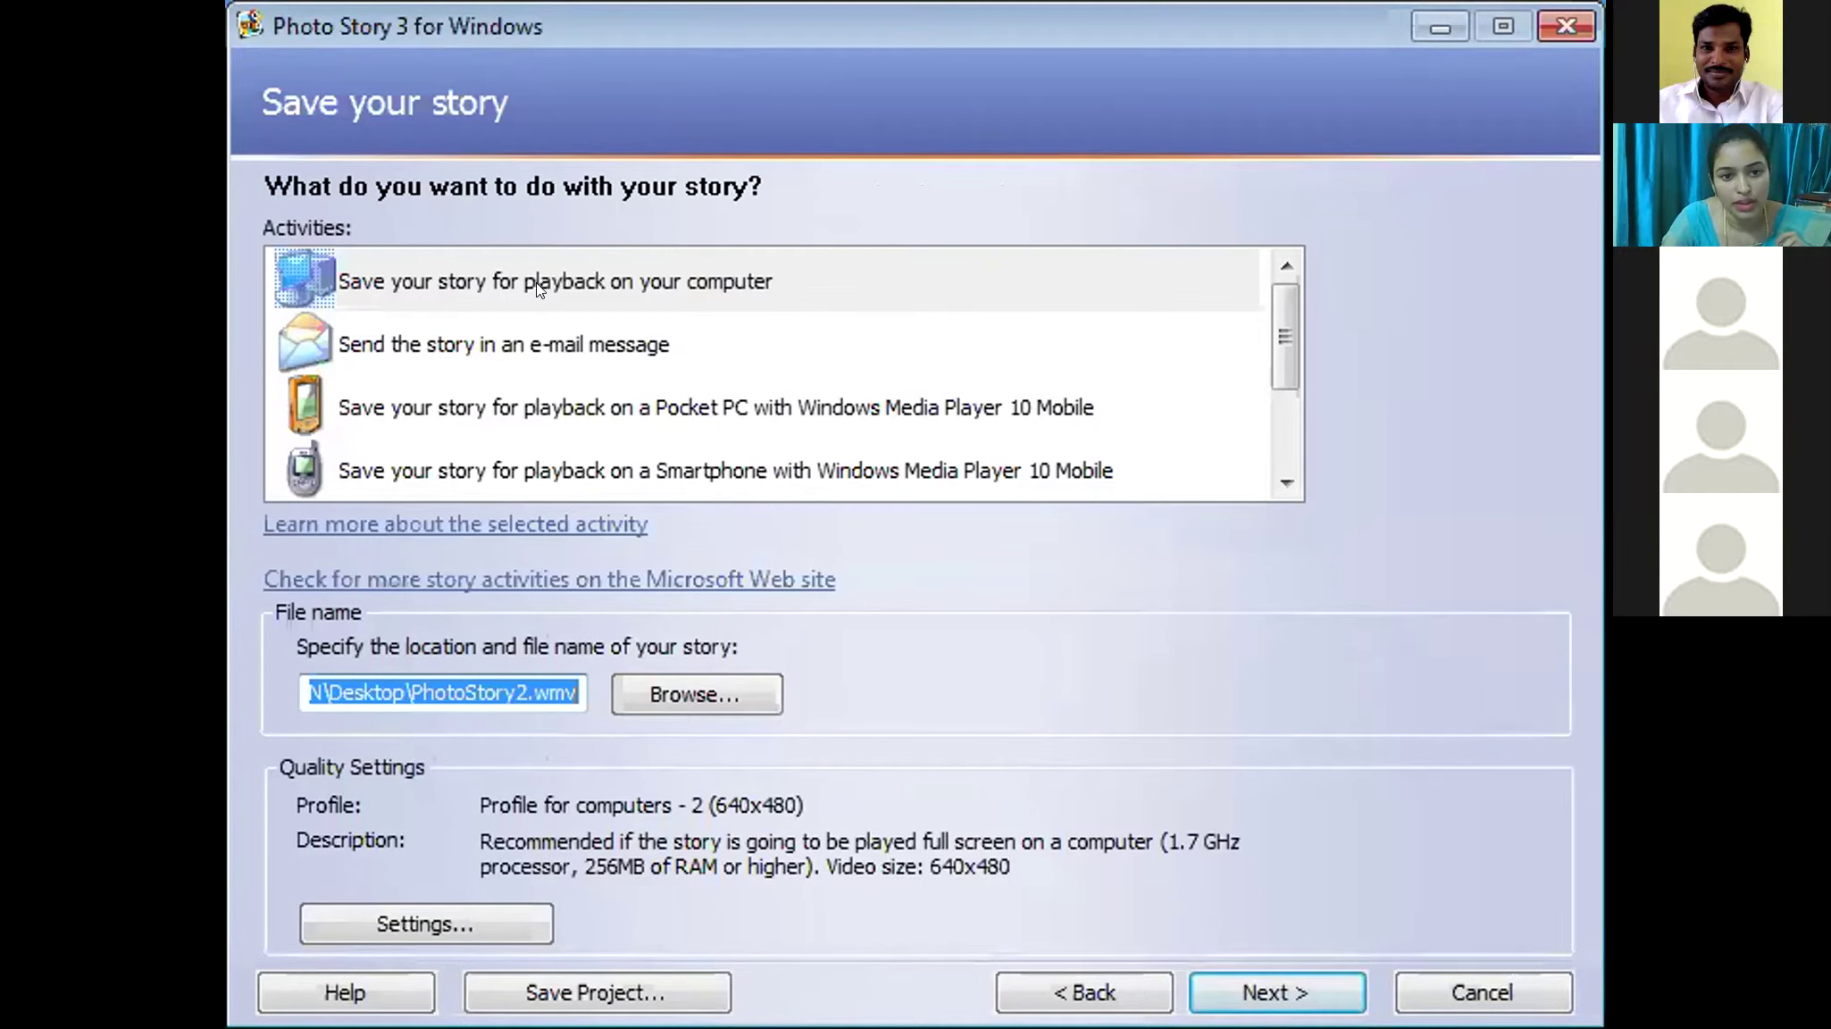
left_click(720, 280)
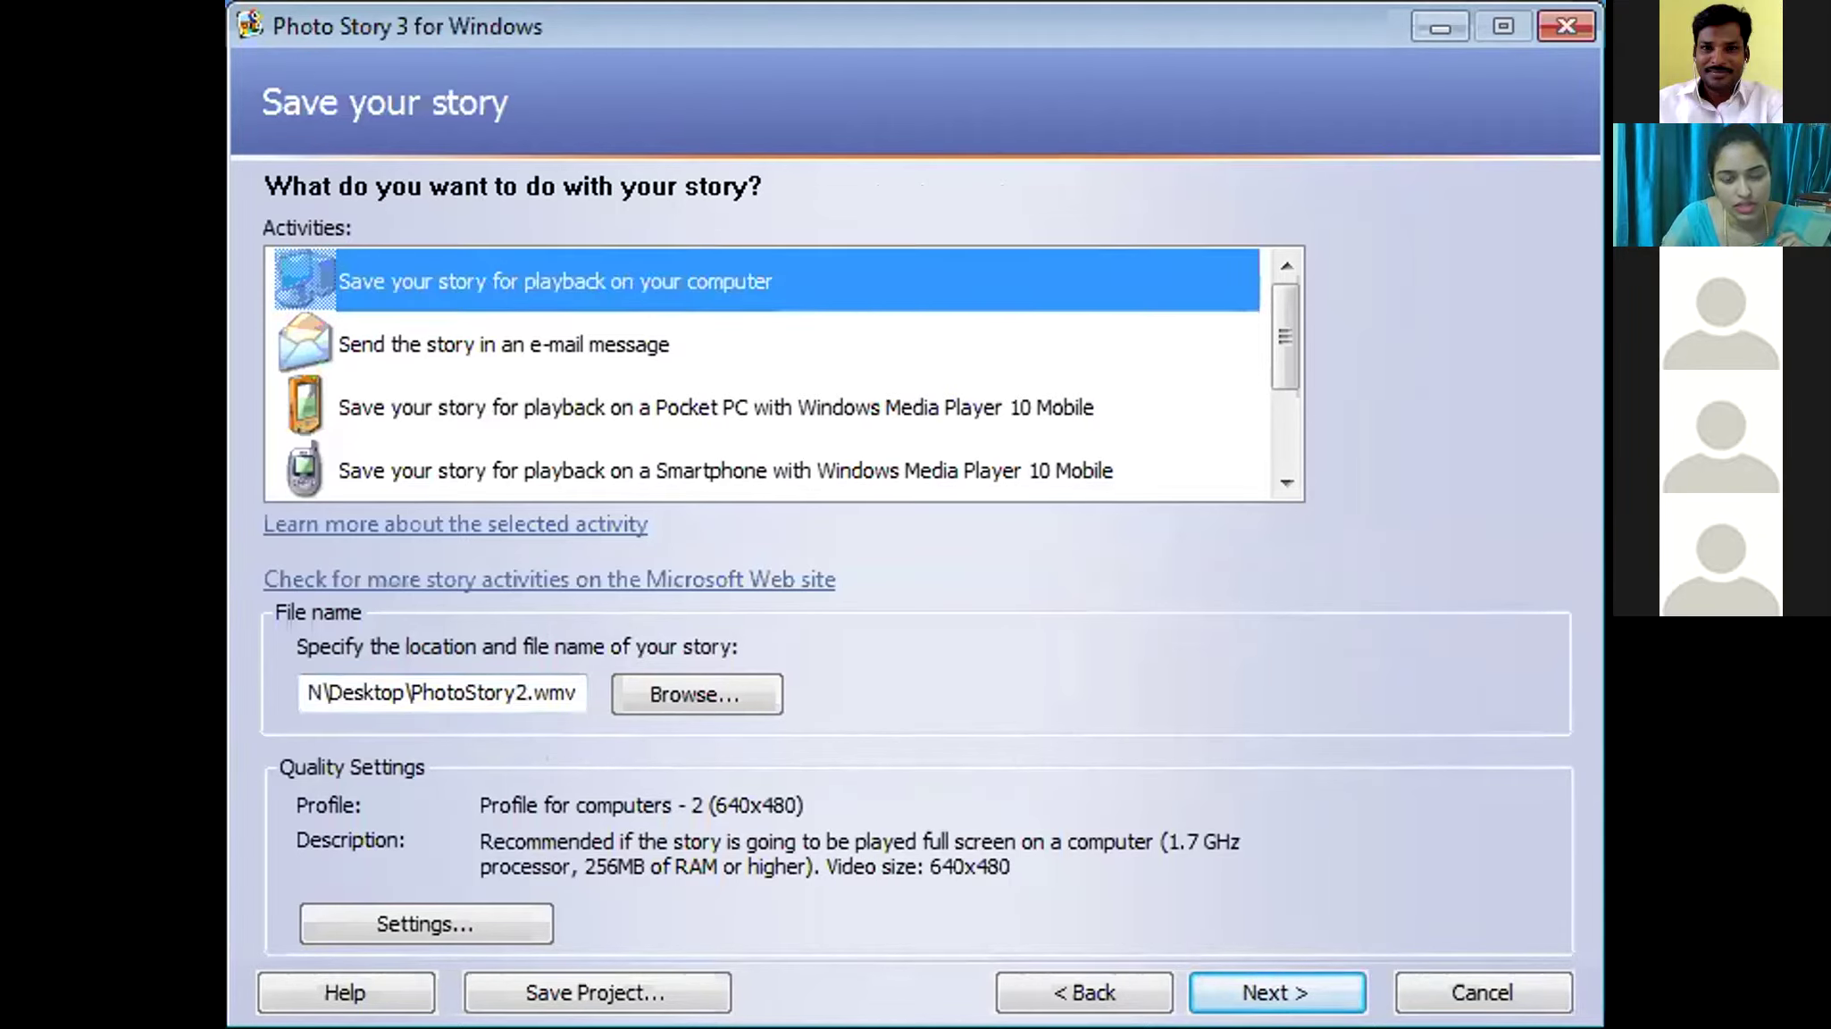
left_click(1241, 994)
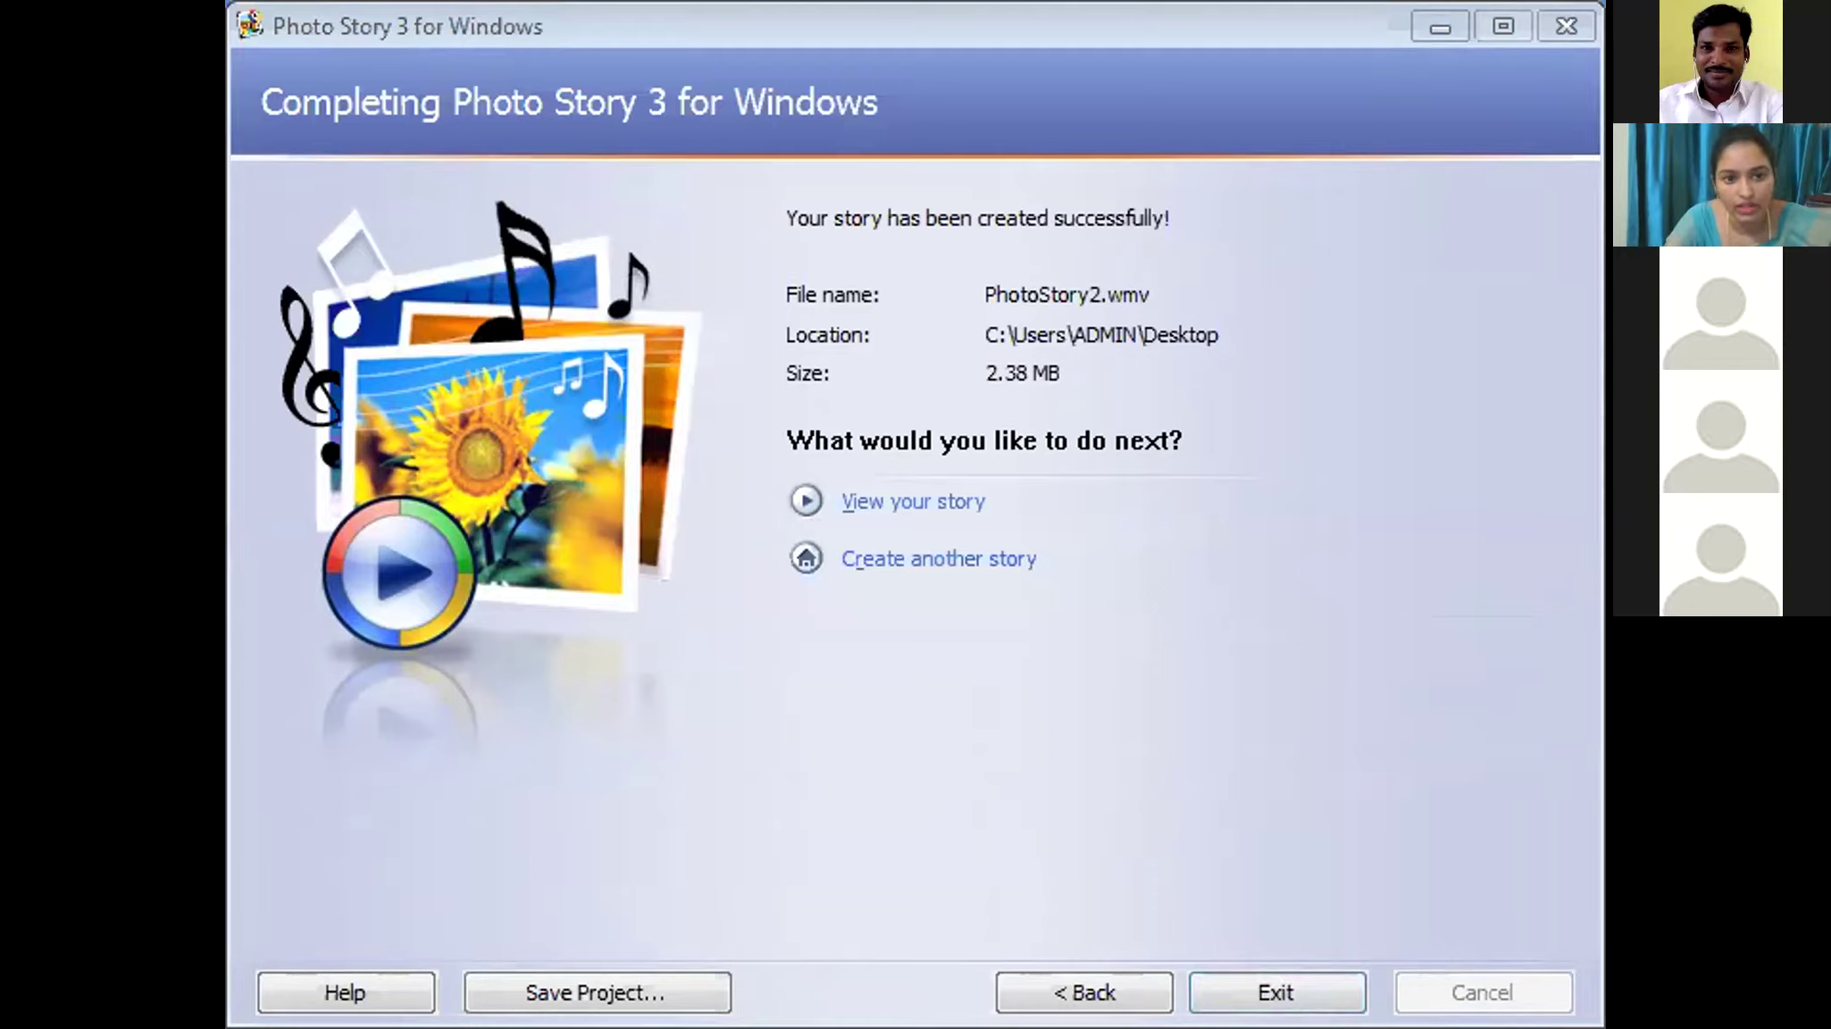
left_click(1426, 34)
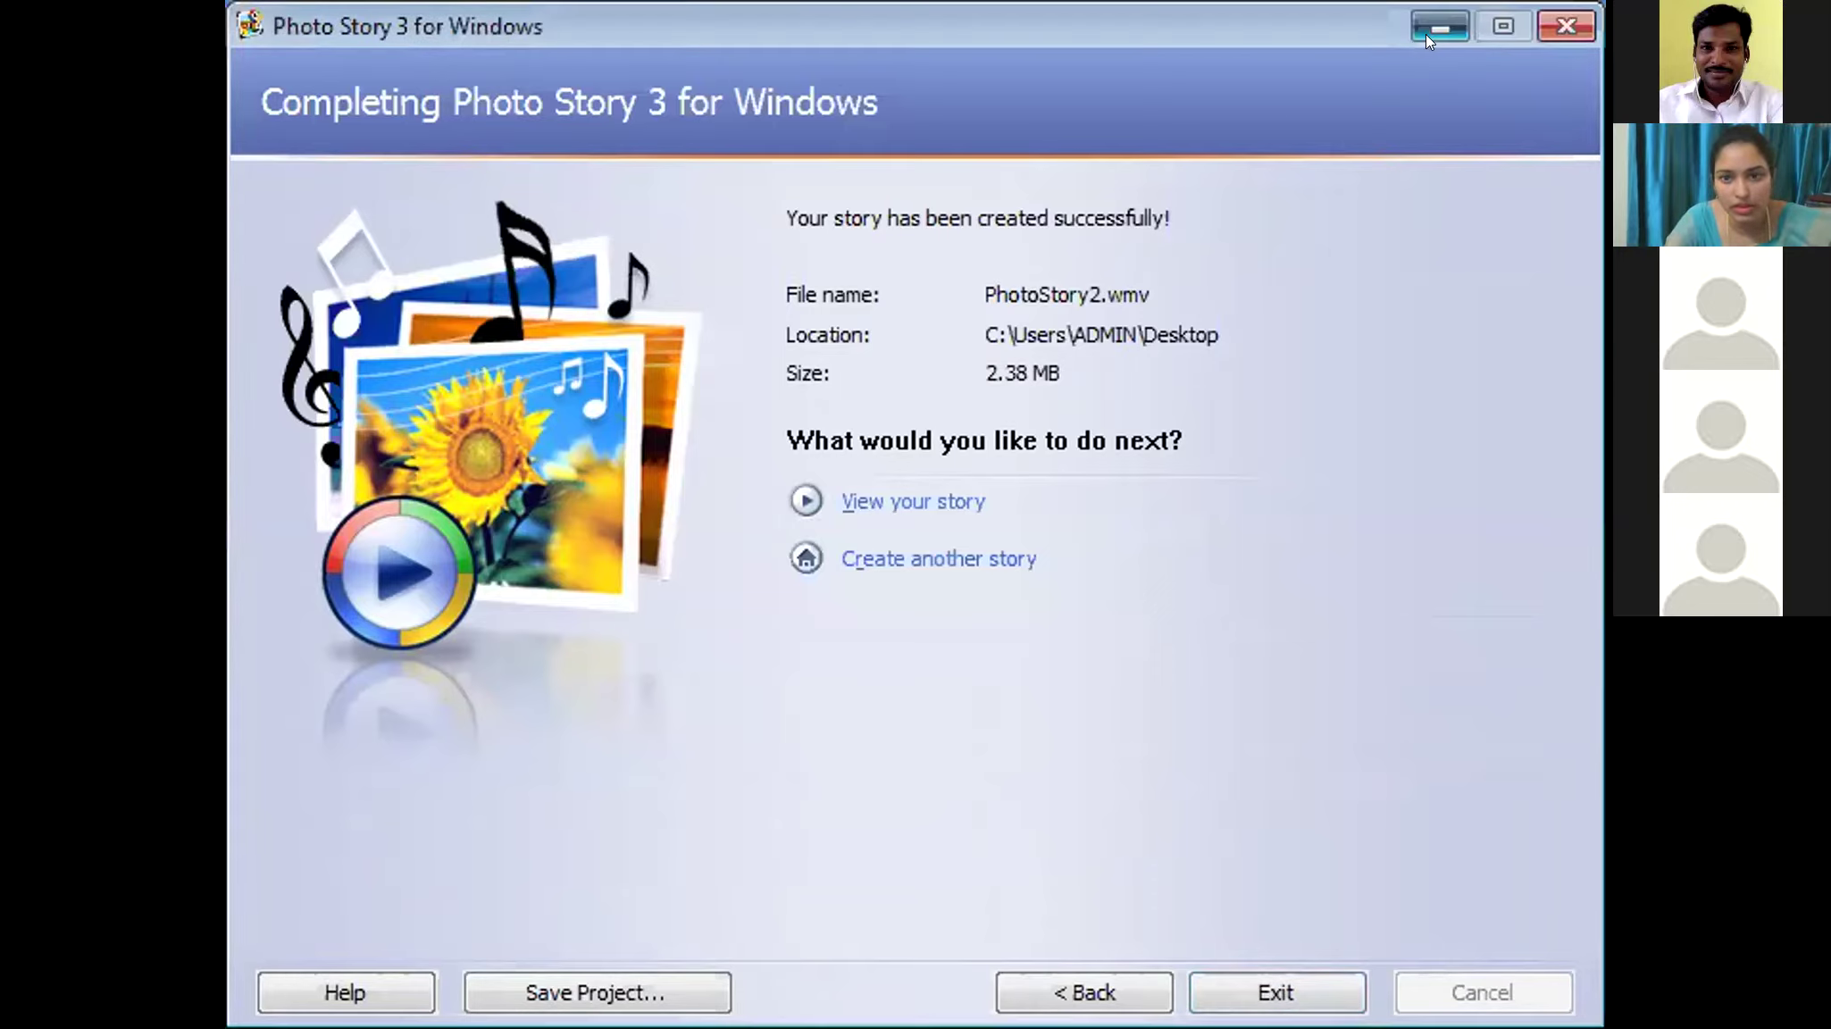